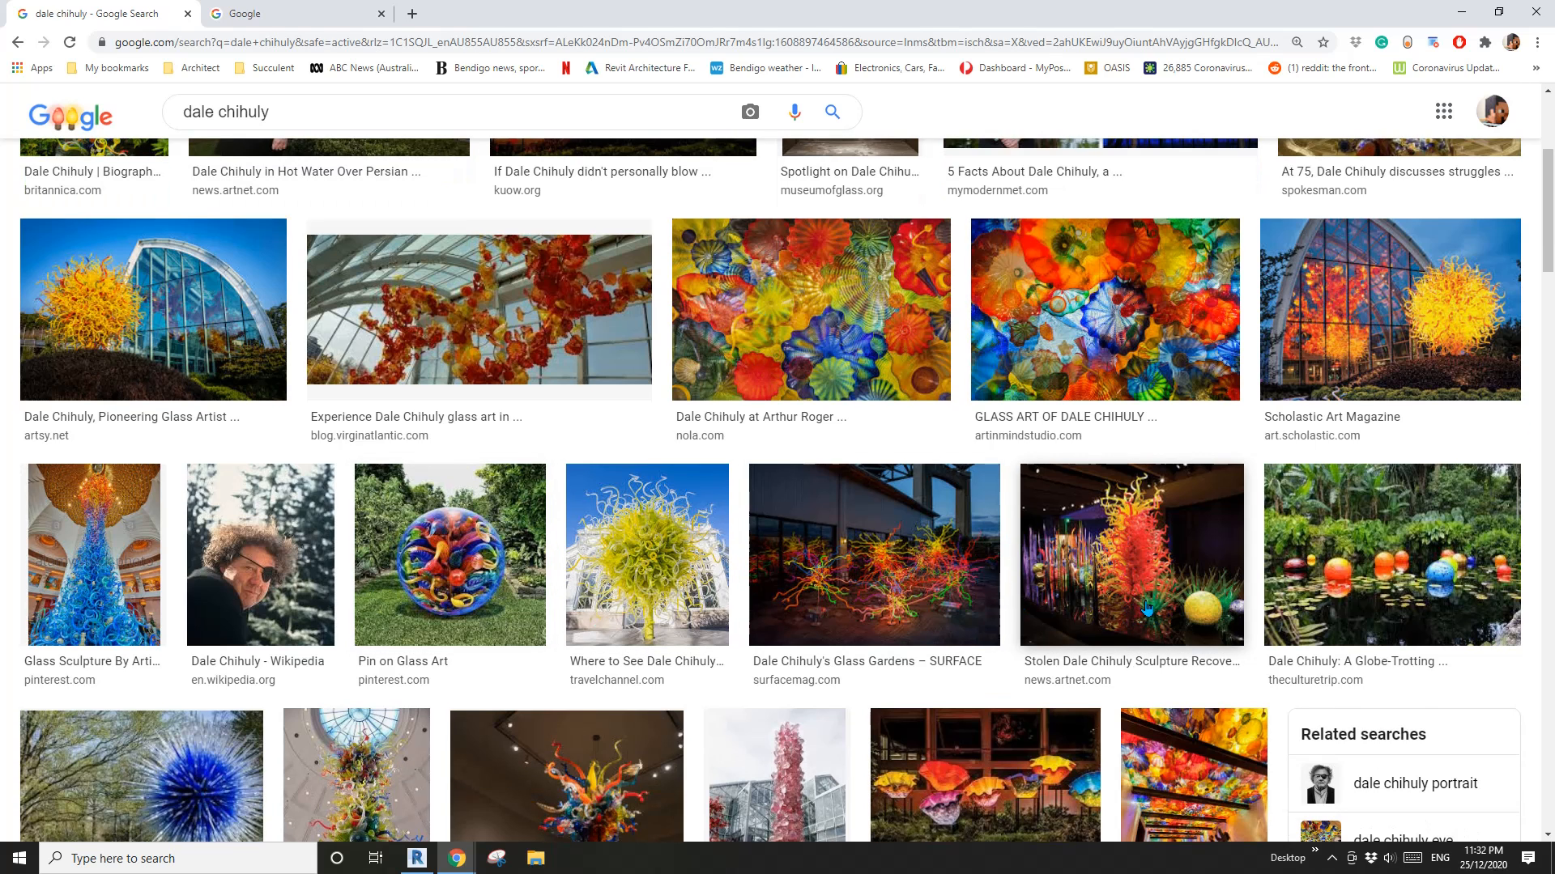
# Step: Browse the Dale Chihuly image results for glass sculptures to use as modelling references
pyautogui.scroll(-5, 1156, 580)
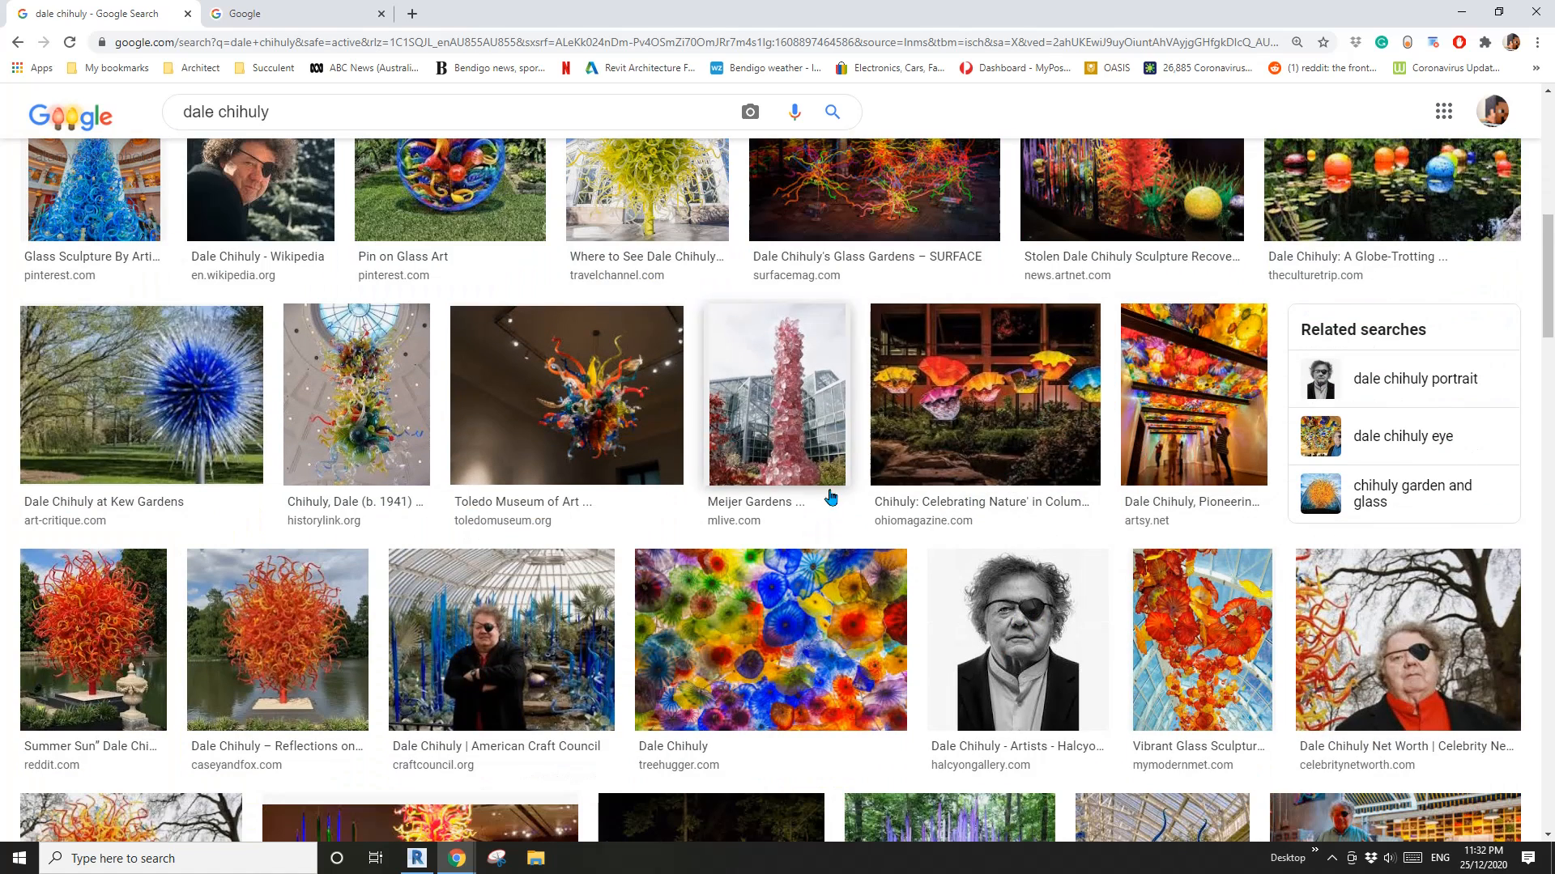
pyautogui.scroll(4, 366, 463)
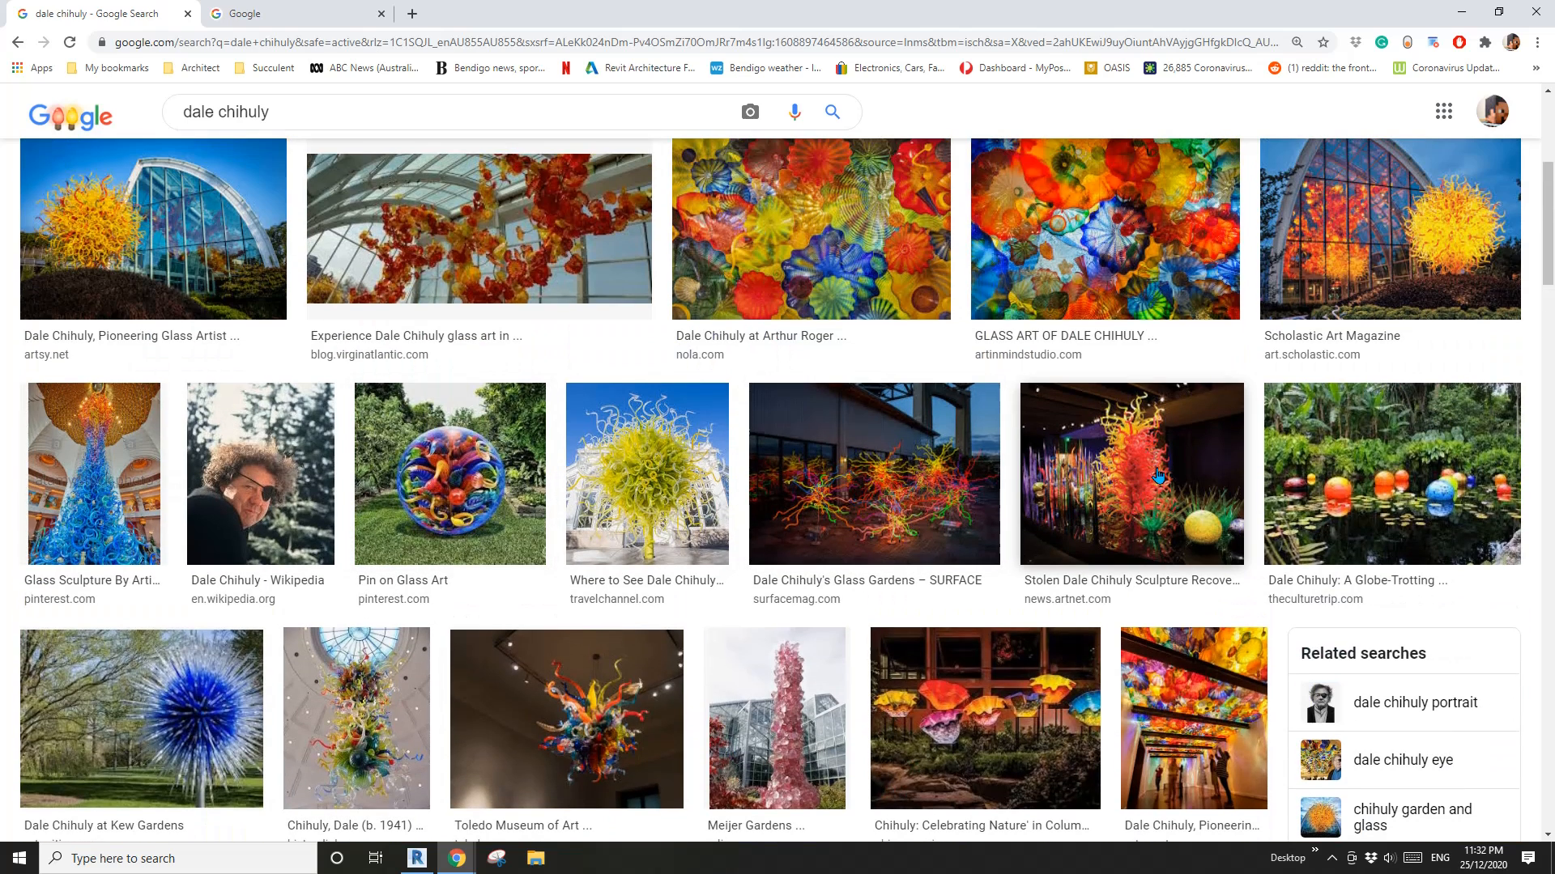
pyautogui.scroll(3, 1157, 476)
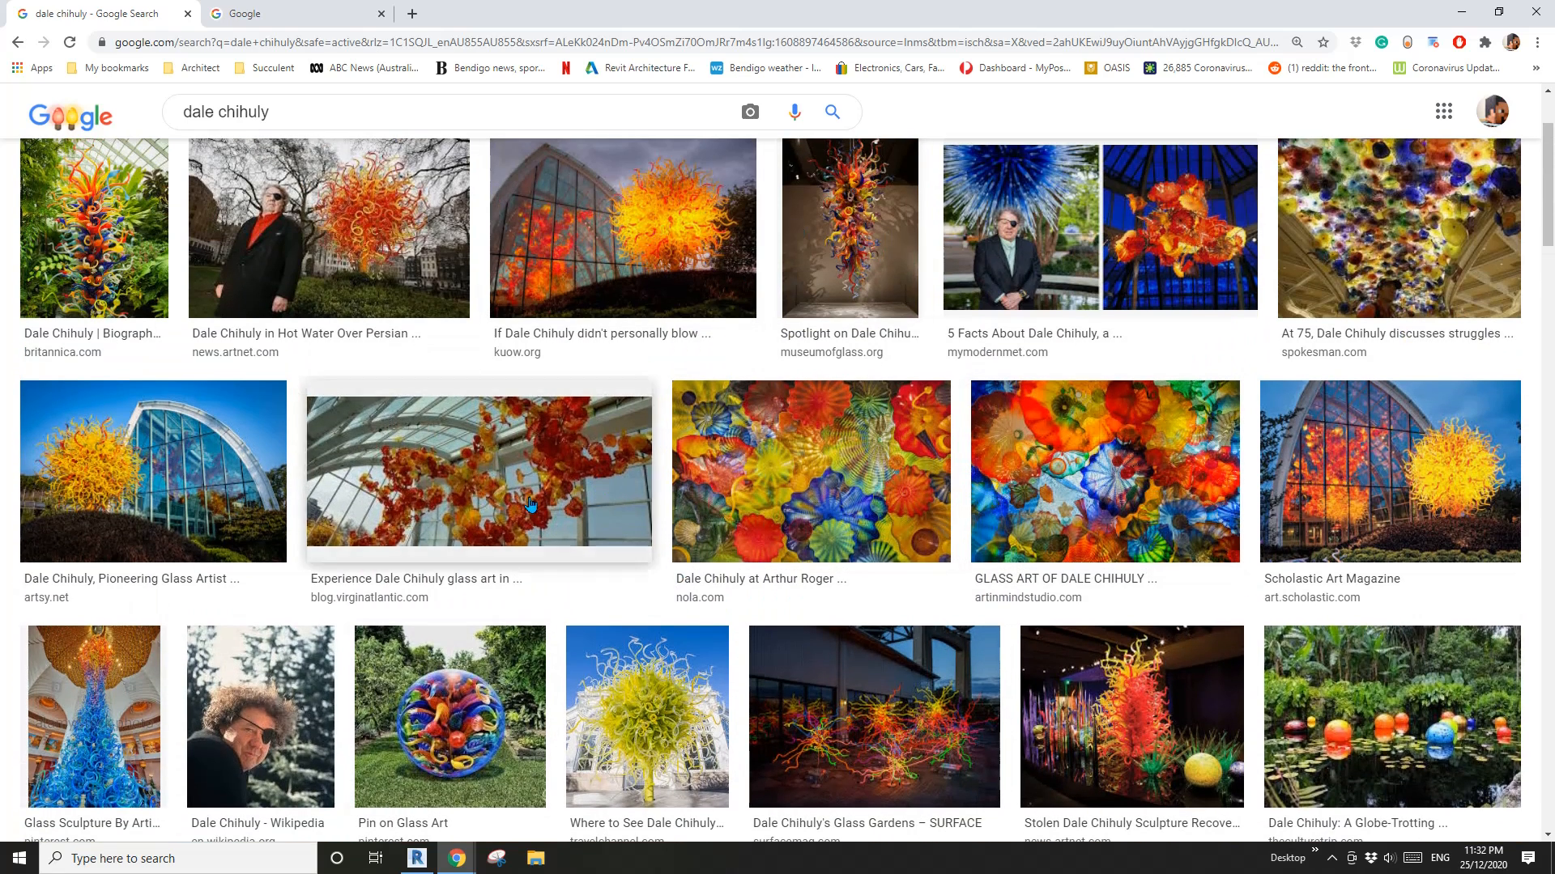
# Step: Switch to Revit and create a new family from the Metric Generic Model Adaptive.rft template
pyautogui.click(417, 858)
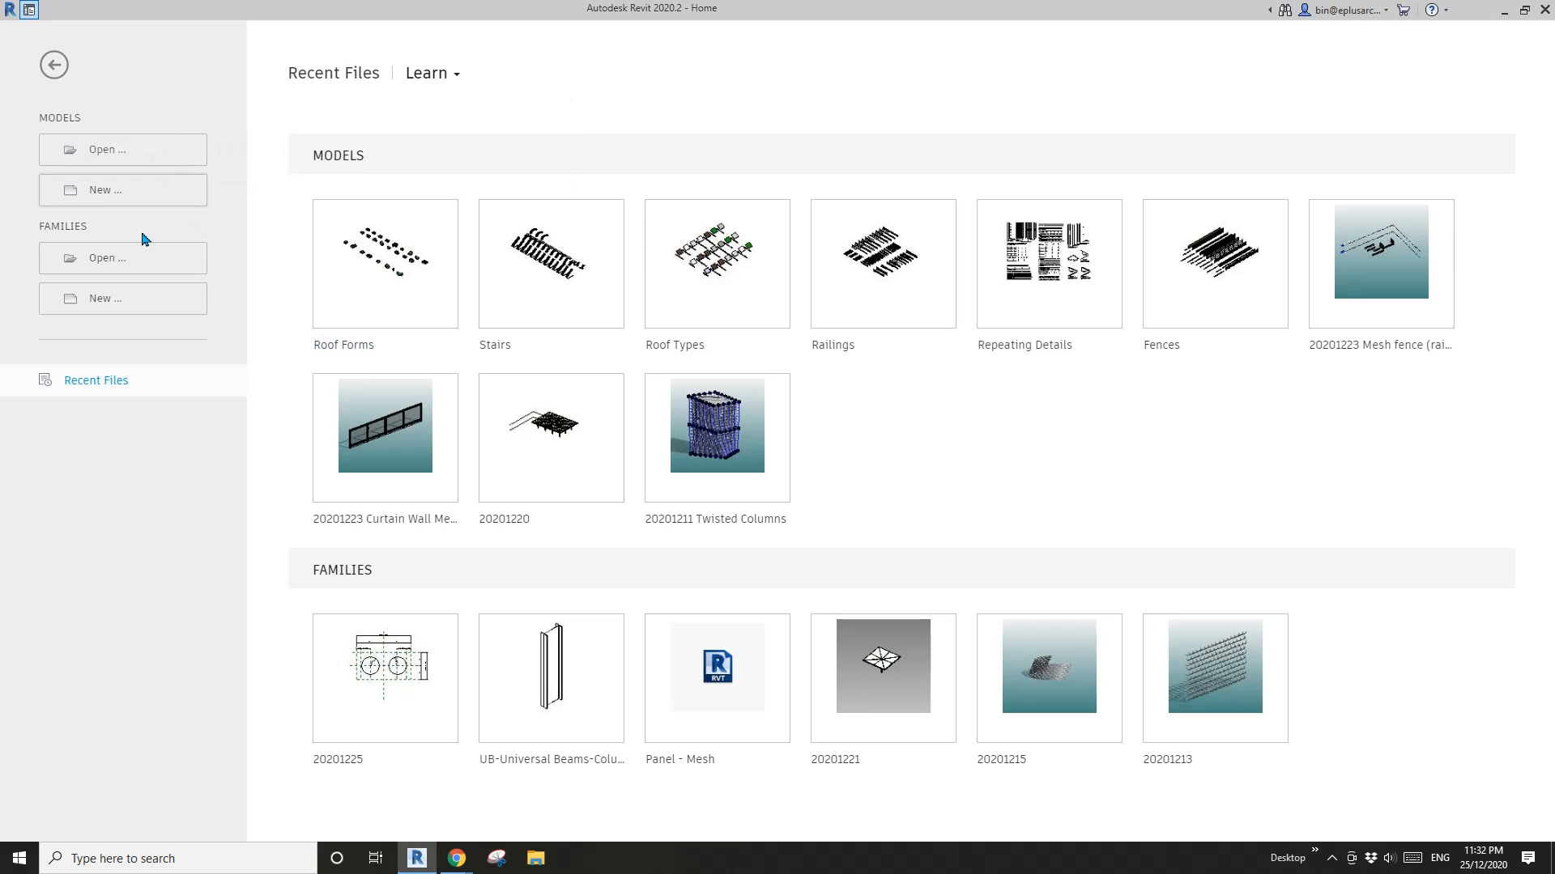
pyautogui.click(125, 304)
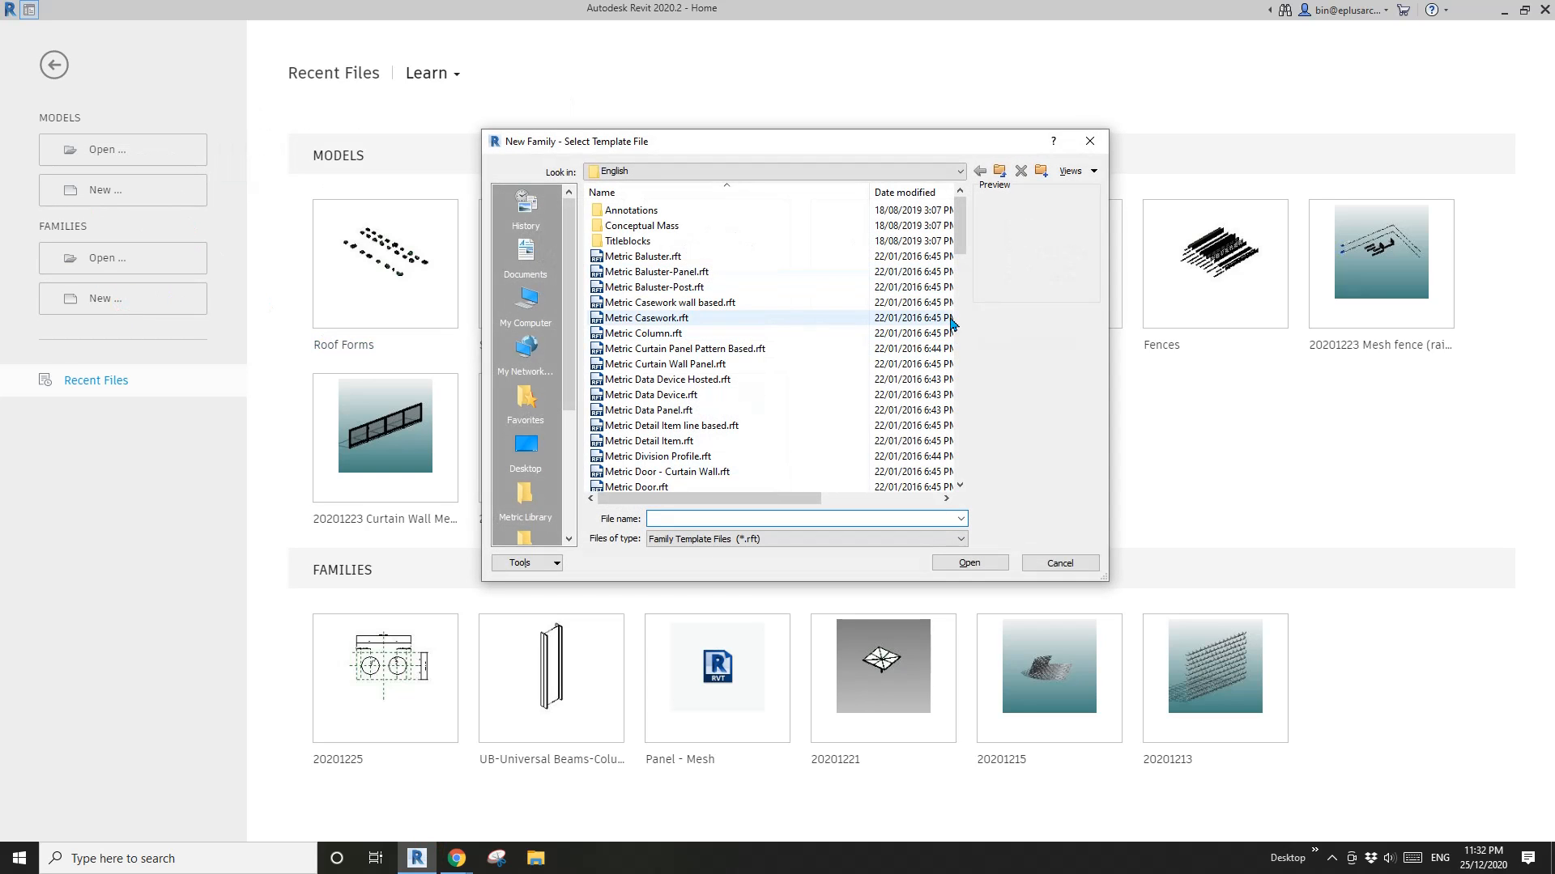
pyautogui.scroll(-5, 920, 362)
pyautogui.click(712, 425)
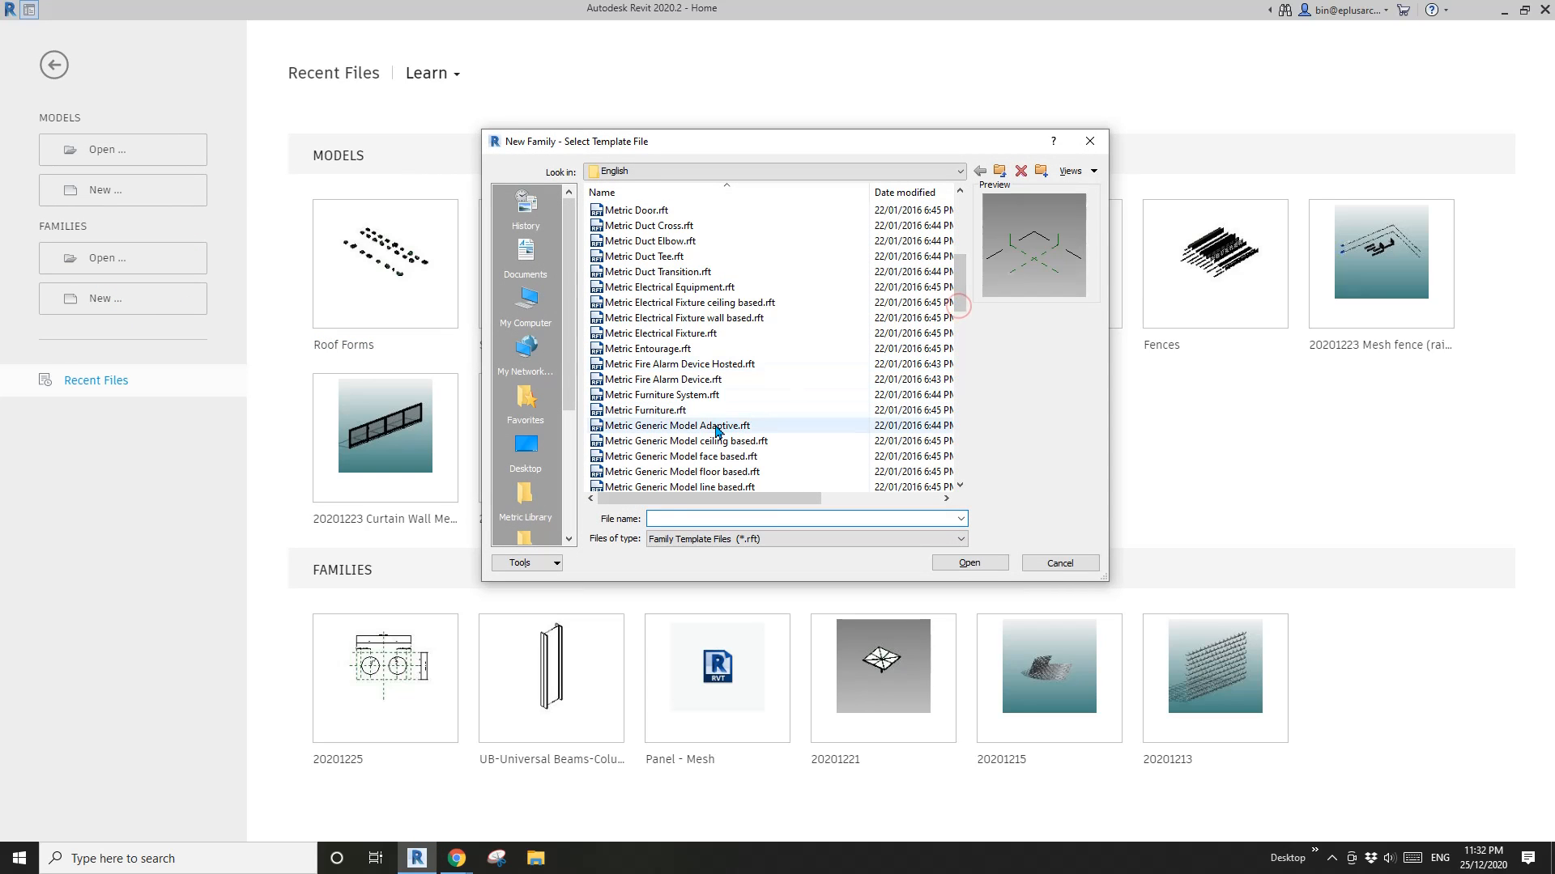
pyautogui.click(975, 564)
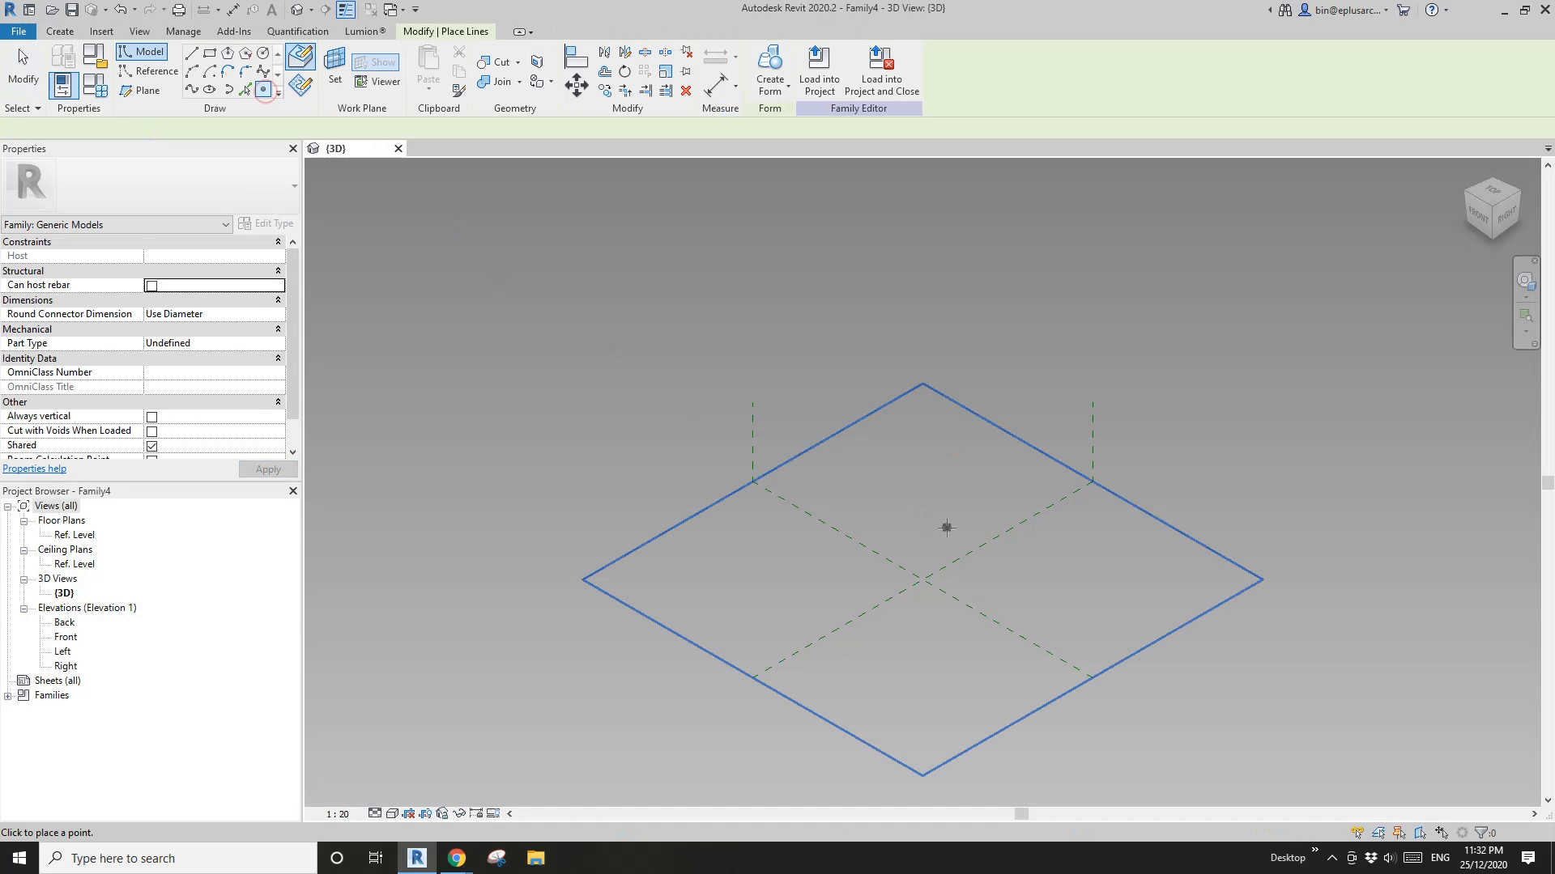
# Step: Place a reference point on the reference level and make it adaptive
pyautogui.press('Escape')
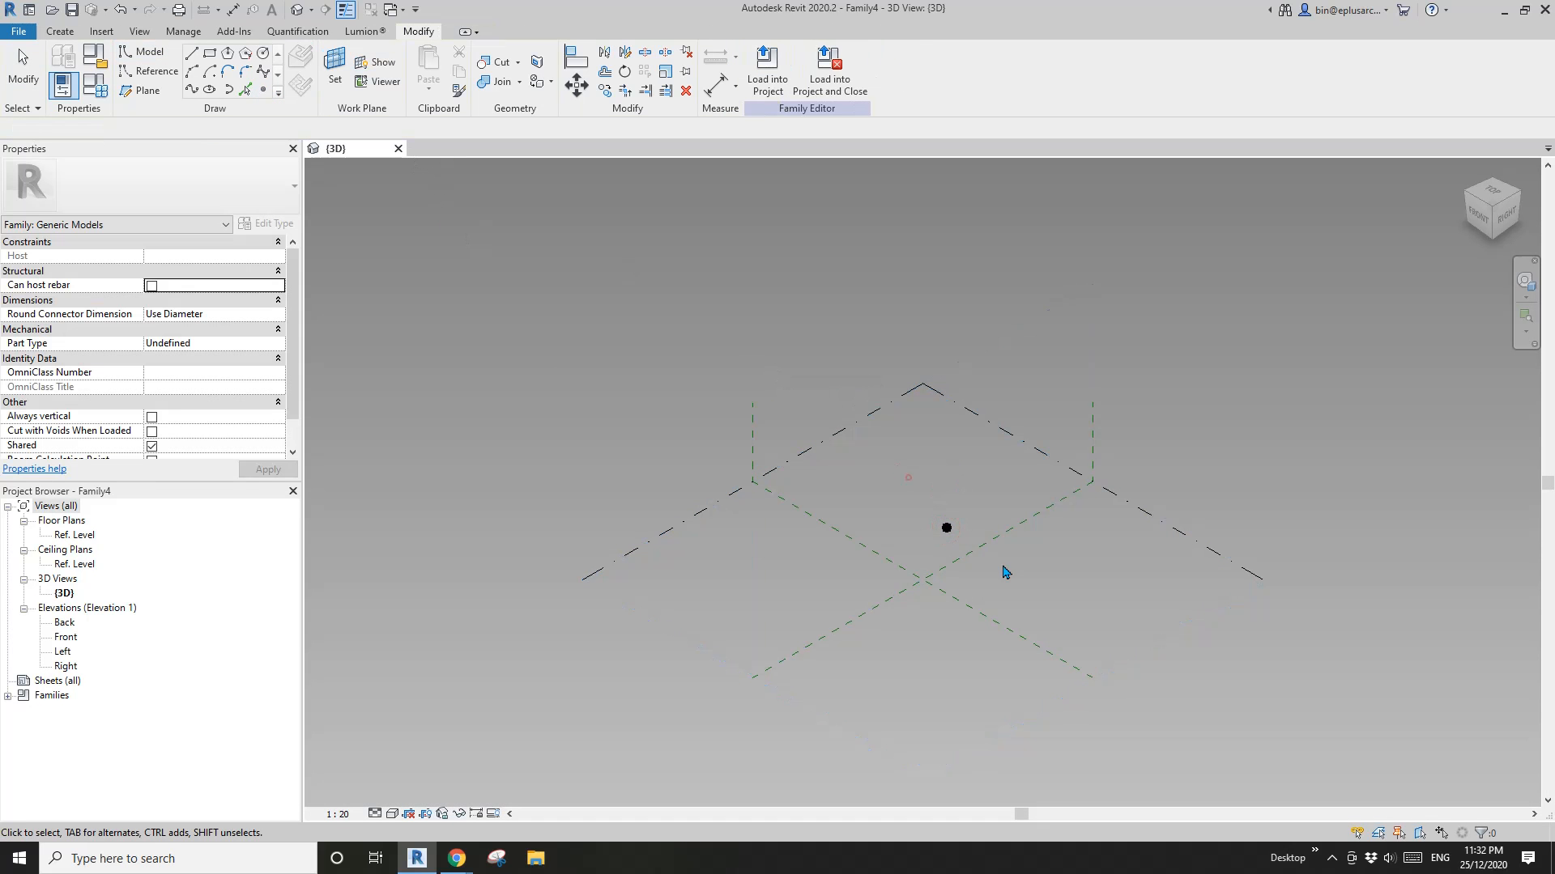
pyautogui.click(946, 528)
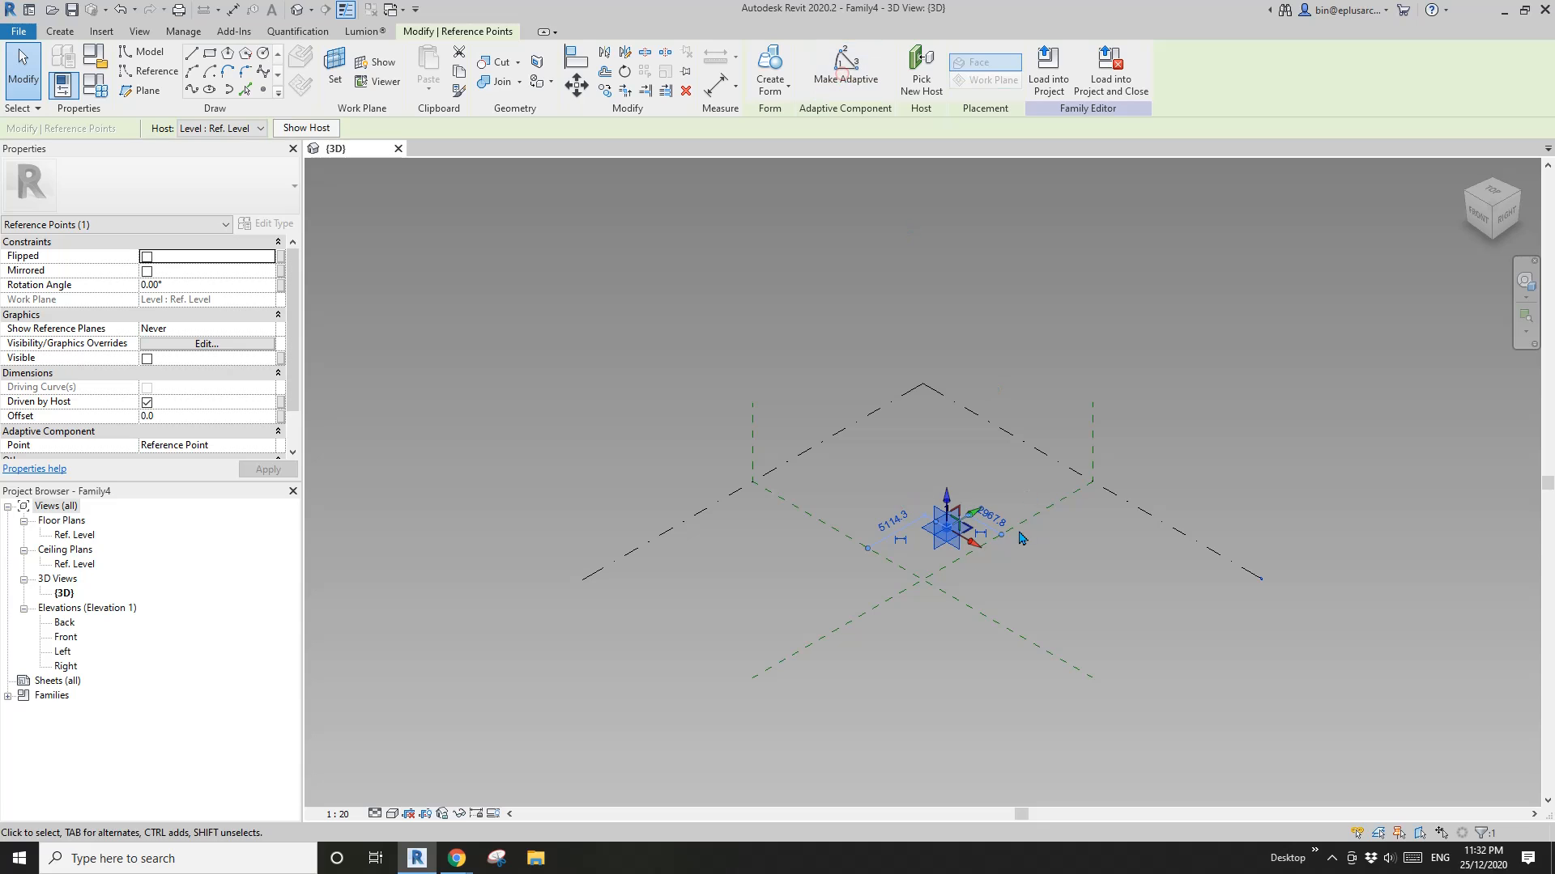
pyautogui.scroll(3, 971, 502)
pyautogui.moveTo(988, 486); pyautogui.dragTo(762, 544, button='middle')
pyautogui.press('Escape')
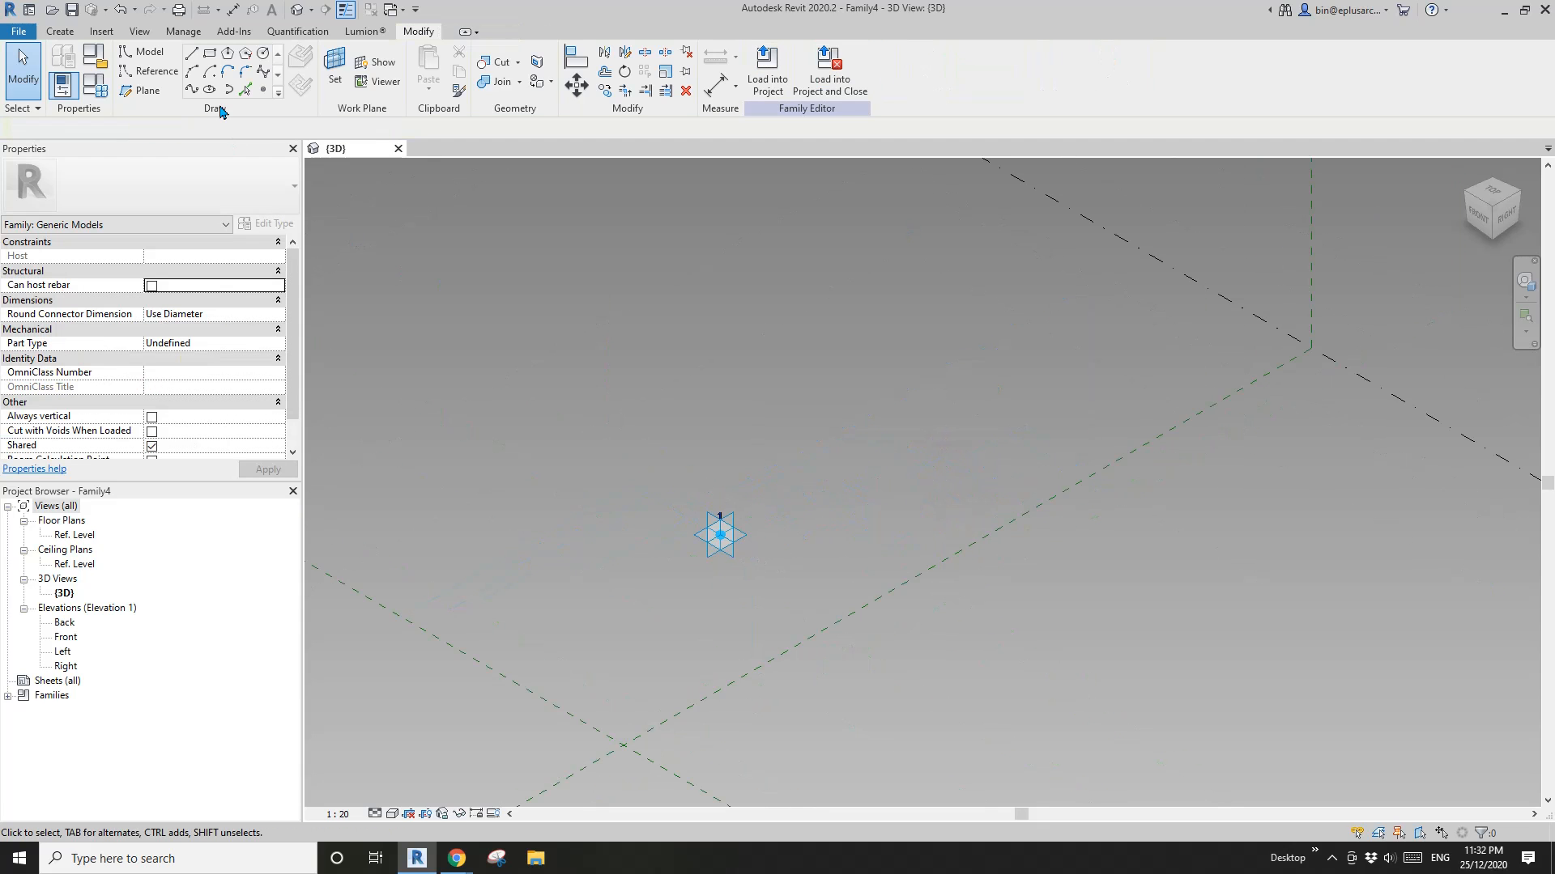
# Step: Place a second reference point on the adaptive point's horizontal work plane, directly at the adaptive point
pyautogui.click(263, 91)
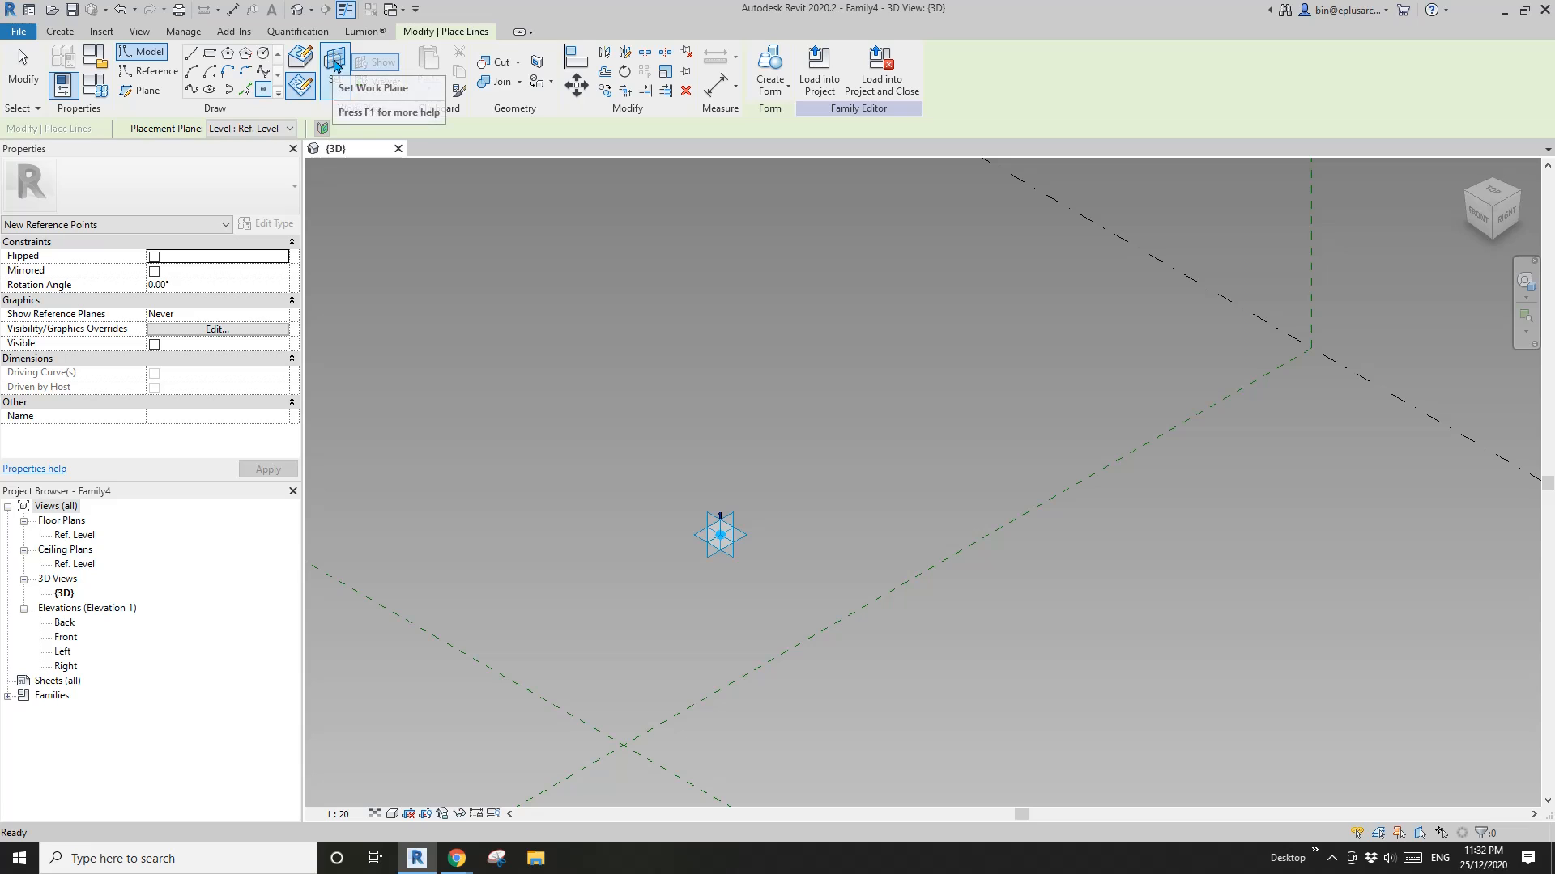
pyautogui.click(334, 71)
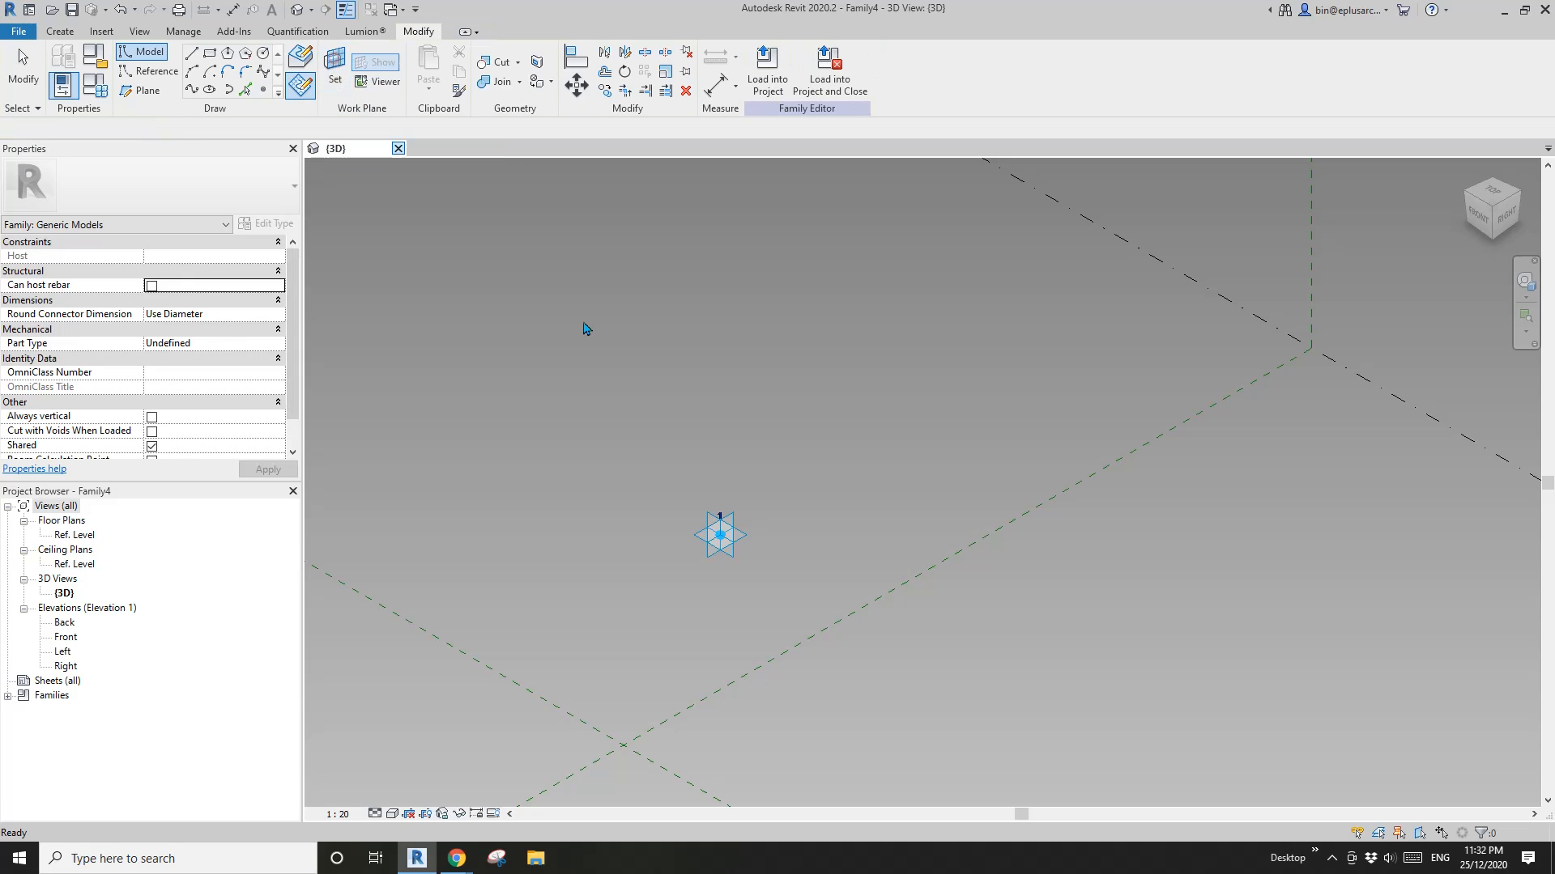
pyautogui.click(750, 537)
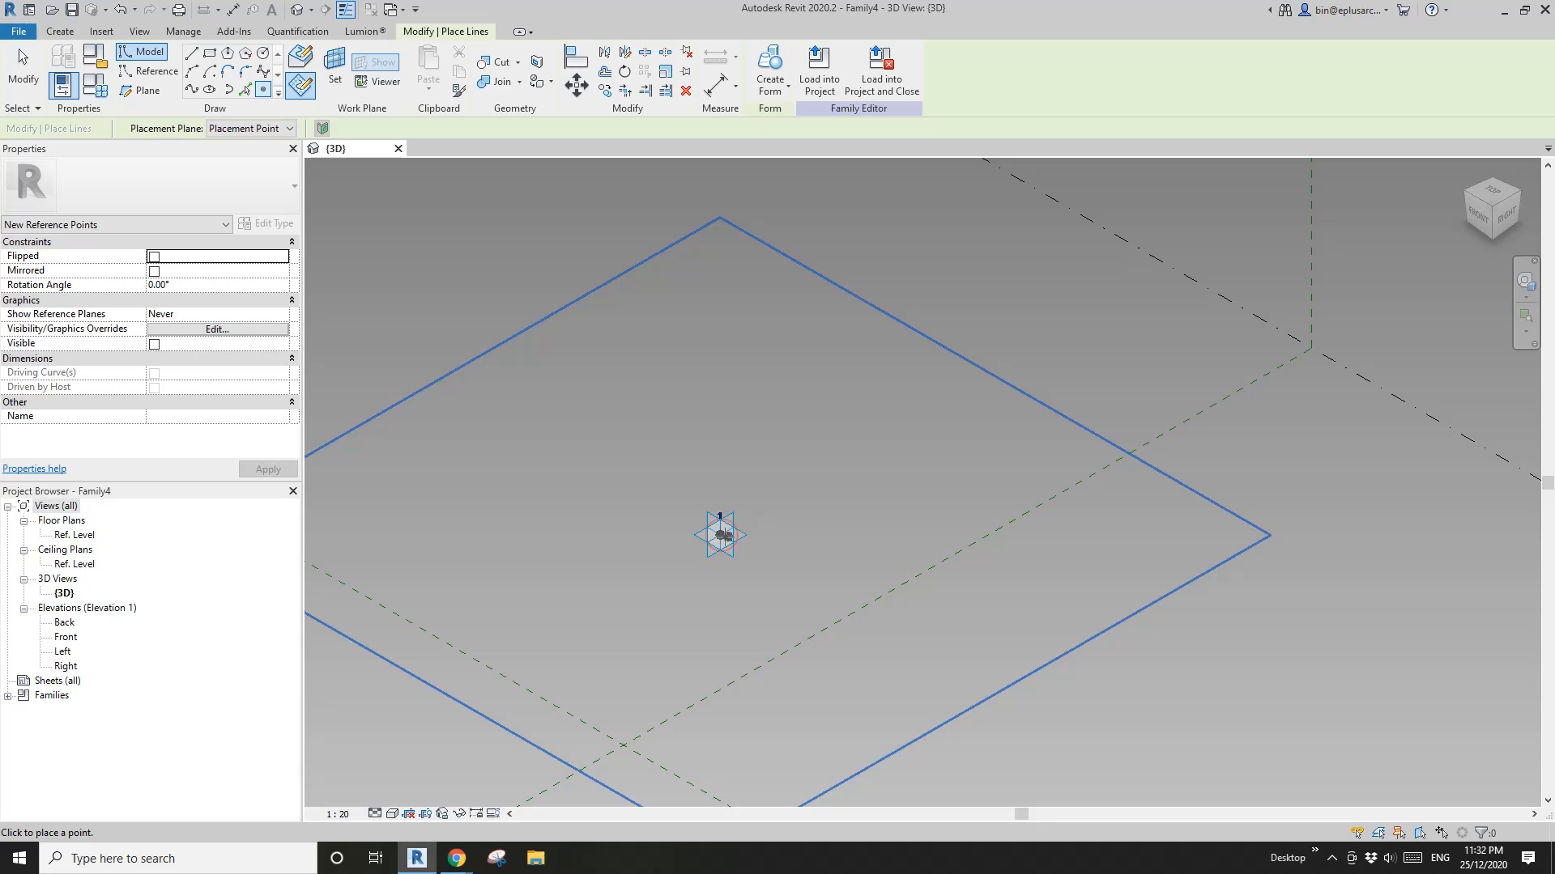
pyautogui.press('Escape')
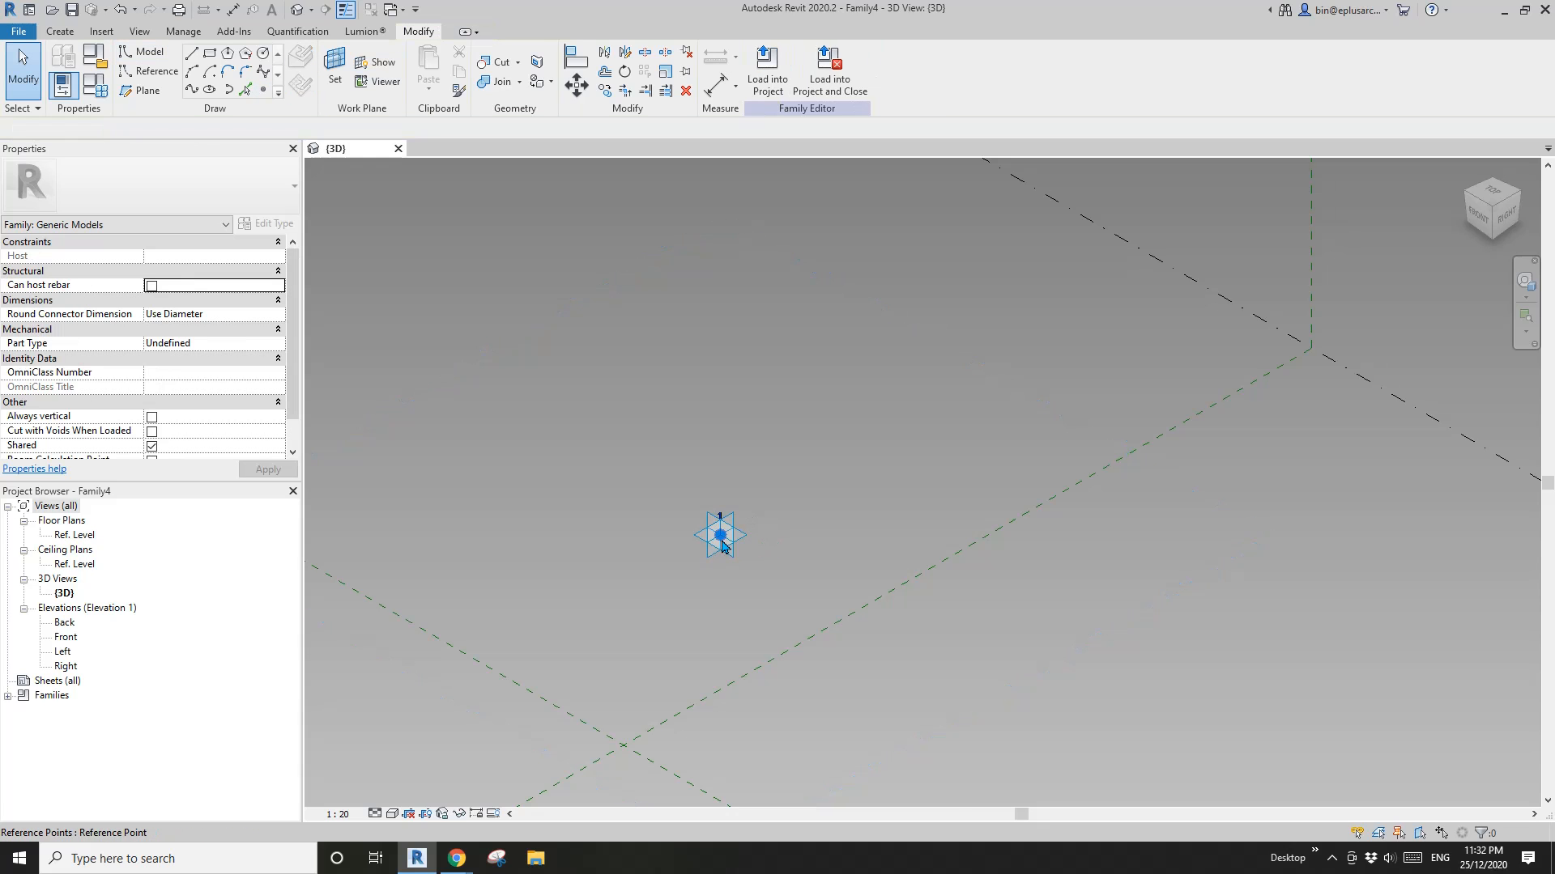
# Step: Move the hosted reference point vertically to an offset of about 3388 mm above the adaptive point
pyautogui.click(723, 543)
pyautogui.click(719, 516)
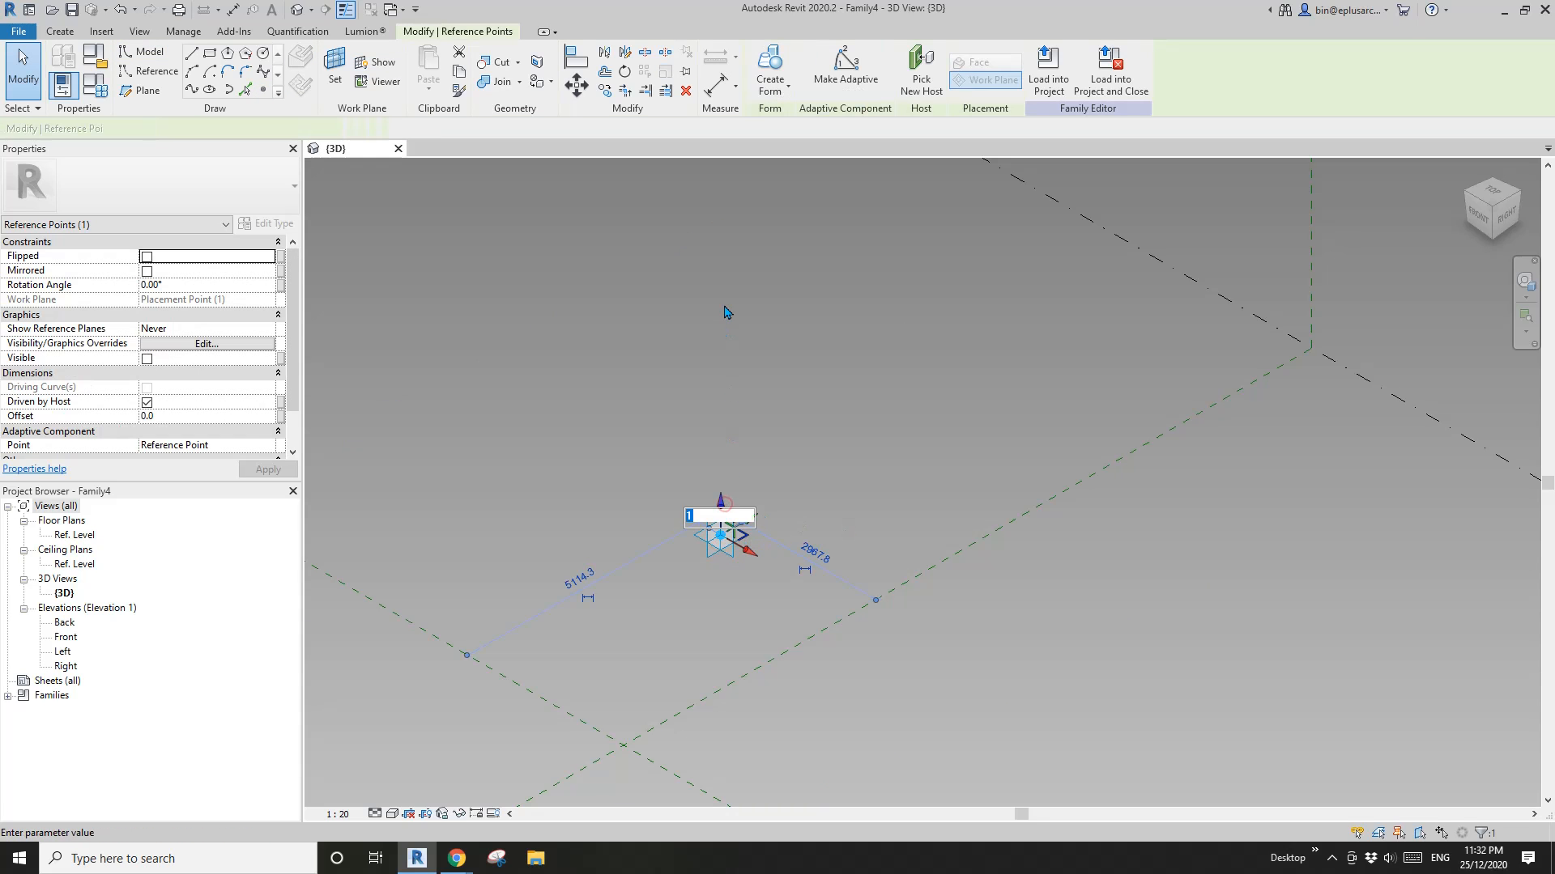
pyautogui.click(738, 455)
pyautogui.moveTo(721, 499); pyautogui.dragTo(731, 322)
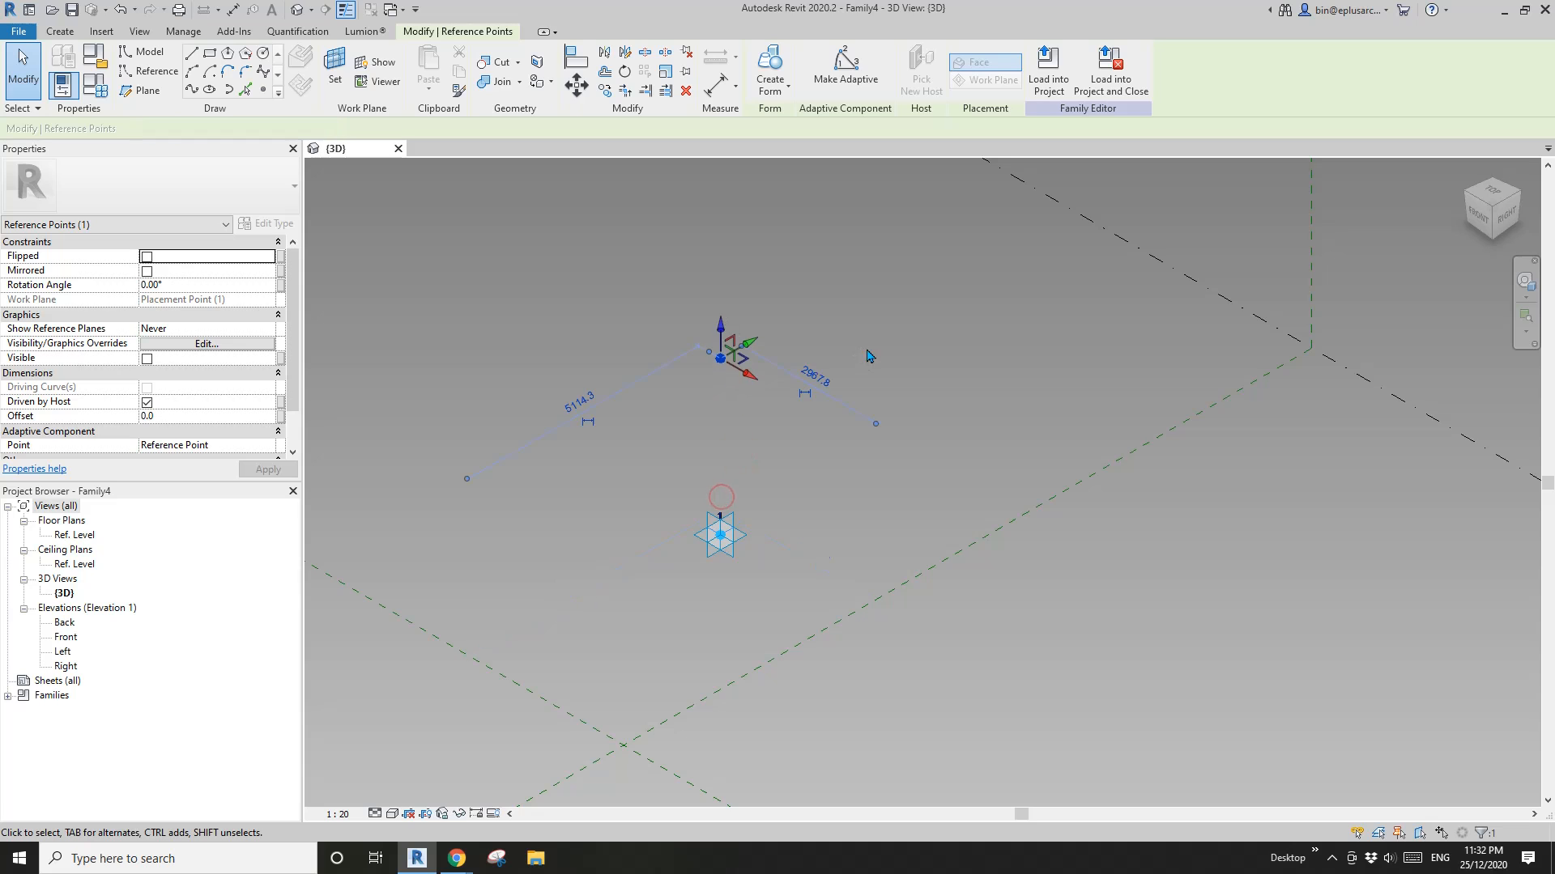
# Step: Associate the raised point's Offset with a new family parameter named L, grouped under Dimensions
pyautogui.click(280, 416)
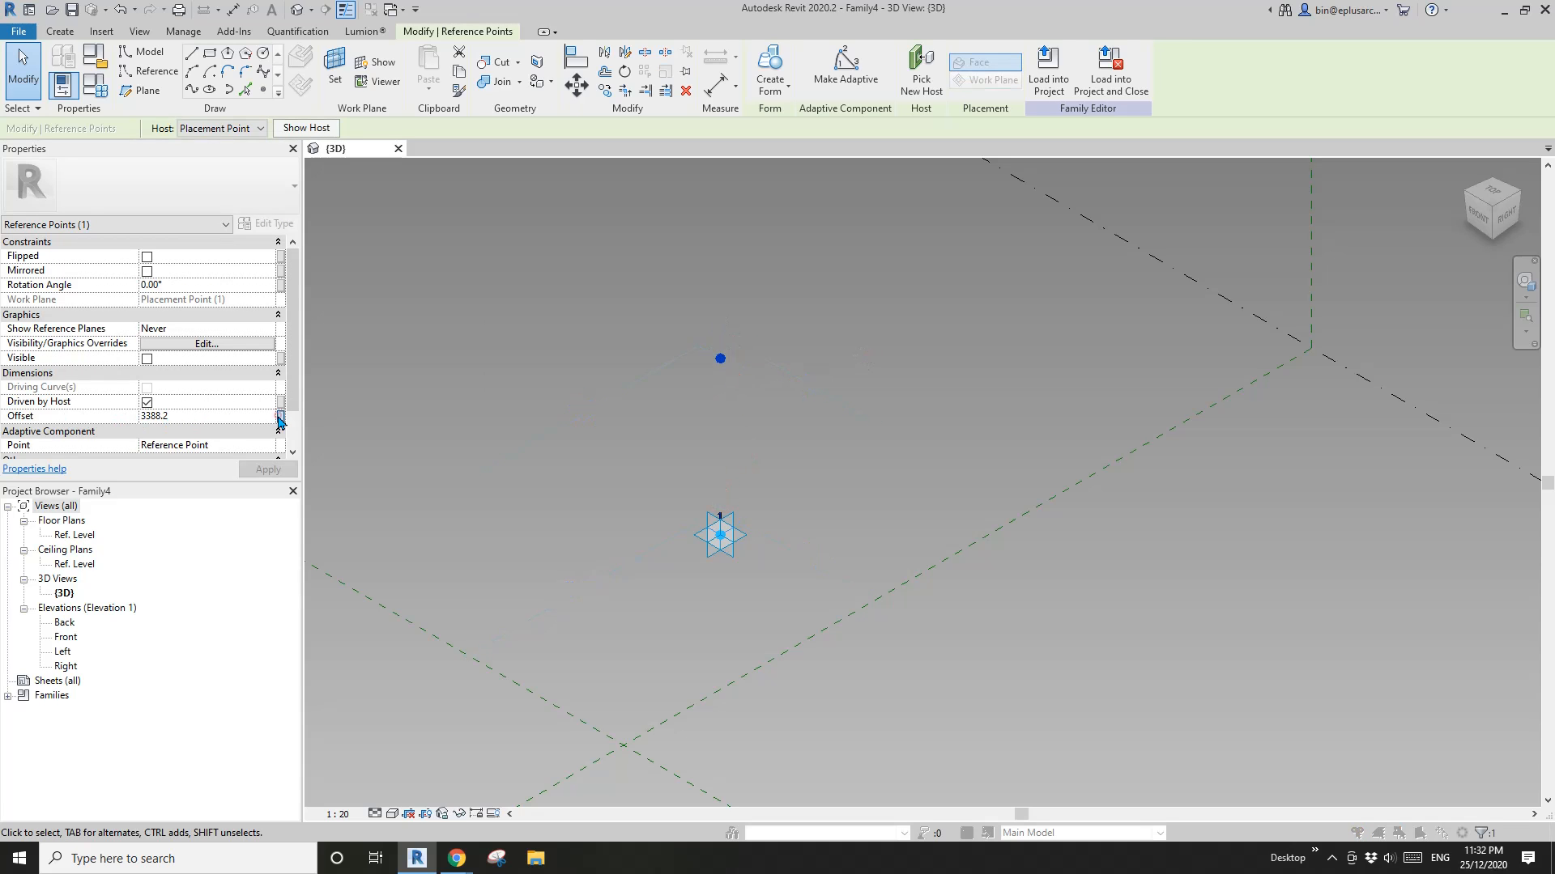
pyautogui.click(499, 525)
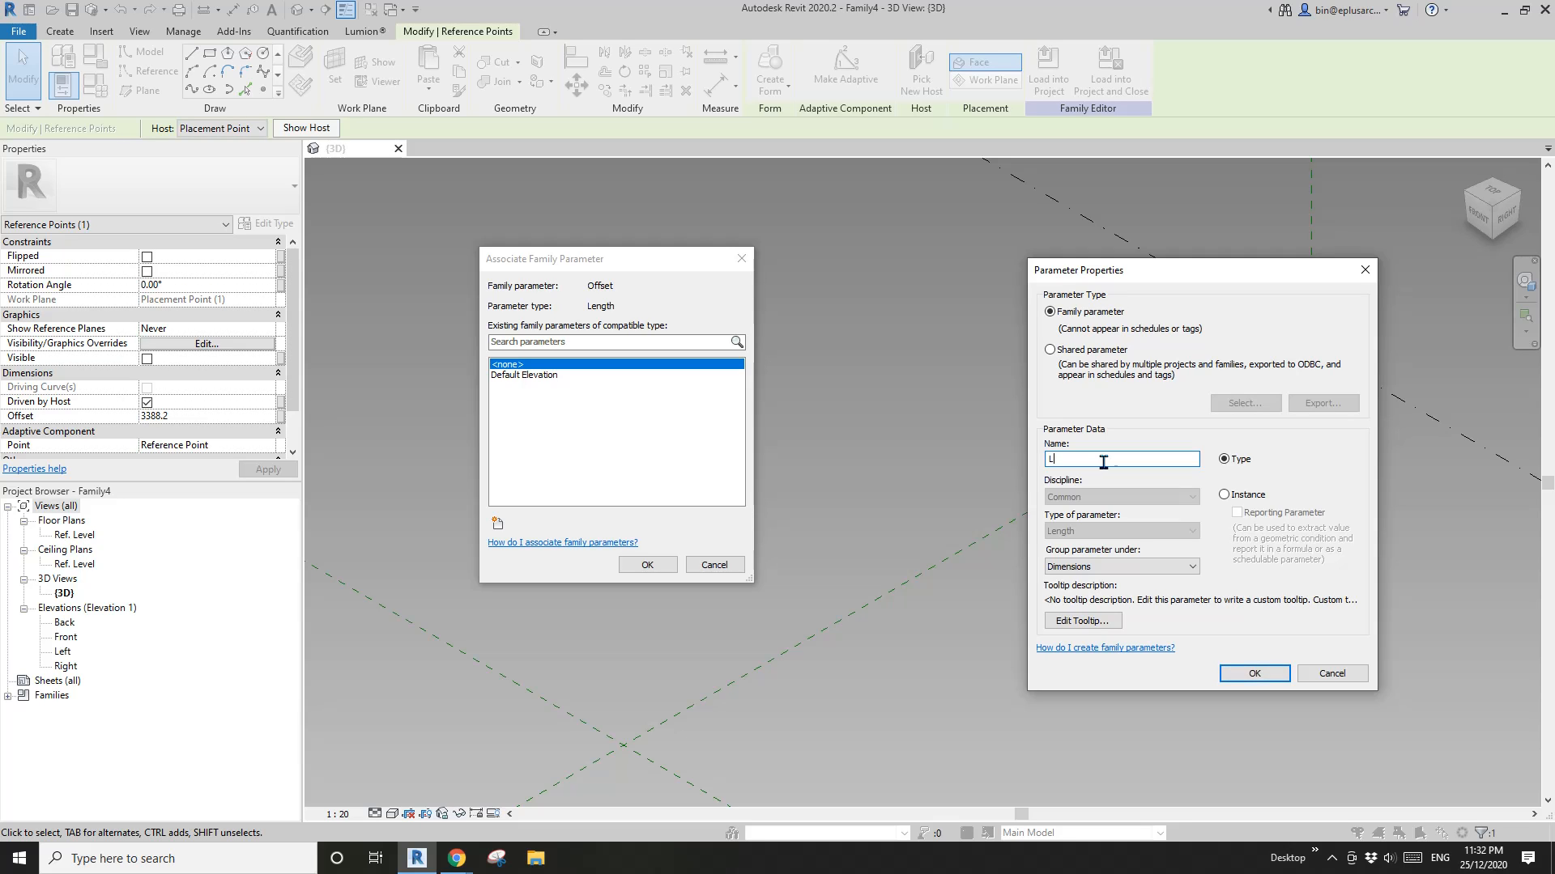
pyautogui.click(1255, 675)
pyautogui.click(647, 565)
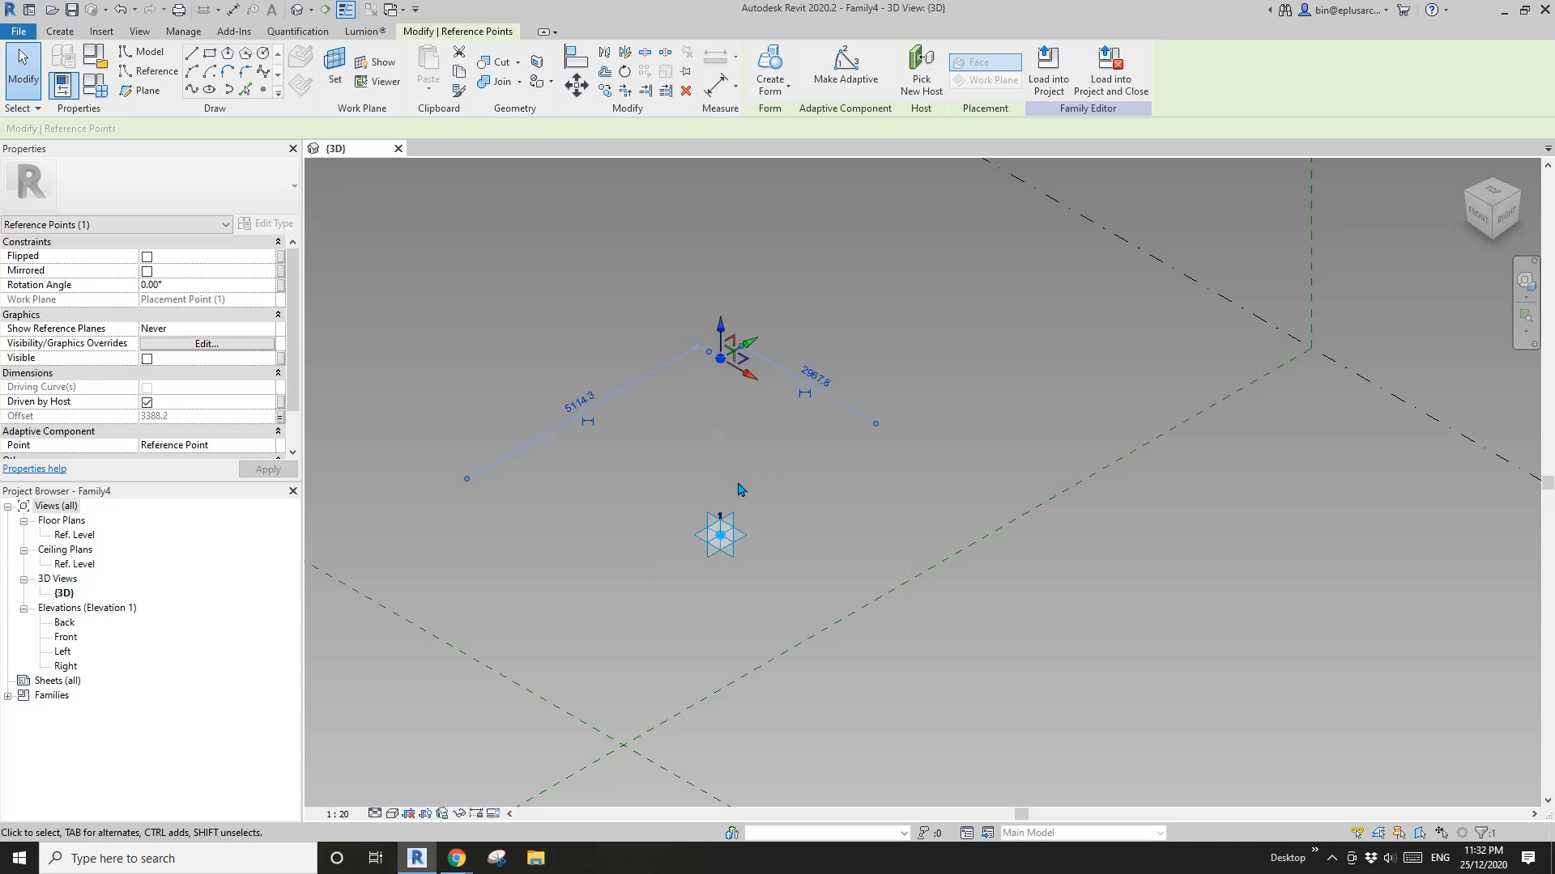
# Step: Connect the adaptive point and the raised point with a spline through points and make it a reference line
pyautogui.keyDown('ctrl'); pyautogui.click(720, 534); pyautogui.keyUp('ctrl')
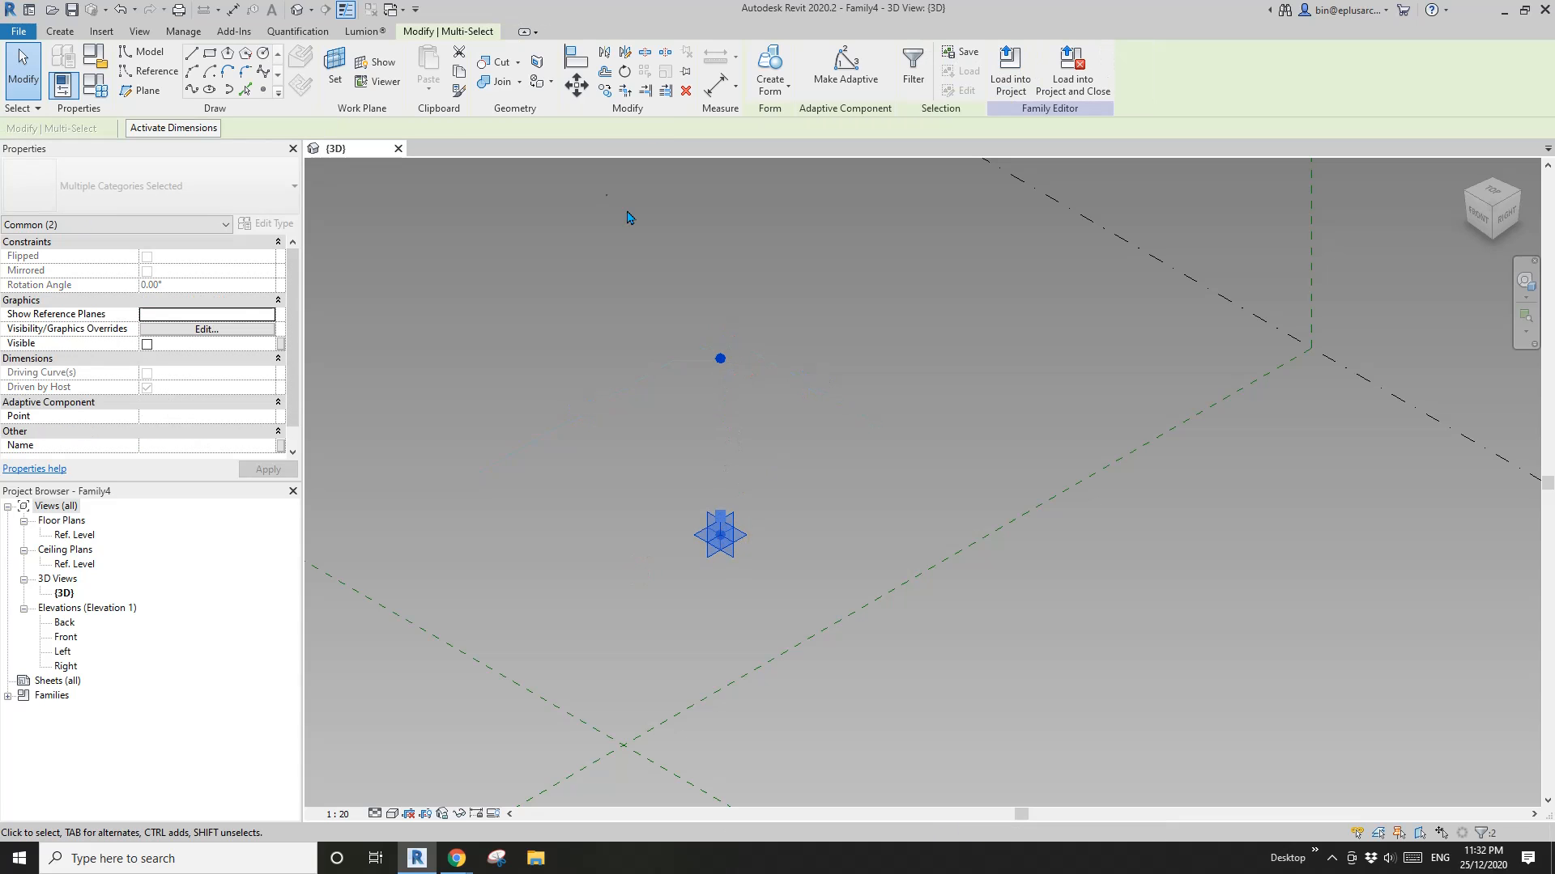
pyautogui.click(192, 91)
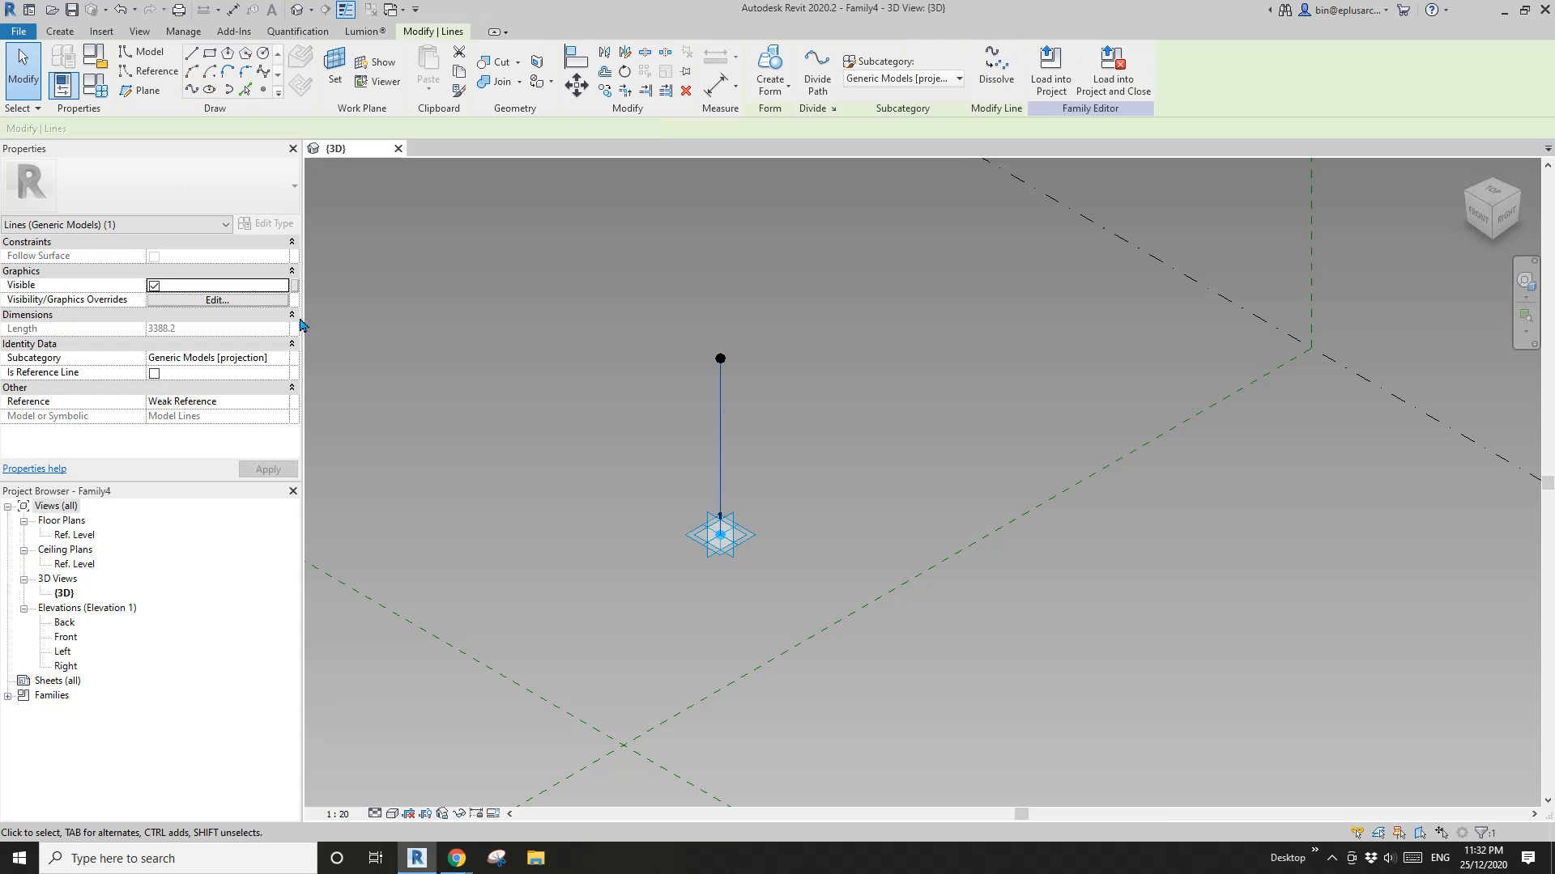
pyautogui.click(154, 374)
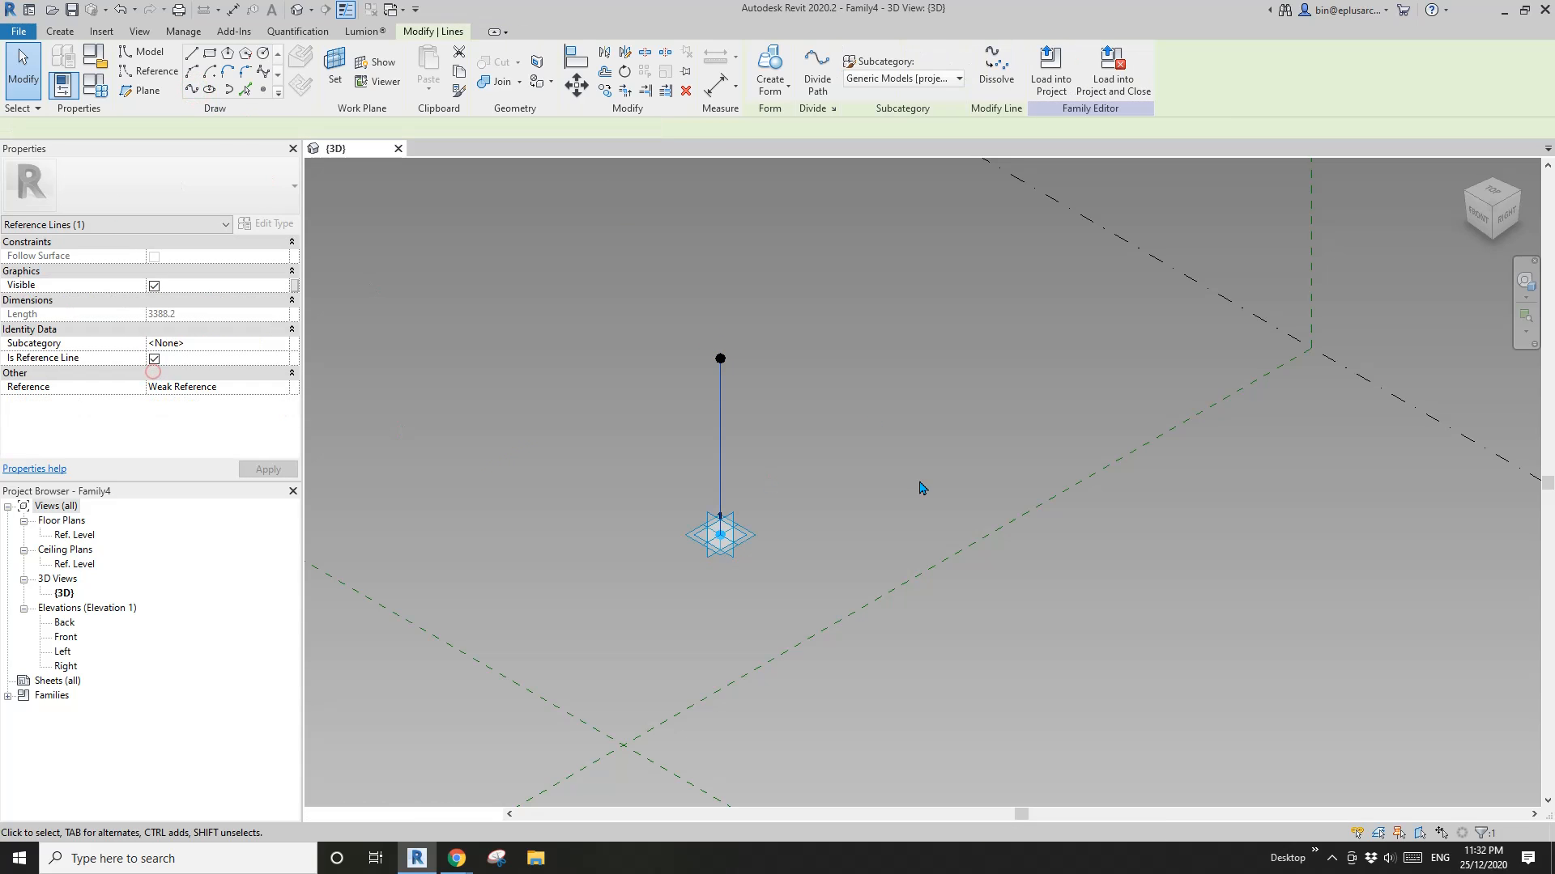
pyautogui.click(826, 447)
# Step: Place seven reference points along the vertical reference line, spaced between its two end points
pyautogui.scroll(3, 726, 420)
pyautogui.moveTo(755, 447); pyautogui.dragTo(899, 468, button='middle')
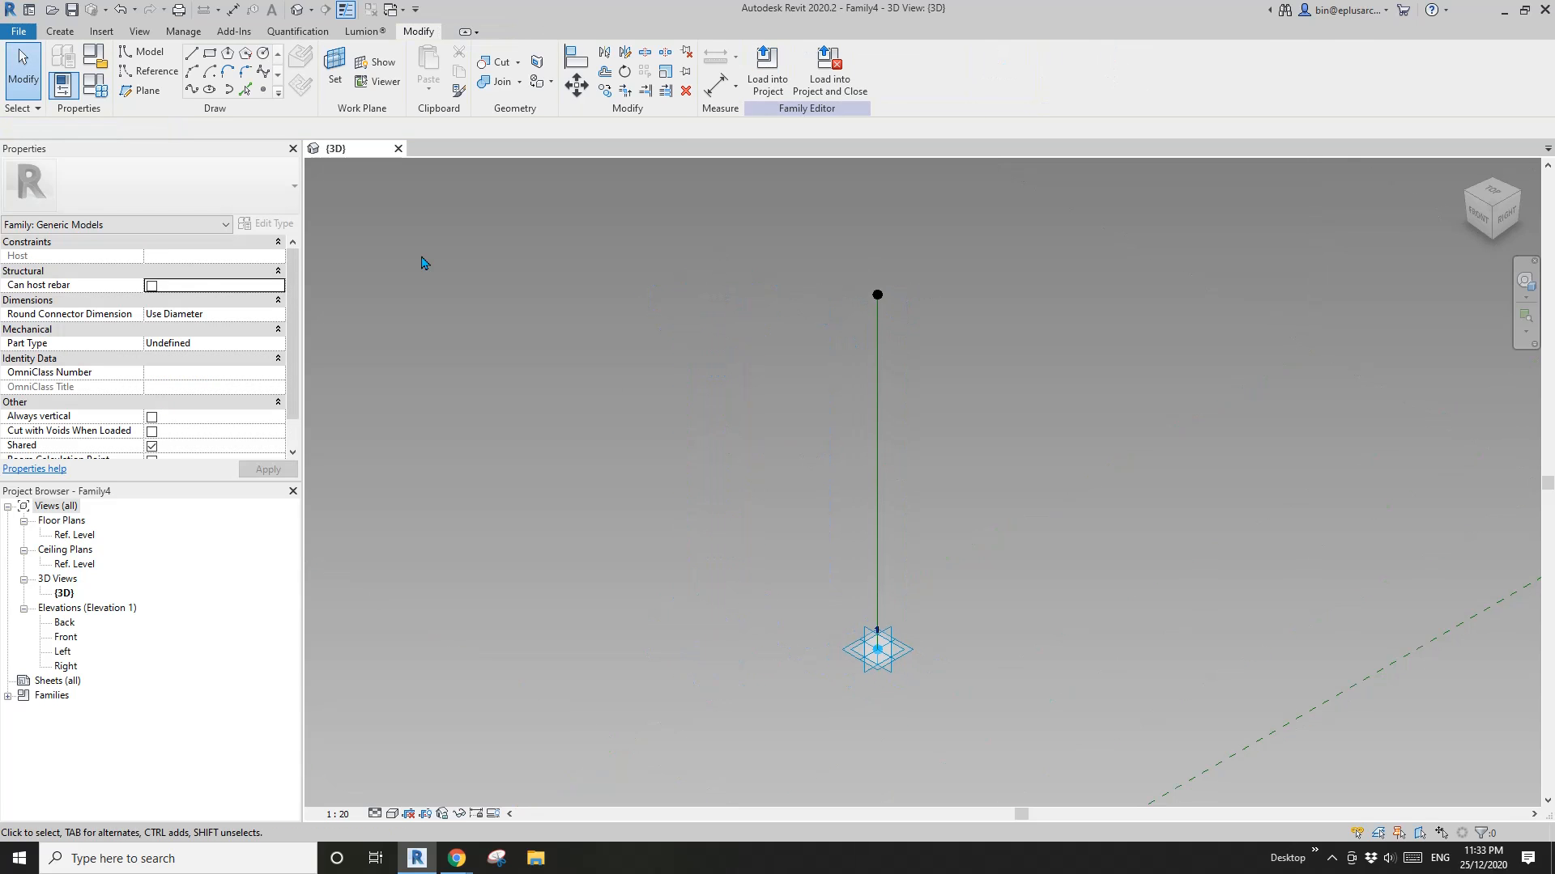
pyautogui.click(266, 91)
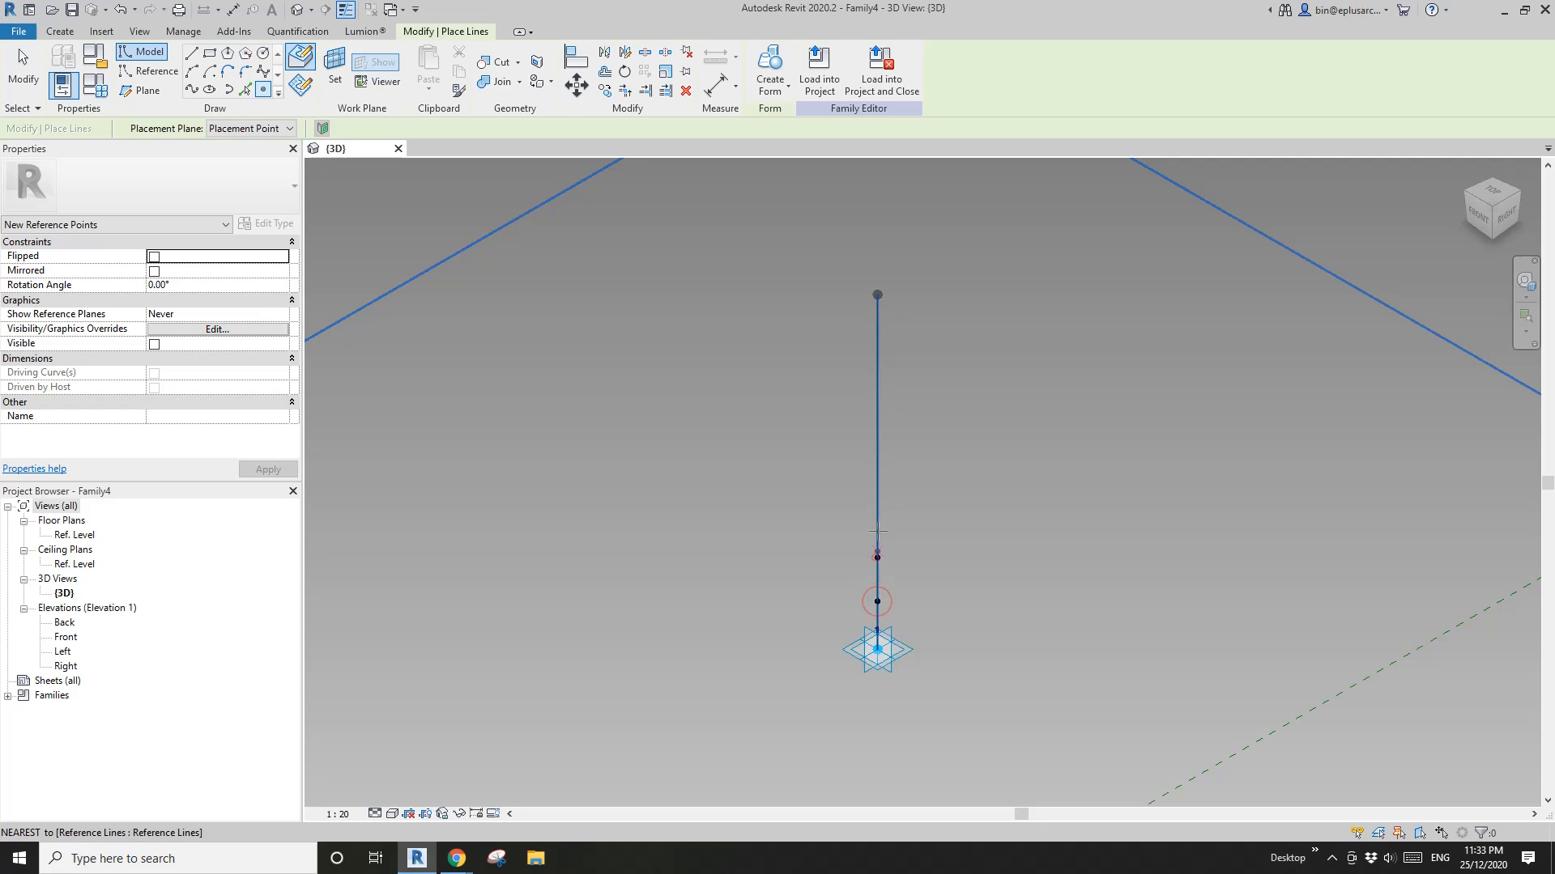
pyautogui.click(877, 516)
pyautogui.click(877, 472)
pyautogui.click(877, 348)
pyautogui.press('Escape')
pyautogui.press('Escape')
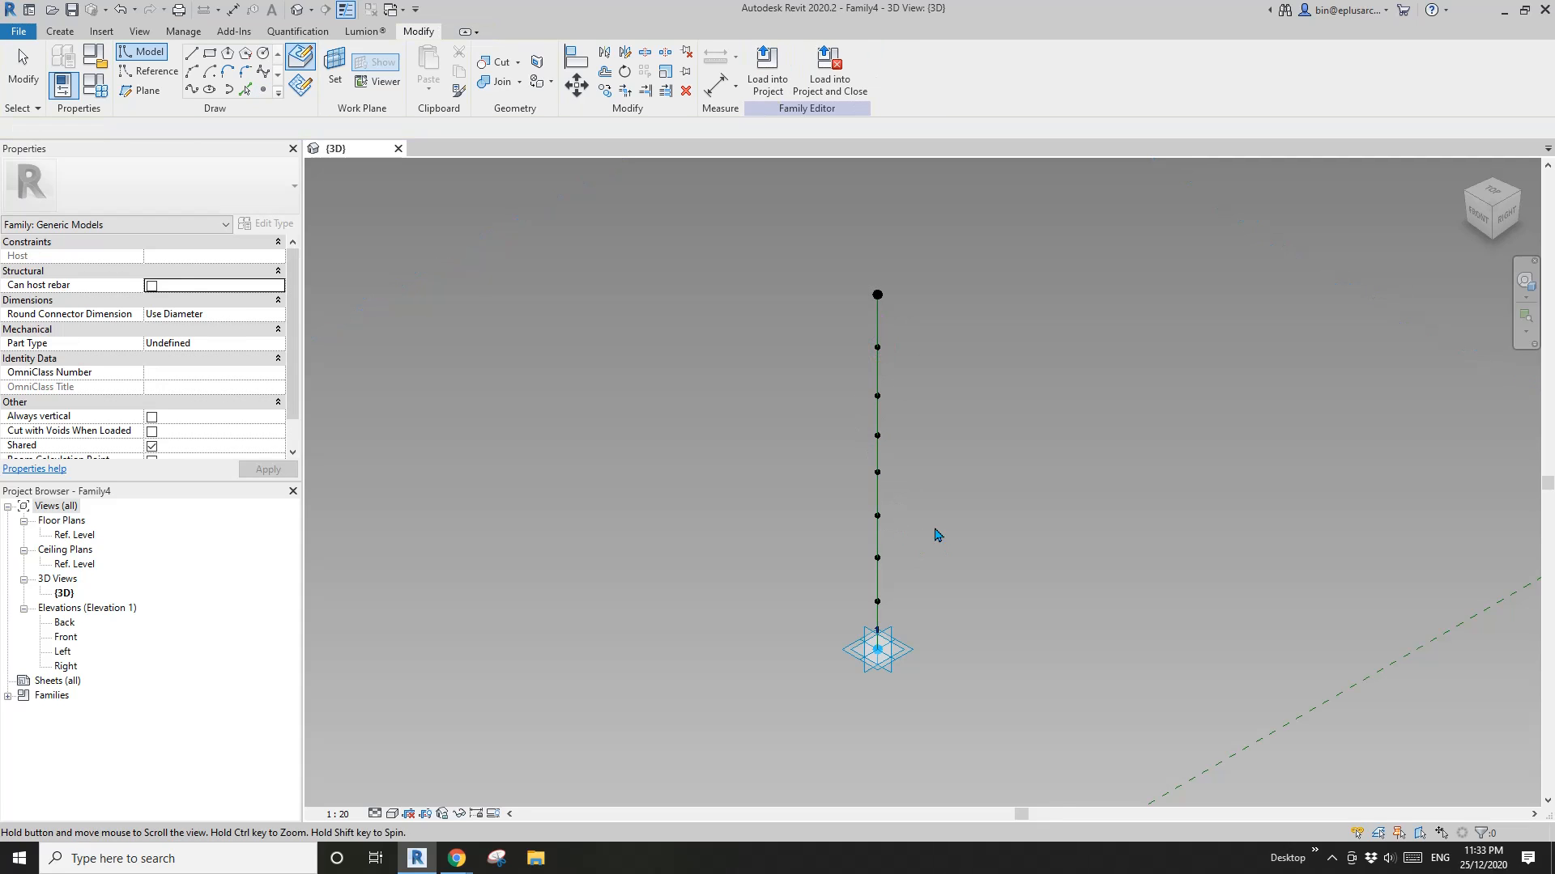
# Step: Draw a reference circle of about 220 mm radius on the work plane of the lowest point hosted on the line
pyautogui.moveTo(937, 531); pyautogui.dragTo(733, 526, button='middle')
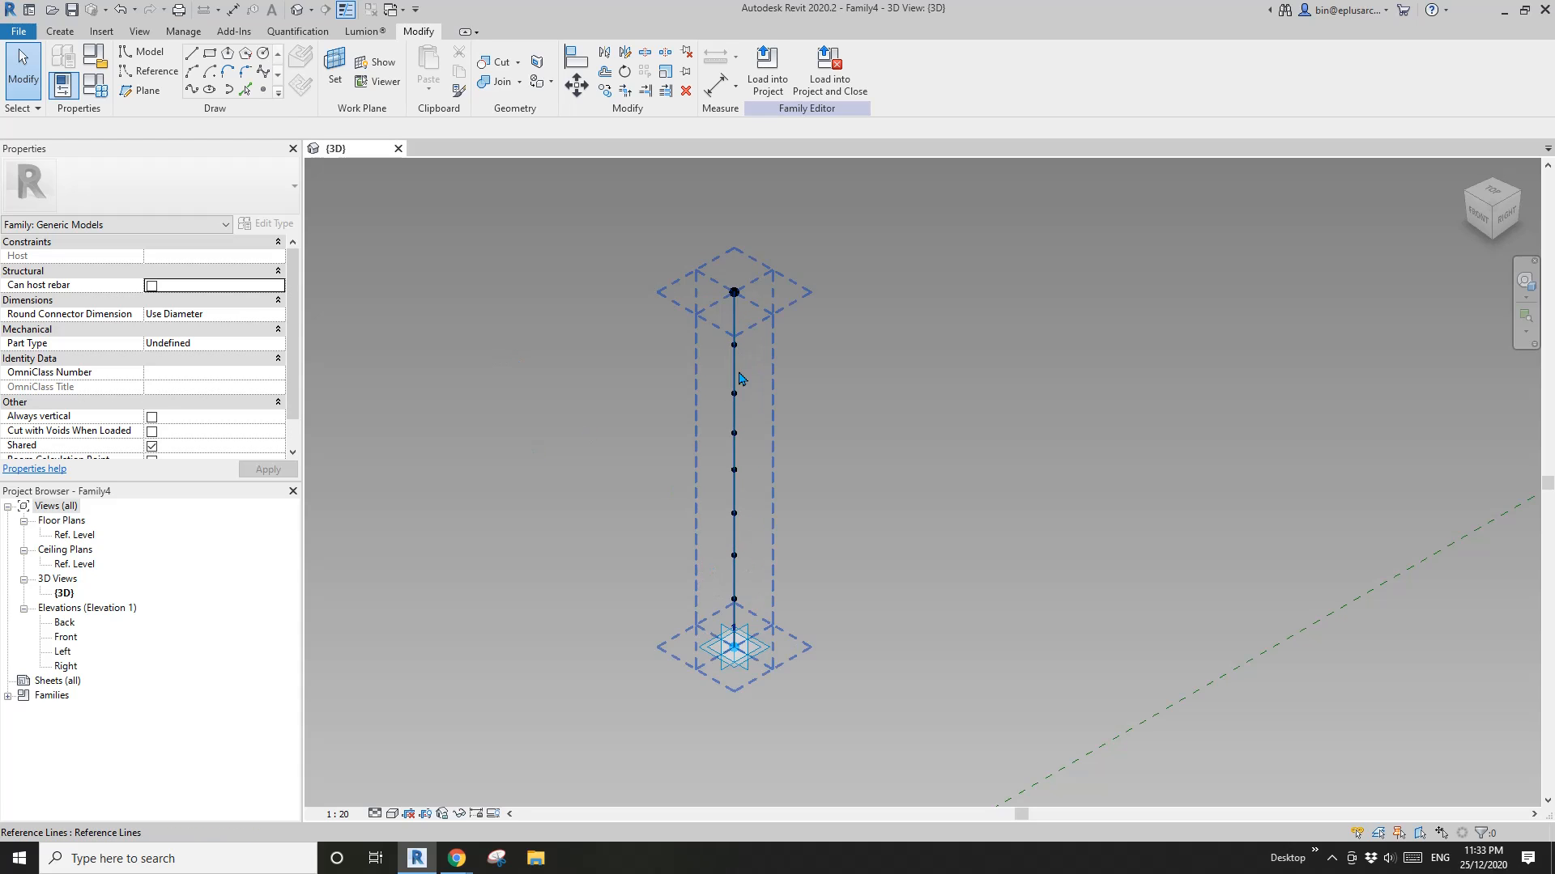
pyautogui.click(157, 78)
pyautogui.click(264, 55)
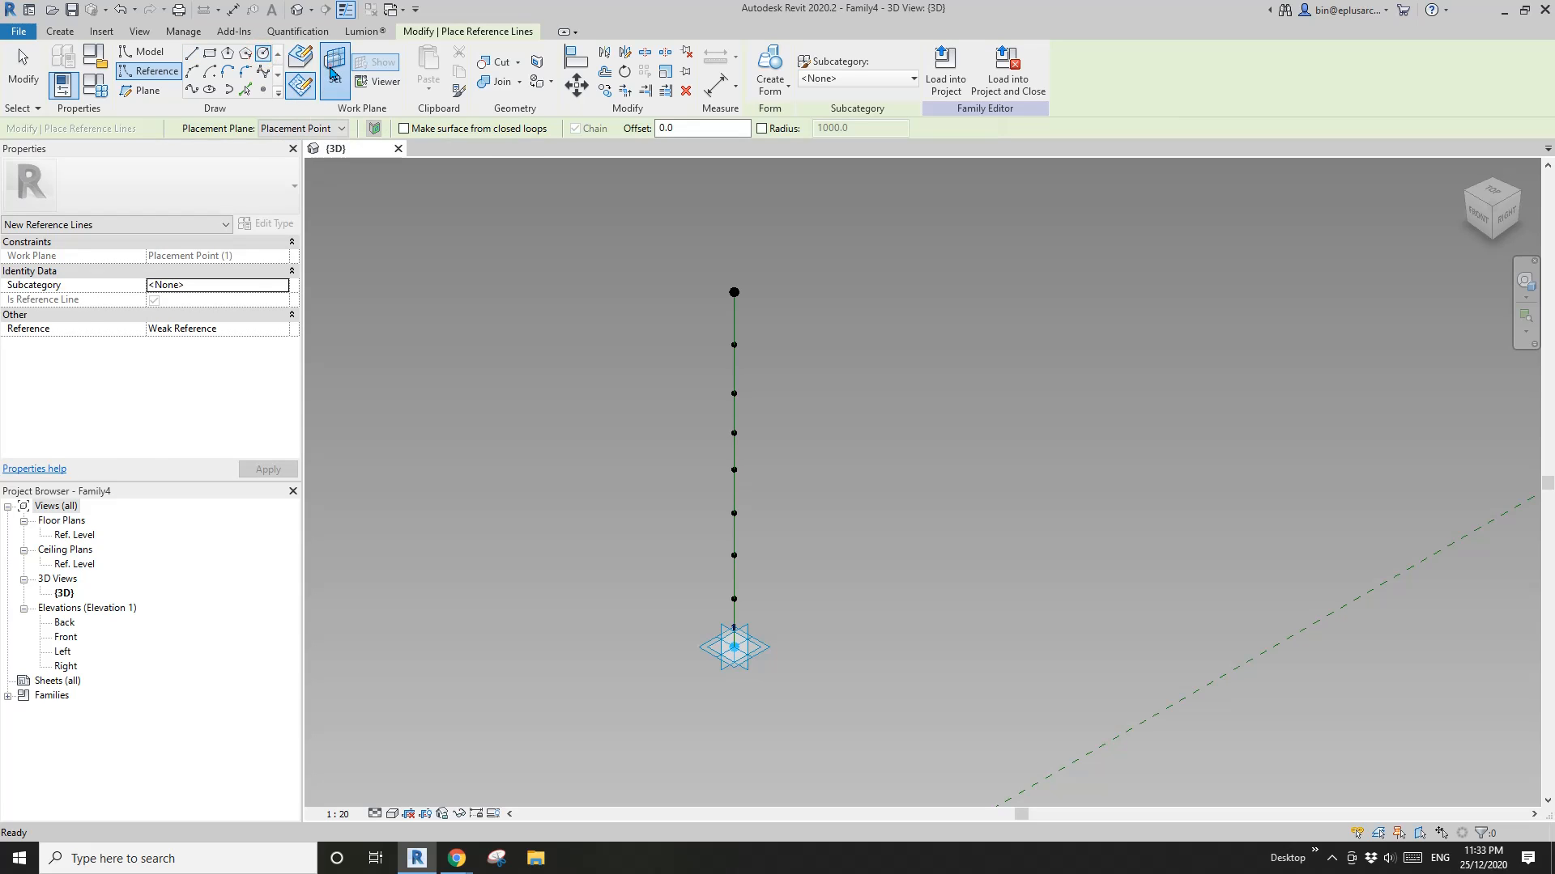
pyautogui.click(338, 91)
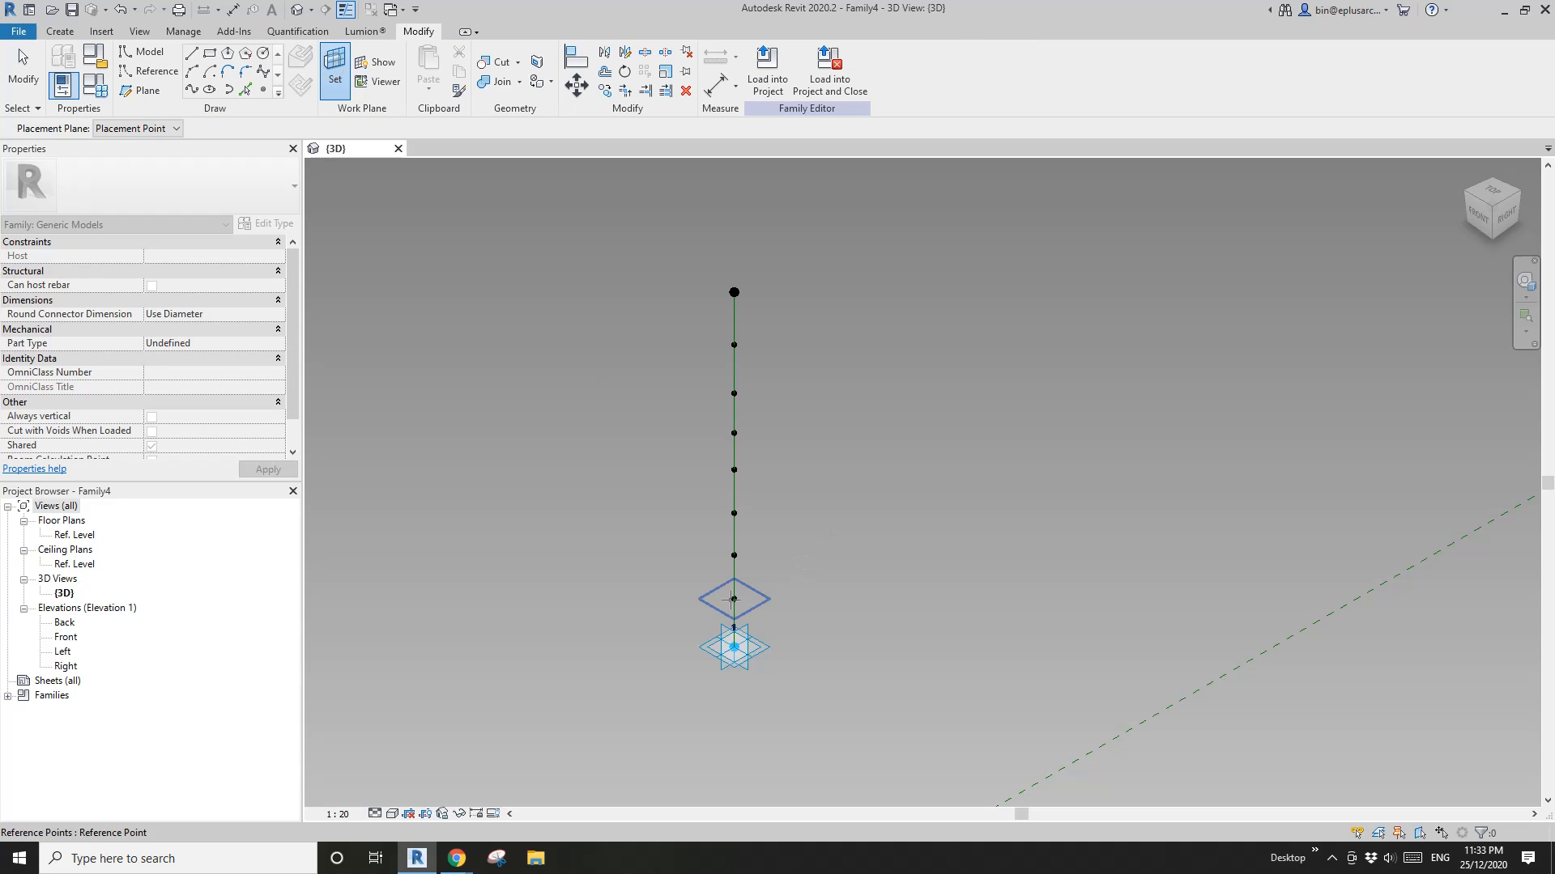
pyautogui.scroll(2, 763, 660)
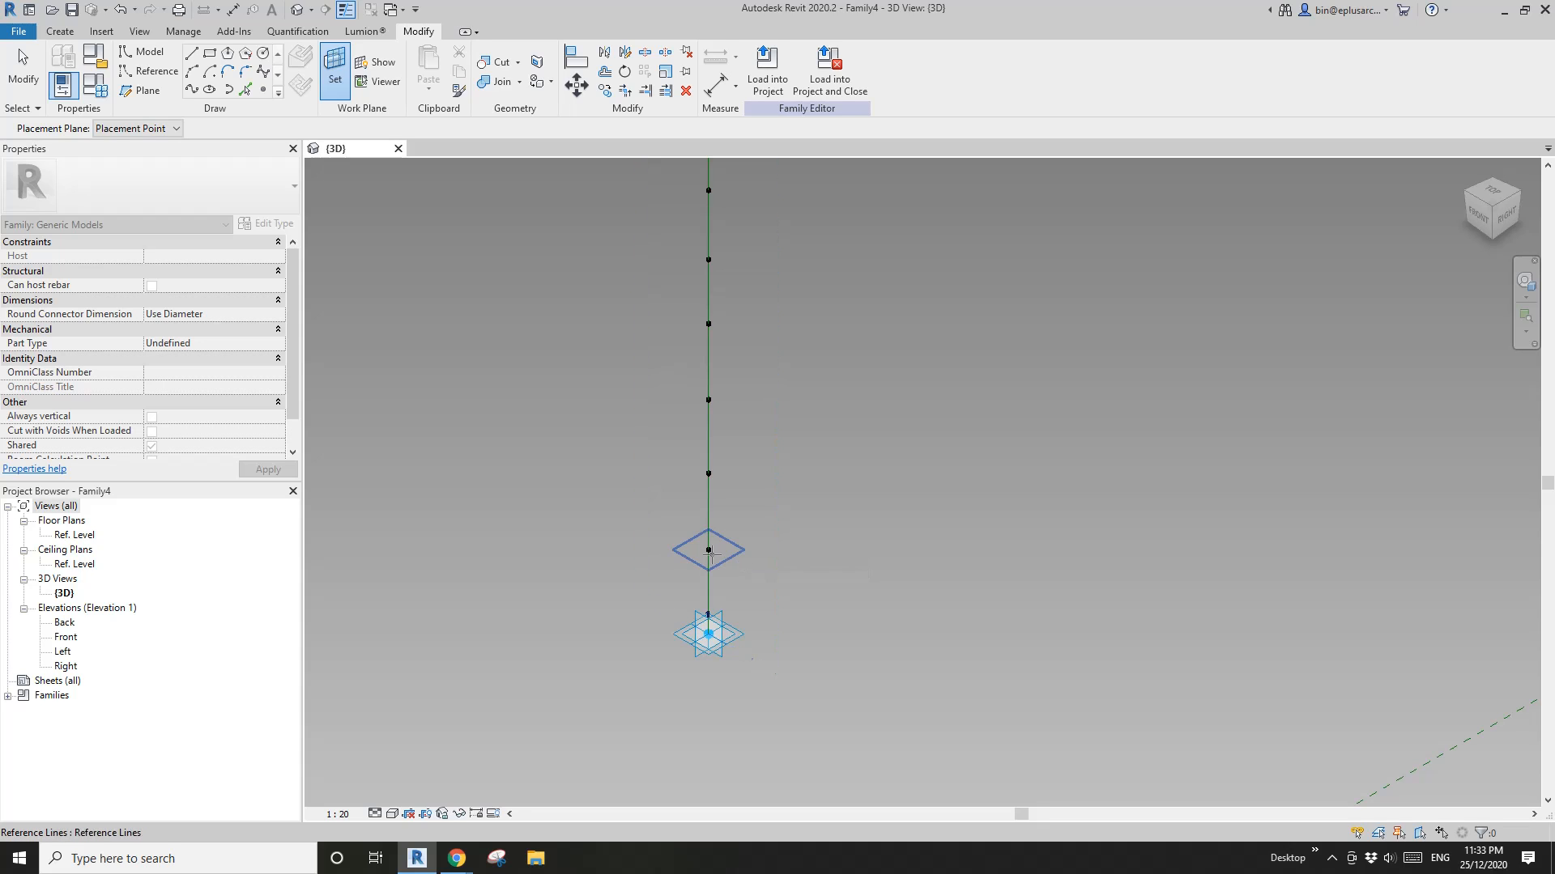
pyautogui.press('Return')
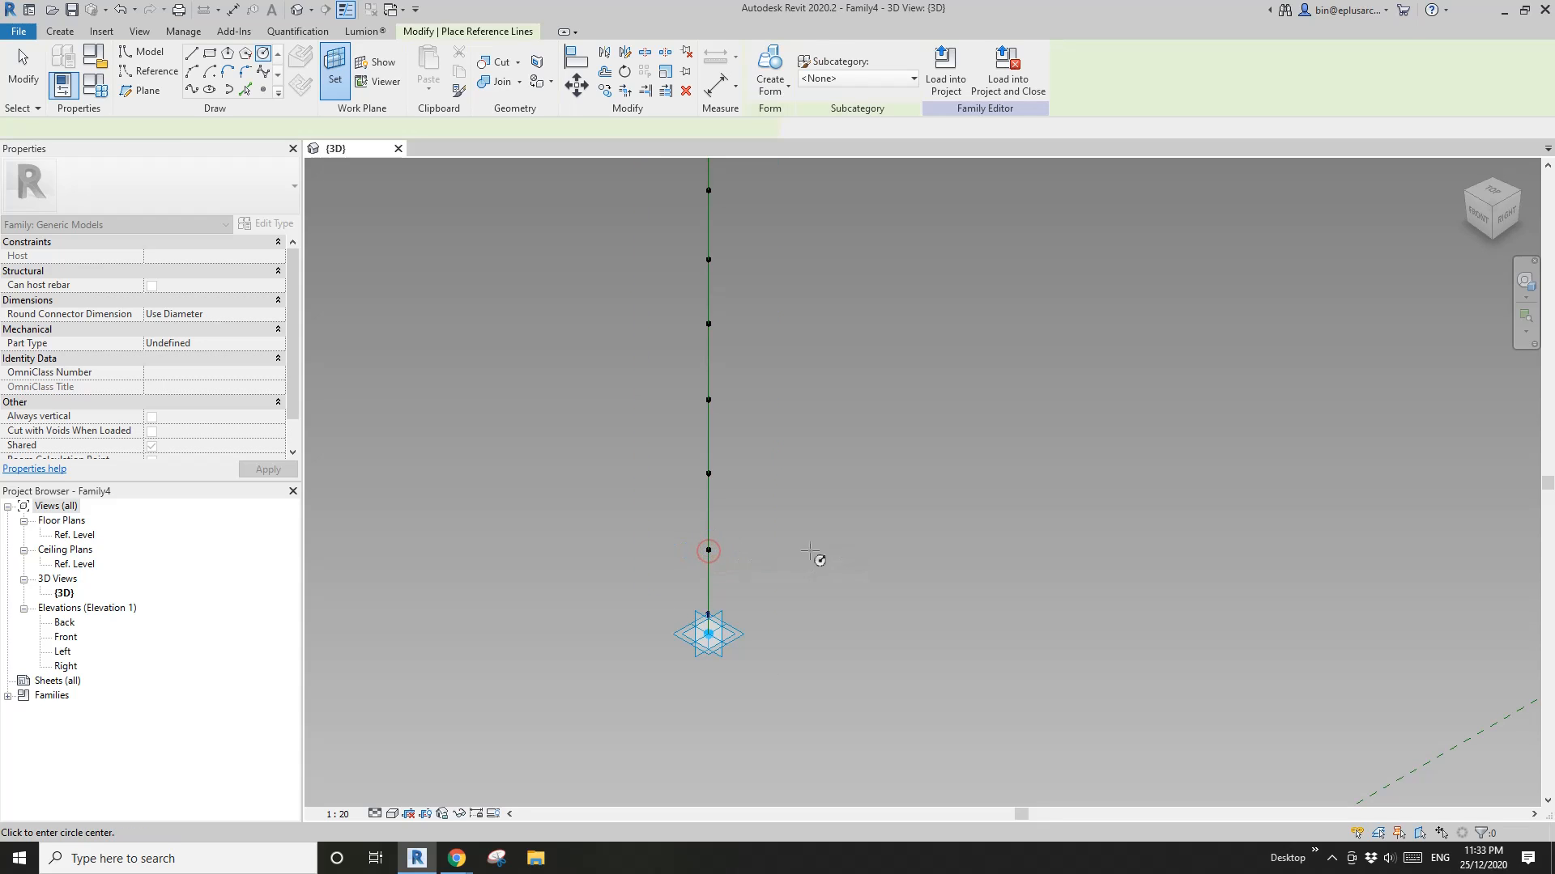
pyautogui.click(710, 550)
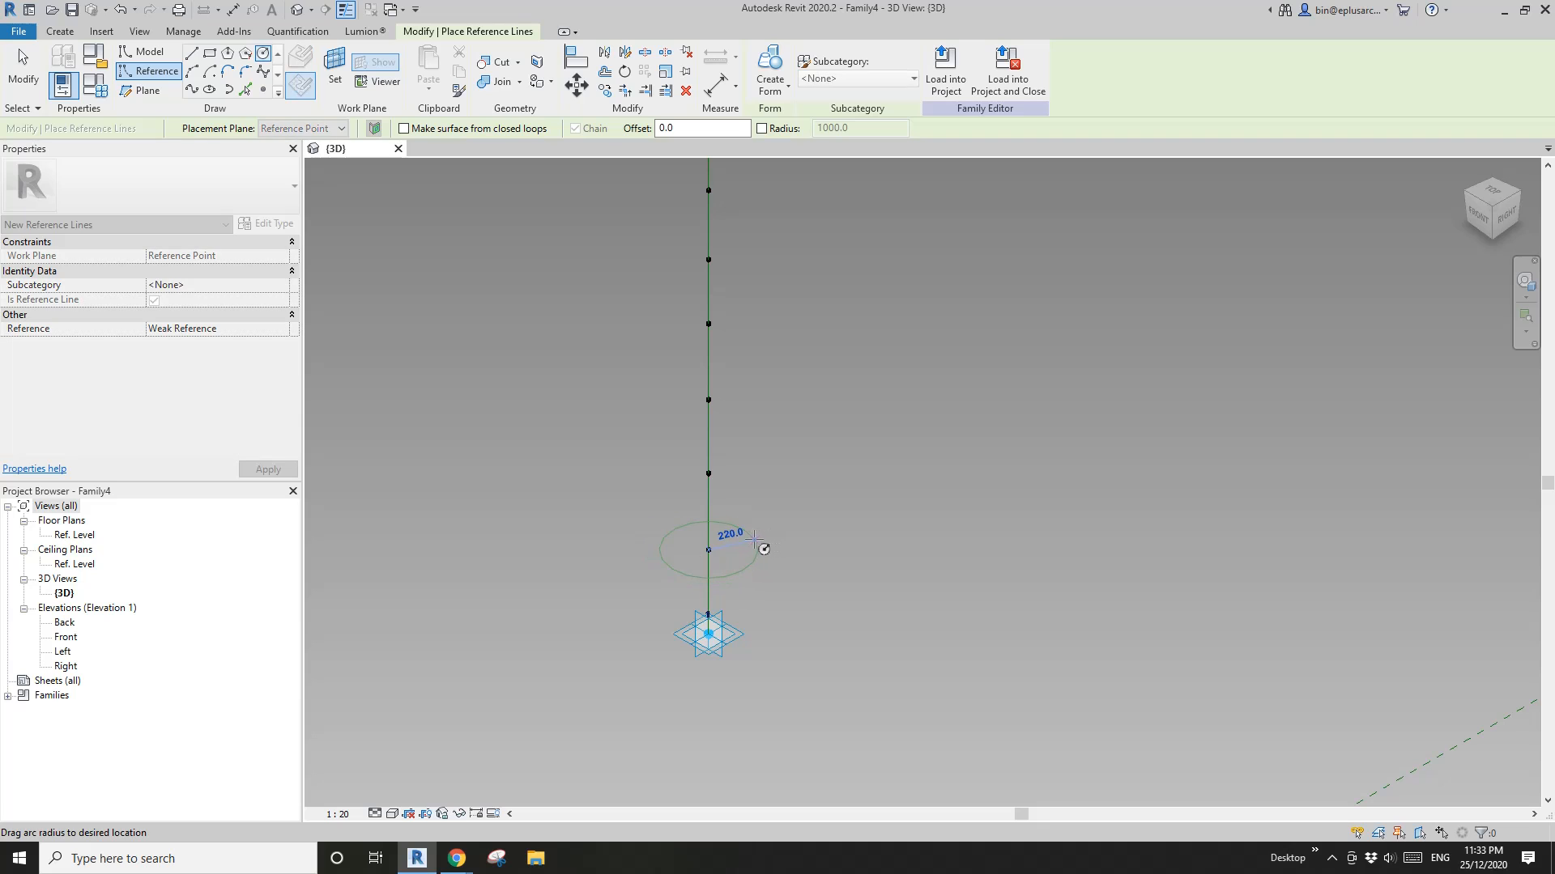
pyautogui.click(753, 541)
# Step: Draw a same-size reference circle on the work plane of the second hosted point from the bottom
pyautogui.click(332, 89)
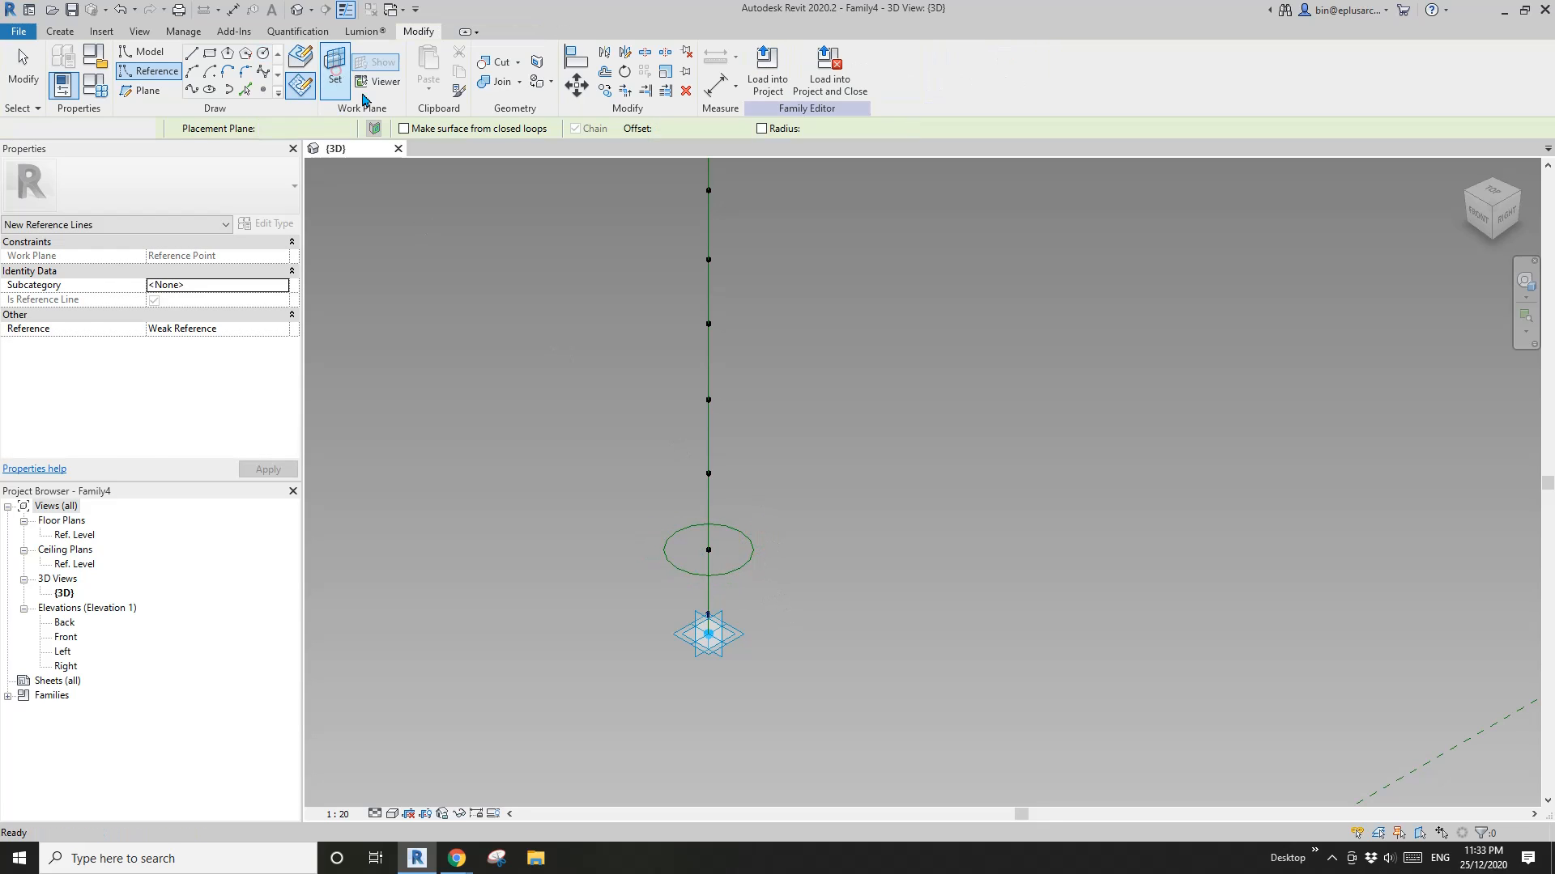
pyautogui.click(708, 473)
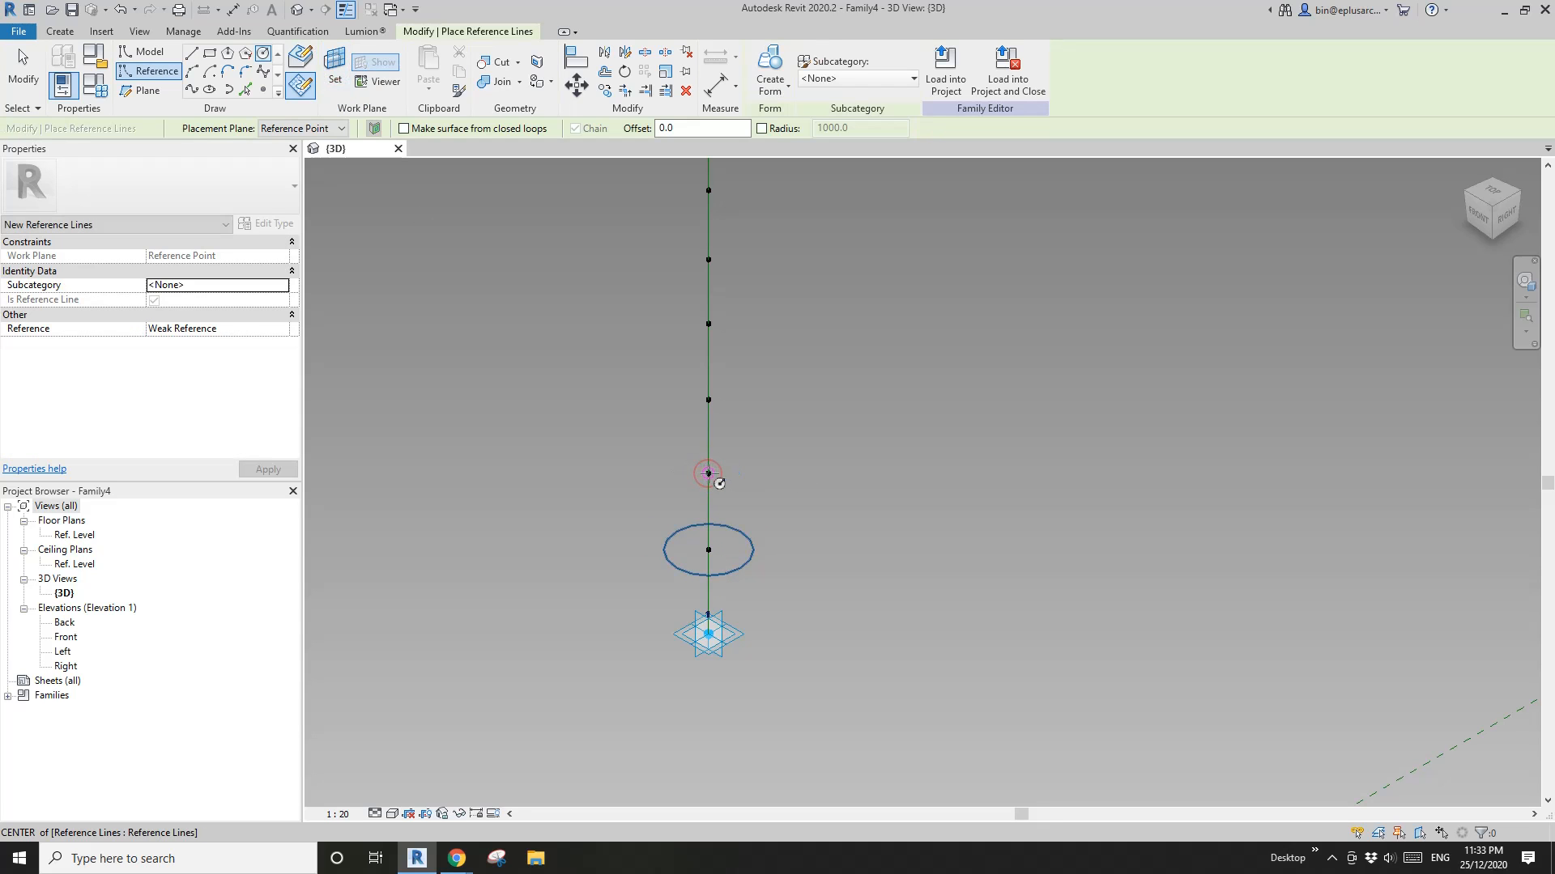
pyautogui.click(708, 474)
pyautogui.press('Escape')
pyautogui.press('Escape')
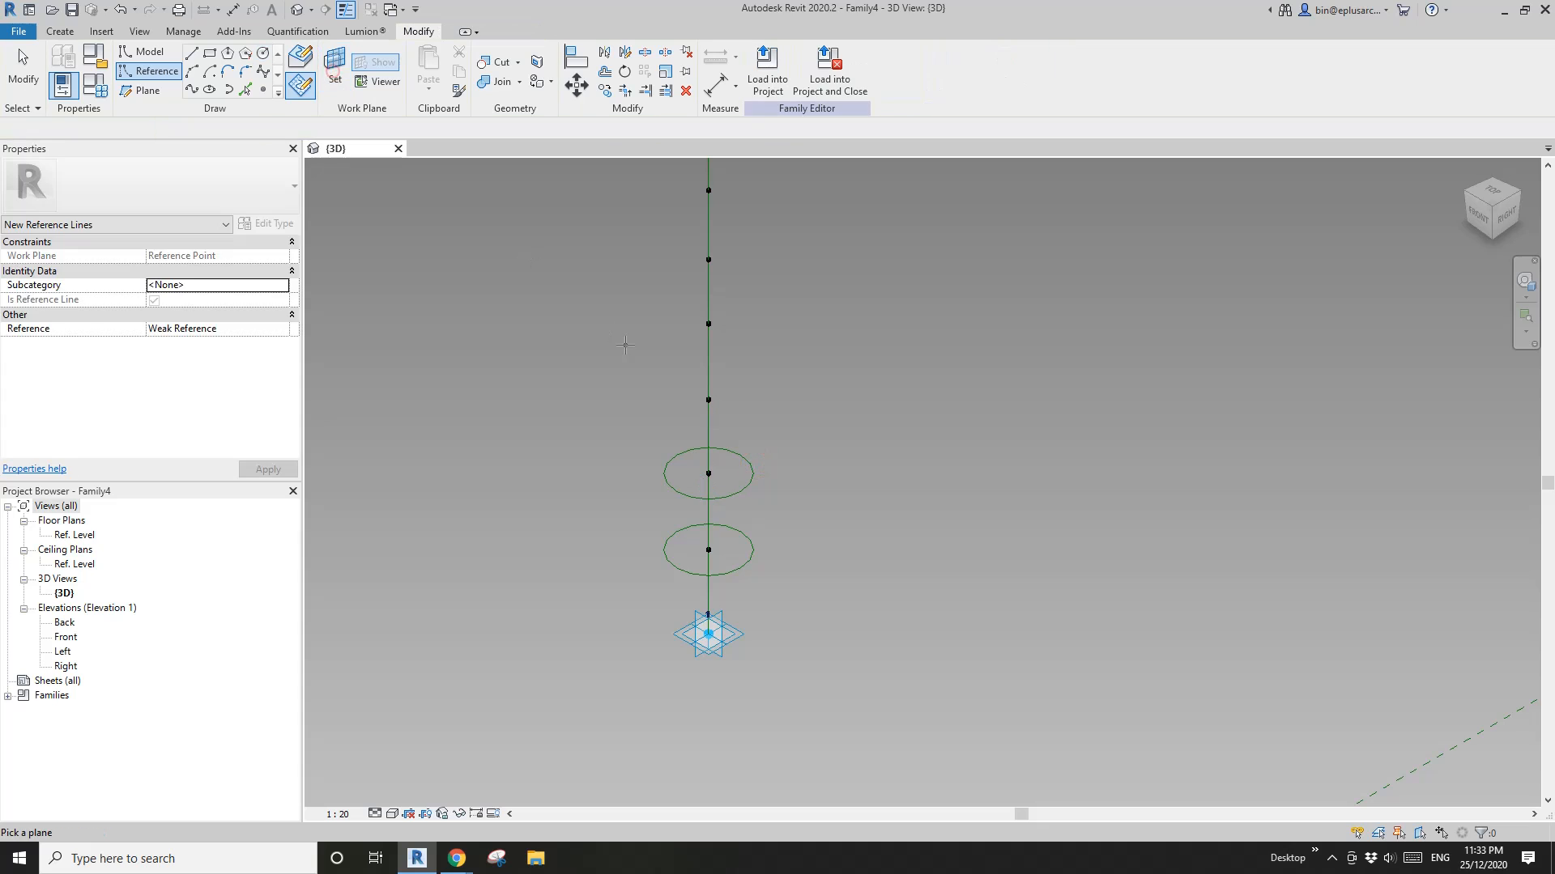
# Step: Draw a reference circle, slightly larger than the two below it, on the work plane of the third hosted point from the bottom
pyautogui.click(709, 399)
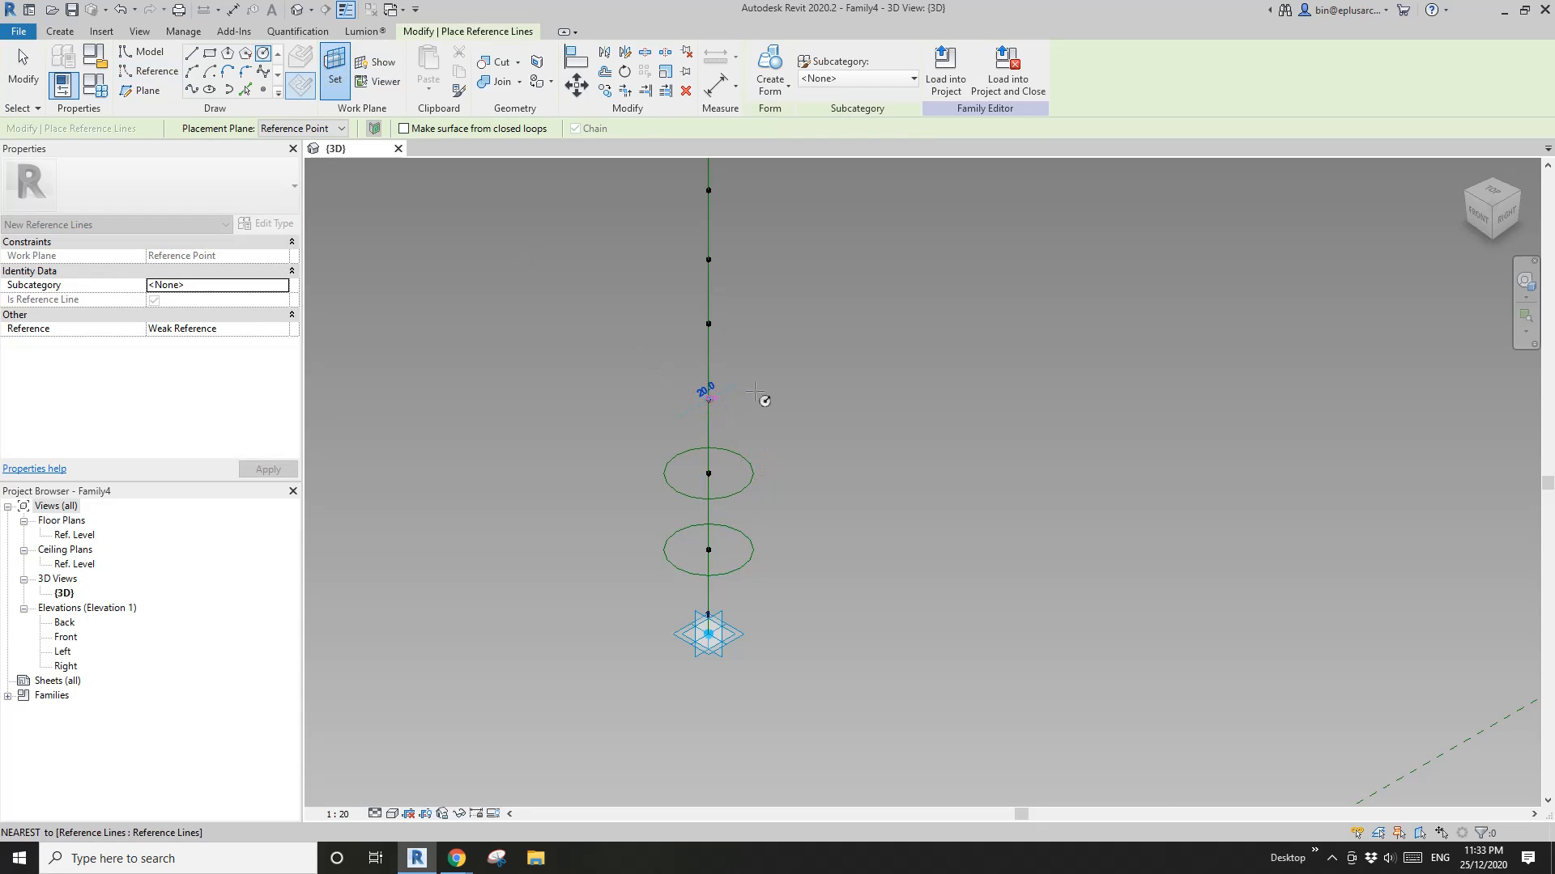
pyautogui.moveTo(753, 264); pyautogui.dragTo(746, 506, button='middle')
pyautogui.press('Escape')
pyautogui.press('Escape')
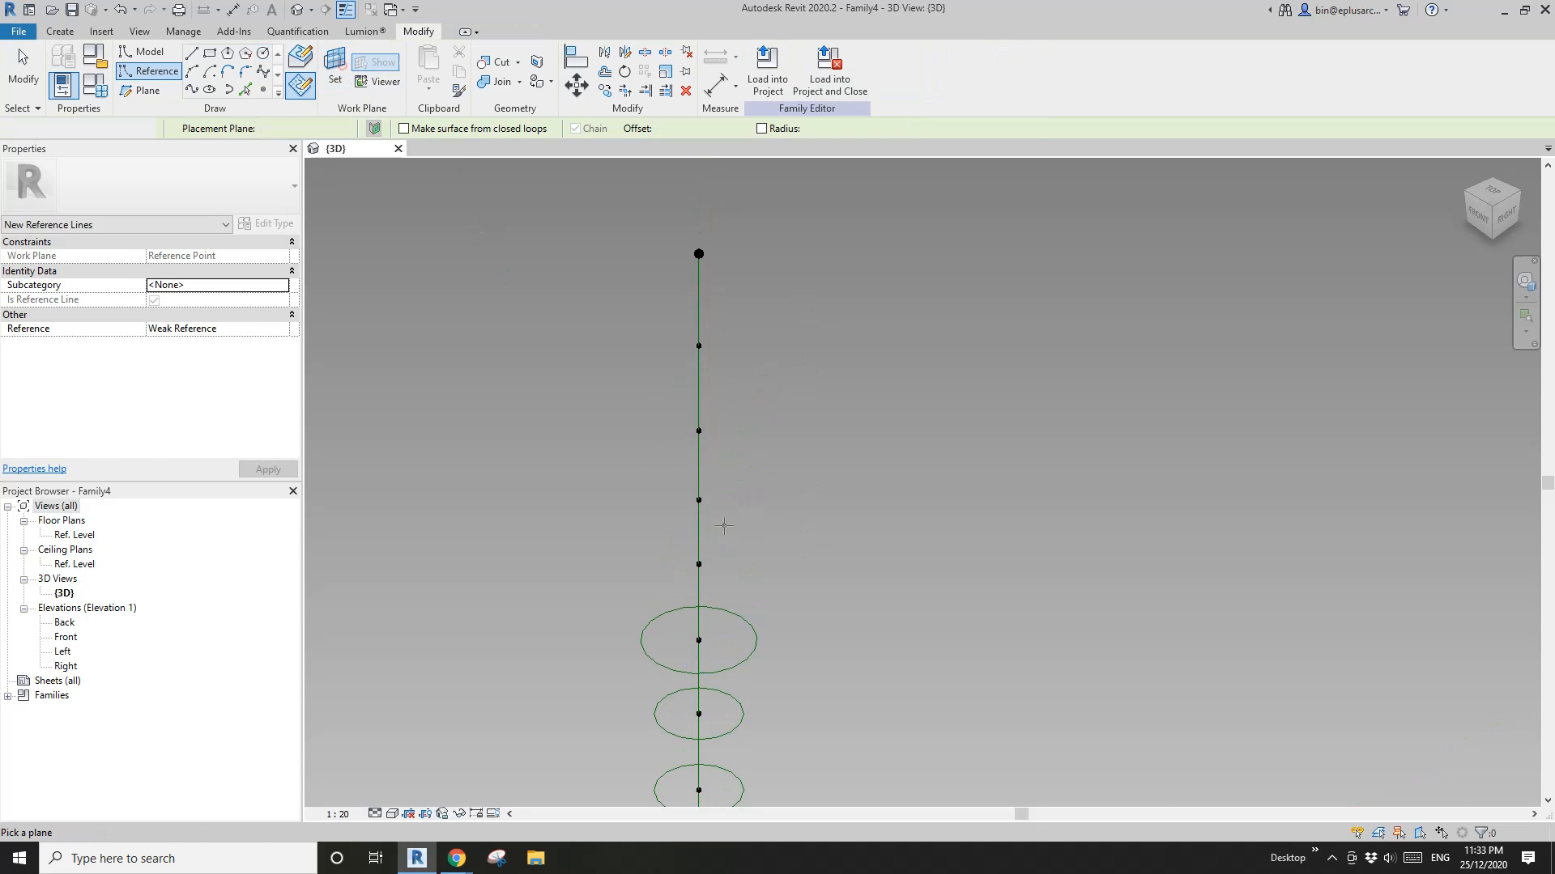
# Step: Draw reference circles of about 200 mm radius on the work planes of the fourth and fifth hosted points from the bottom
pyautogui.click(699, 564)
pyautogui.click(743, 560)
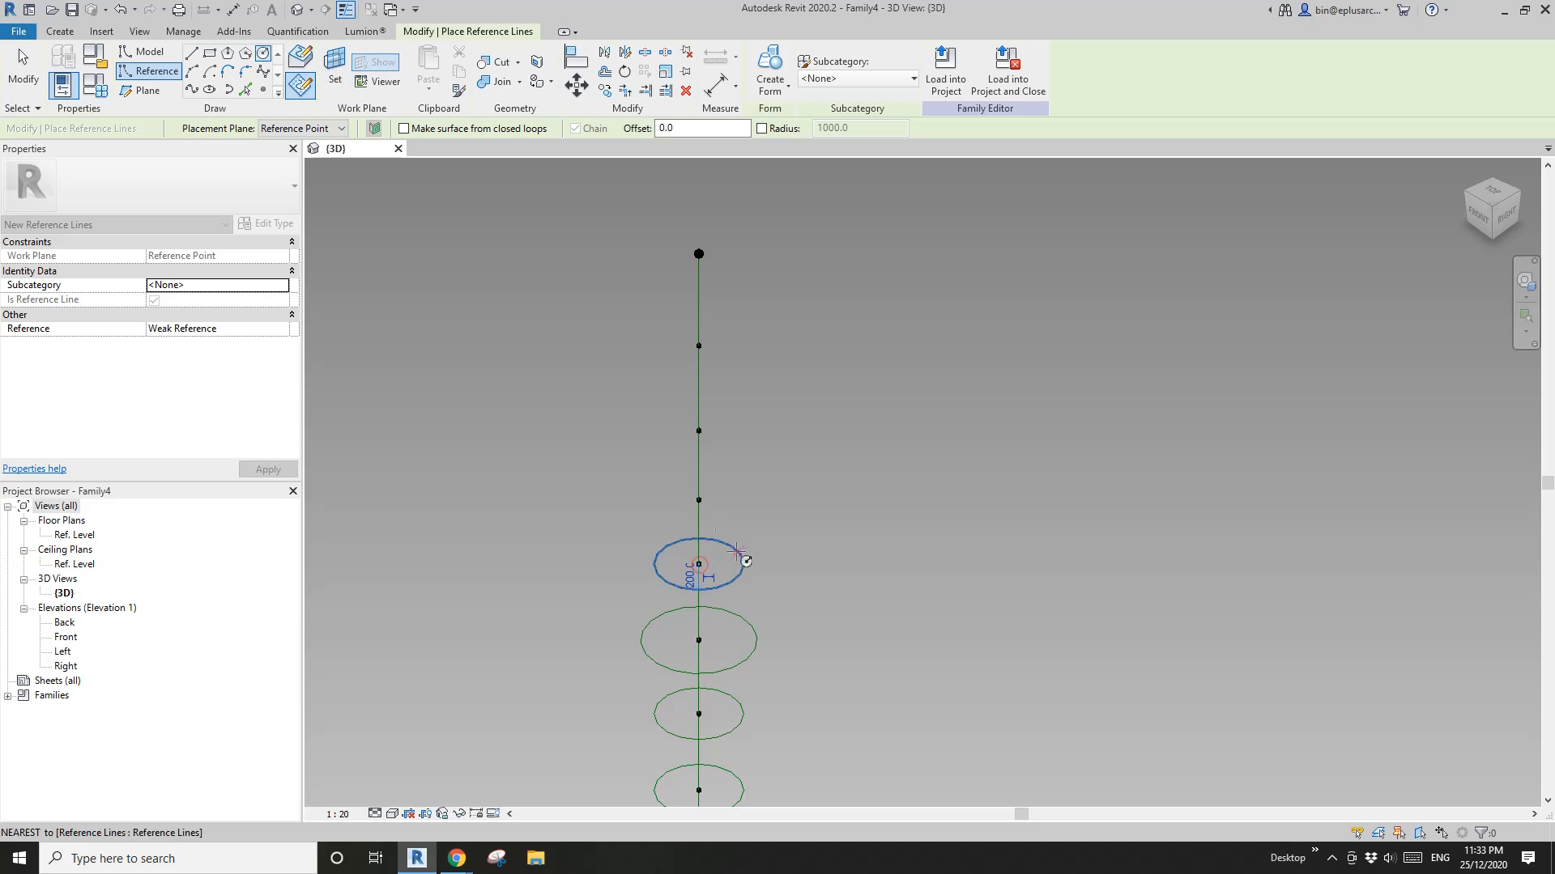
pyautogui.press('Return')
pyautogui.click(699, 500)
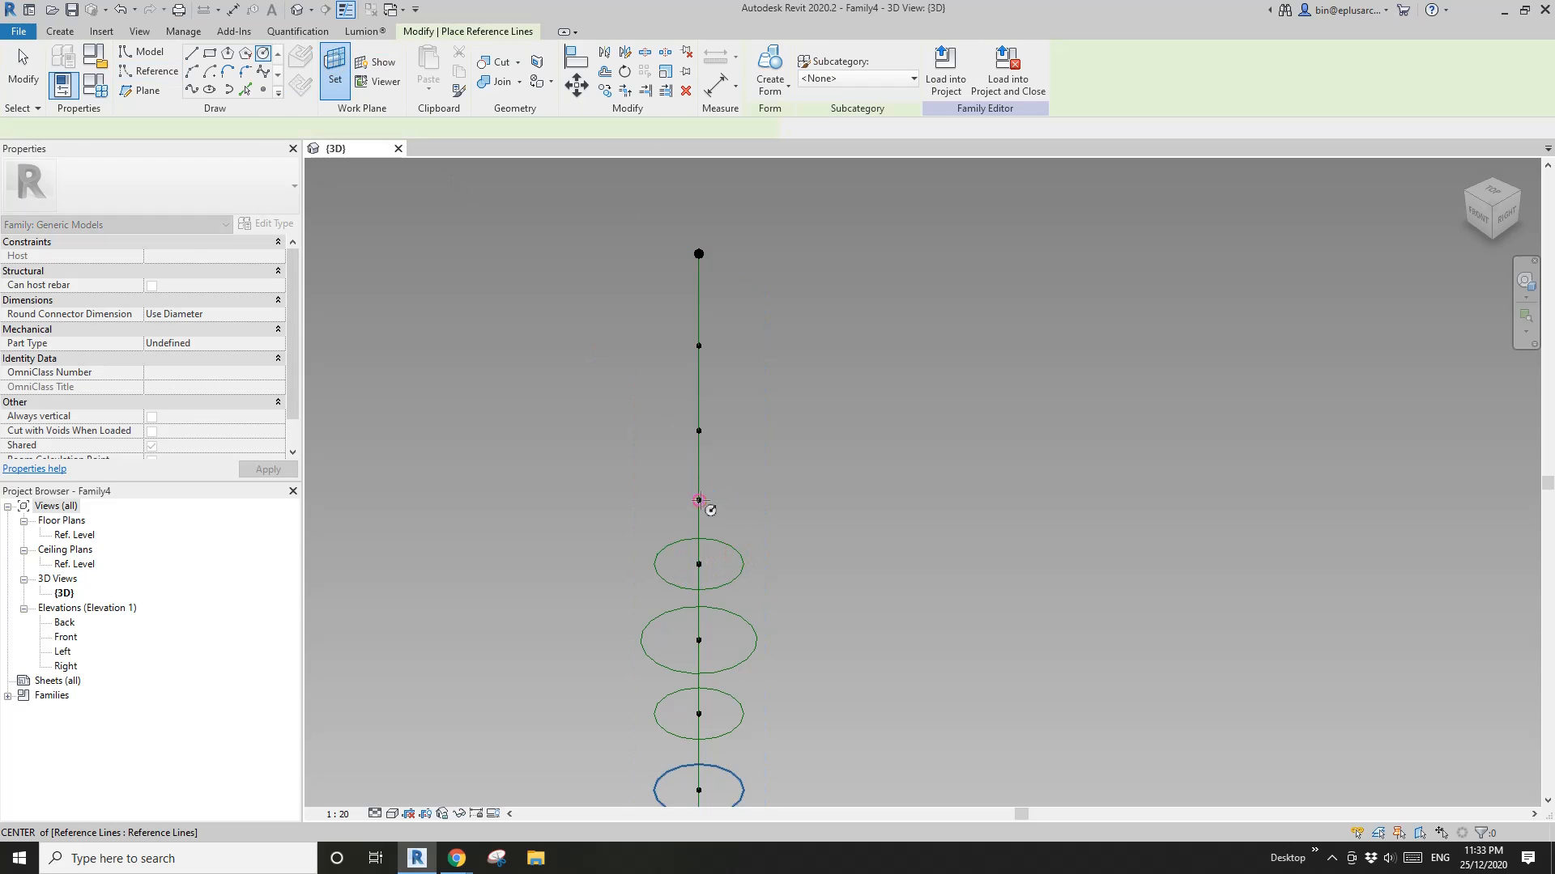
# Step: Draw reference circles of about 200 mm radius on the work planes of the sixth and seventh hosted points from the bottom
pyautogui.click(336, 71)
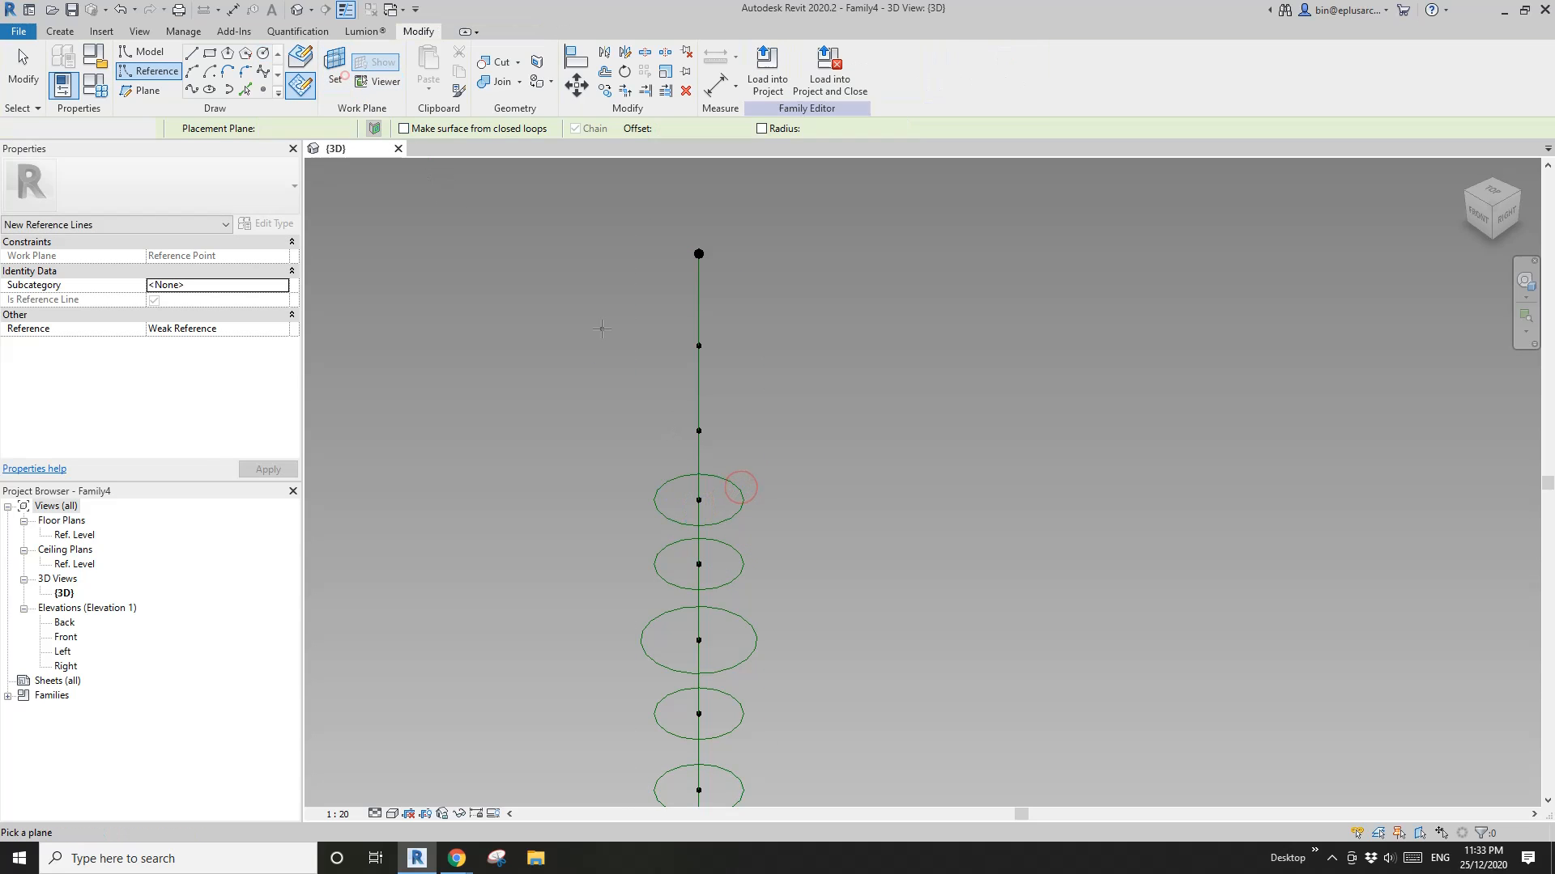
pyautogui.click(699, 430)
pyautogui.click(700, 429)
pyautogui.click(741, 421)
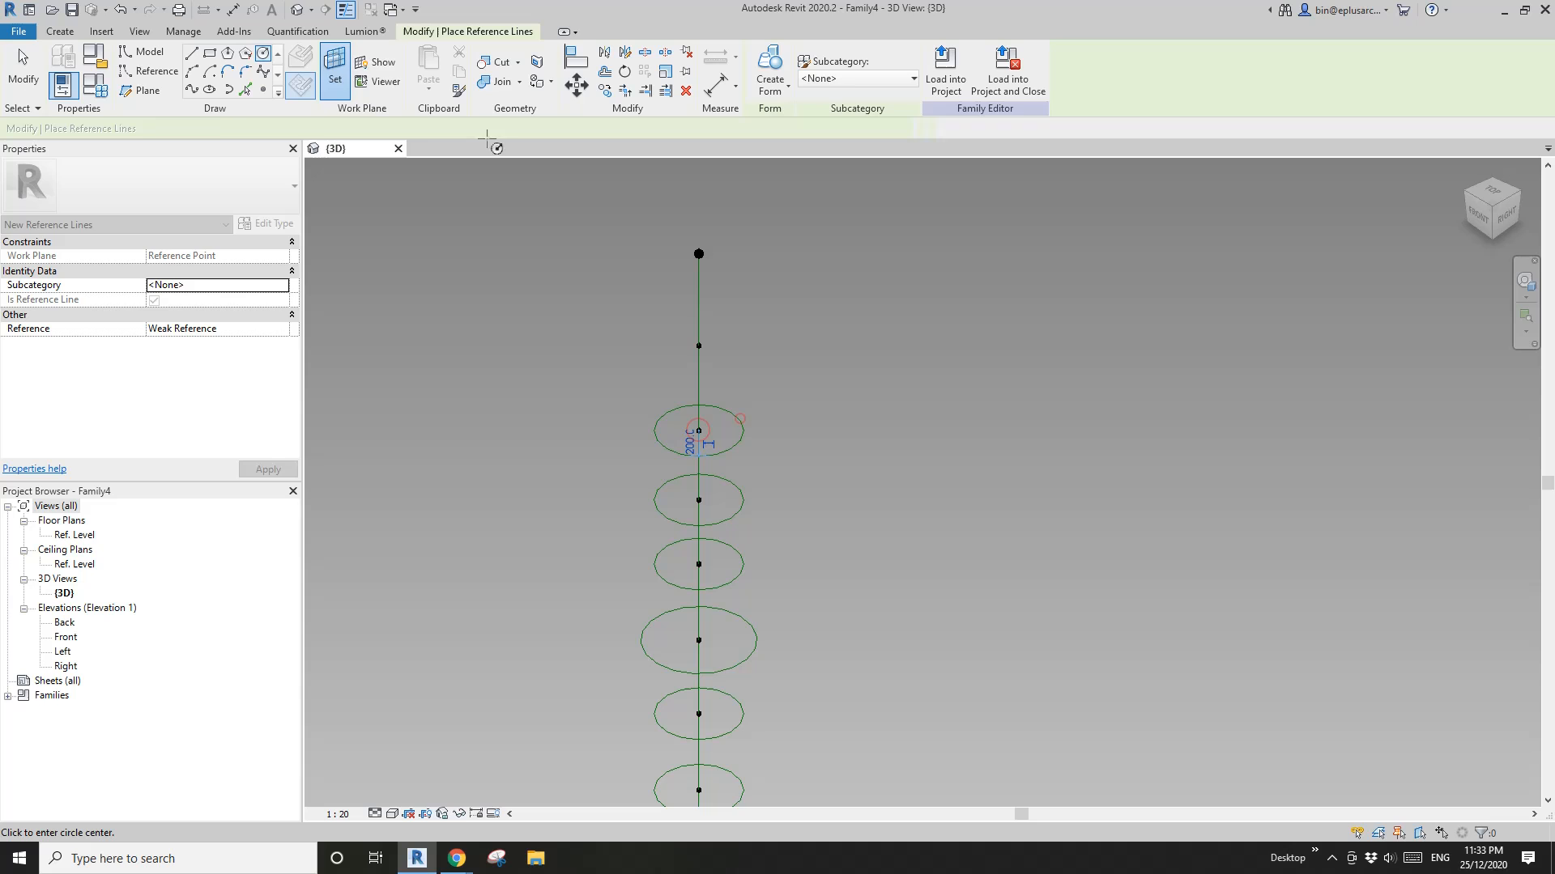
pyautogui.click(335, 64)
pyautogui.click(700, 347)
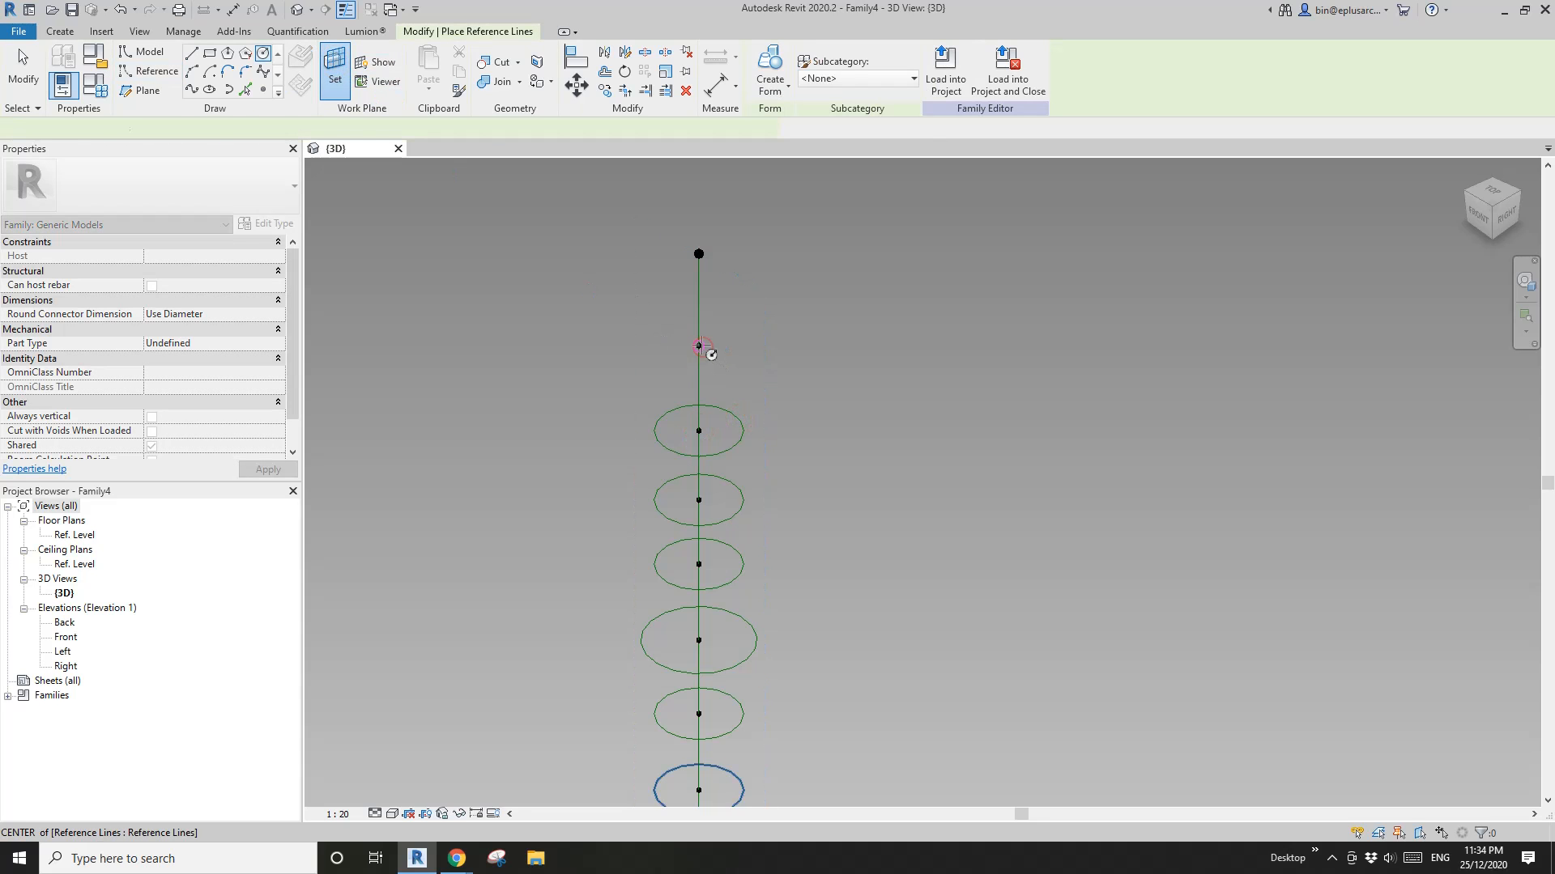
pyautogui.click(700, 347)
pyautogui.click(759, 358)
# Step: Draw a reference circle of about 220 mm radius on the work plane of the vertical line's top end point
pyautogui.click(335, 64)
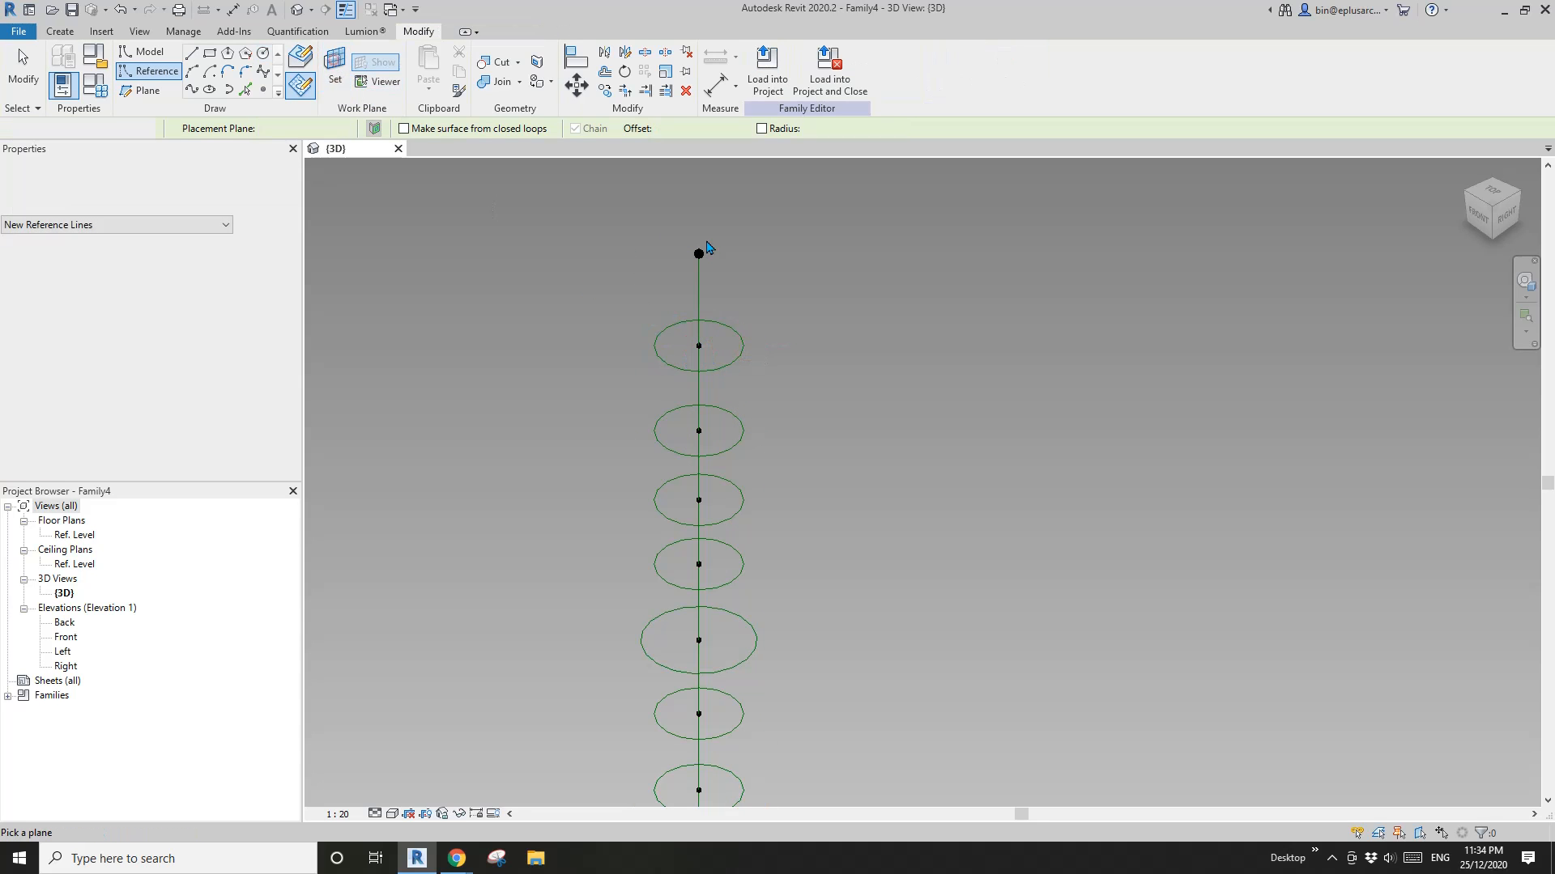
pyautogui.click(699, 254)
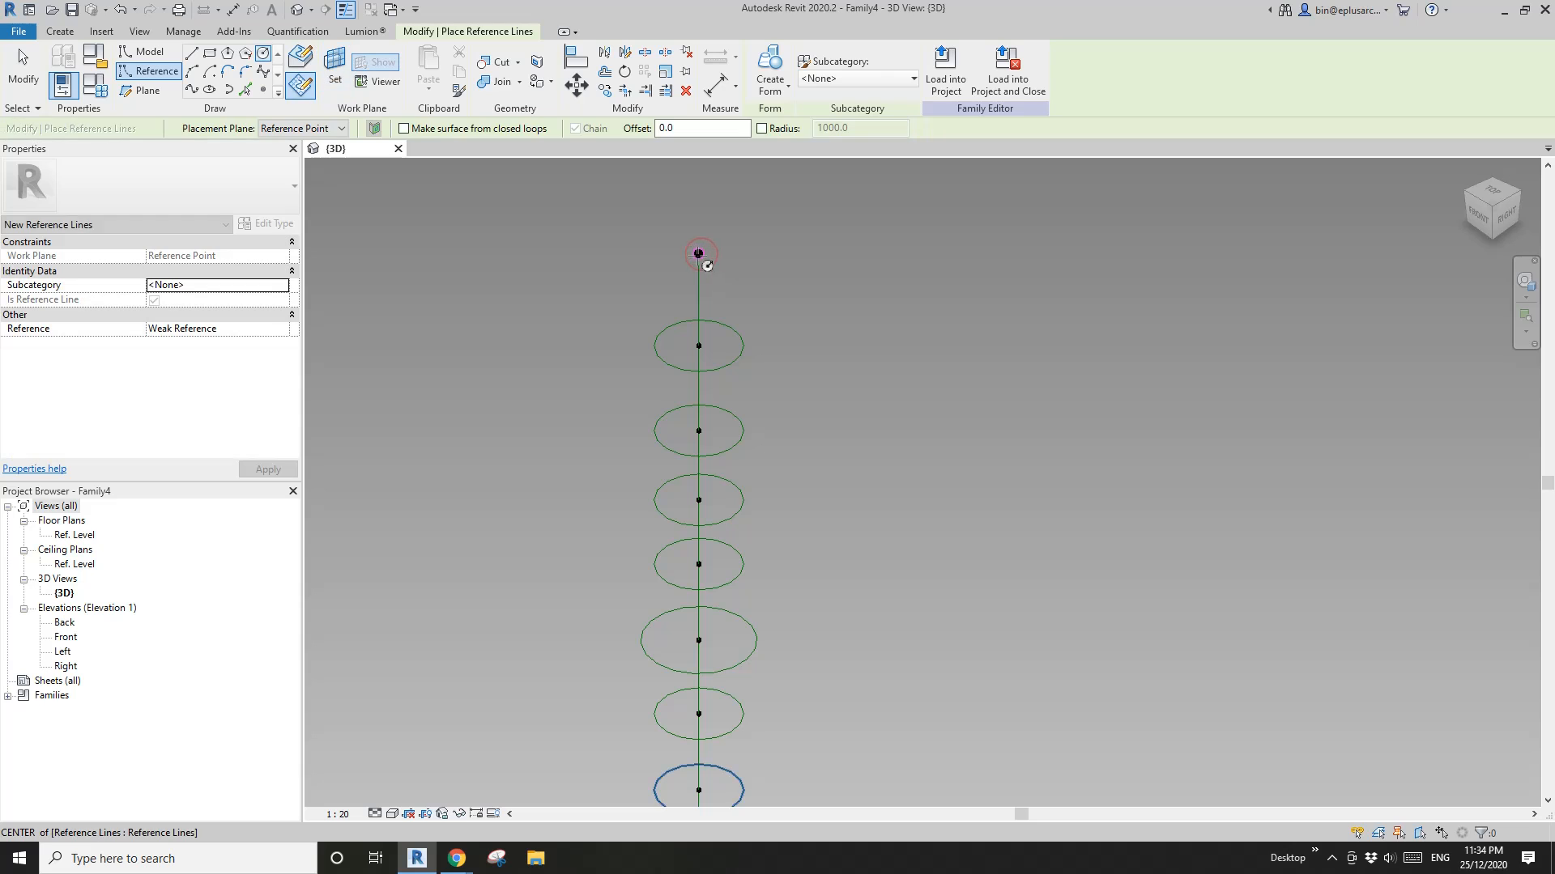
pyautogui.click(698, 254)
pyautogui.click(749, 259)
pyautogui.scroll(-2, 743, 346)
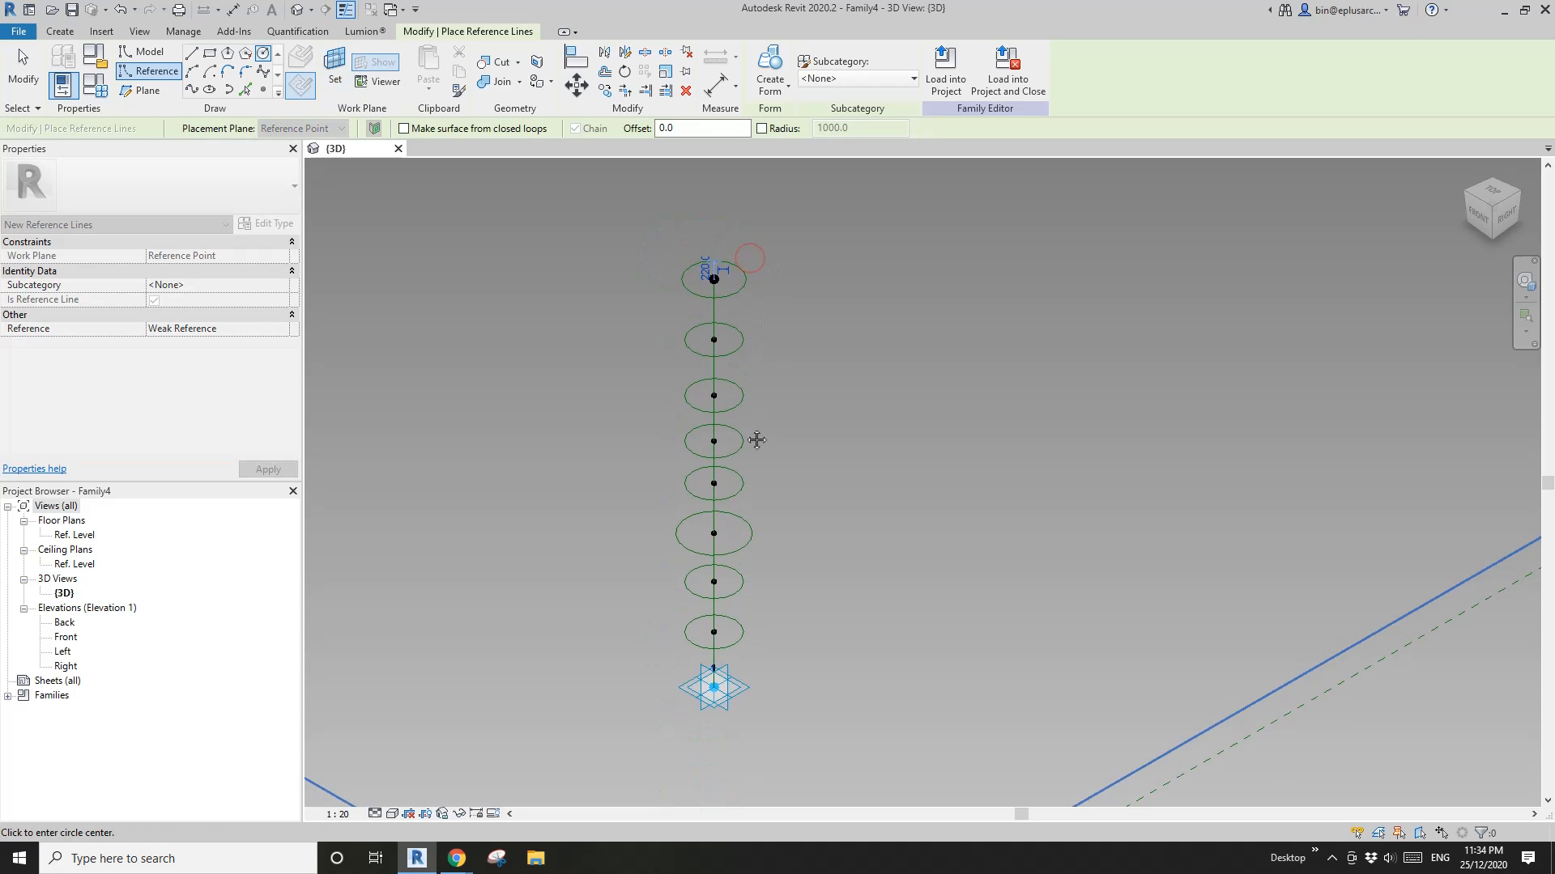
pyautogui.press('Escape')
pyautogui.press('Escape')
# Step: Reduce the lowest reference circle's radius to about half that of the circle directly above it
pyautogui.keyDown('shift'); pyautogui.moveTo(796, 647); pyautogui.dragTo(567, 550, button='middle'); pyautogui.keyUp('shift')
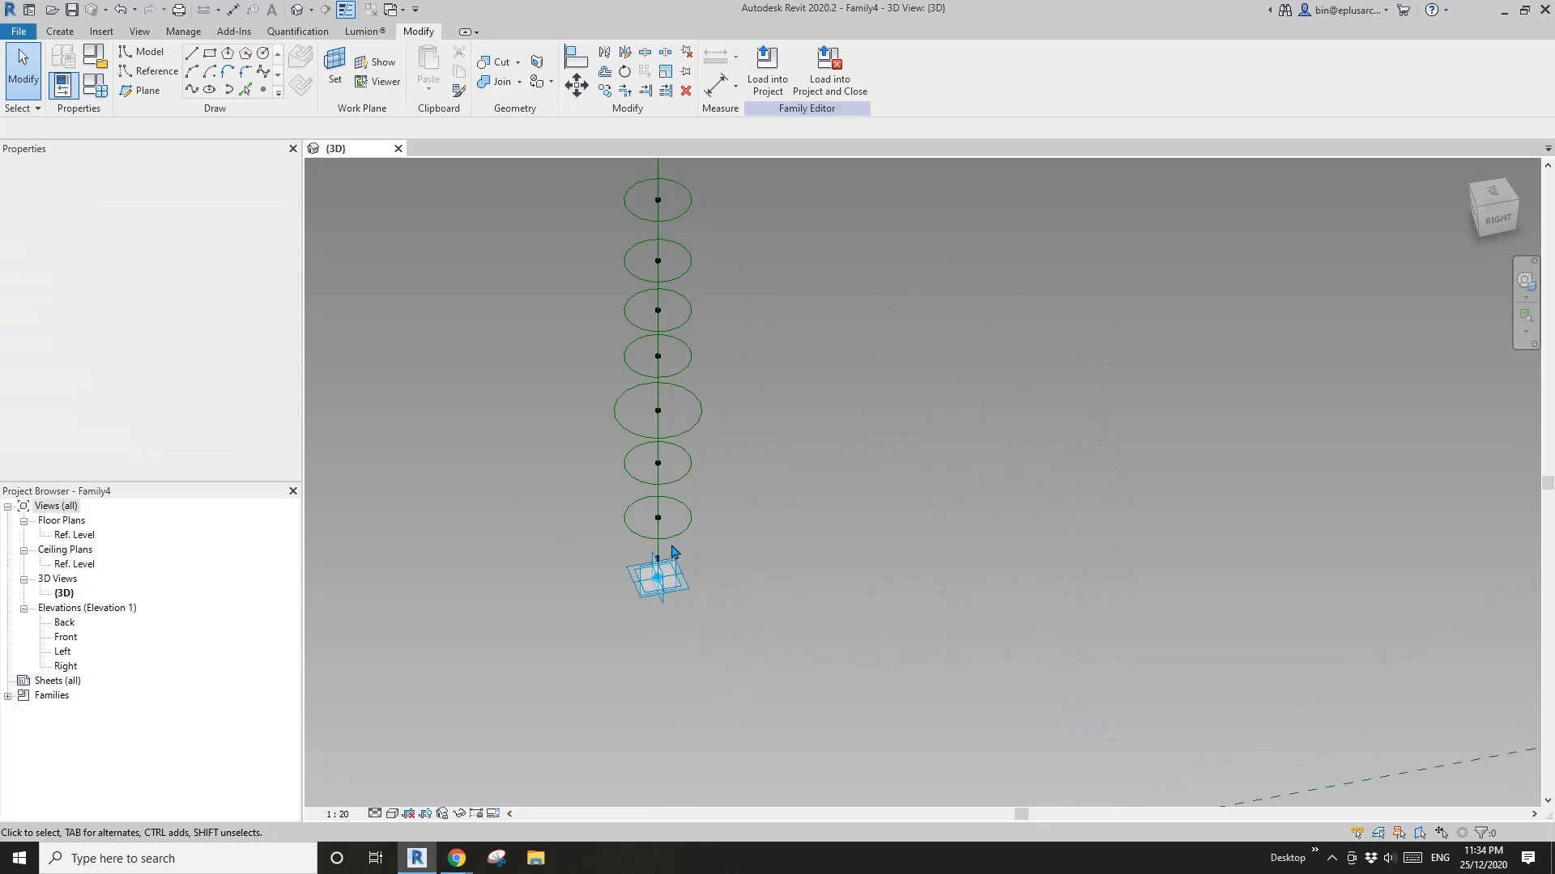
pyautogui.click(692, 581)
pyautogui.moveTo(694, 581)
pyautogui.keyDown('shift'); pyautogui.mouseDown(button='middle')
pyautogui.moveTo(761, 572)
pyautogui.moveTo(867, 504)
pyautogui.moveTo(703, 570)
pyautogui.mouseUp(button='middle'); pyautogui.keyUp('shift')
pyautogui.scroll(1, 656, 611)
pyautogui.click(646, 591)
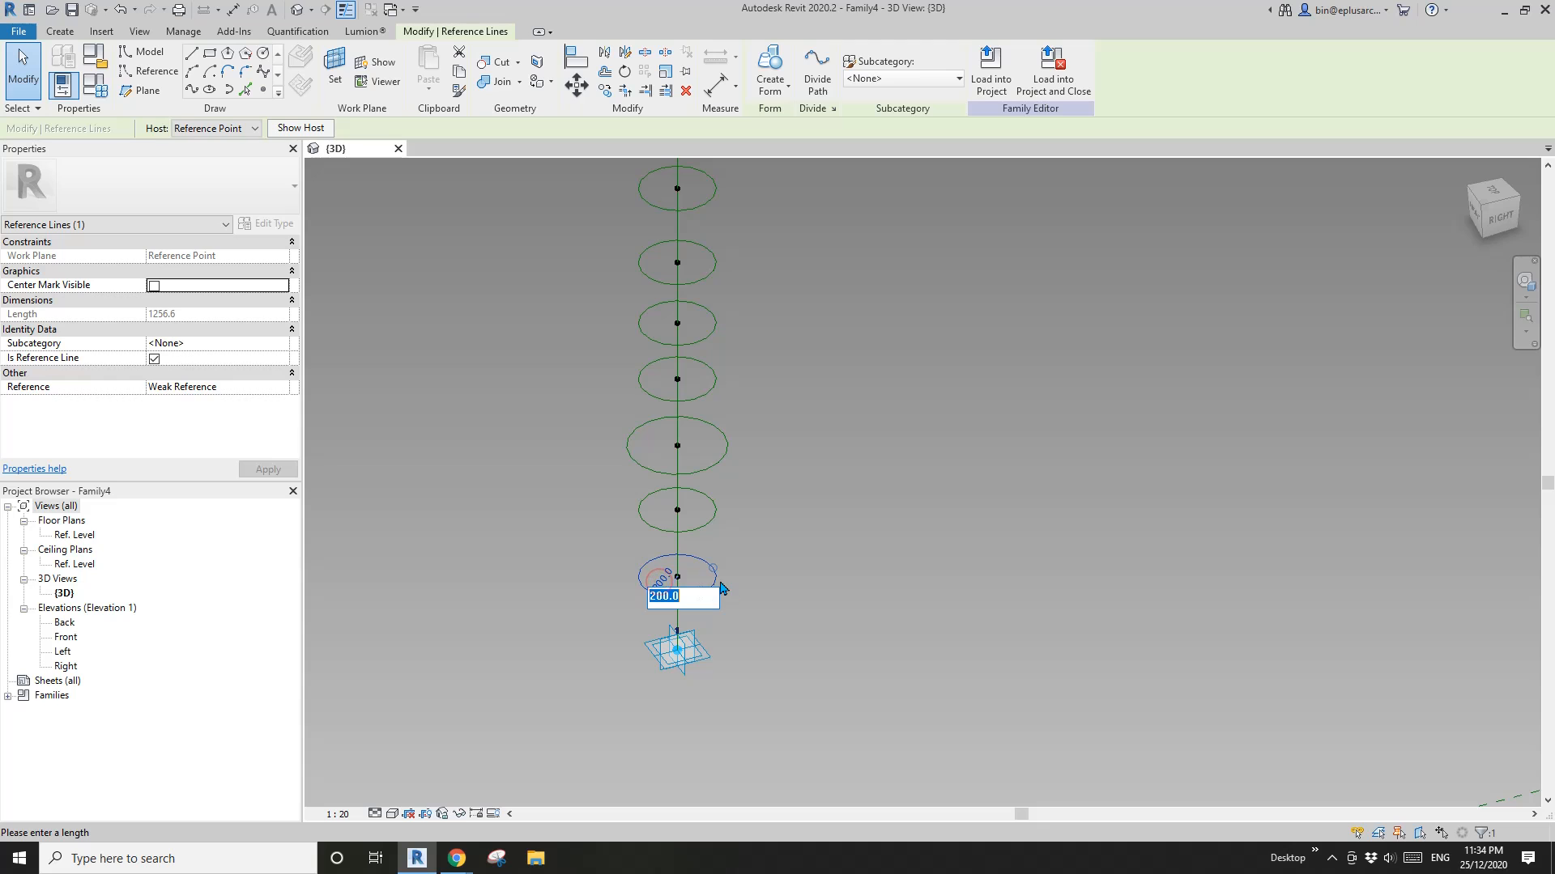
pyautogui.press('Return')
pyautogui.press('Escape')
# Step: Place one reference point on each of the eight circles, staggering them around the vertical line so they wind downward in a spiral
pyautogui.moveTo(757, 524)
pyautogui.keyDown('shift'); pyautogui.mouseDown(button='middle')
pyautogui.moveTo(953, 466)
pyautogui.moveTo(861, 479)
pyautogui.moveTo(752, 546)
pyautogui.mouseUp(button='middle'); pyautogui.keyUp('shift')
pyautogui.scroll(1, 751, 536)
pyautogui.moveTo(771, 455); pyautogui.dragTo(755, 498, button='middle')
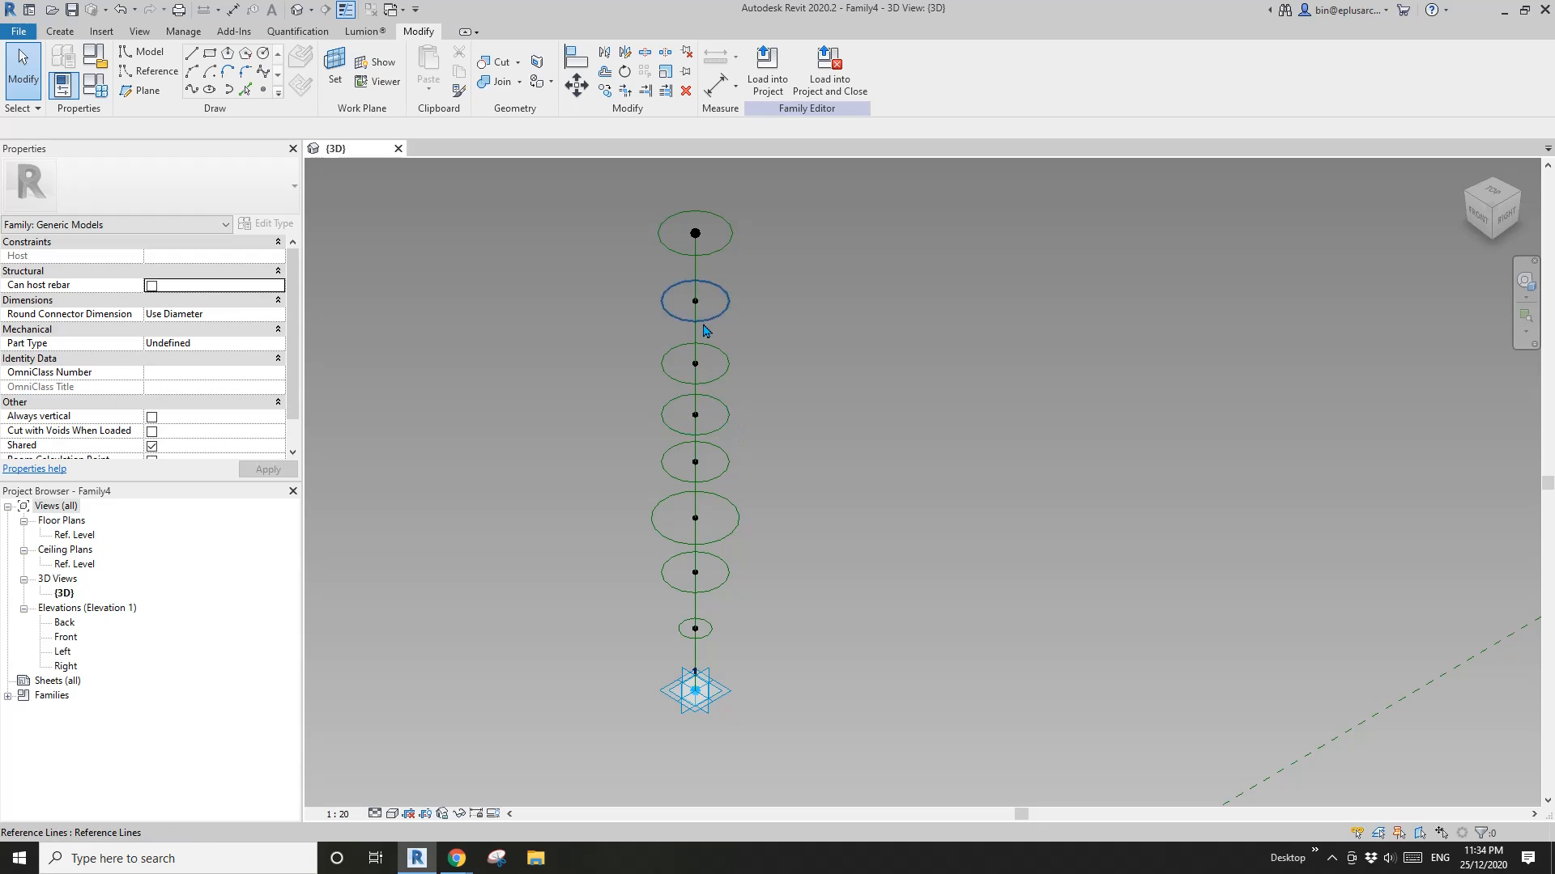
pyautogui.moveTo(707, 429); pyautogui.dragTo(691, 440, button='middle')
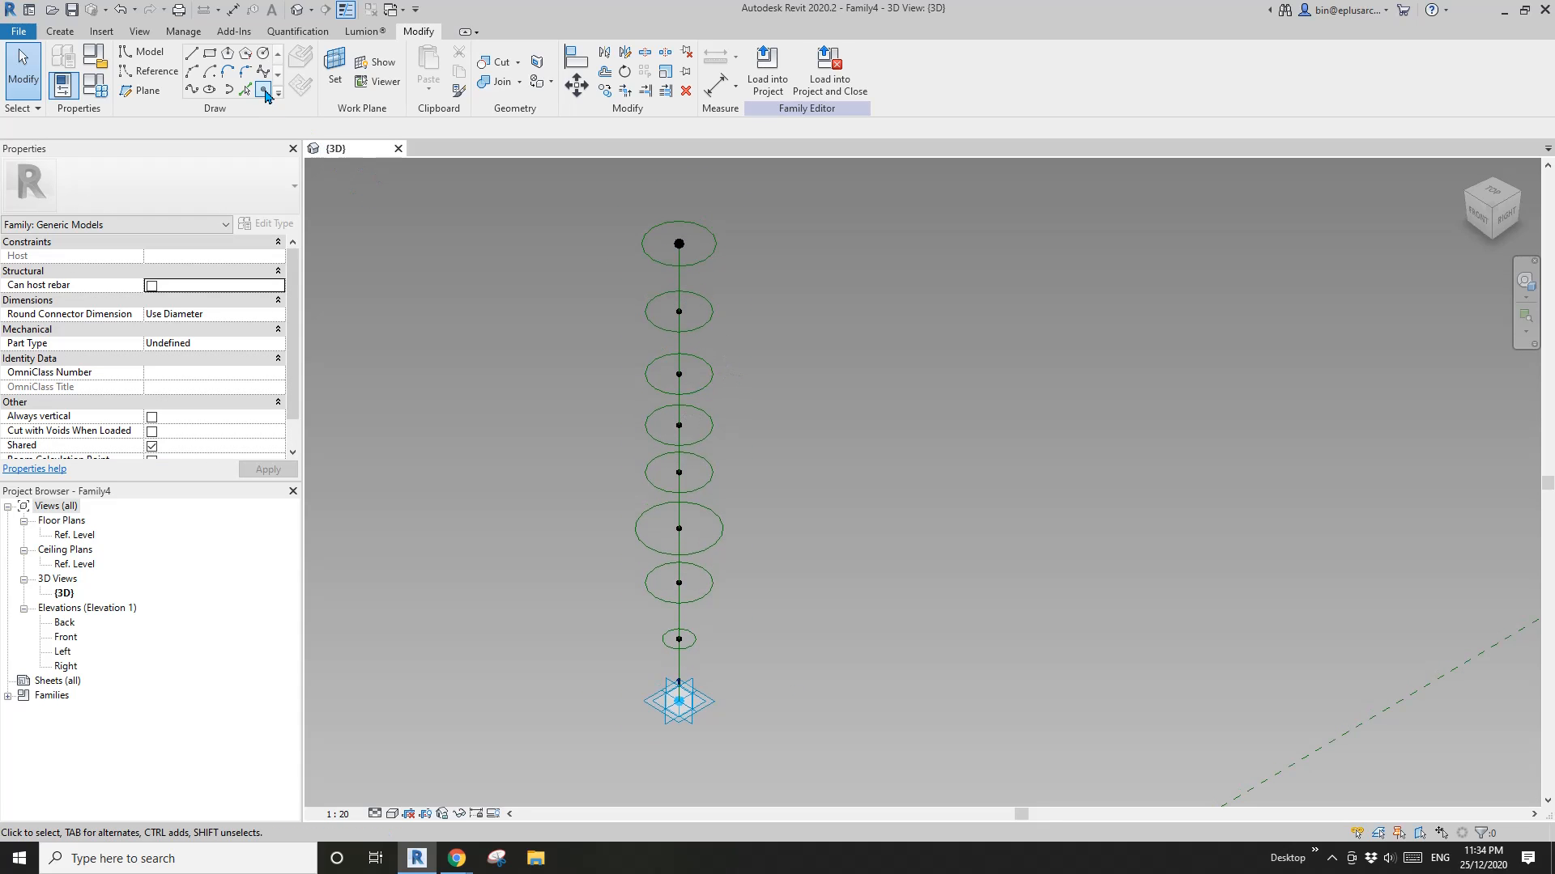
pyautogui.click(266, 94)
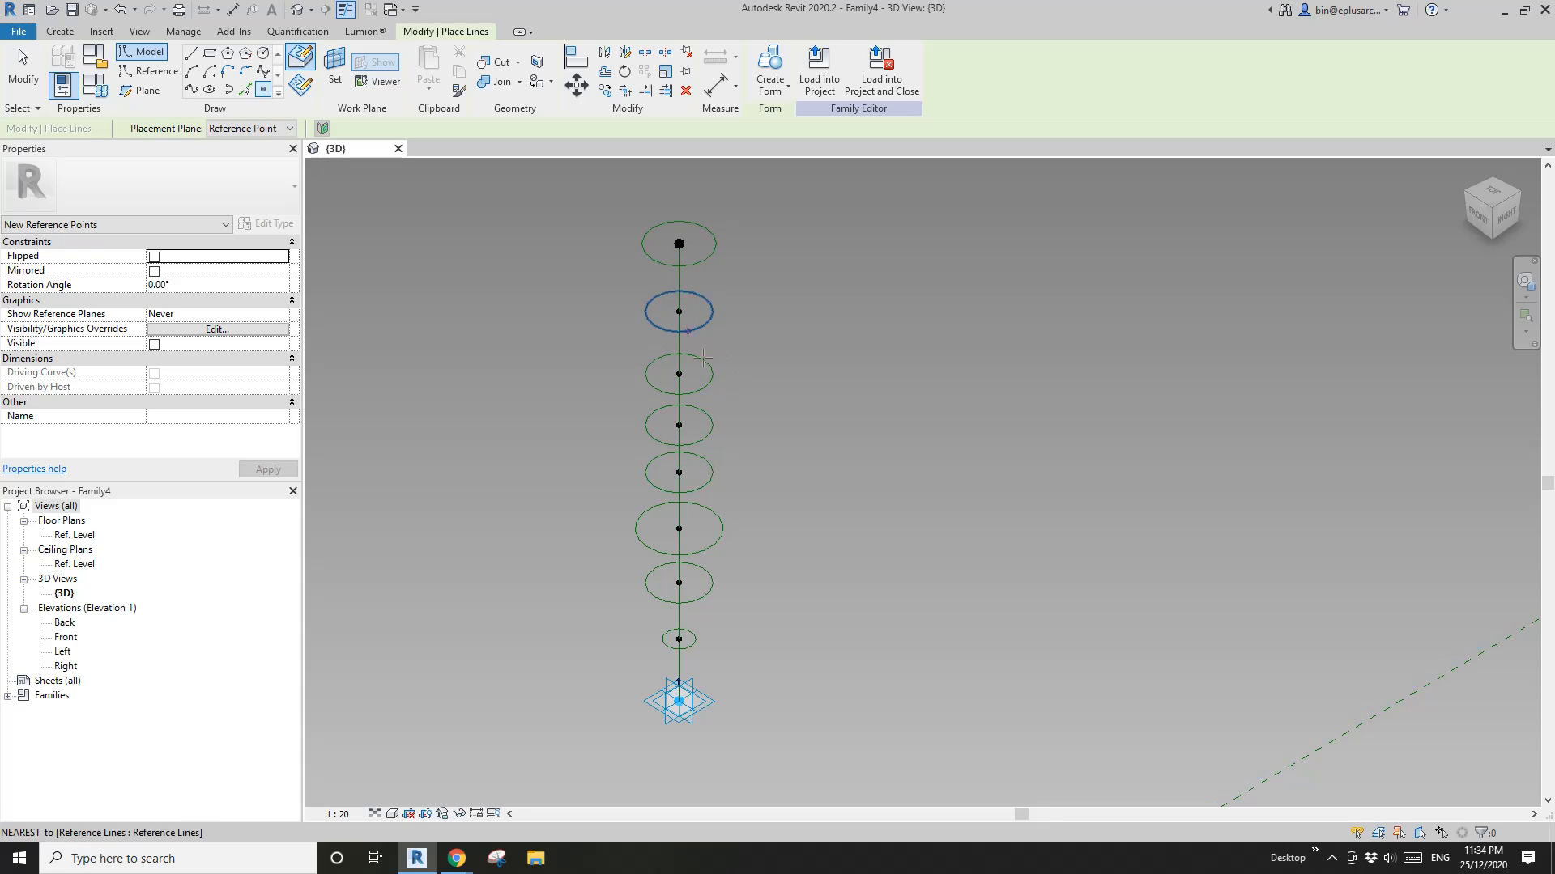
pyautogui.moveTo(698, 433); pyautogui.dragTo(690, 437, button='middle')
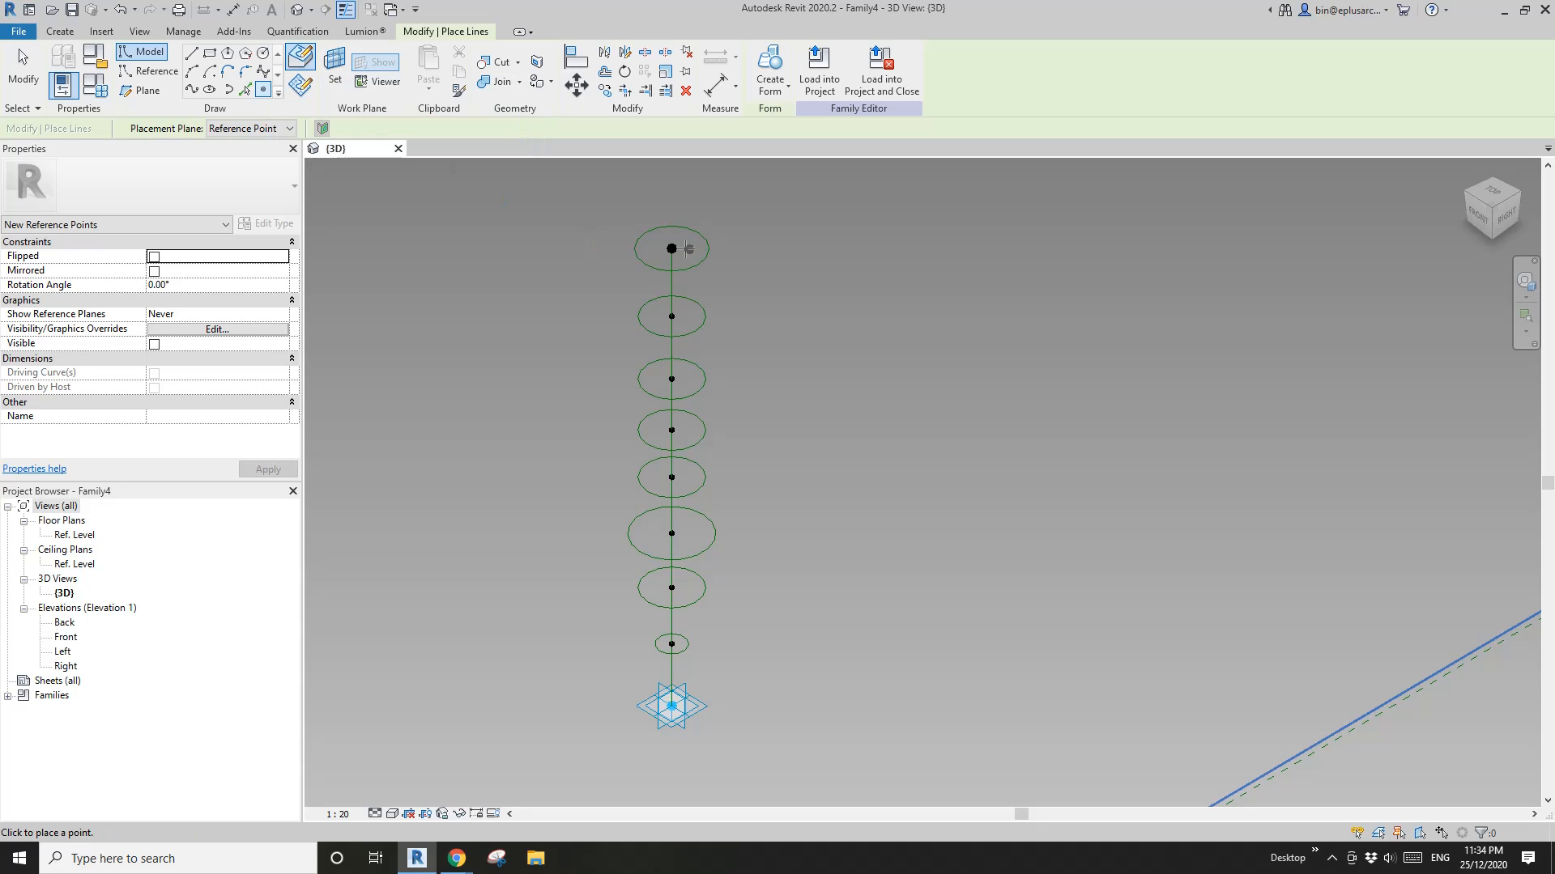
pyautogui.click(707, 257)
pyautogui.click(686, 335)
pyautogui.click(643, 388)
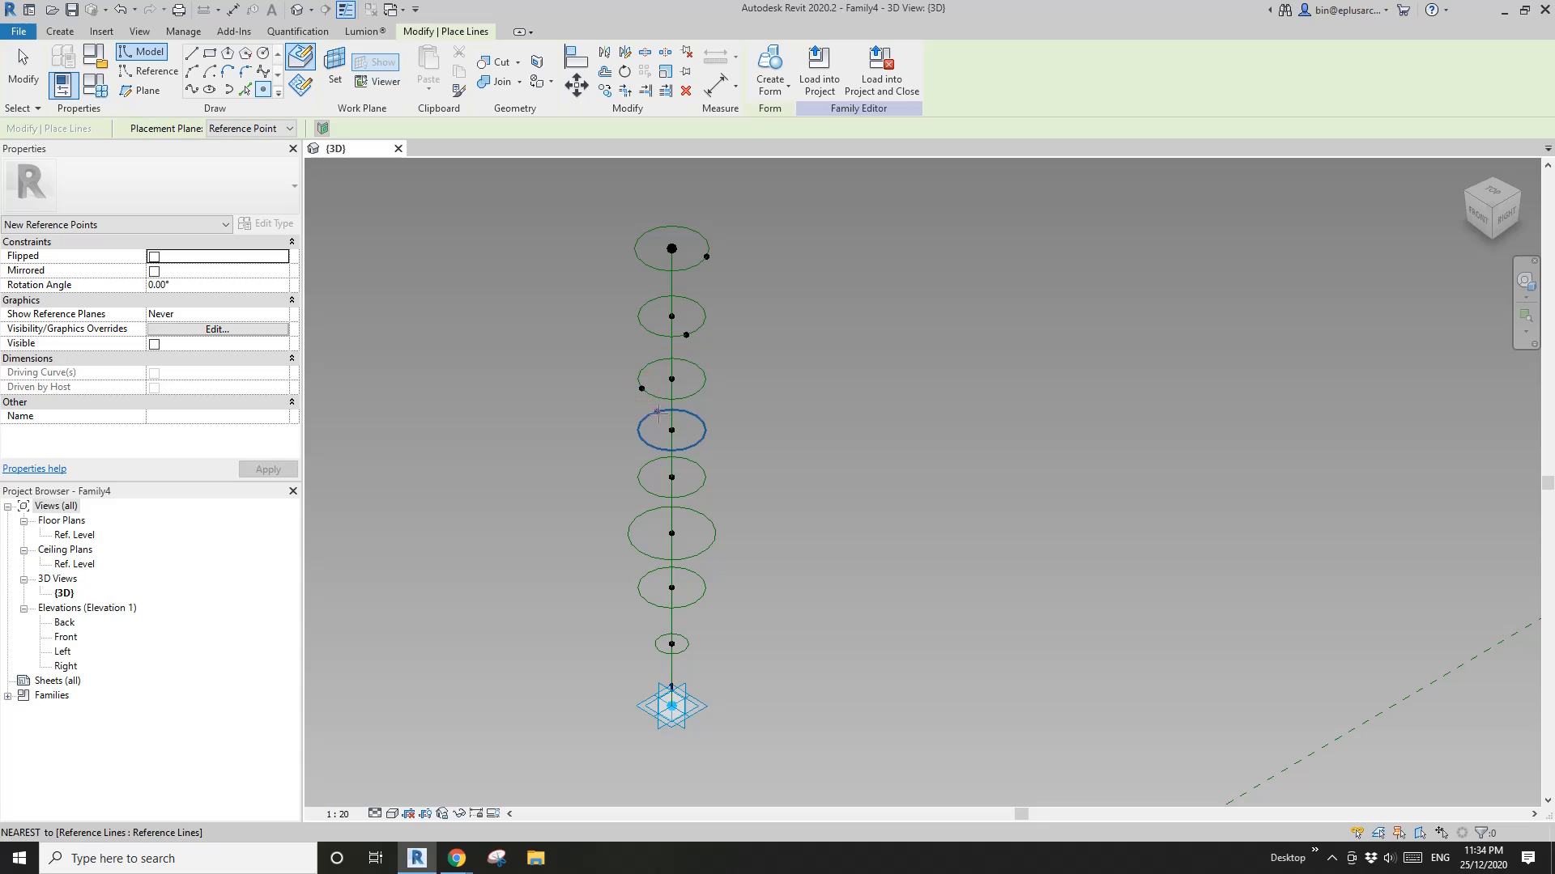
pyautogui.click(648, 415)
pyautogui.click(695, 463)
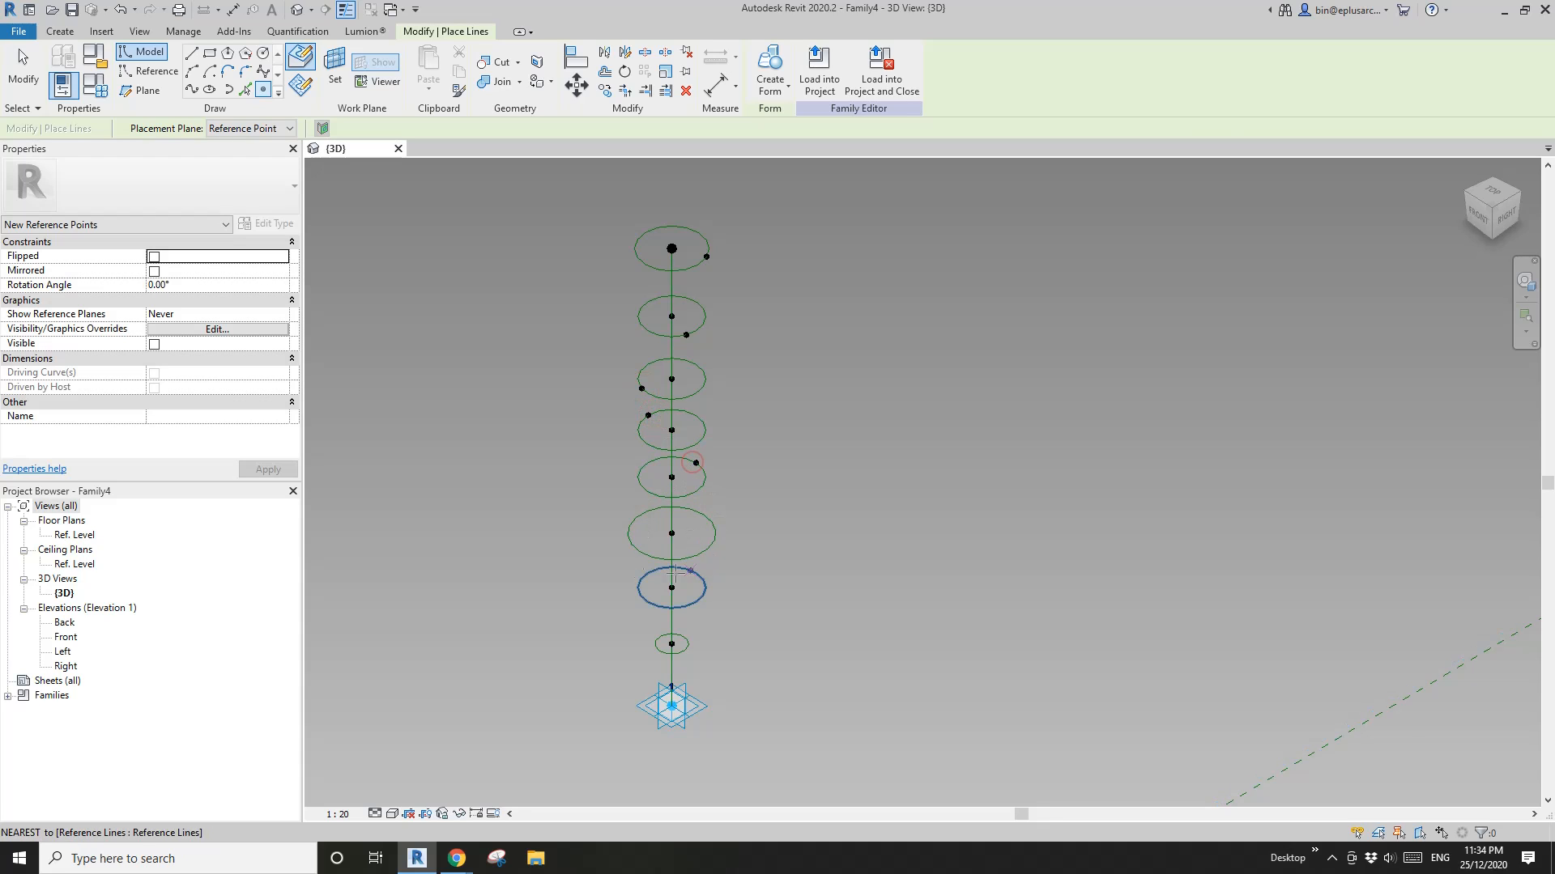
pyautogui.click(705, 552)
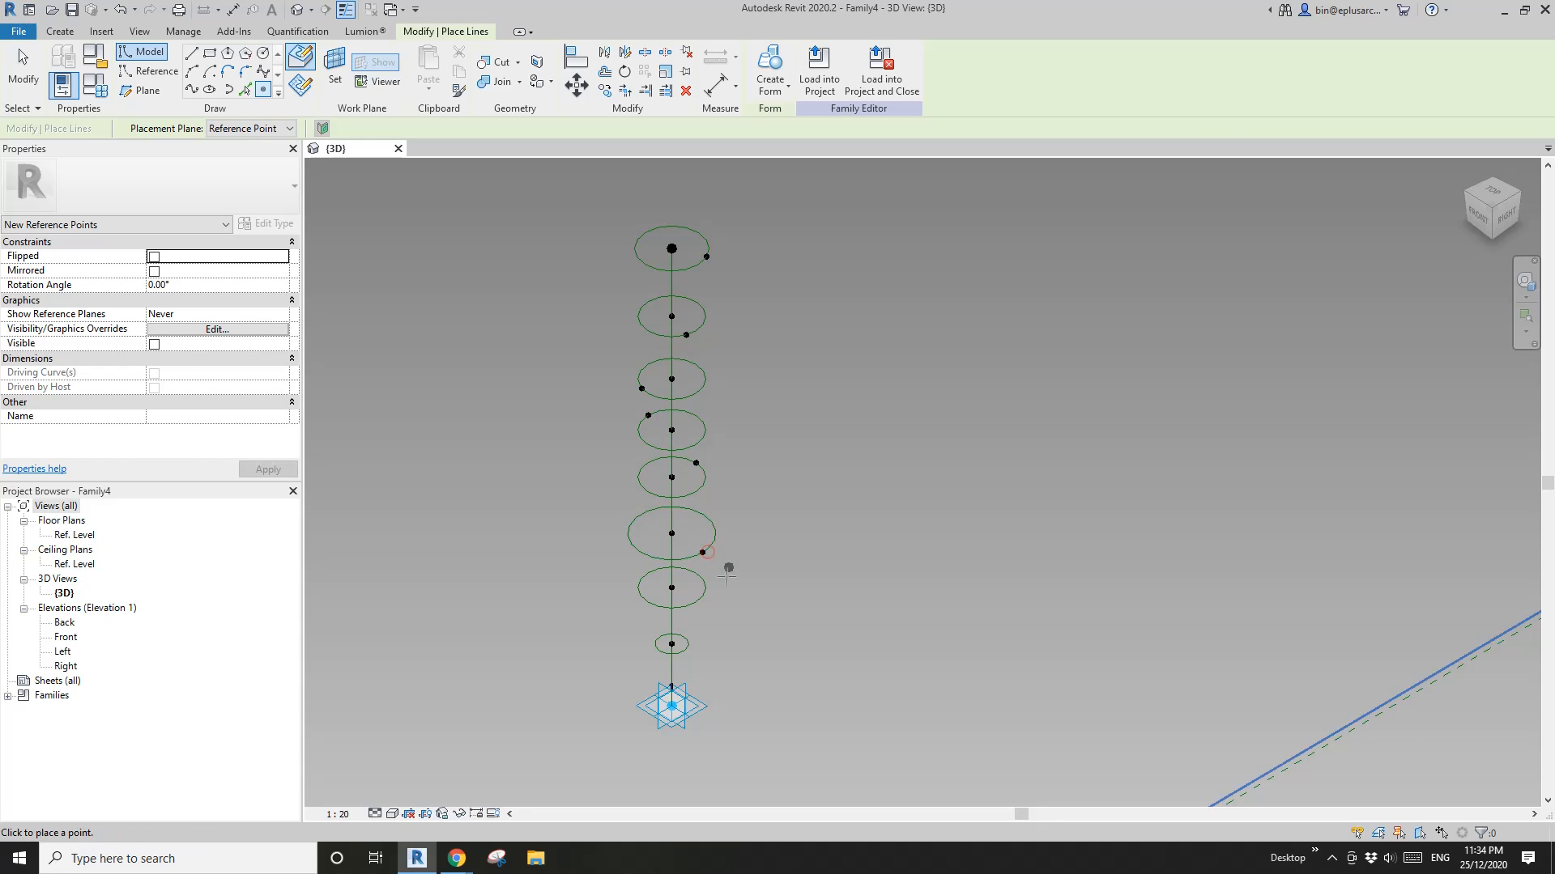
pyautogui.click(655, 645)
pyautogui.scroll(5, 679, 695)
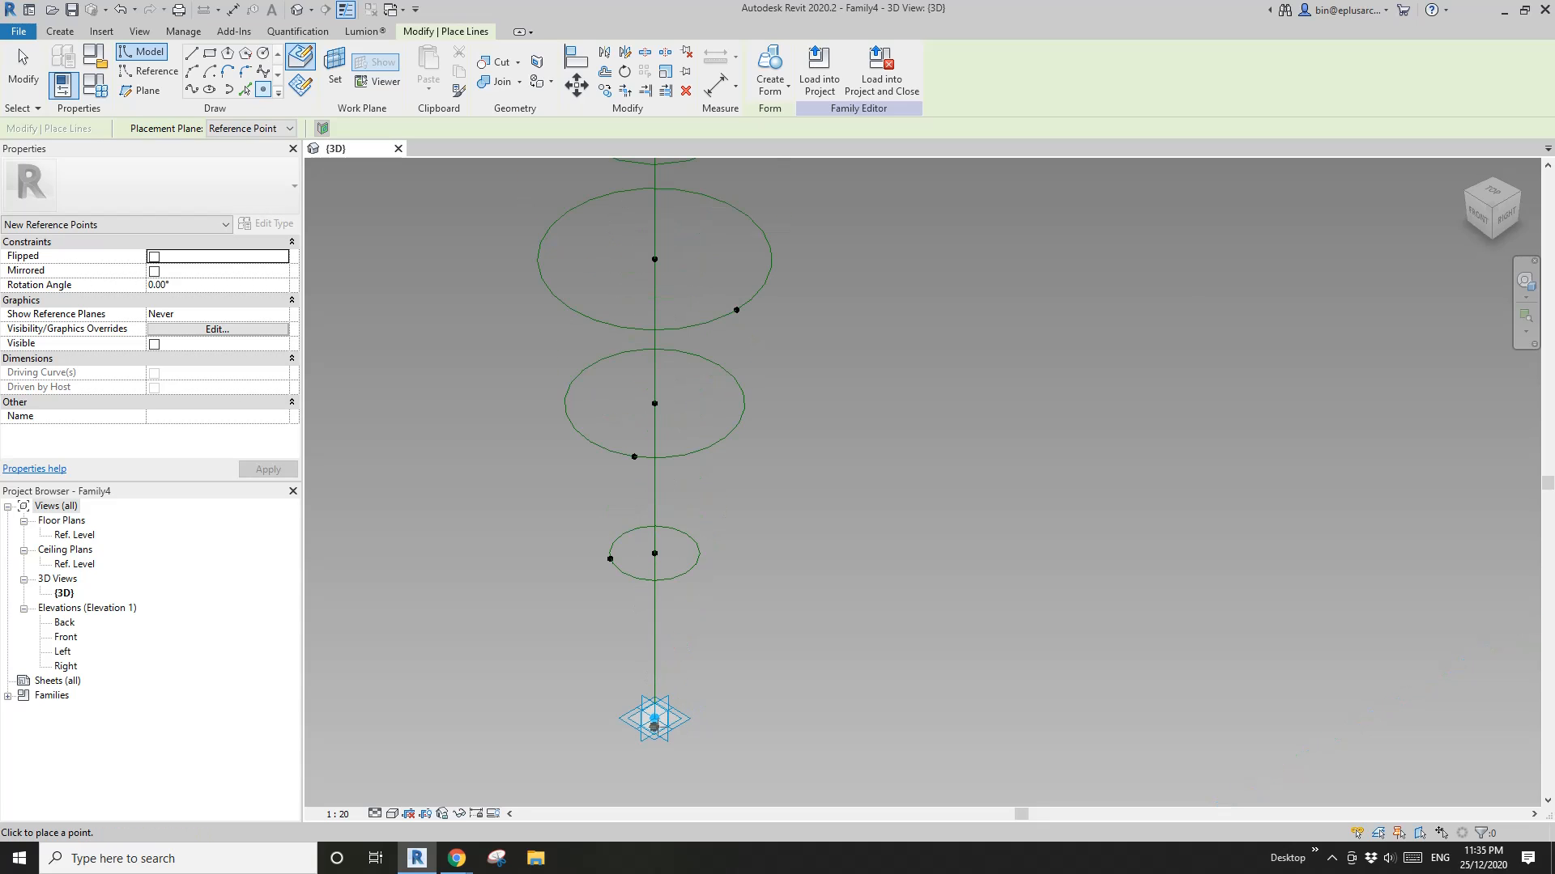
pyautogui.press('Escape')
pyautogui.press('Escape')
# Step: Connect the adaptive point and the eight points on the circles with a spline through points and make it a reference line
pyautogui.scroll(-3, 684, 624)
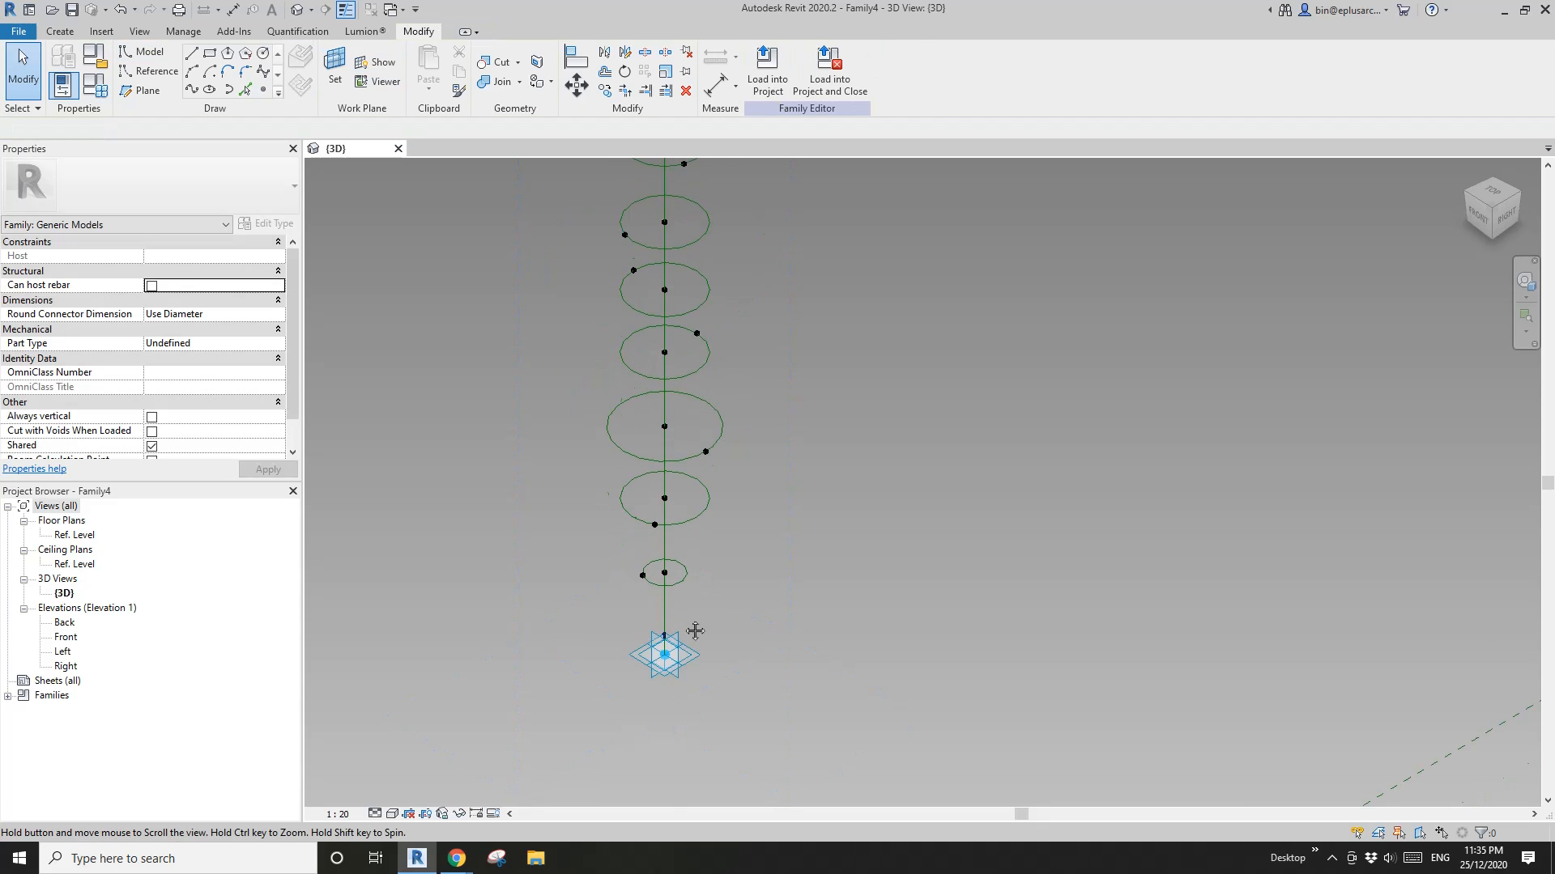
pyautogui.click(688, 654)
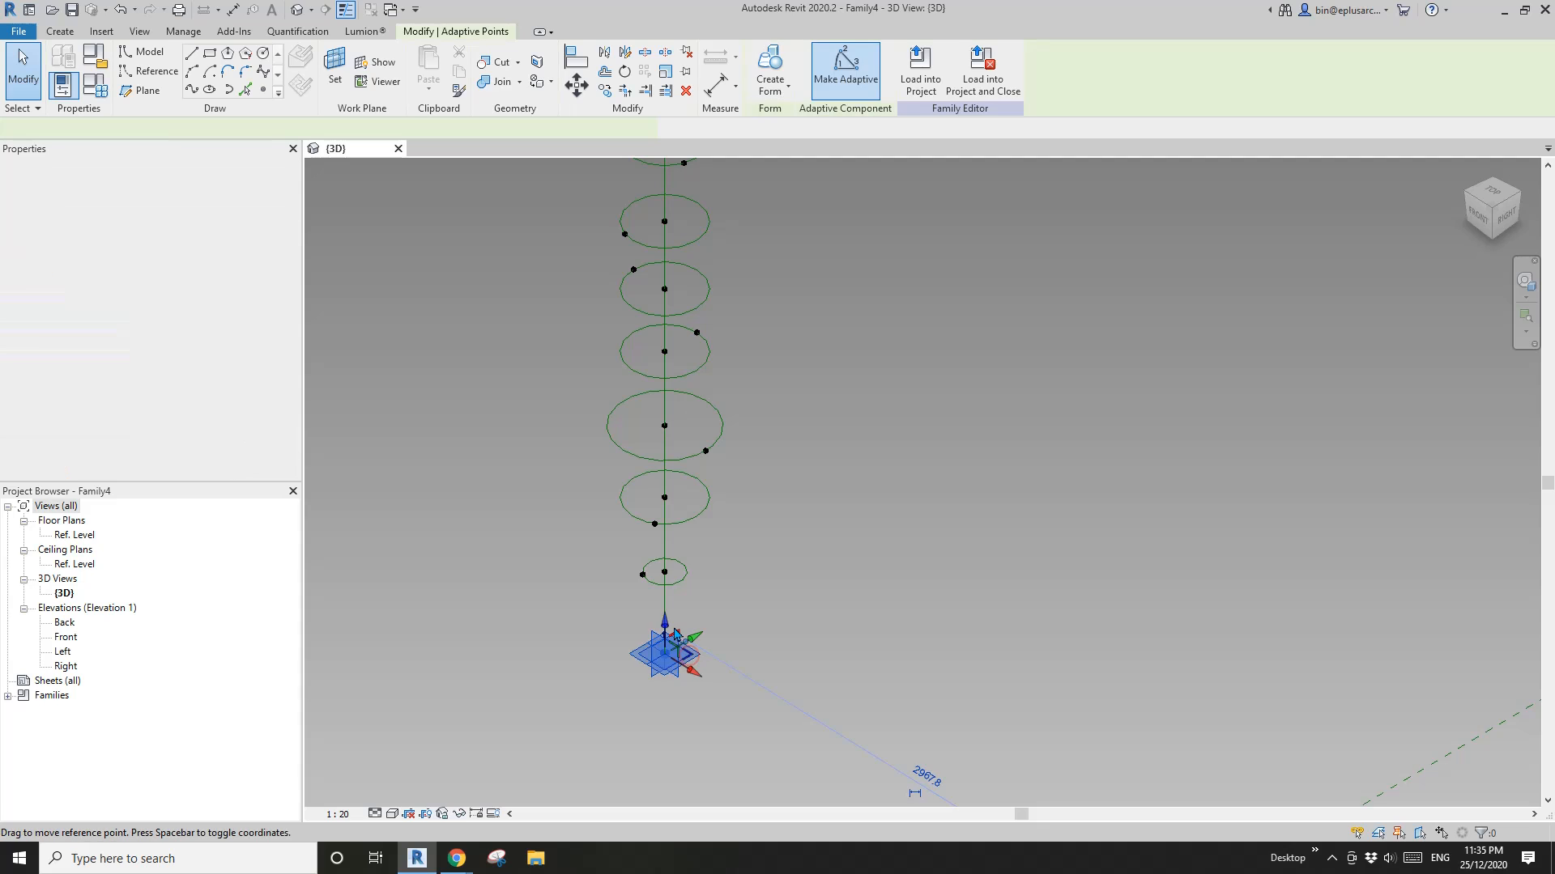
pyautogui.keyDown('ctrl'); pyautogui.click(642, 576); pyautogui.keyUp('ctrl')
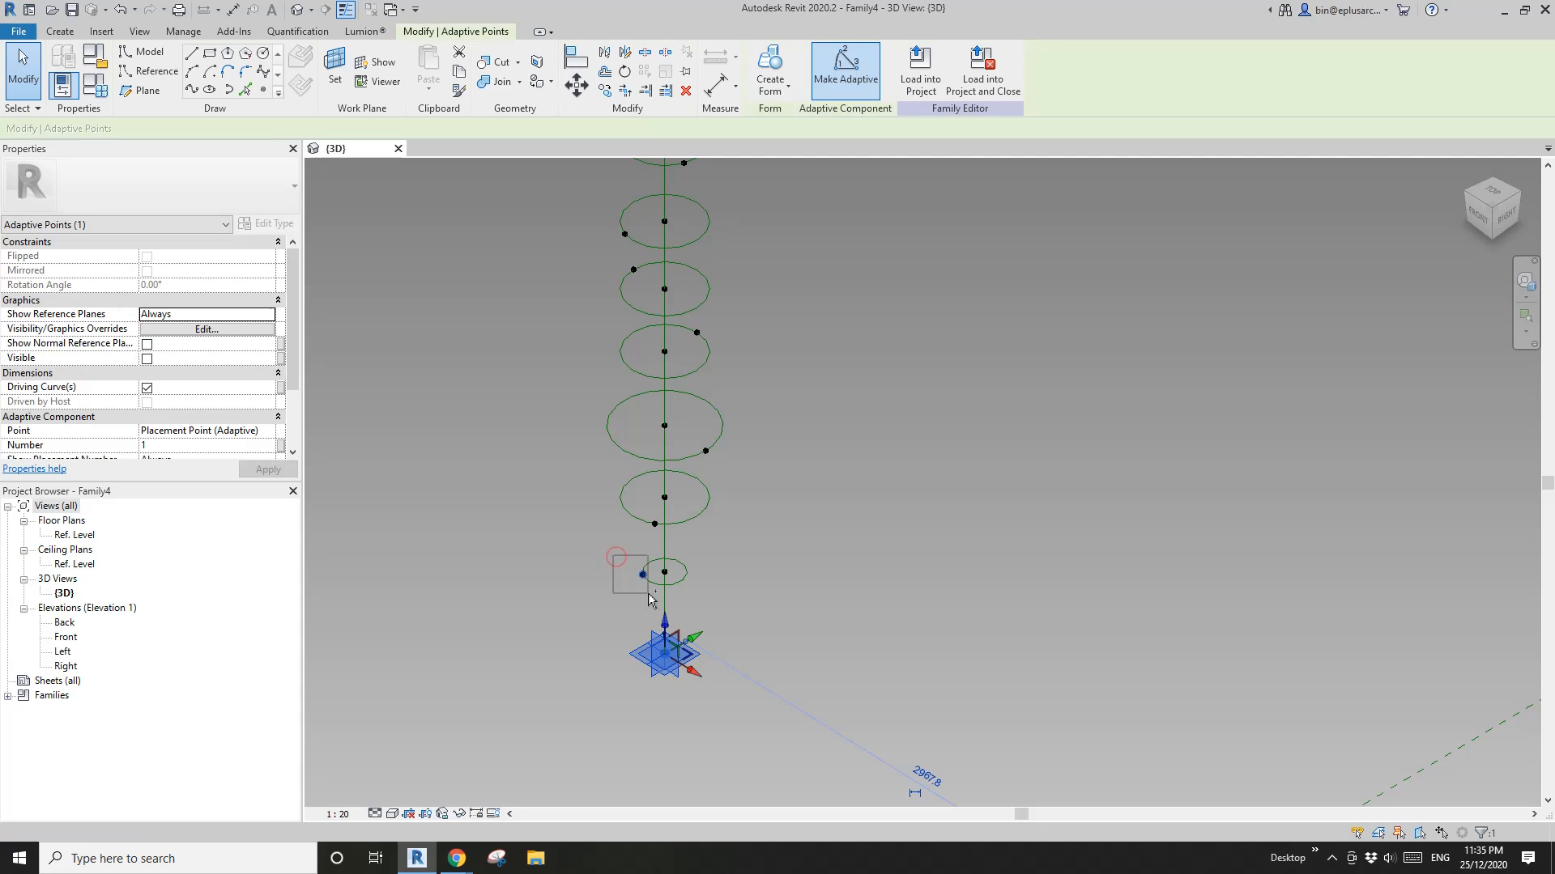
pyautogui.keyDown('ctrl'); pyautogui.click(655, 524); pyautogui.keyUp('ctrl')
pyautogui.keyDown('ctrl'); pyautogui.click(705, 451); pyautogui.keyUp('ctrl')
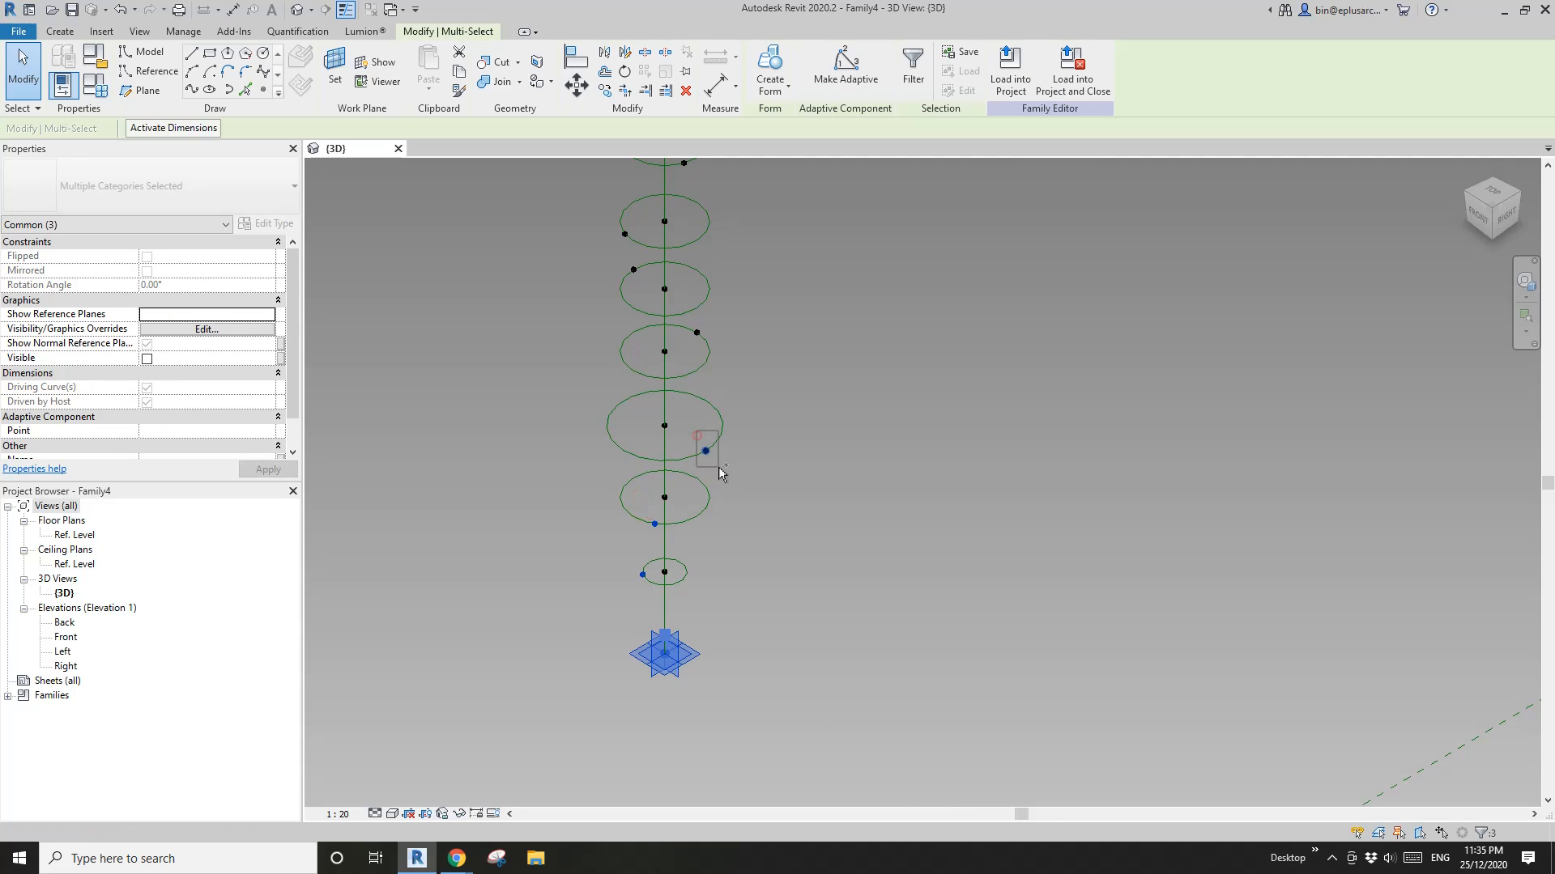
pyautogui.keyDown('ctrl'); pyautogui.click(696, 333); pyautogui.keyUp('ctrl')
pyautogui.moveTo(701, 328); pyautogui.dragTo(728, 418, button='middle')
pyautogui.keyDown('ctrl'); pyautogui.click(659, 360); pyautogui.keyUp('ctrl')
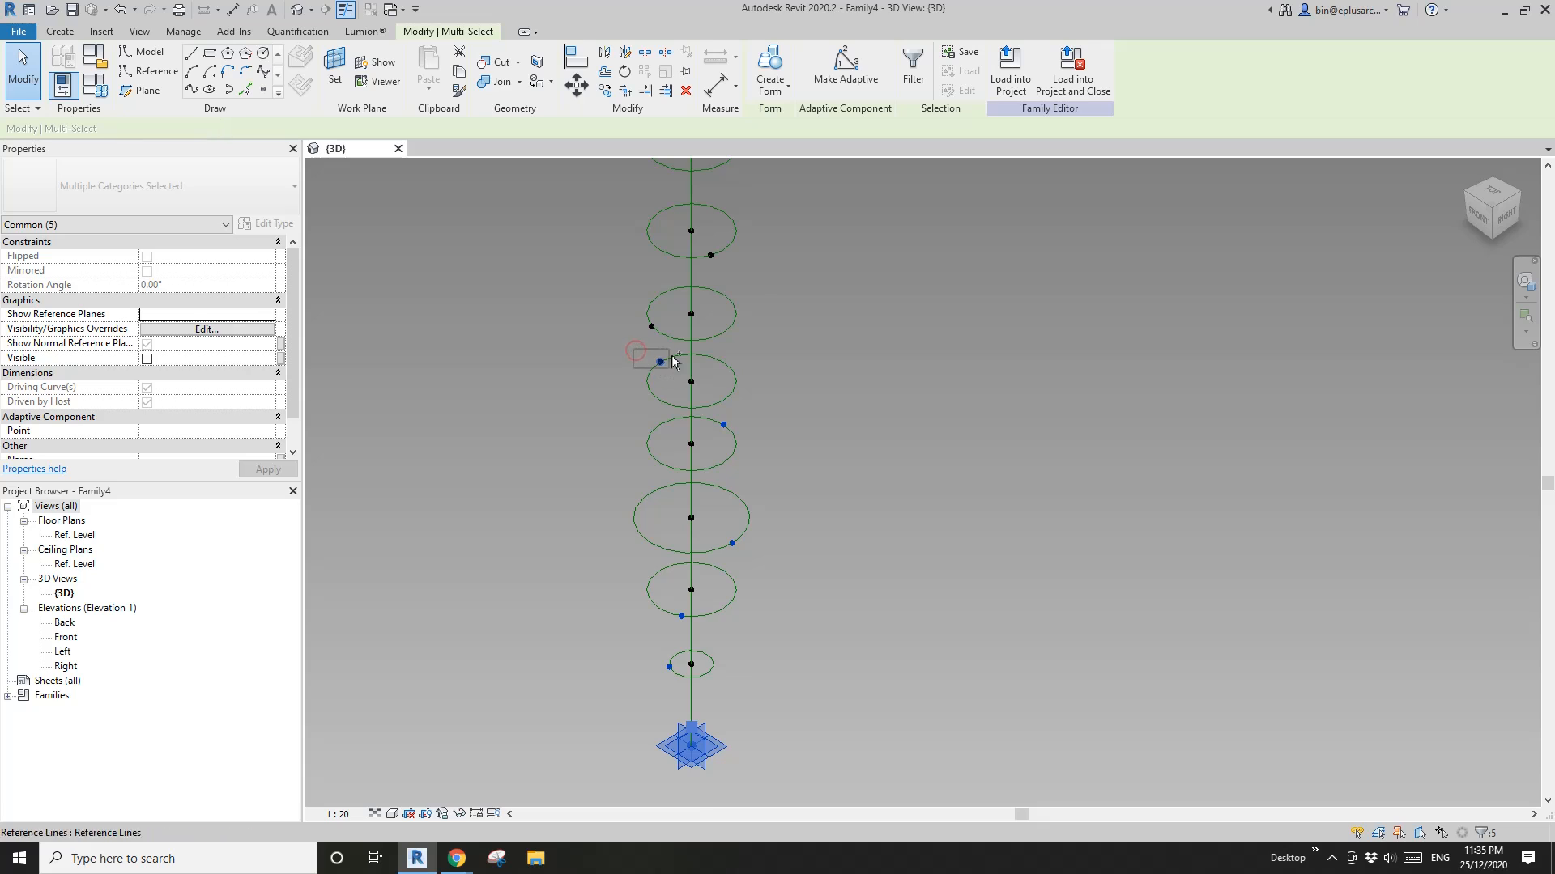
pyautogui.moveTo(676, 360); pyautogui.dragTo(684, 467, button='middle')
pyautogui.keyDown('ctrl'); pyautogui.click(659, 431); pyautogui.keyUp('ctrl')
pyautogui.scroll(2, 688, 223)
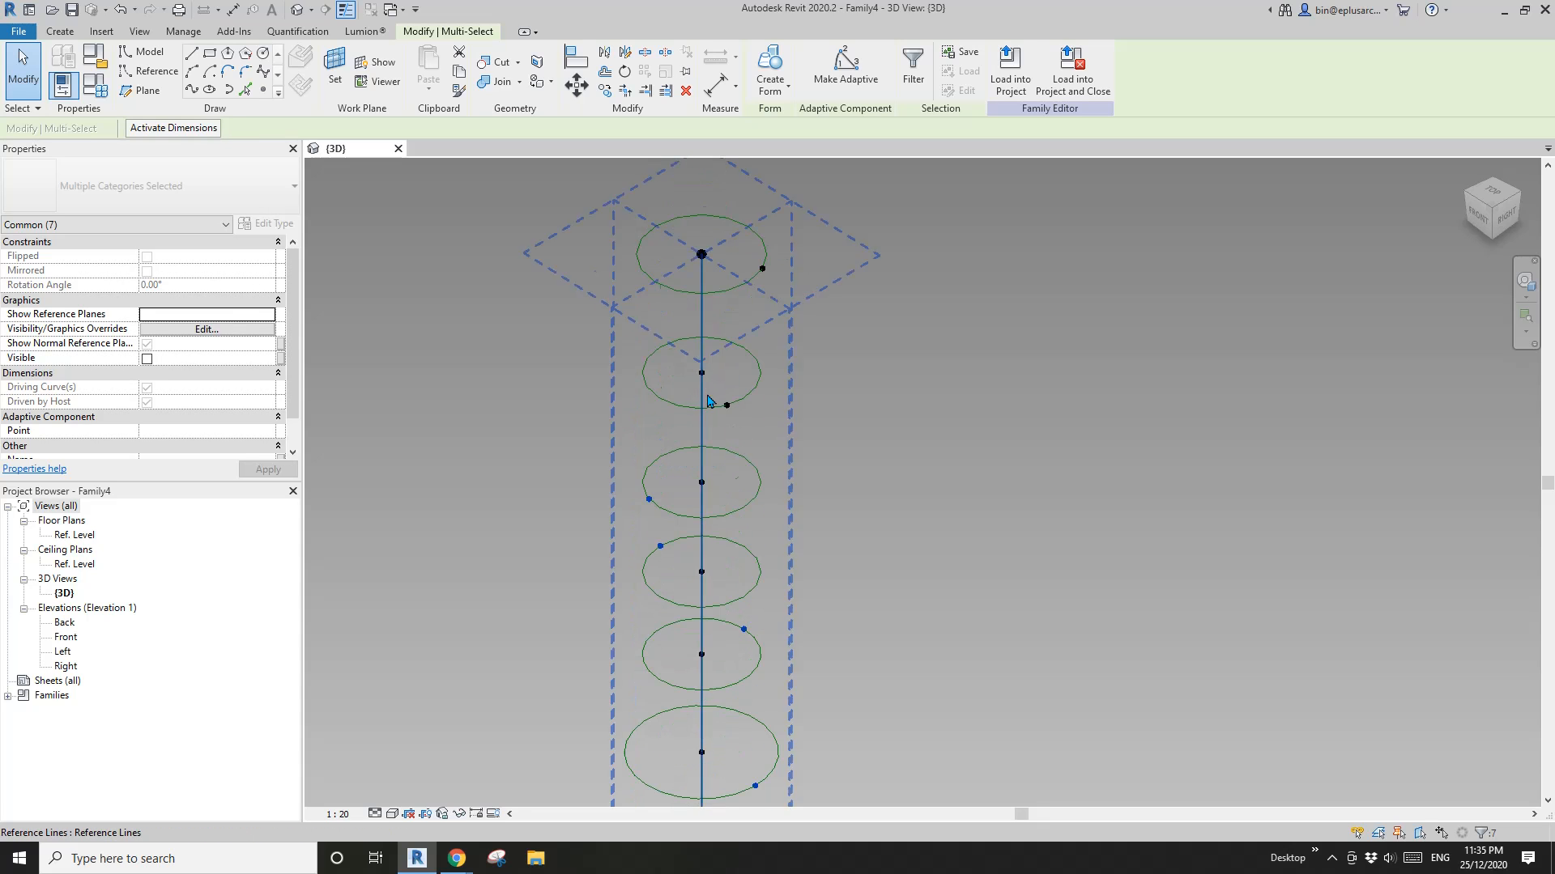
pyautogui.keyDown('ctrl'); pyautogui.click(727, 405); pyautogui.keyUp('ctrl')
pyautogui.moveTo(772, 352); pyautogui.dragTo(745, 333, button='middle')
pyautogui.keyDown('ctrl'); pyautogui.click(753, 315); pyautogui.keyUp('ctrl')
pyautogui.scroll(-2, 763, 328)
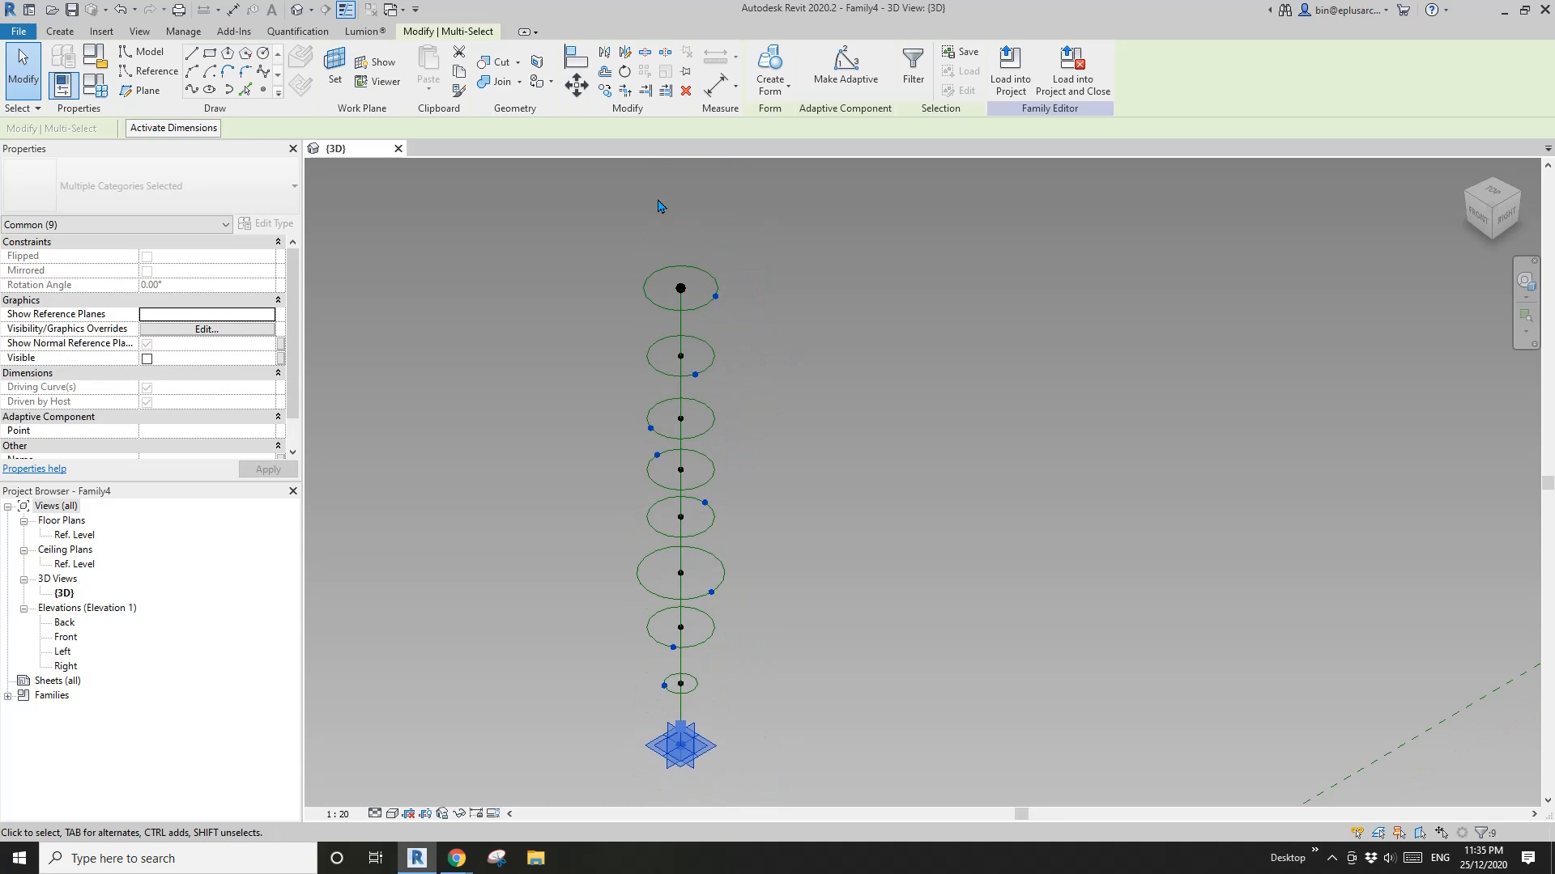
pyautogui.click(194, 77)
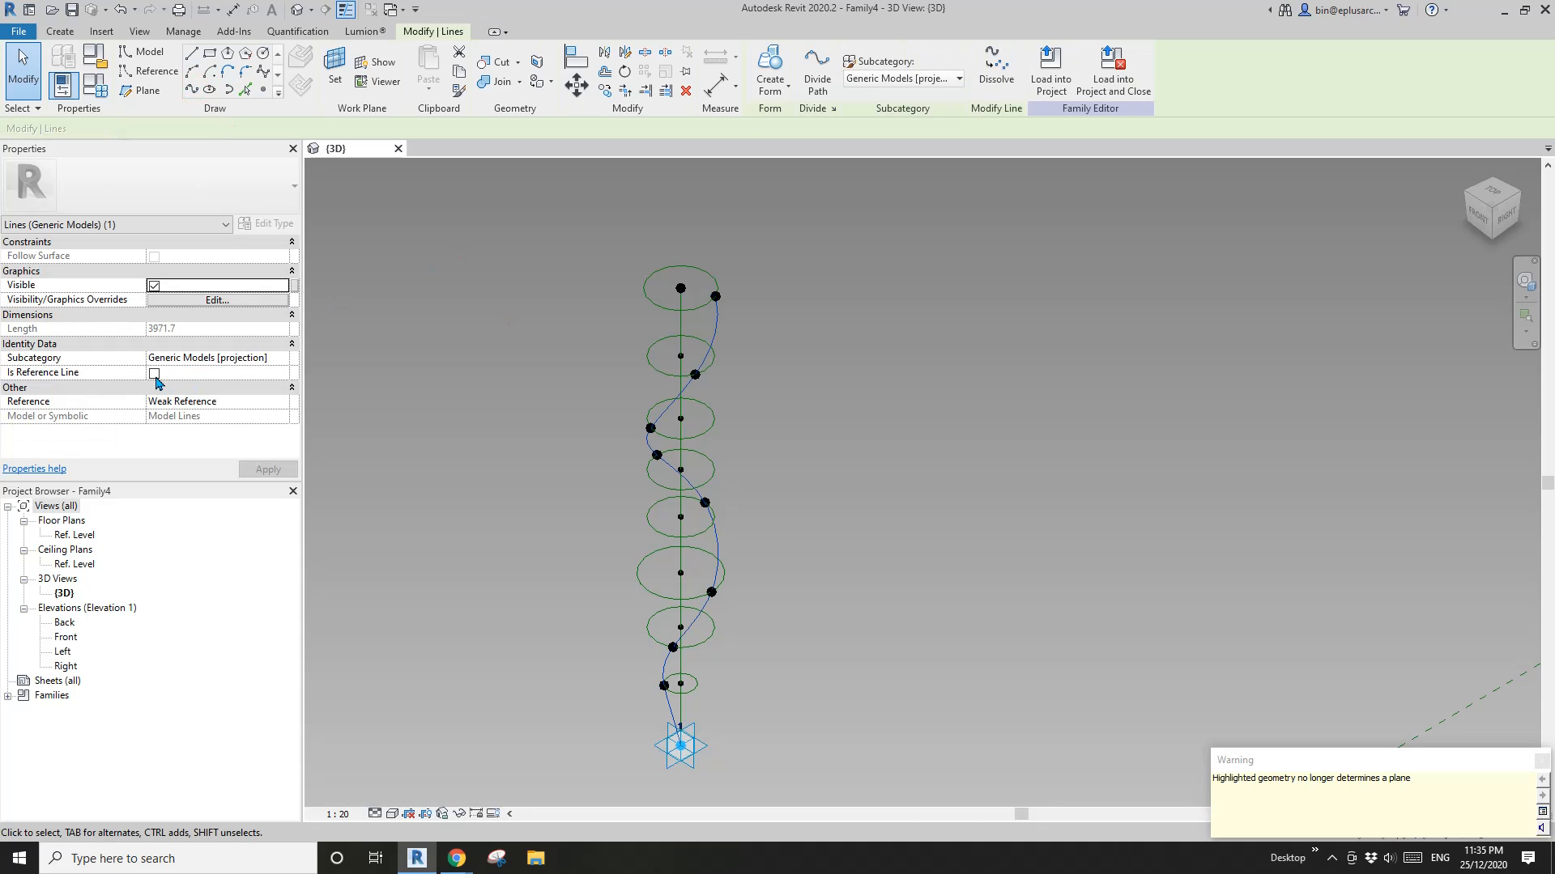
pyautogui.click(154, 373)
pyautogui.click(807, 401)
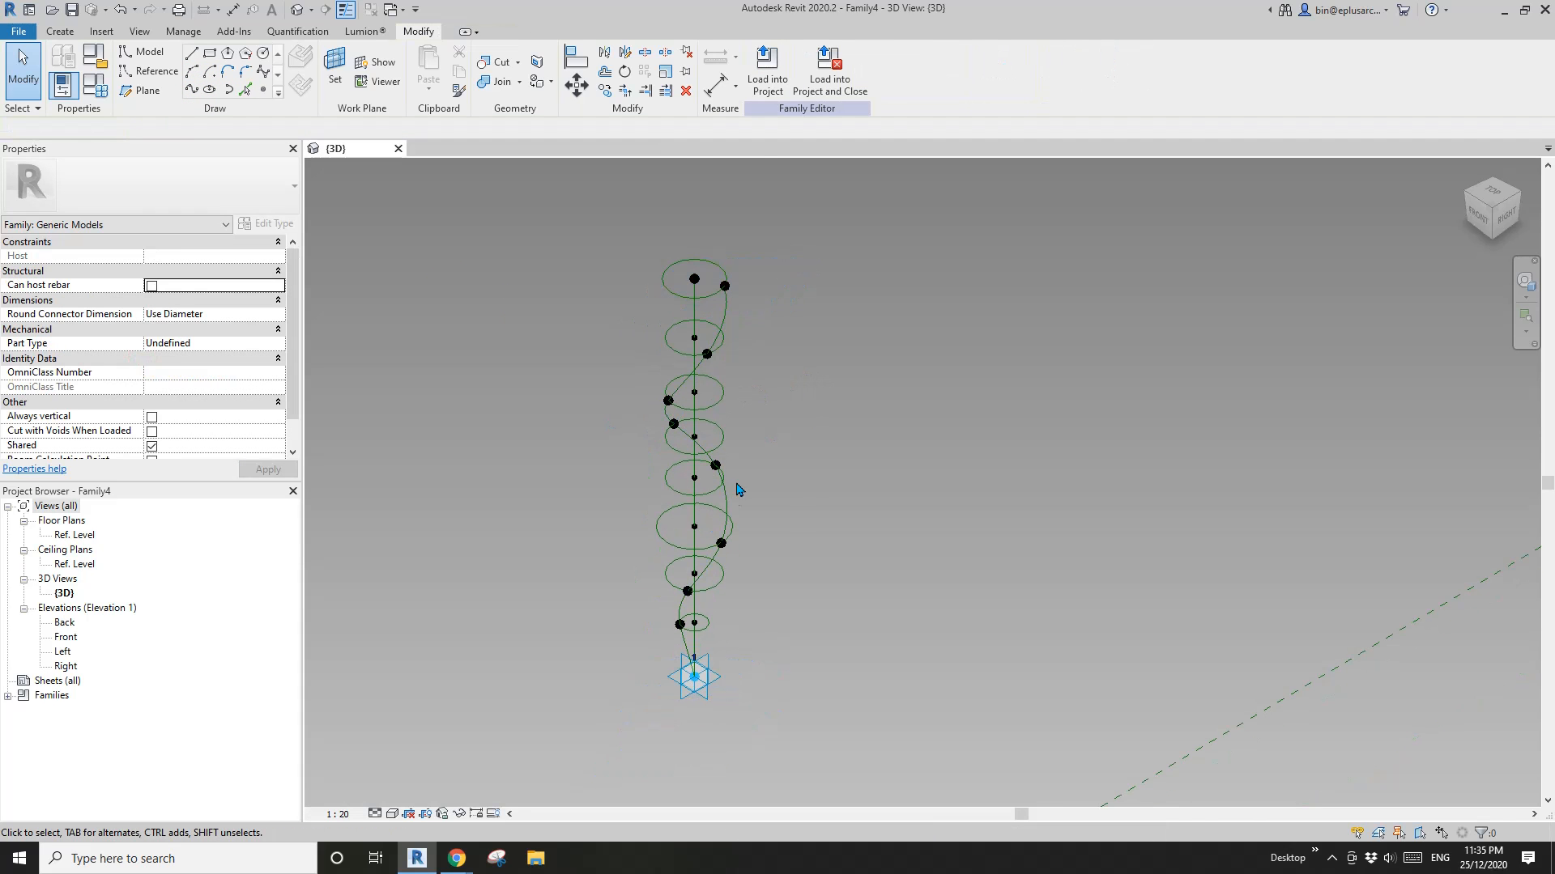
# Step: Place a reference point on the winding spline, between its two uppermost points
pyautogui.keyDown('shift'); pyautogui.moveTo(738, 490); pyautogui.dragTo(775, 540, button='middle'); pyautogui.keyUp('shift')
pyautogui.scroll(1, 786, 516)
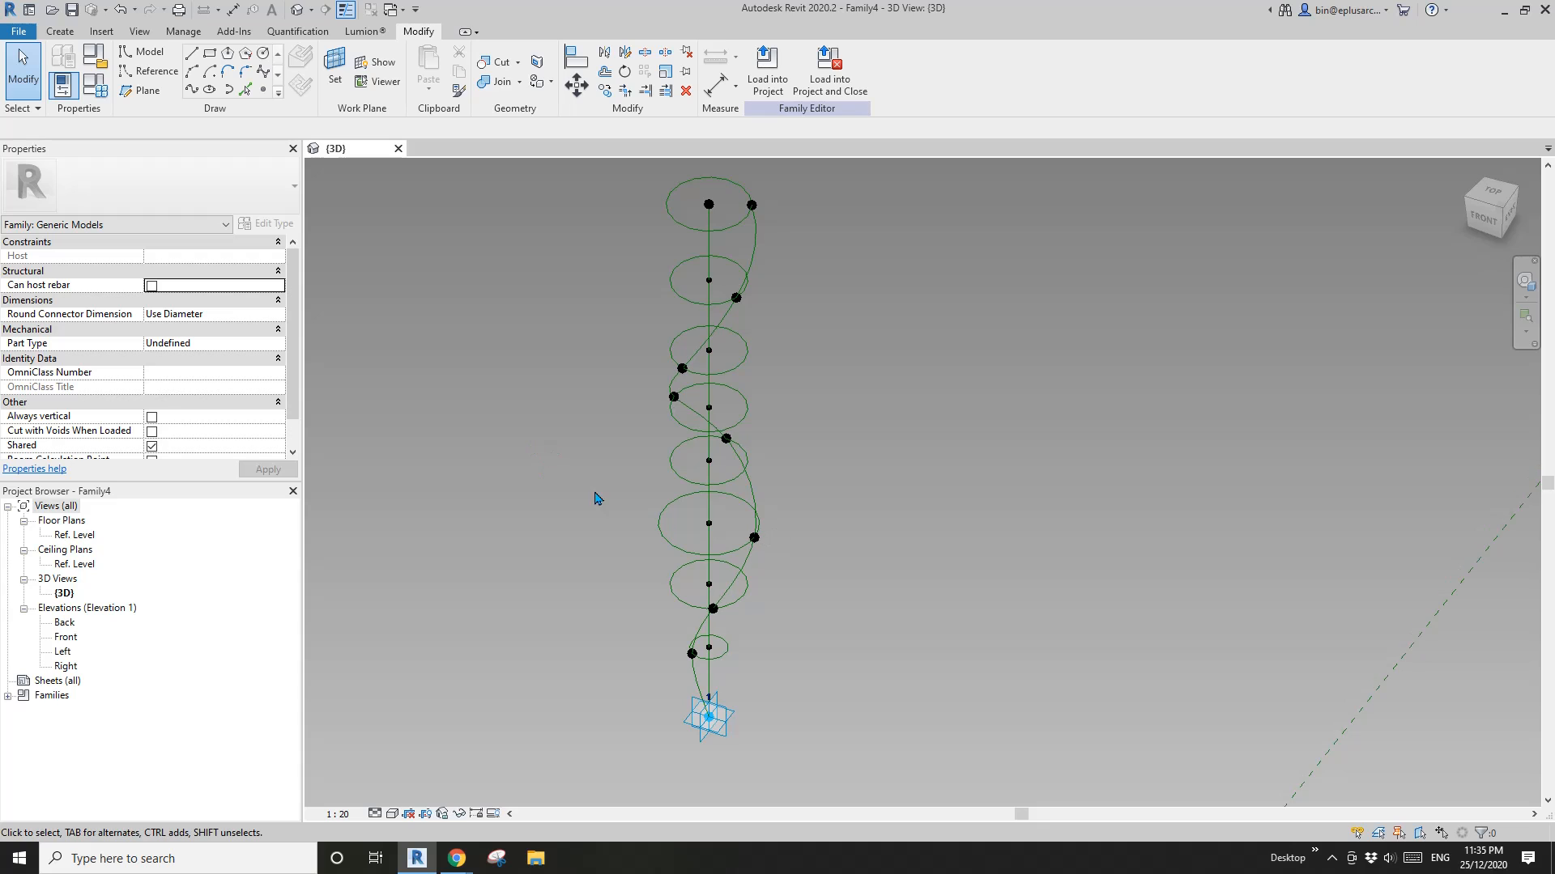
pyautogui.moveTo(649, 426); pyautogui.dragTo(643, 387, button='middle')
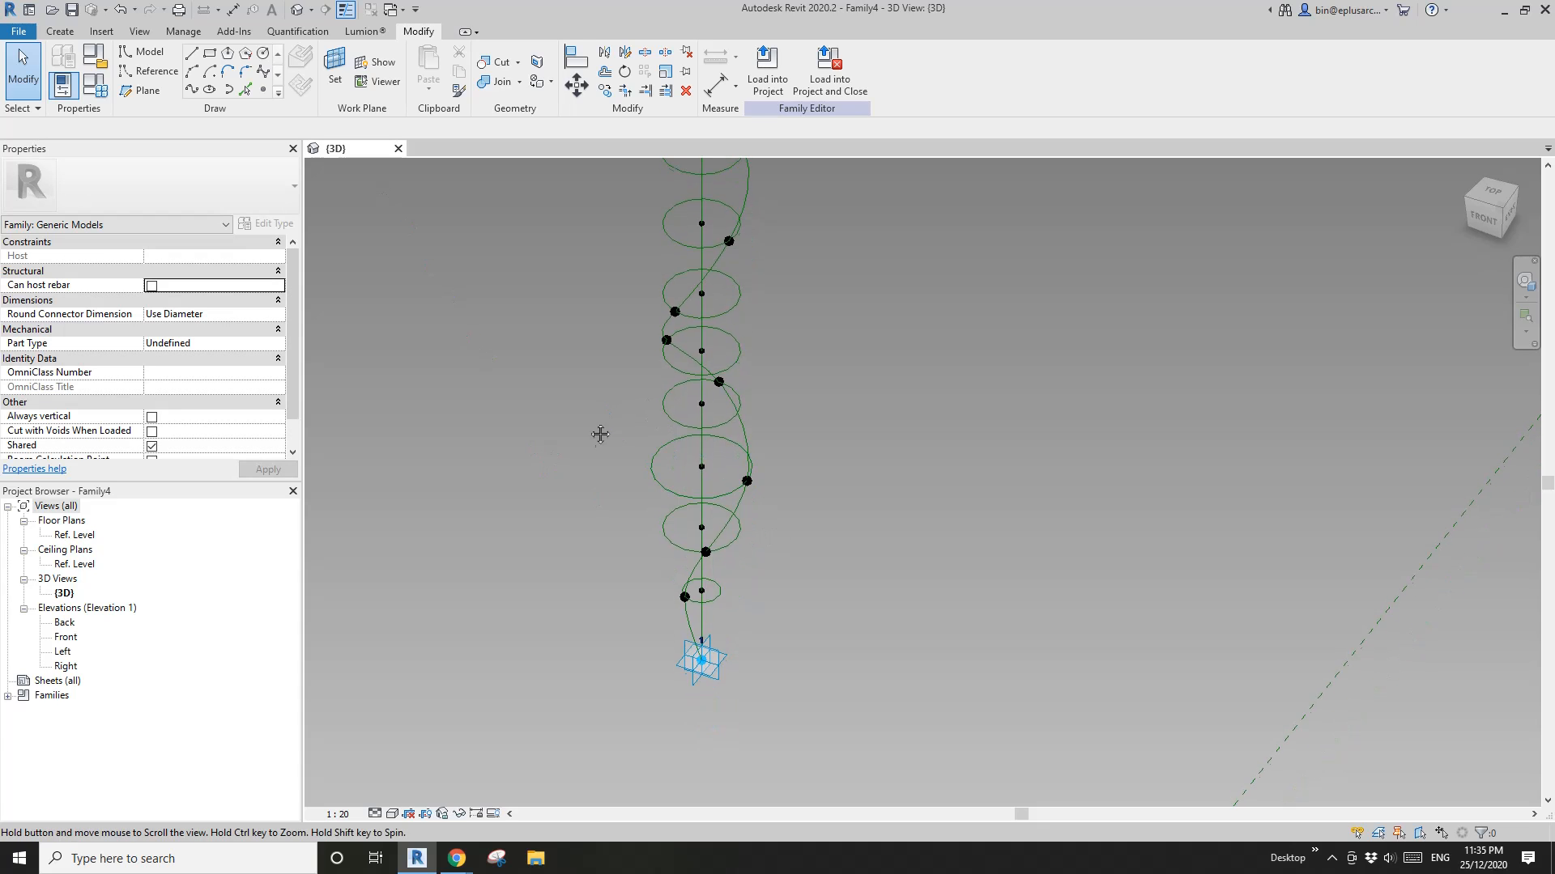
pyautogui.click(267, 92)
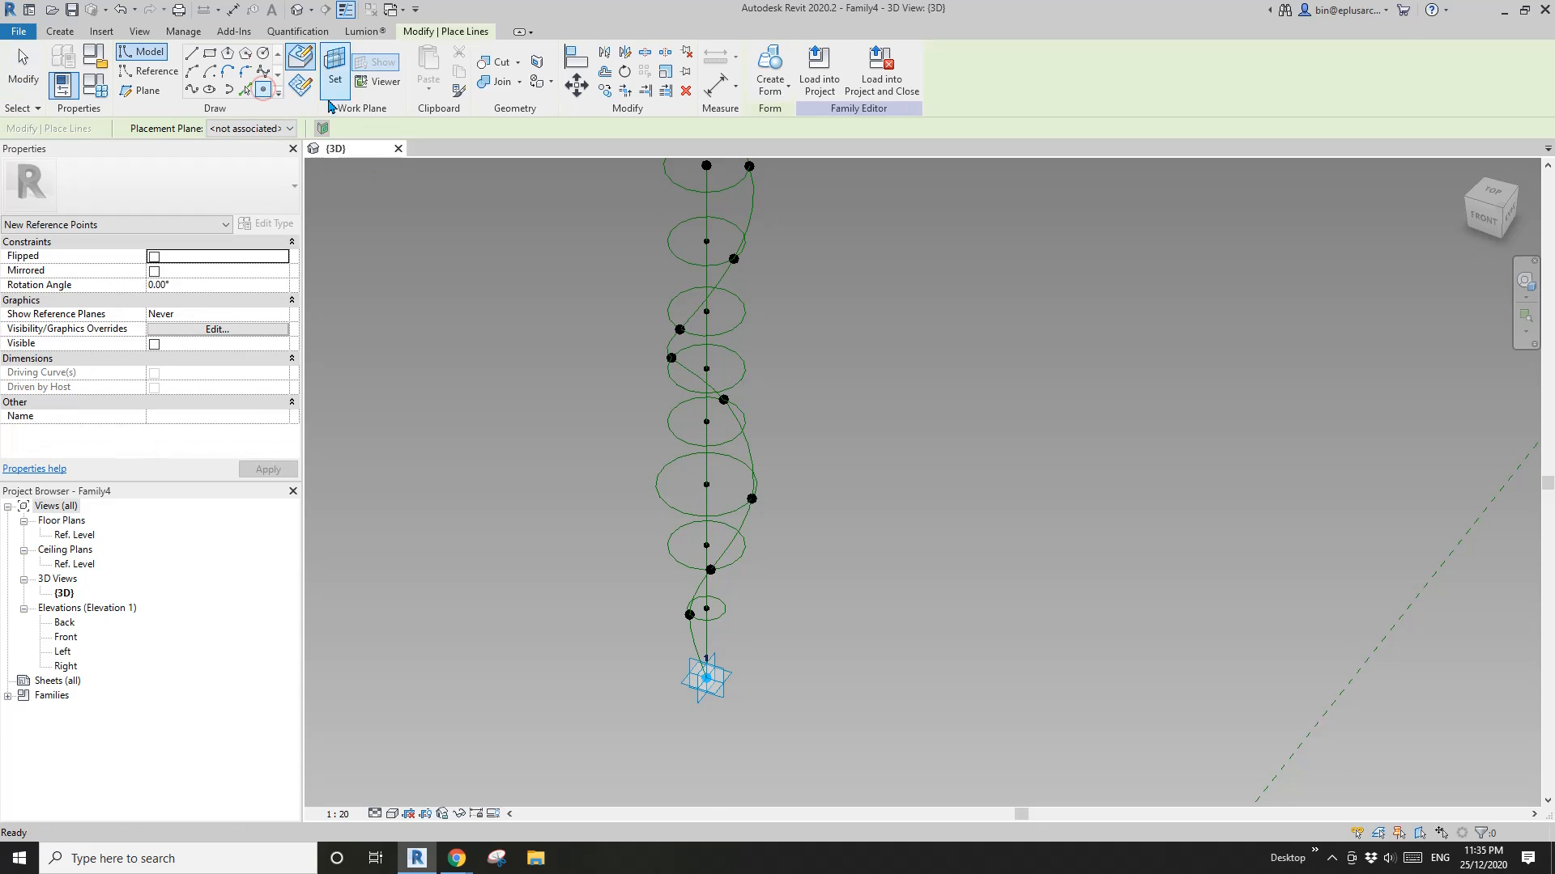
pyautogui.scroll(5, 774, 548)
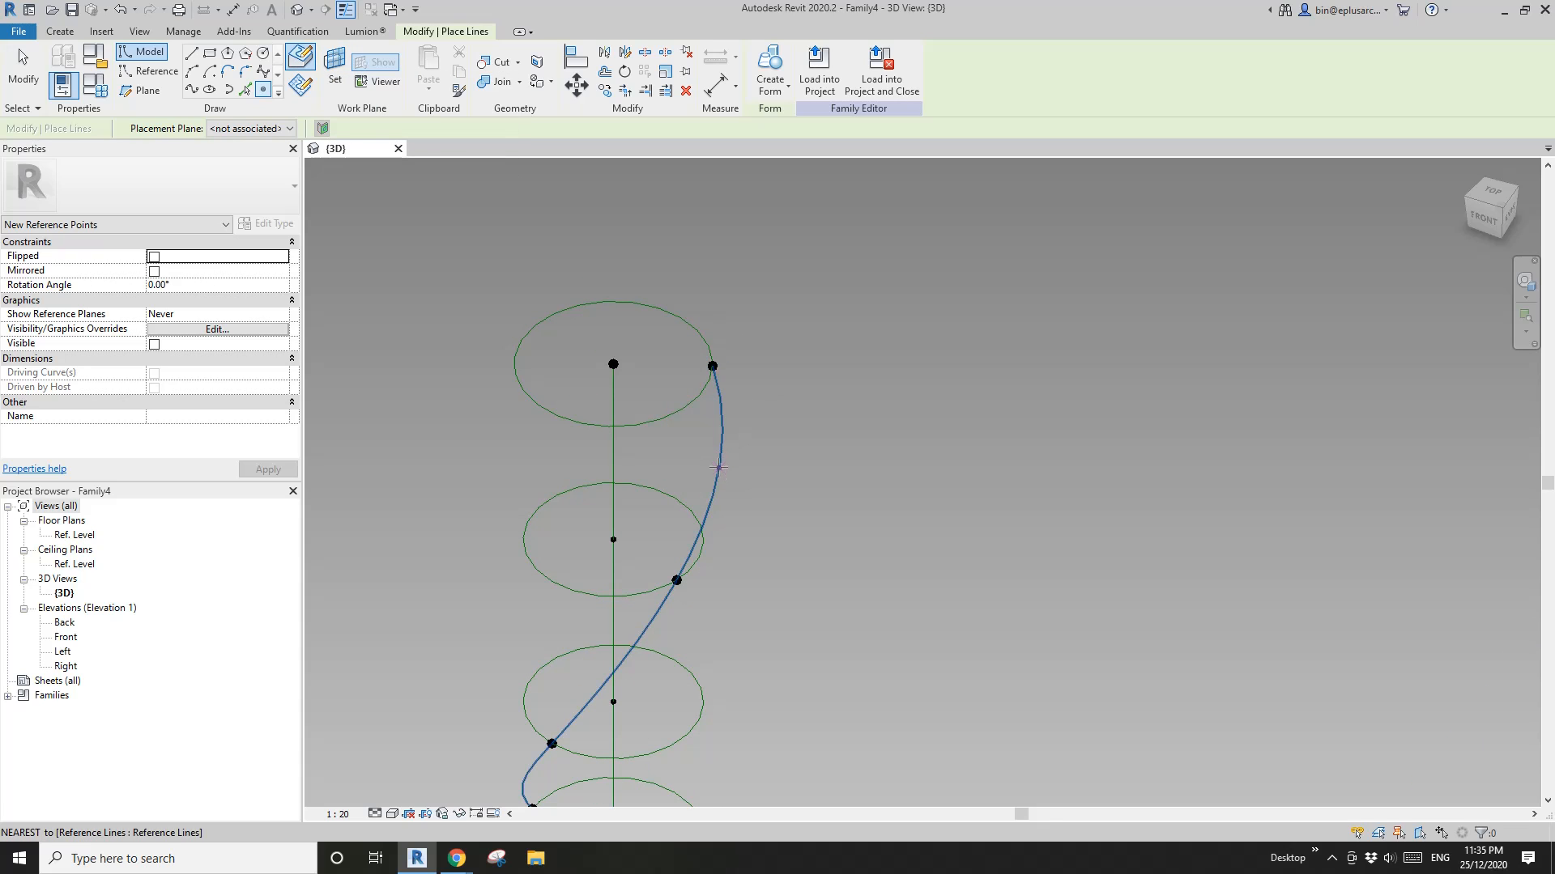
pyautogui.moveTo(778, 479); pyautogui.dragTo(782, 393, button='middle')
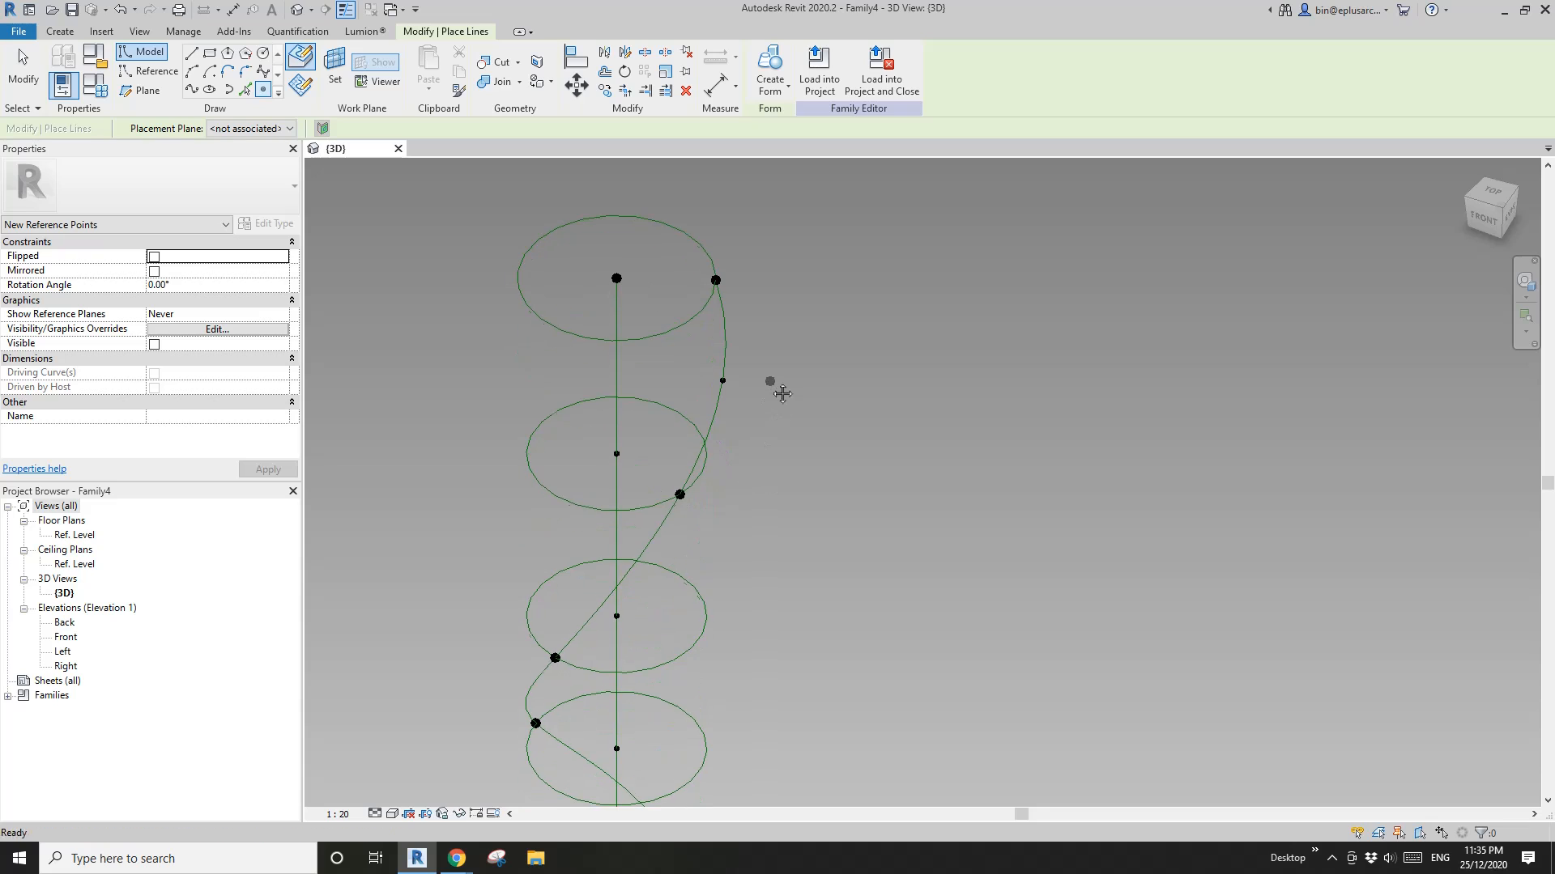
# Step: Draw a reference circle on the work plane of the spline's upper reference point, centred on that point, and set its radius to 10
pyautogui.click(158, 71)
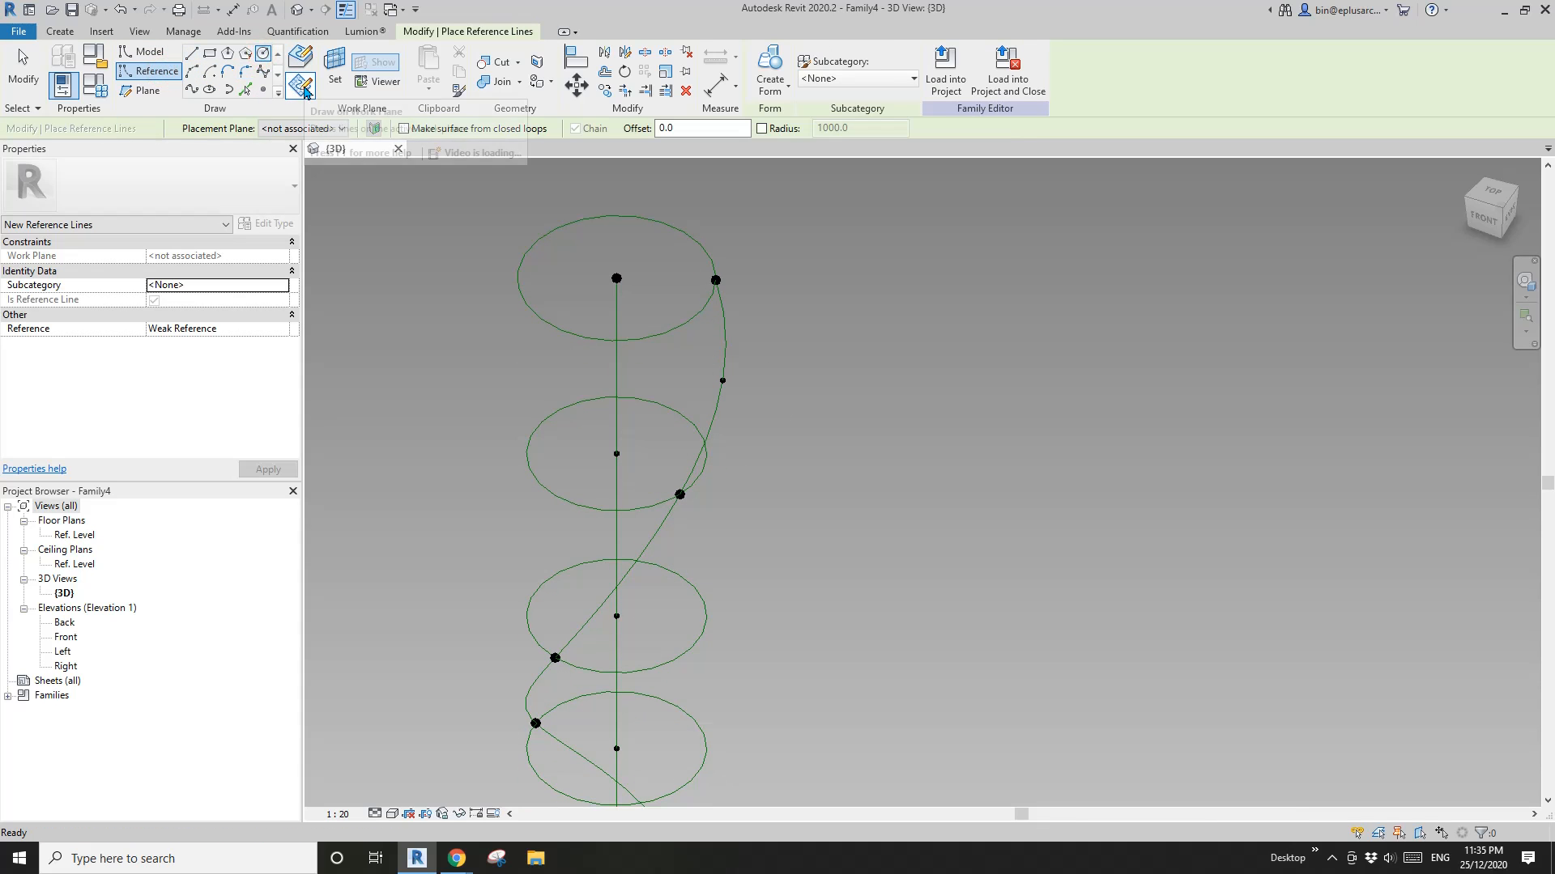
pyautogui.click(335, 70)
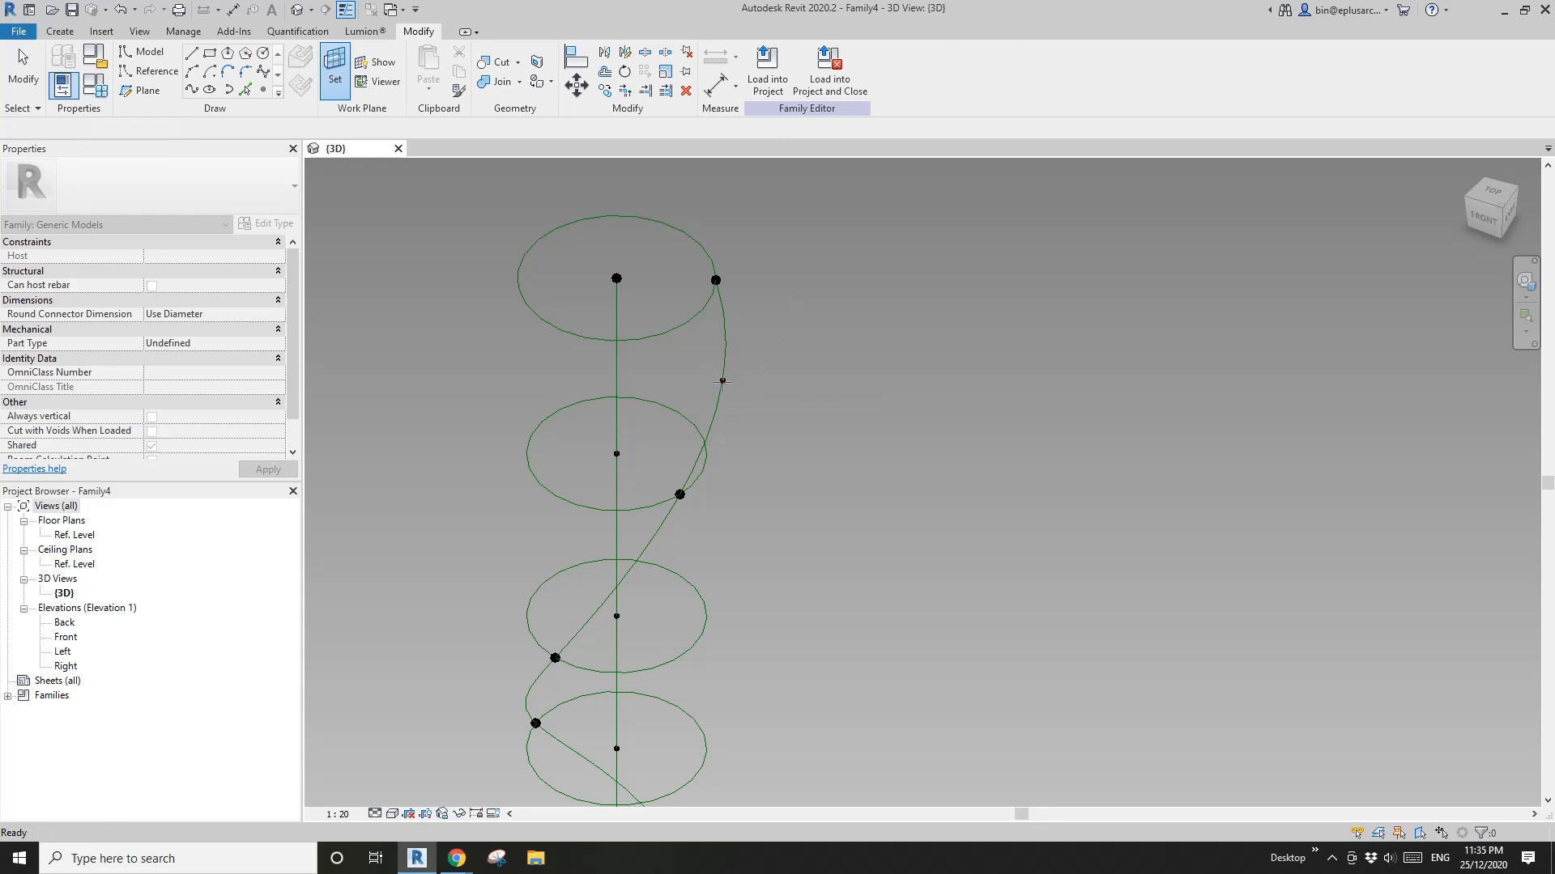
pyautogui.click(722, 380)
pyautogui.click(722, 380)
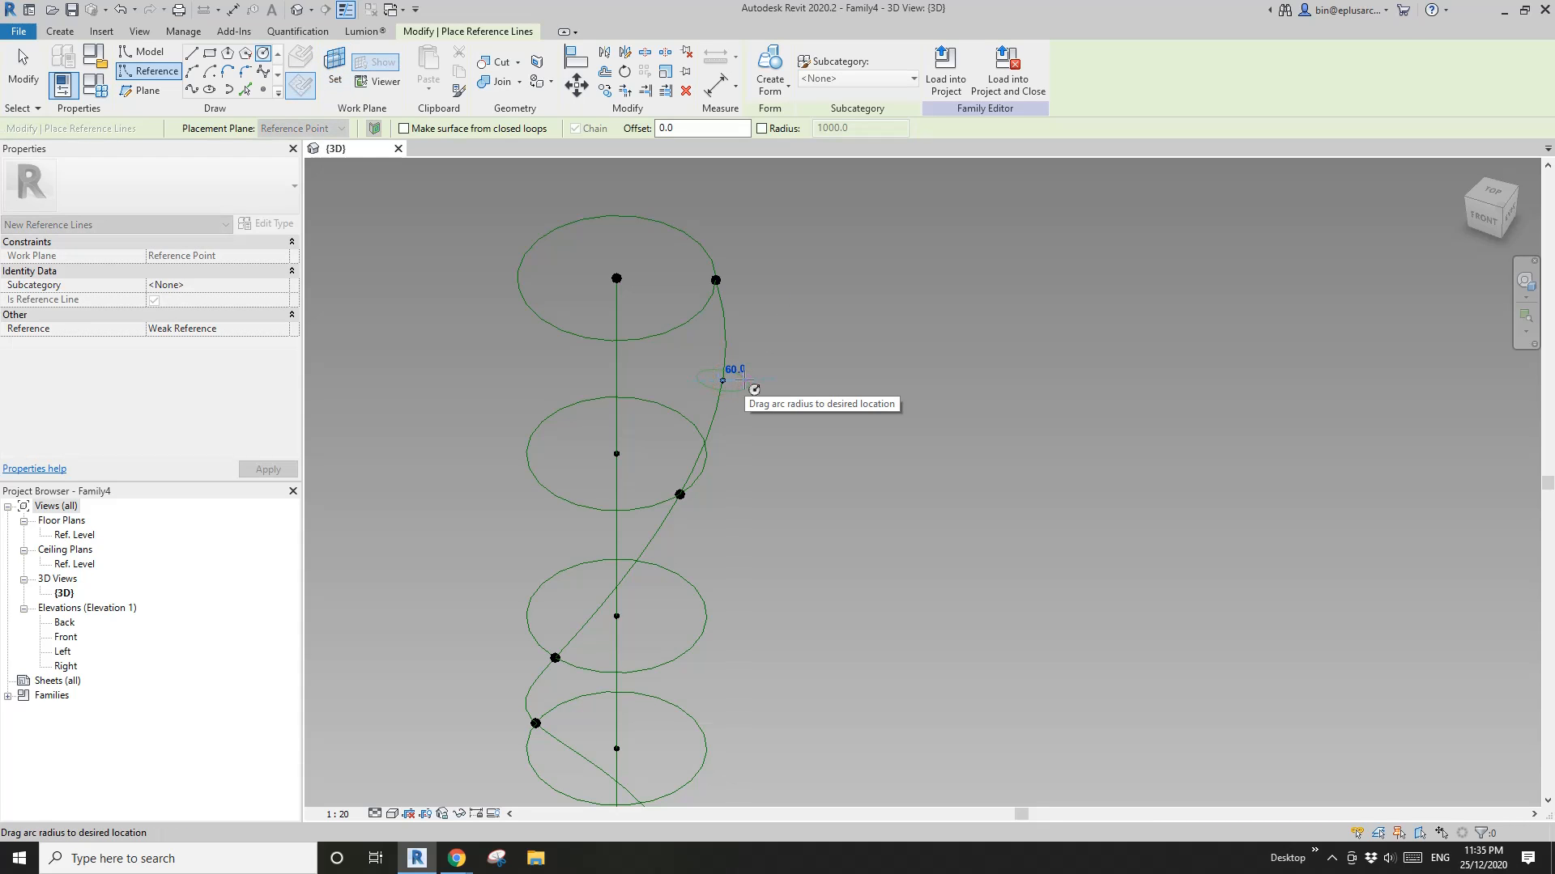
pyautogui.click(747, 379)
pyautogui.scroll(2, 759, 385)
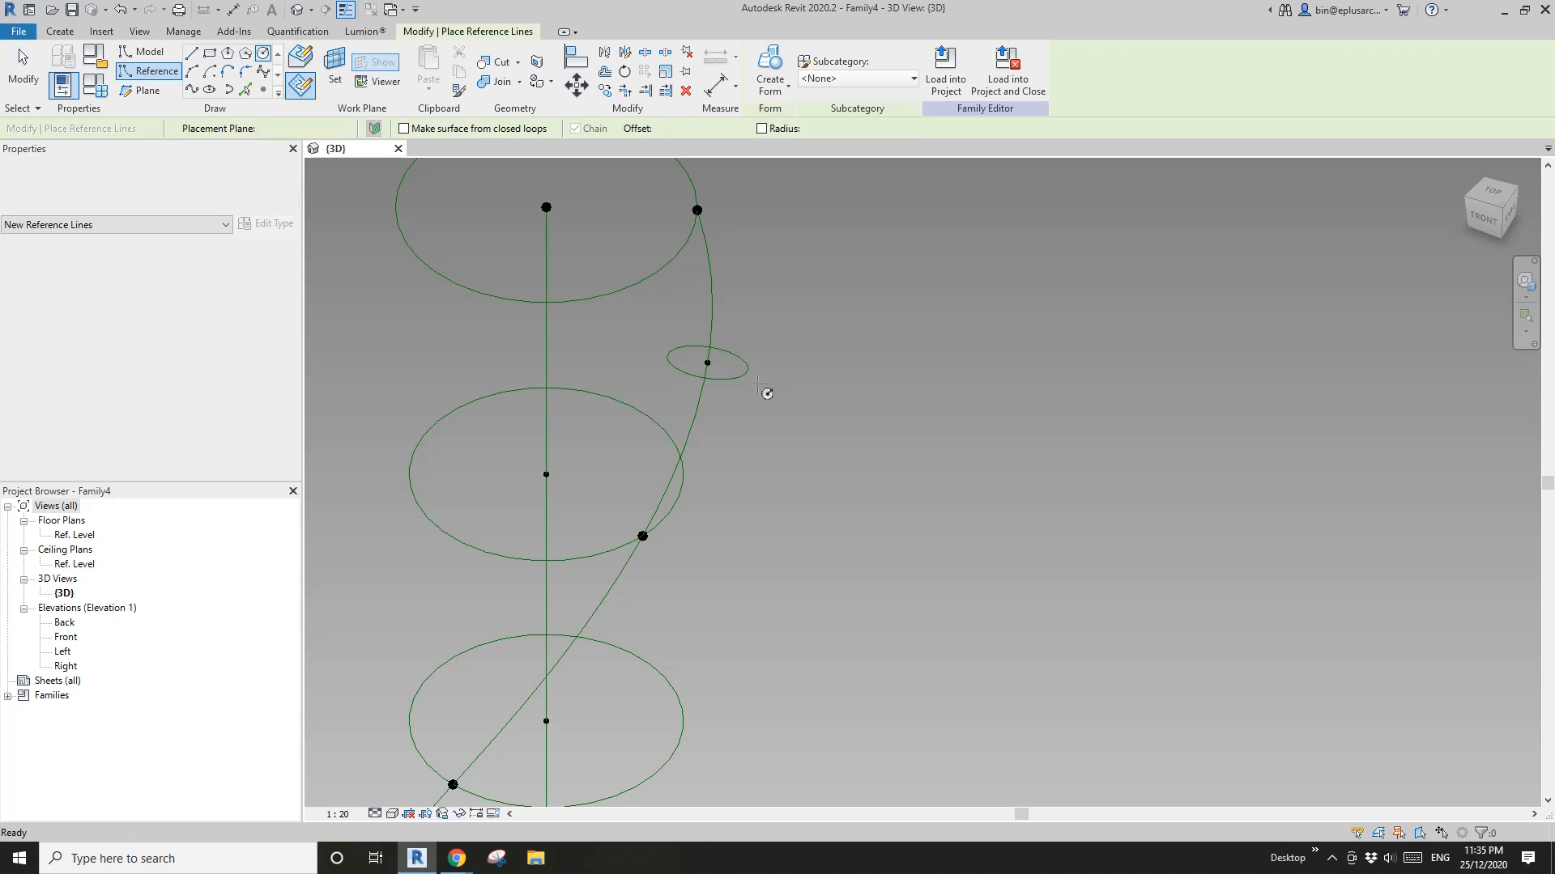
pyautogui.press('Escape')
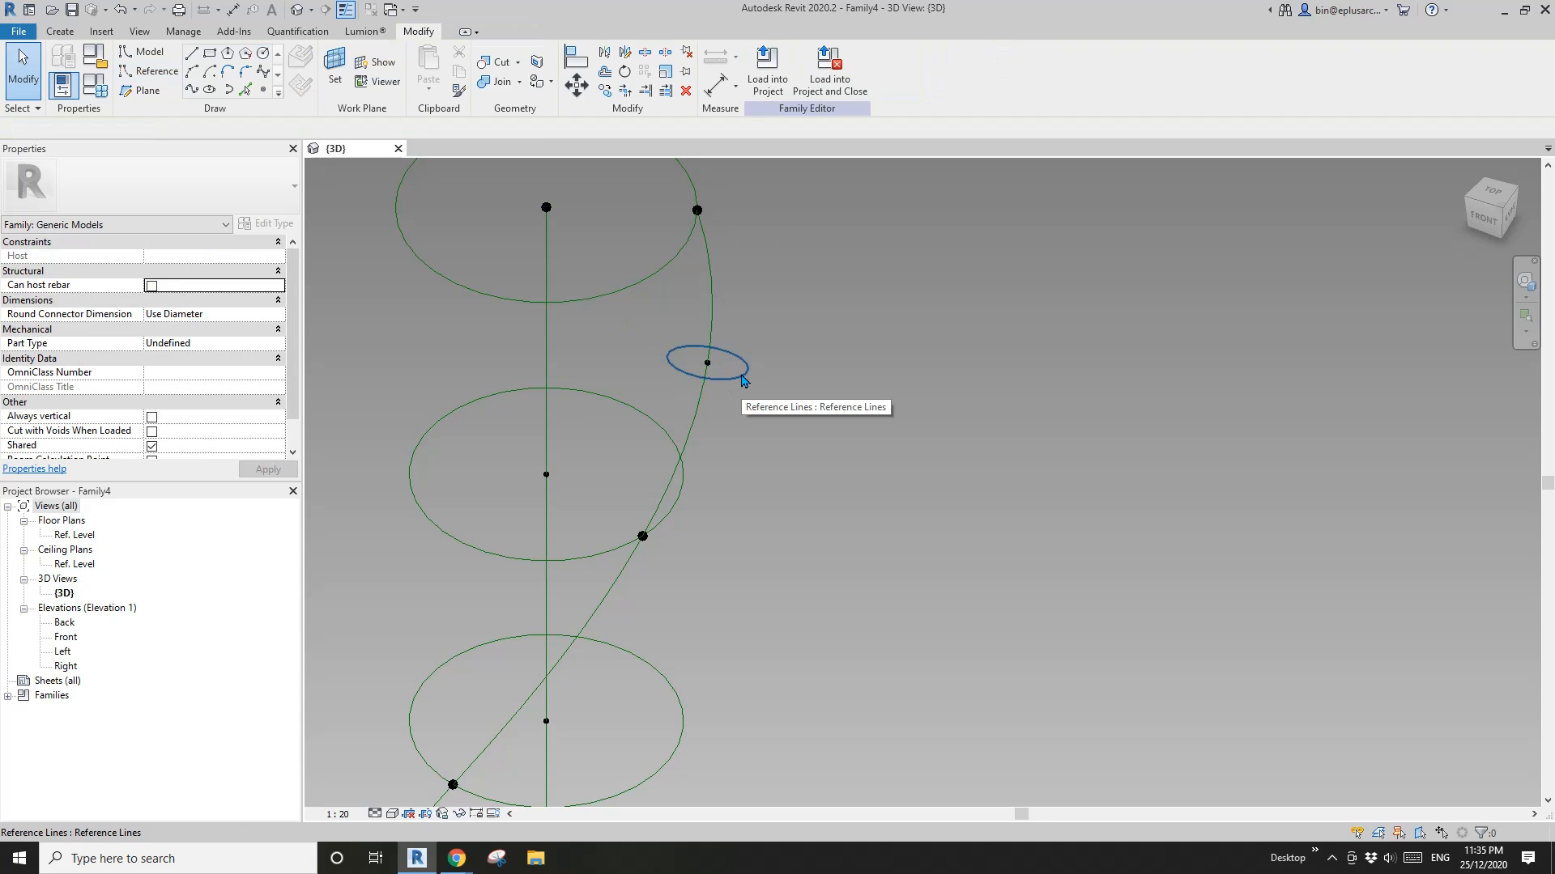
pyautogui.click(744, 380)
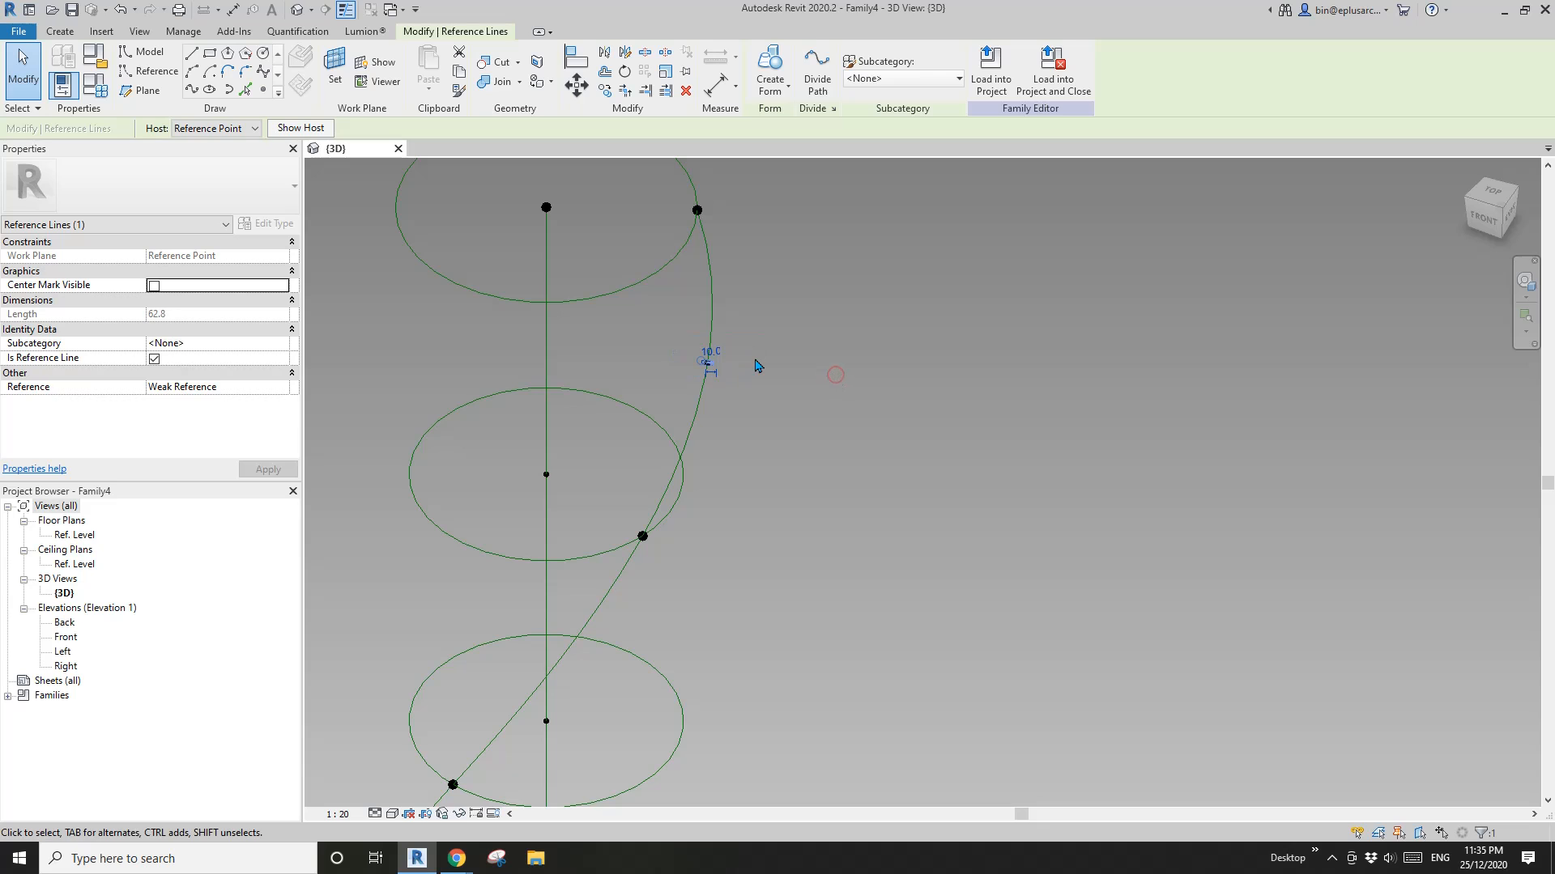
pyautogui.press('Escape')
# Step: Copy the upper spline reference point together with its small circle to an empty spot beside the spline
pyautogui.scroll(3, 702, 379)
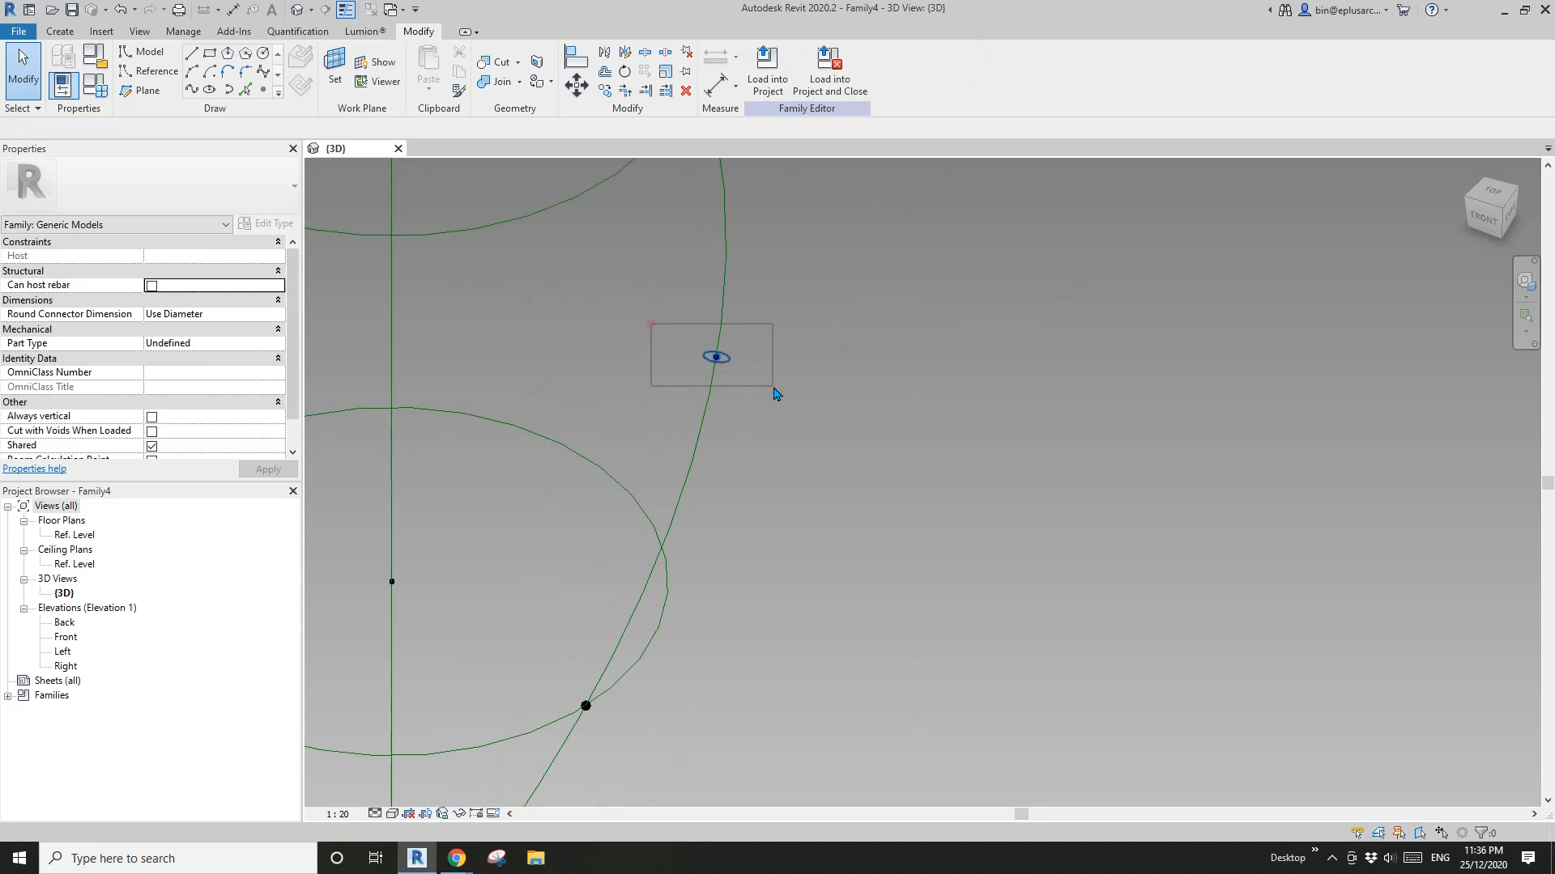
pyautogui.moveTo(772, 388); pyautogui.dragTo(767, 387)
pyautogui.scroll(-4, 761, 385)
pyautogui.press('c')
pyautogui.press('o')
pyautogui.click(751, 374)
pyautogui.moveTo(846, 437); pyautogui.dragTo(786, 414, button='middle')
pyautogui.click(857, 412)
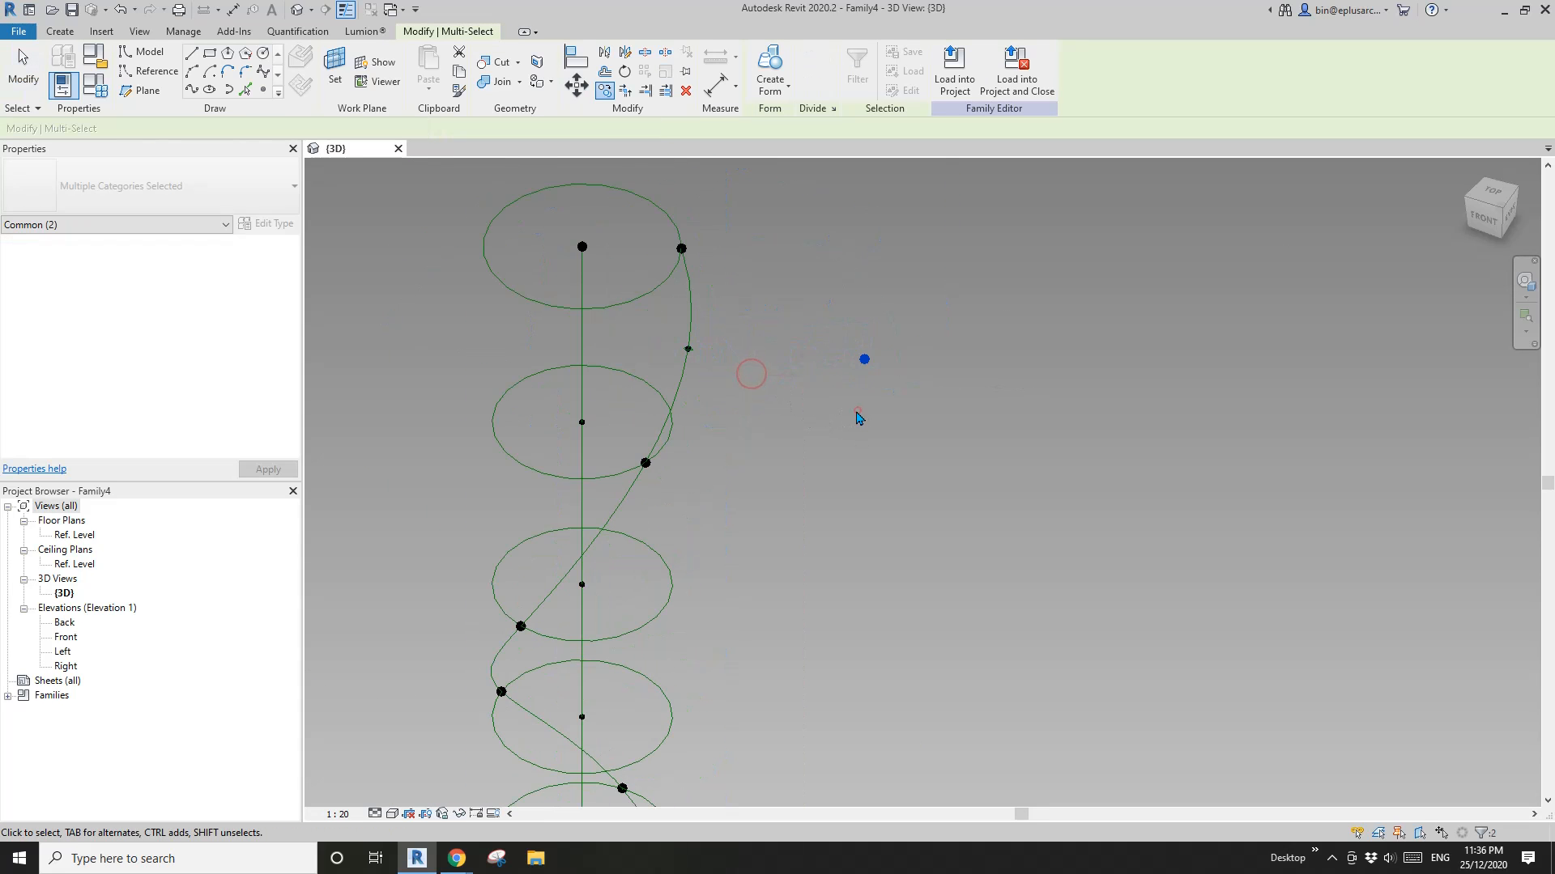
pyautogui.press('Escape')
# Step: Rehost the copied point with its circle onto the winding spline, between the points on the fifth and sixth circles from the top
pyautogui.scroll(-5, 866, 351)
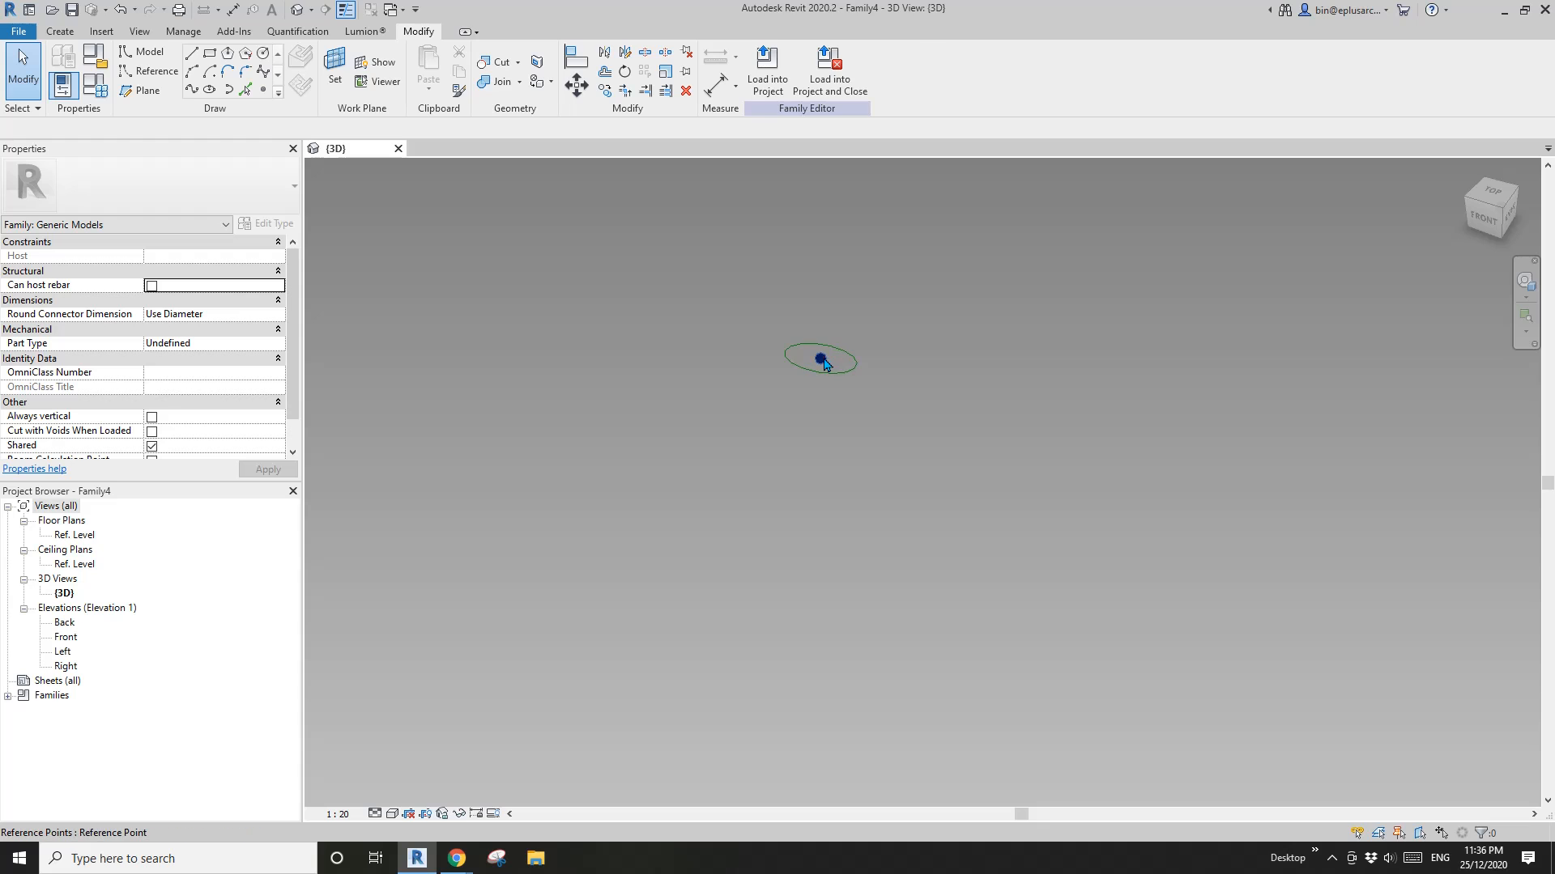
pyautogui.click(822, 361)
pyautogui.scroll(5, 813, 368)
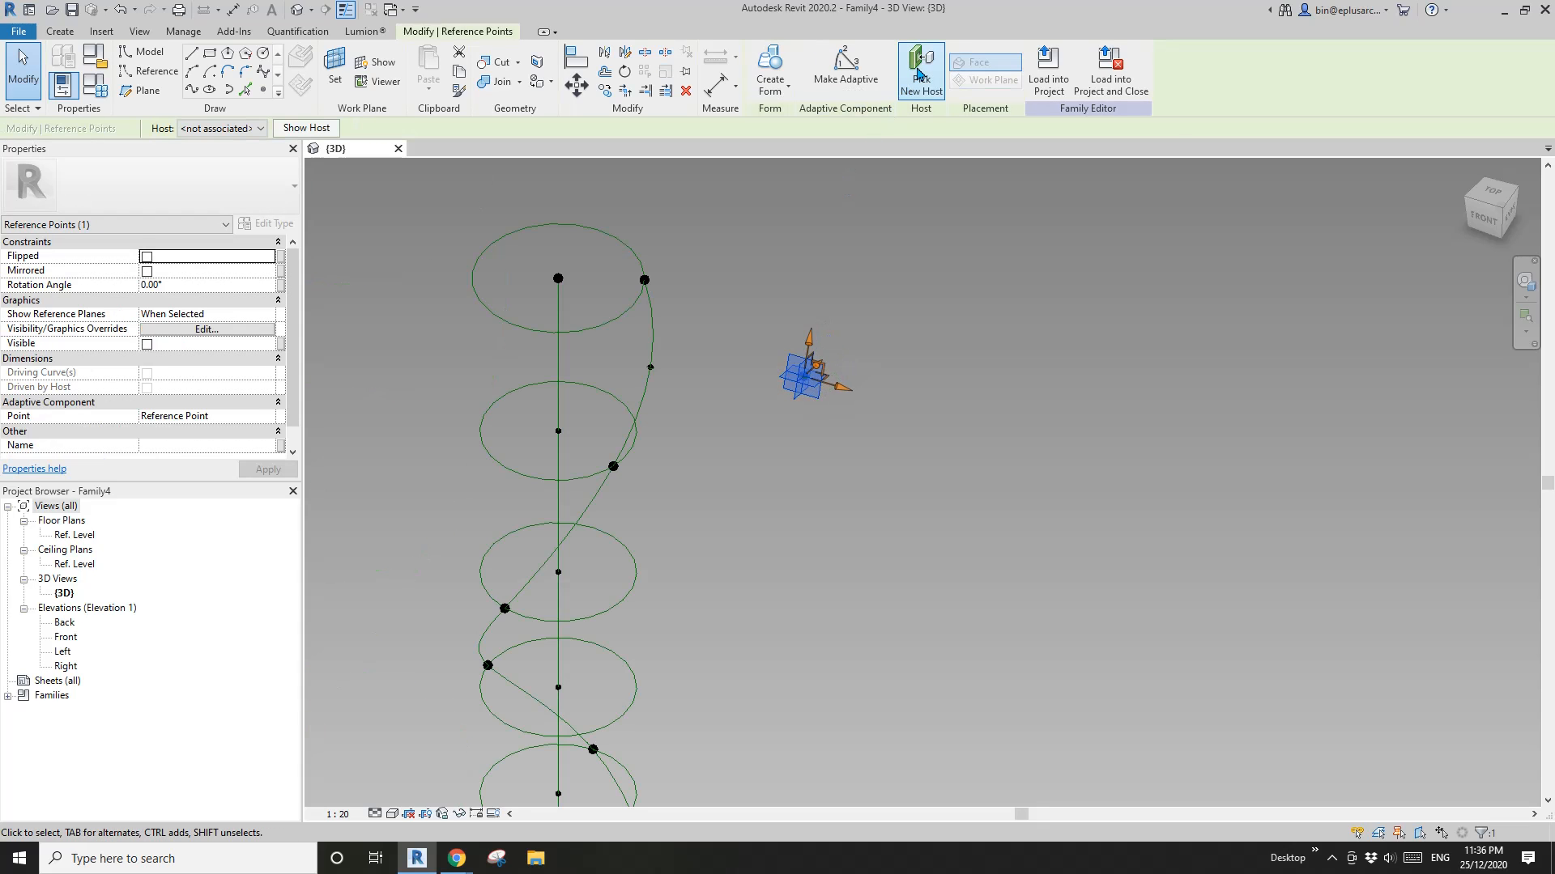
pyautogui.scroll(-2, 638, 614)
pyautogui.moveTo(638, 613); pyautogui.dragTo(657, 403, button='middle')
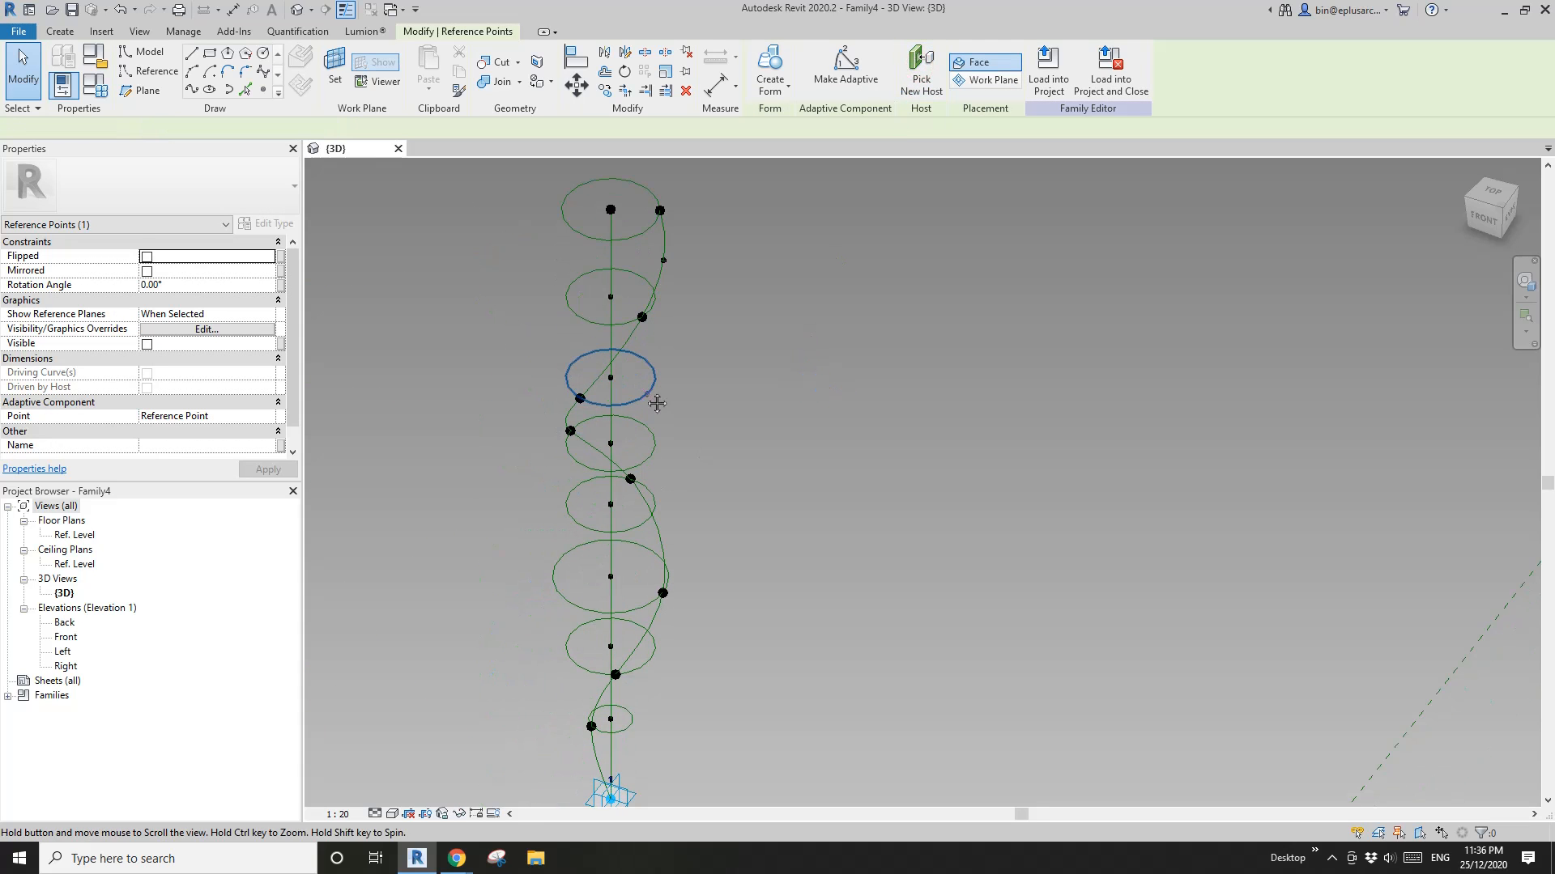
pyautogui.moveTo(674, 511); pyautogui.dragTo(730, 372, button='middle')
pyautogui.scroll(2, 701, 361)
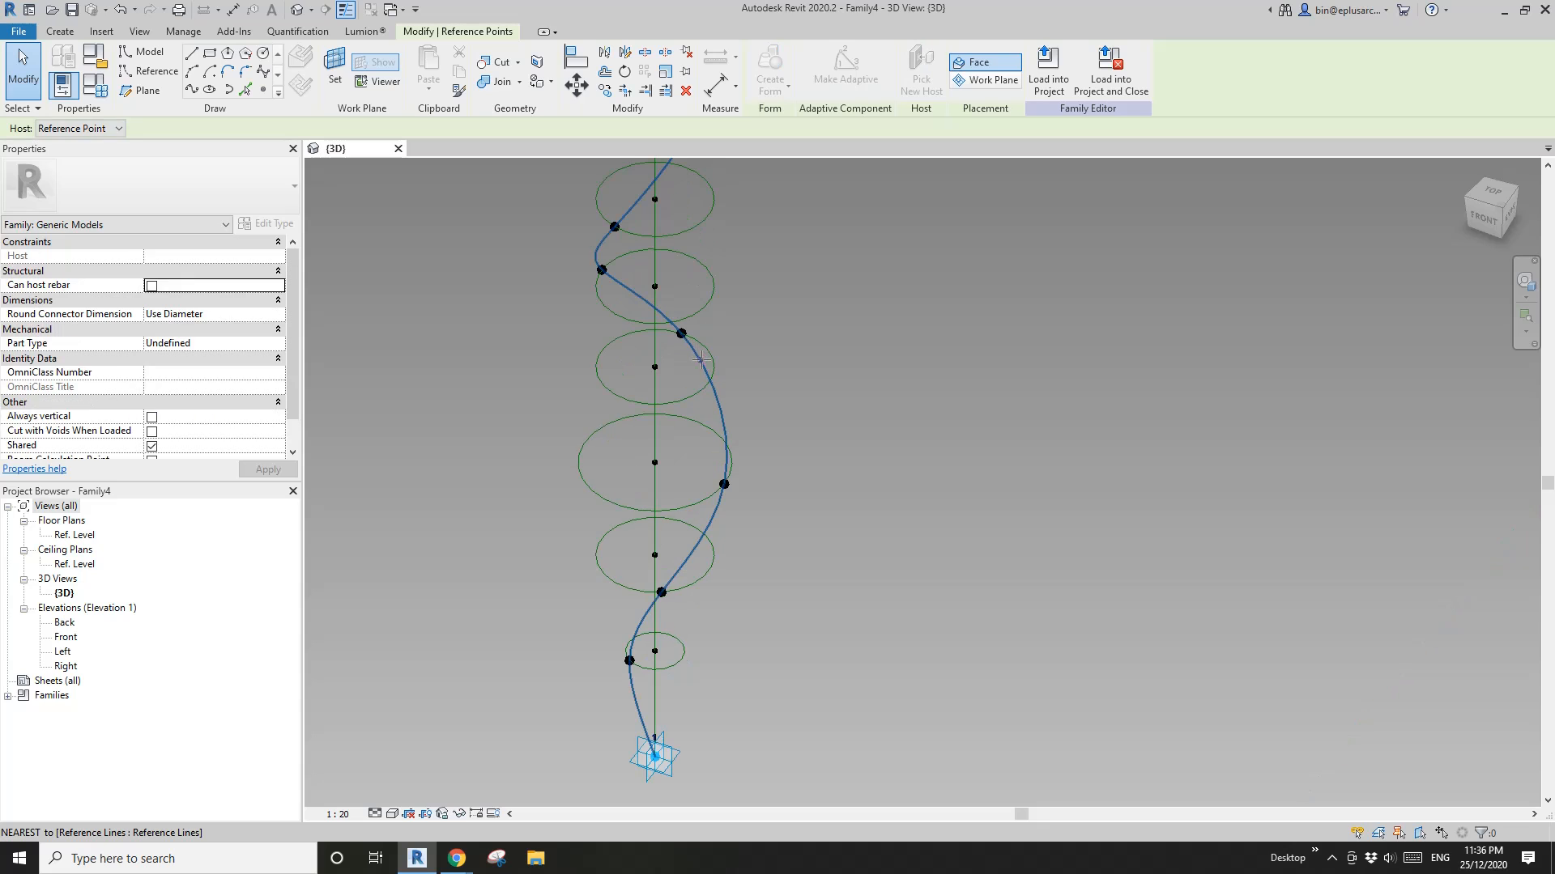
pyautogui.click(720, 409)
# Step: Copy the mid-spline reference point and its small circle to an empty spot beside the spline
pyautogui.scroll(5, 728, 485)
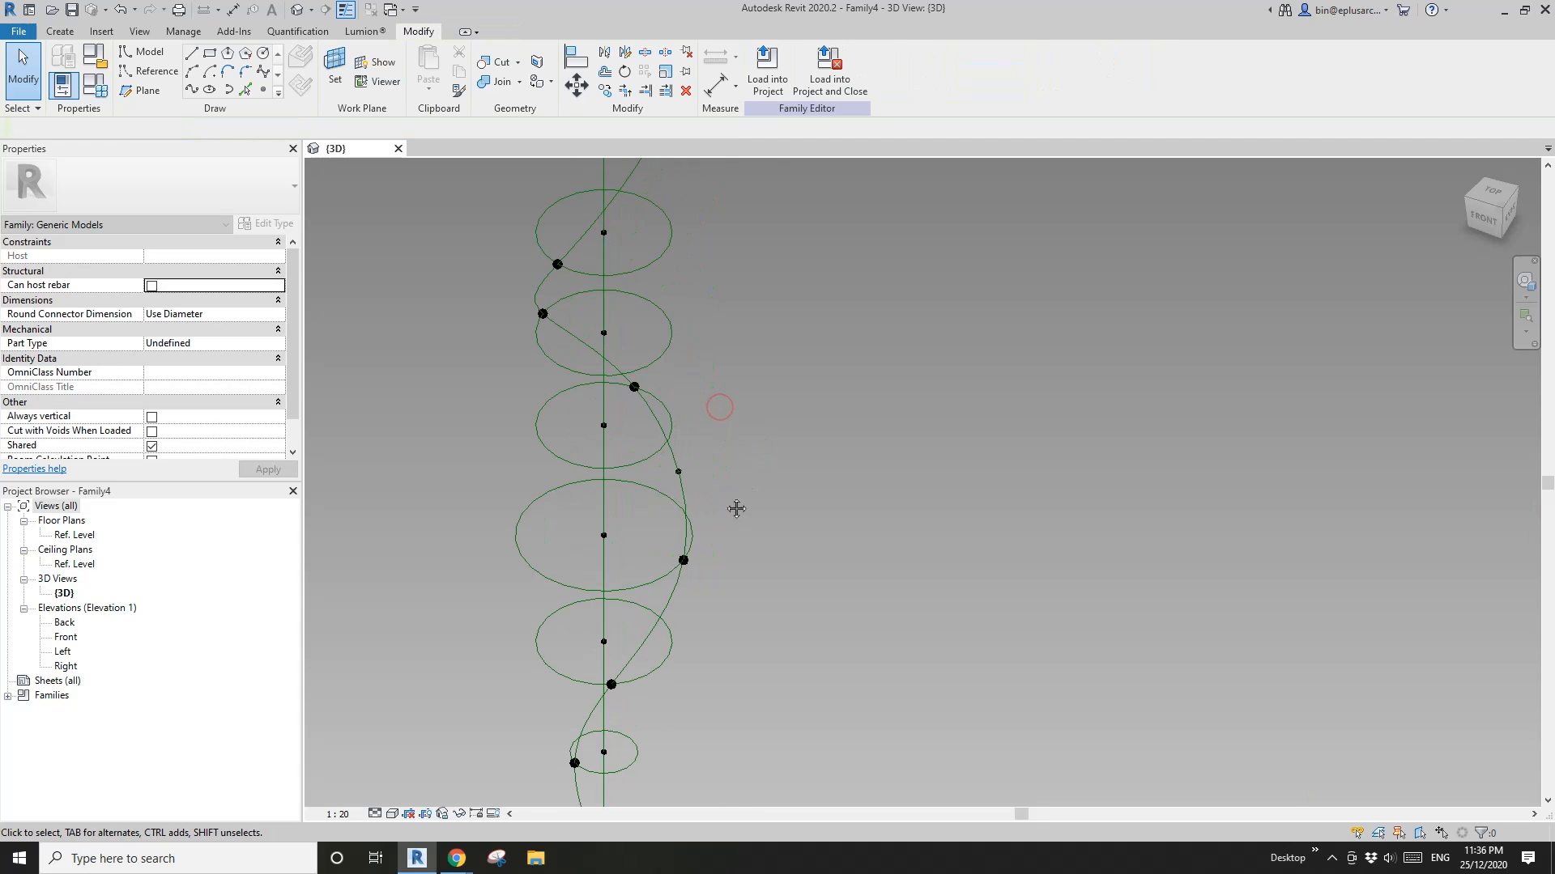
pyautogui.moveTo(623, 439); pyautogui.dragTo(696, 487)
pyautogui.press('c')
pyautogui.press('o')
pyautogui.click(676, 469)
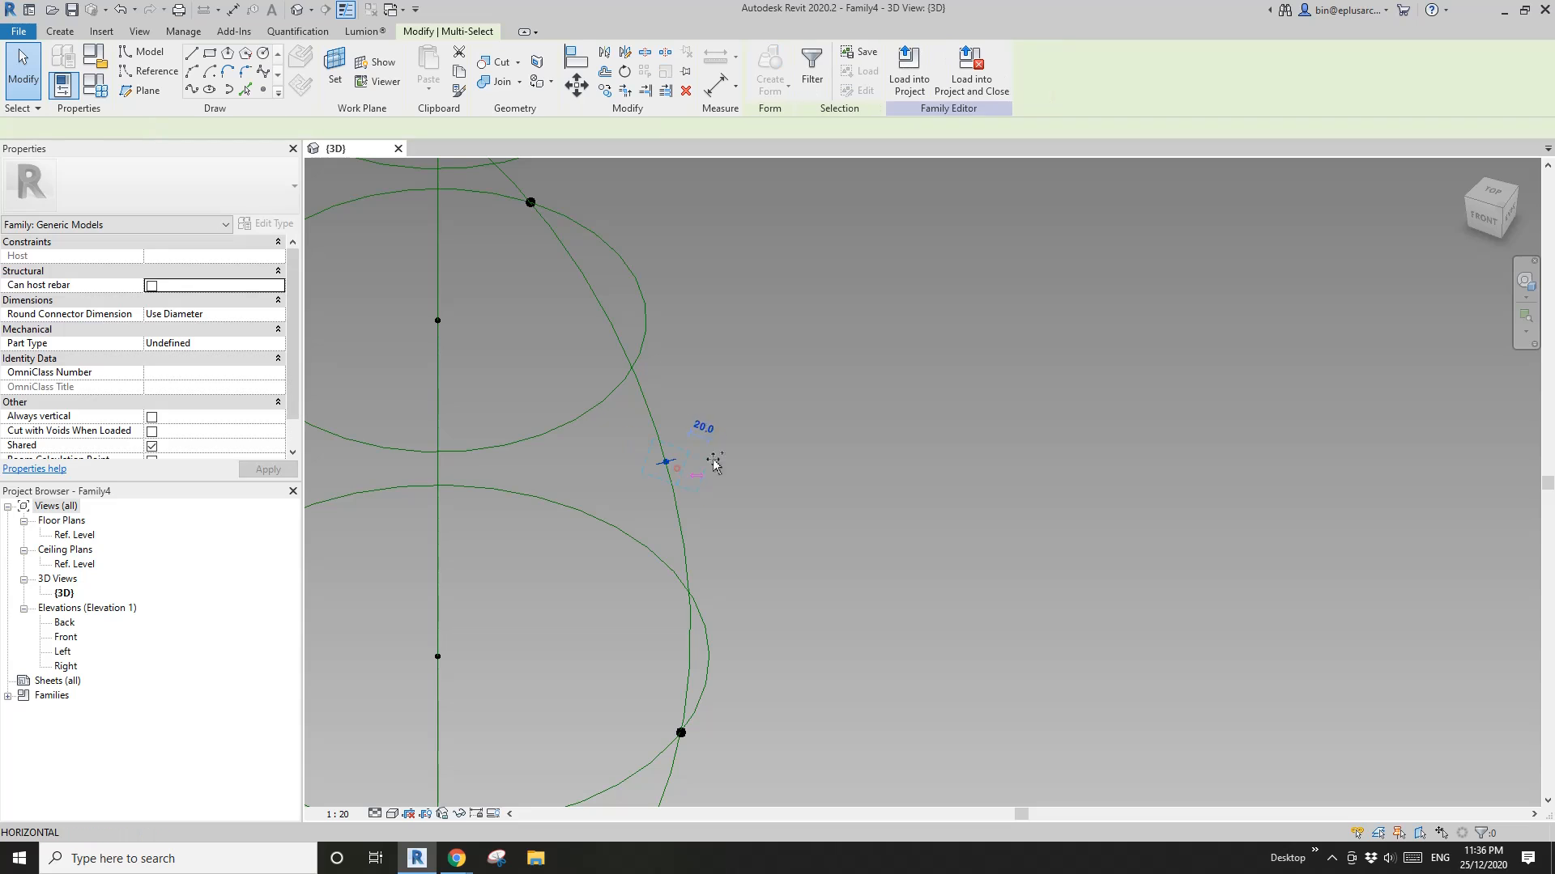
pyautogui.click(784, 445)
# Step: Rehost the second copied point with its circle onto the spline's lower end, just above the adaptive point
pyautogui.scroll(4, 707, 468)
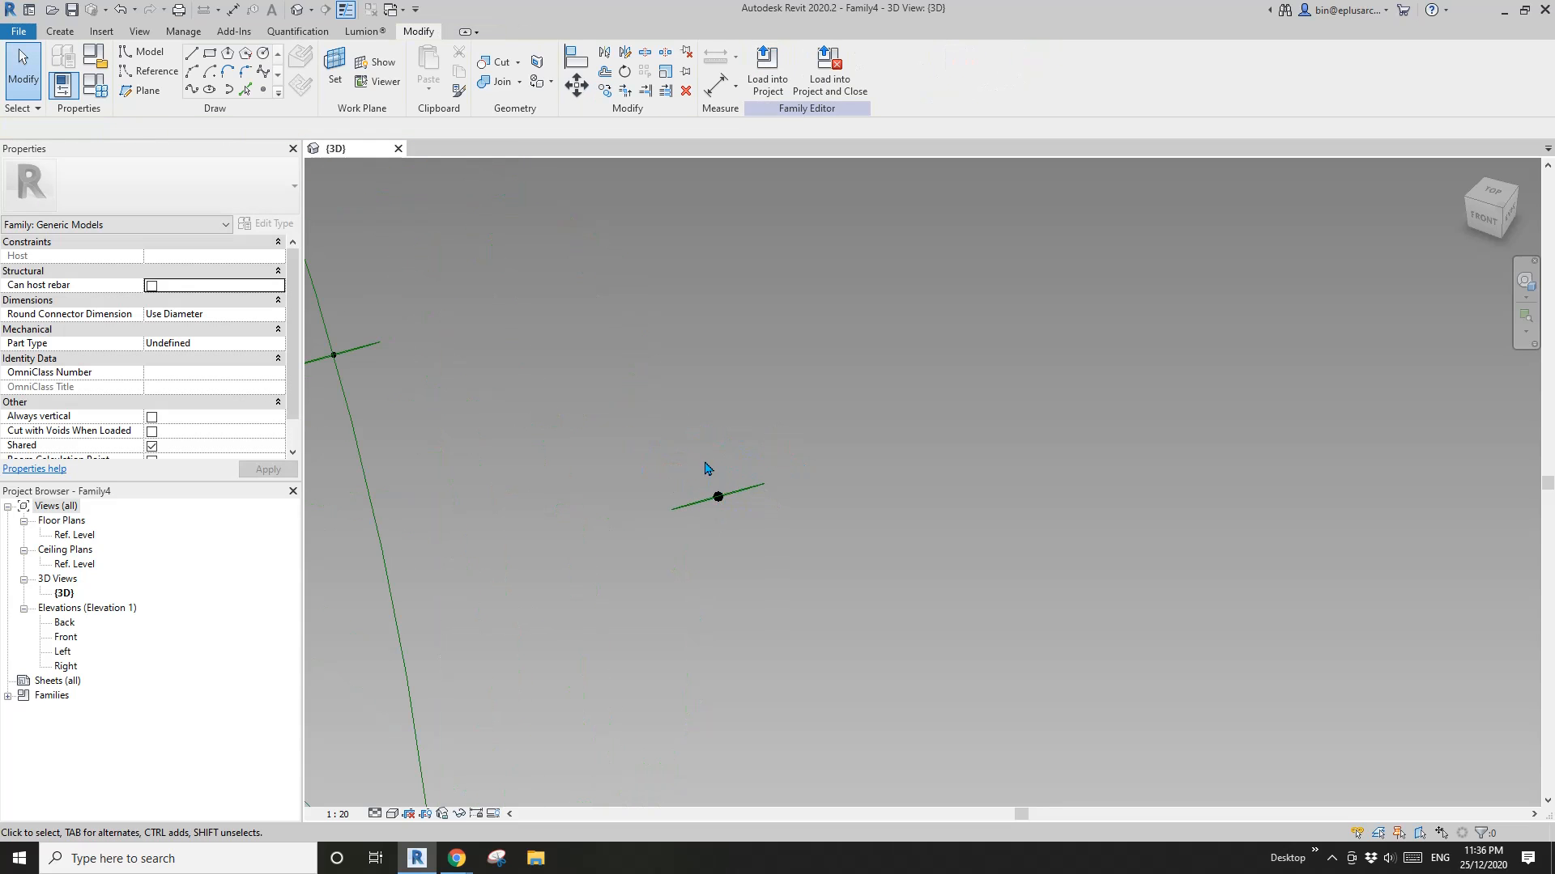
pyautogui.scroll(-6, 729, 424)
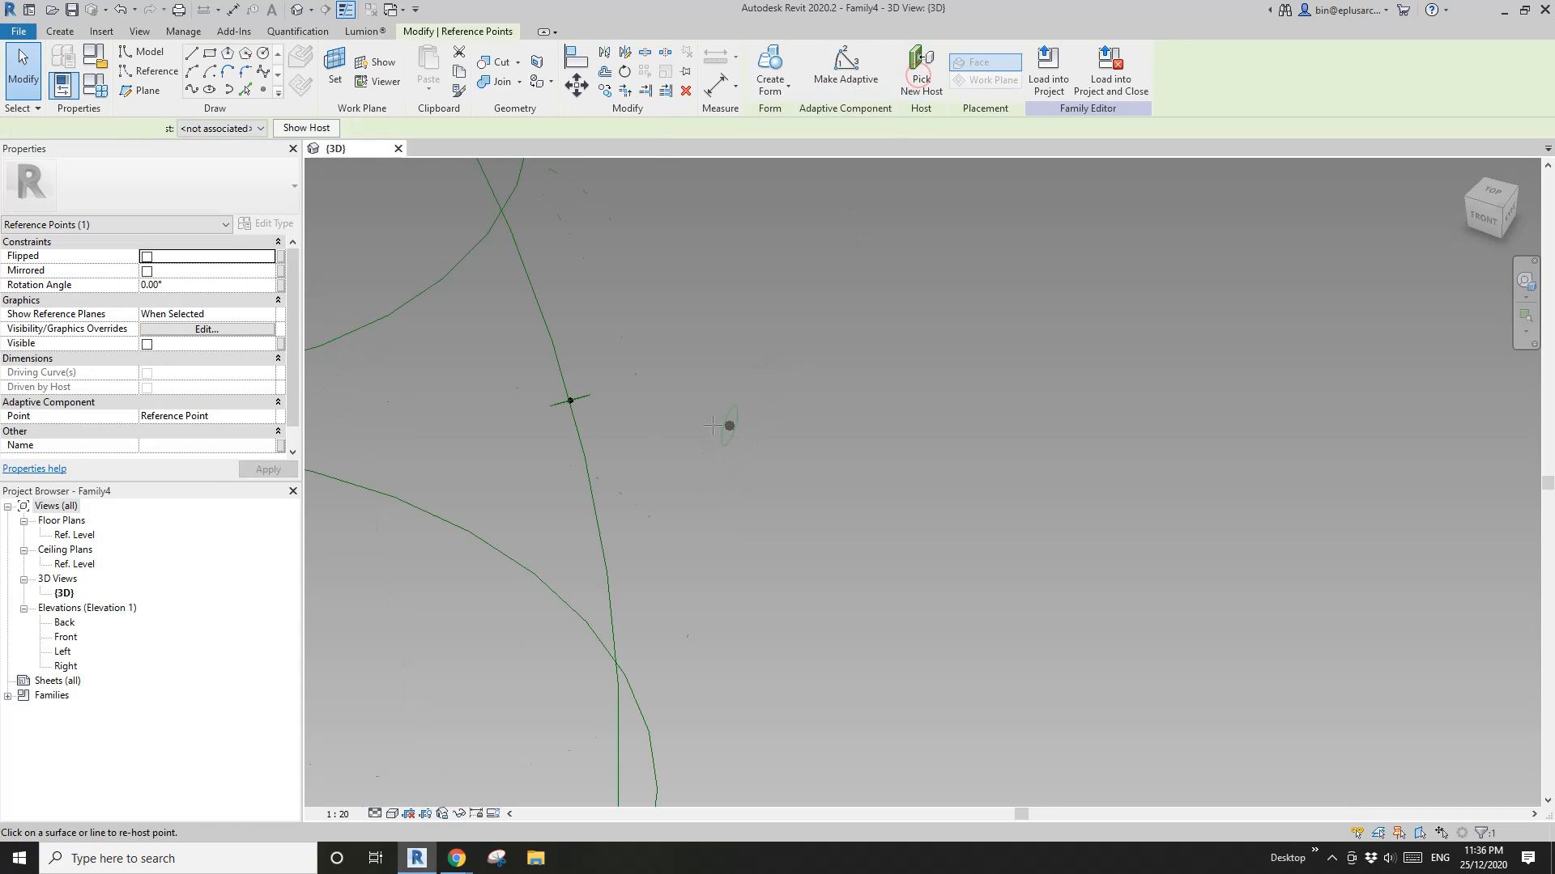
pyautogui.moveTo(697, 494); pyautogui.dragTo(763, 235, button='middle')
pyautogui.moveTo(592, 690); pyautogui.dragTo(652, 387, button='middle')
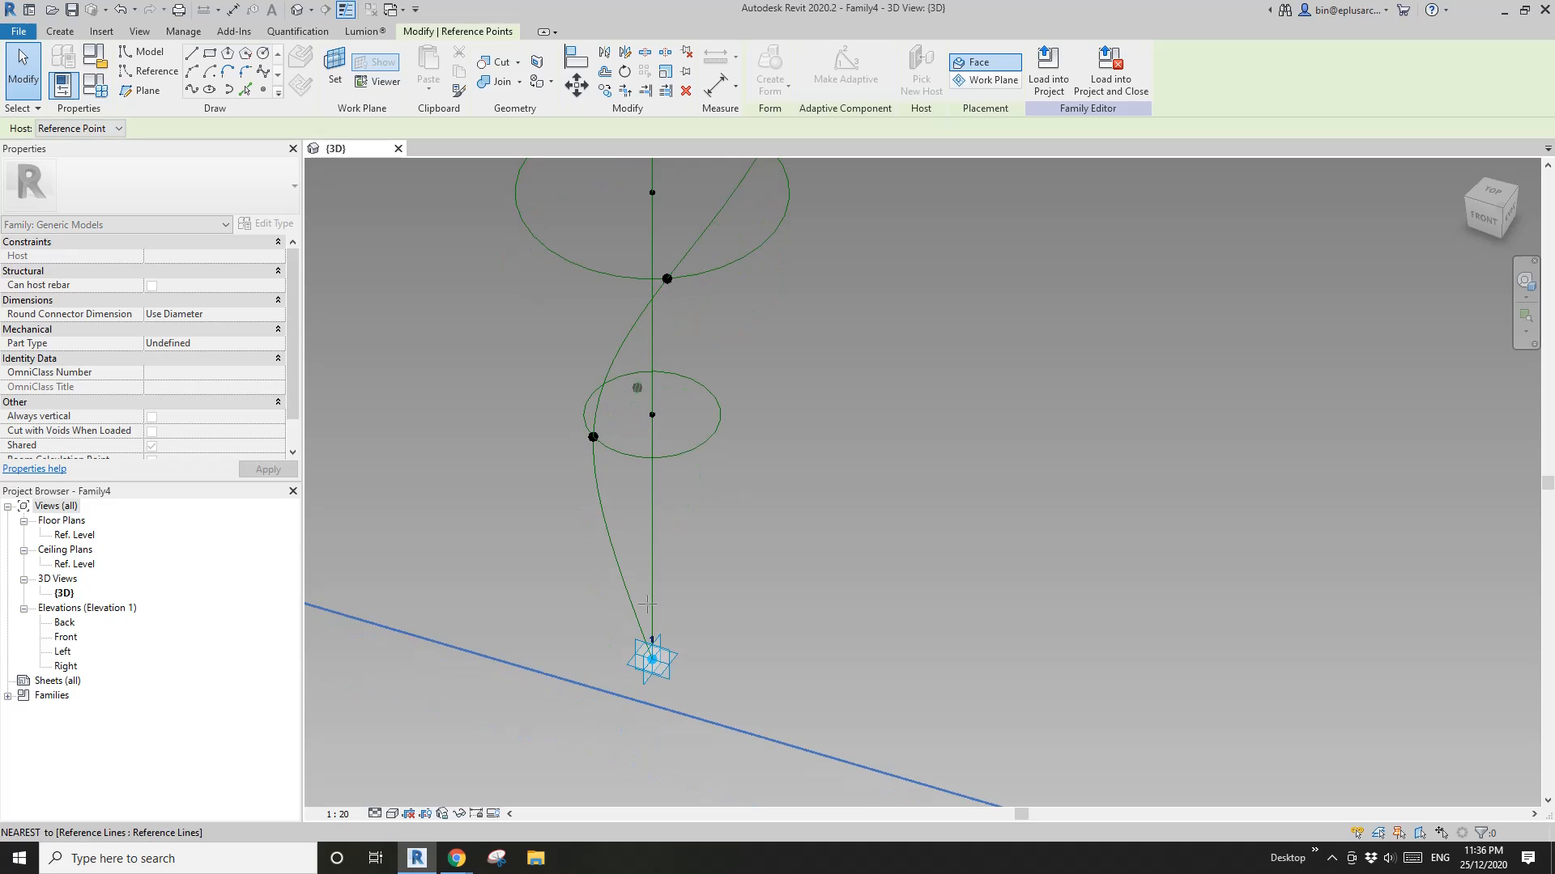
pyautogui.click(630, 601)
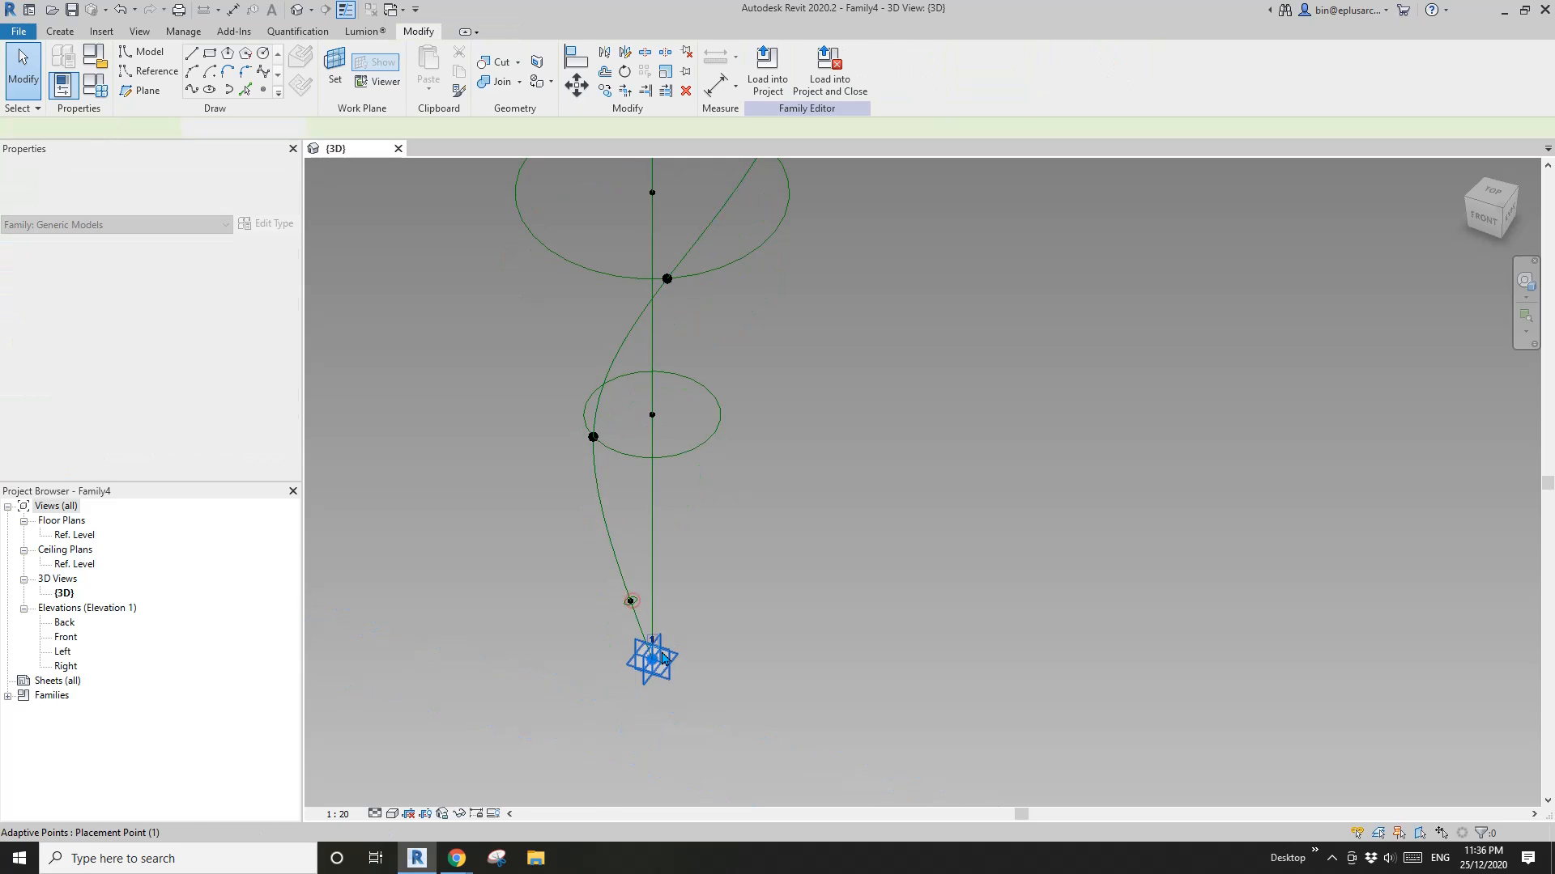
# Step: Try a radius of 200 for the circle hosted near the spline's lower end
pyautogui.scroll(5, 627, 600)
pyautogui.click(648, 613)
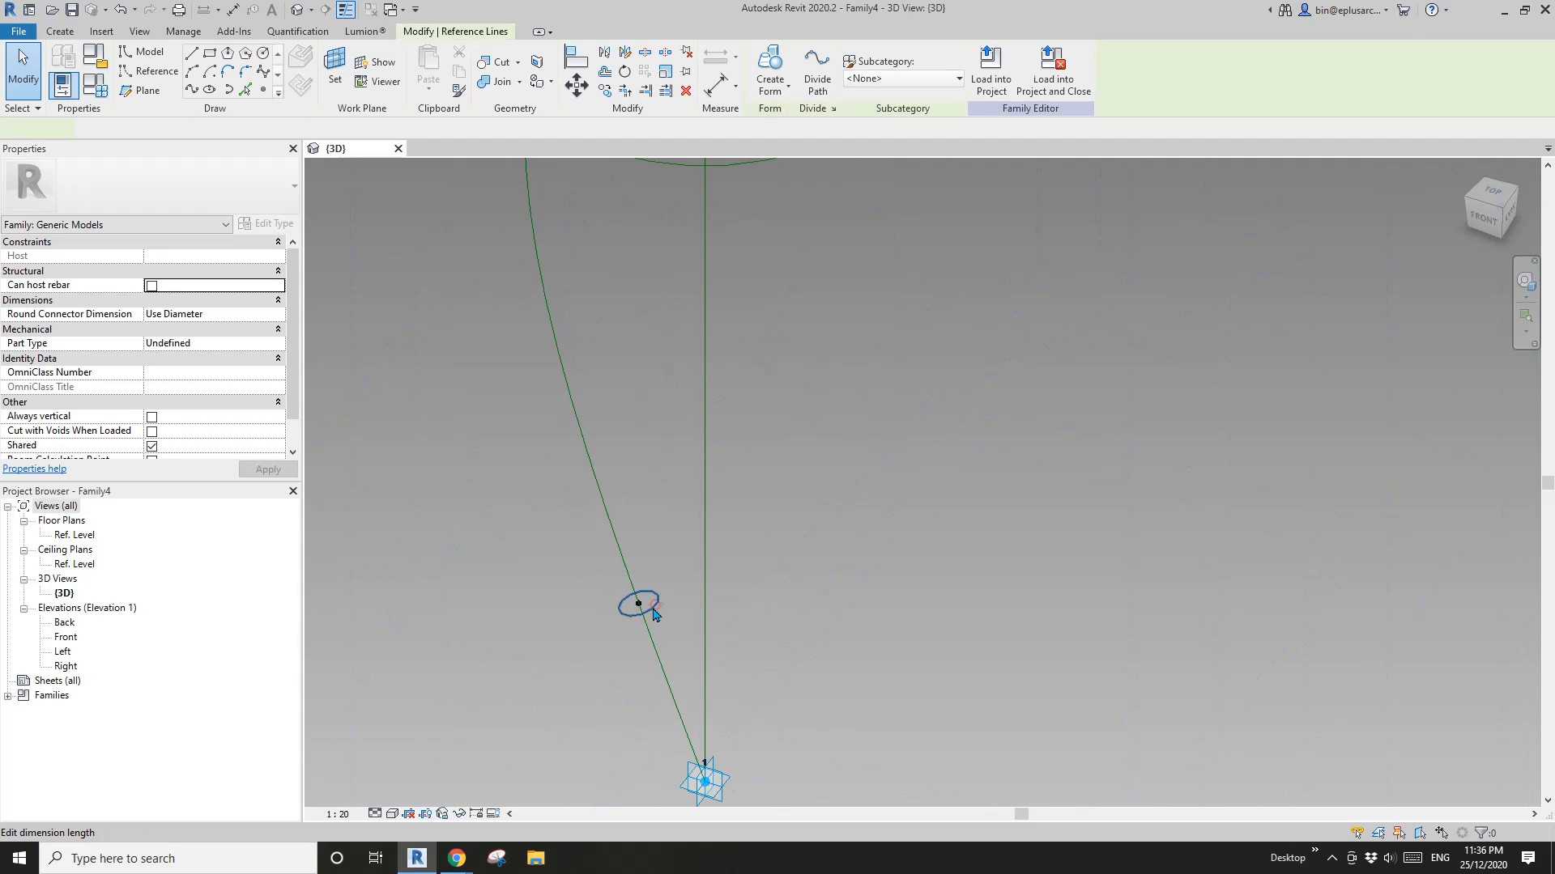
pyautogui.click(637, 603)
pyautogui.moveTo(719, 626); pyautogui.dragTo(660, 614, button='middle')
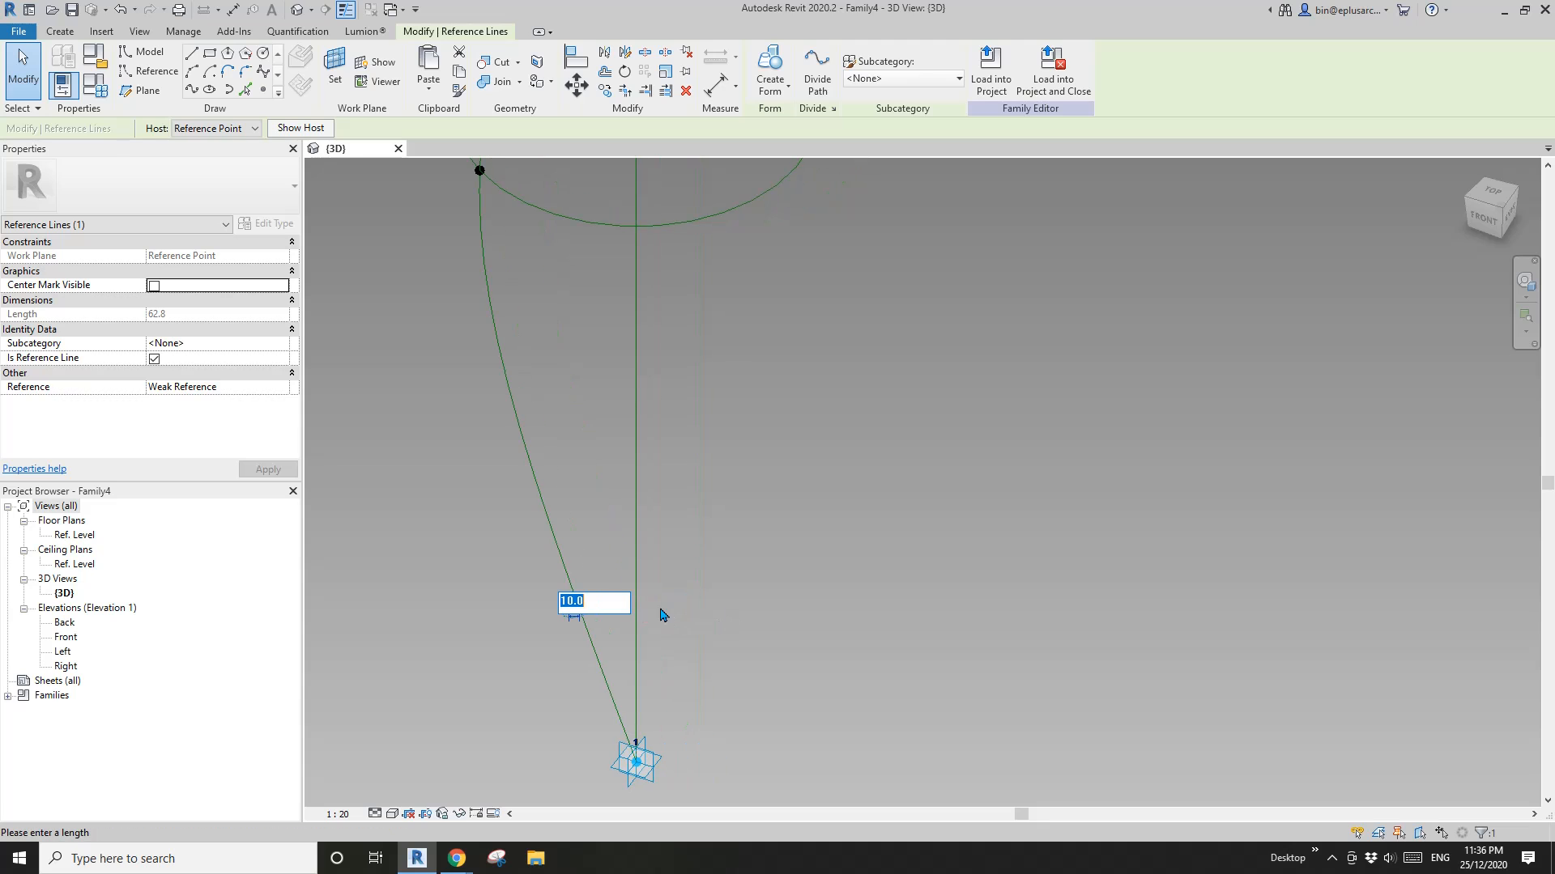
pyautogui.write('200')
pyautogui.press('Return')
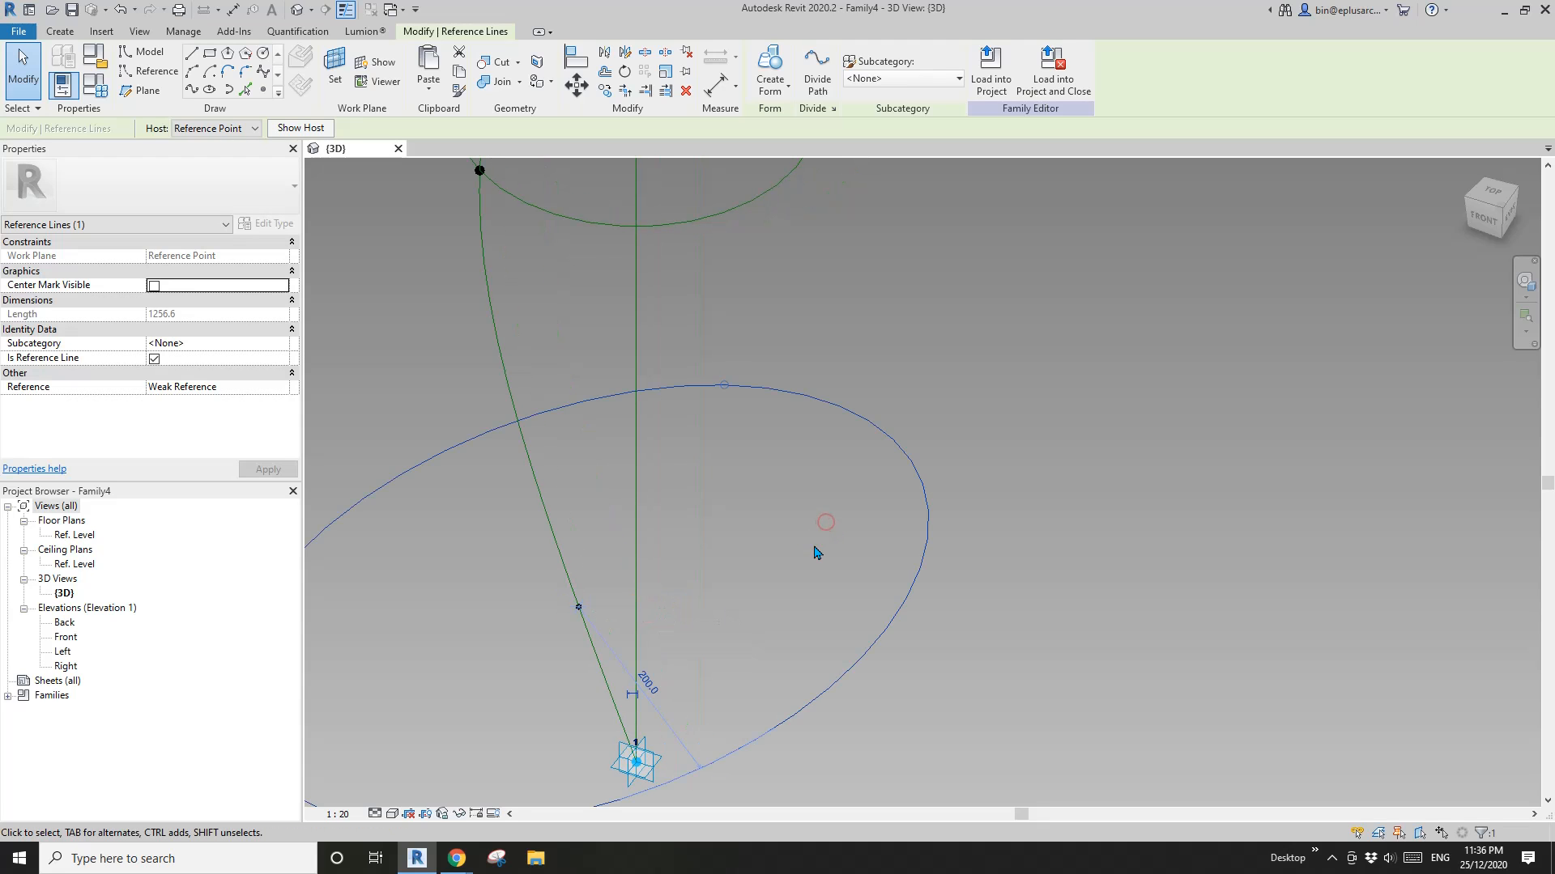
# Step: Set the radius of the circle near the spline's lower end to 100
pyautogui.scroll(-3, 812, 561)
pyautogui.click(773, 592)
pyautogui.write('1')
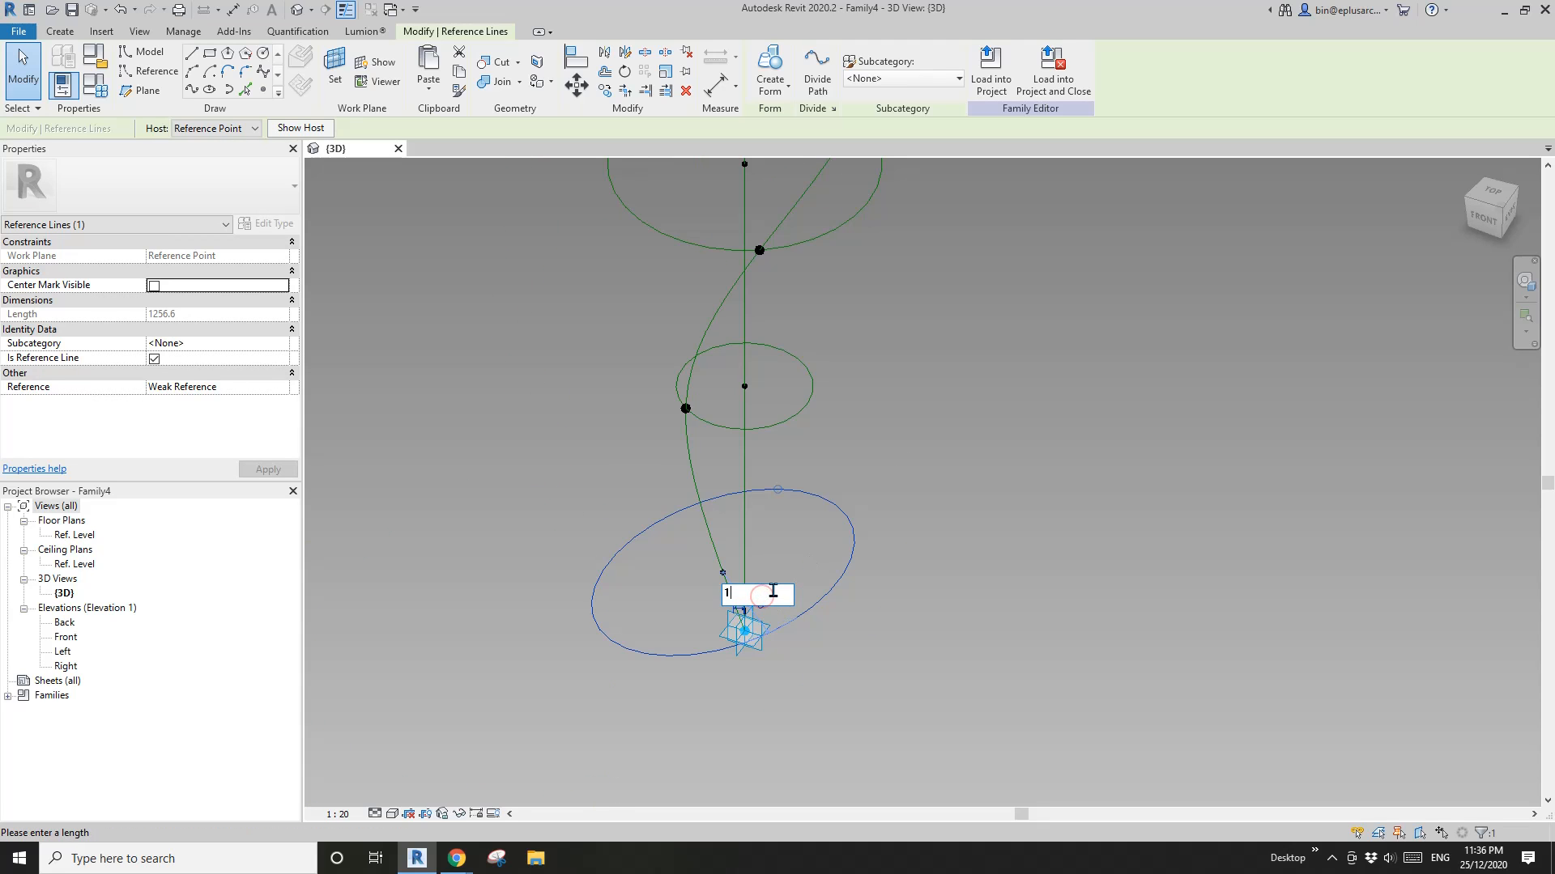
pyautogui.write('00')
pyautogui.press('Return')
pyautogui.click(976, 507)
# Step: Set the normalized curve parameter of the lowest circle's host point to 0 so it sits at the spline's start
pyautogui.scroll(1, 733, 564)
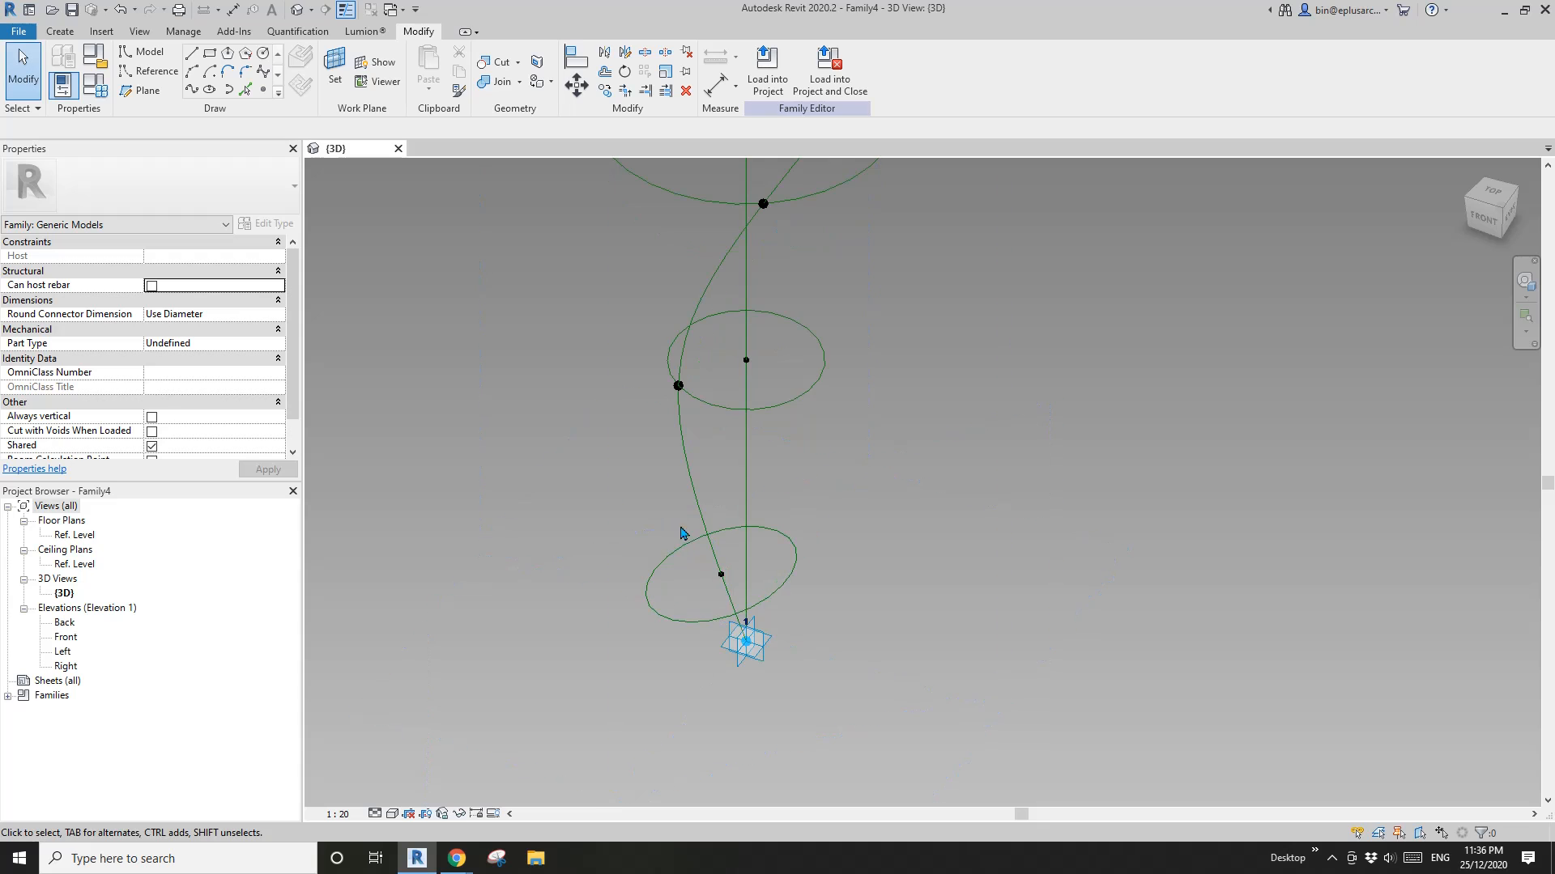
pyautogui.moveTo(745, 614); pyautogui.dragTo(744, 615)
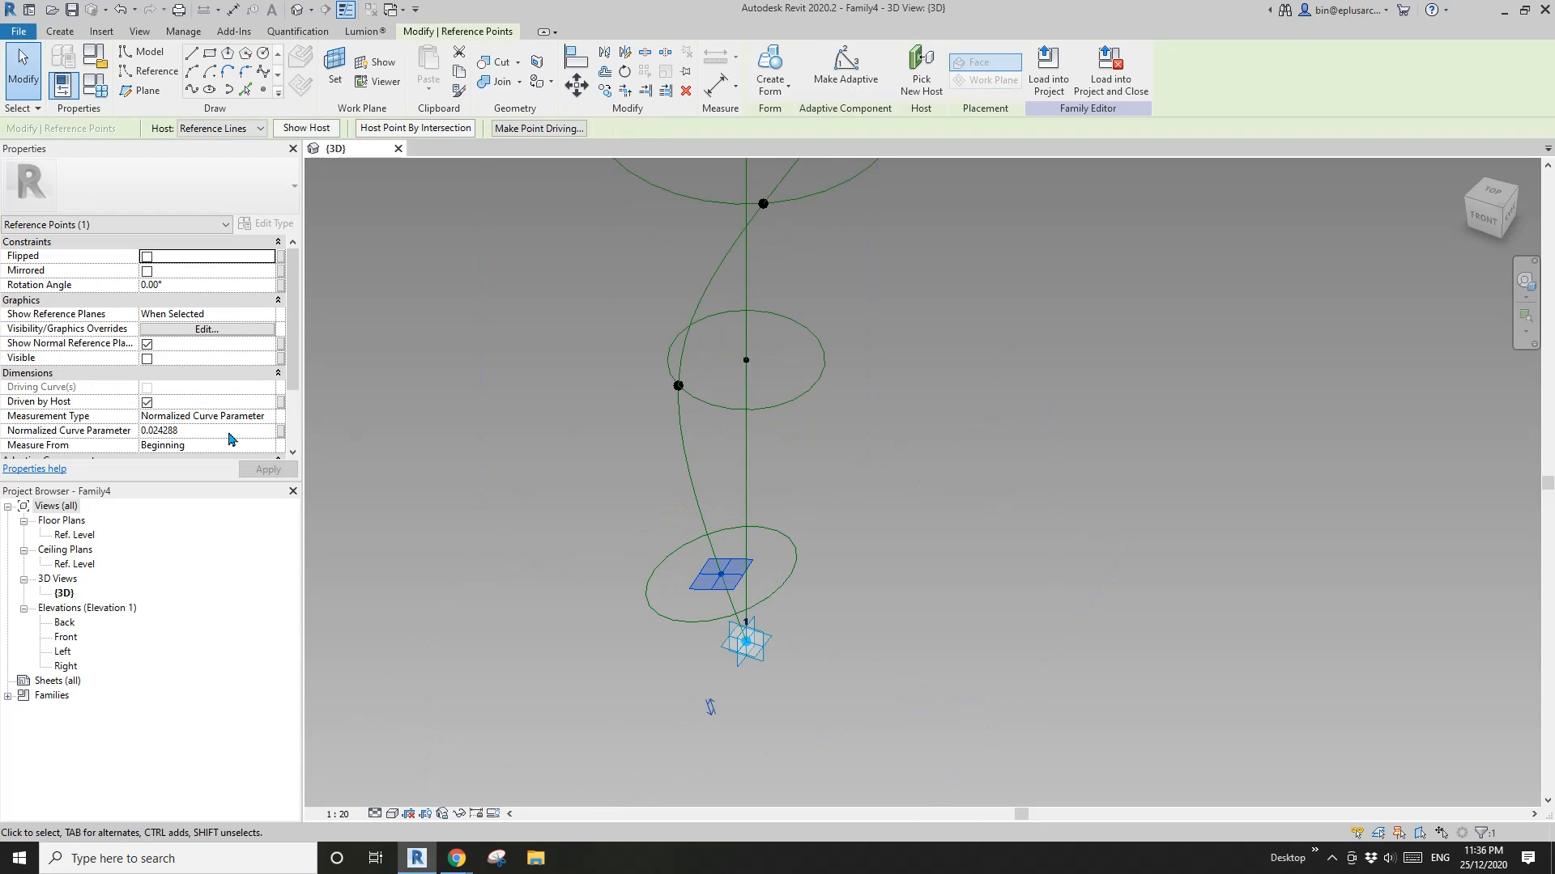
pyautogui.click(207, 430)
pyautogui.scroll(-3, 717, 380)
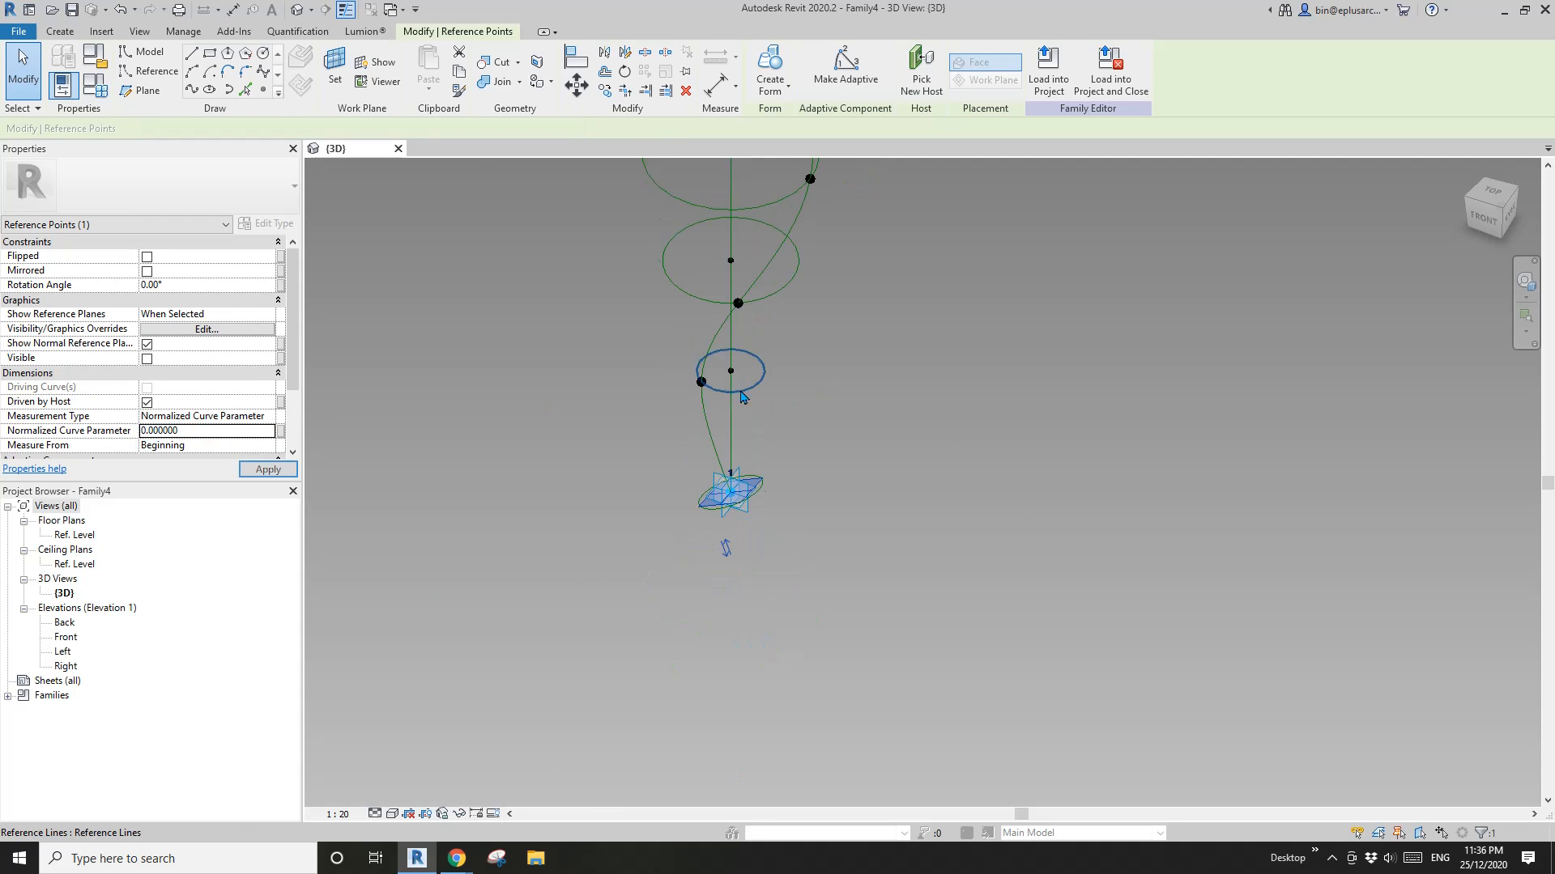
# Step: Set the radius of the small circle hosted midway along the spline to 50
pyautogui.moveTo(796, 247); pyautogui.dragTo(753, 500, button='middle')
pyautogui.scroll(1, 761, 510)
pyautogui.moveTo(765, 299); pyautogui.dragTo(766, 494, button='middle')
pyautogui.press('Tab')
pyautogui.scroll(7, 764, 493)
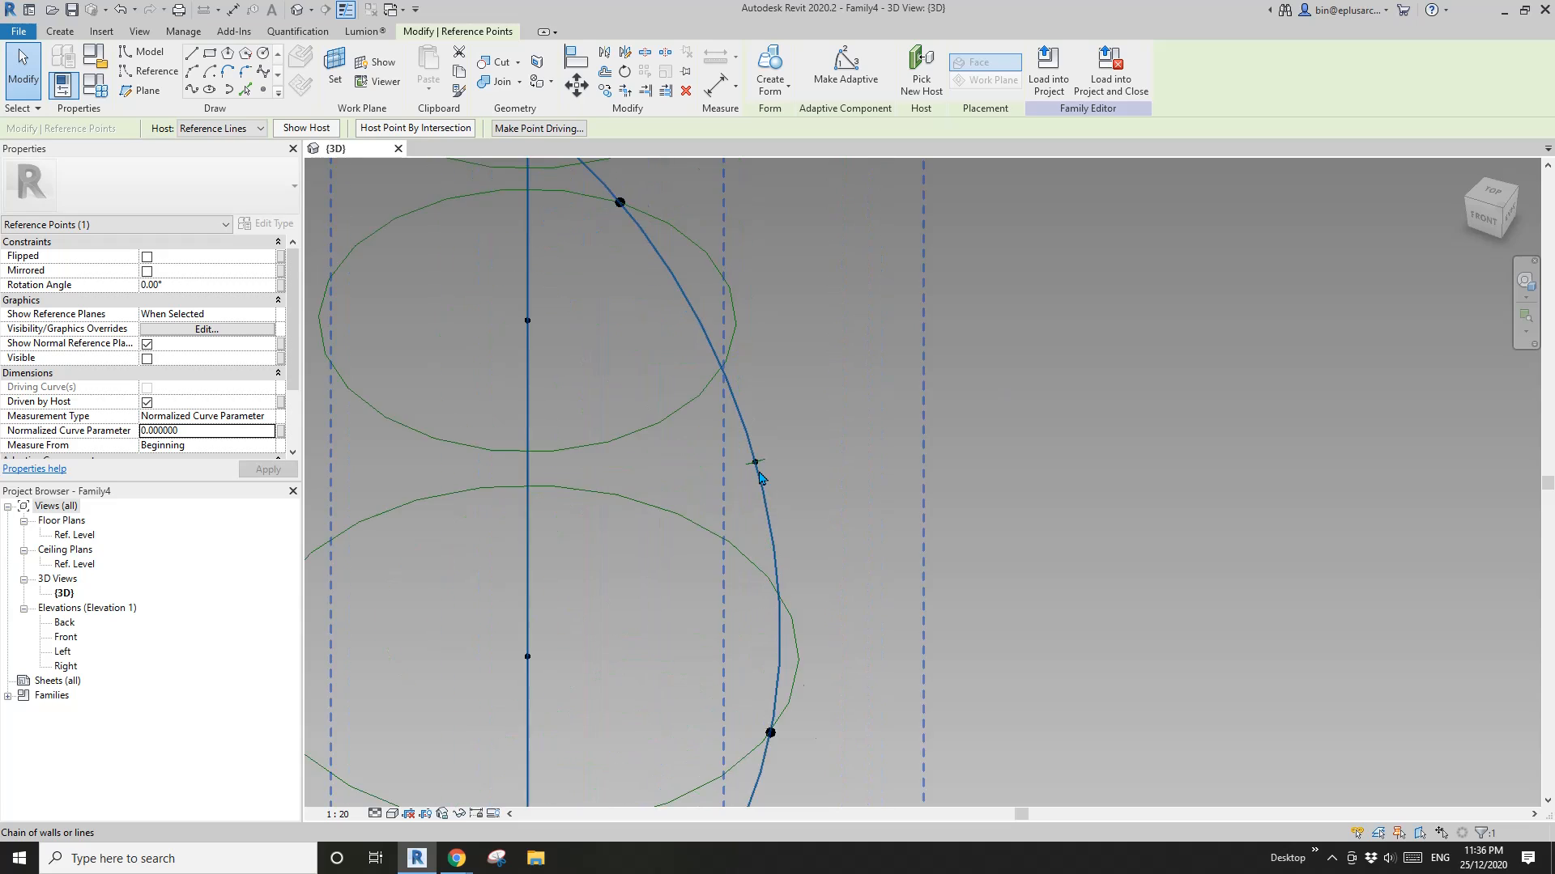
pyautogui.click(725, 423)
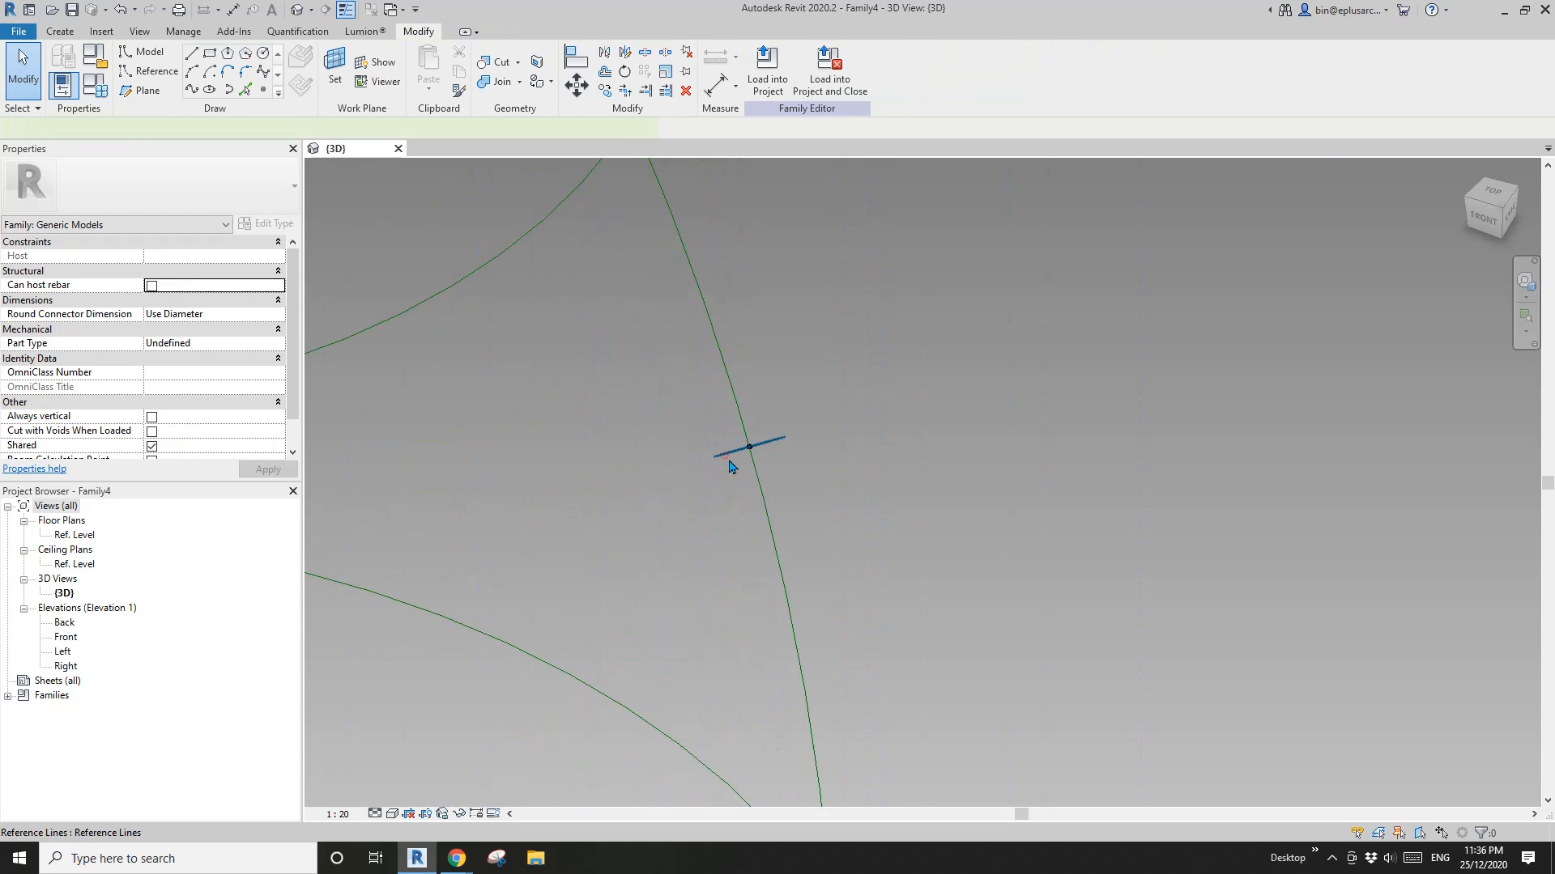
pyautogui.click(730, 467)
pyautogui.click(767, 433)
pyautogui.write('5')
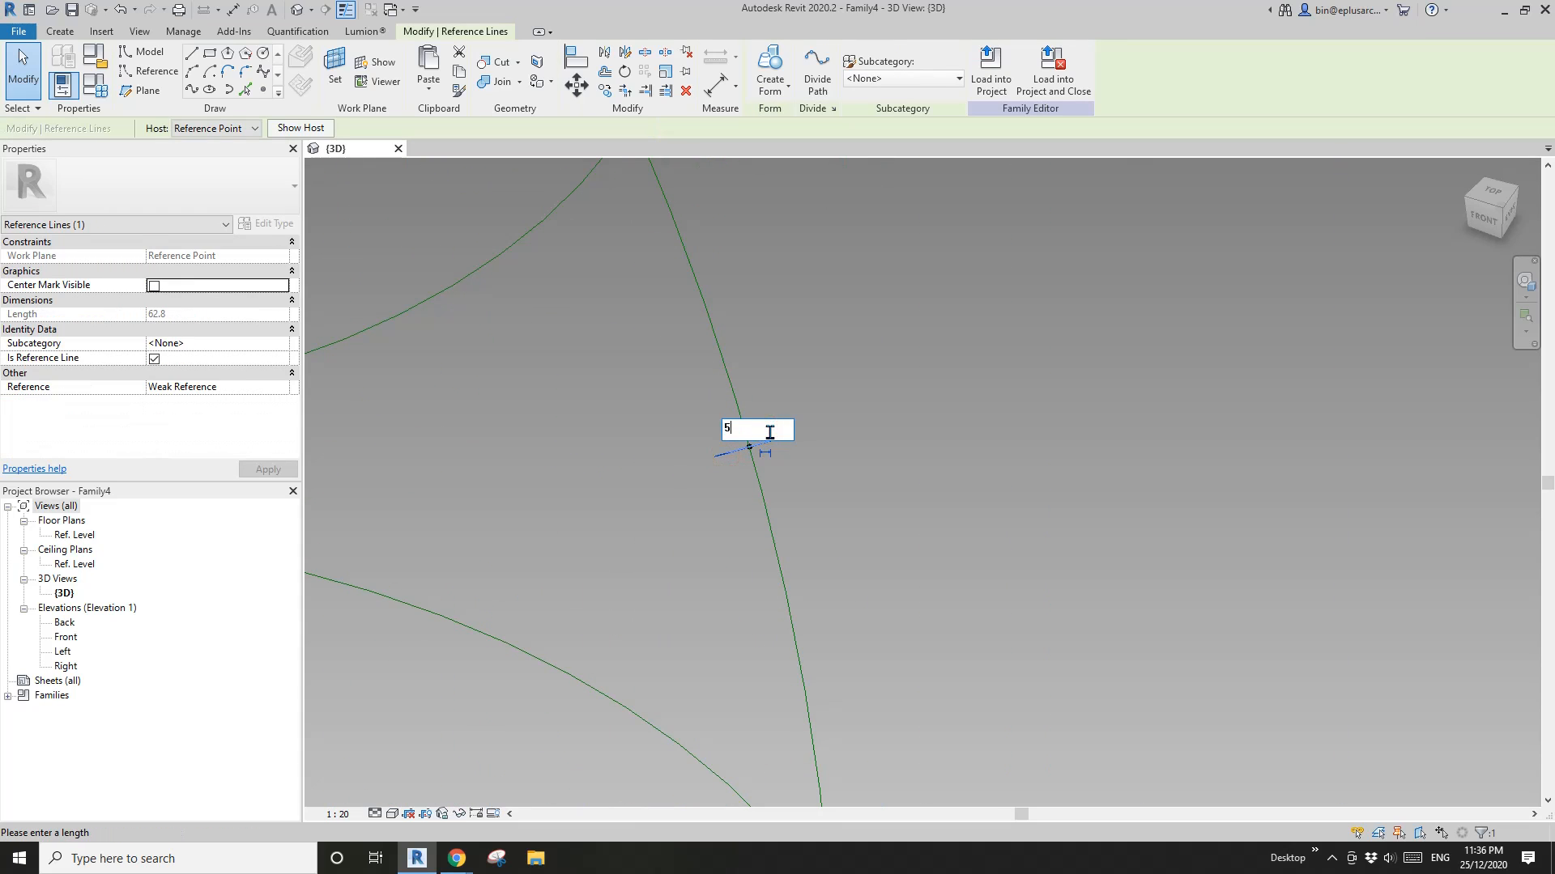
pyautogui.write('0')
pyautogui.press('Return')
# Step: Set the normalized curve parameter of the middle circle's host point to 0.5
pyautogui.moveTo(727, 440); pyautogui.dragTo(796, 492)
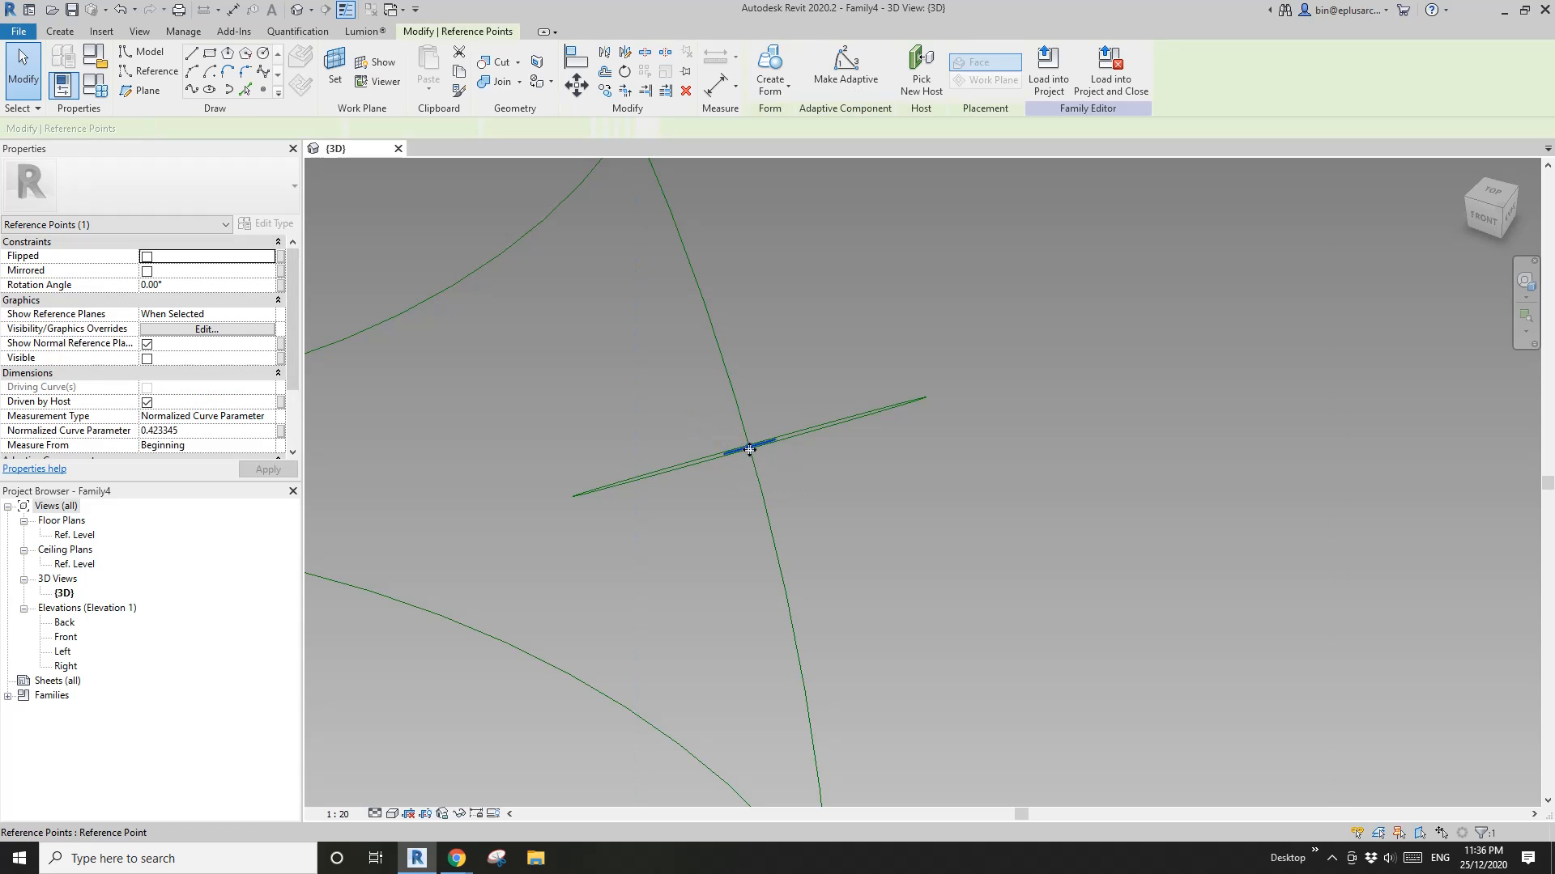
pyautogui.click(204, 432)
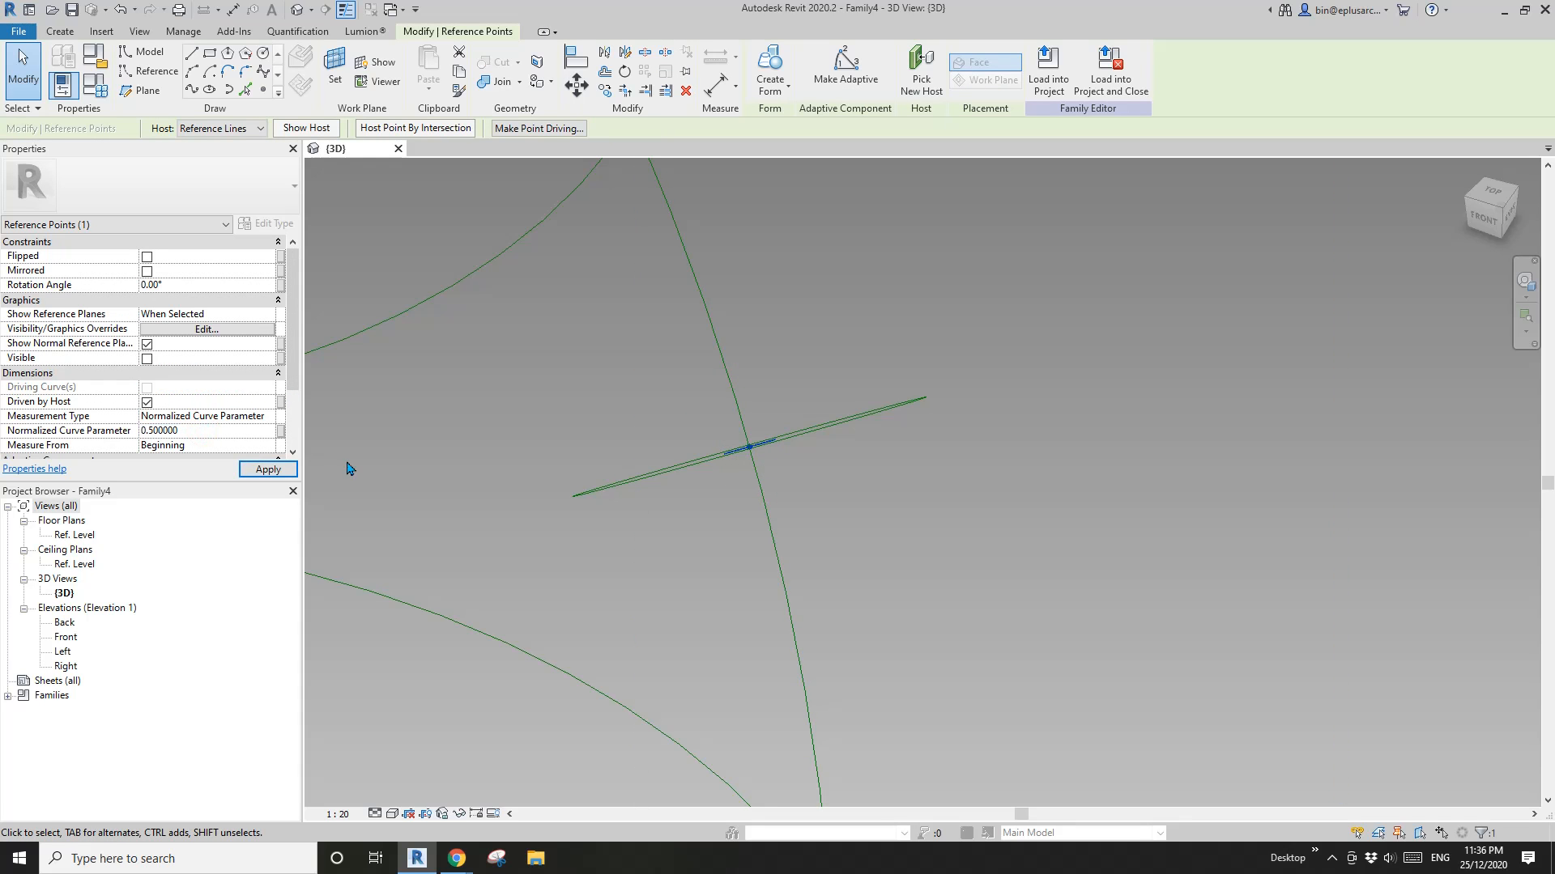
pyautogui.scroll(-7, 680, 400)
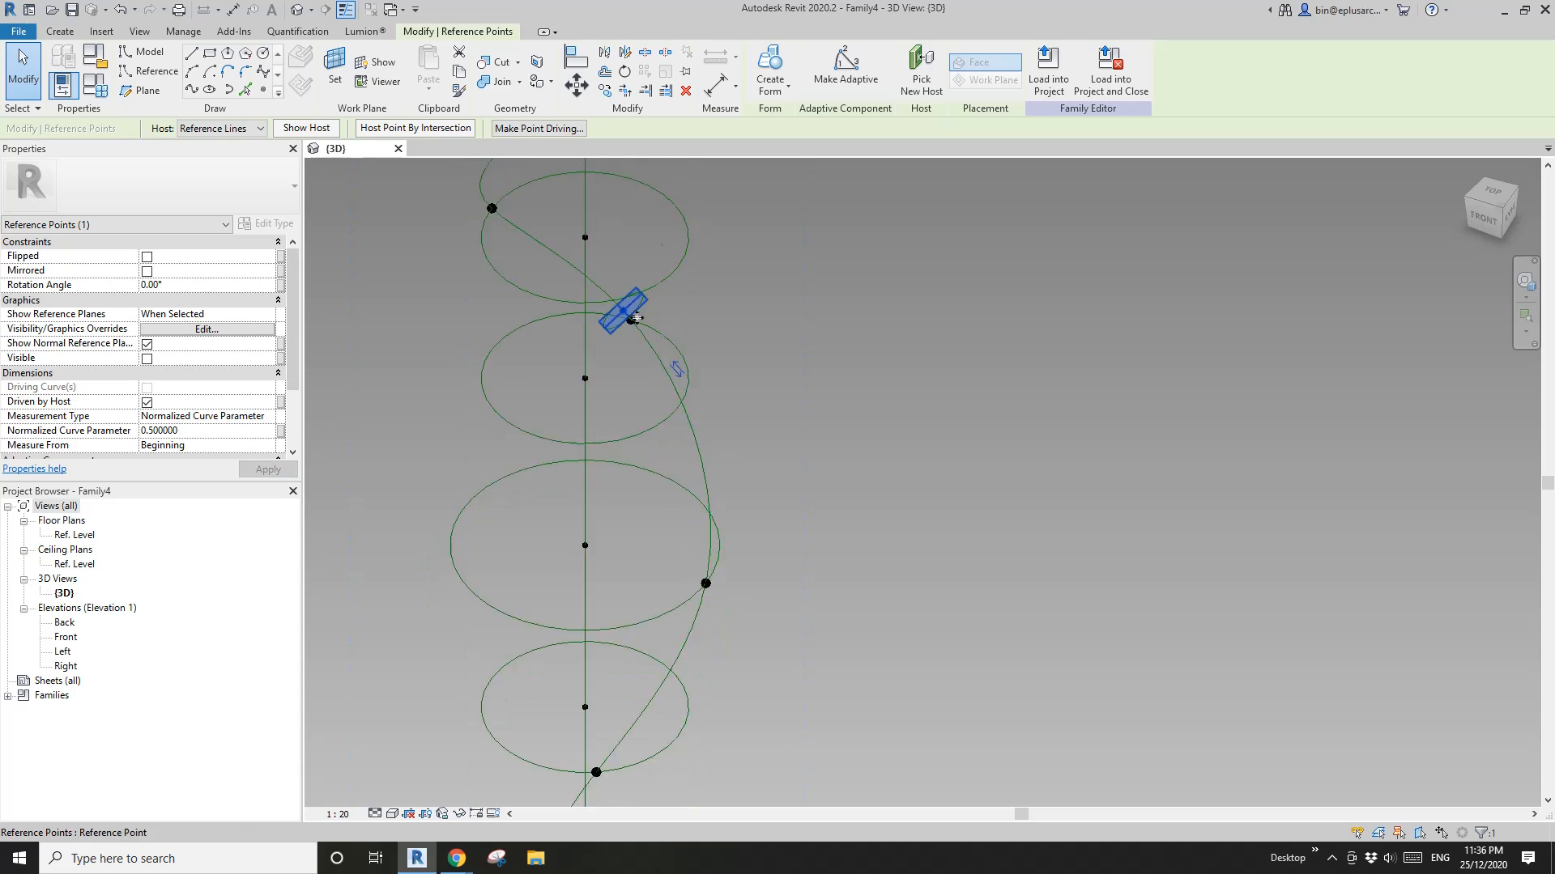
pyautogui.scroll(-2, 636, 318)
pyautogui.keyDown('shift'); pyautogui.moveTo(708, 408); pyautogui.dragTo(699, 447, button='middle'); pyautogui.keyUp('shift')
pyautogui.click(699, 448)
# Step: Create a solid form from the three small circular profiles and the winding spline as its path
pyautogui.scroll(1, 625, 642)
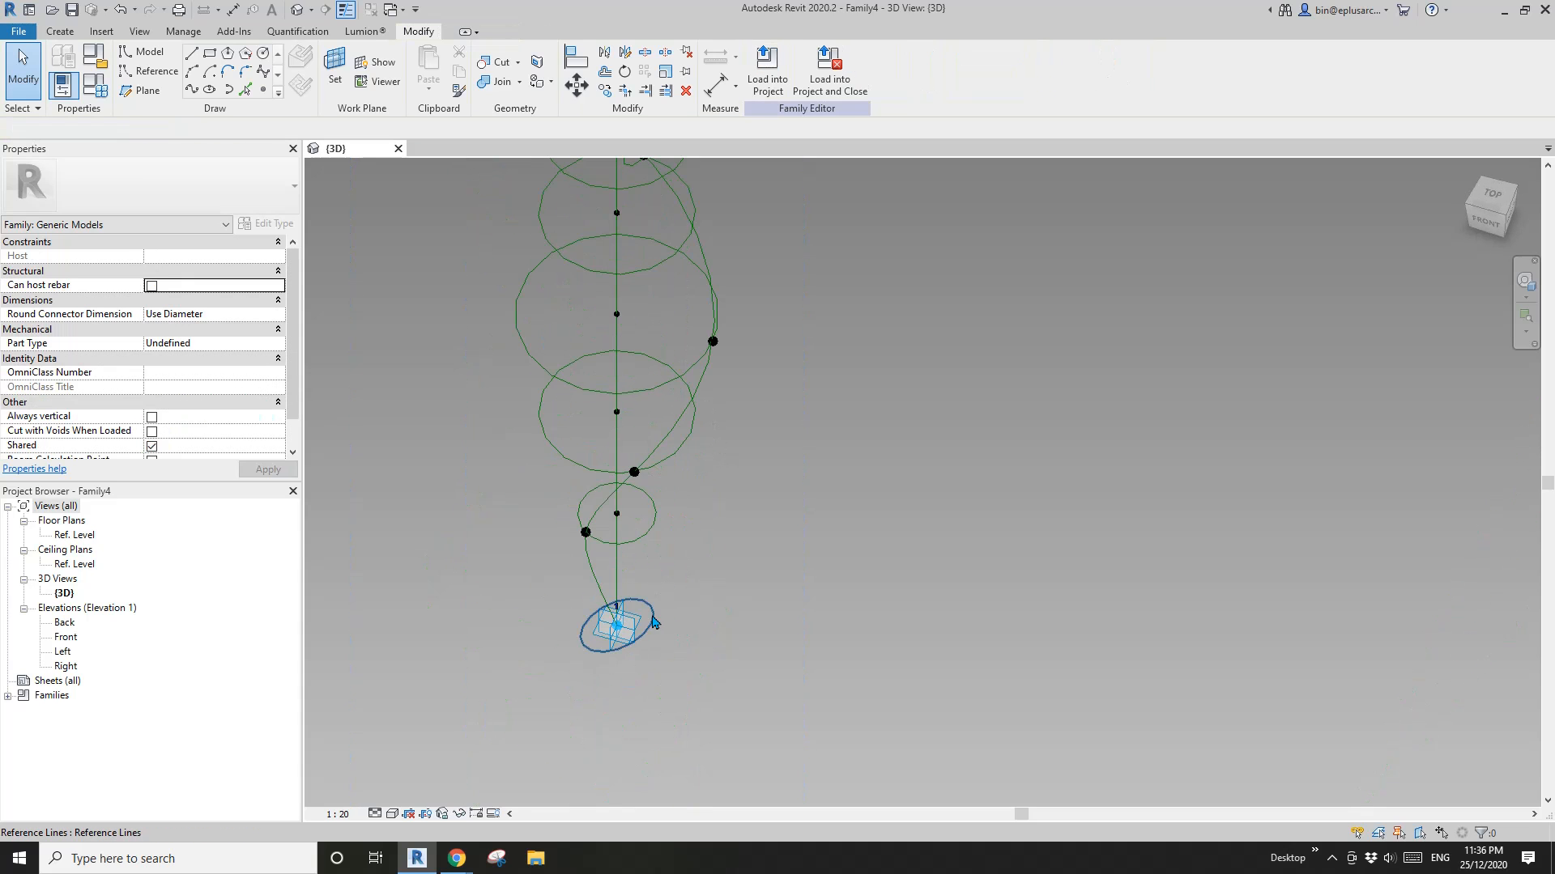
pyautogui.click(653, 613)
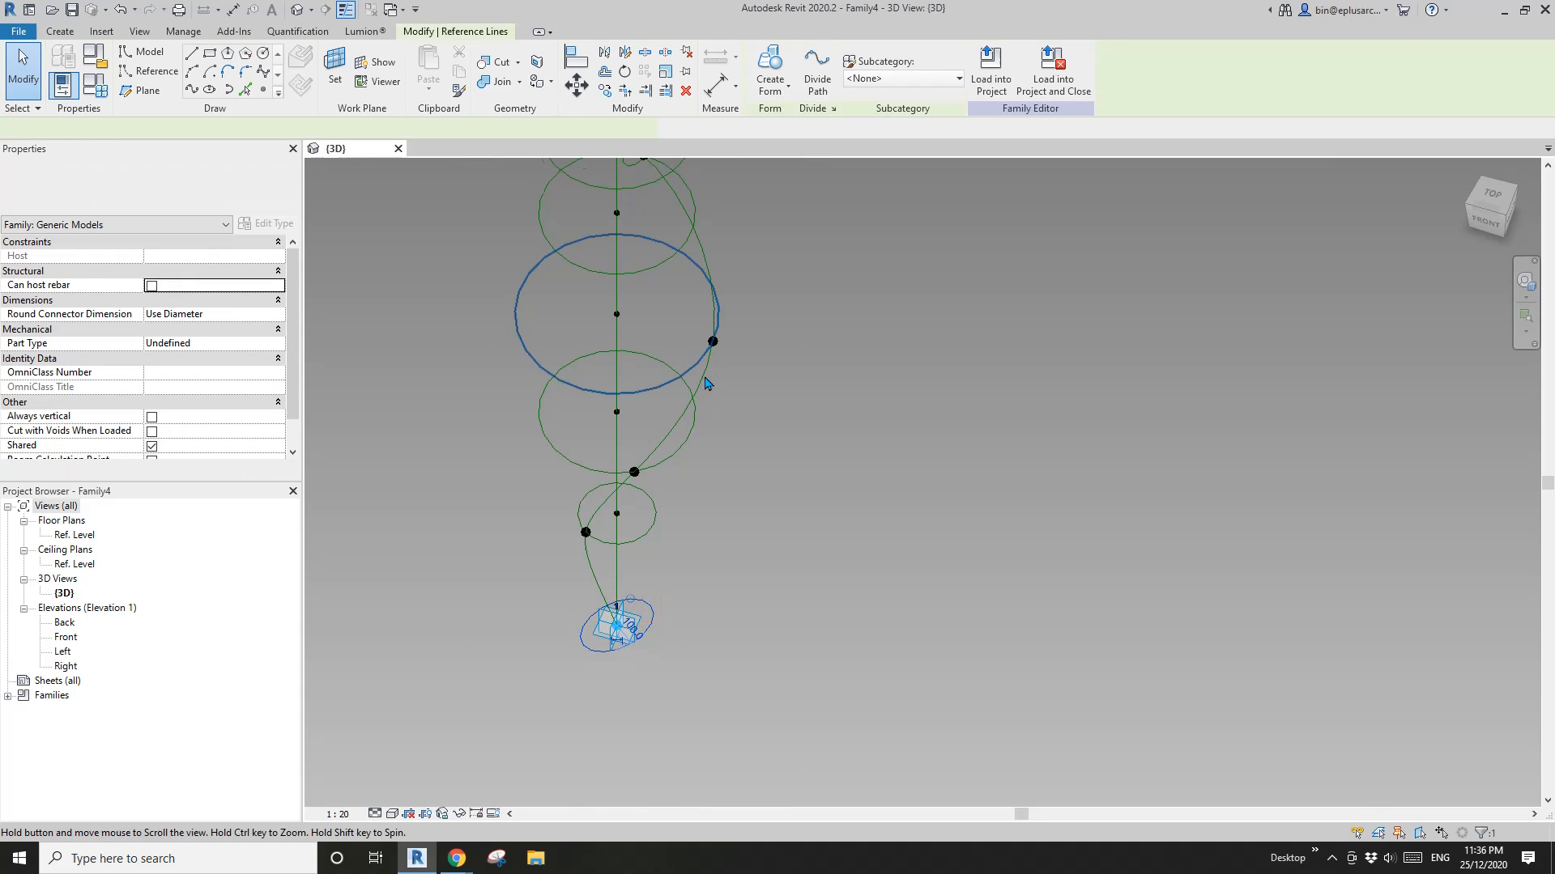
pyautogui.moveTo(706, 379); pyautogui.dragTo(686, 629, button='middle')
pyautogui.keyDown('ctrl'); pyautogui.click(631, 386); pyautogui.keyUp('ctrl')
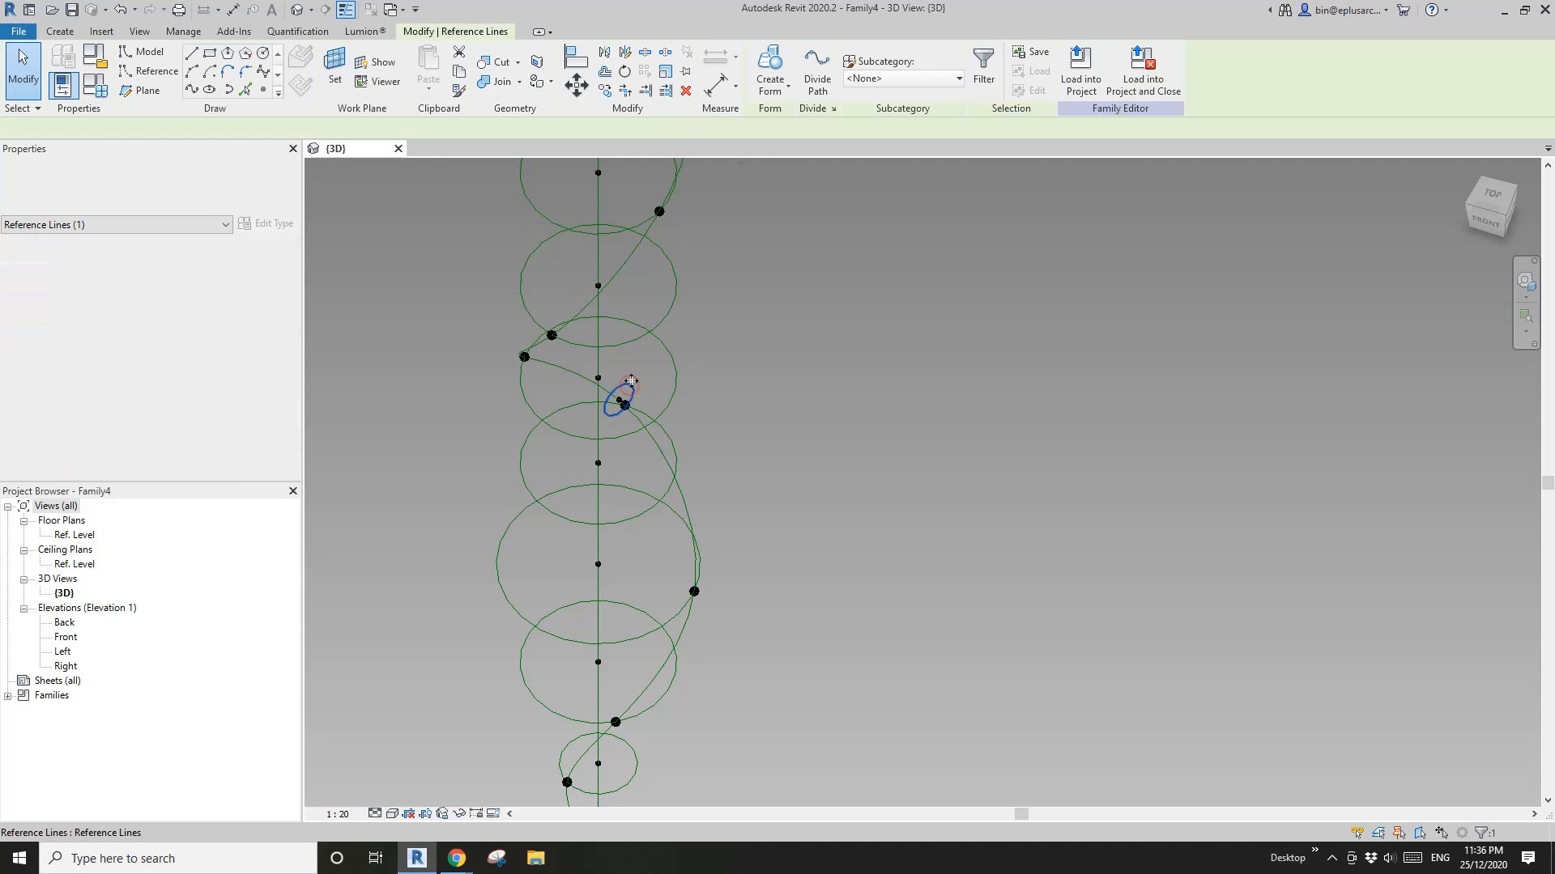
pyautogui.moveTo(712, 323); pyautogui.dragTo(698, 569, button='middle')
pyautogui.scroll(1, 671, 301)
pyautogui.moveTo(672, 300); pyautogui.dragTo(671, 346, button='middle')
pyautogui.scroll(5, 671, 345)
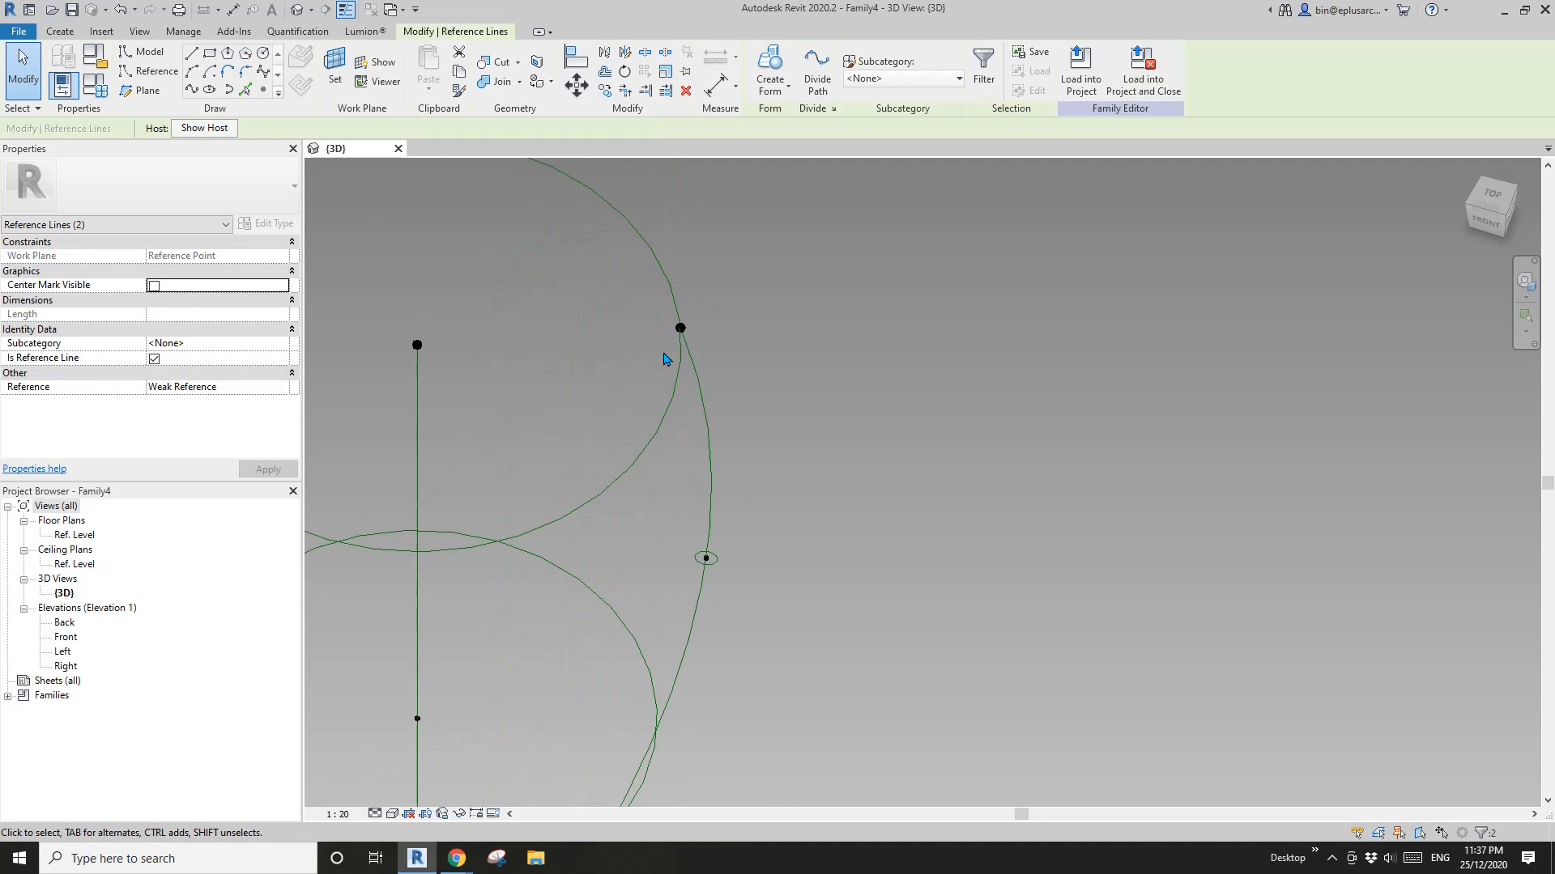
pyautogui.scroll(1, 672, 320)
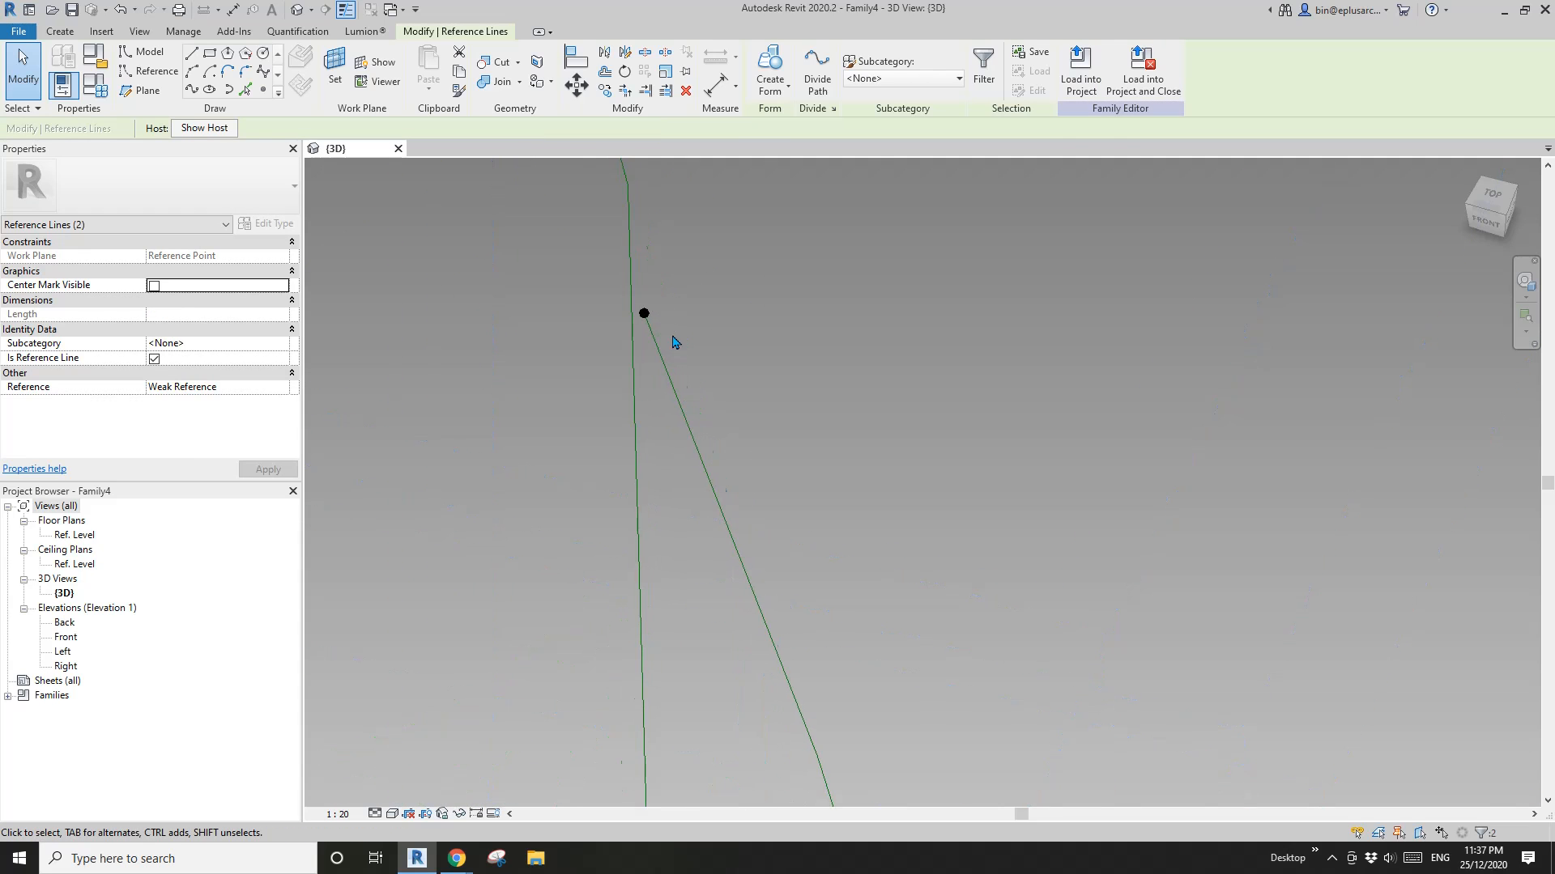
pyautogui.scroll(-9, 677, 340)
pyautogui.moveTo(733, 453); pyautogui.dragTo(735, 333, button='middle')
pyautogui.scroll(1, 729, 338)
pyautogui.scroll(6, 700, 370)
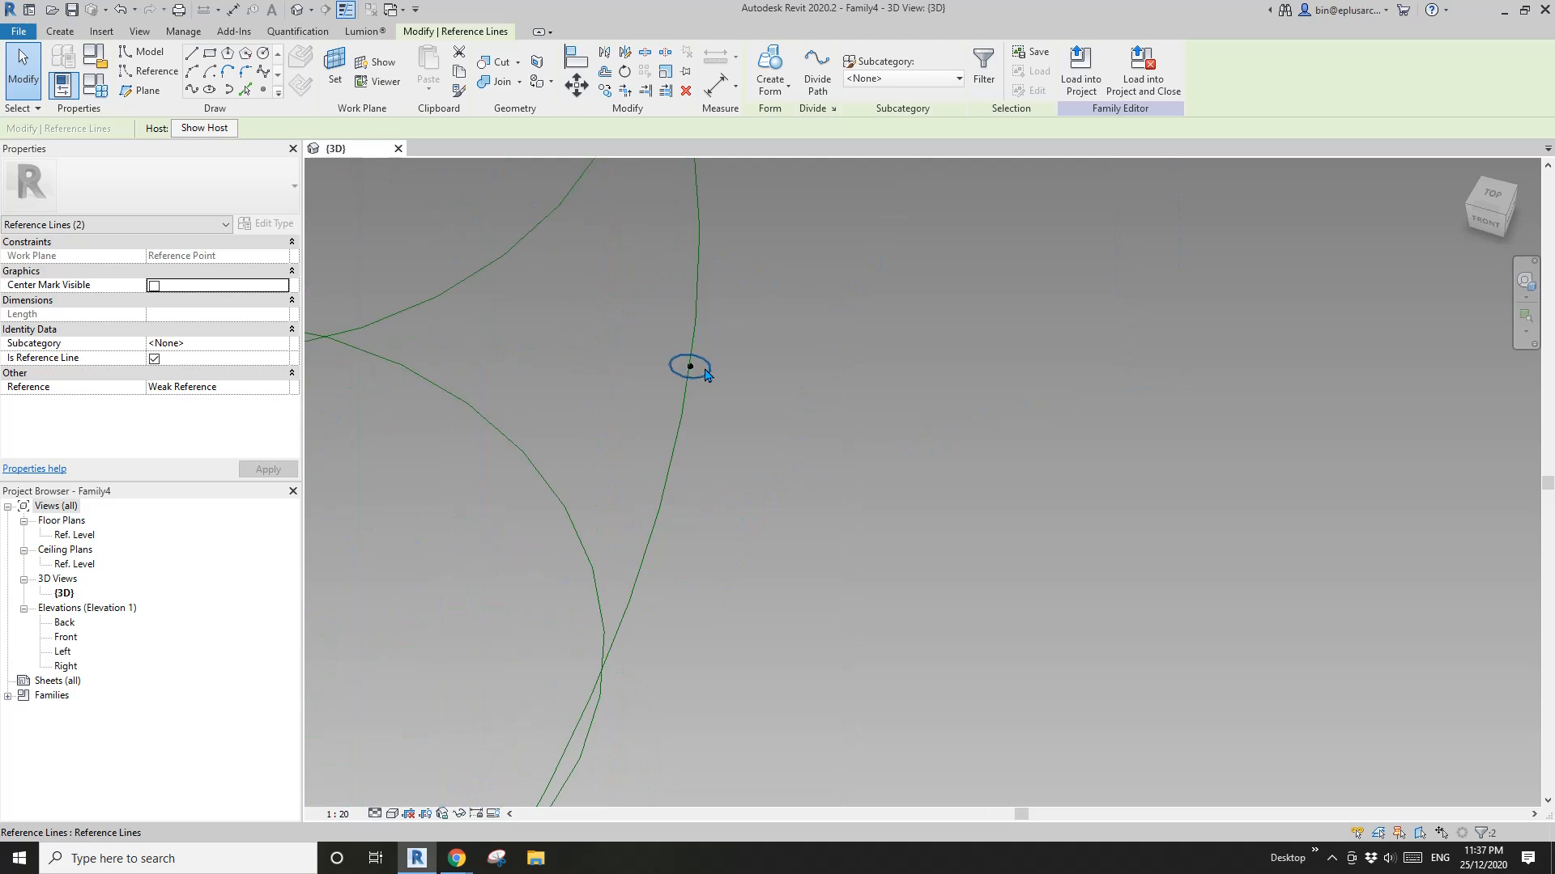
pyautogui.scroll(-4, 716, 373)
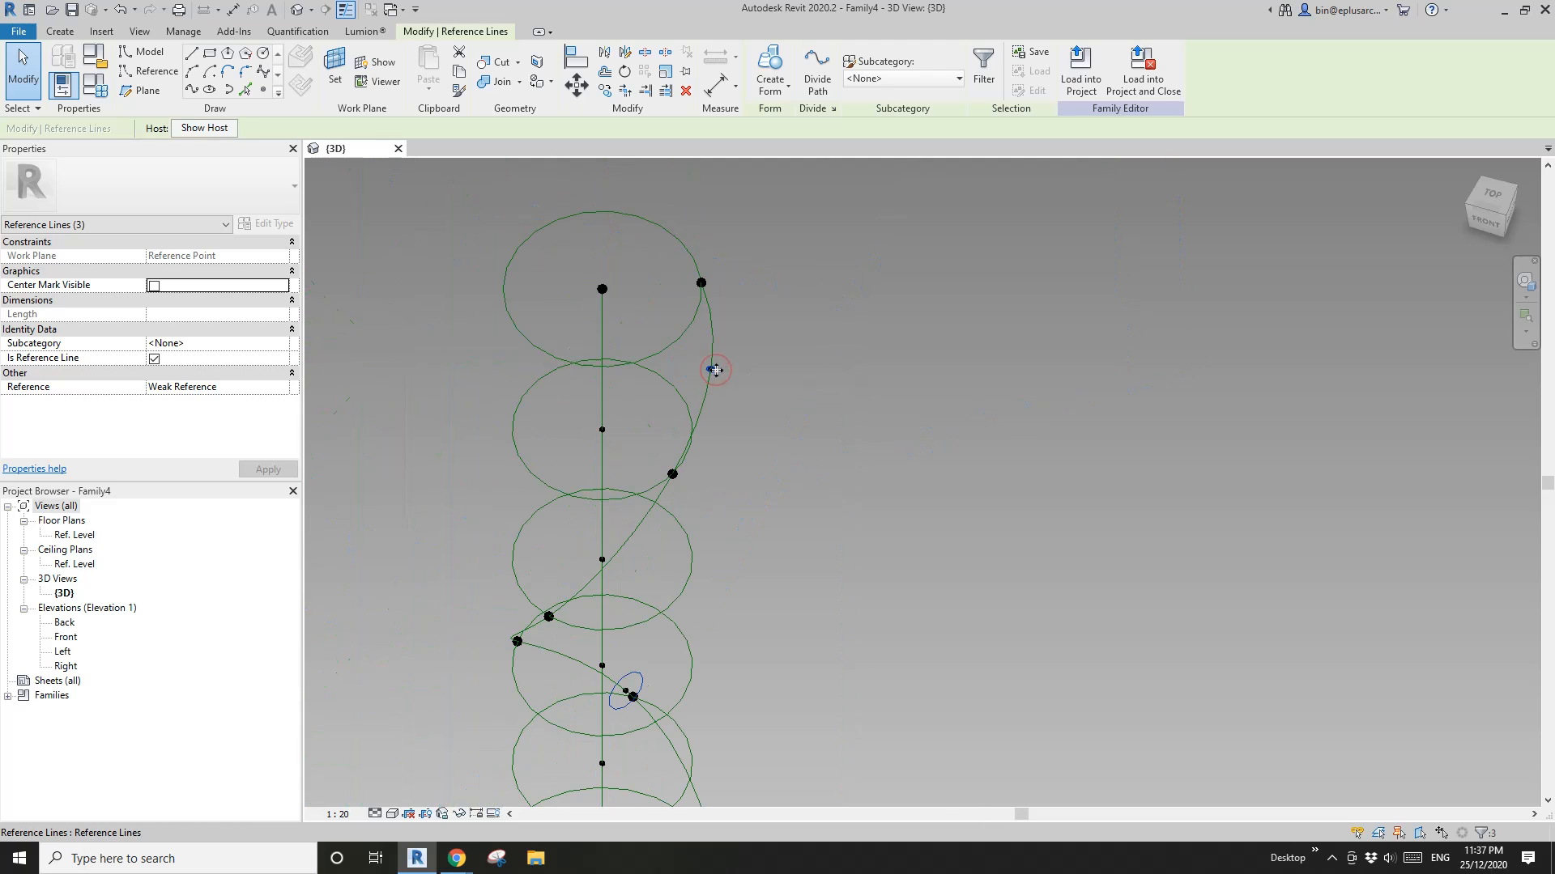
pyautogui.press('Tab')
pyautogui.scroll(-2, 707, 402)
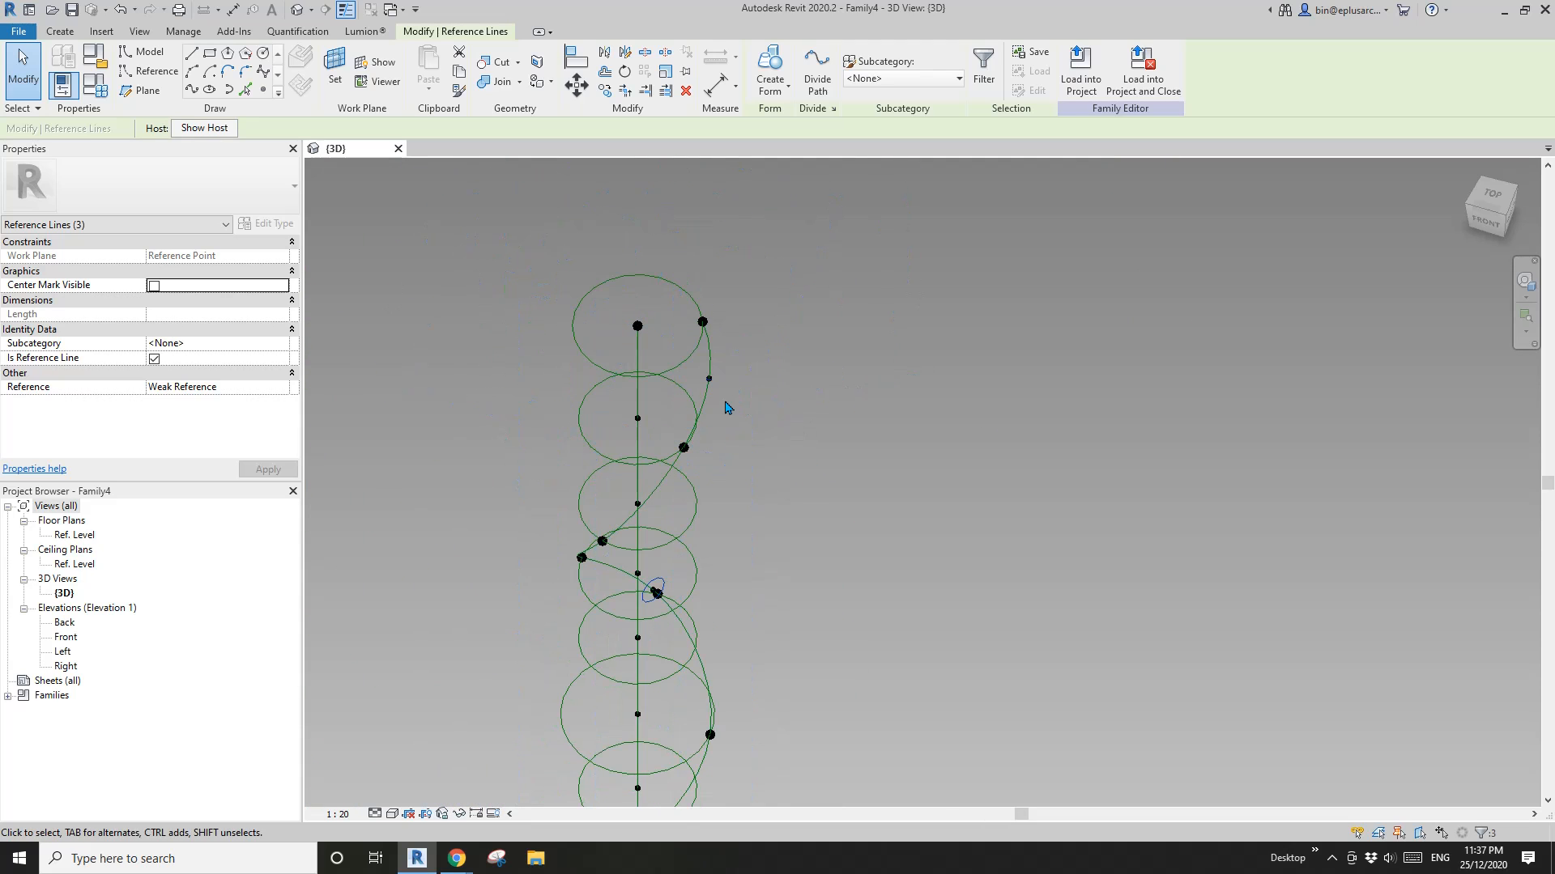
pyautogui.press('Tab')
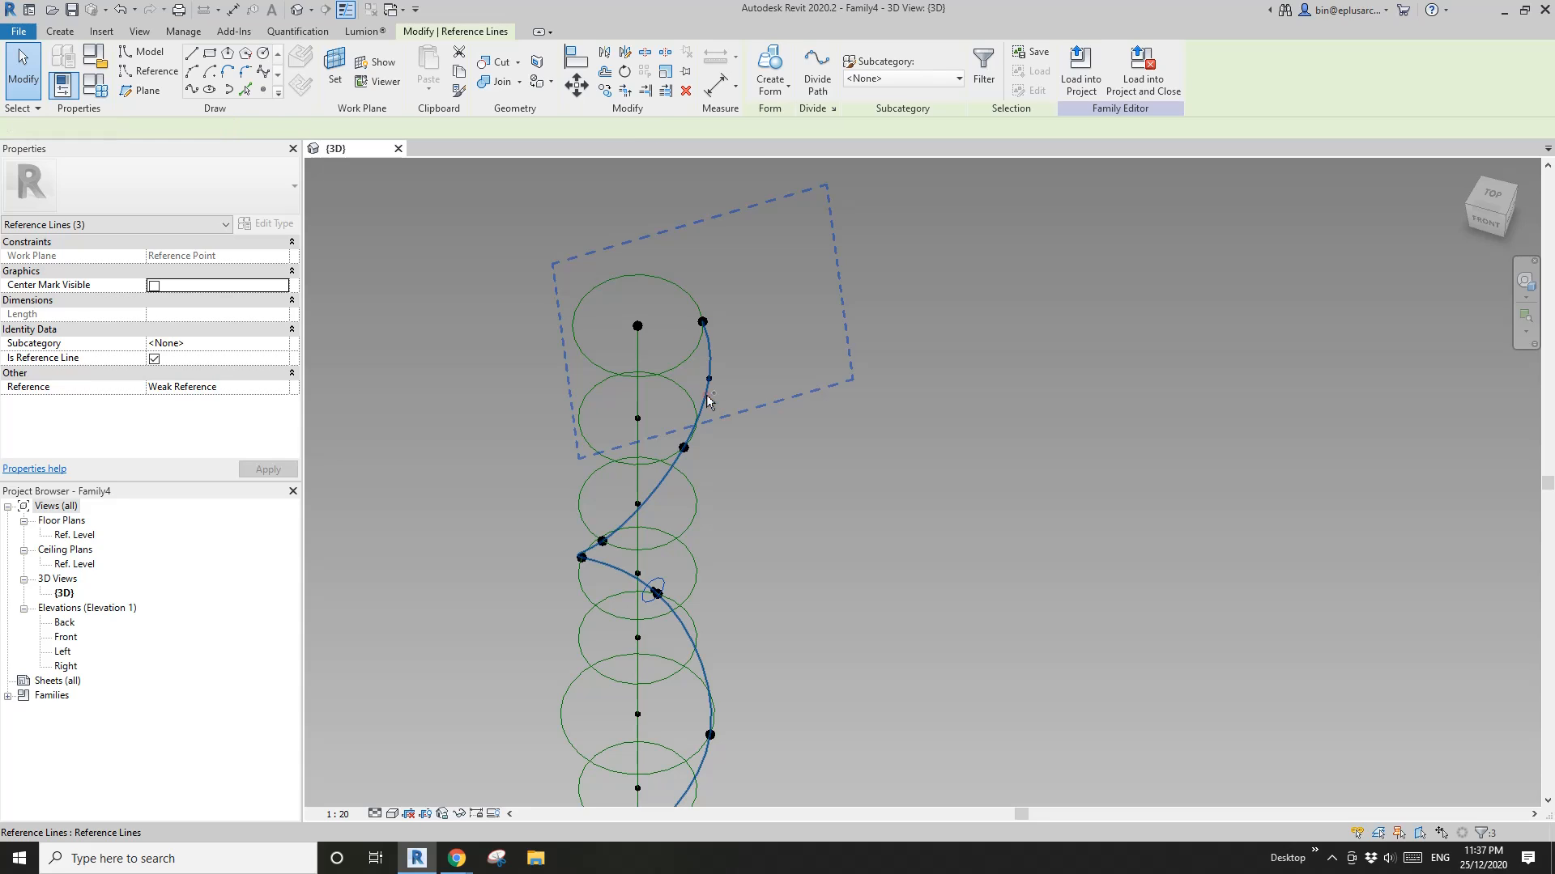
pyautogui.click(707, 400)
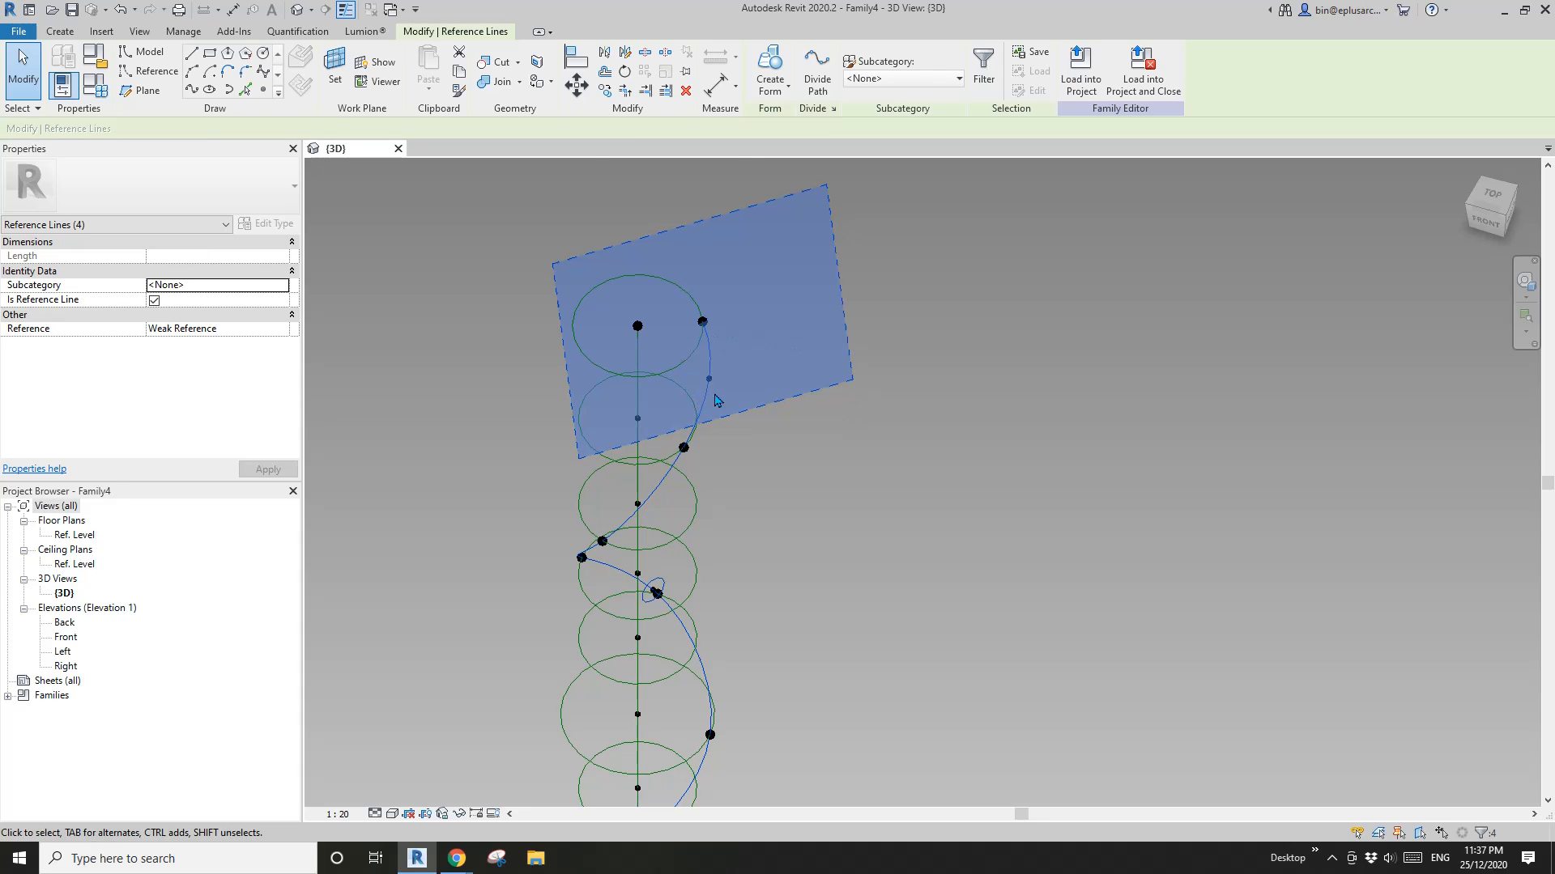
pyautogui.click(775, 62)
# Step: Set the normalized curve parameter of the uppermost profile's host point to 1 so it sits at the spline's end
pyautogui.keyDown('shift'); pyautogui.moveTo(756, 336); pyautogui.dragTo(669, 251, button='middle'); pyautogui.keyUp('shift')
pyautogui.scroll(8, 719, 217)
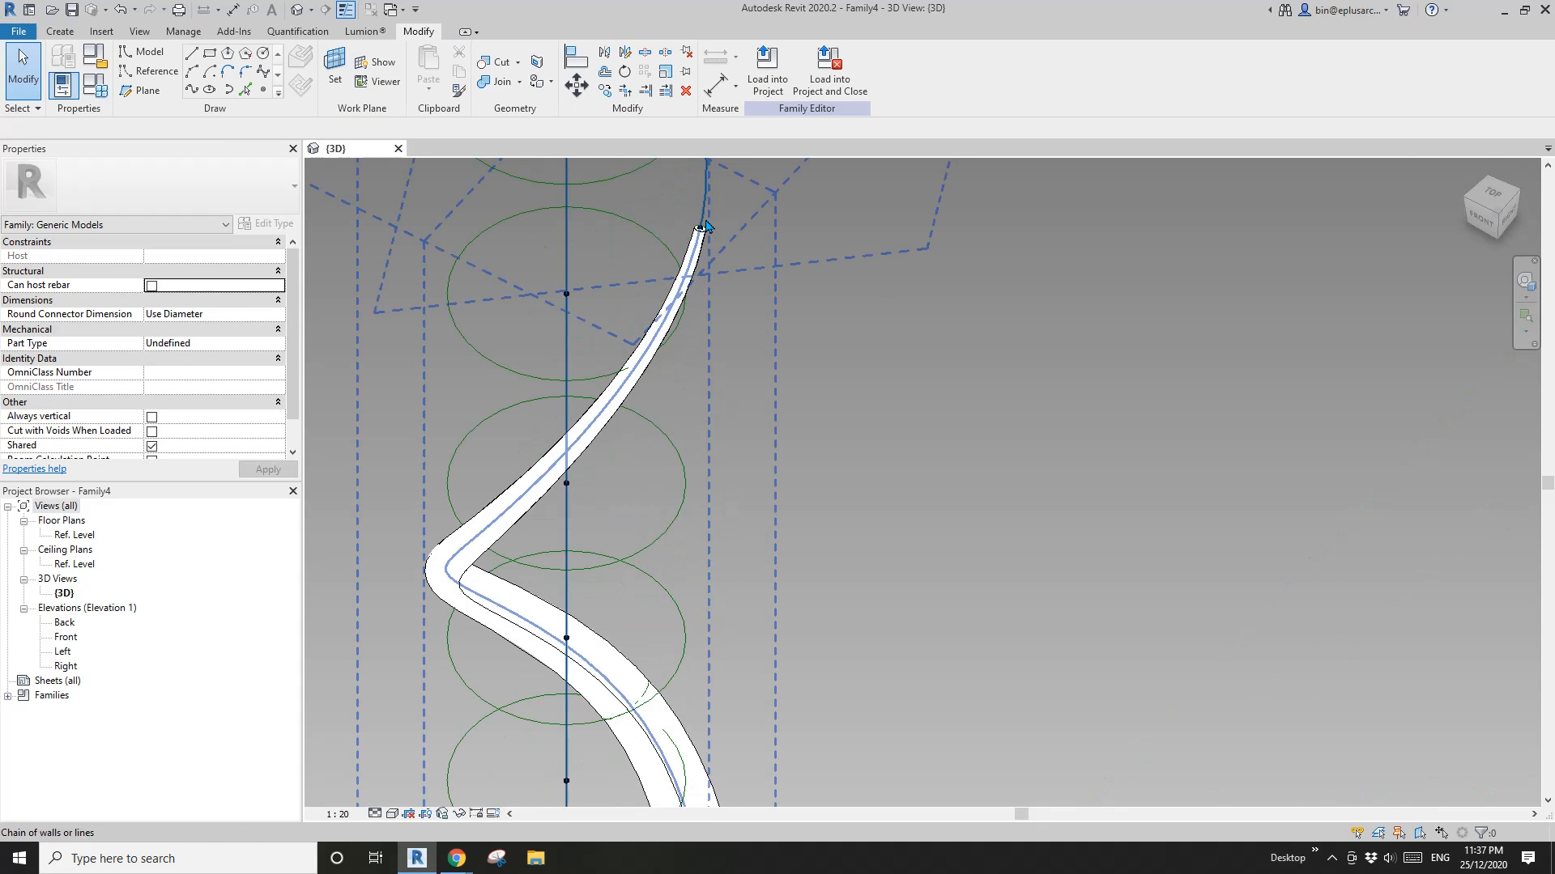
pyautogui.scroll(5, 696, 230)
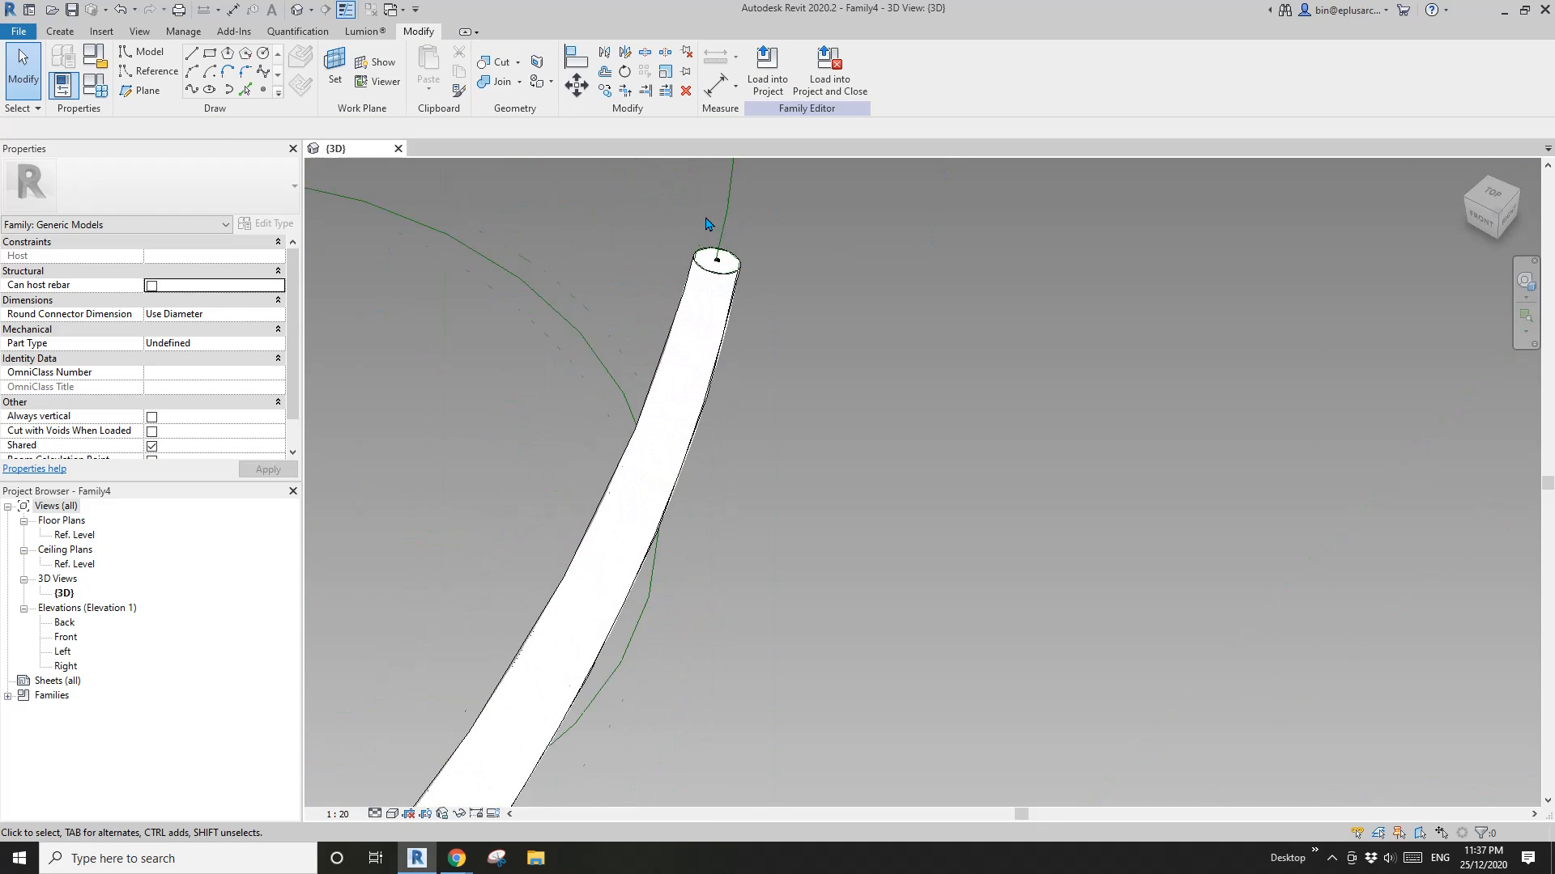
pyautogui.click(738, 306)
pyautogui.doubleClick(205, 430)
pyautogui.write('1')
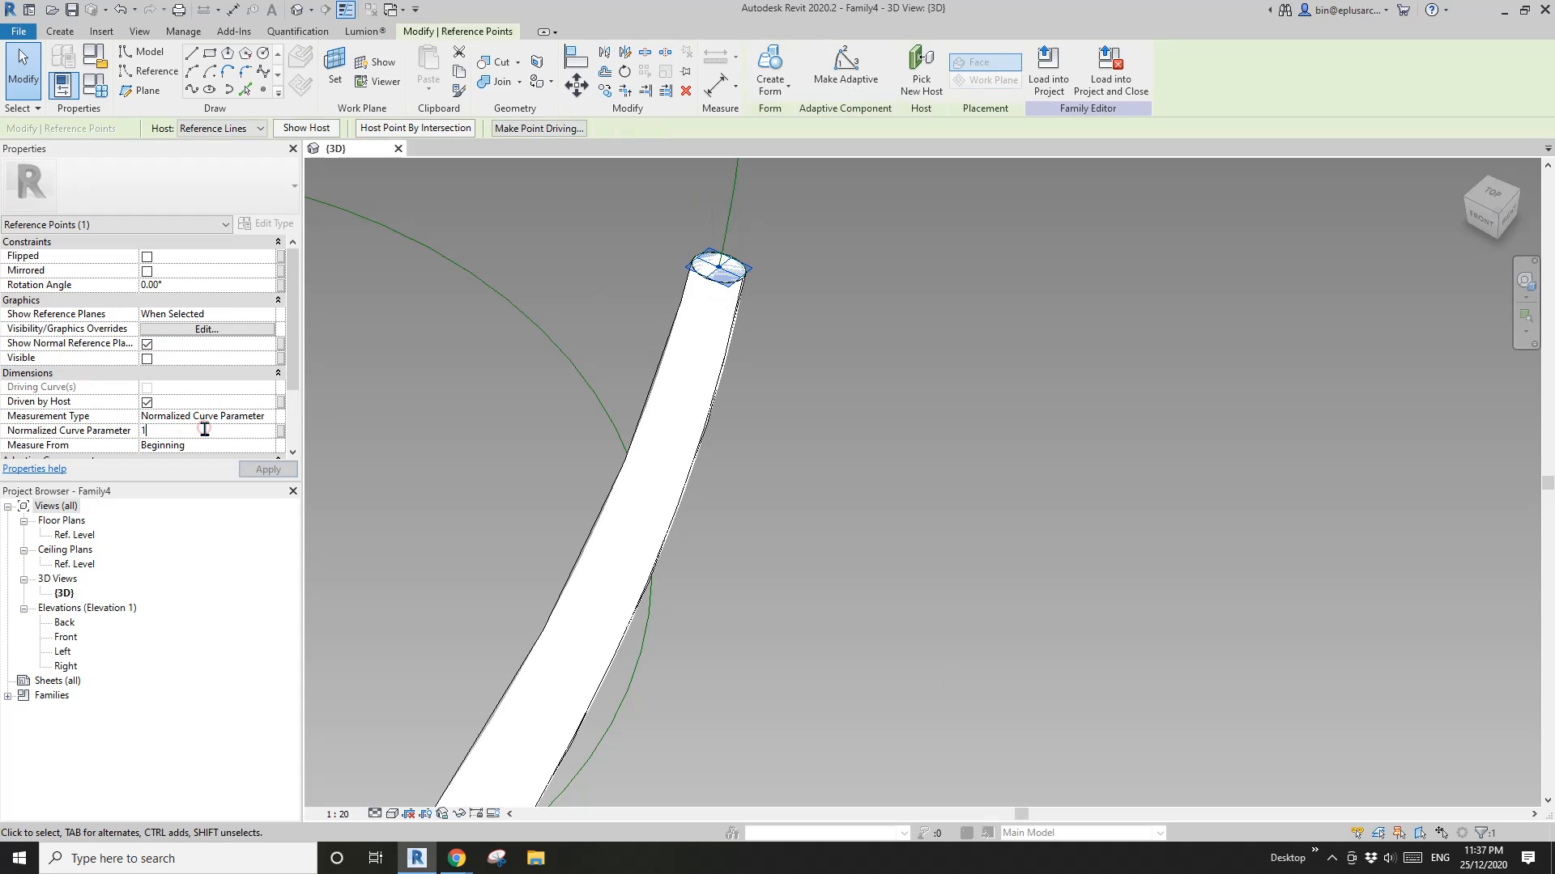
pyautogui.scroll(-4, 909, 343)
pyautogui.moveTo(842, 243); pyautogui.dragTo(766, 432, button='middle')
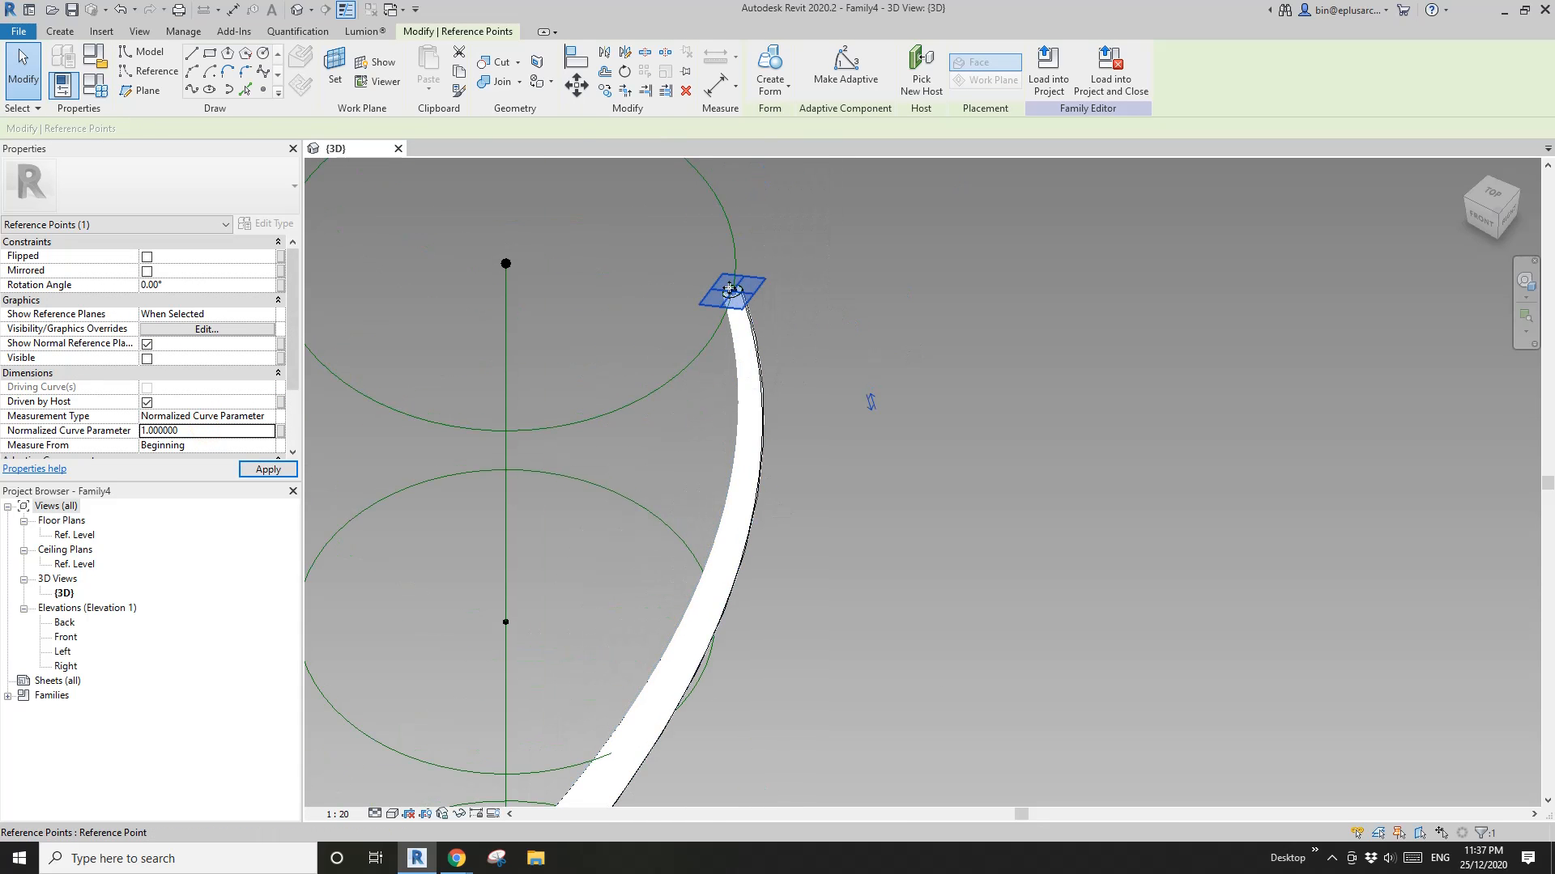
pyautogui.scroll(-10, 745, 293)
# Step: Set the radius of the circular profile at the spline's upper tip to 2
pyautogui.scroll(9, 774, 357)
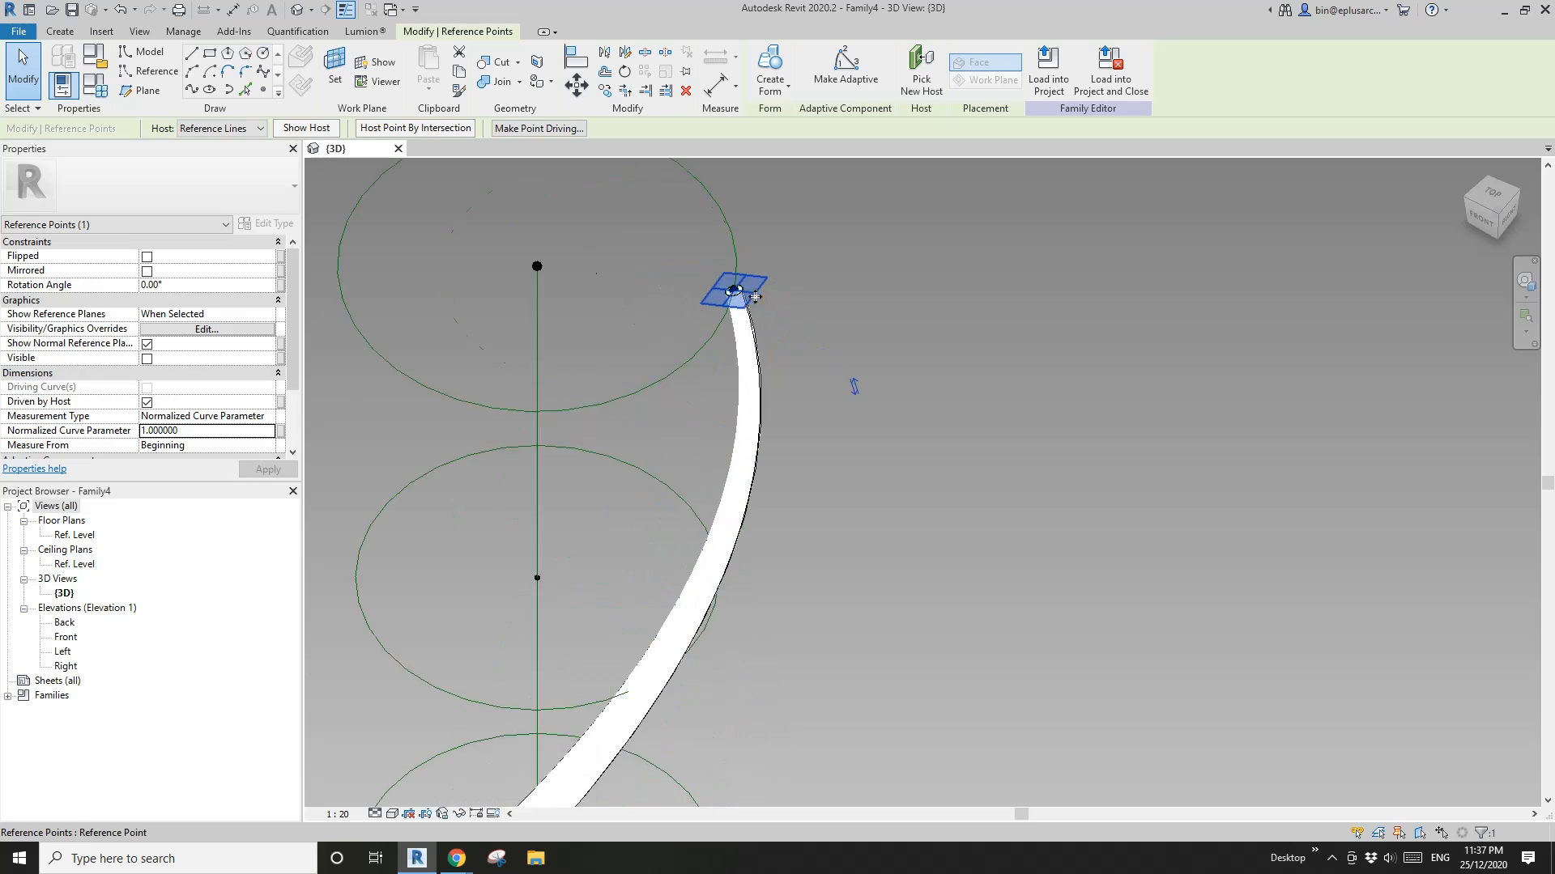
pyautogui.scroll(5, 749, 292)
pyautogui.press('Escape')
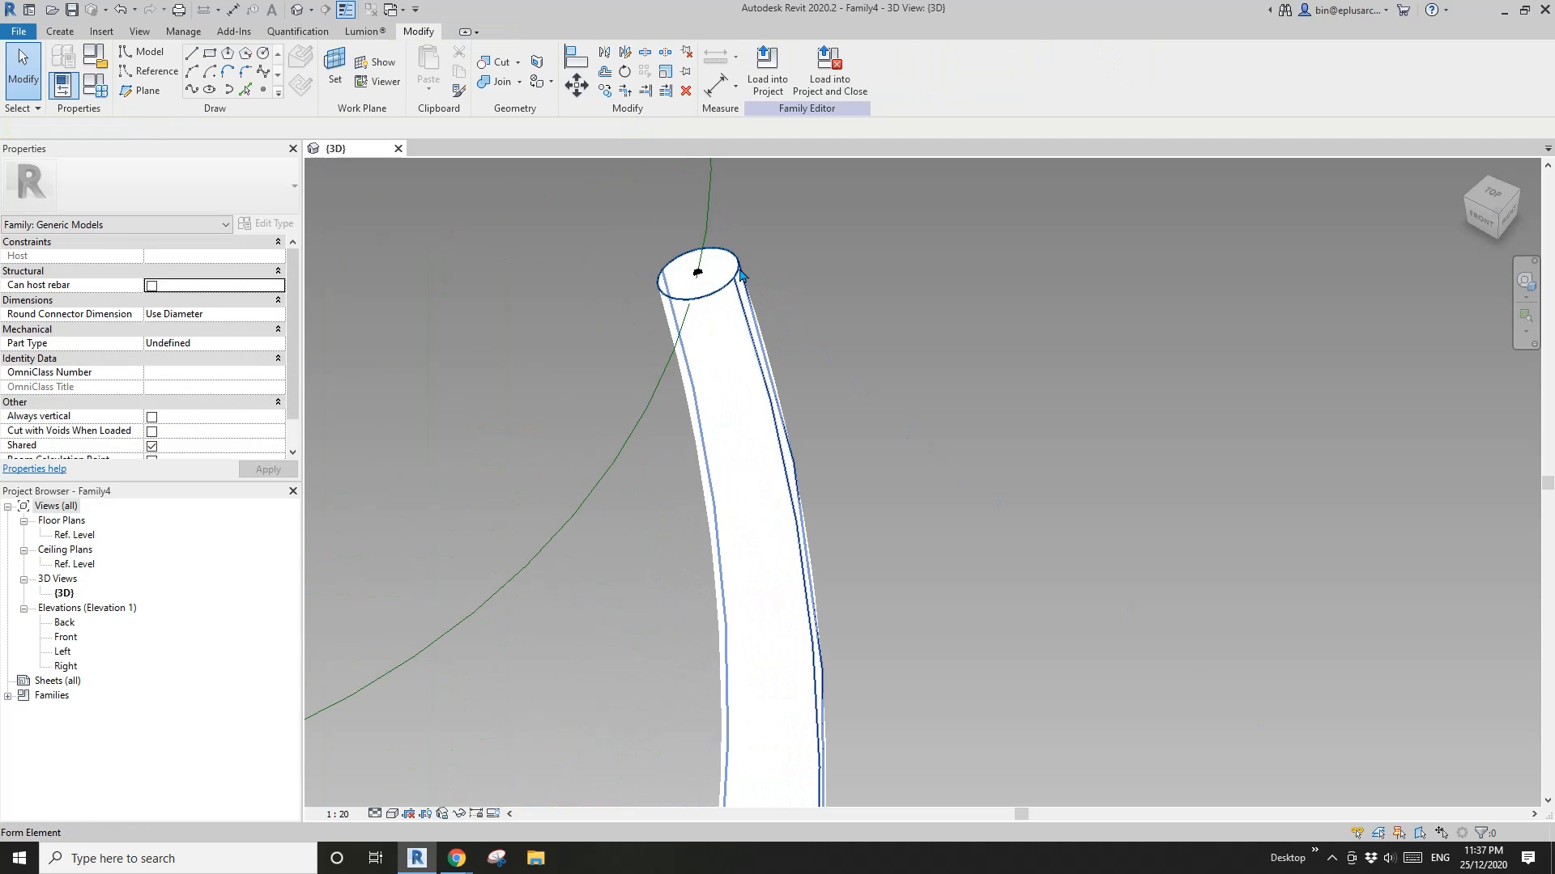
pyautogui.click(718, 287)
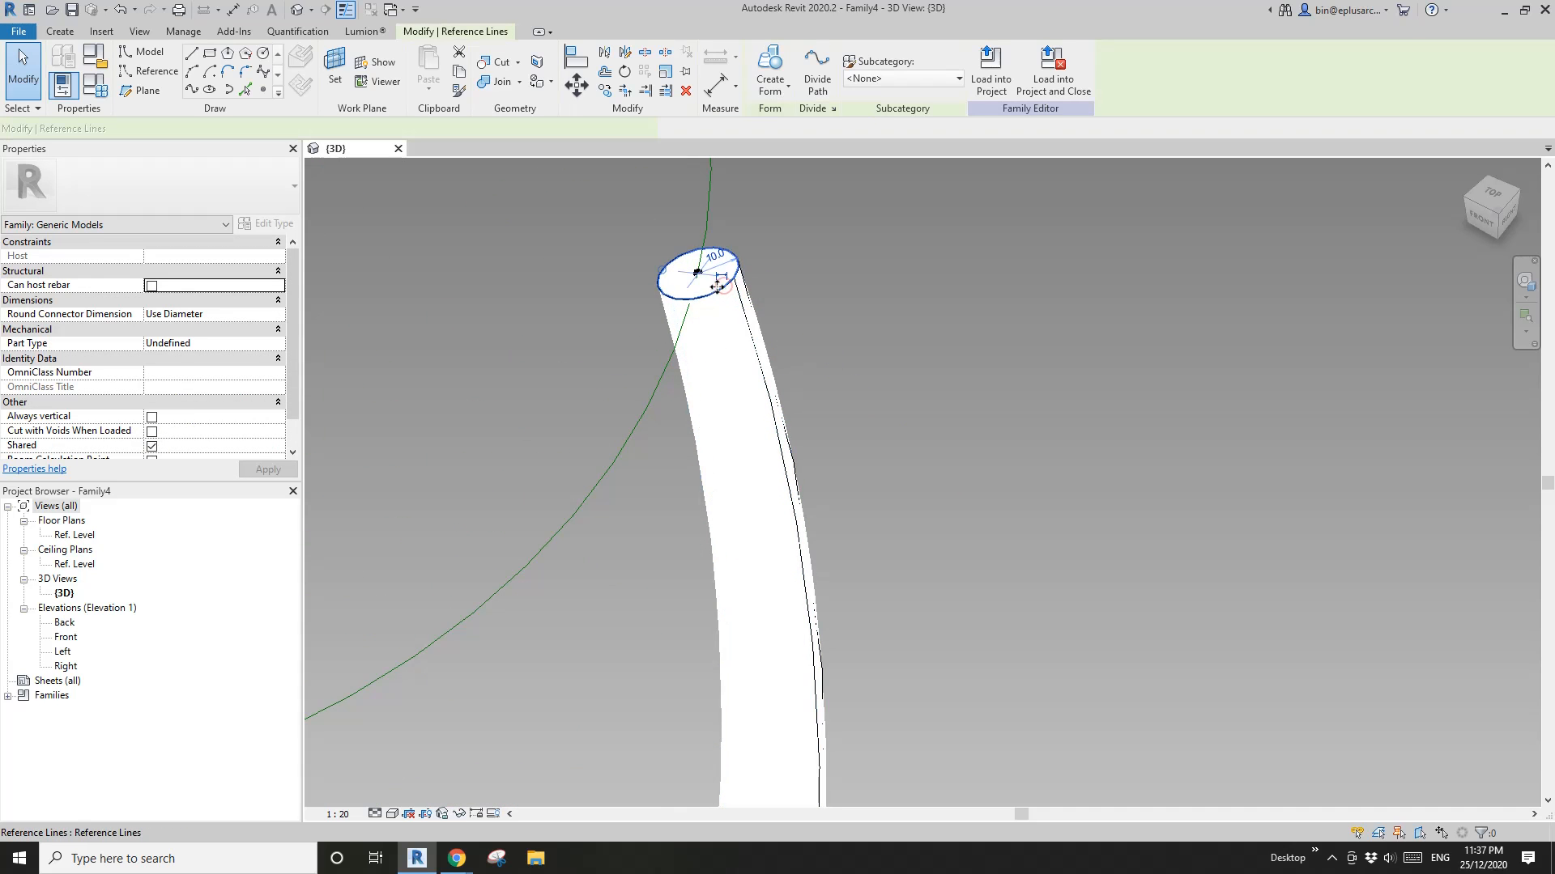
pyautogui.press('Return')
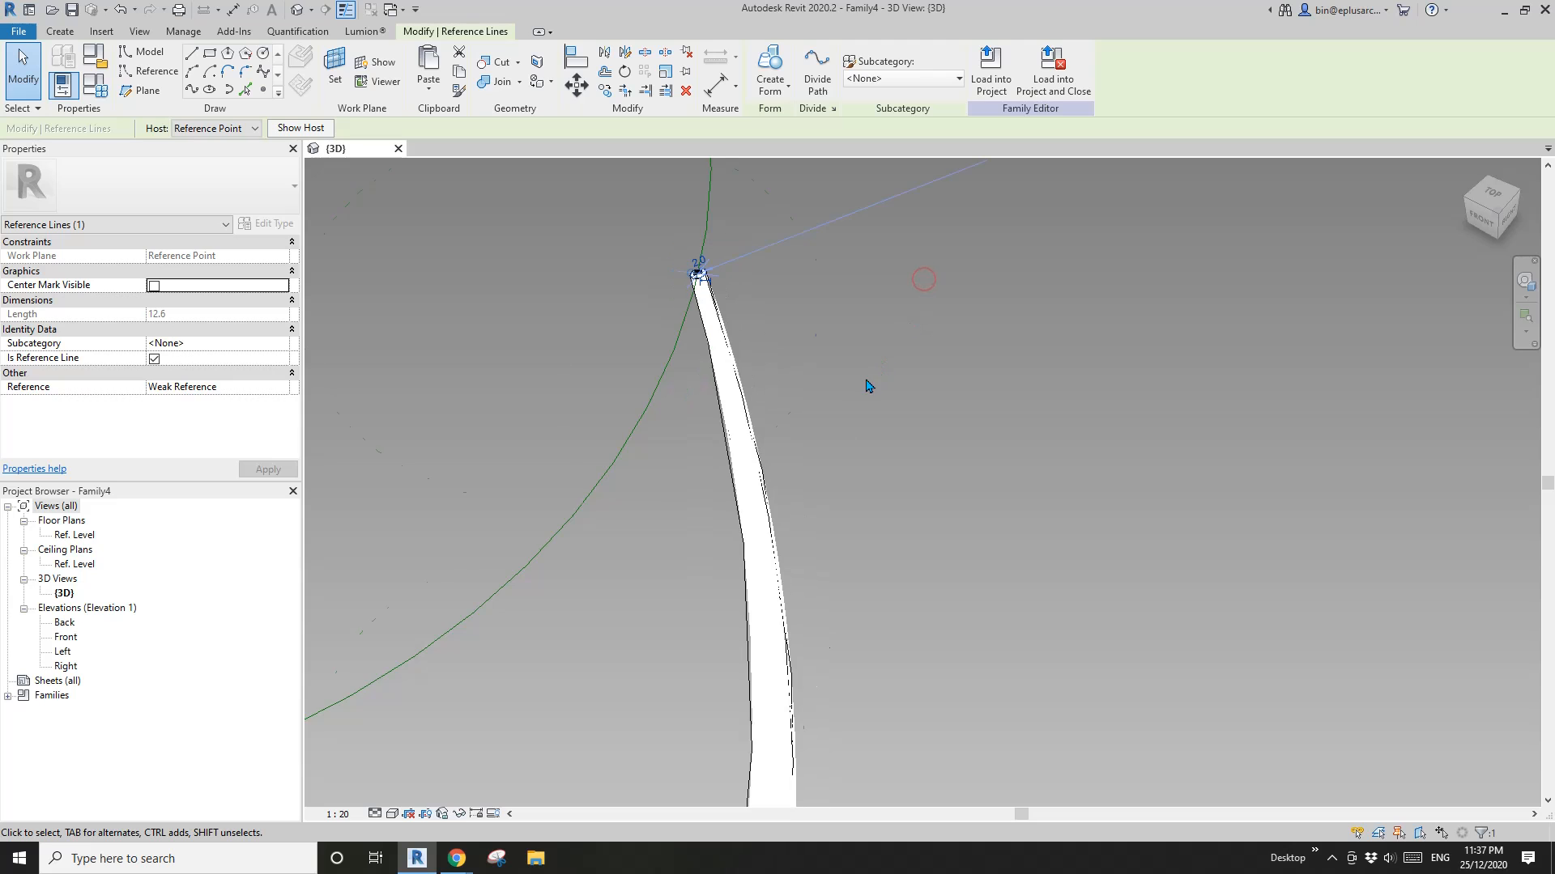
pyautogui.scroll(-5, 859, 356)
pyautogui.press('Escape')
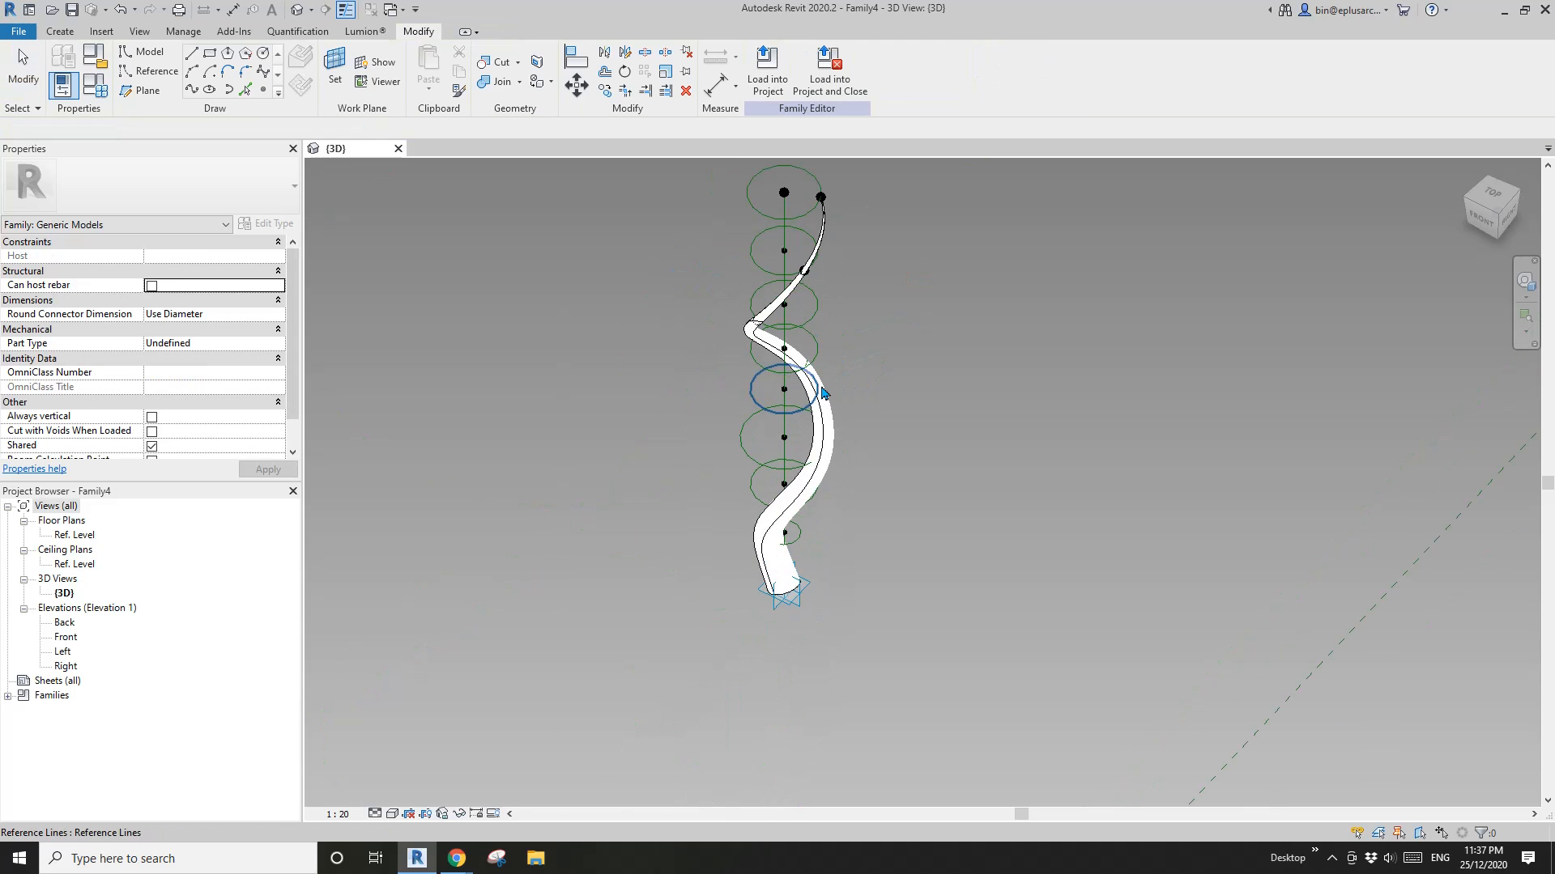
# Step: Set the radius of the circular profile at the form's base to 50
pyautogui.scroll(3, 802, 599)
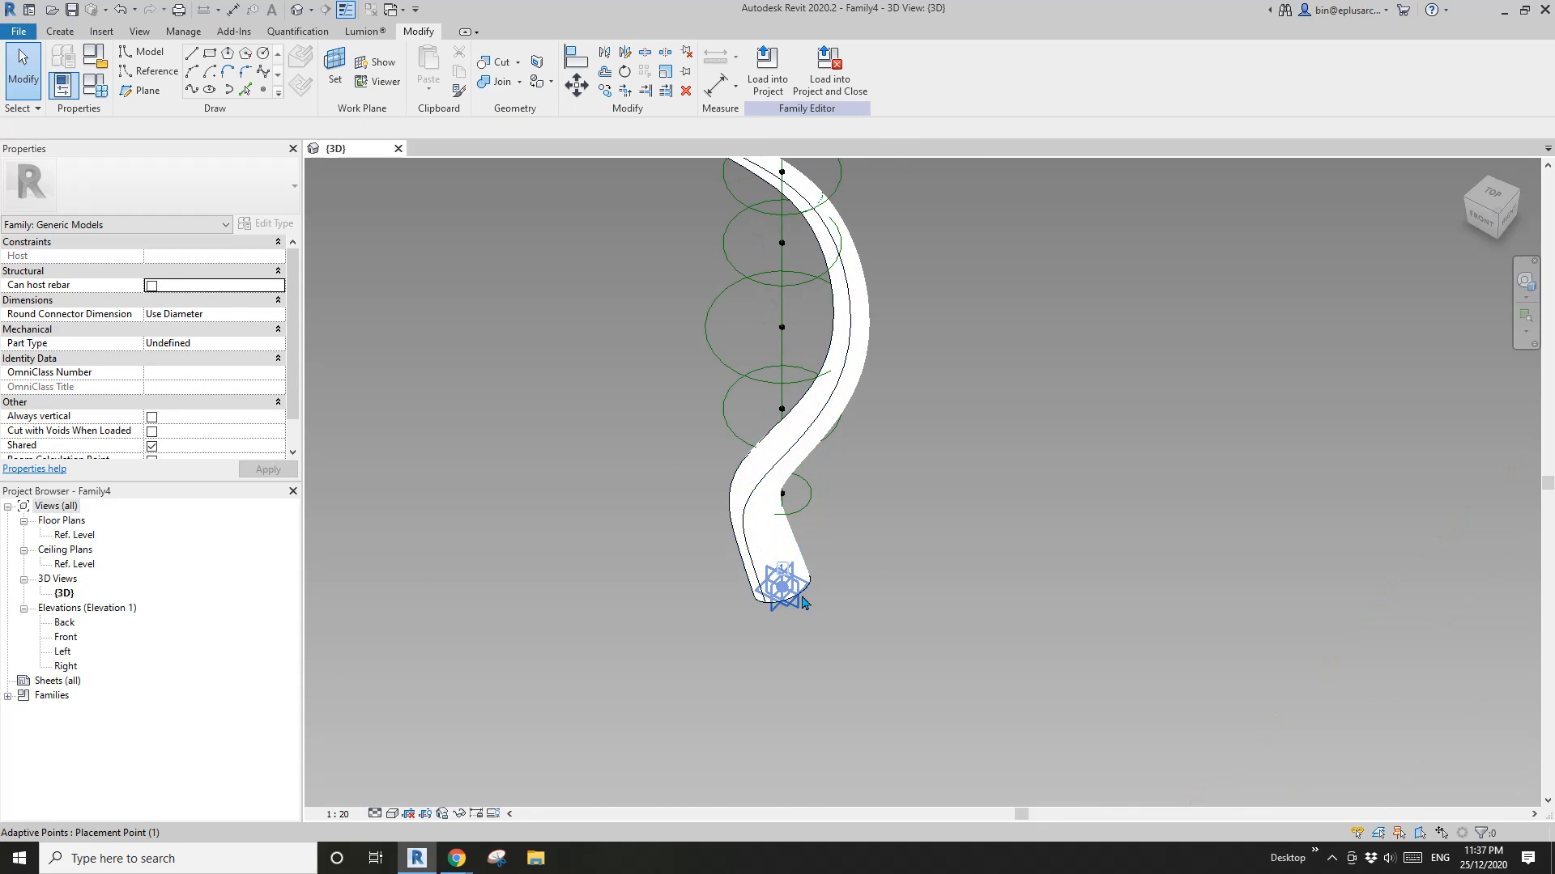
pyautogui.scroll(4, 814, 593)
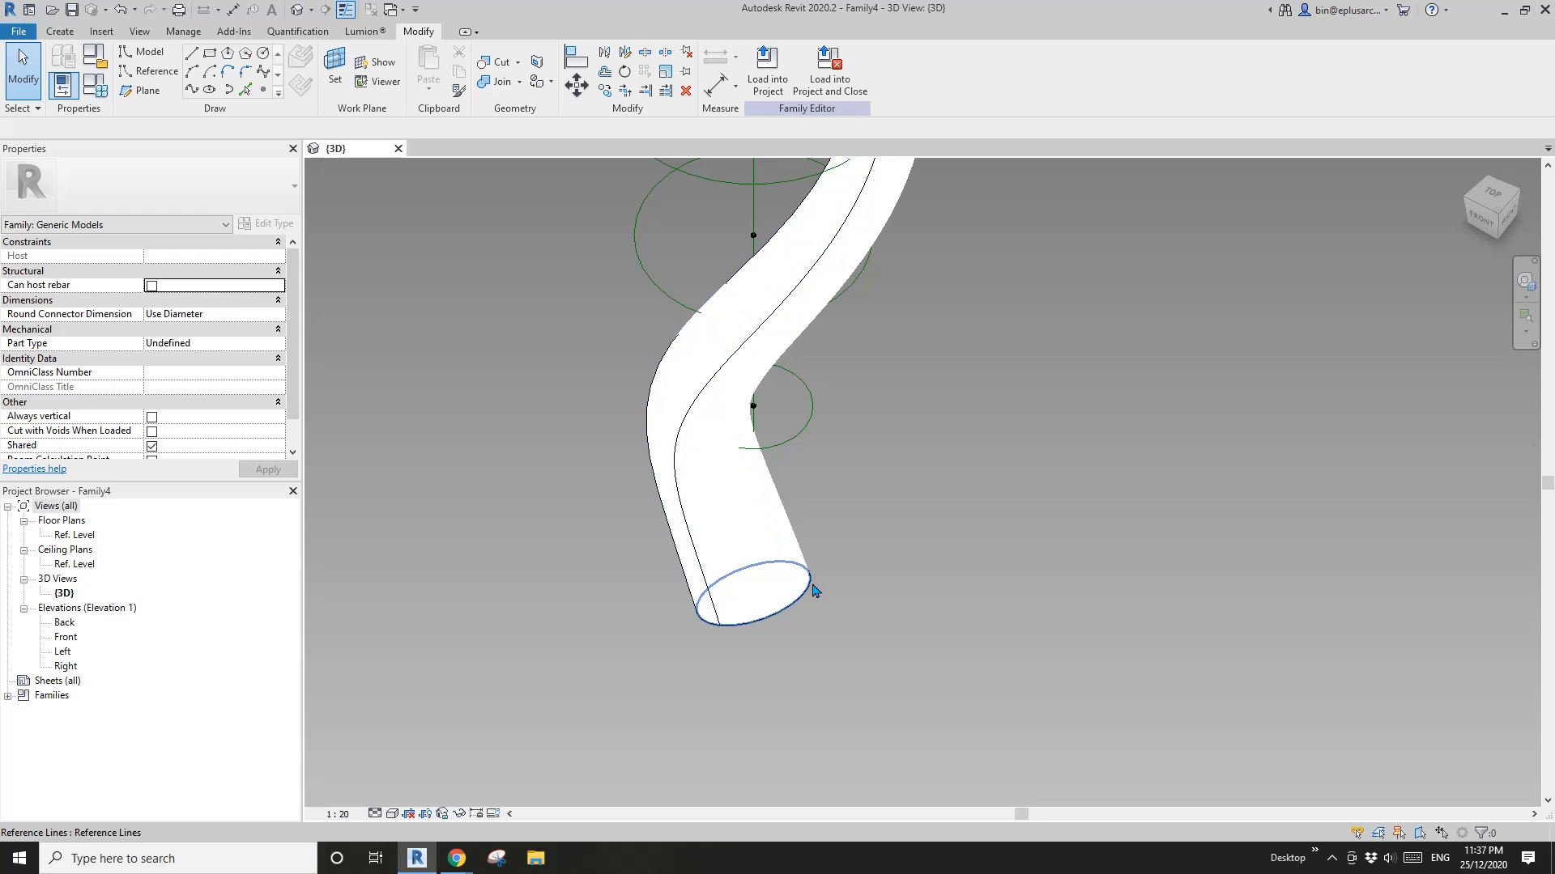
pyautogui.click(811, 585)
pyautogui.click(767, 593)
pyautogui.moveTo(898, 515); pyautogui.dragTo(860, 517, button='middle')
pyautogui.scroll(1, 859, 514)
pyautogui.write('50')
pyautogui.press('Return')
pyautogui.scroll(-3, 919, 470)
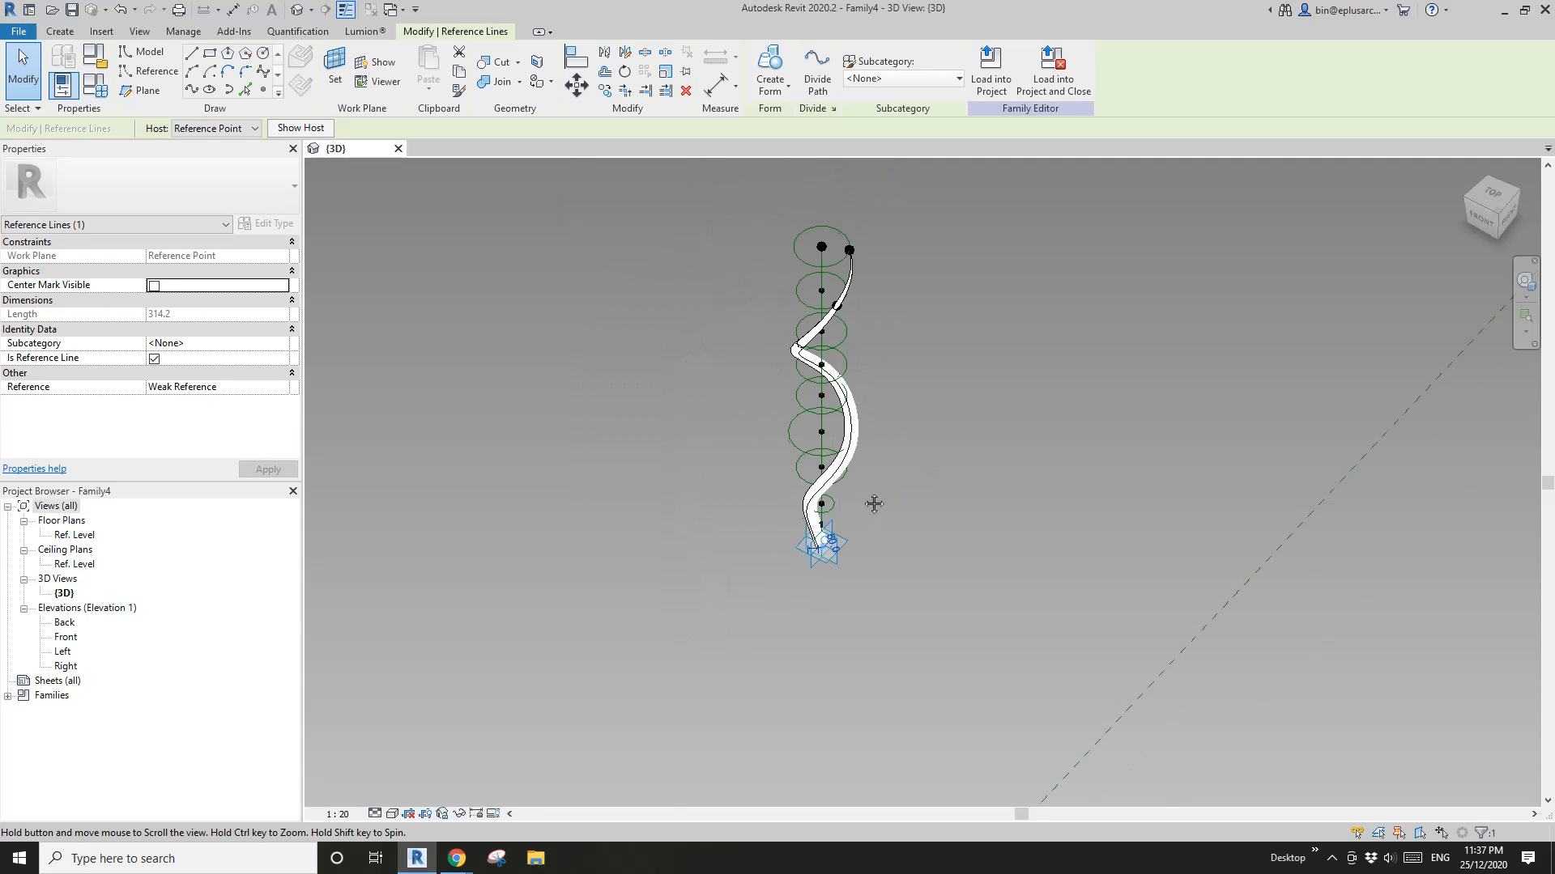
pyautogui.press('Escape')
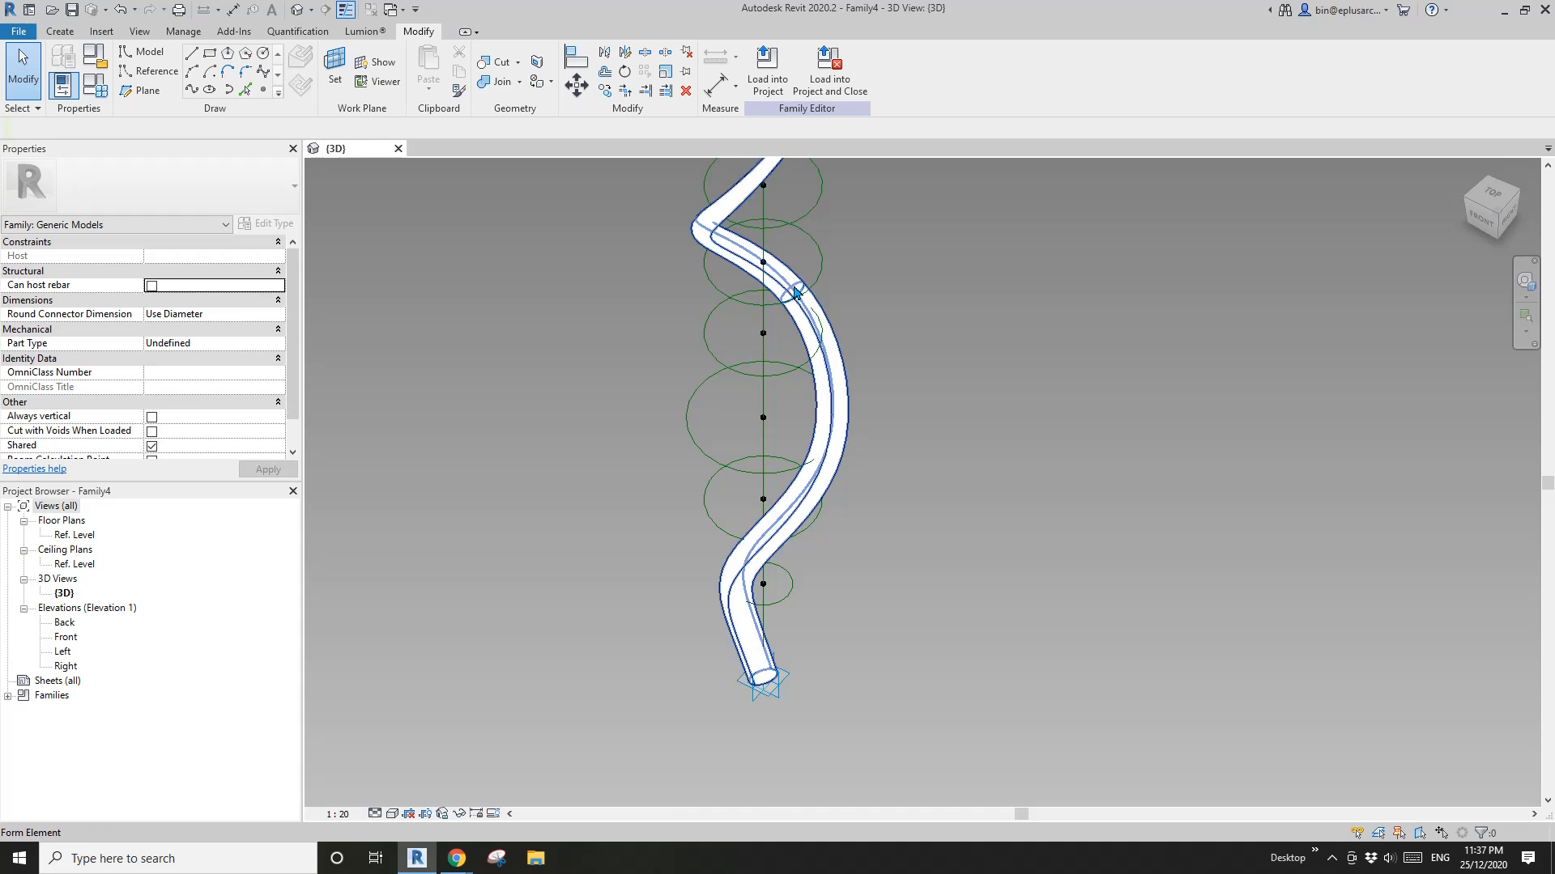
# Step: Set the radius of the circular profile midway along the form to 30
pyautogui.scroll(2, 794, 285)
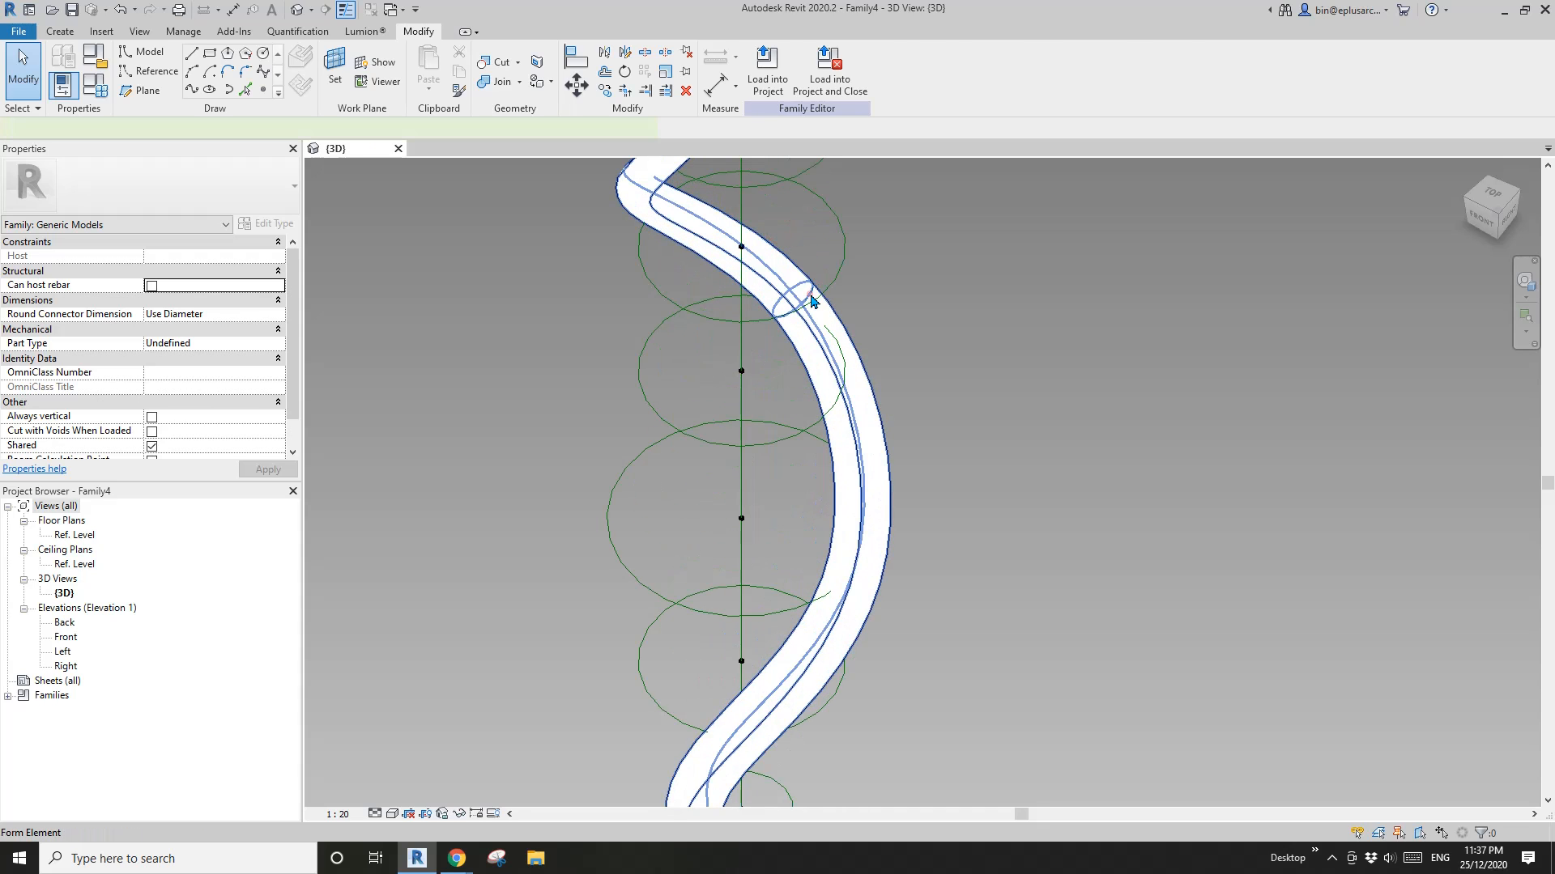
pyautogui.click(814, 296)
pyautogui.press('Escape')
pyautogui.click(812, 296)
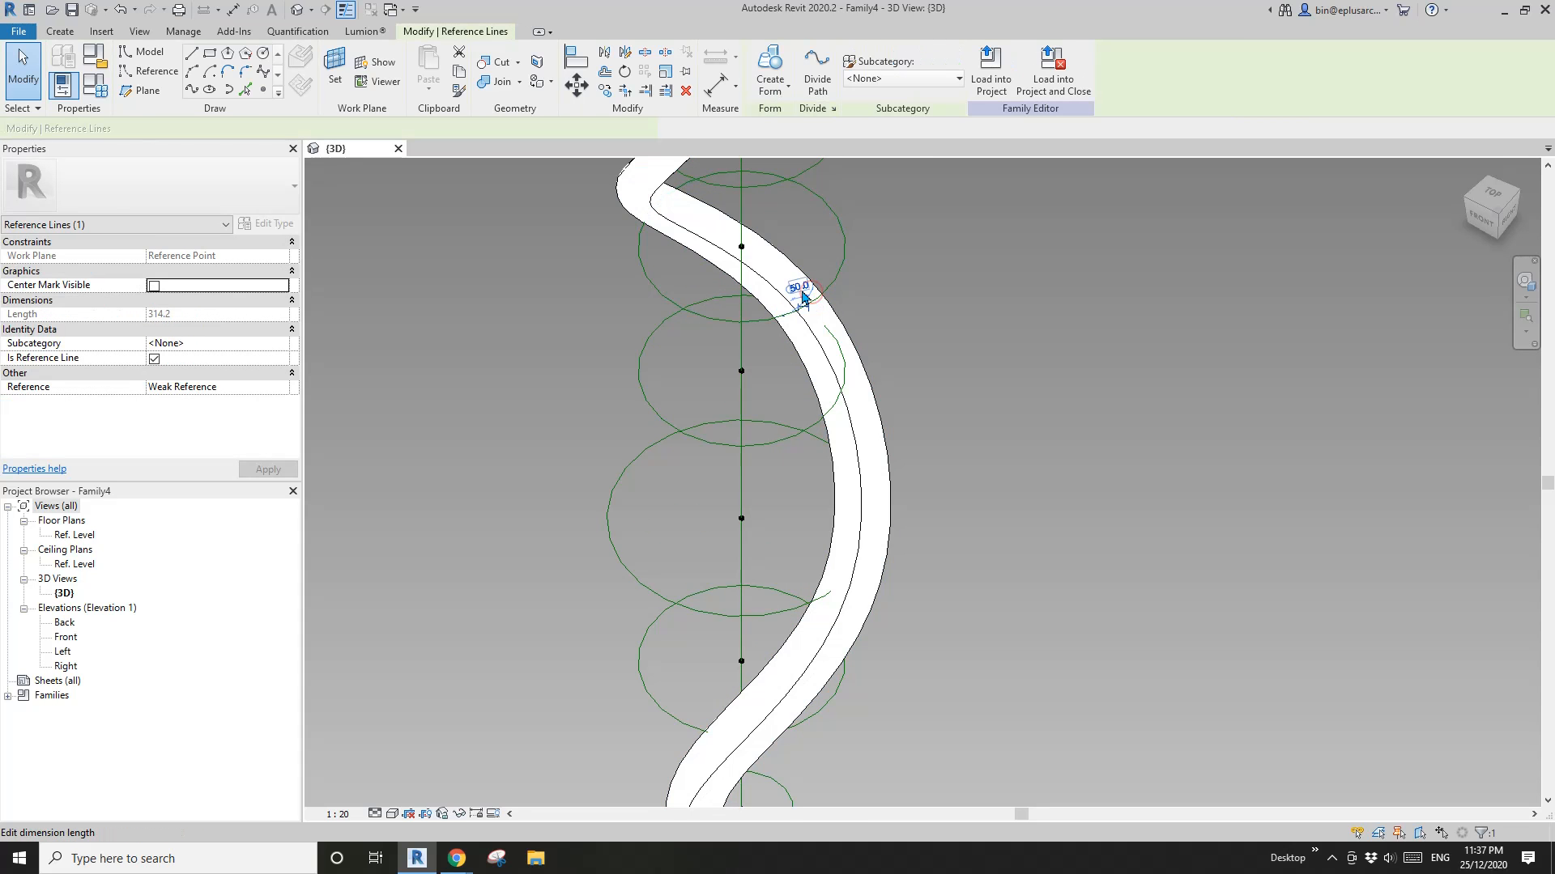
pyautogui.press('Return')
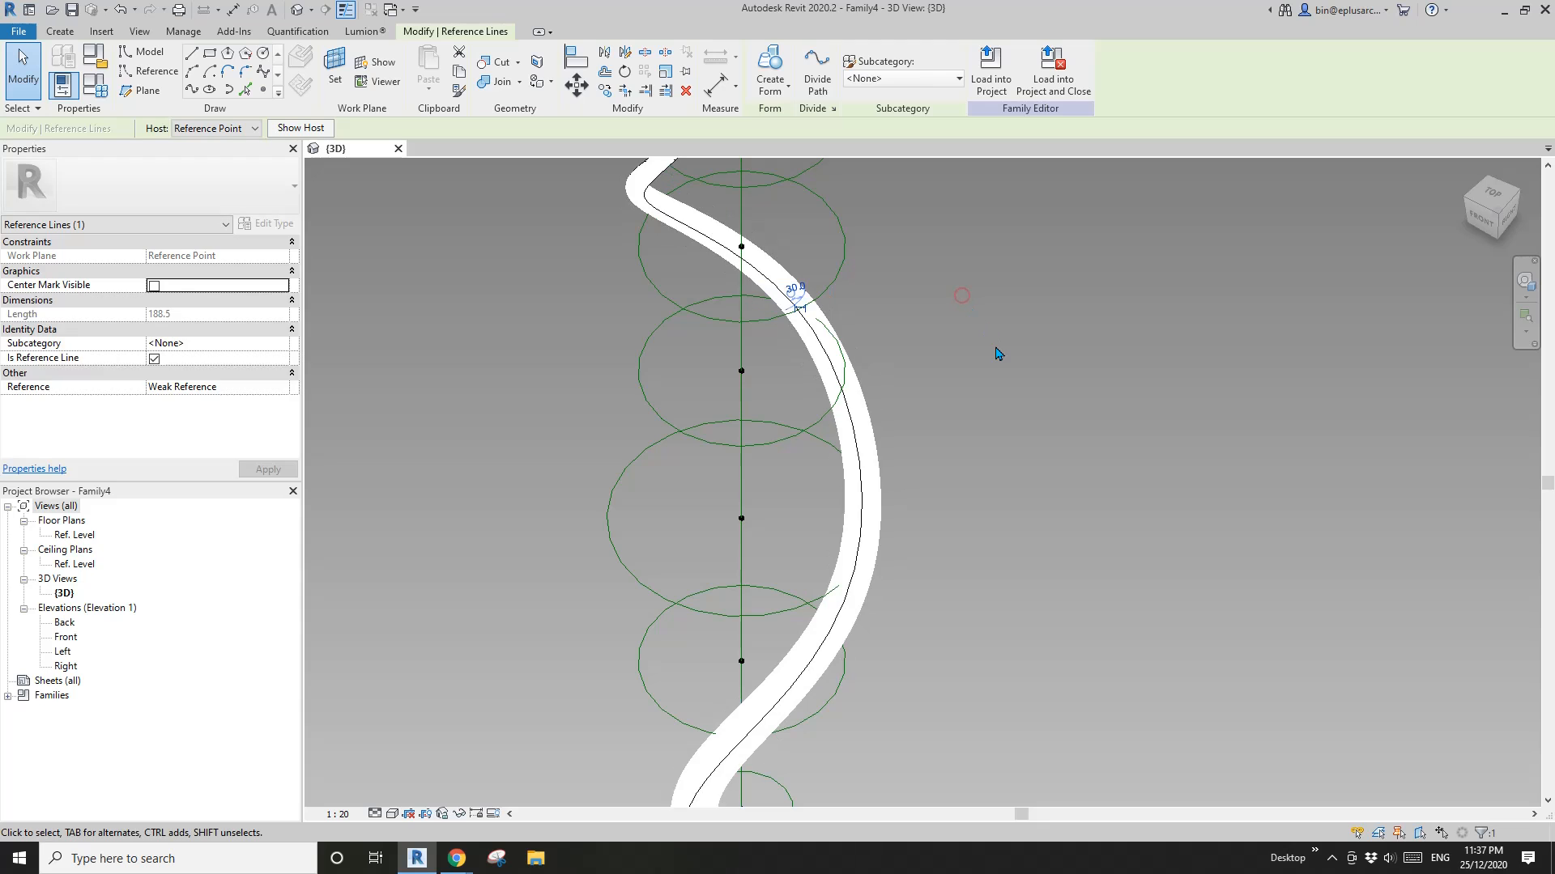
pyautogui.press('Escape')
# Step: Lower the reference point at the top of the central axis to an offset of about 1775, shortening the winding form
pyautogui.scroll(-3, 982, 375)
pyautogui.keyDown('shift'); pyautogui.moveTo(982, 374); pyautogui.dragTo(873, 276, button='middle'); pyautogui.keyUp('shift')
pyautogui.click(898, 261)
pyautogui.click(905, 259)
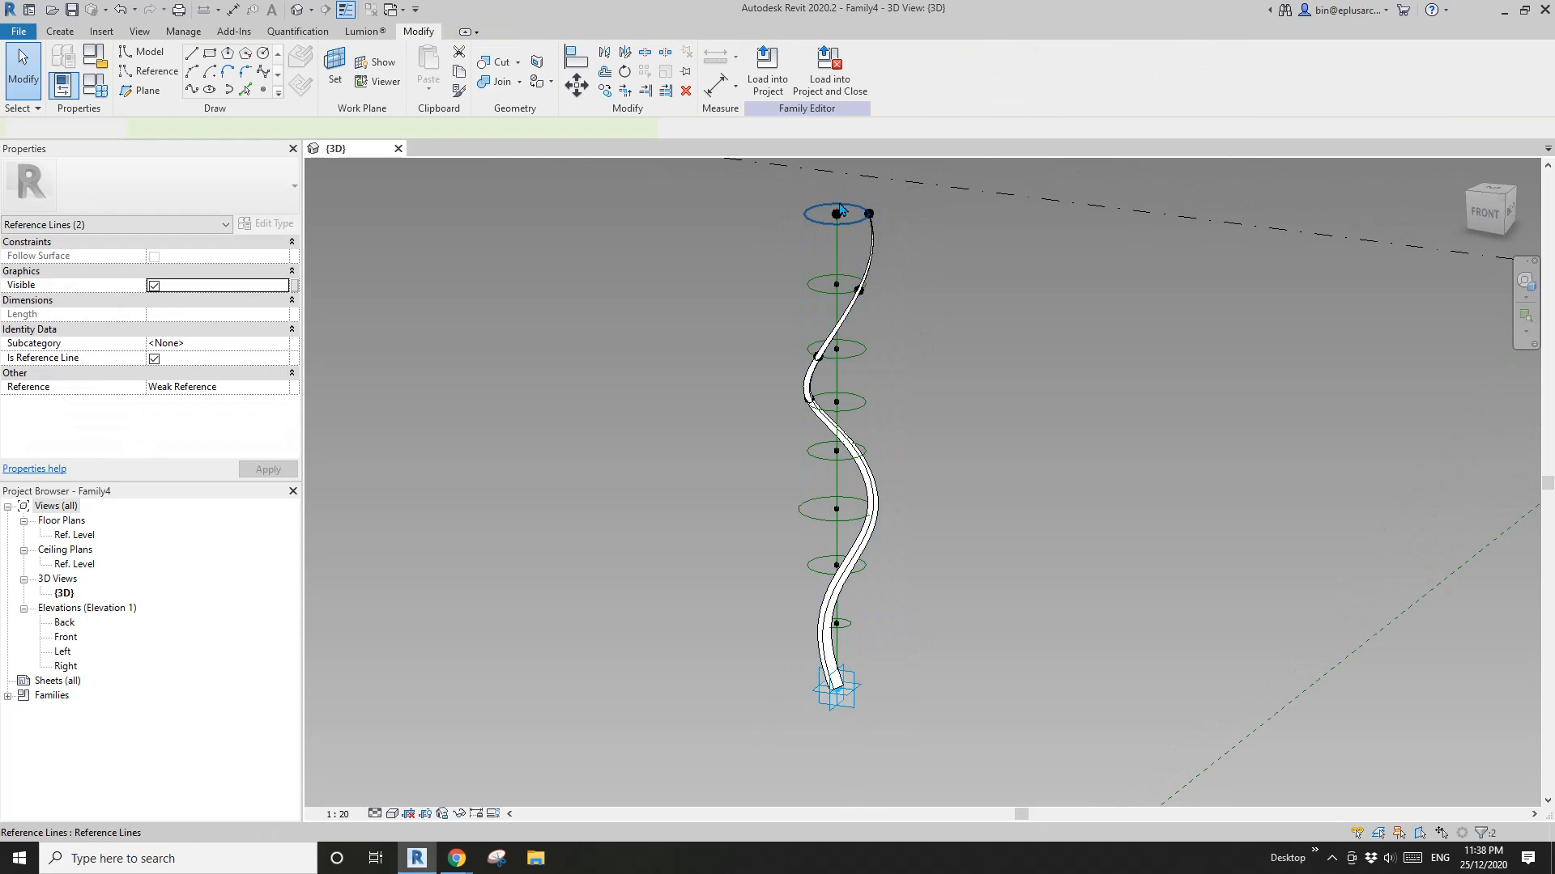
pyautogui.scroll(-2, 860, 283)
pyautogui.keyDown('shift'); pyautogui.moveTo(858, 348); pyautogui.dragTo(880, 392, button='middle'); pyautogui.keyUp('shift')
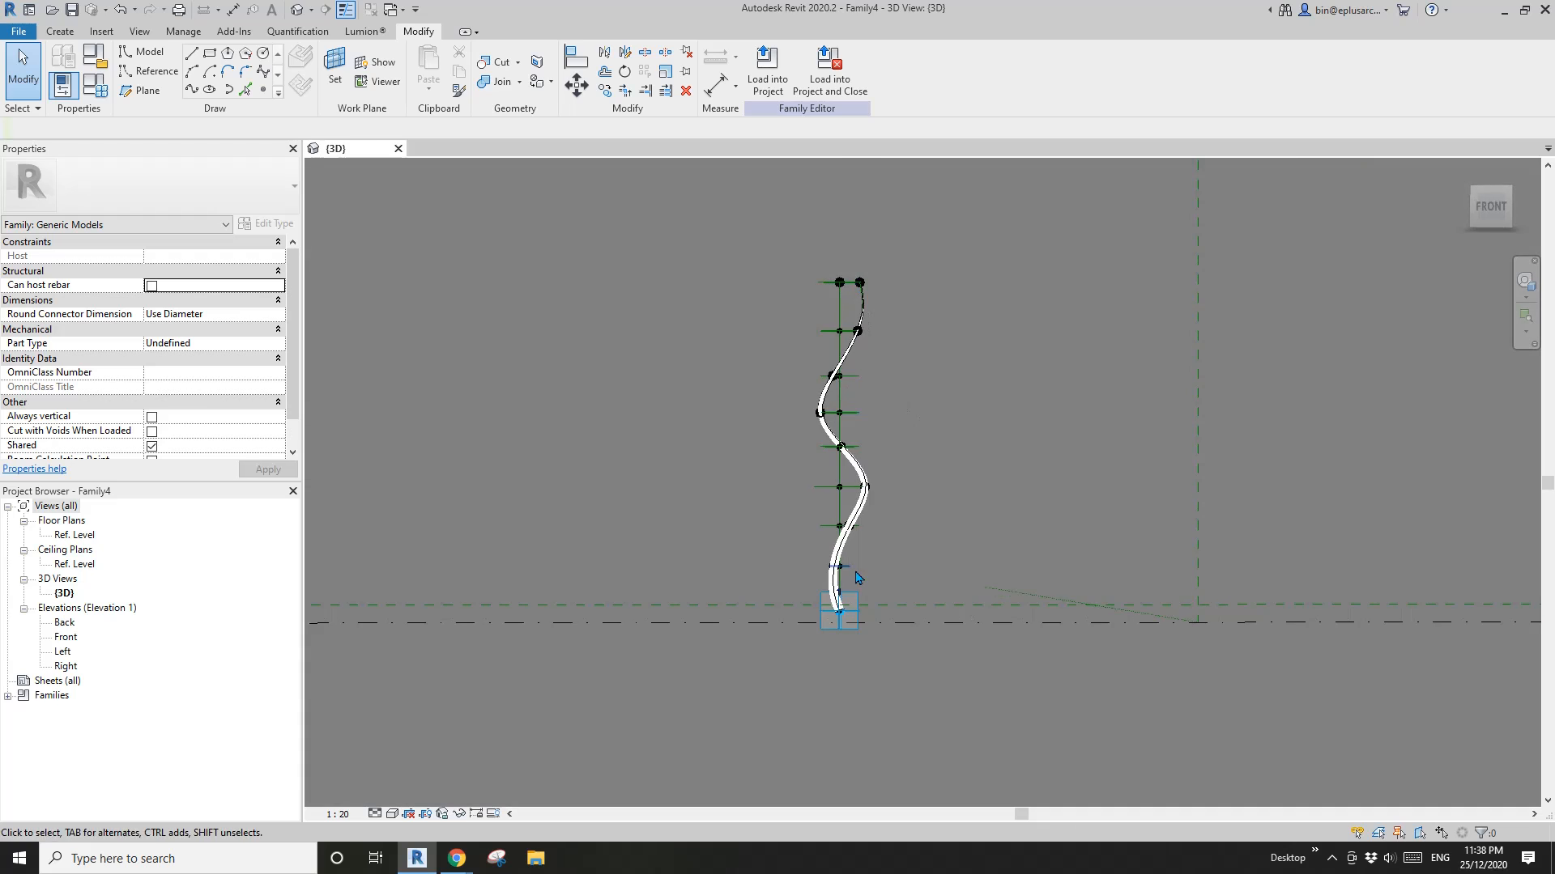
pyautogui.scroll(2, 839, 280)
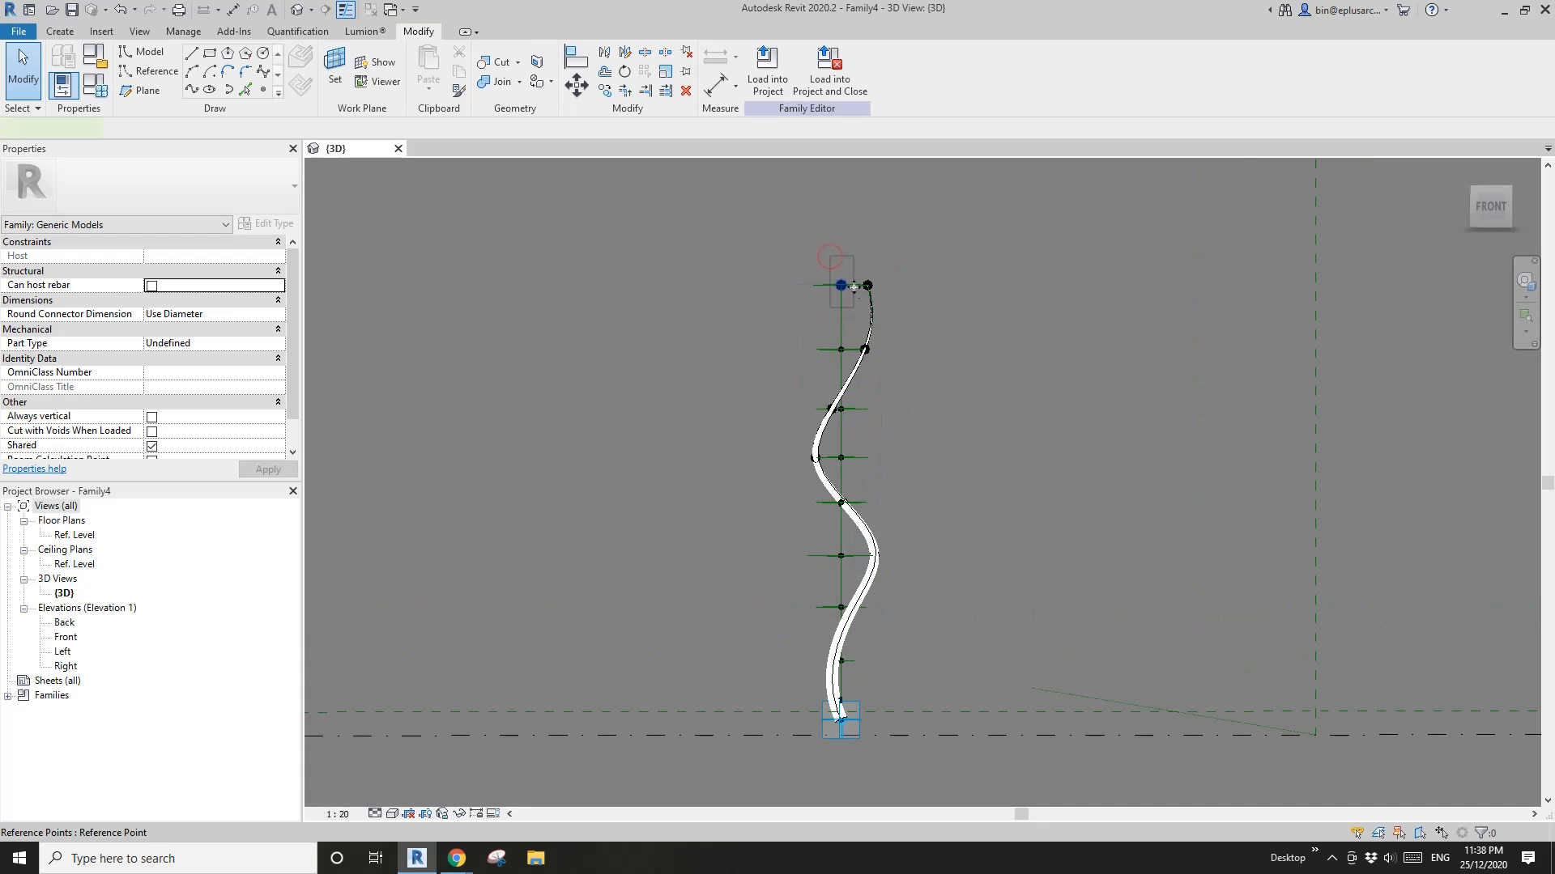
pyautogui.click(853, 287)
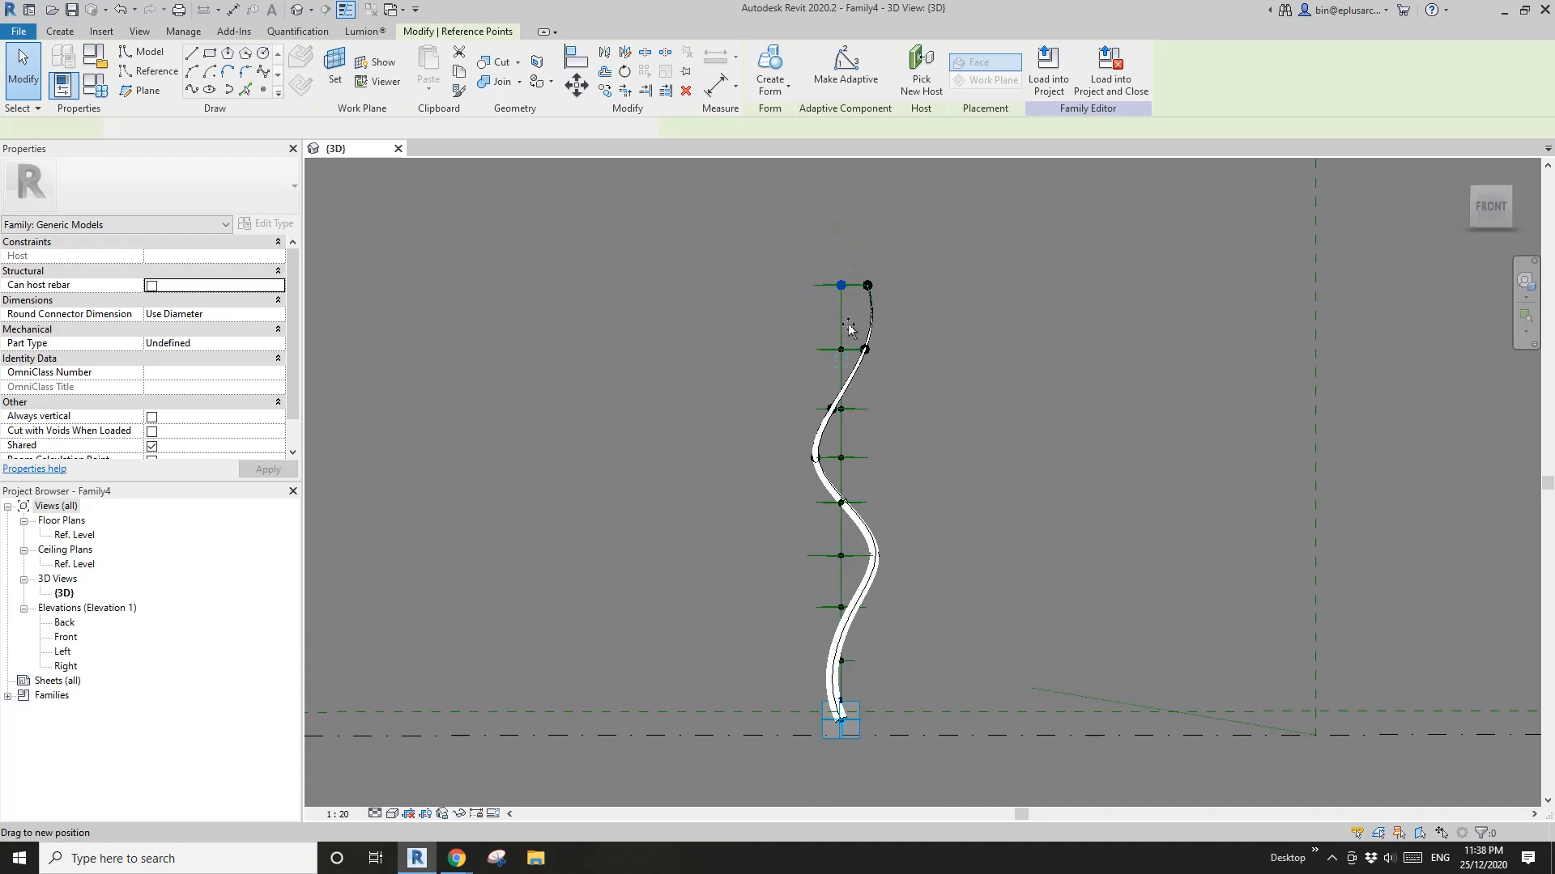
pyautogui.moveTo(849, 326); pyautogui.dragTo(850, 411)
pyautogui.moveTo(867, 515); pyautogui.dragTo(882, 445, button='middle')
pyautogui.keyDown('shift'); pyautogui.moveTo(976, 569); pyautogui.dragTo(822, 581, button='middle'); pyautogui.keyUp('shift')
pyautogui.keyDown('shift'); pyautogui.moveTo(923, 490); pyautogui.dragTo(935, 535, button='middle'); pyautogui.keyUp('shift')
pyautogui.moveTo(857, 333); pyautogui.dragTo(861, 376)
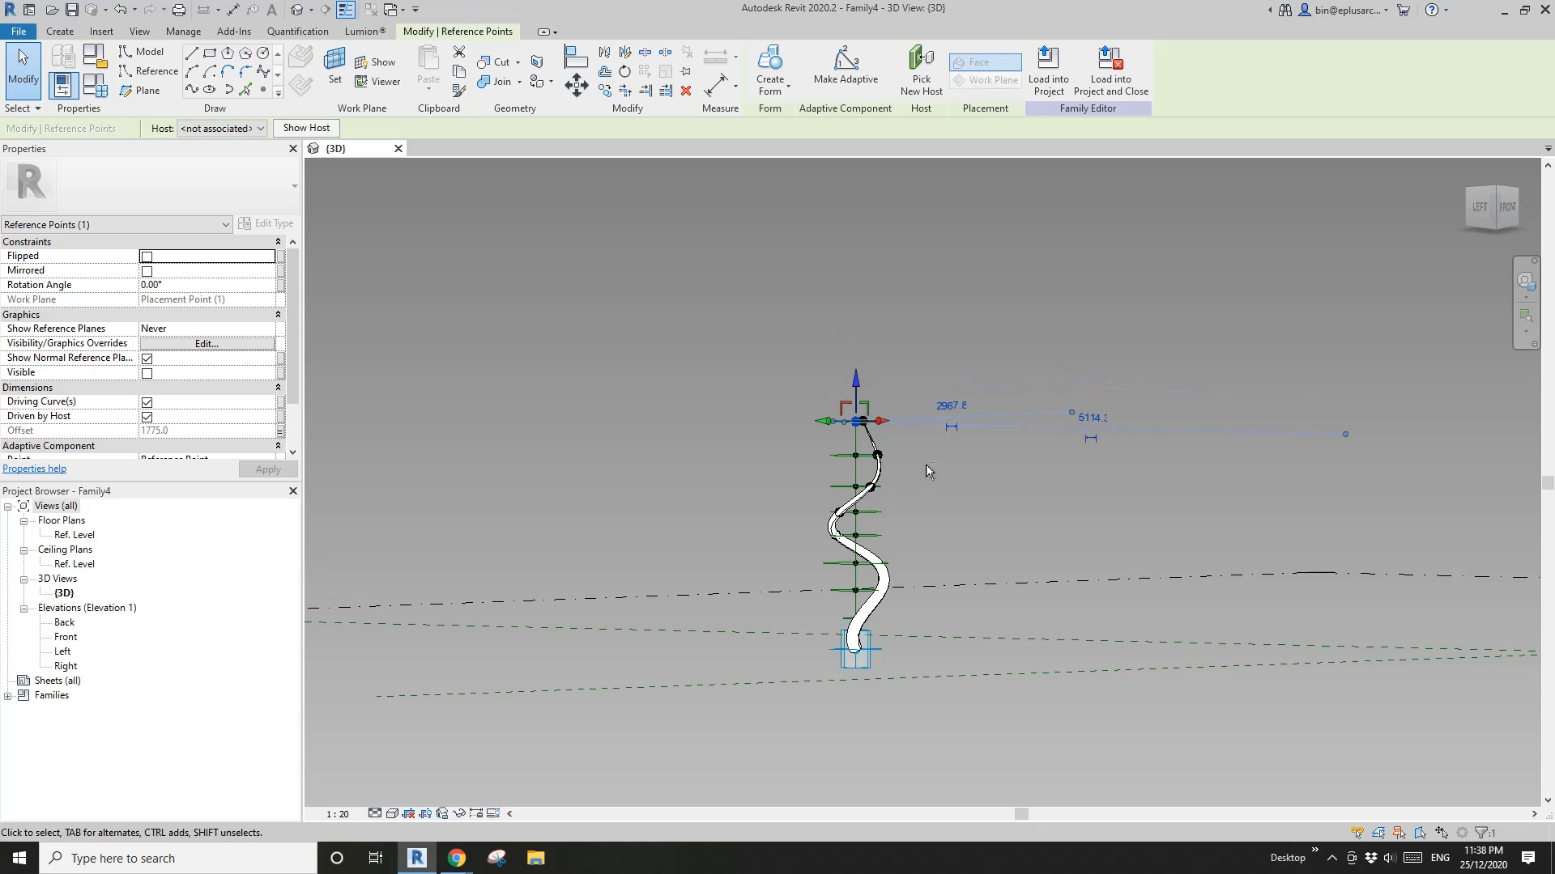
# Step: Try to move the central axis's top reference point upward to flex the form's height
pyautogui.keyDown('shift'); pyautogui.moveTo(930, 469); pyautogui.dragTo(814, 498, button='middle'); pyautogui.keyUp('shift')
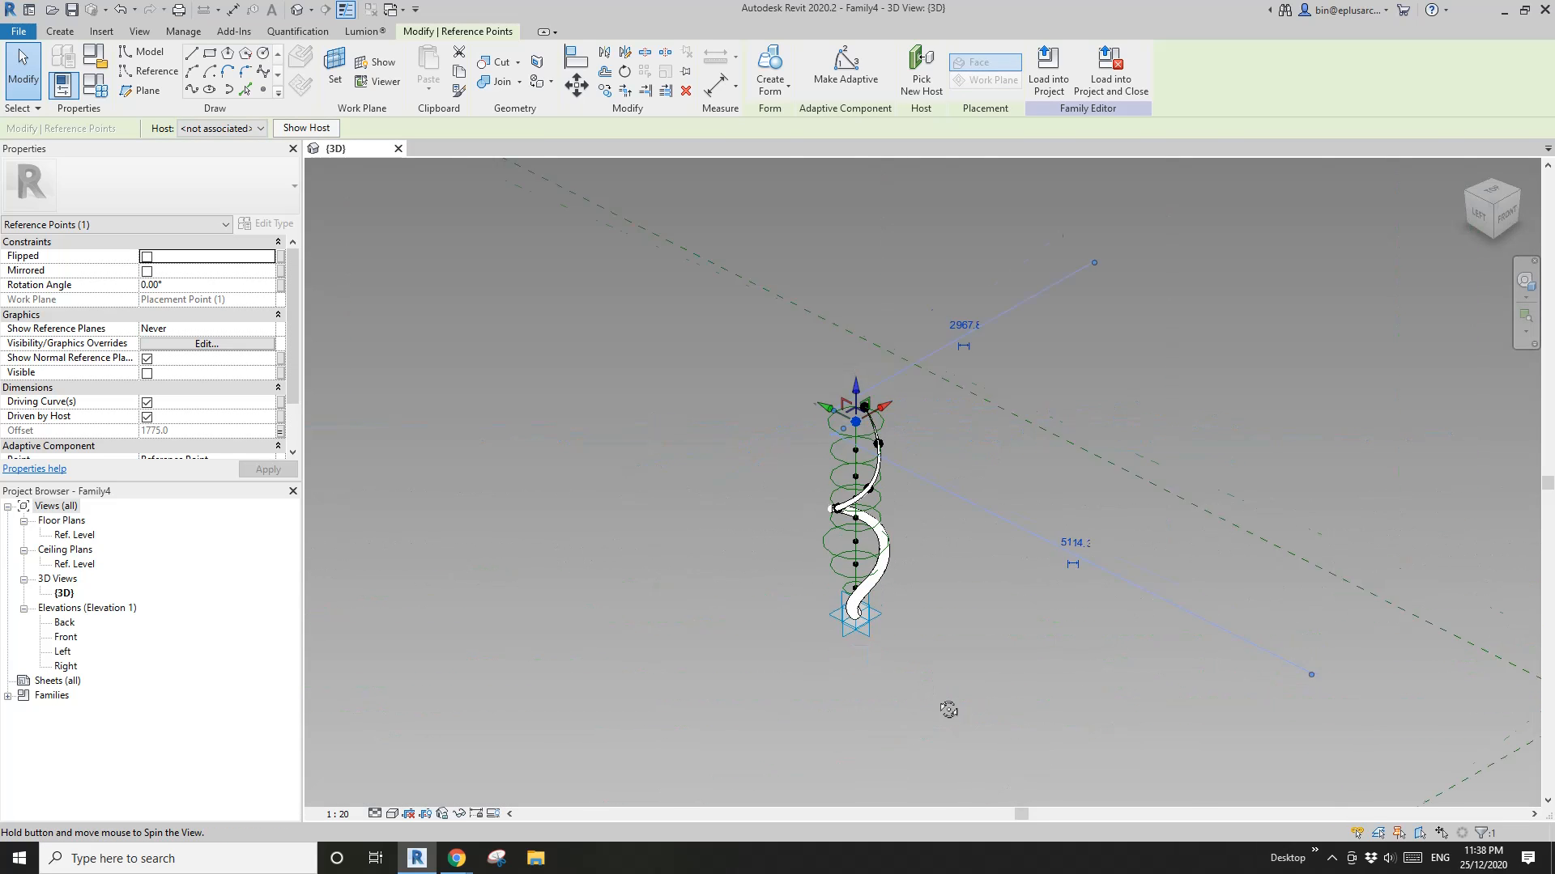
pyautogui.scroll(2, 871, 595)
pyautogui.click(881, 600)
pyautogui.moveTo(881, 600); pyautogui.dragTo(709, 524, button='middle')
pyautogui.scroll(-2, 790, 513)
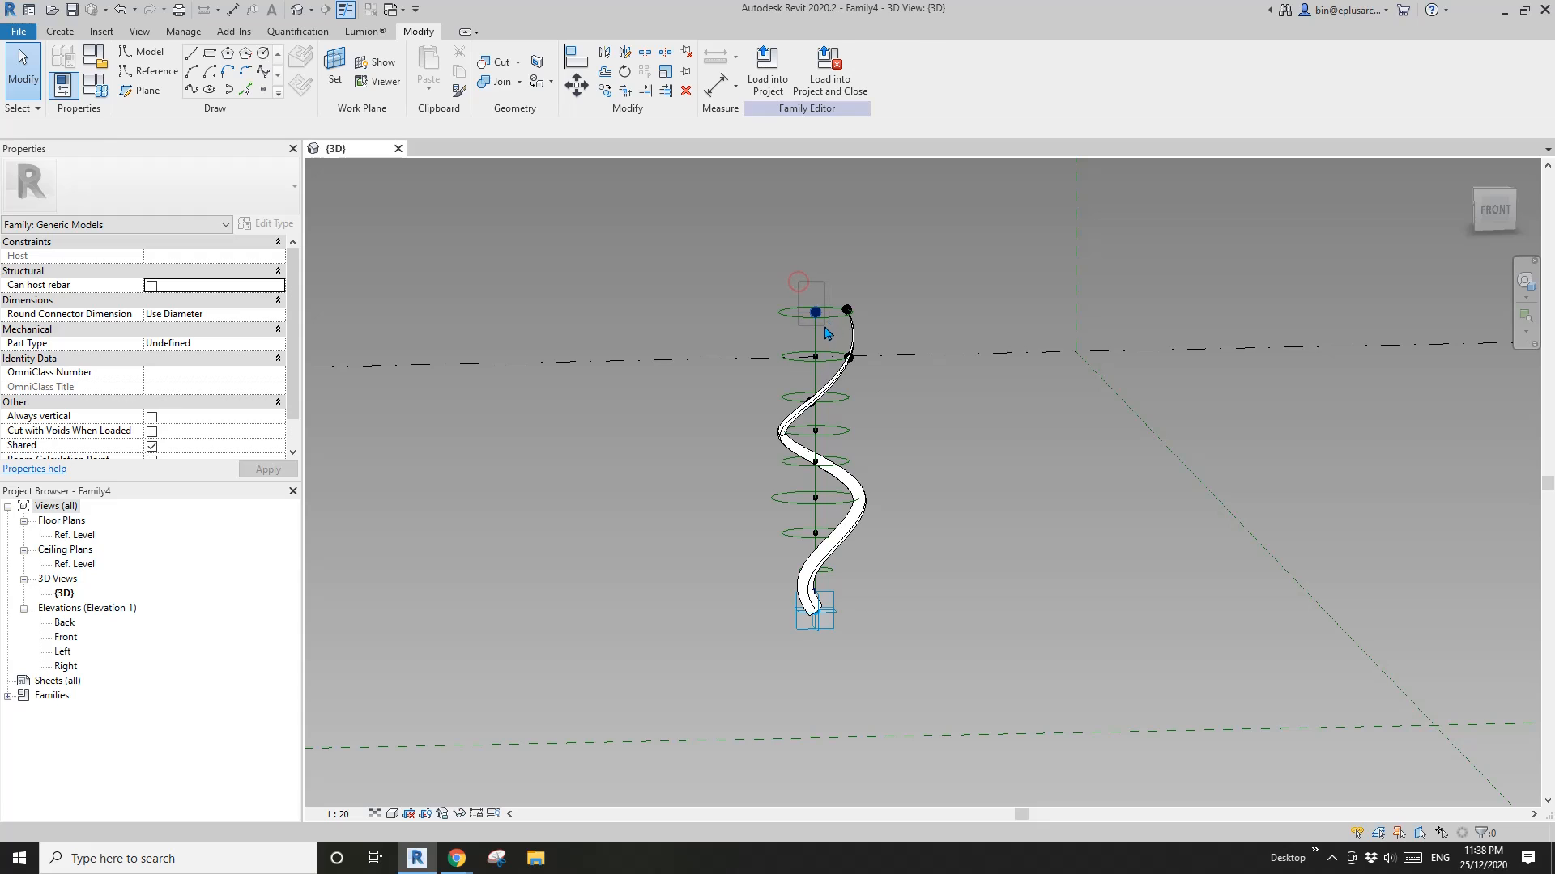
pyautogui.click(820, 317)
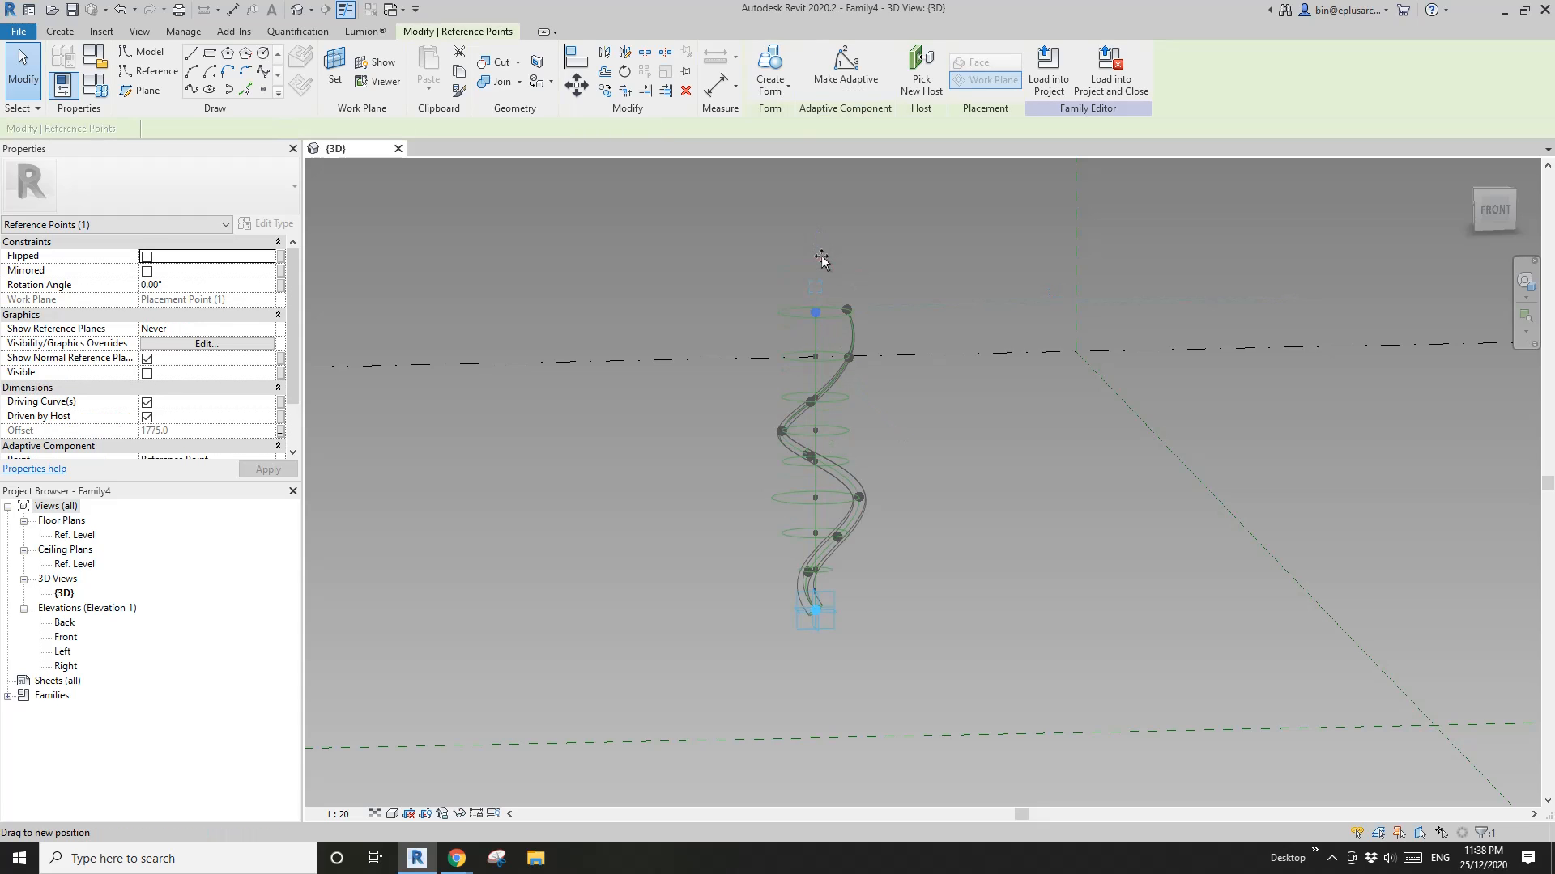
pyautogui.press('Escape')
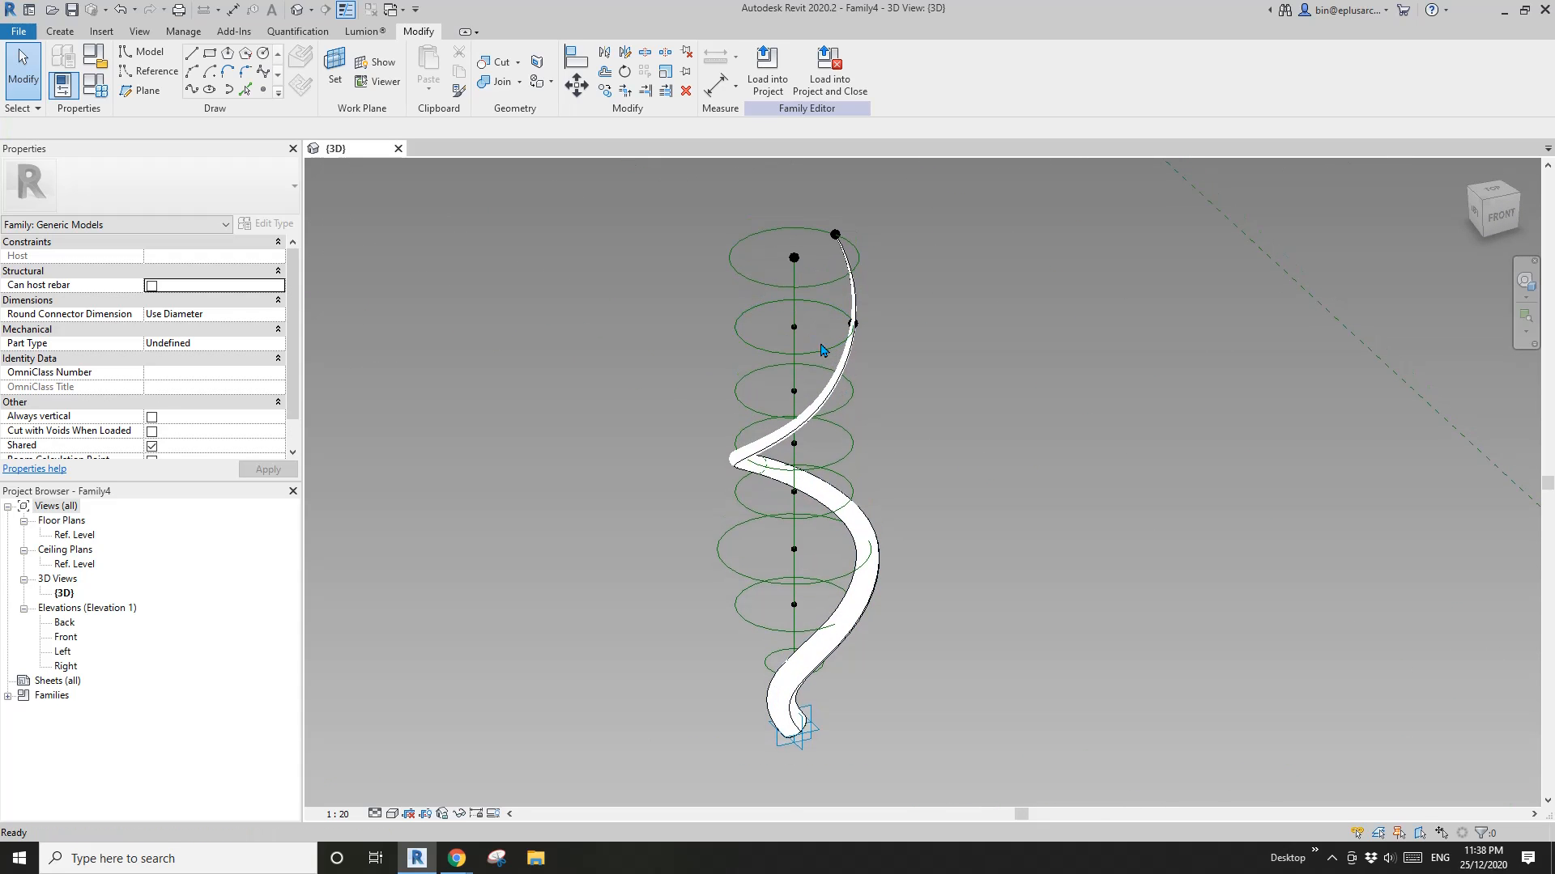
# Step: Check the offset of the central axis's top reference point, and set the family's L parameter to 2000
pyautogui.click(793, 257)
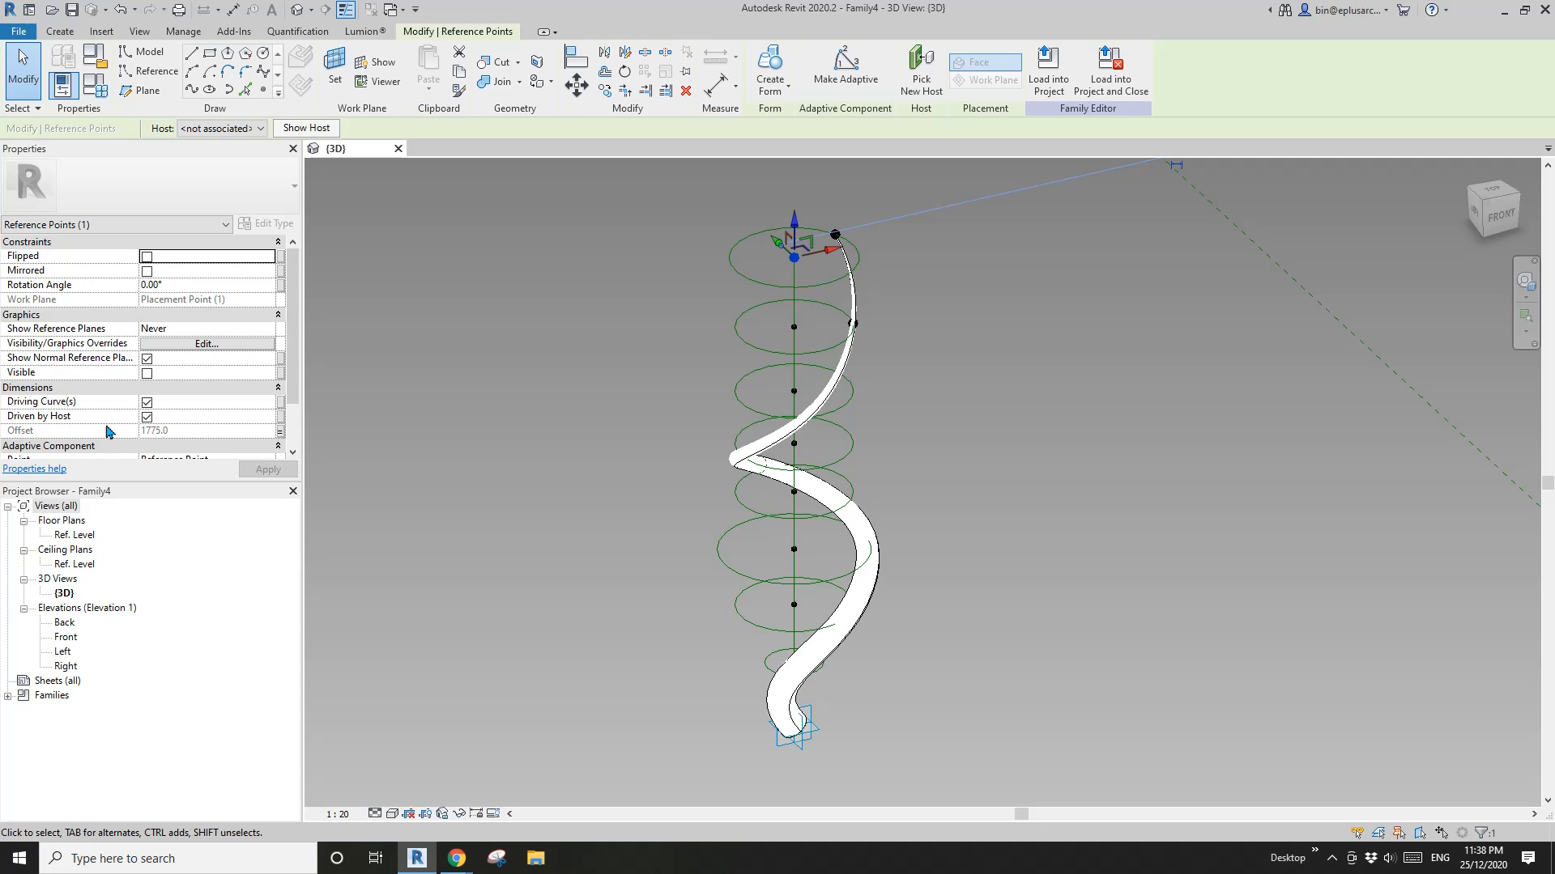
pyautogui.moveTo(779, 325); pyautogui.dragTo(776, 354, button='middle')
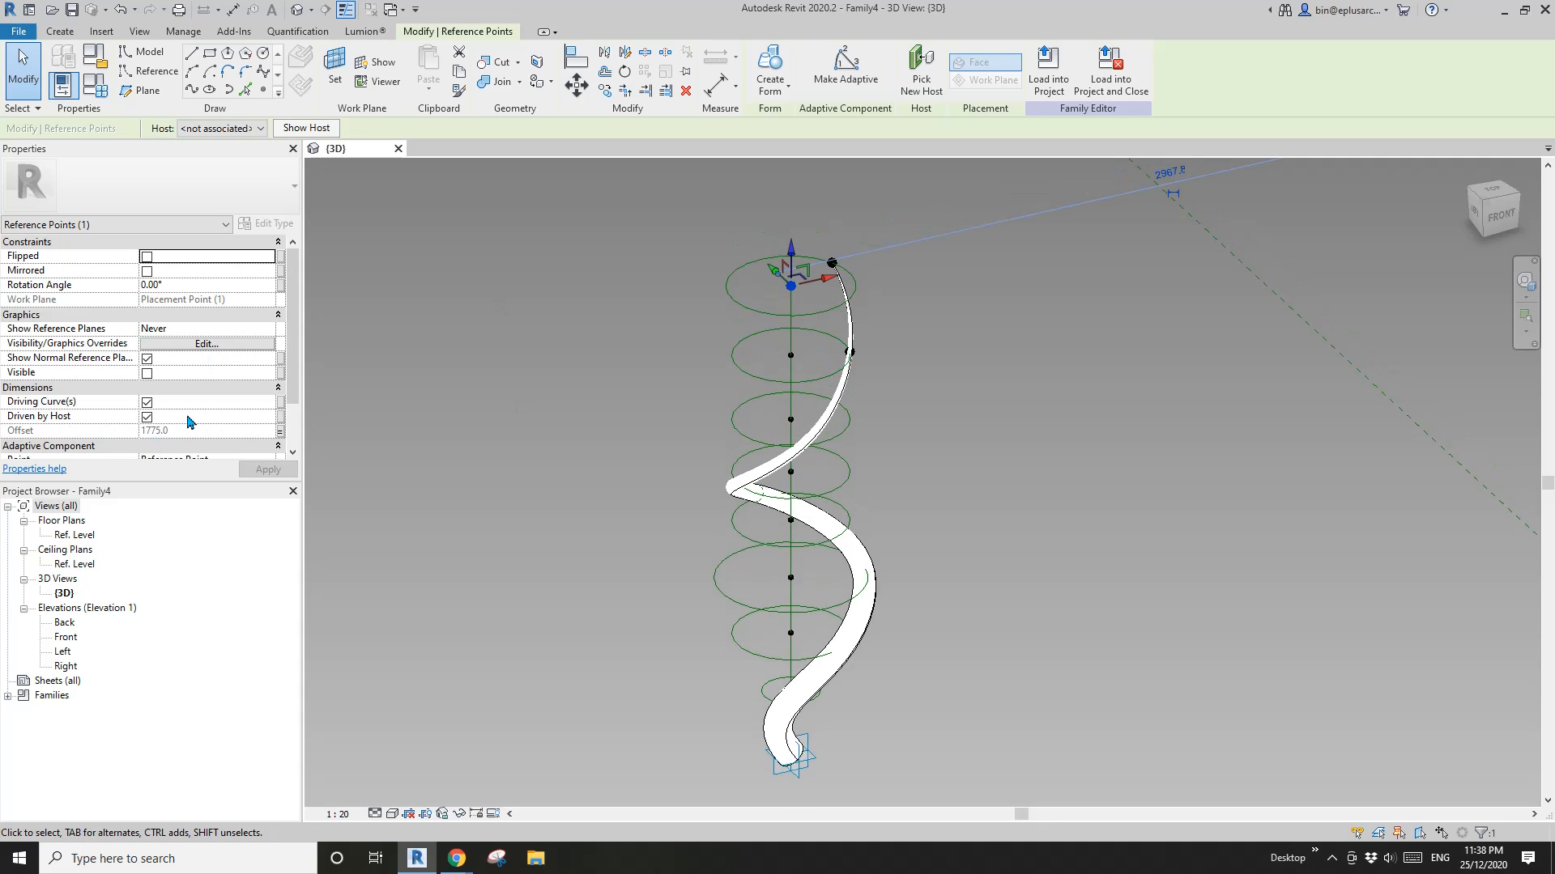
pyautogui.click(400, 345)
pyautogui.click(96, 84)
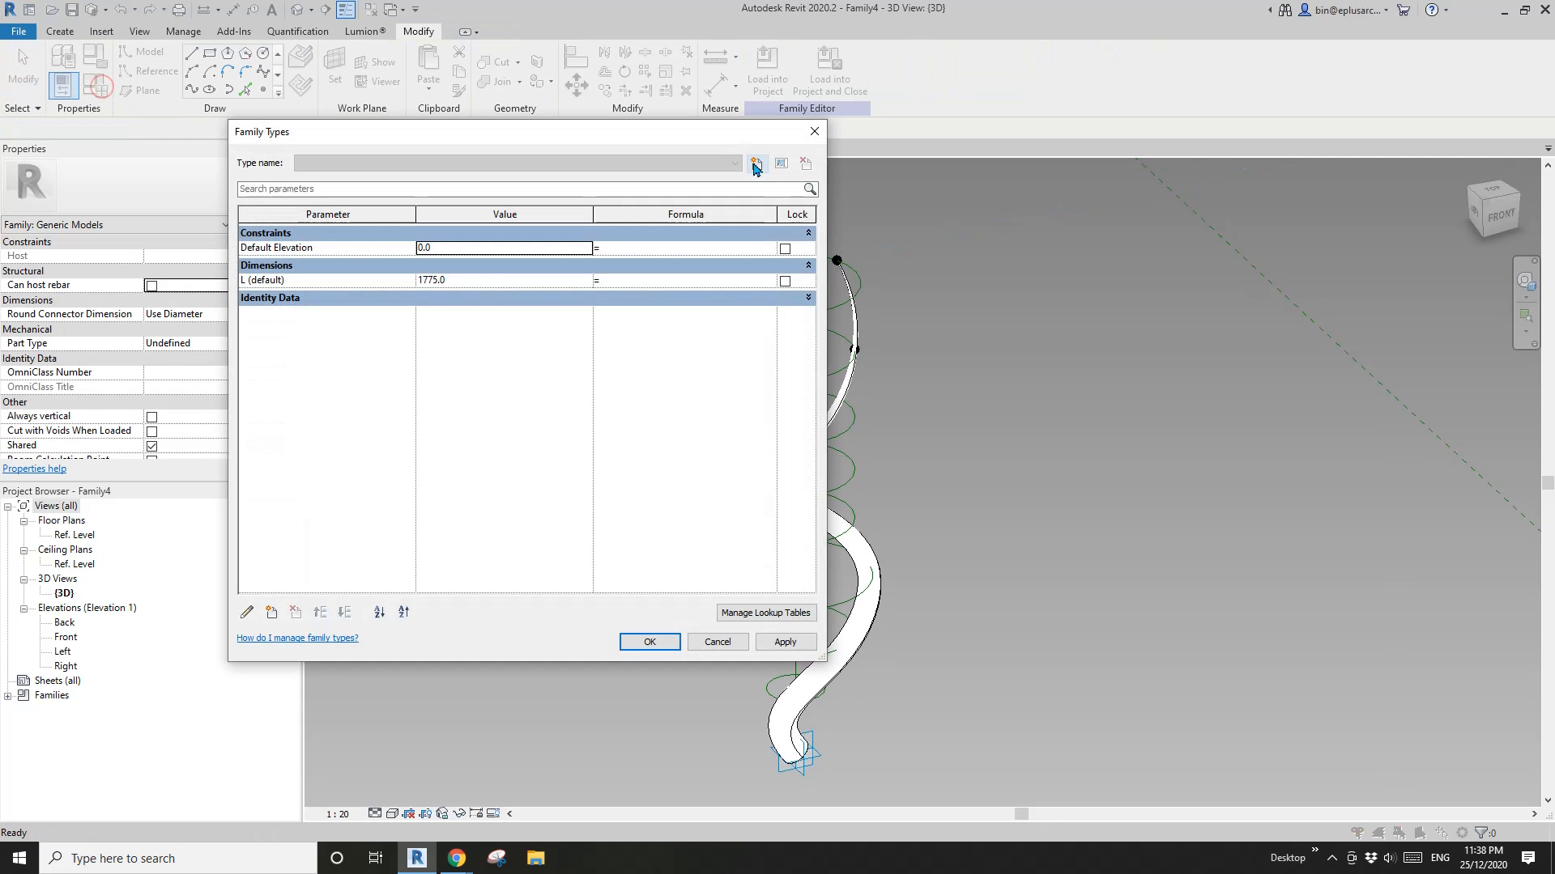
pyautogui.click(484, 280)
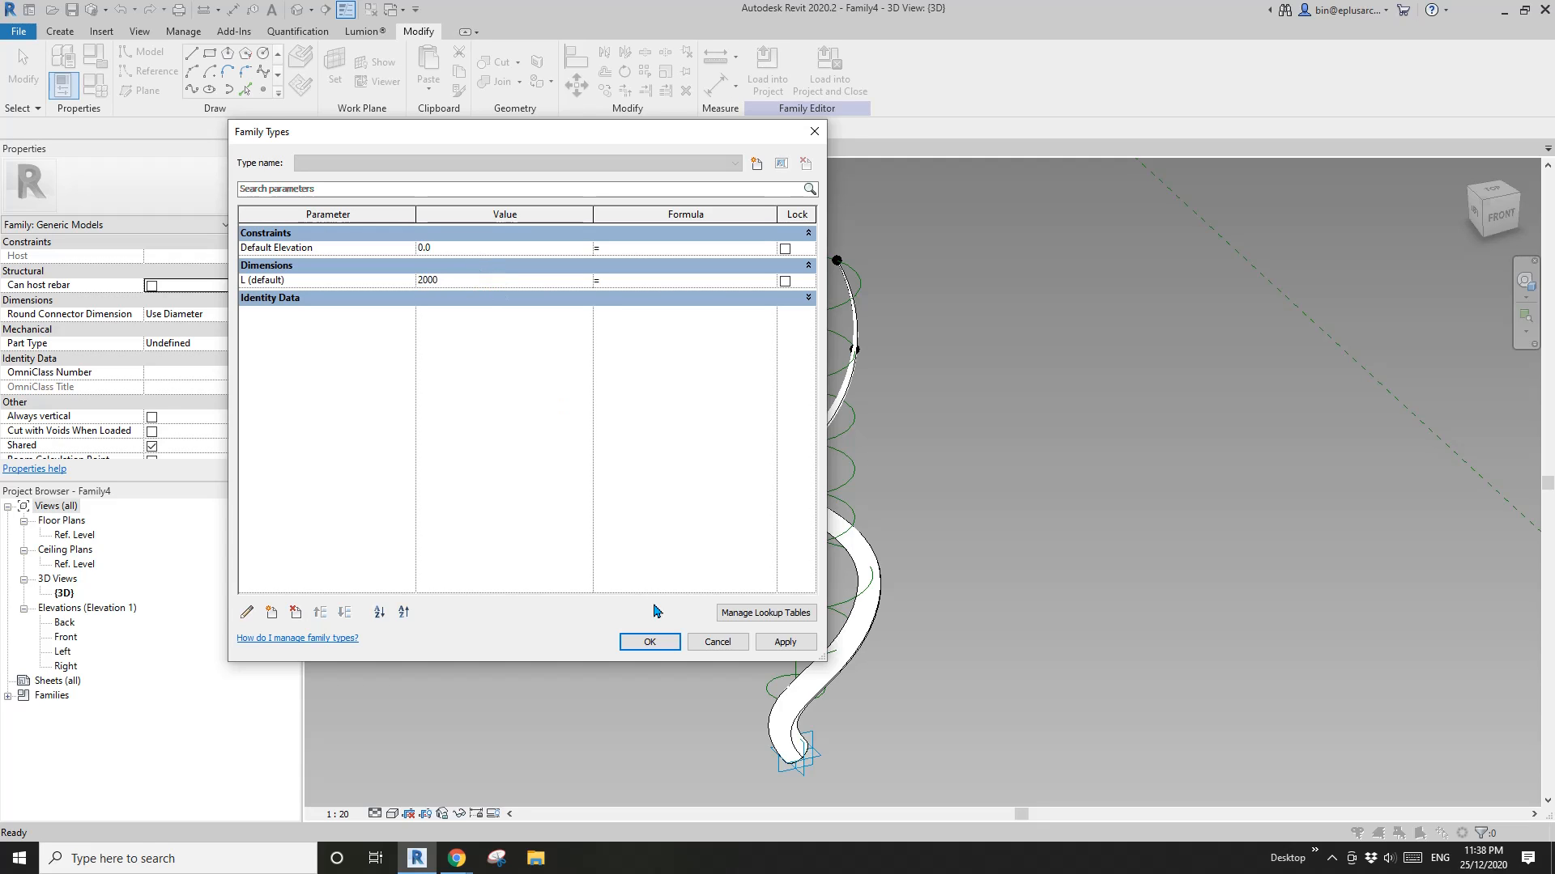
pyautogui.scroll(-3, 948, 494)
pyautogui.keyDown('shift'); pyautogui.moveTo(912, 524); pyautogui.dragTo(806, 362, button='middle'); pyautogui.keyUp('shift')
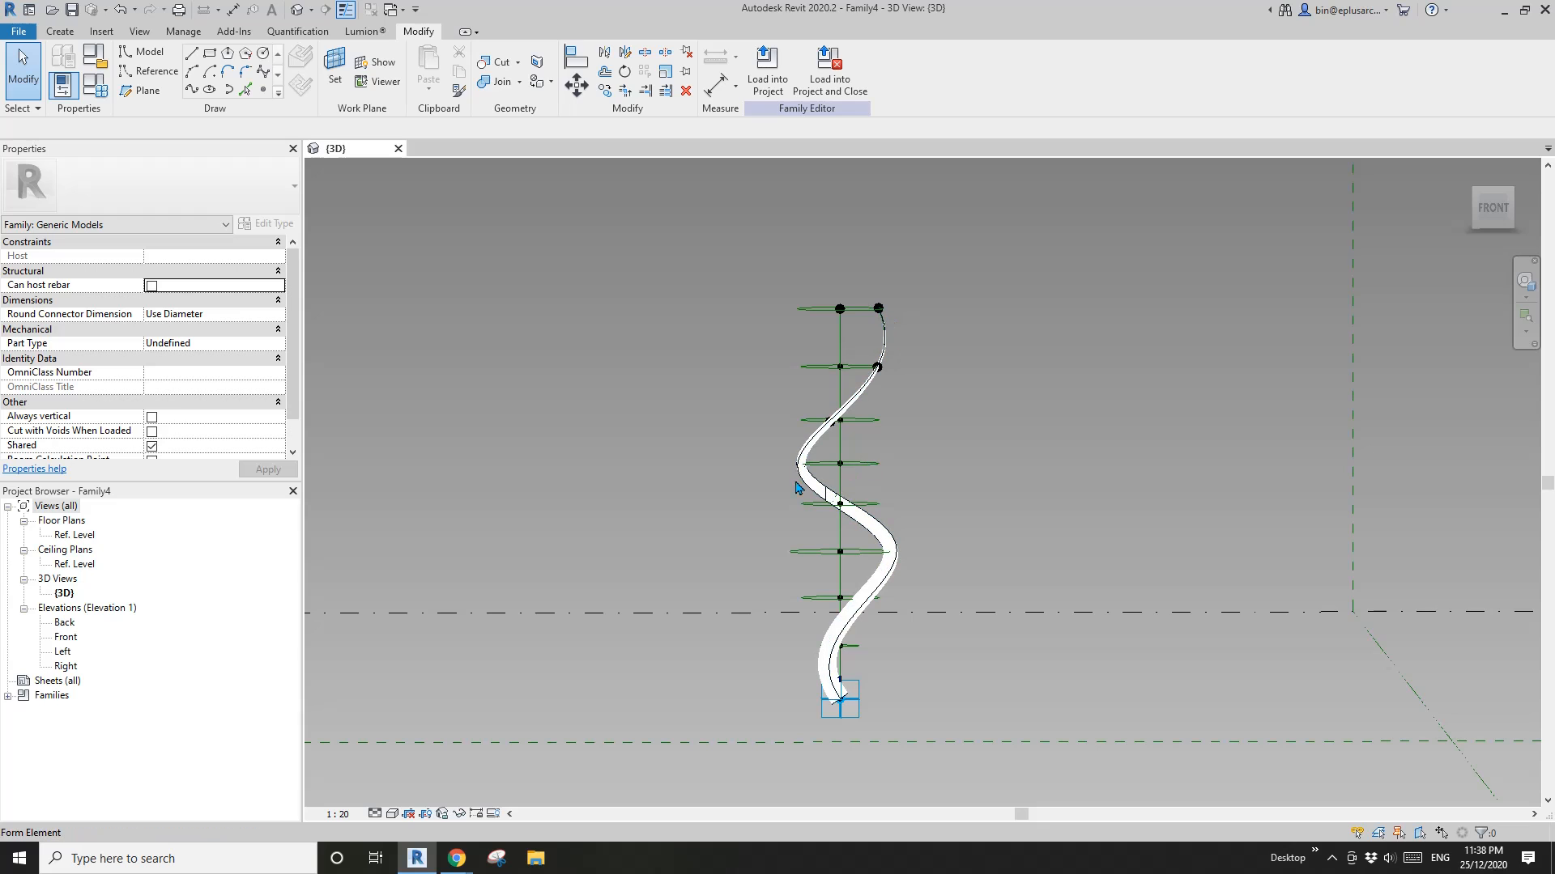
pyautogui.moveTo(793, 441)
pyautogui.keyDown('shift'); pyautogui.mouseDown(button='middle')
pyautogui.moveTo(937, 521)
pyautogui.moveTo(1111, 510)
pyautogui.moveTo(1045, 452)
pyautogui.moveTo(770, 607)
pyautogui.moveTo(591, 615)
pyautogui.moveTo(775, 523)
pyautogui.moveTo(810, 453)
pyautogui.mouseUp(button='middle'); pyautogui.keyUp('shift')
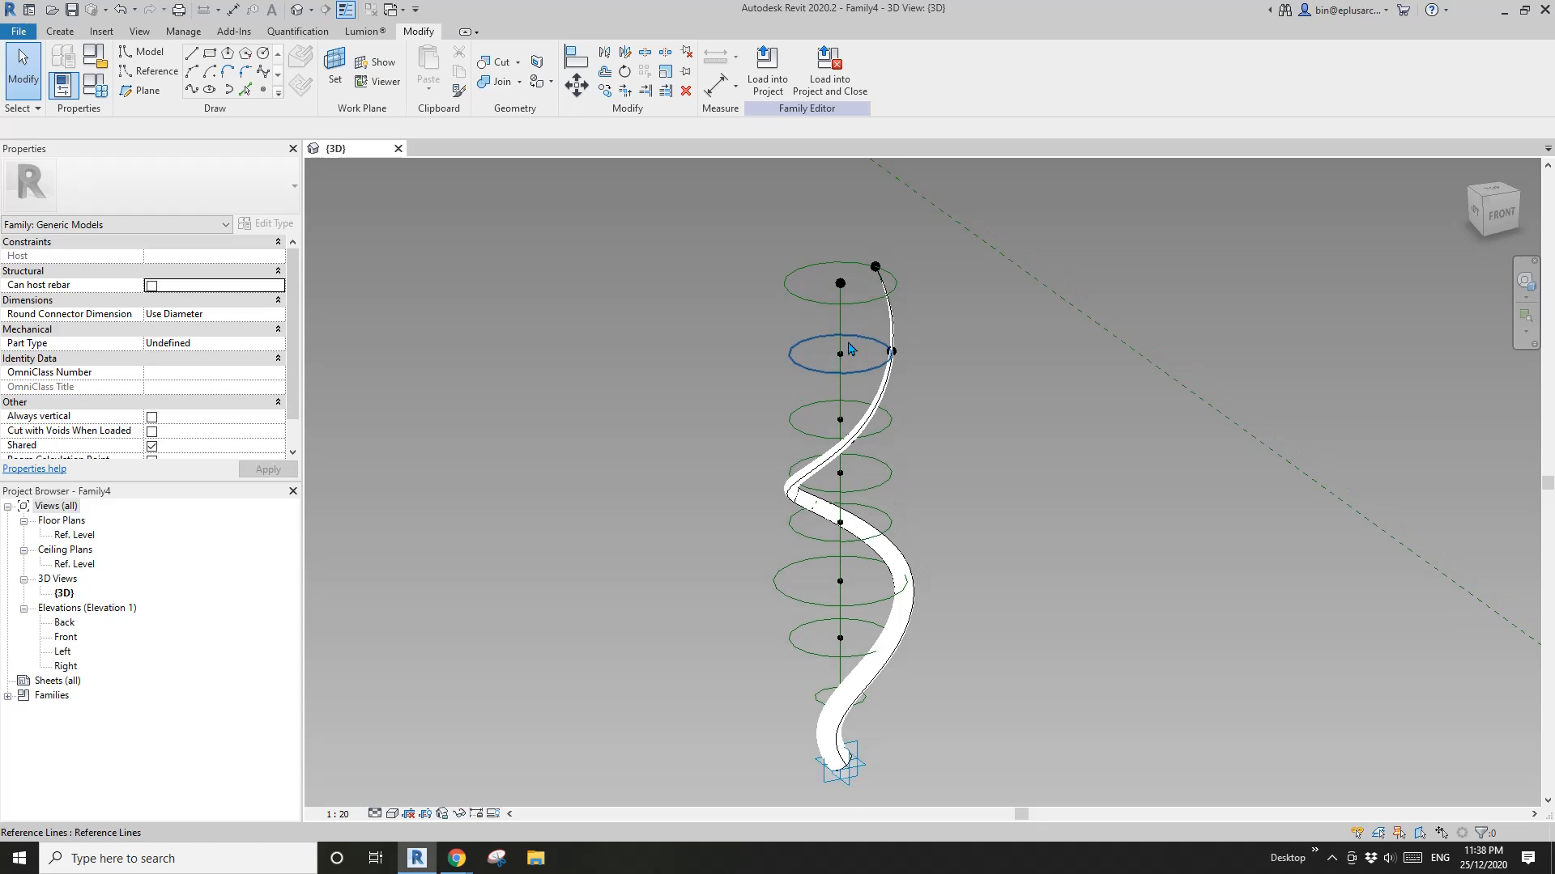
pyautogui.click(807, 308)
pyautogui.scroll(2, 818, 323)
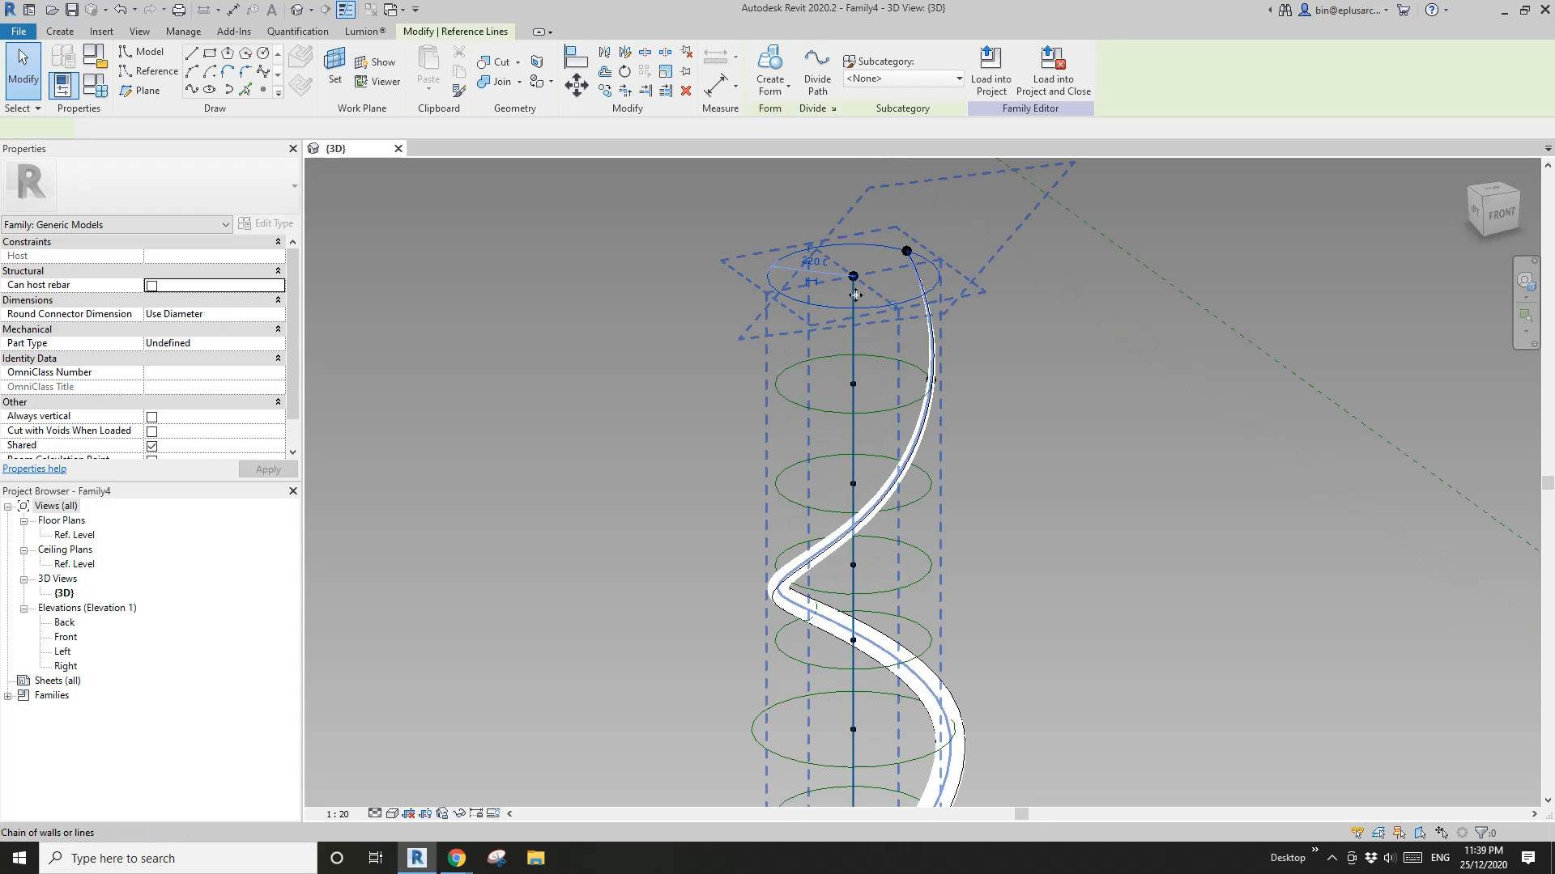
pyautogui.keyDown('shift'); pyautogui.moveTo(804, 260); pyautogui.dragTo(773, 542, button='middle'); pyautogui.keyUp('shift')
pyautogui.click(764, 328)
pyautogui.click(761, 262)
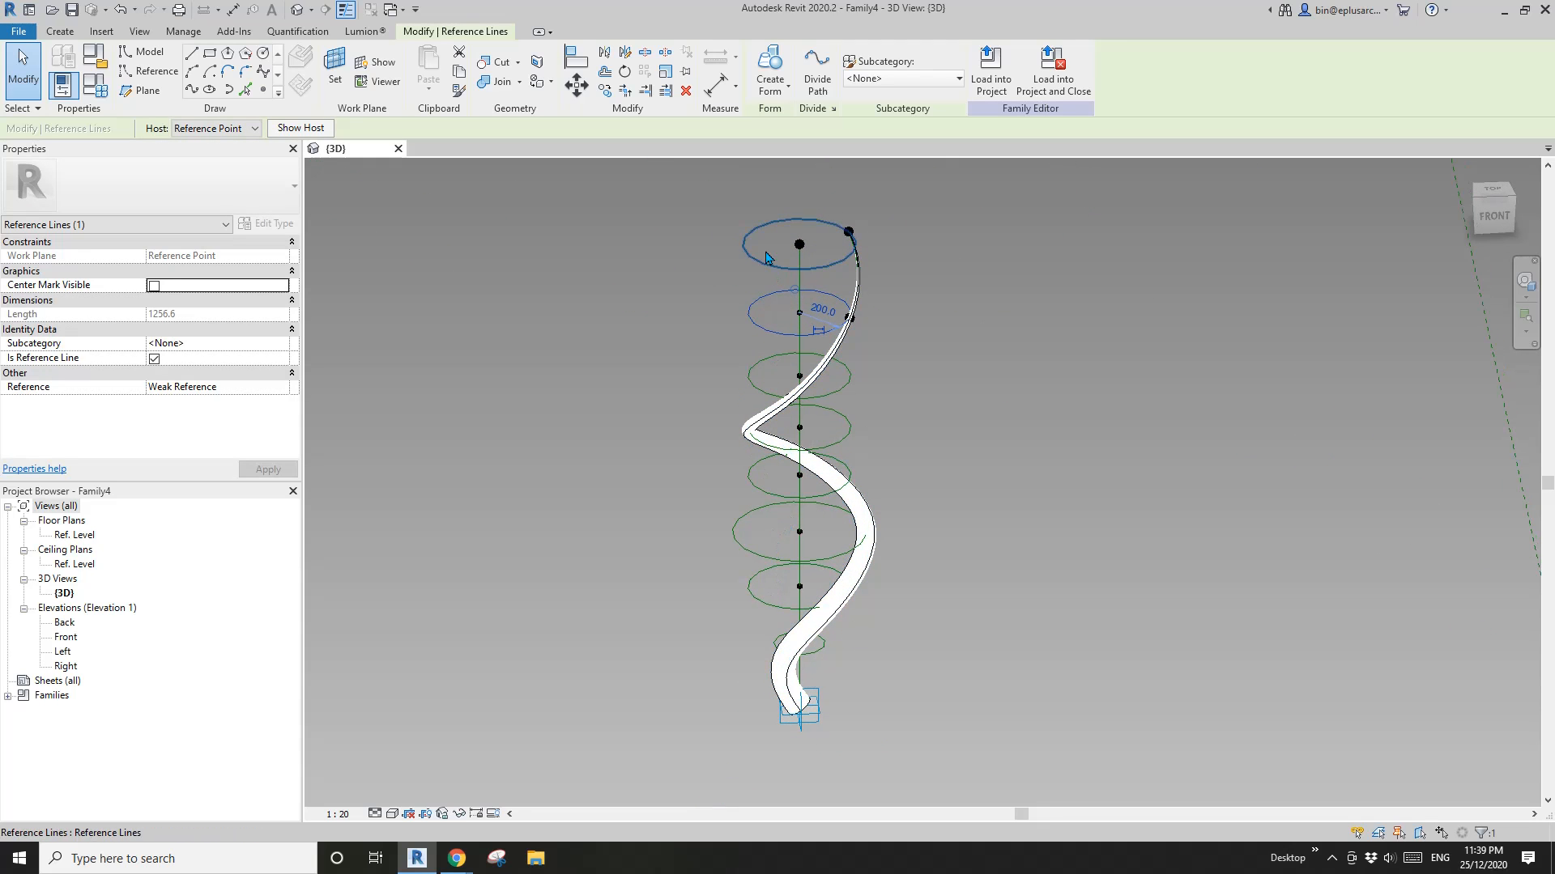
pyautogui.keyDown('ctrl'); pyautogui.click(761, 328); pyautogui.keyUp('ctrl')
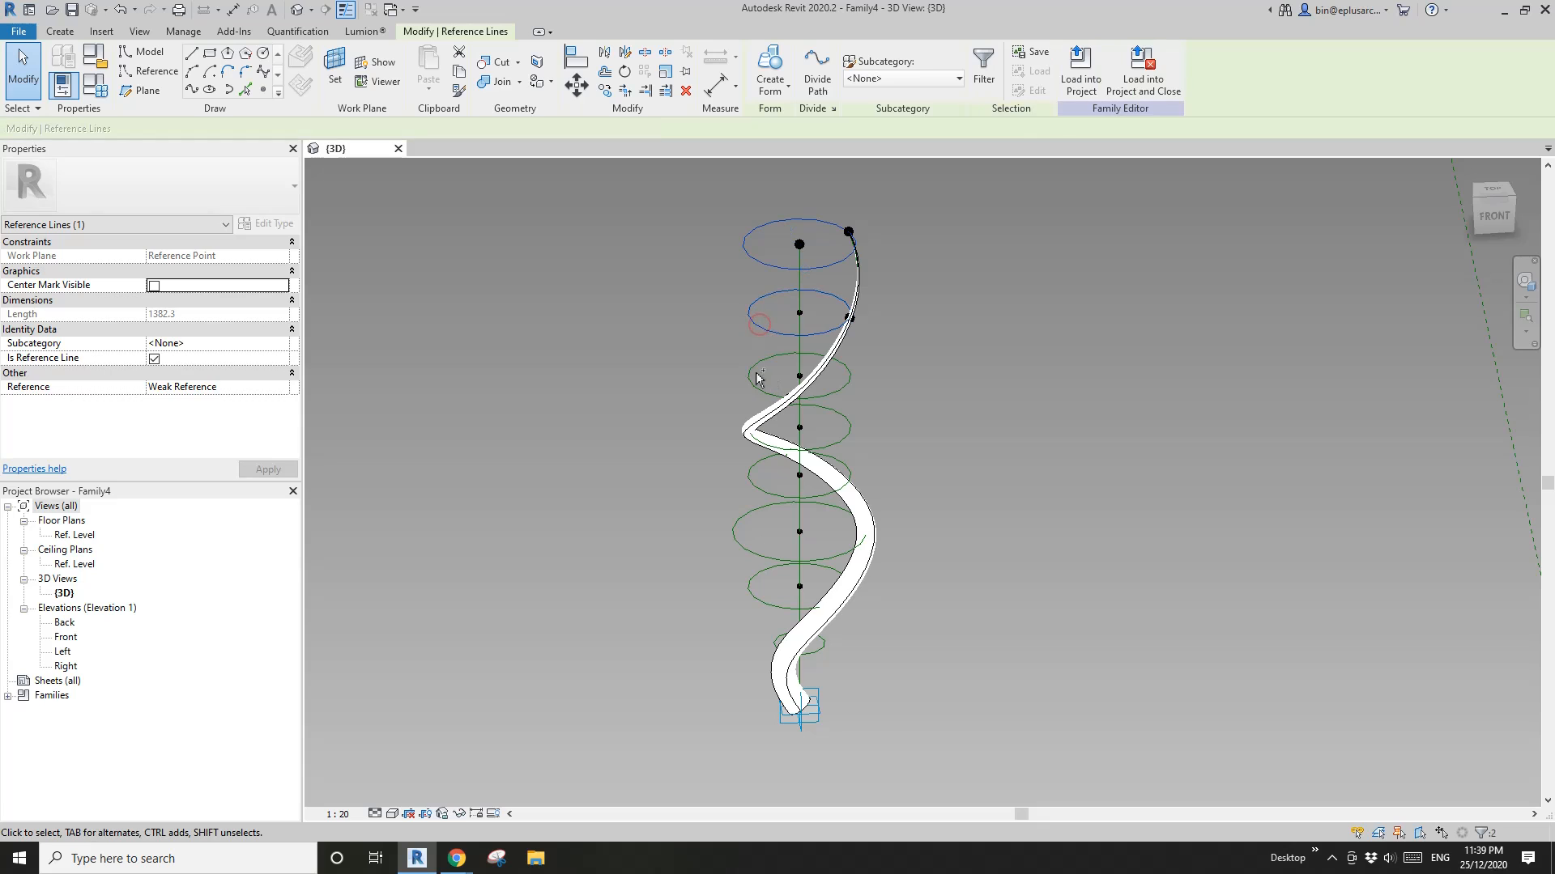
pyautogui.keyDown('ctrl'); pyautogui.click(773, 395); pyautogui.keyUp('ctrl')
pyautogui.keyDown('ctrl'); pyautogui.click(776, 496); pyautogui.keyUp('ctrl')
pyautogui.keyDown('ctrl'); pyautogui.click(776, 500); pyautogui.keyUp('ctrl')
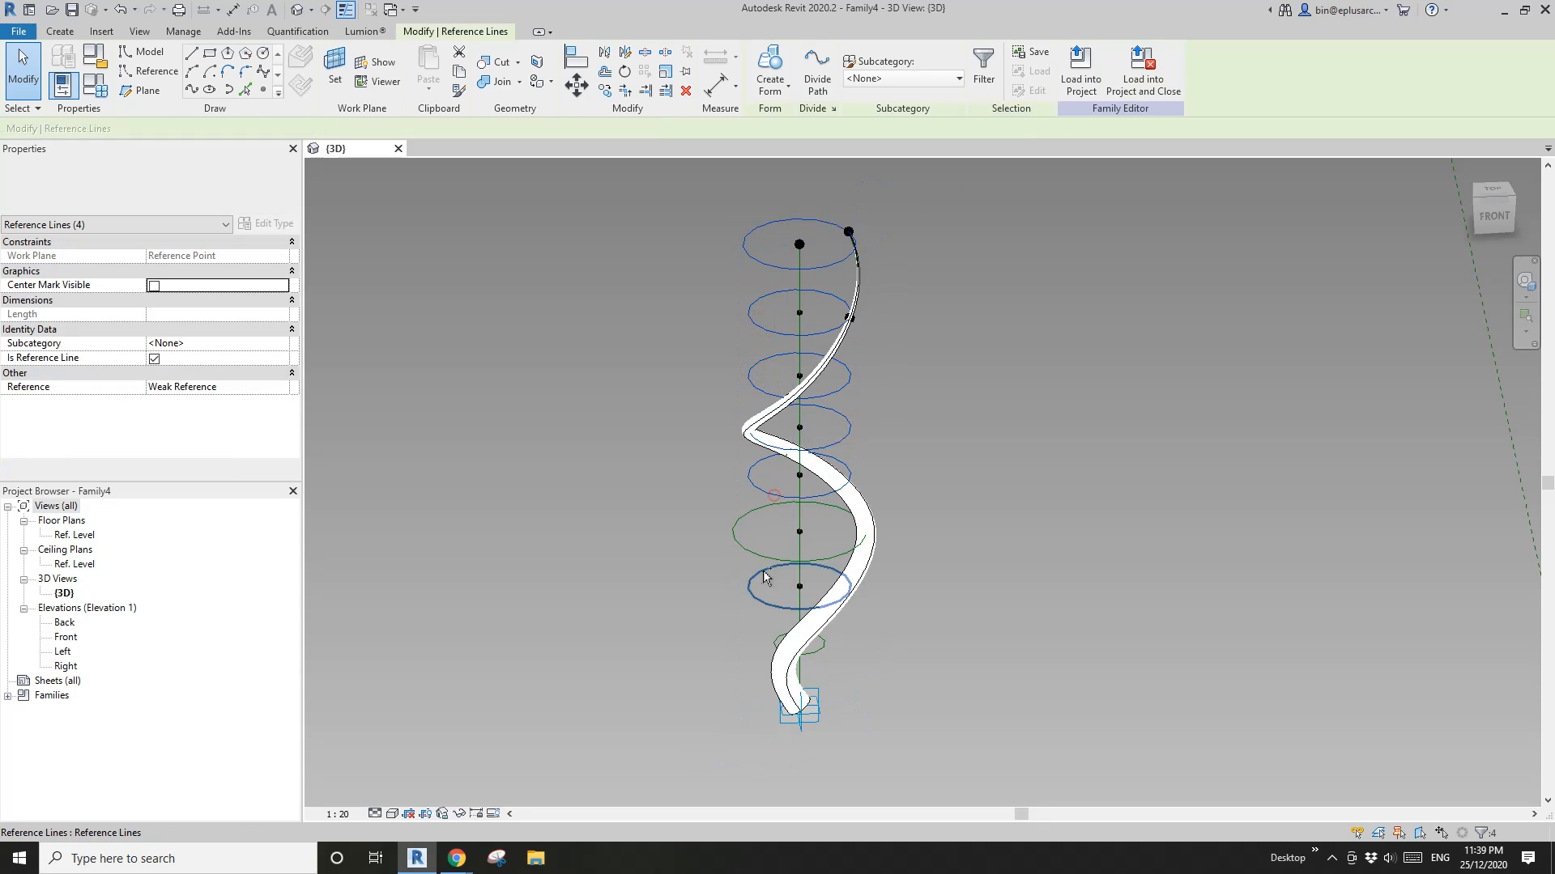
pyautogui.keyDown('ctrl'); pyautogui.click(753, 571); pyautogui.keyUp('ctrl')
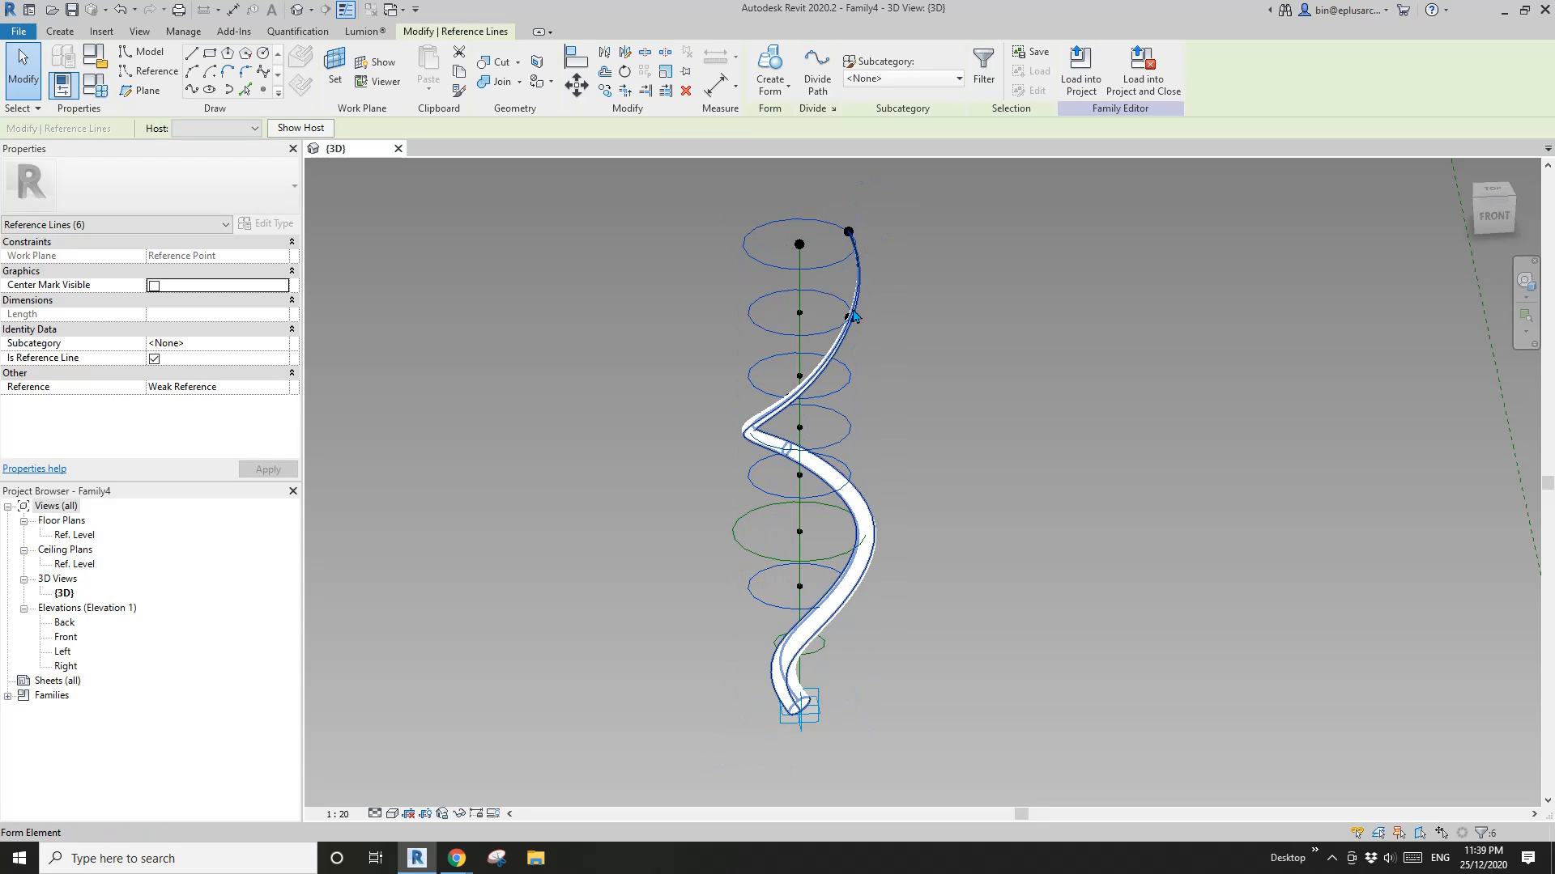
pyautogui.click(958, 366)
pyautogui.click(782, 271)
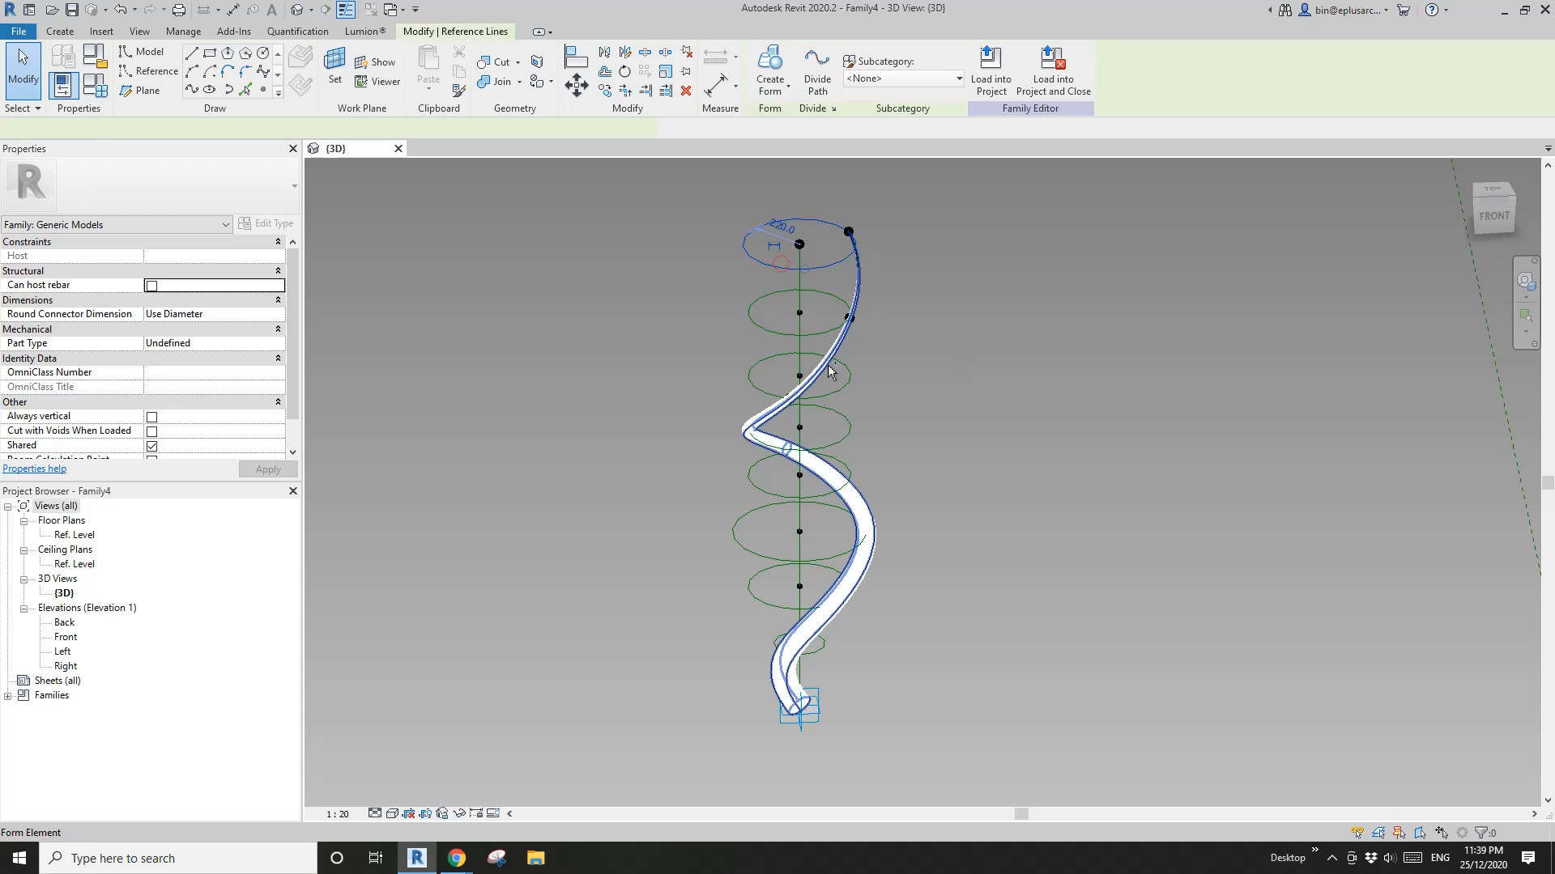
pyautogui.keyDown('ctrl'); pyautogui.click(847, 377); pyautogui.keyUp('ctrl')
pyautogui.keyDown('ctrl'); pyautogui.click(850, 470); pyautogui.keyUp('ctrl')
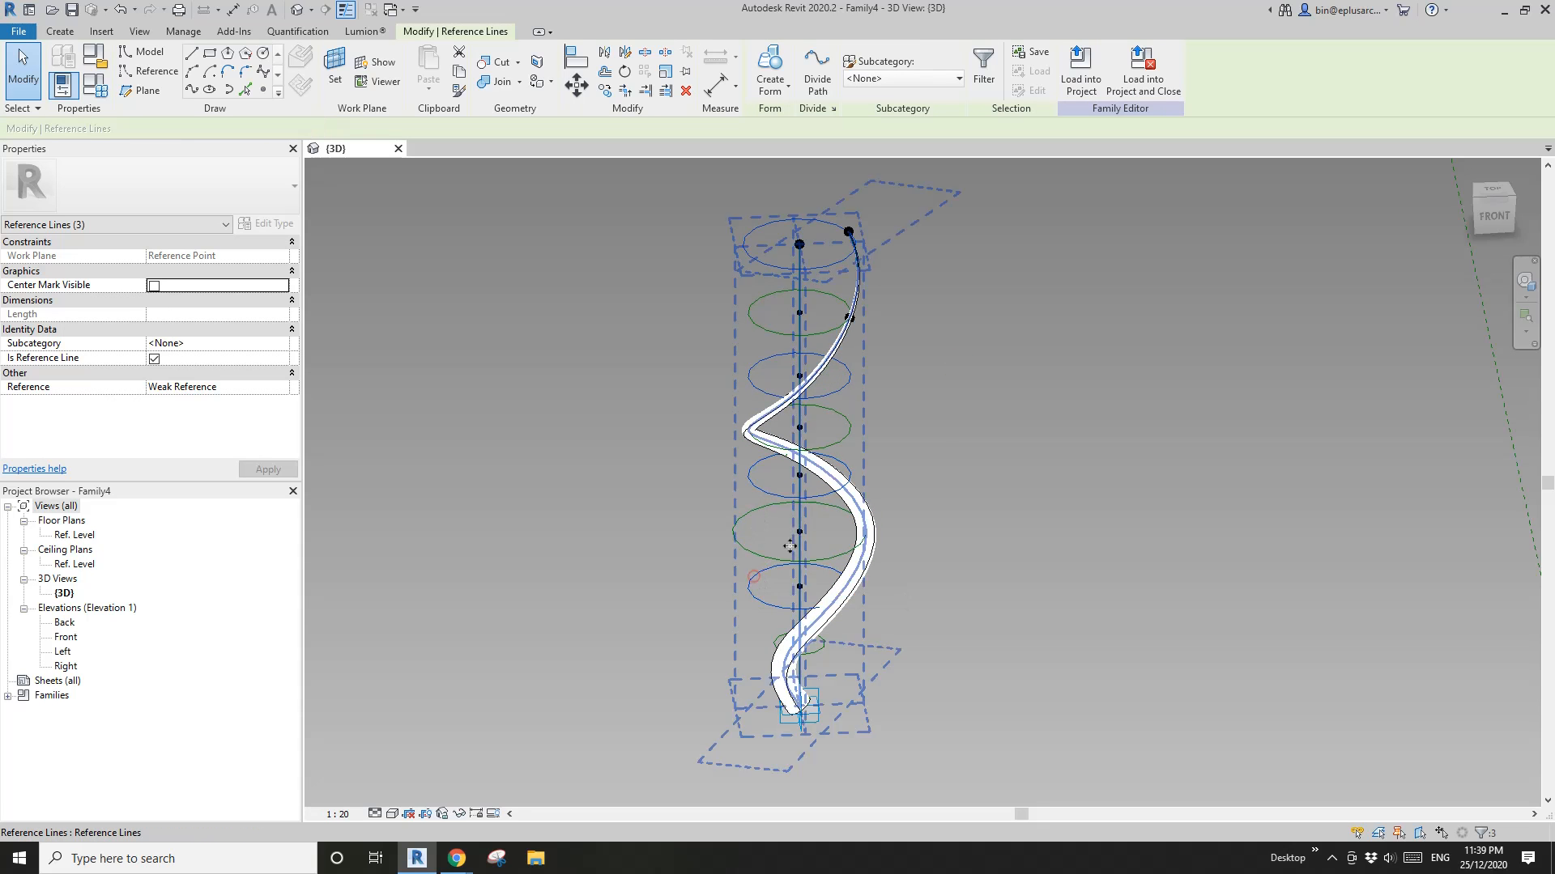
pyautogui.keyDown('ctrl'); pyautogui.click(753, 581); pyautogui.keyUp('ctrl')
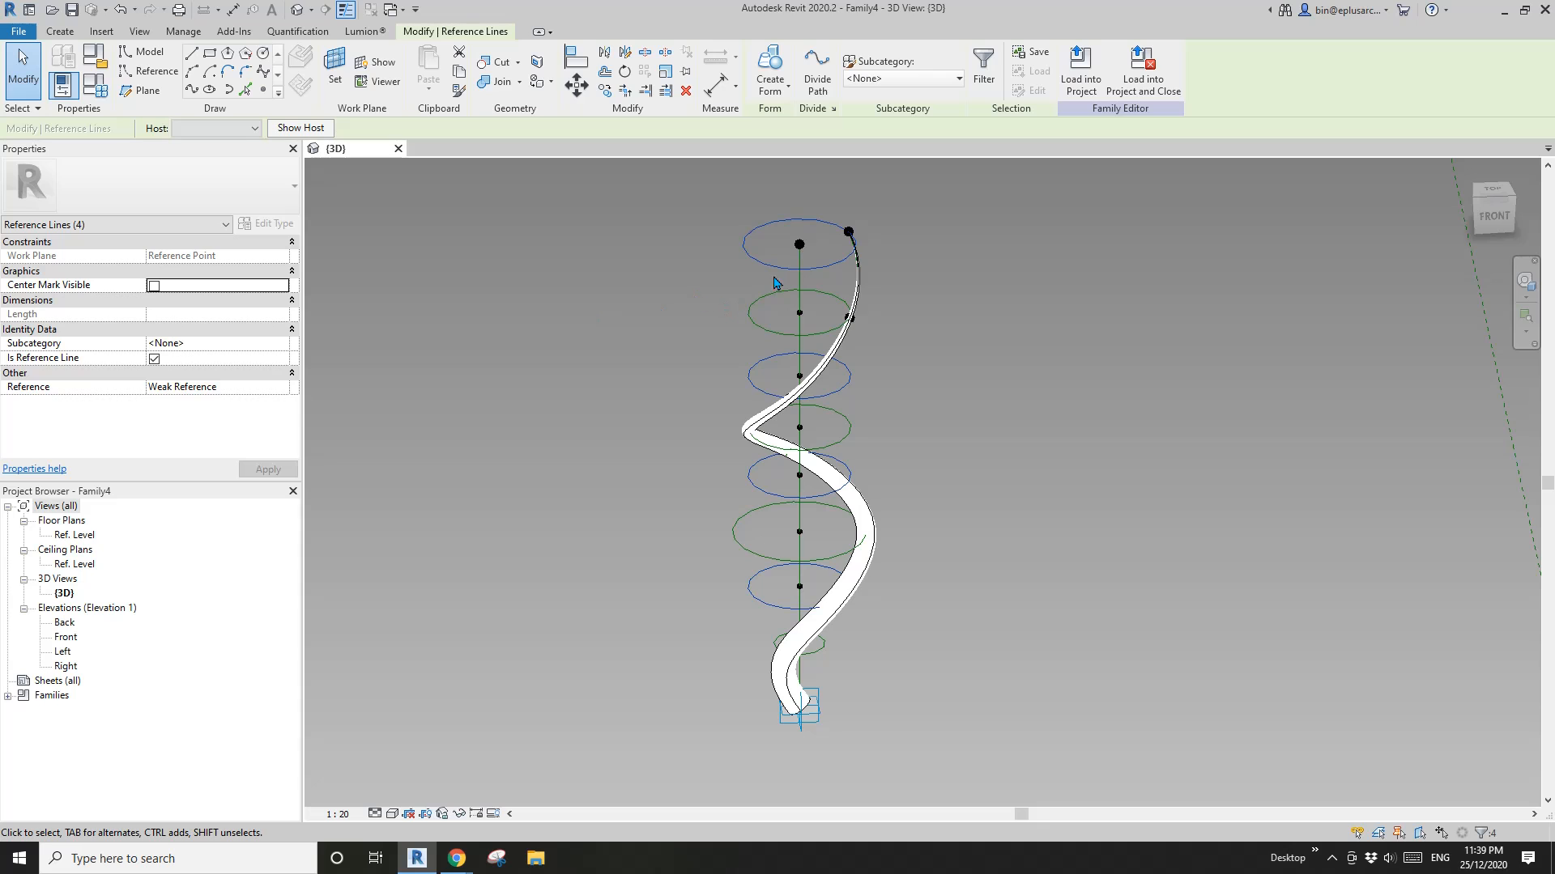
pyautogui.keyDown('shift'); pyautogui.moveTo(773, 283); pyautogui.dragTo(609, 364, button='middle'); pyautogui.keyUp('shift')
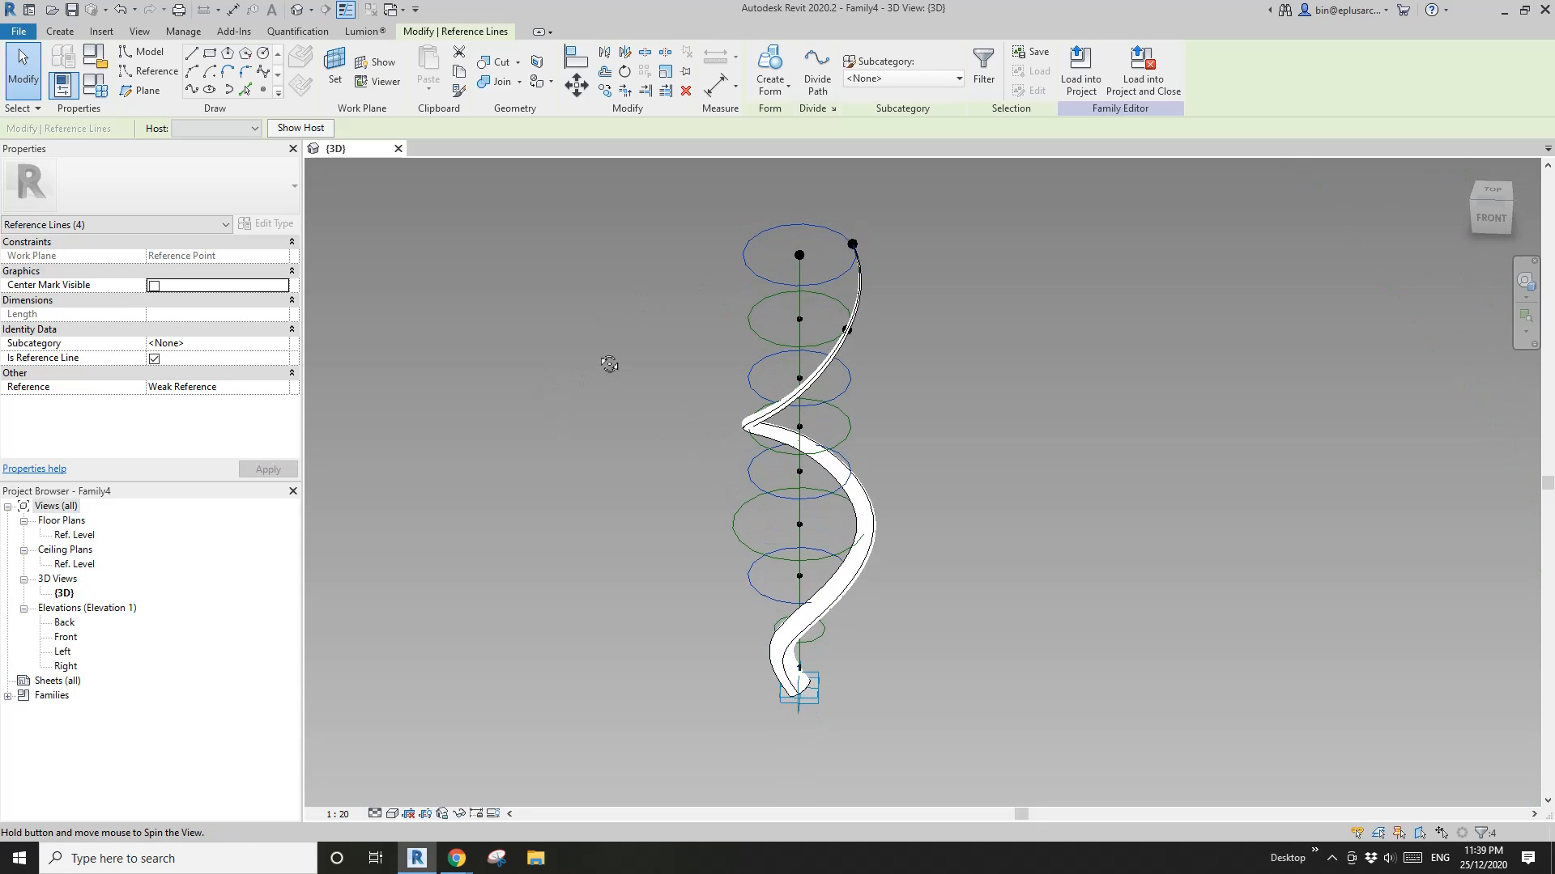
pyautogui.click(970, 326)
# Step: Make the radius dimensions permanent on the topmost guide circle and on every second circle below it, four in all
pyautogui.click(788, 284)
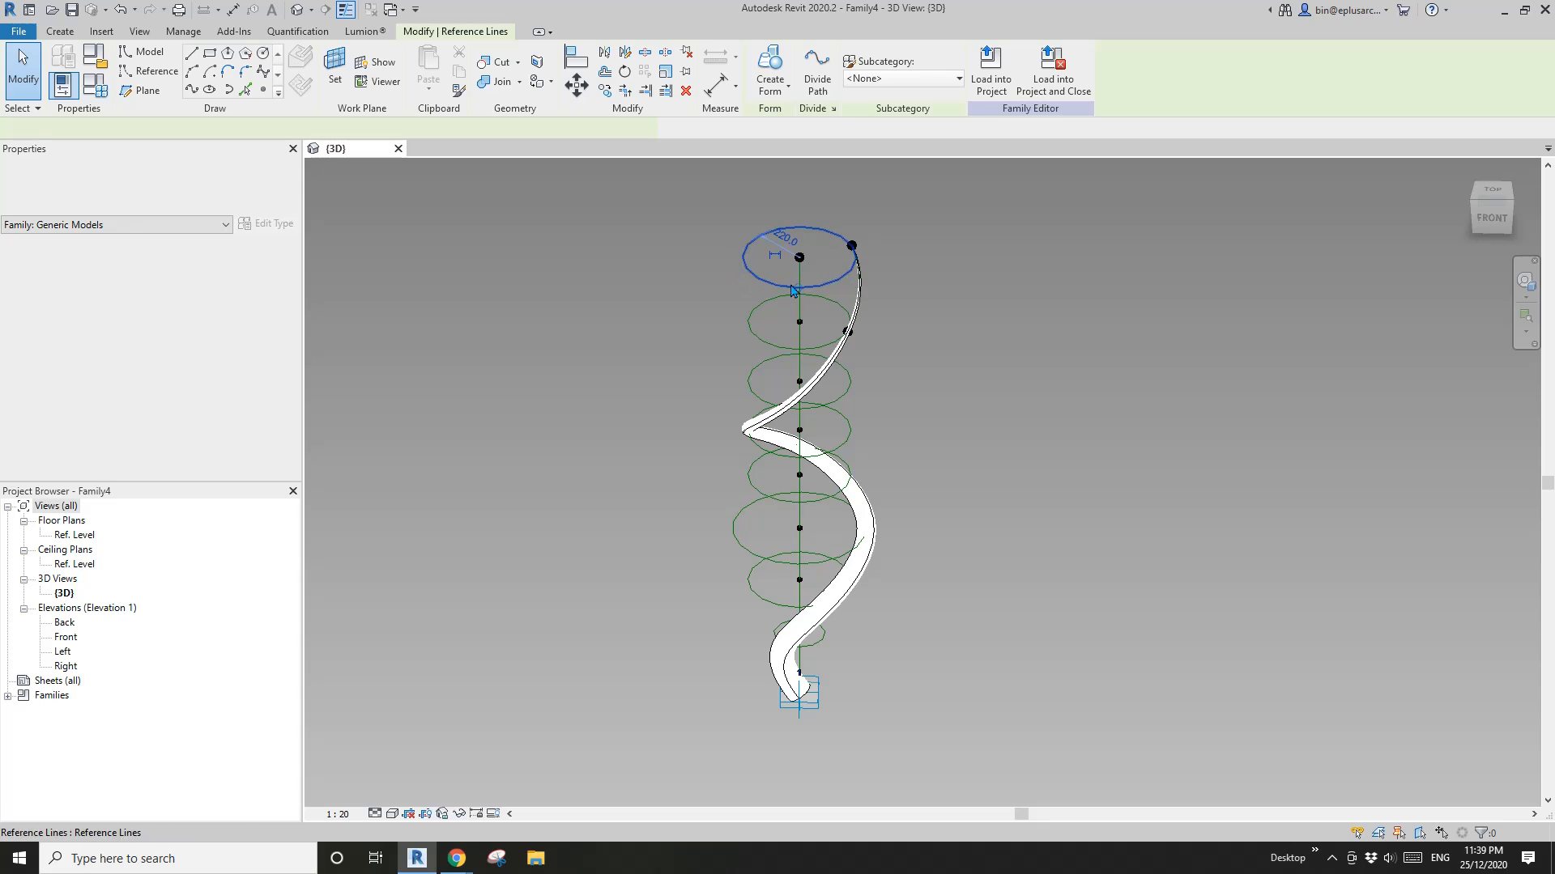
pyautogui.click(739, 258)
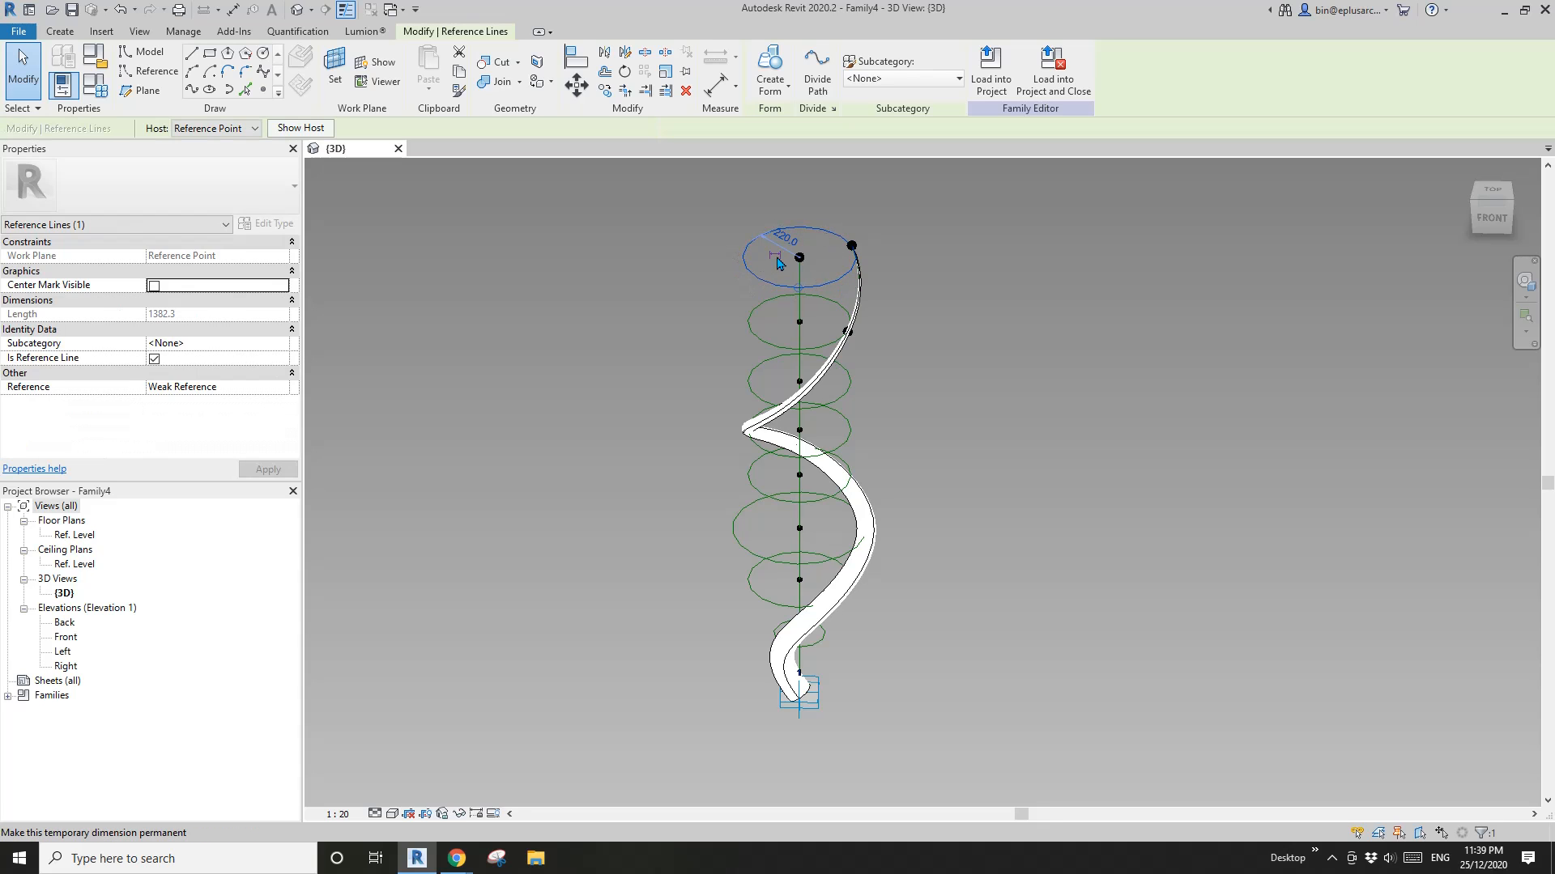
pyautogui.click(842, 405)
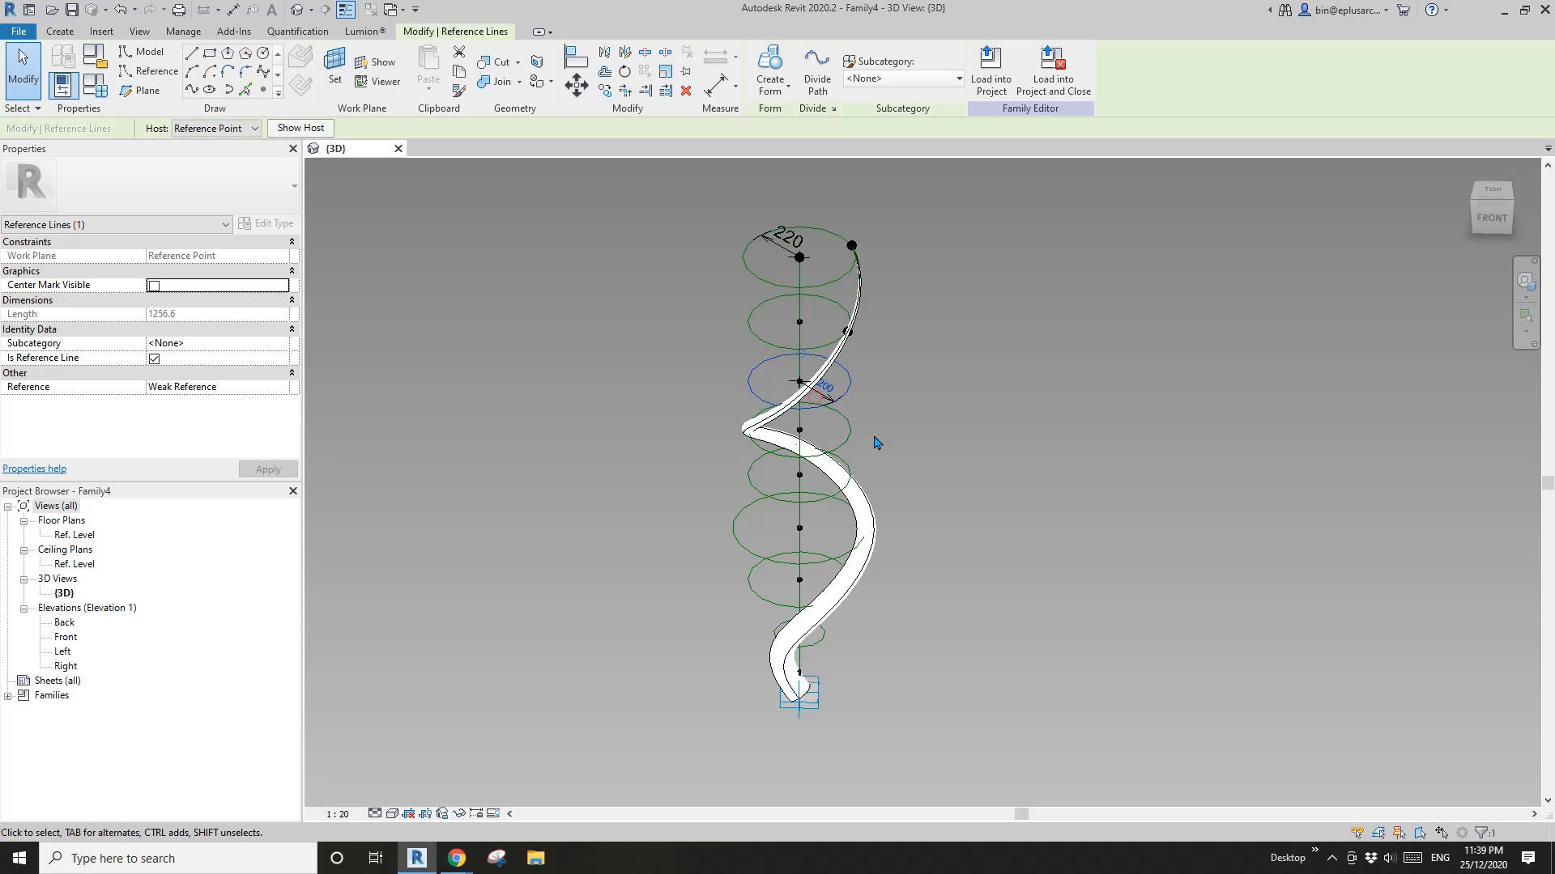
pyautogui.click(828, 503)
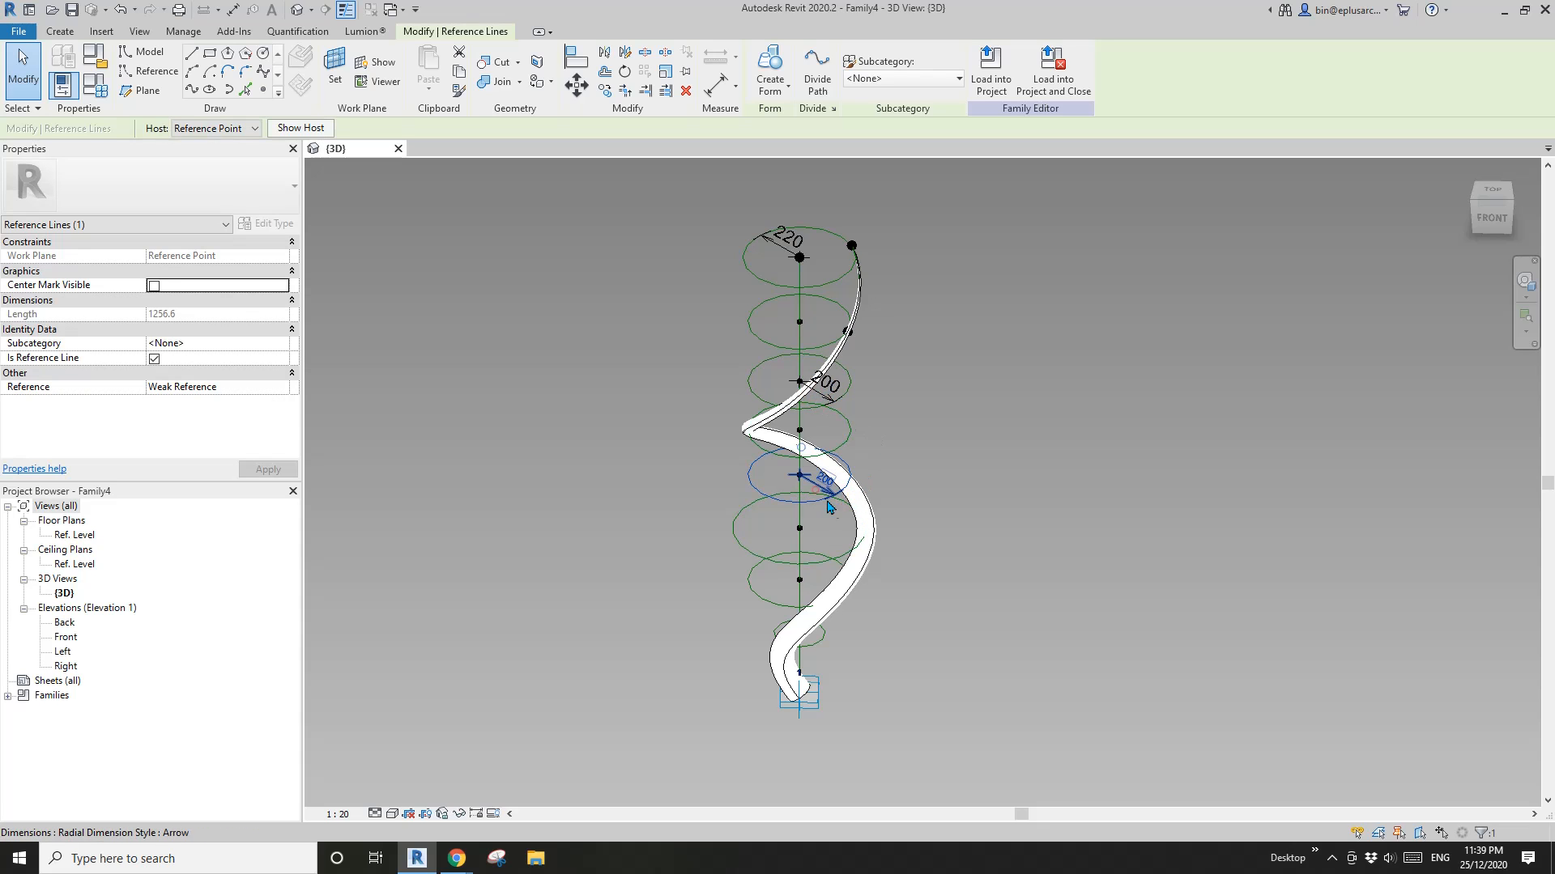
pyautogui.click(835, 600)
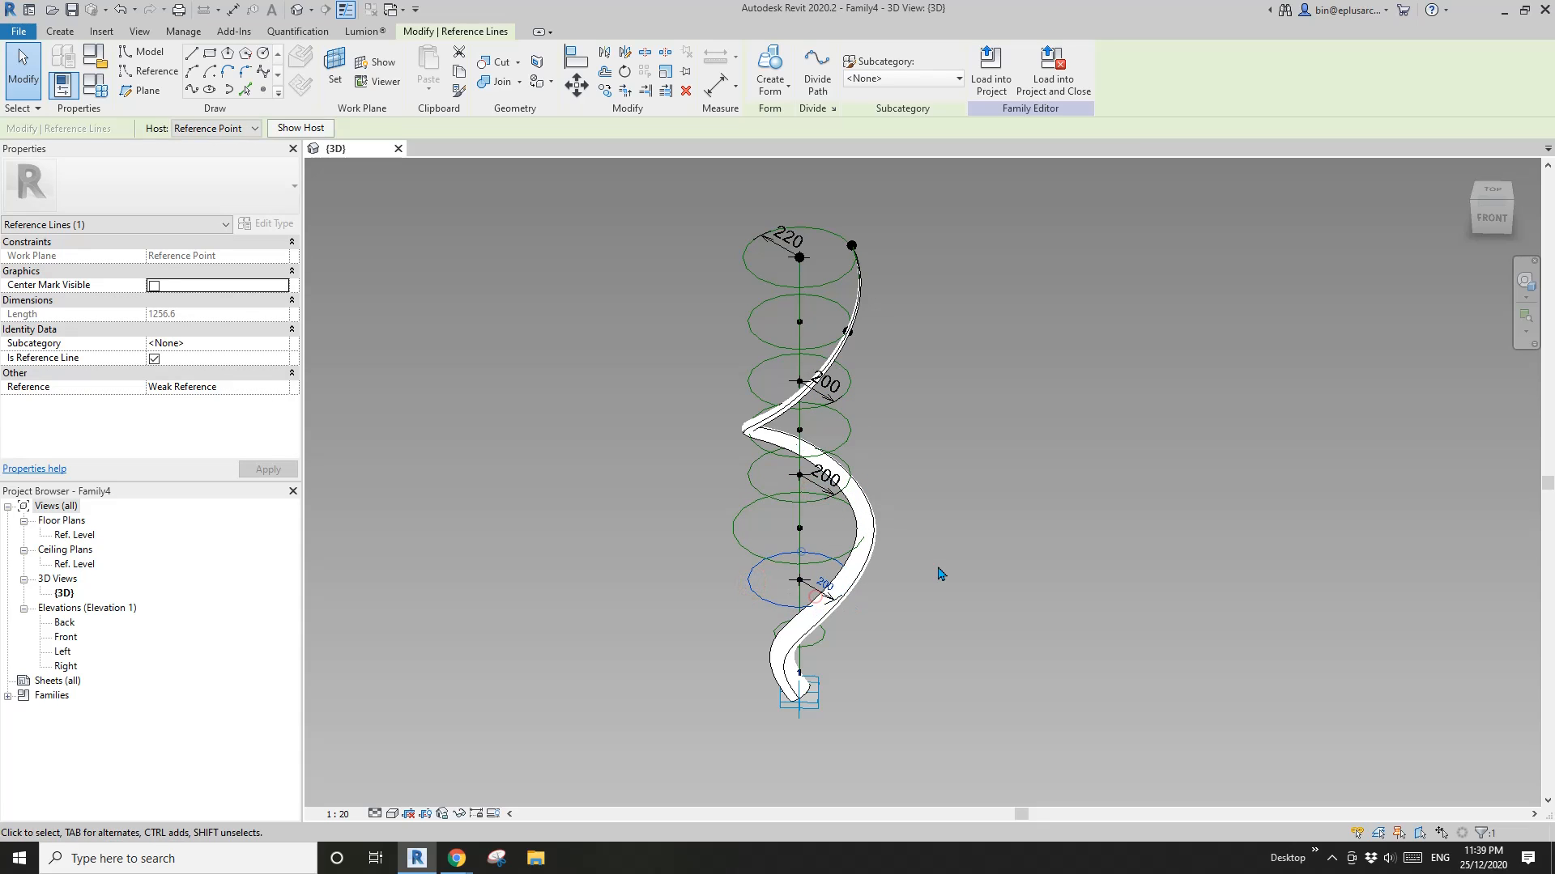
# Step: Label the four radius dimensions with a new instance family parameter named R1
pyautogui.click(824, 583)
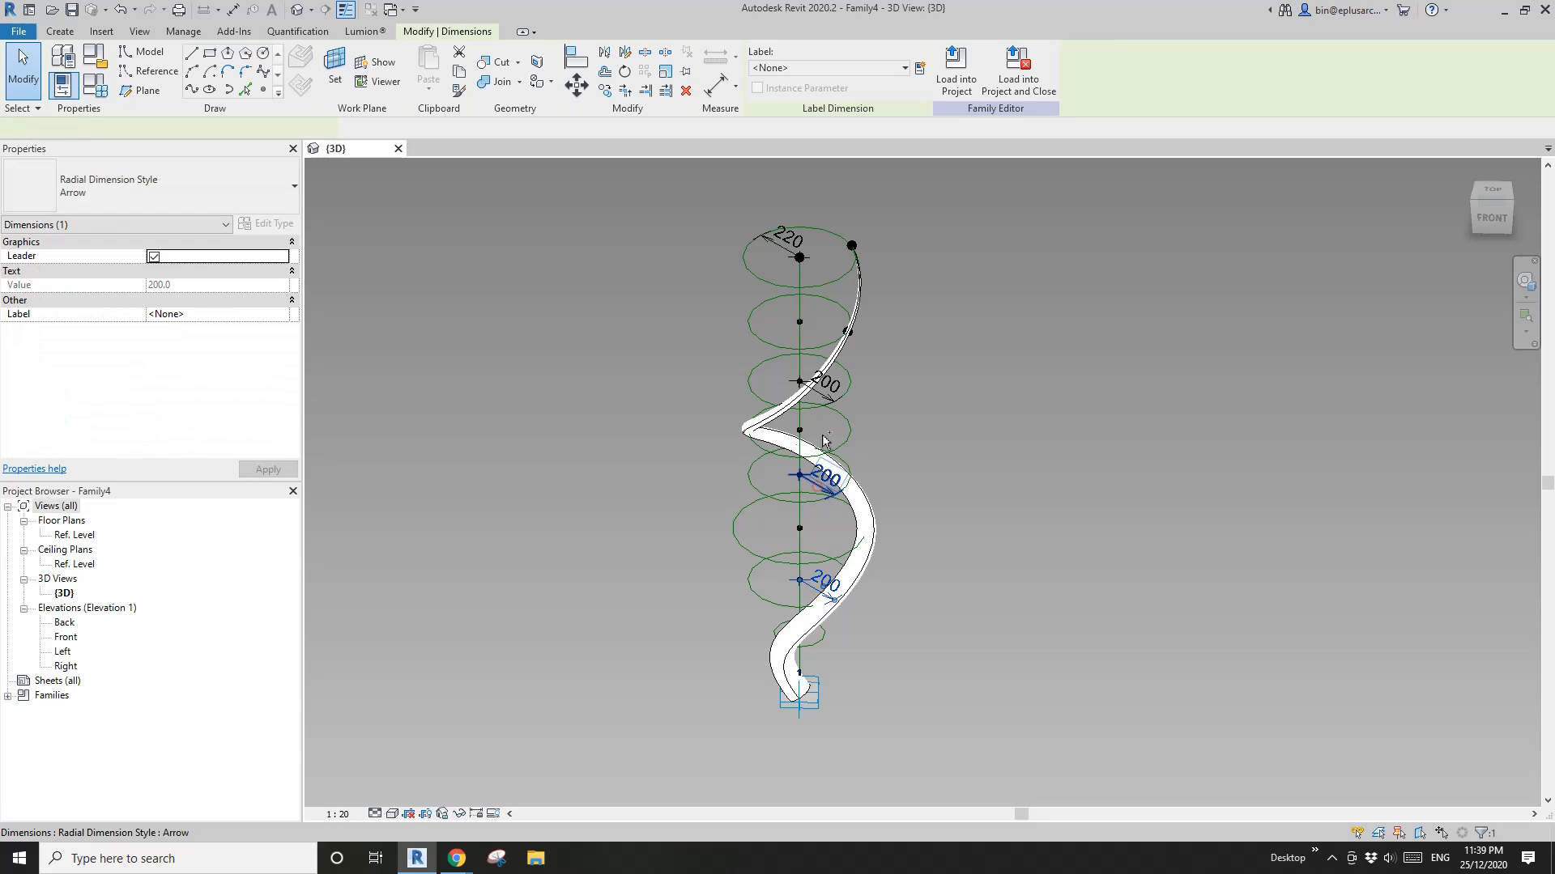
pyautogui.keyDown('ctrl'); pyautogui.click(840, 387); pyautogui.keyUp('ctrl')
pyautogui.keyDown('ctrl'); pyautogui.click(787, 258); pyautogui.keyUp('ctrl')
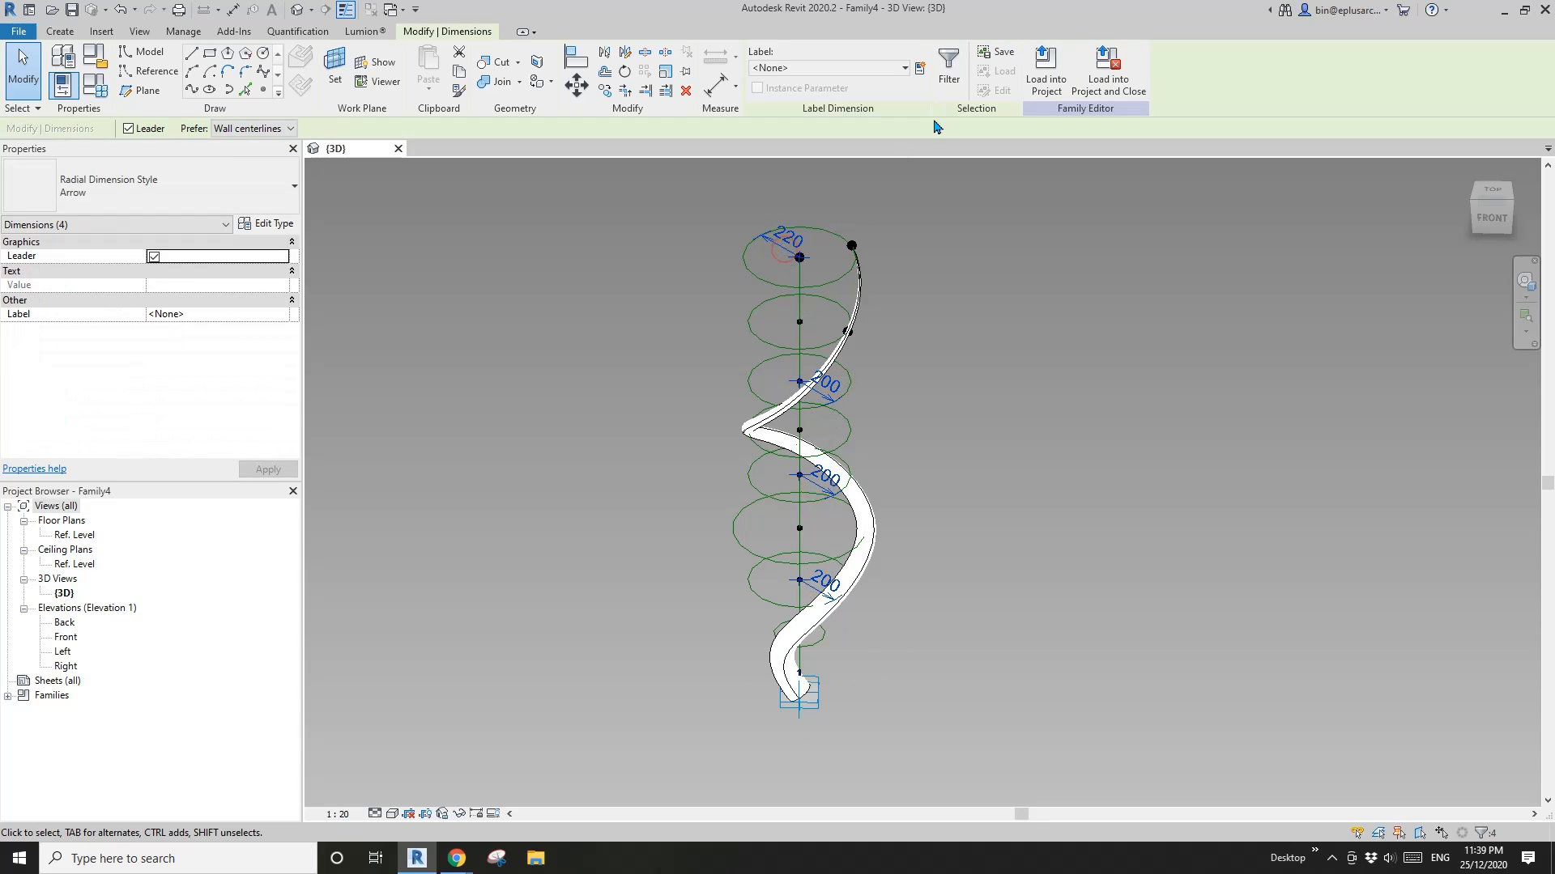
pyautogui.click(921, 68)
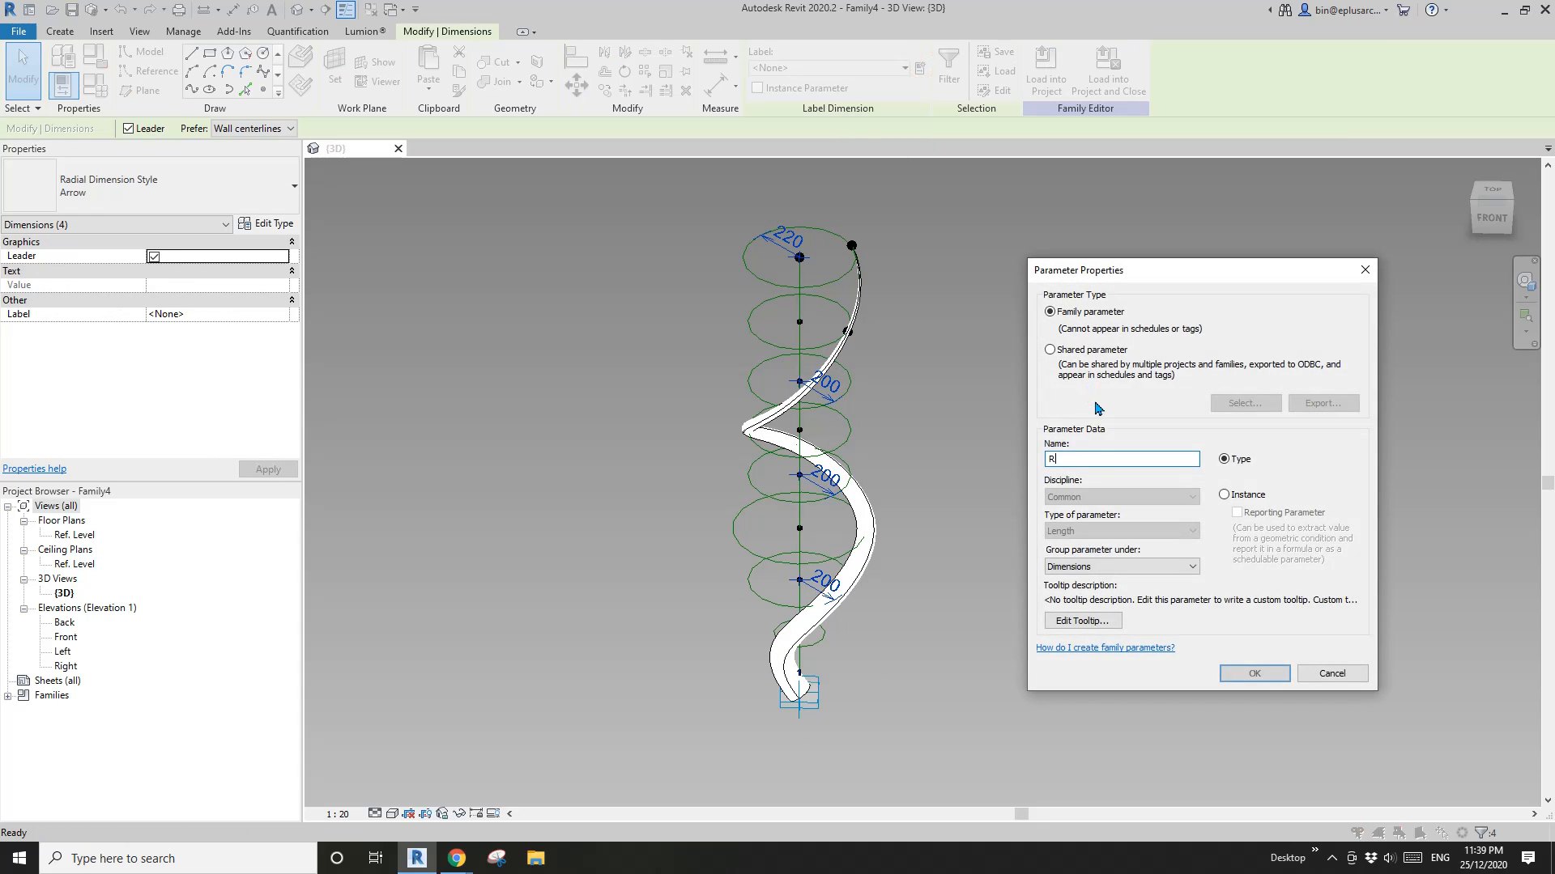
pyautogui.click(1238, 498)
pyautogui.click(1255, 673)
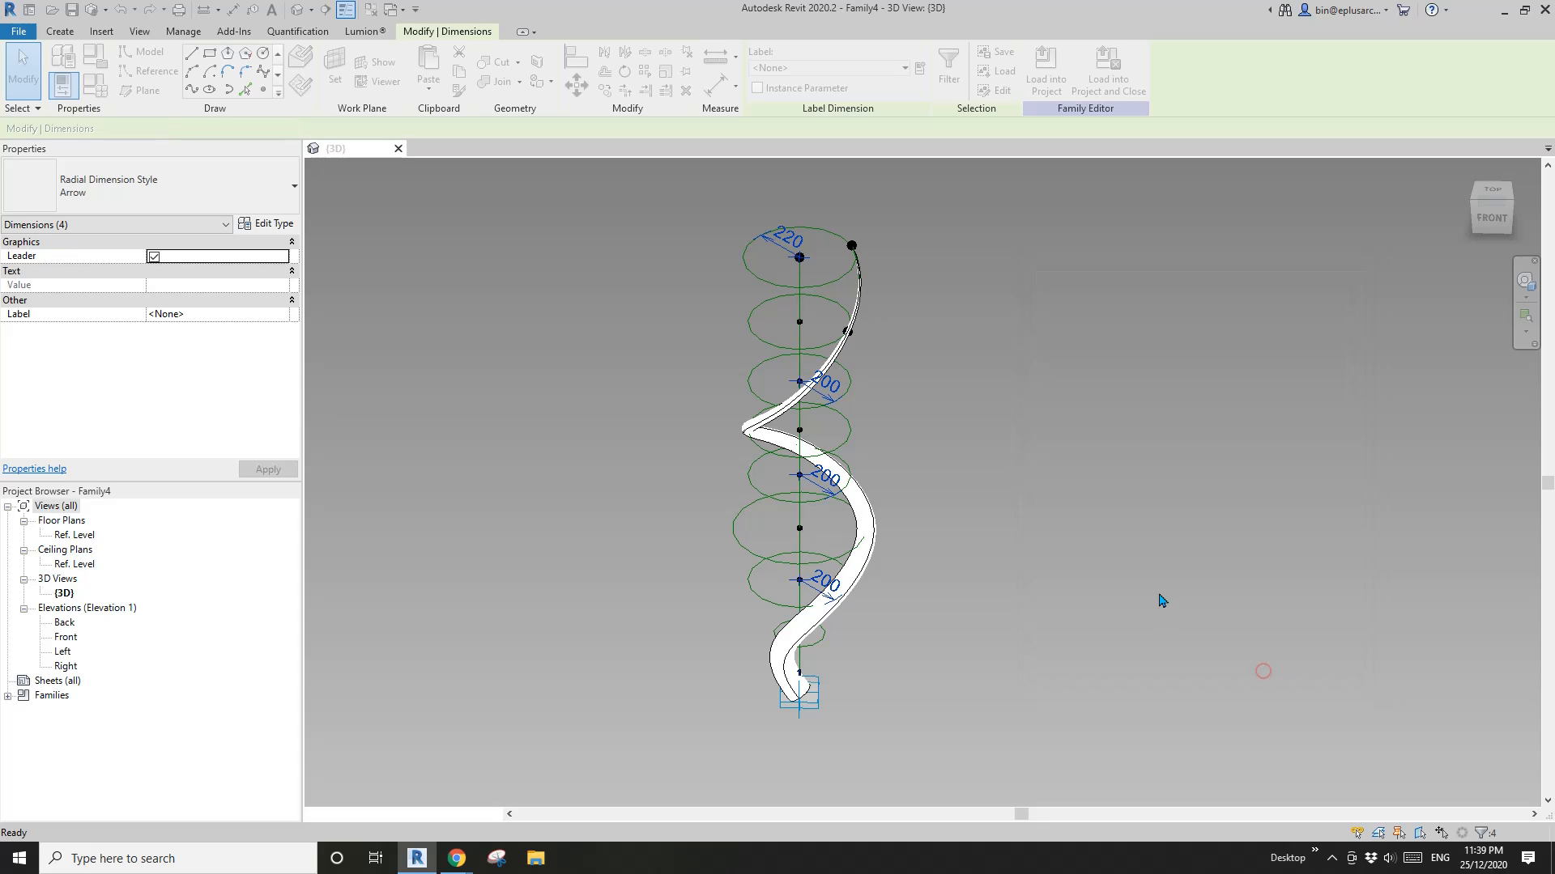
pyautogui.press('Escape')
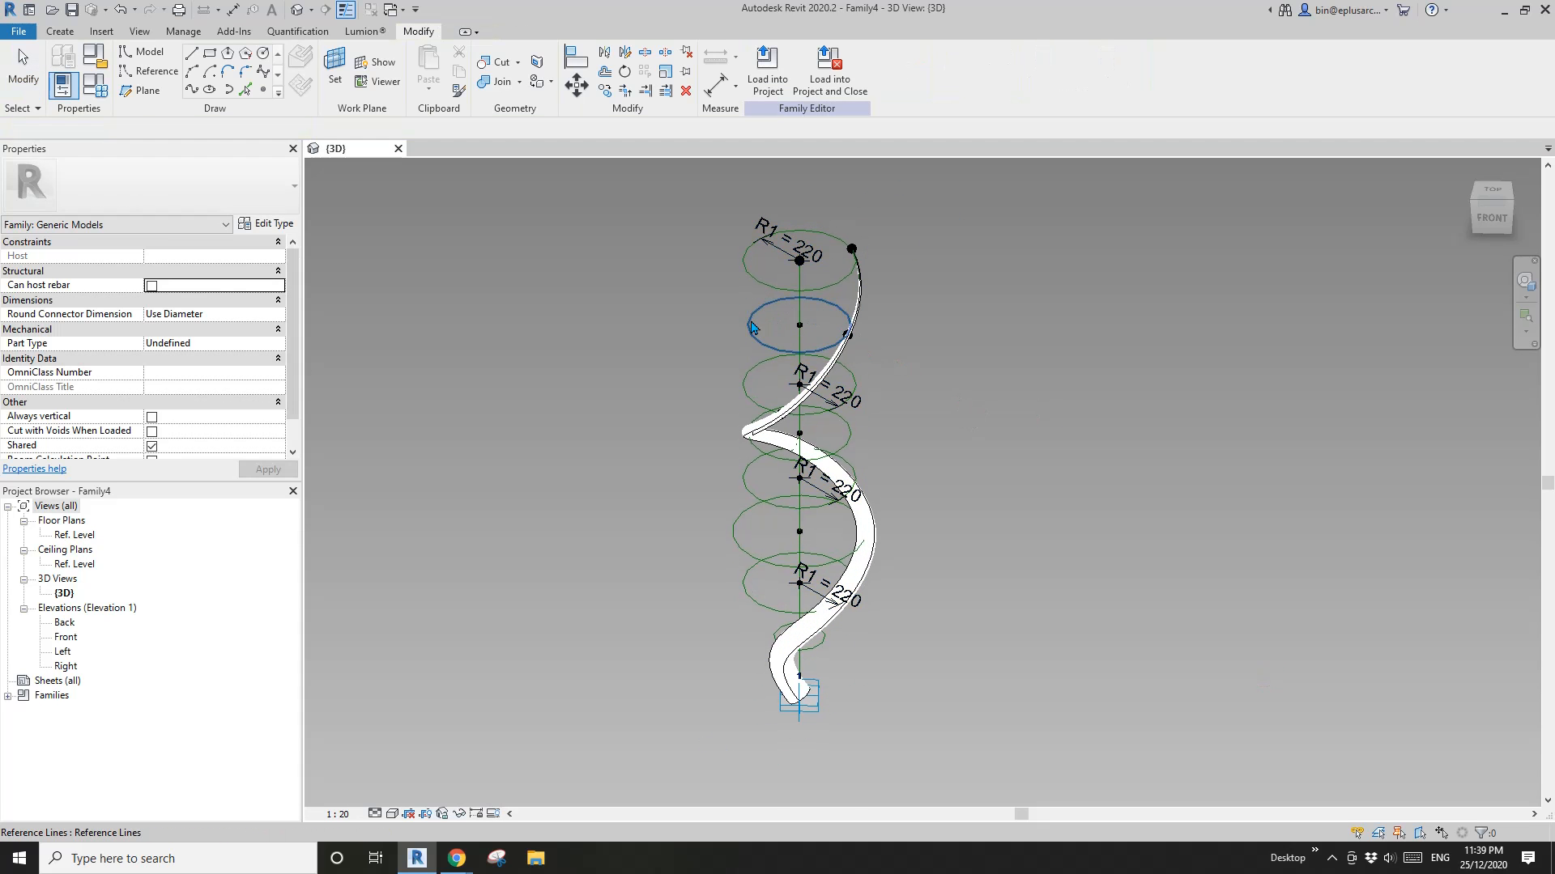
pyautogui.click(851, 339)
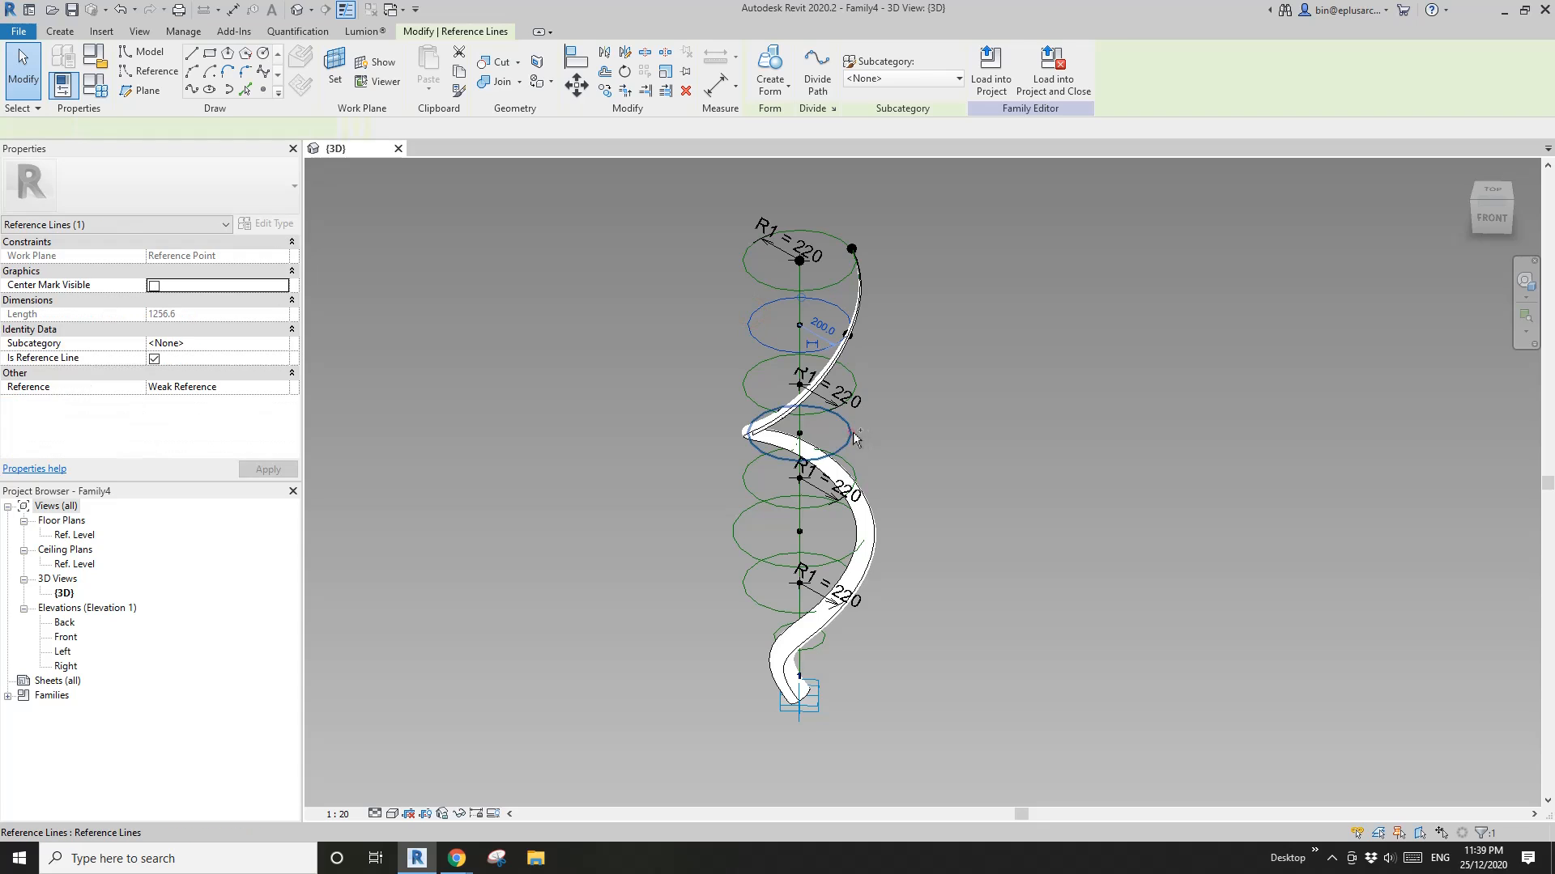
pyautogui.keyDown('ctrl'); pyautogui.click(851, 436); pyautogui.keyUp('ctrl')
pyautogui.keyDown('ctrl'); pyautogui.click(743, 516); pyautogui.keyUp('ctrl')
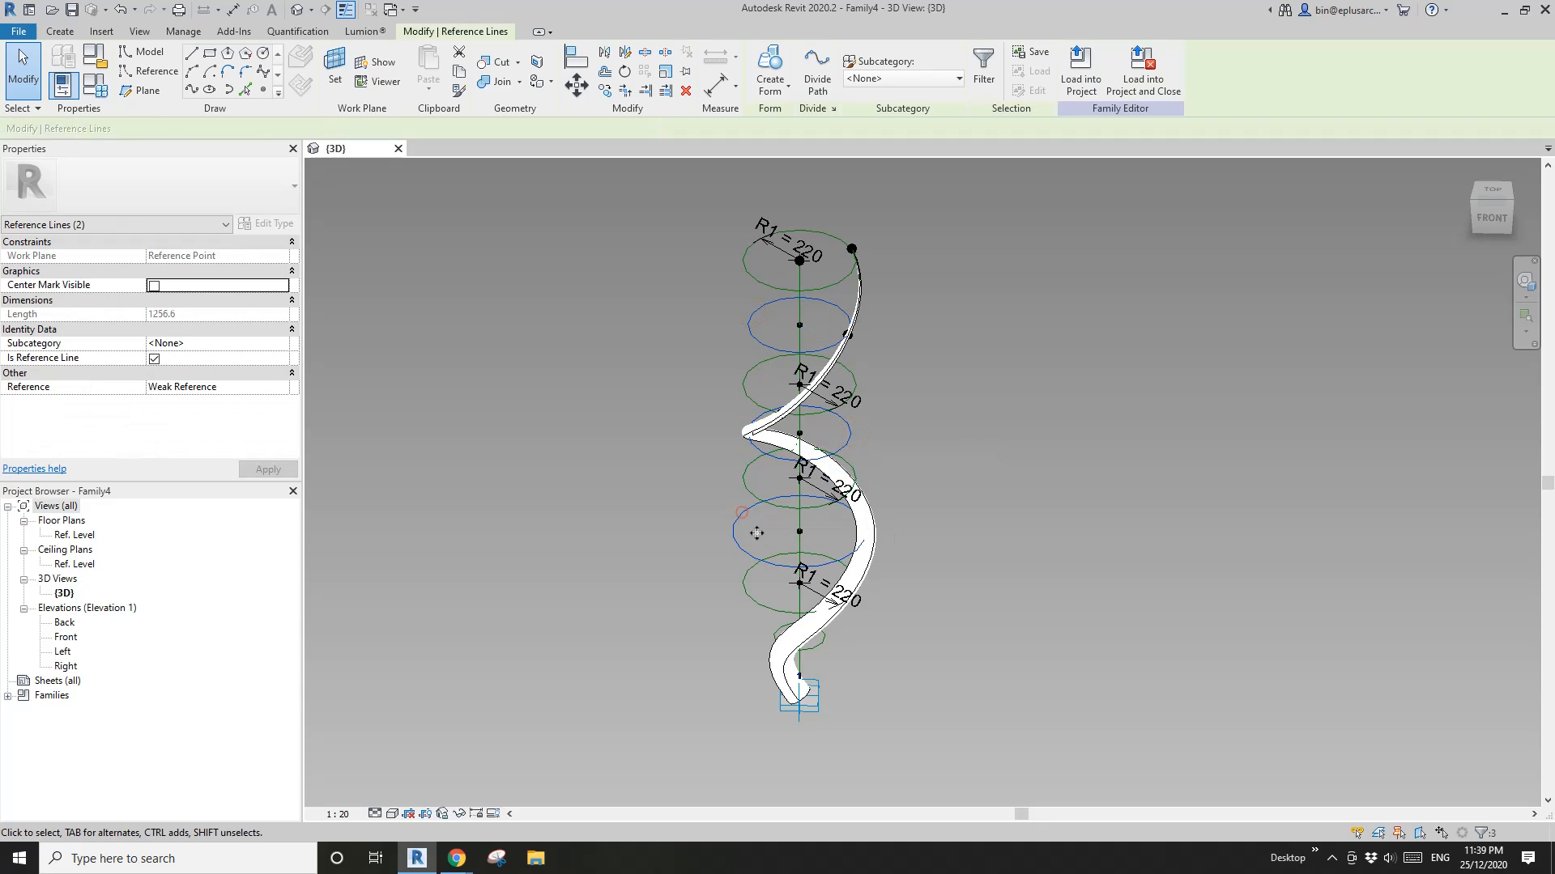
# Step: Set the radius of the lowest, smallest guide circle near the form's base to 10
pyautogui.click(819, 648)
pyautogui.scroll(2, 824, 657)
pyautogui.moveTo(834, 665)
pyautogui.keyDown('shift'); pyautogui.mouseDown(button='middle')
pyautogui.moveTo(859, 565)
pyautogui.moveTo(916, 649)
pyautogui.moveTo(851, 669)
pyautogui.mouseUp(button='middle'); pyautogui.keyUp('shift')
pyautogui.click(814, 632)
pyautogui.moveTo(919, 615); pyautogui.dragTo(810, 656, button='middle')
pyautogui.write('10')
pyautogui.press('Return')
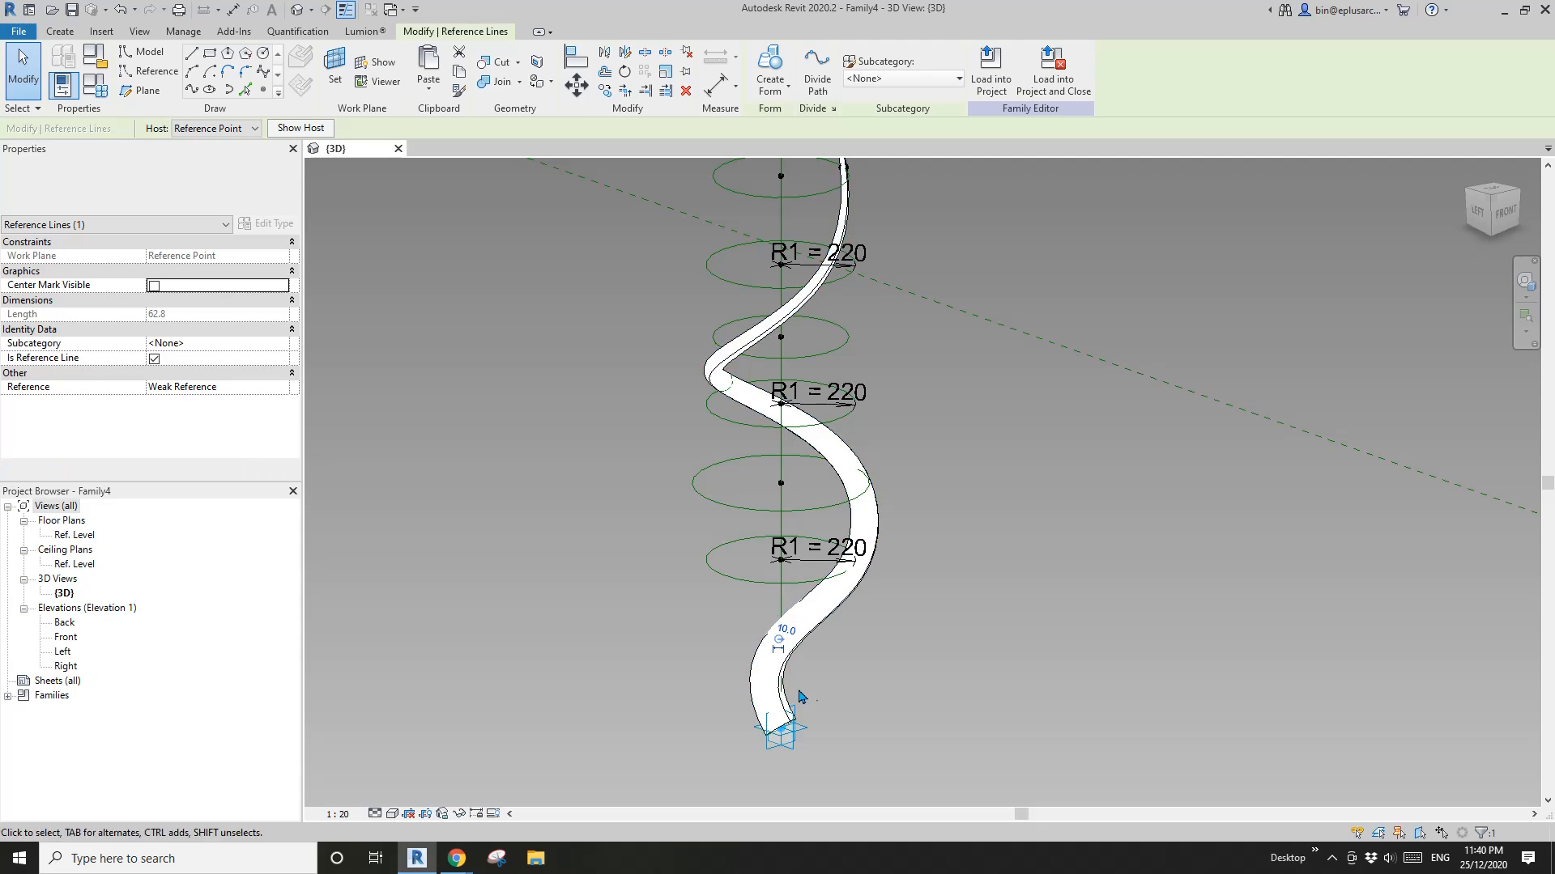
pyautogui.keyDown('shift'); pyautogui.moveTo(792, 710); pyautogui.dragTo(816, 707, button='middle'); pyautogui.keyUp('shift')
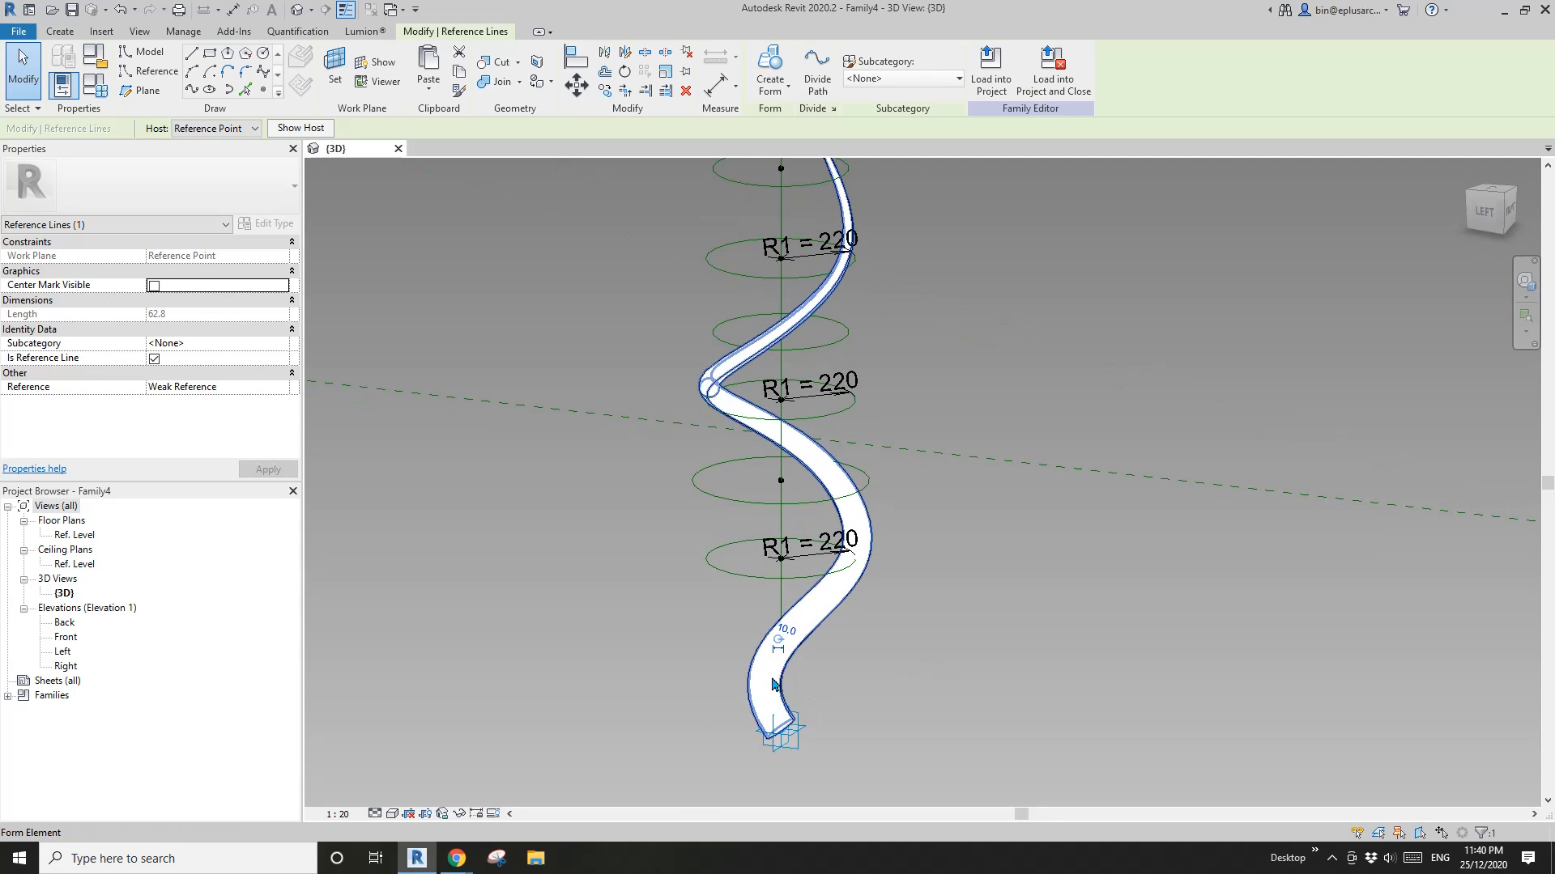
pyautogui.scroll(-1, 775, 666)
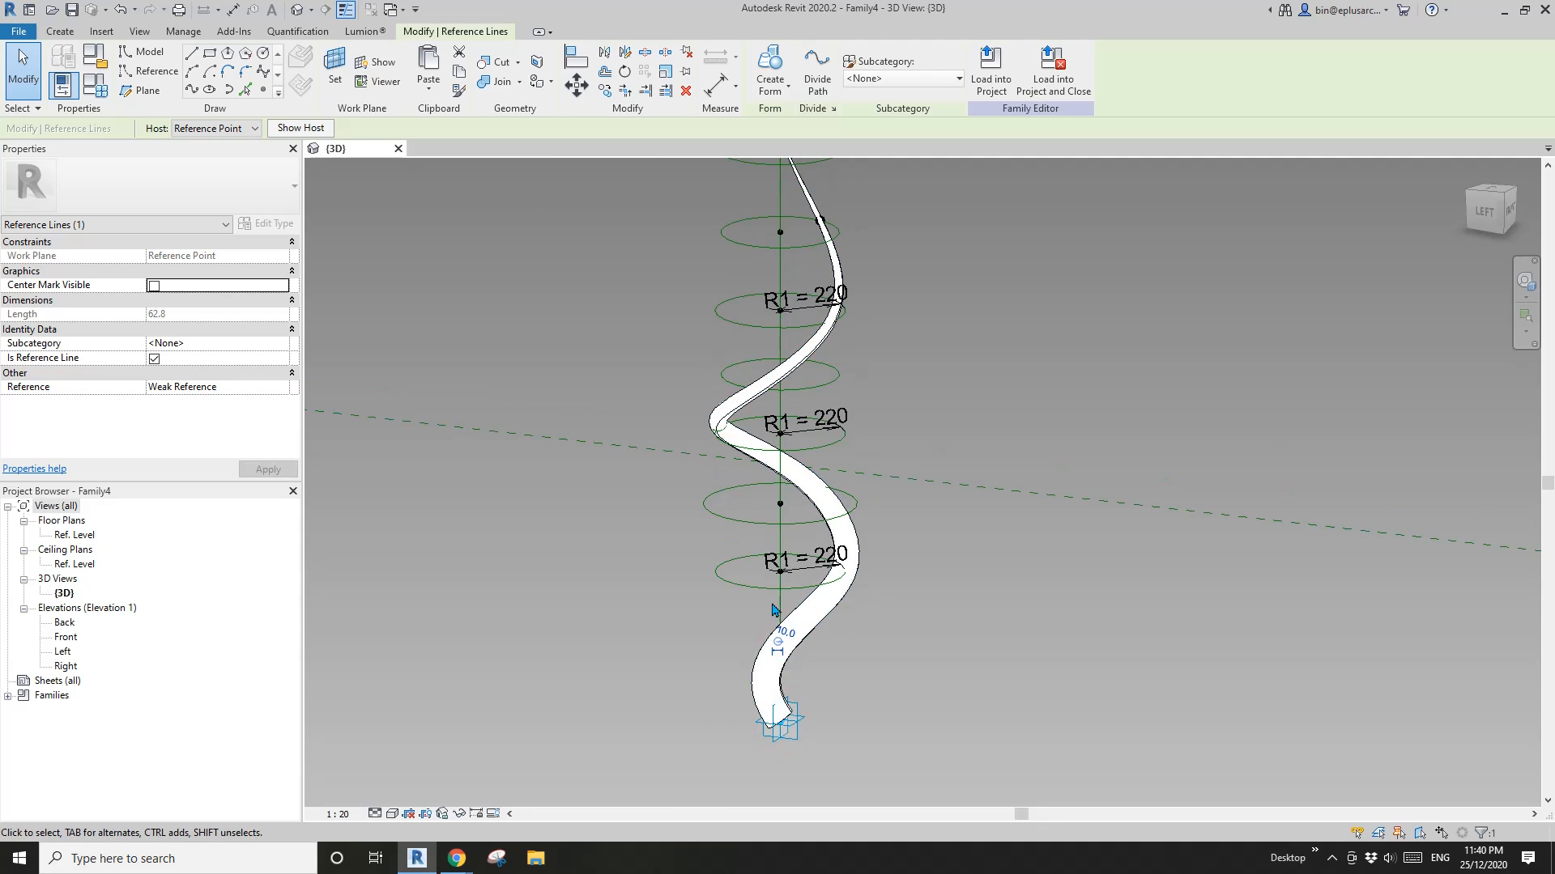
pyautogui.keyDown('shift'); pyautogui.moveTo(774, 609); pyautogui.dragTo(806, 498, button='middle'); pyautogui.keyUp('shift')
pyautogui.press('Escape')
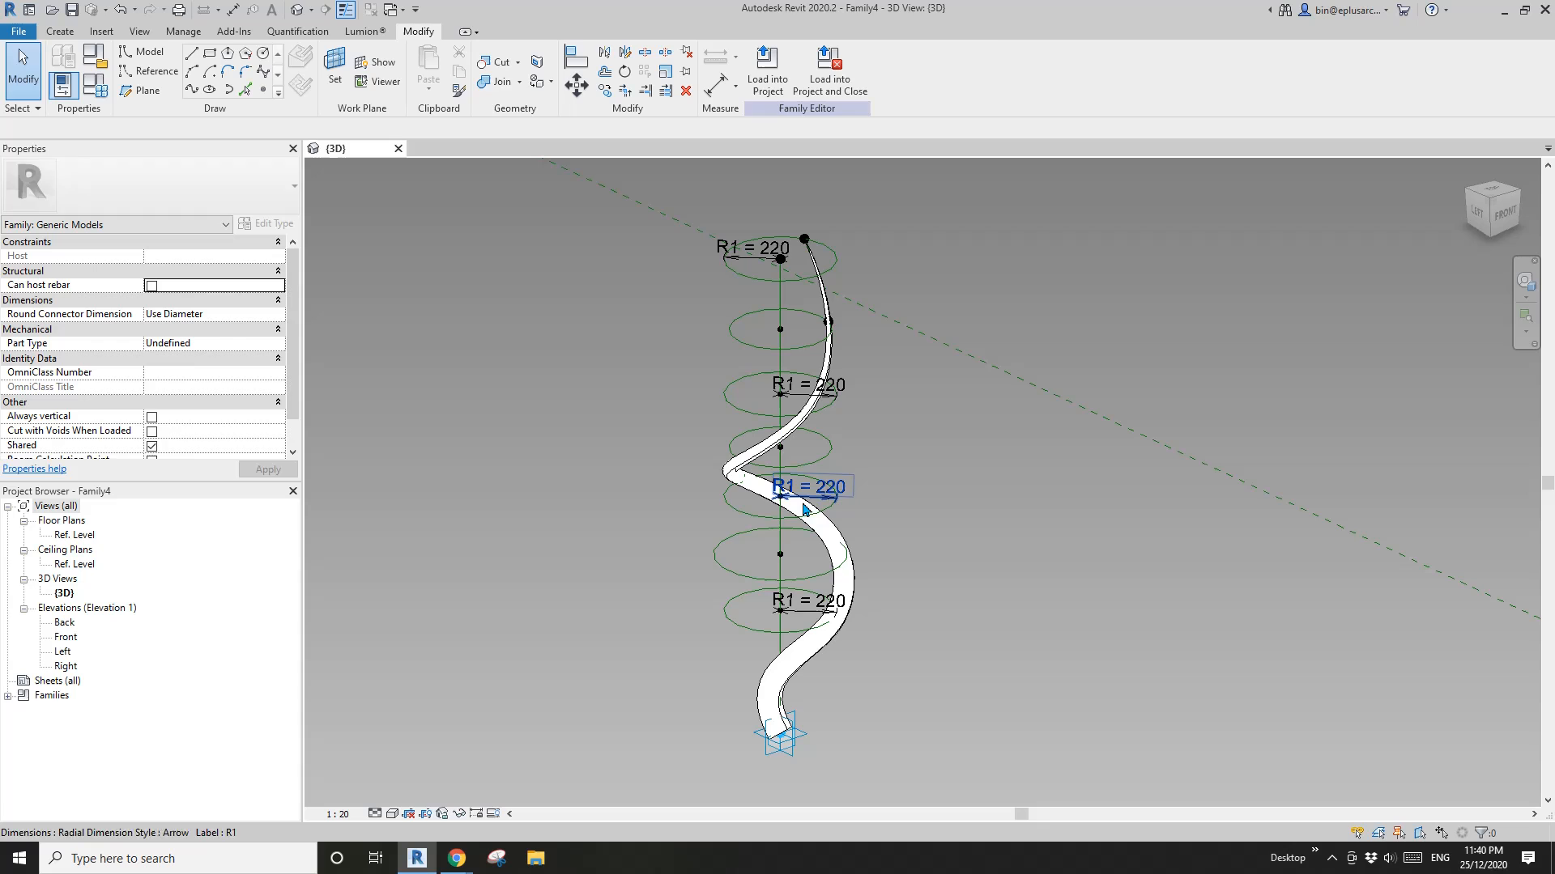
# Step: Make the radius dimensions of the three remaining large guide circles permanent, and select the dimension of the uppermost one
pyautogui.click(720, 557)
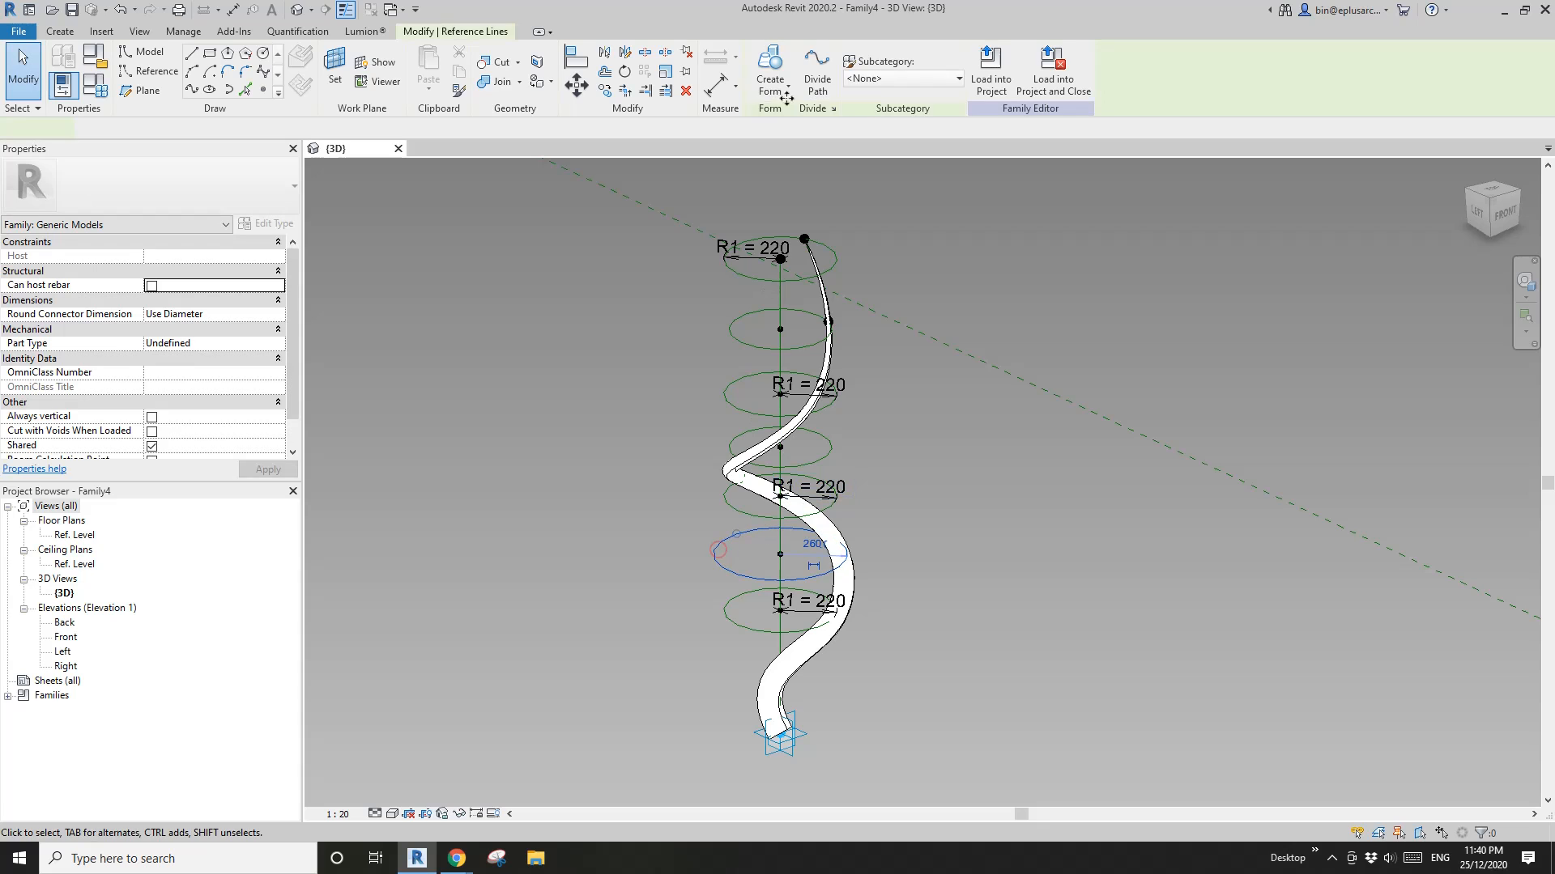
pyautogui.click(813, 567)
pyautogui.click(808, 462)
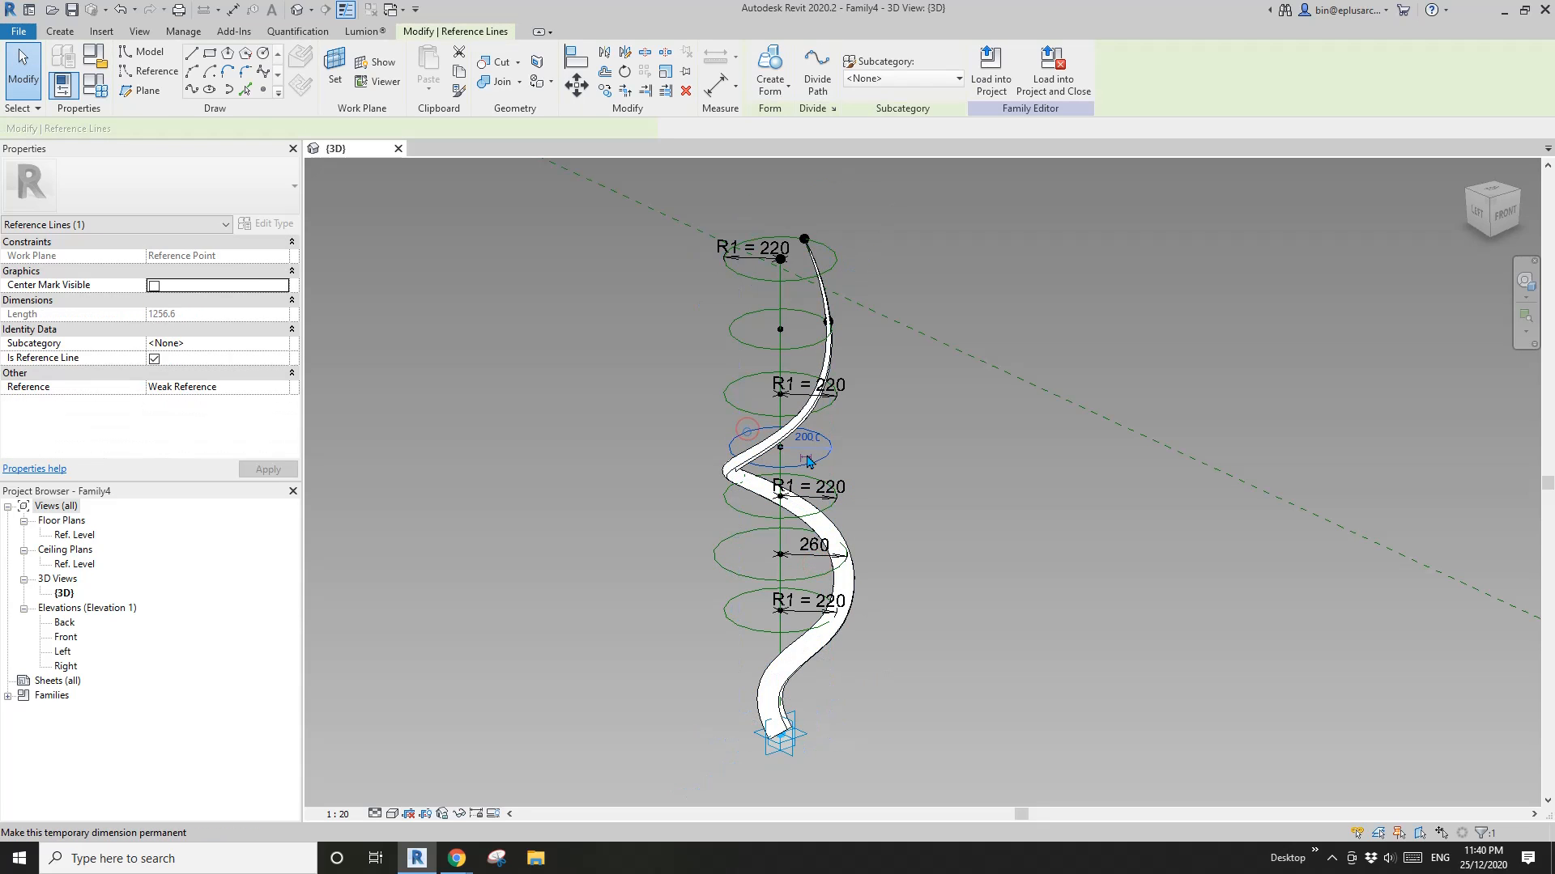
pyautogui.click(808, 460)
pyautogui.click(746, 313)
pyautogui.click(805, 339)
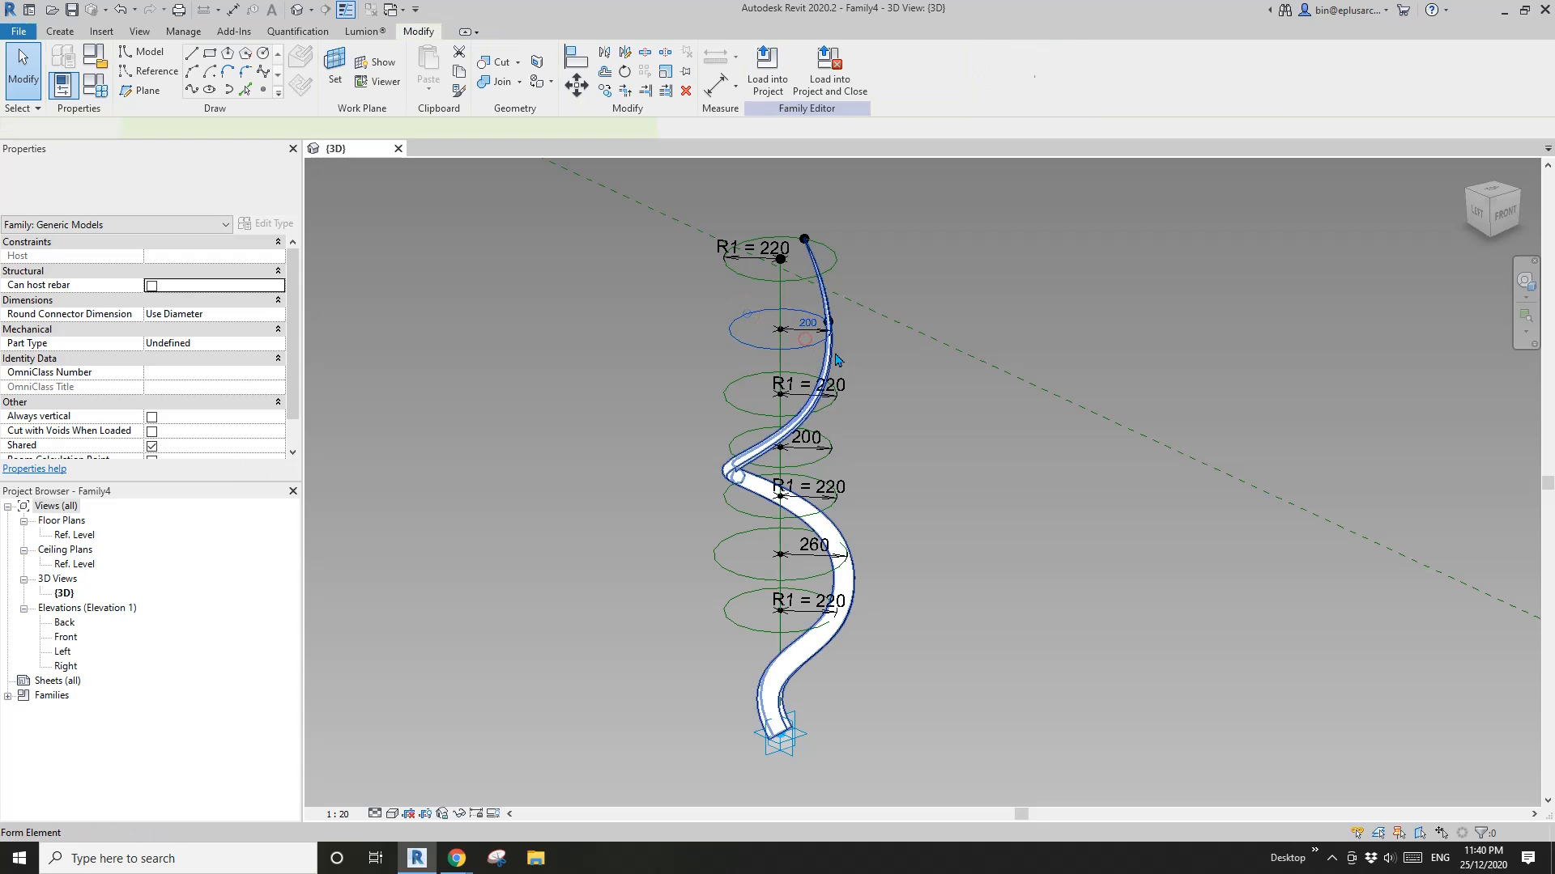
pyautogui.click(807, 321)
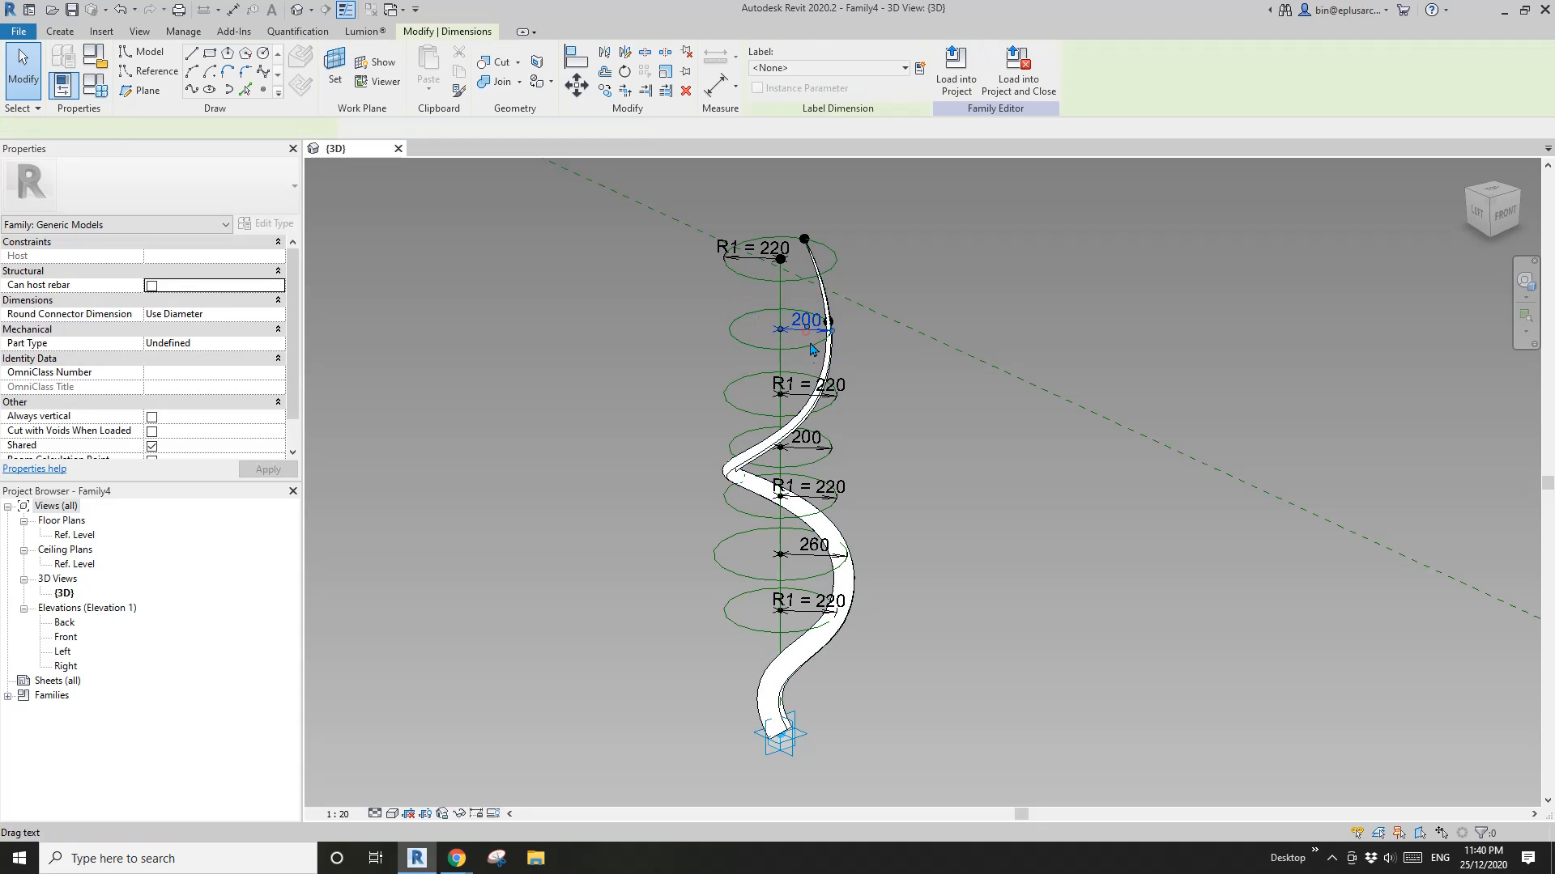
# Step: Label the radius dimensions of the three remaining large guide circles with a new instance family parameter named R2
pyautogui.keyDown('ctrl'); pyautogui.click(807, 449); pyautogui.keyUp('ctrl')
pyautogui.keyDown('ctrl'); pyautogui.click(807, 556); pyautogui.keyUp('ctrl')
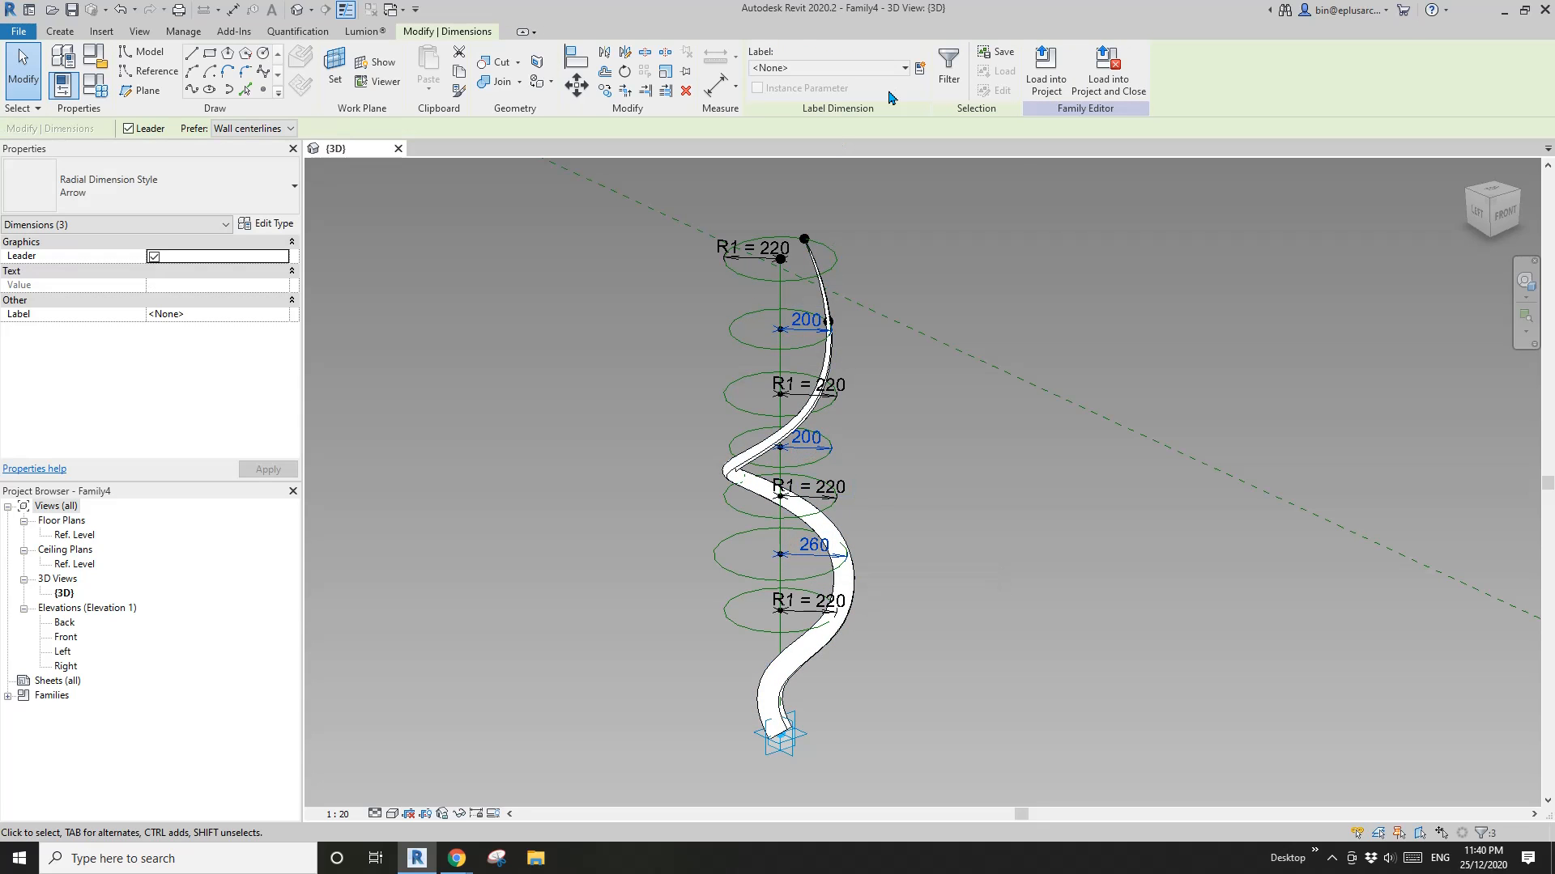
pyautogui.click(920, 68)
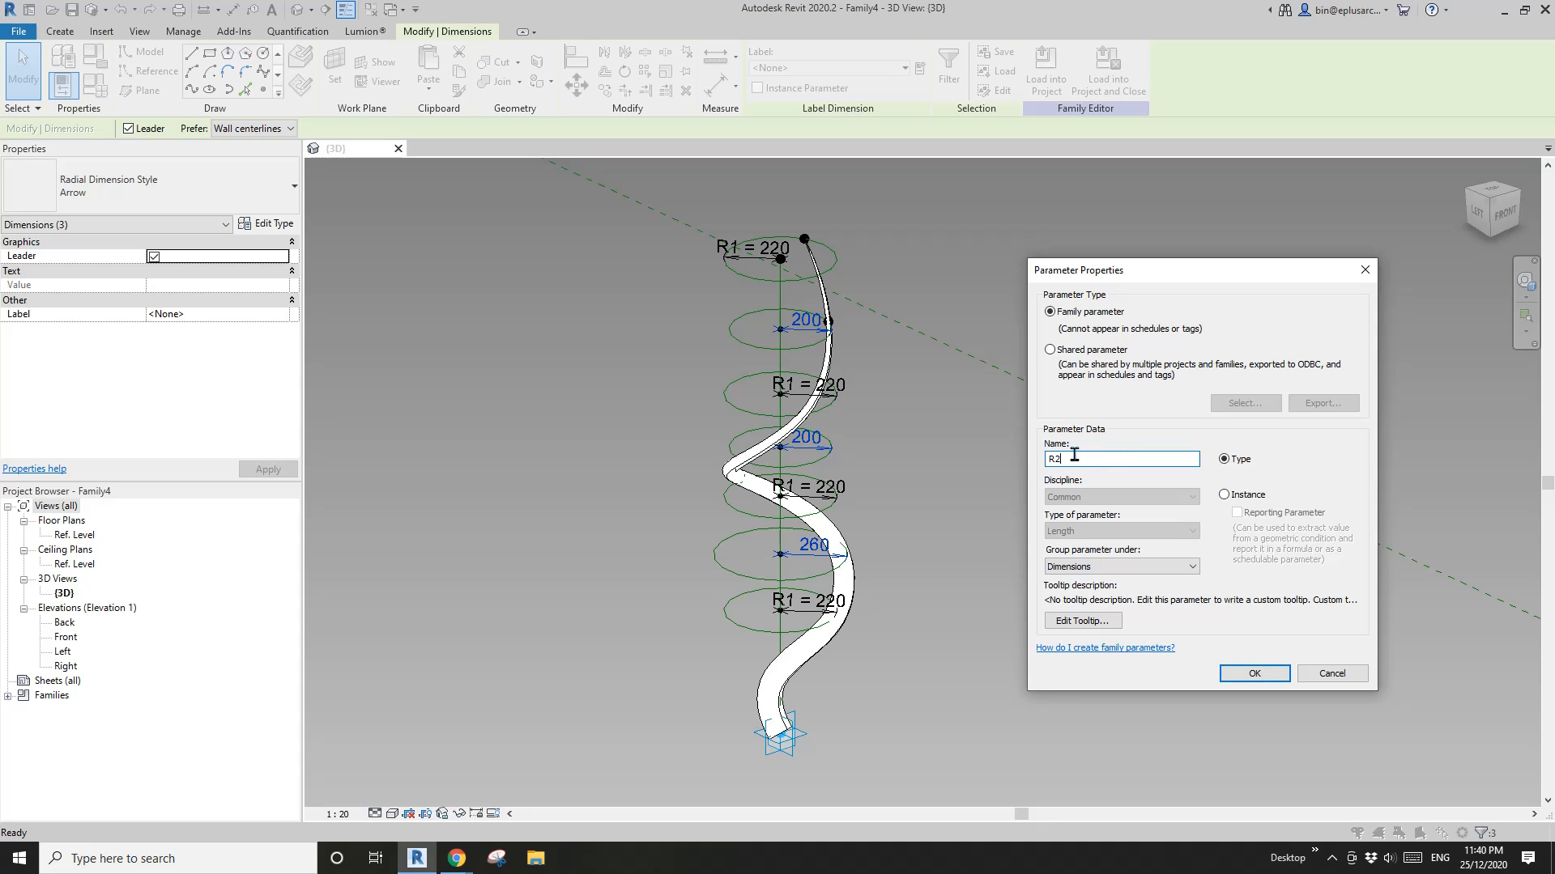
pyautogui.click(1223, 494)
pyautogui.click(1254, 674)
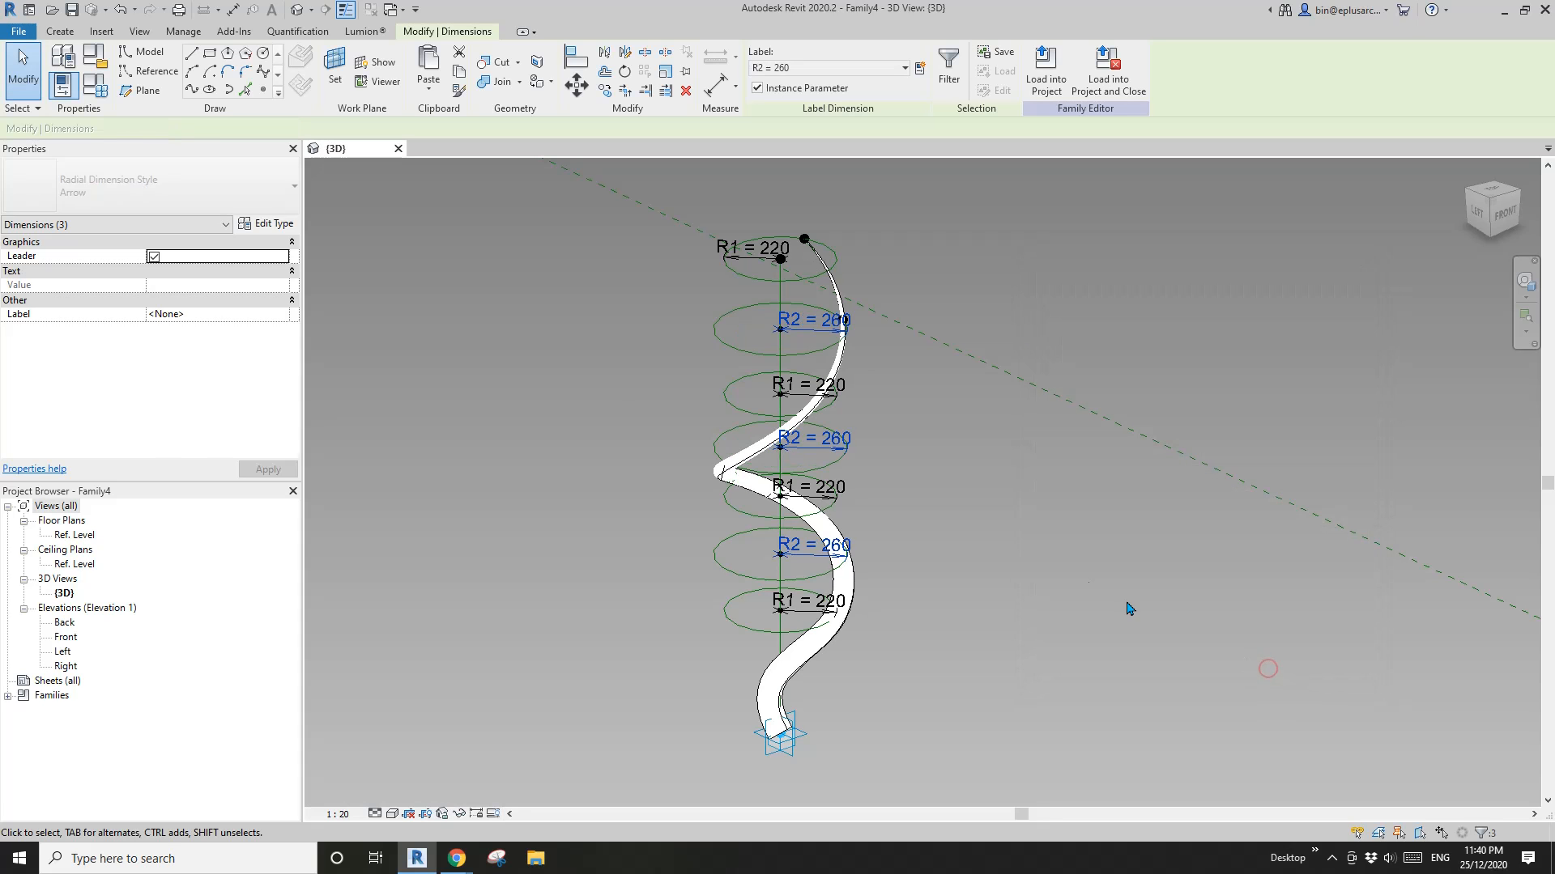
# Step: Set the R1 parameter to 200 in the family types and apply it to the form
pyautogui.keyDown('shift'); pyautogui.moveTo(907, 398); pyautogui.dragTo(818, 239, button='middle'); pyautogui.keyUp('shift')
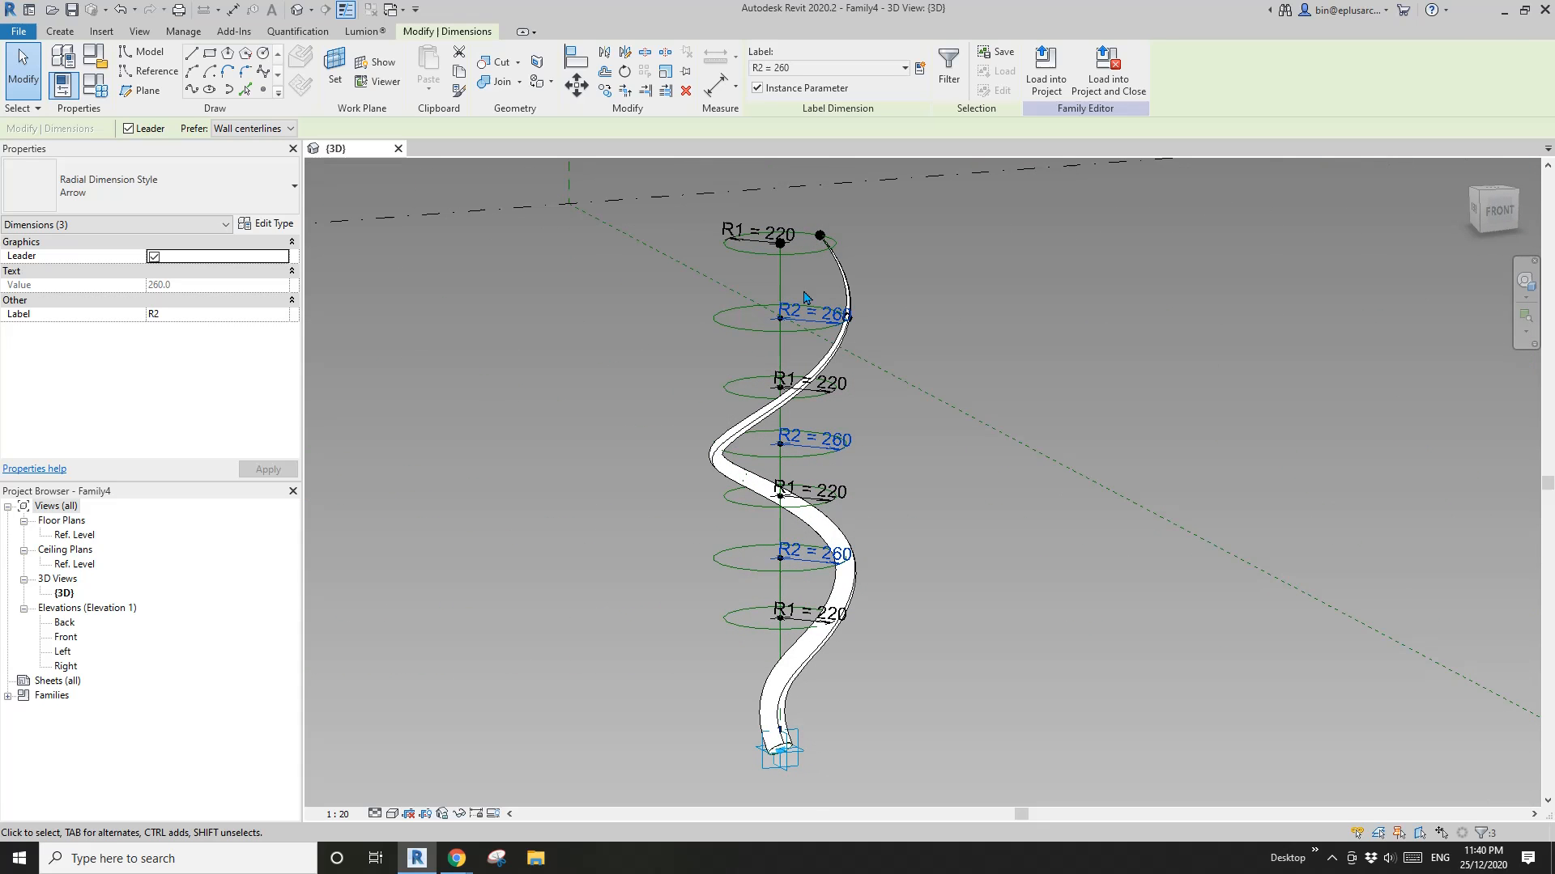
pyautogui.click(99, 93)
pyautogui.moveTo(430, 138); pyautogui.dragTo(1075, 181)
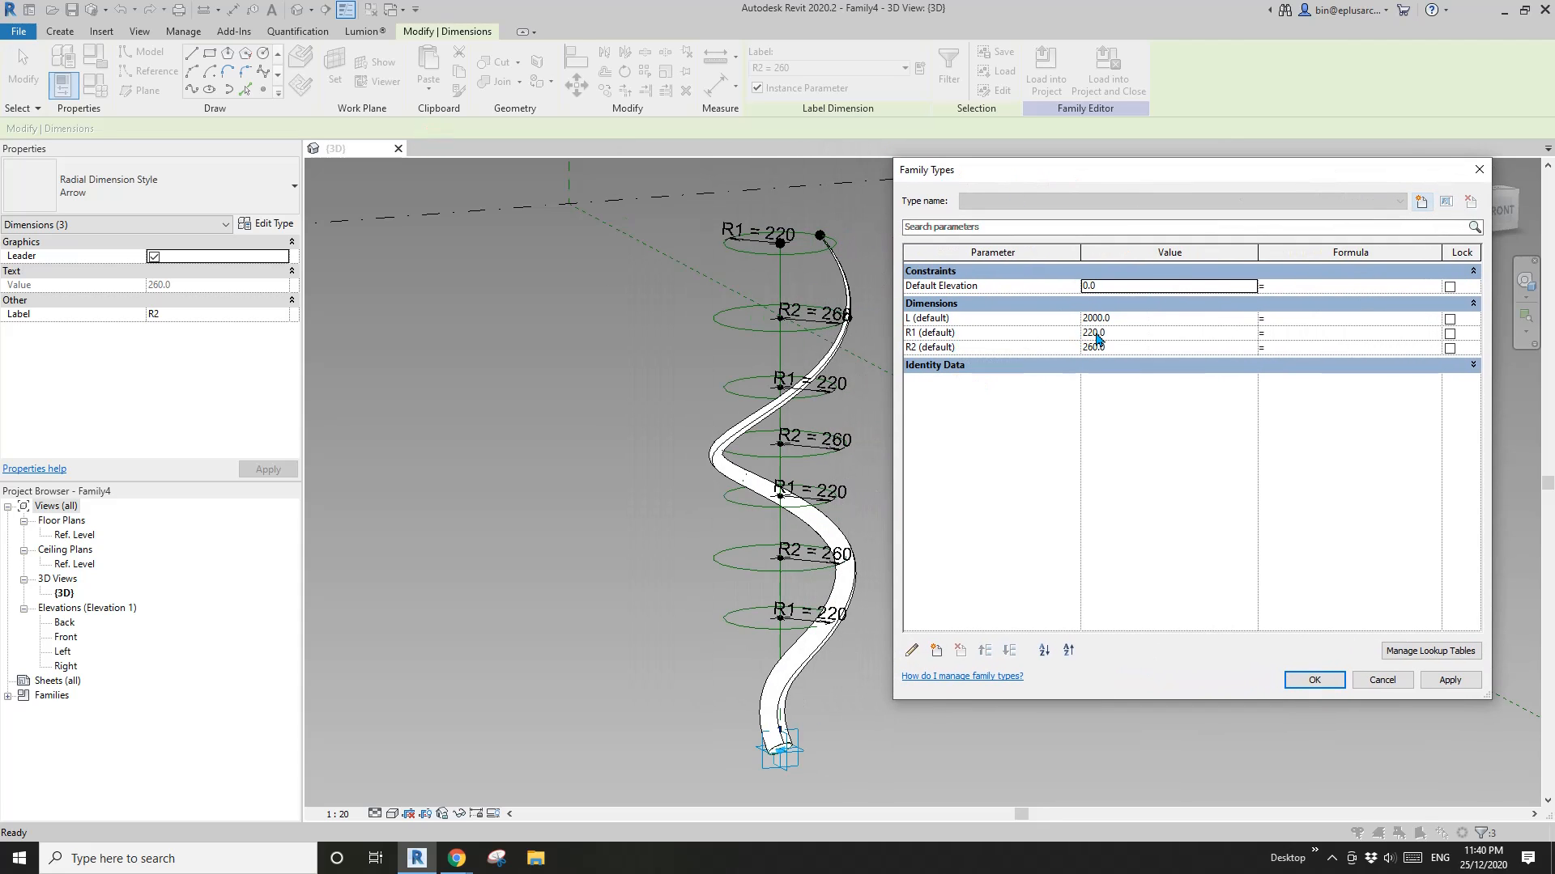
pyautogui.click(1129, 334)
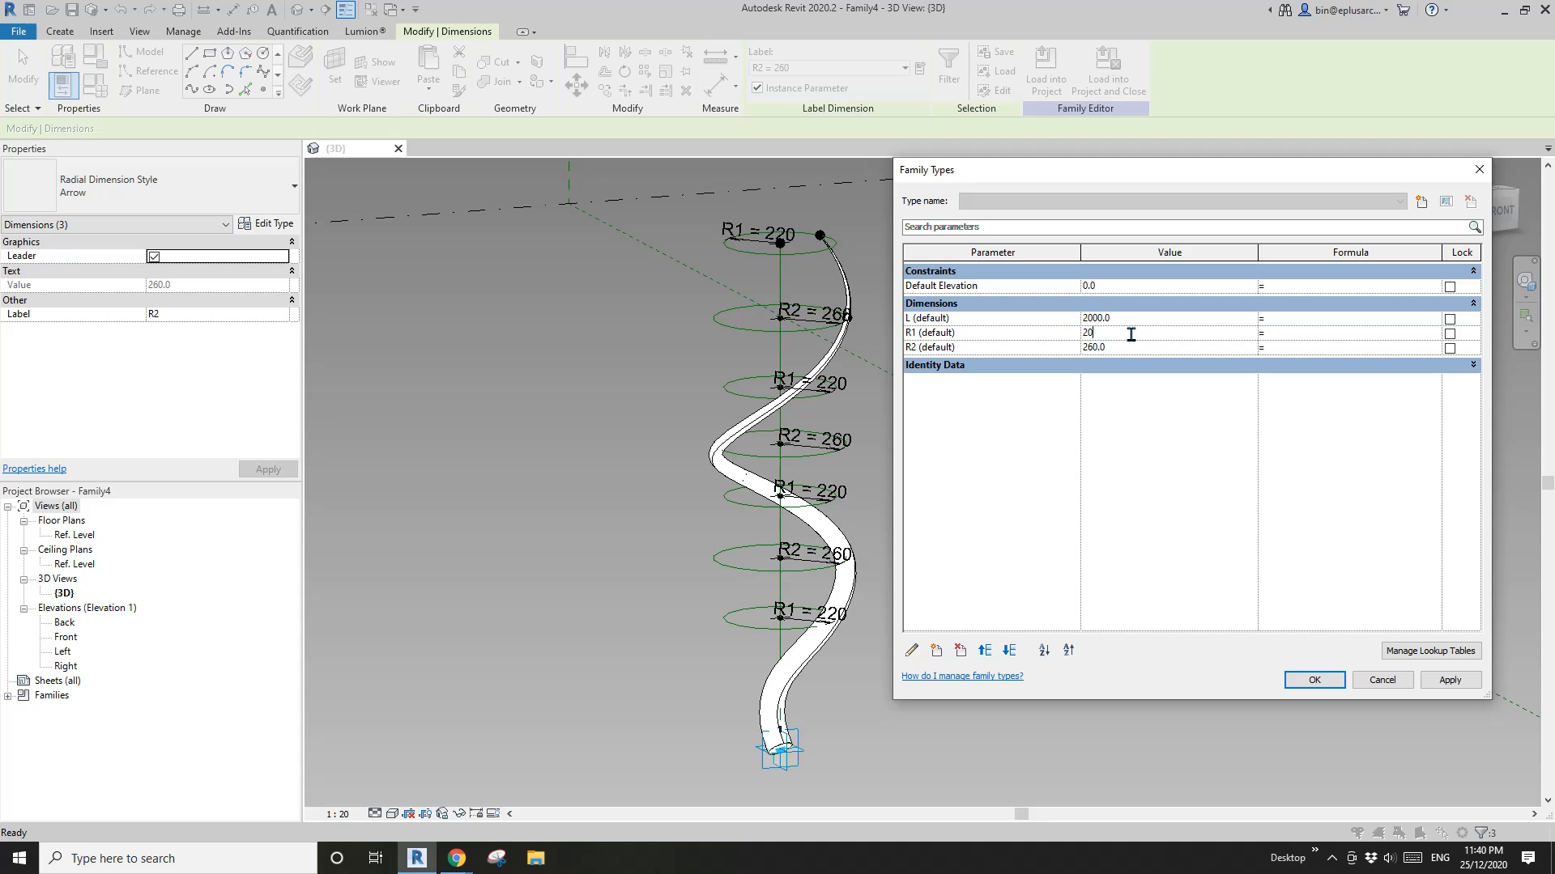
pyautogui.click(1450, 683)
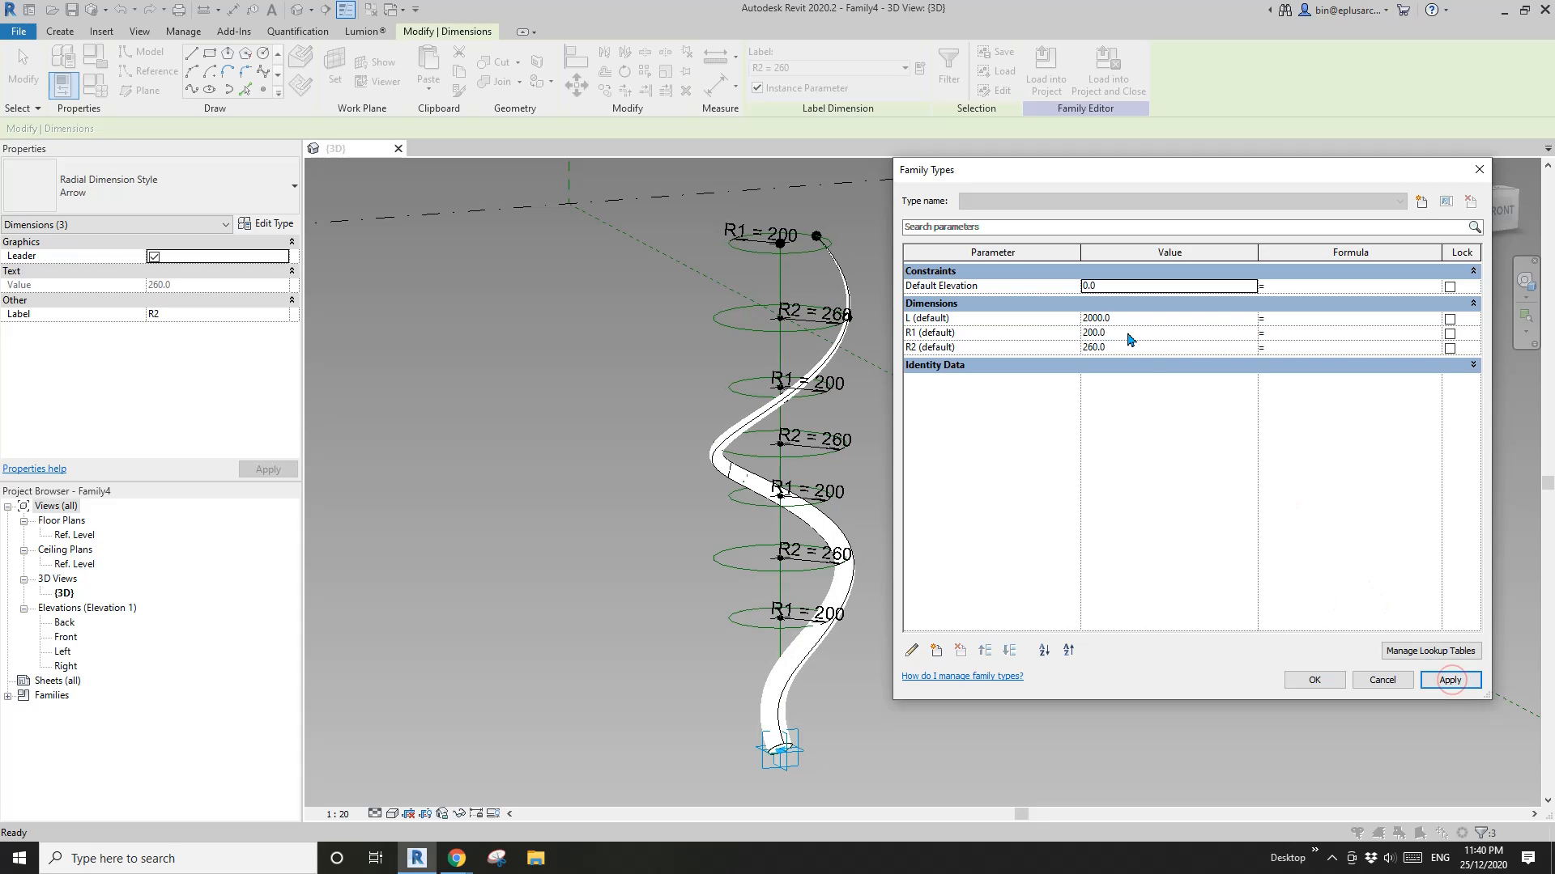
# Step: Flex the form by applying R2 values of 400 and 300 in turn
pyautogui.click(1151, 348)
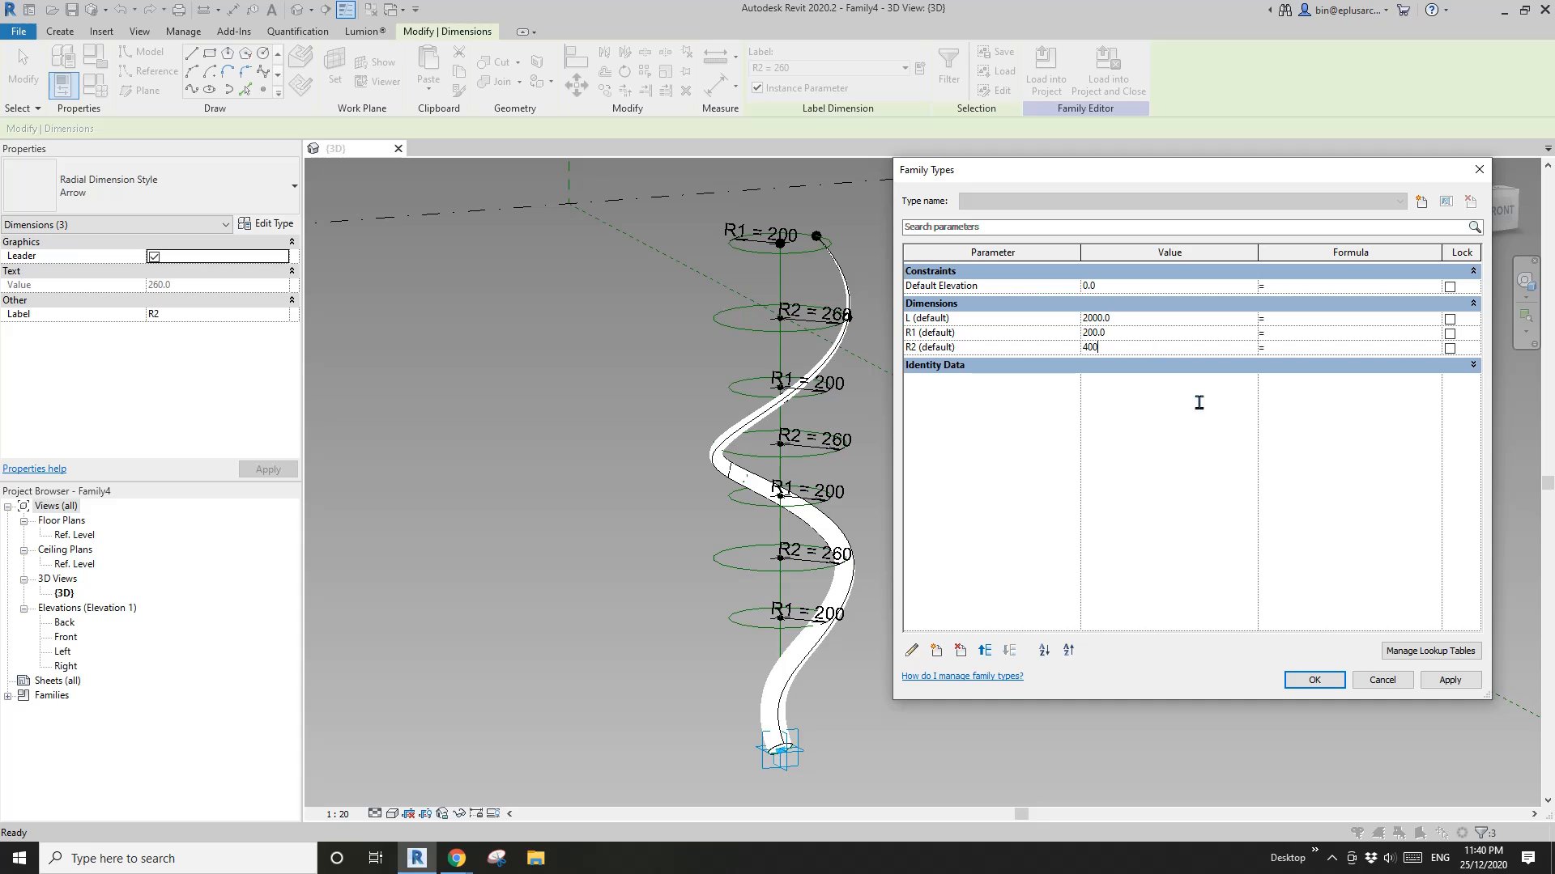
pyautogui.click(1449, 681)
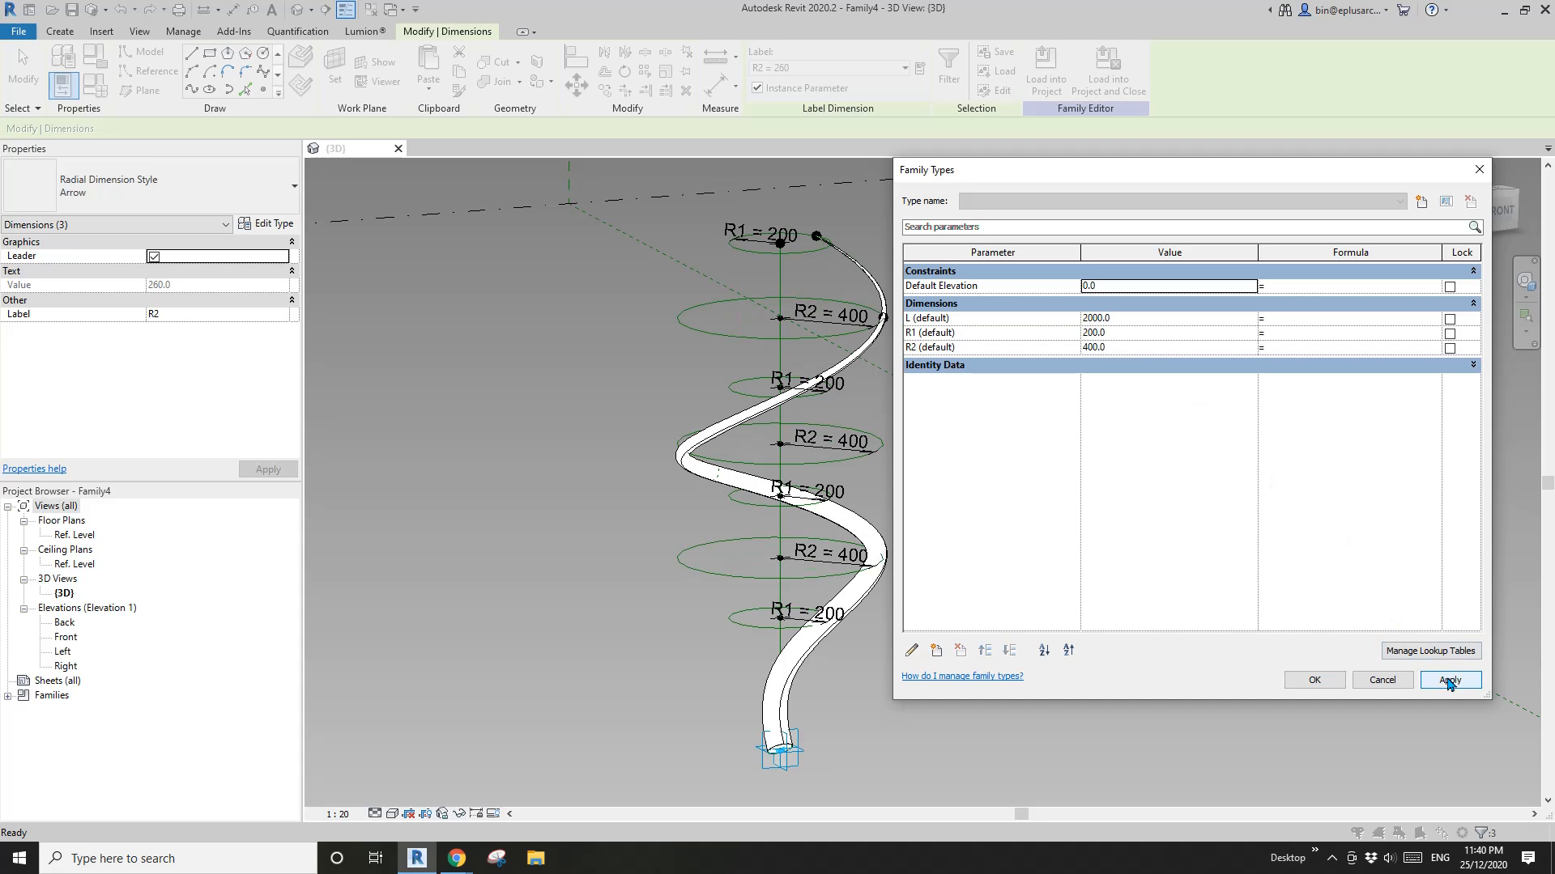
pyautogui.click(1145, 351)
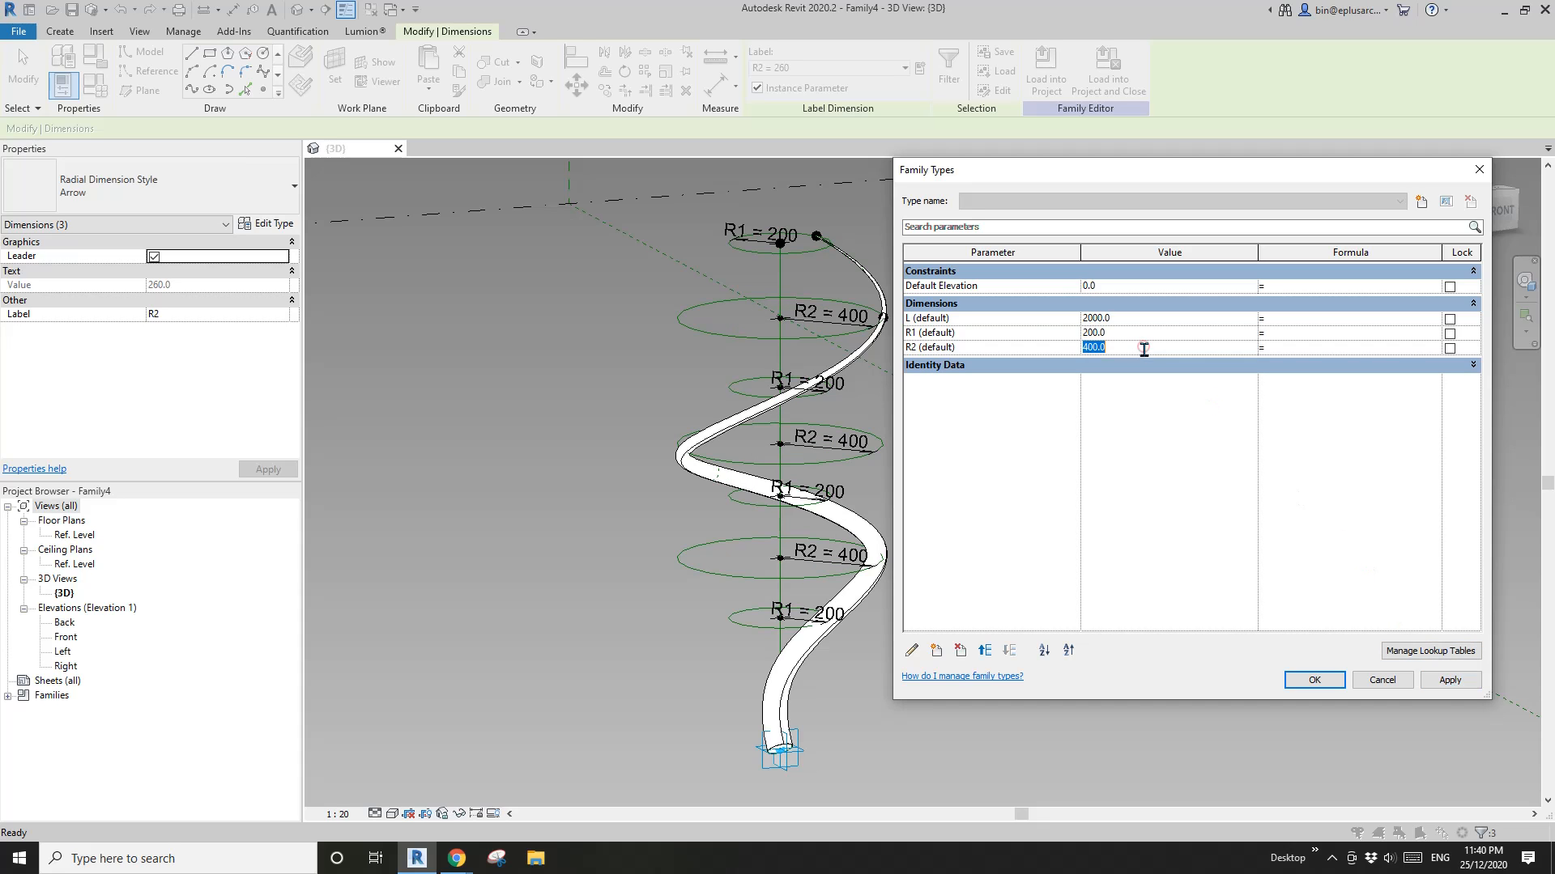
pyautogui.click(1450, 685)
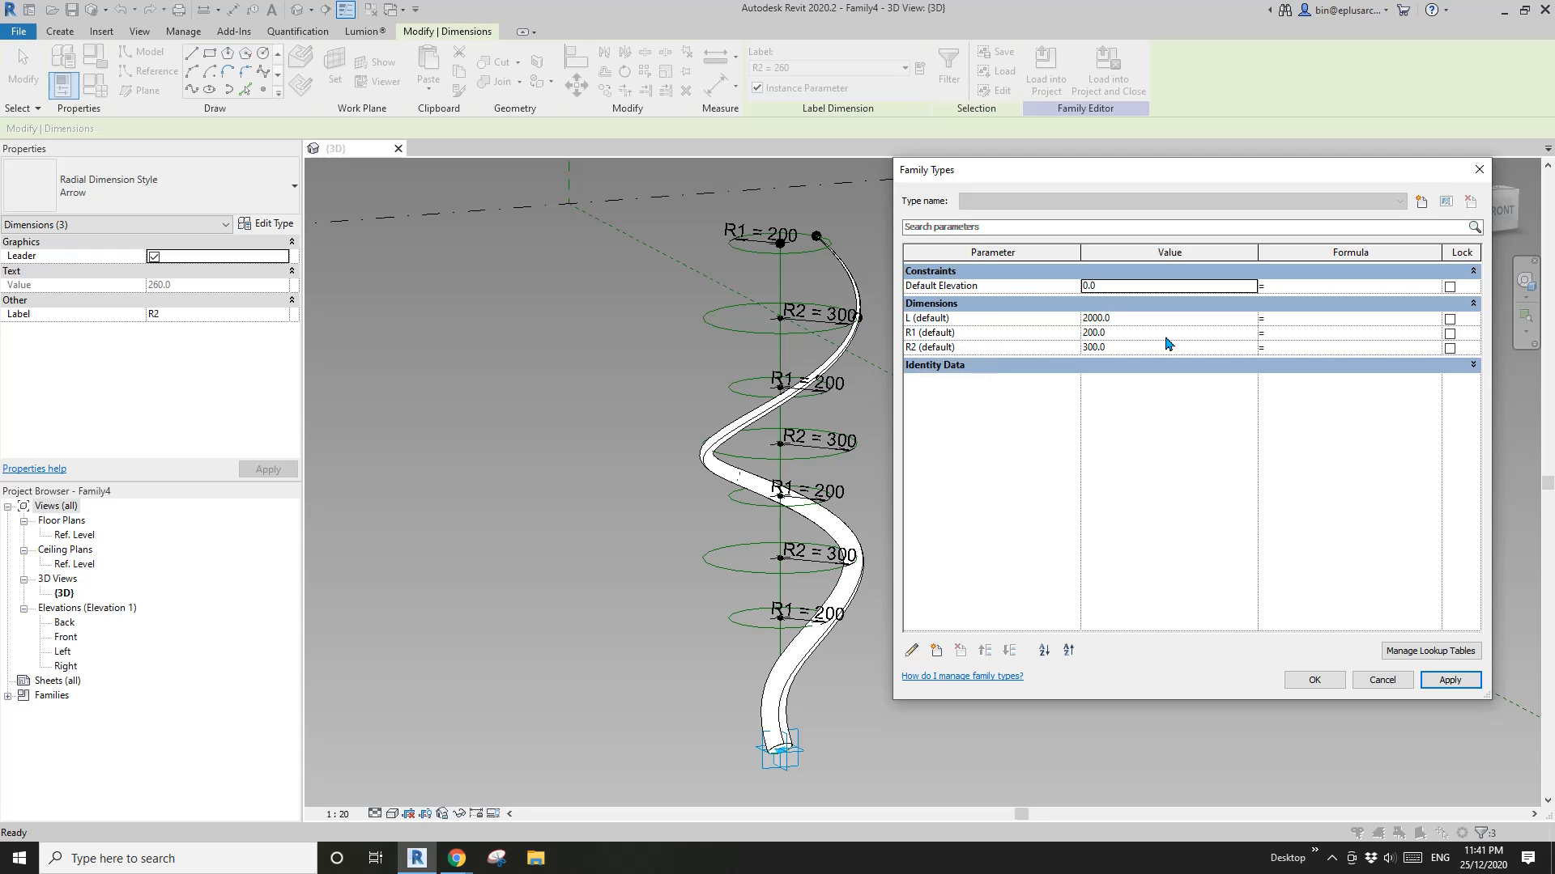
# Step: Drive the radii from the length with the formulas L / 10 for R1 and L / 7 for R2
pyautogui.click(1285, 335)
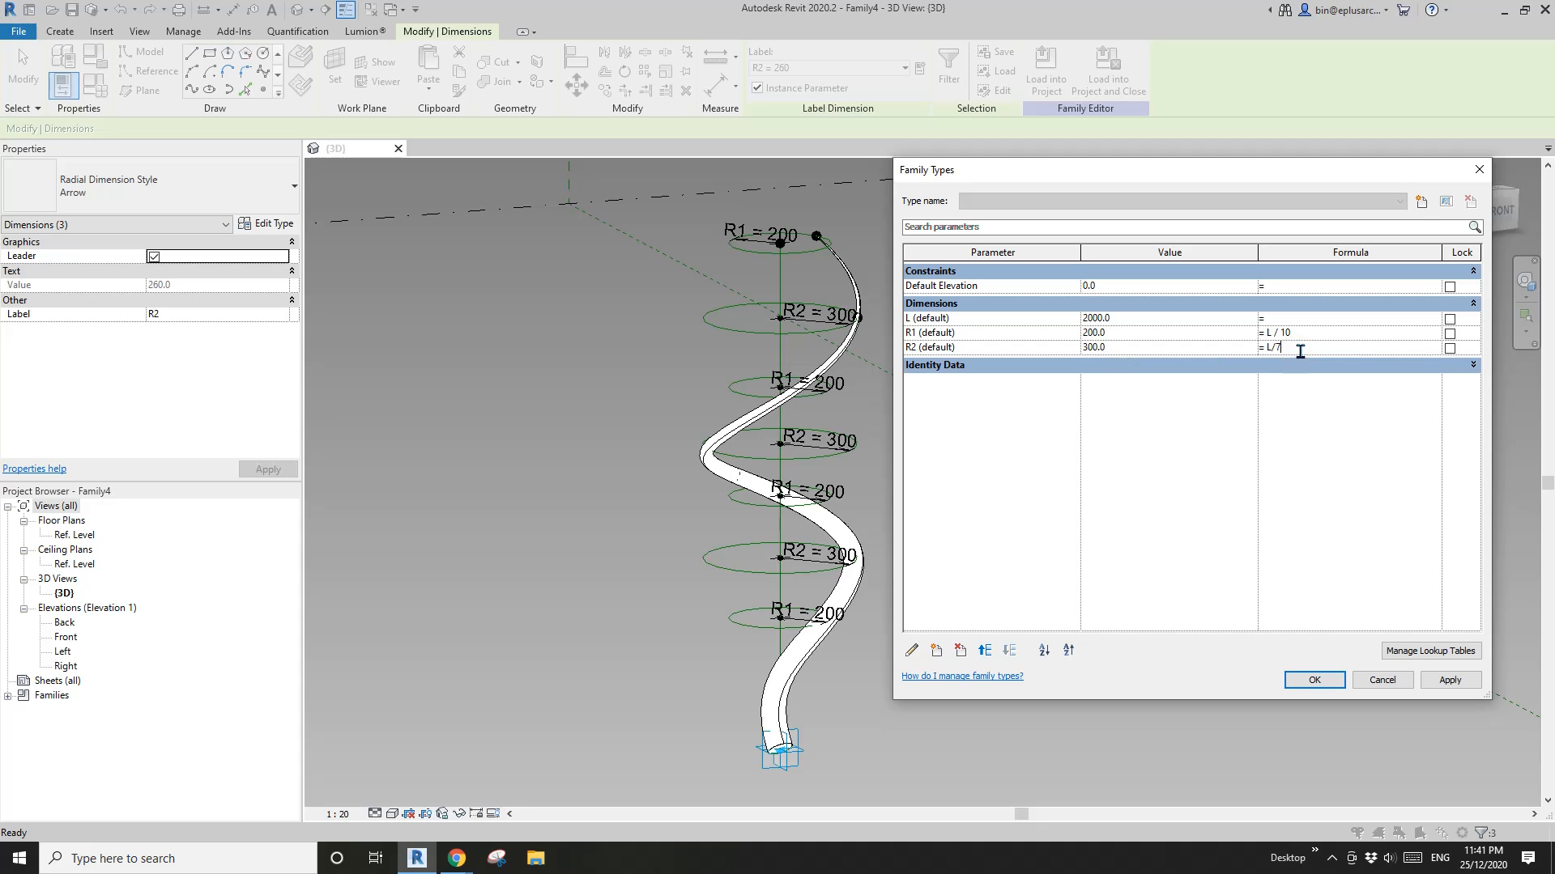
pyautogui.click(1447, 683)
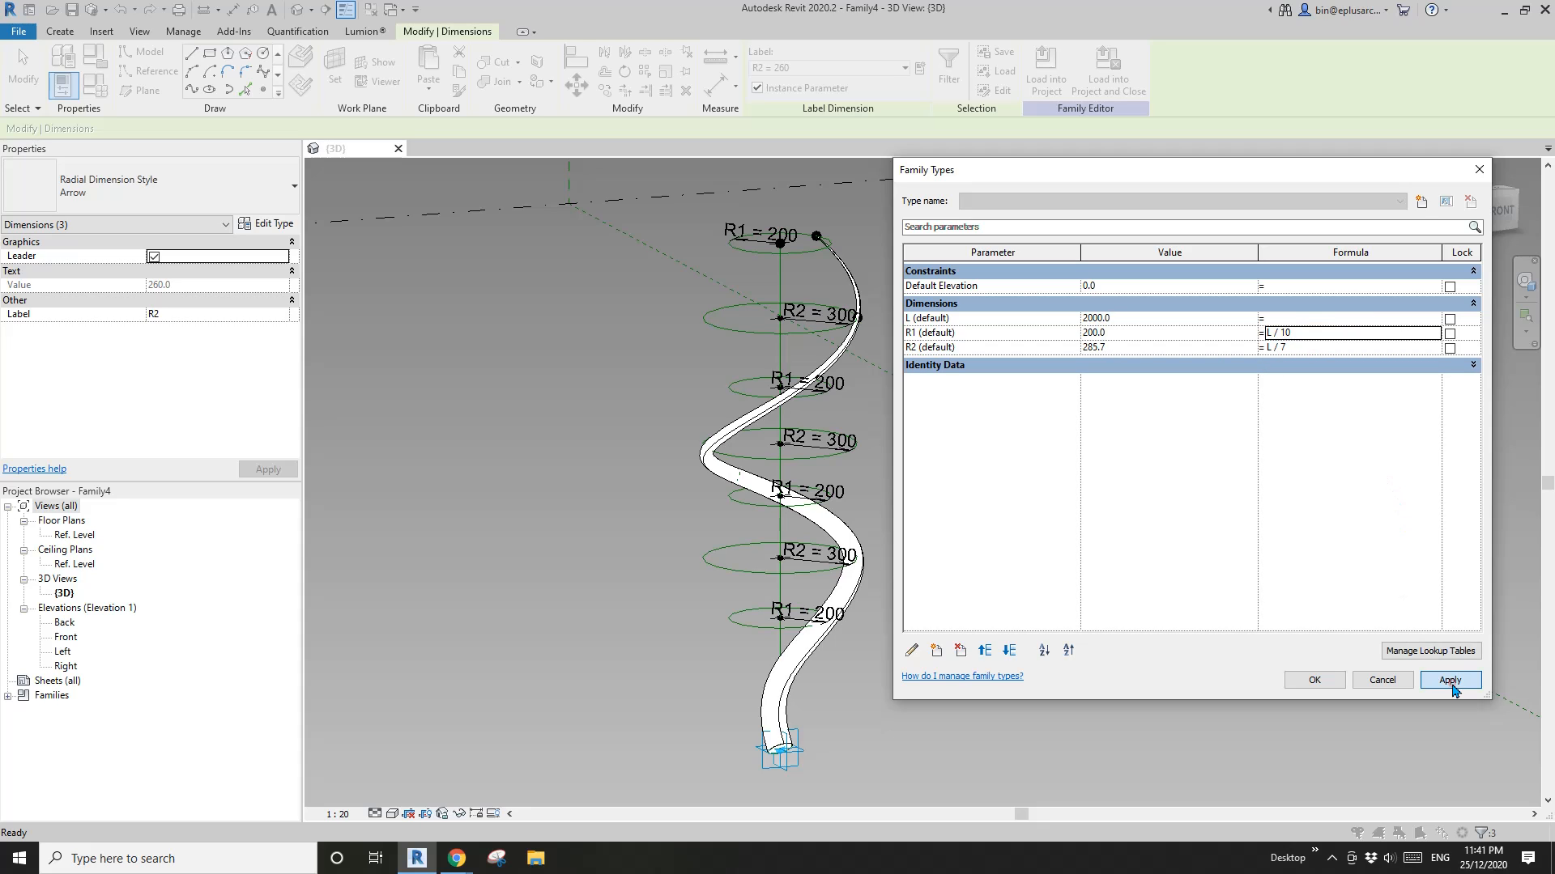
pyautogui.click(1314, 682)
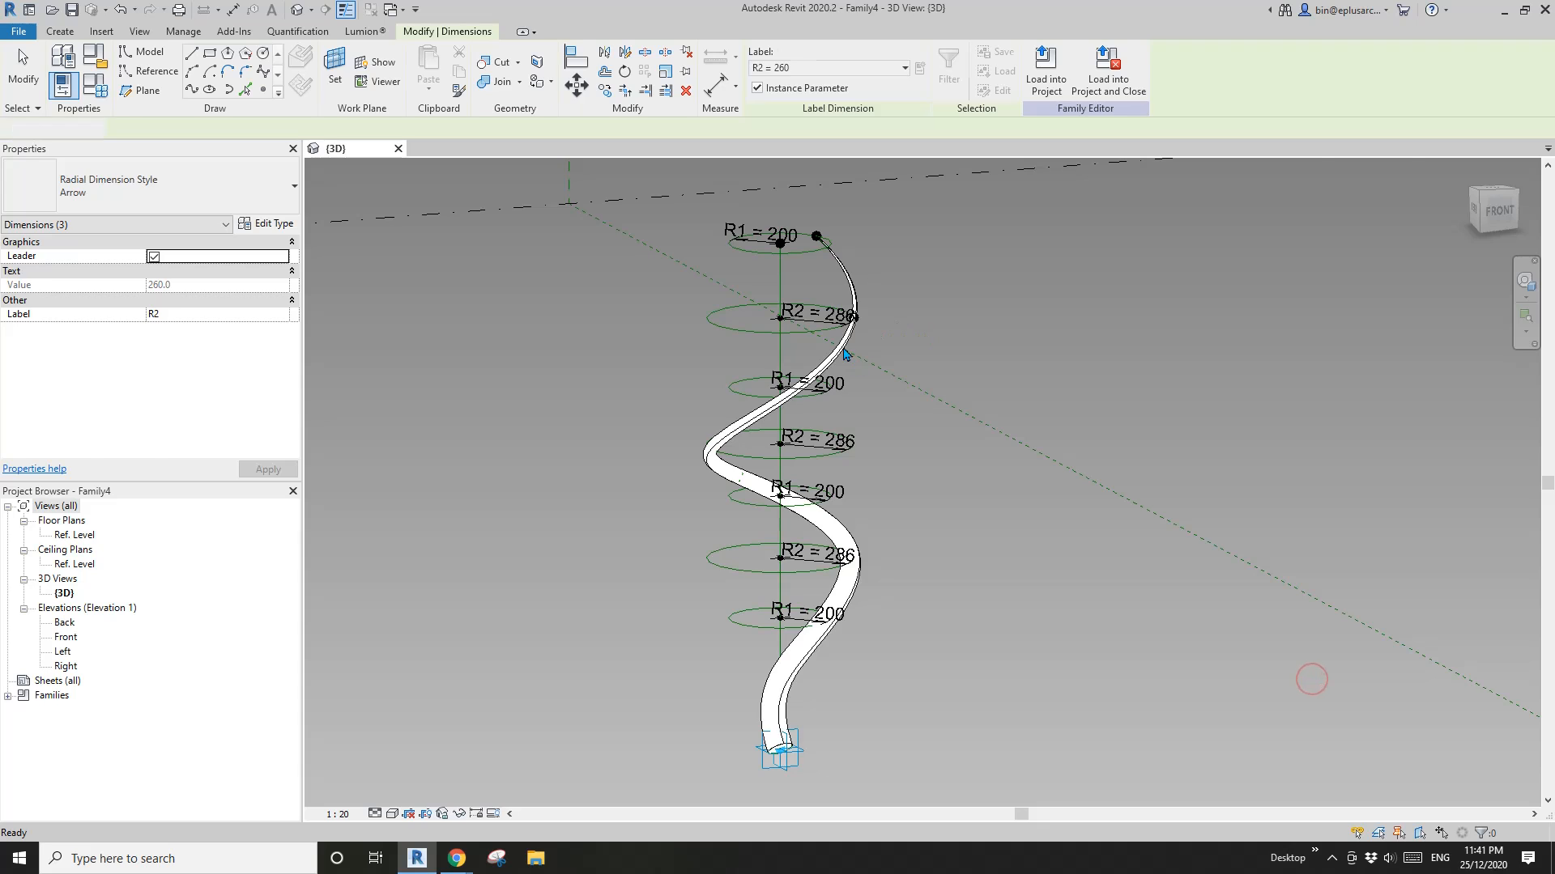
# Step: Raise the reference point at the upper end of the central axis to stretch the winding form vertically
pyautogui.scroll(-1, 844, 351)
pyautogui.click(788, 254)
pyautogui.scroll(-2, 860, 326)
pyautogui.moveTo(860, 326); pyautogui.dragTo(815, 372, button='middle')
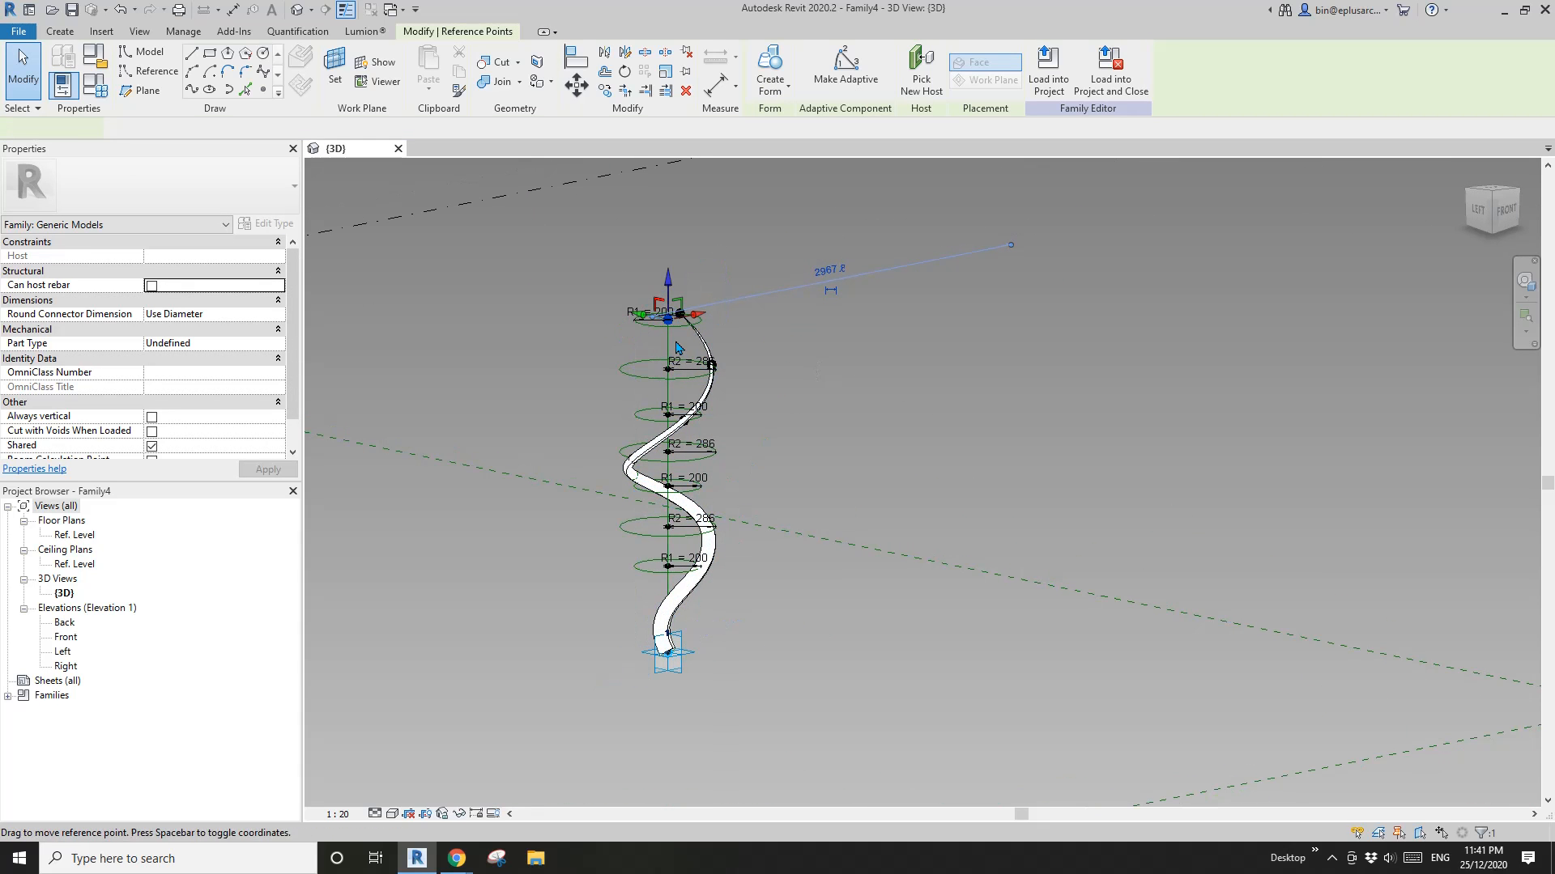
pyautogui.moveTo(697, 334); pyautogui.dragTo(690, 344, button='middle')
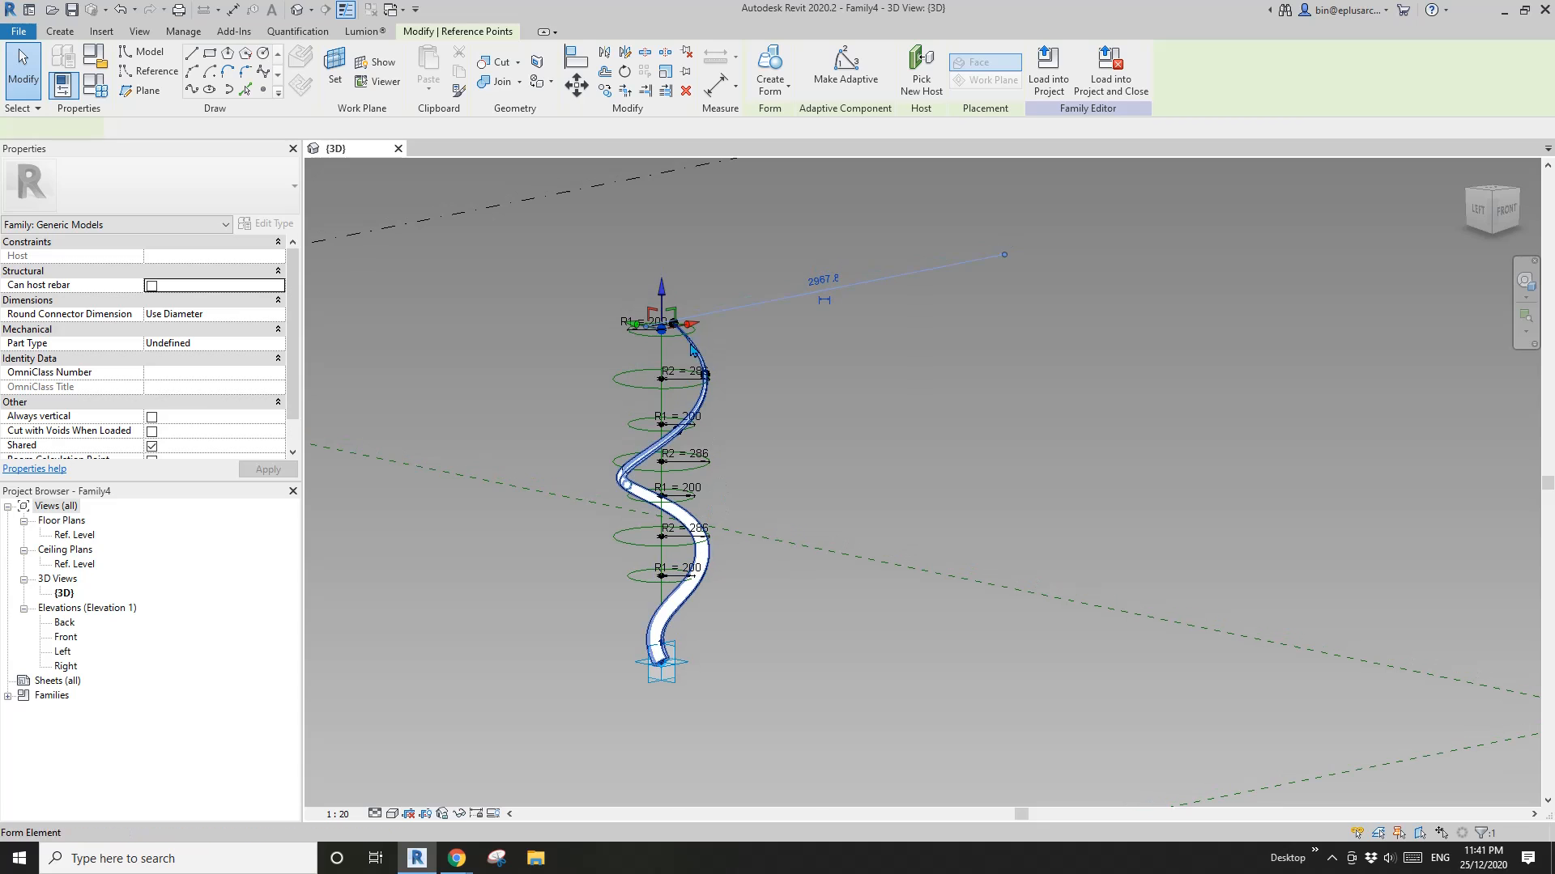
pyautogui.moveTo(663, 285); pyautogui.dragTo(662, 203)
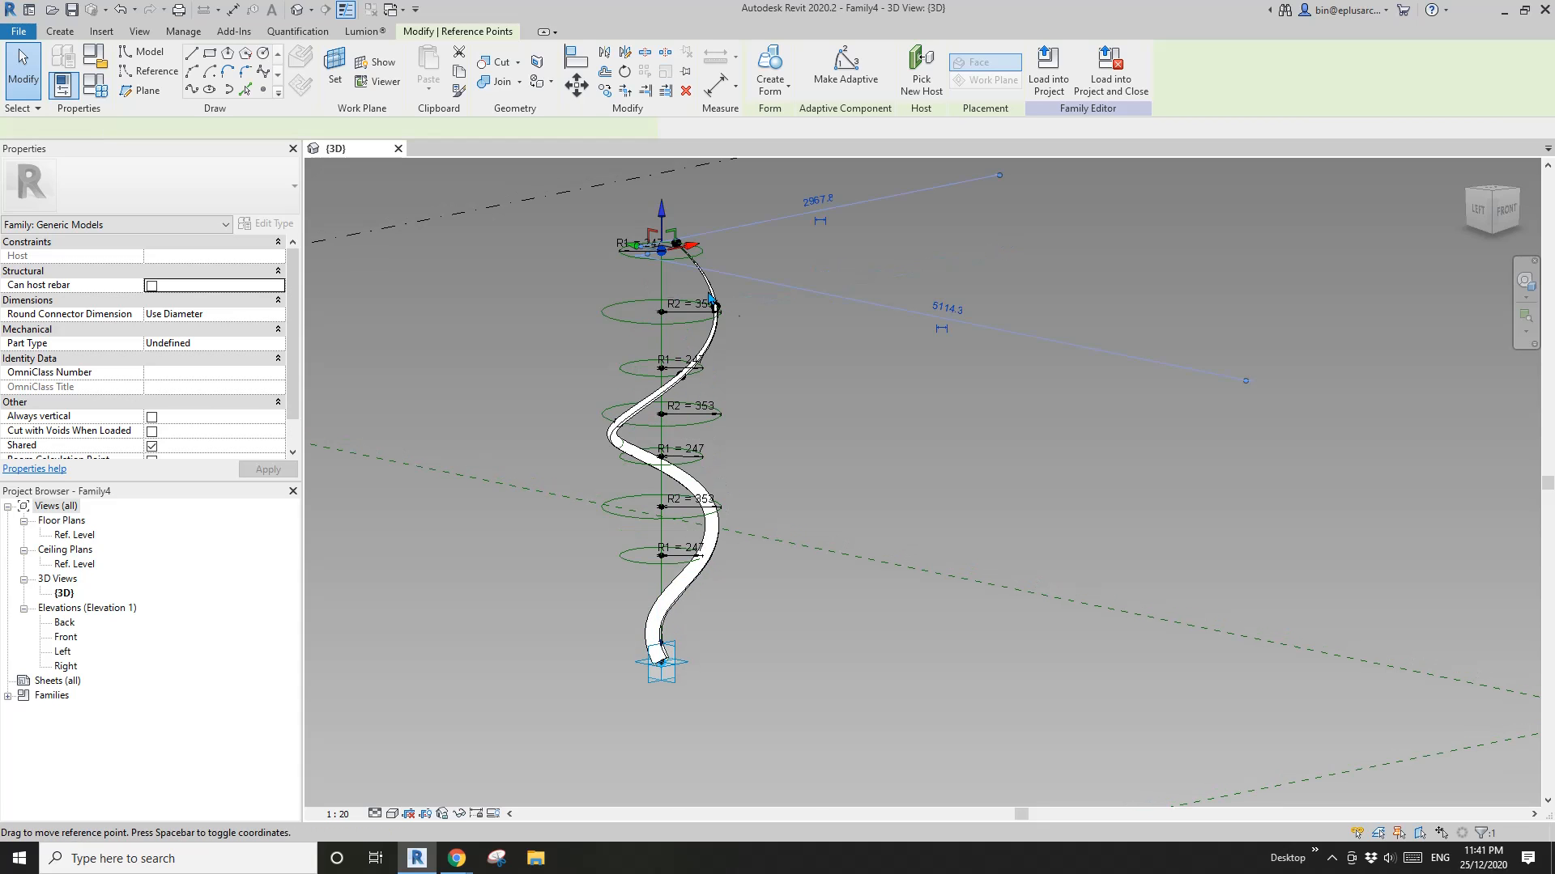
# Step: Move the uppermost axis point further up and back down to an offset of about 2993, flexing the form's proportions
pyautogui.scroll(-2, 732, 415)
pyautogui.moveTo(798, 398); pyautogui.dragTo(721, 503, button='middle')
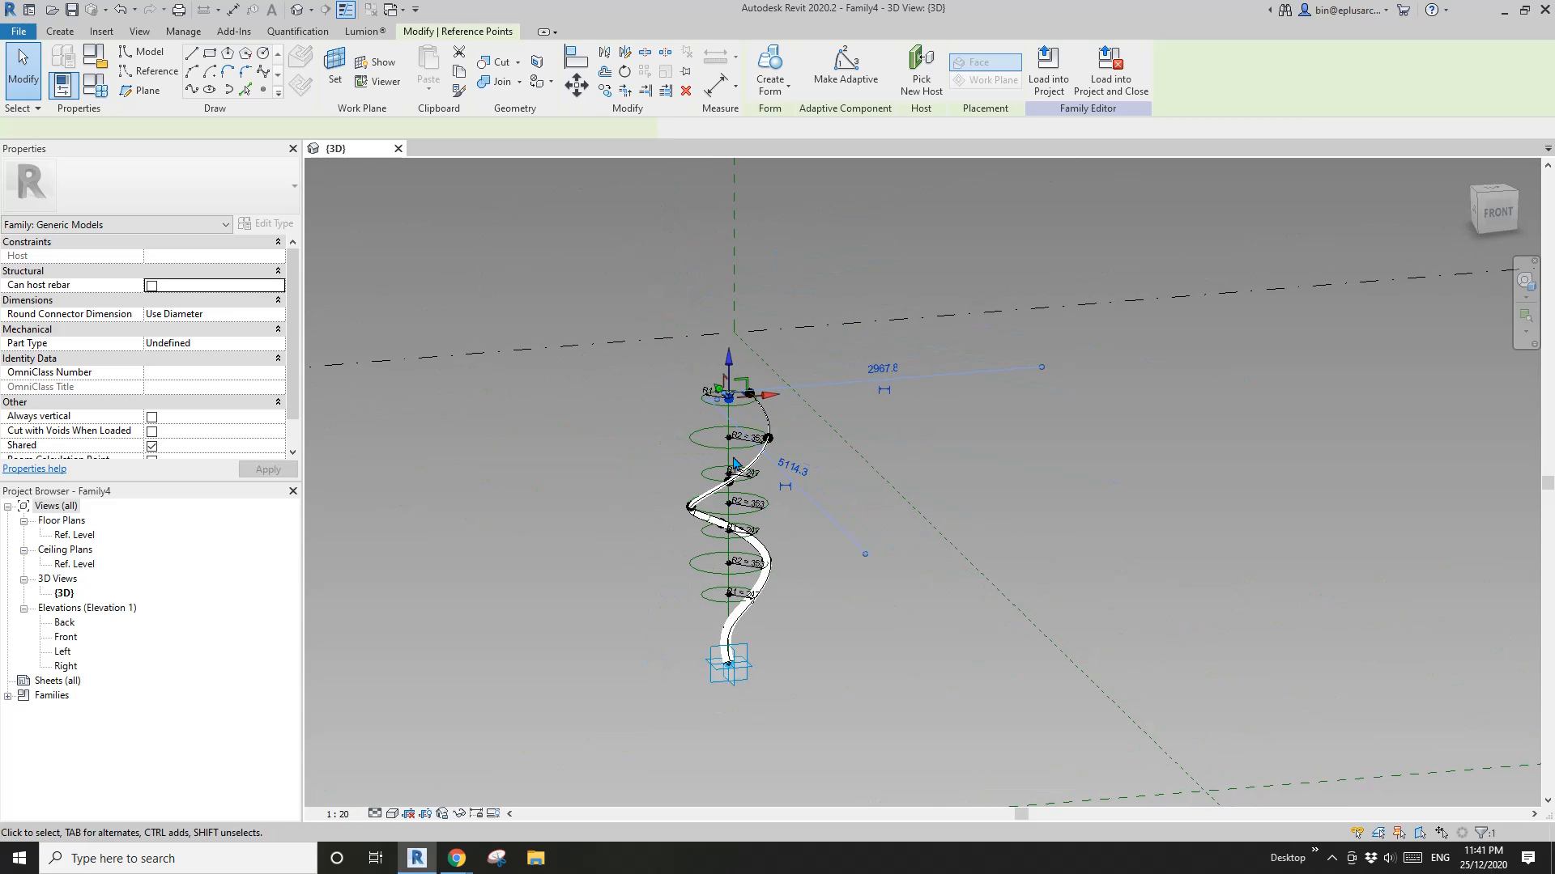
pyautogui.moveTo(728, 359); pyautogui.dragTo(727, 358)
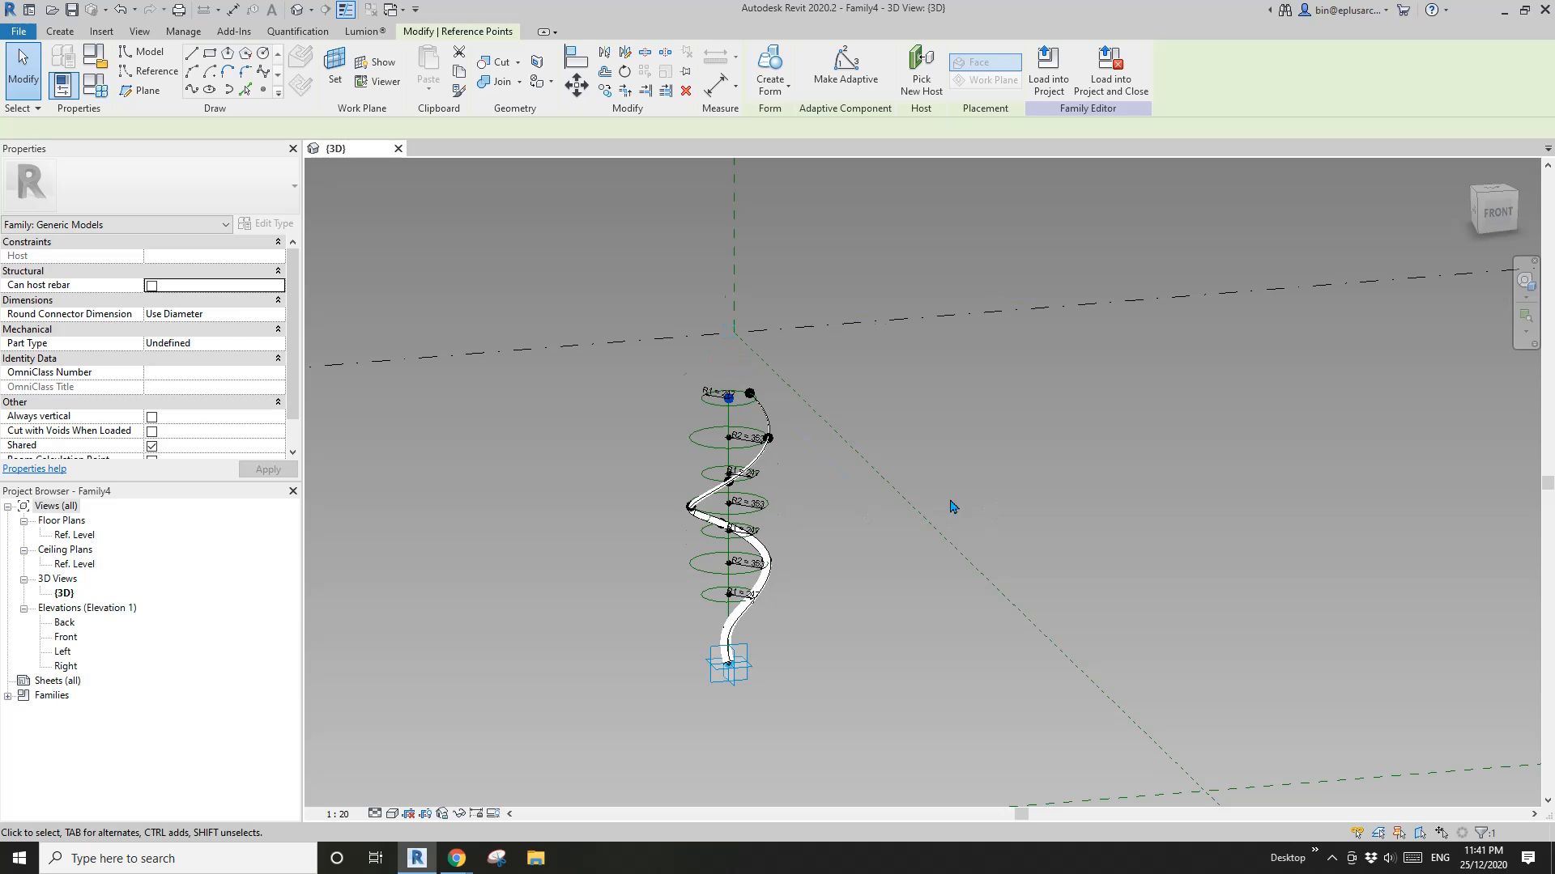
pyautogui.click(728, 277)
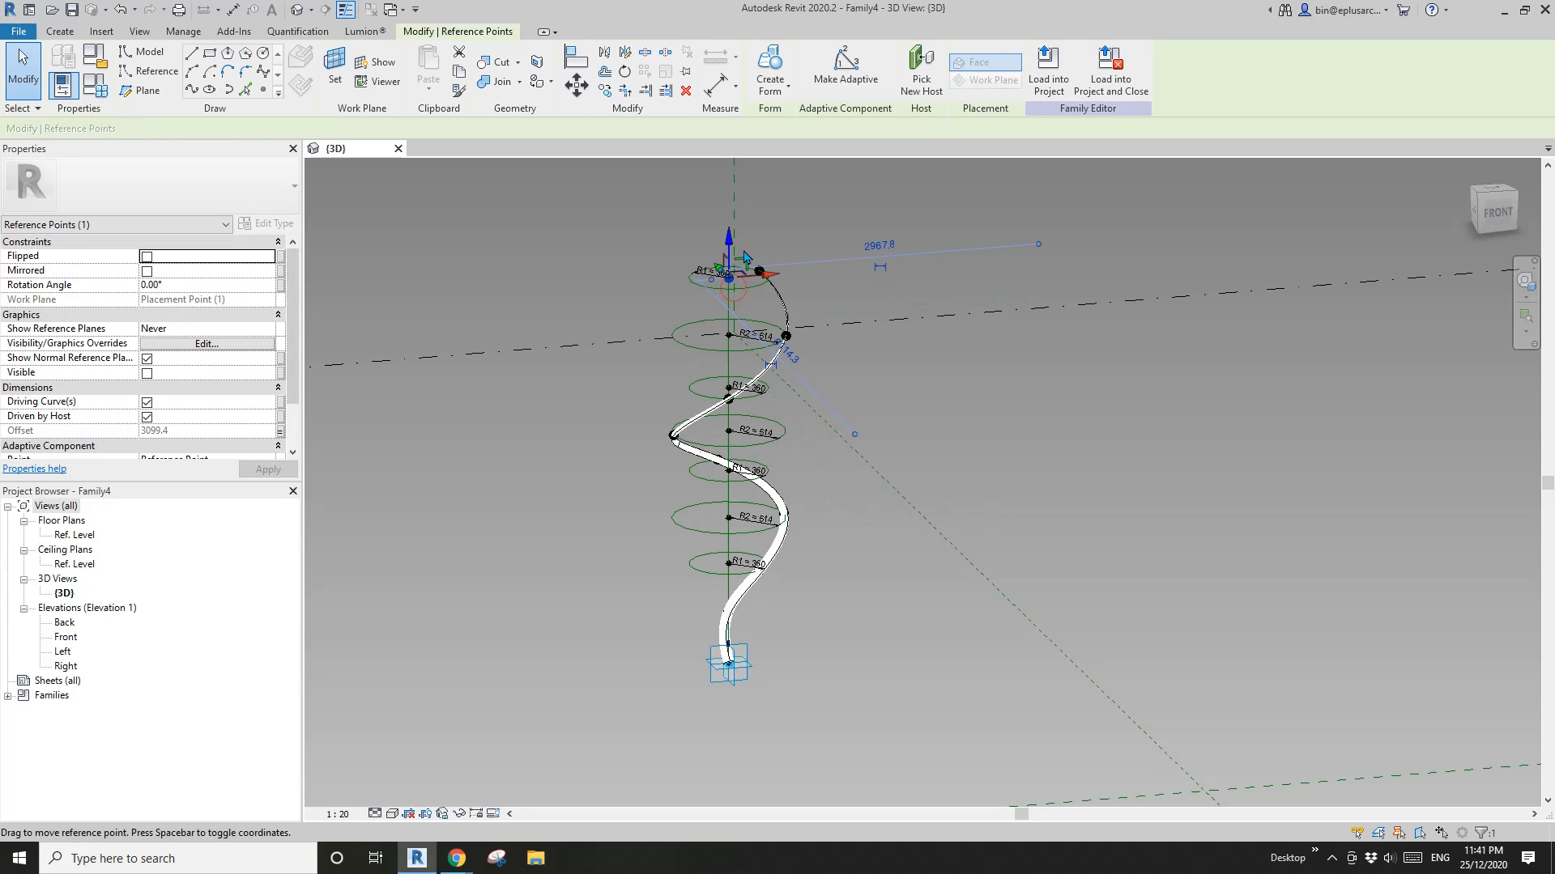
pyautogui.moveTo(744, 257); pyautogui.dragTo(737, 303)
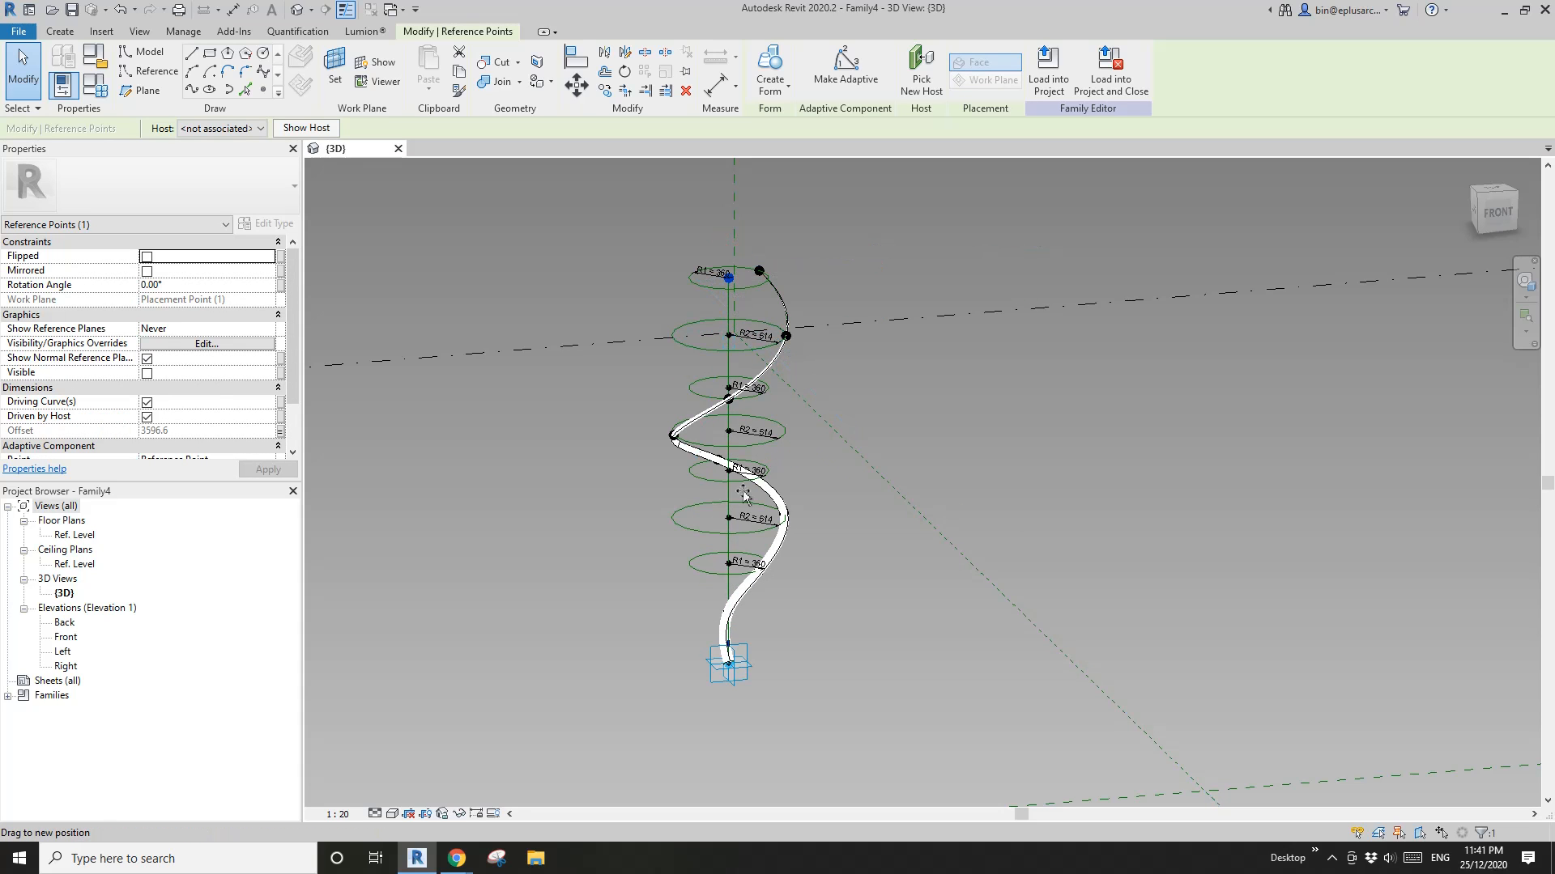
# Step: Examine the stretched winding form and its guide circles up close and from several angles
pyautogui.scroll(3, 744, 494)
pyautogui.scroll(-1, 795, 566)
pyautogui.keyDown('shift'); pyautogui.moveTo(795, 566); pyautogui.dragTo(839, 566, button='middle'); pyautogui.keyUp('shift')
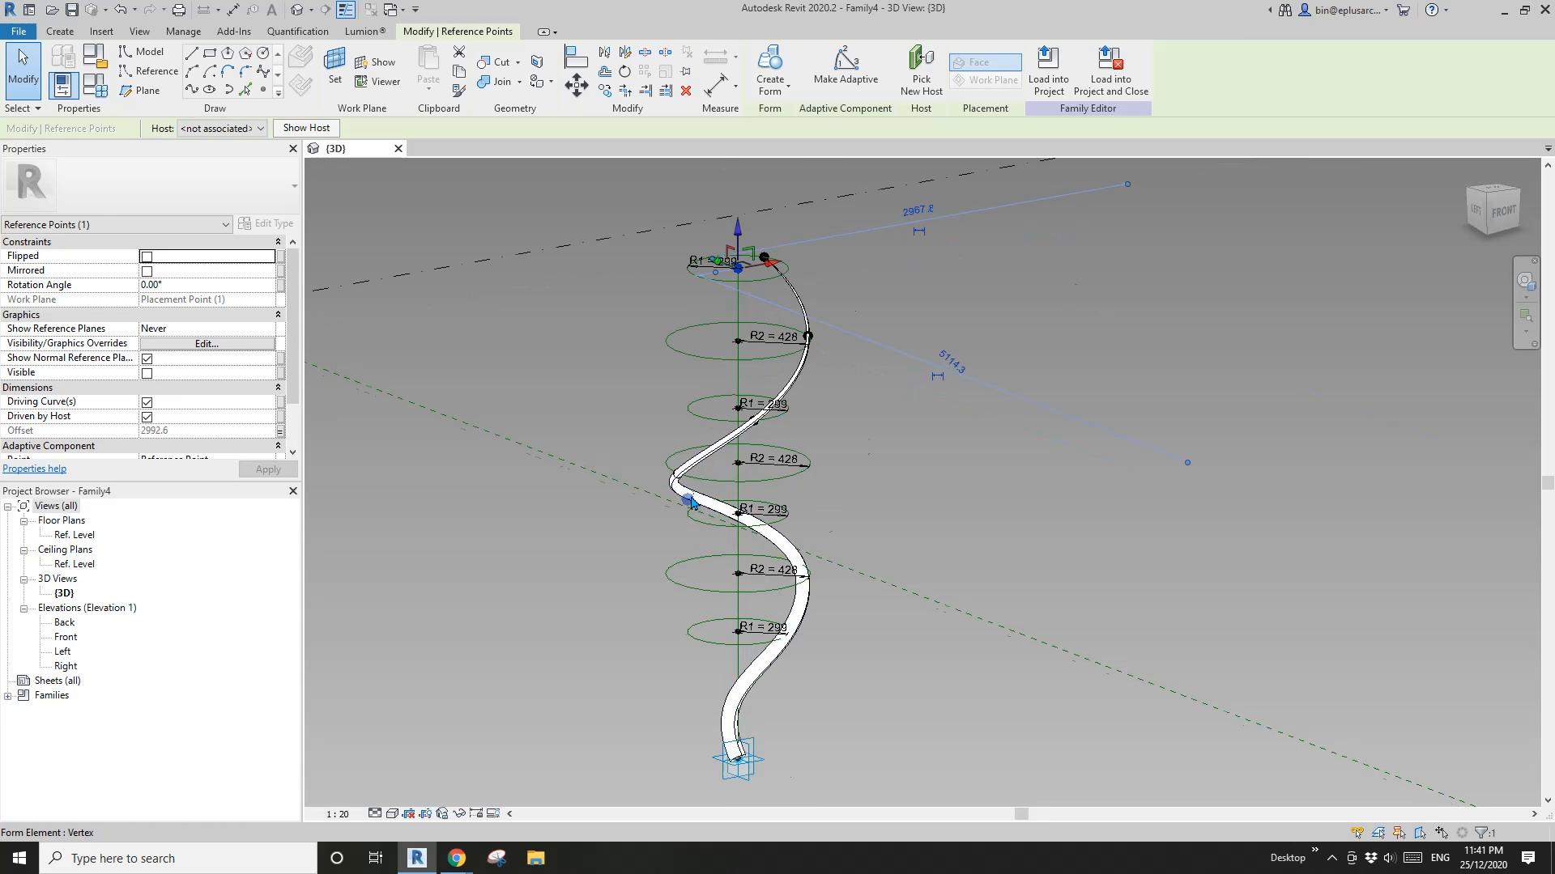
pyautogui.scroll(2, 694, 502)
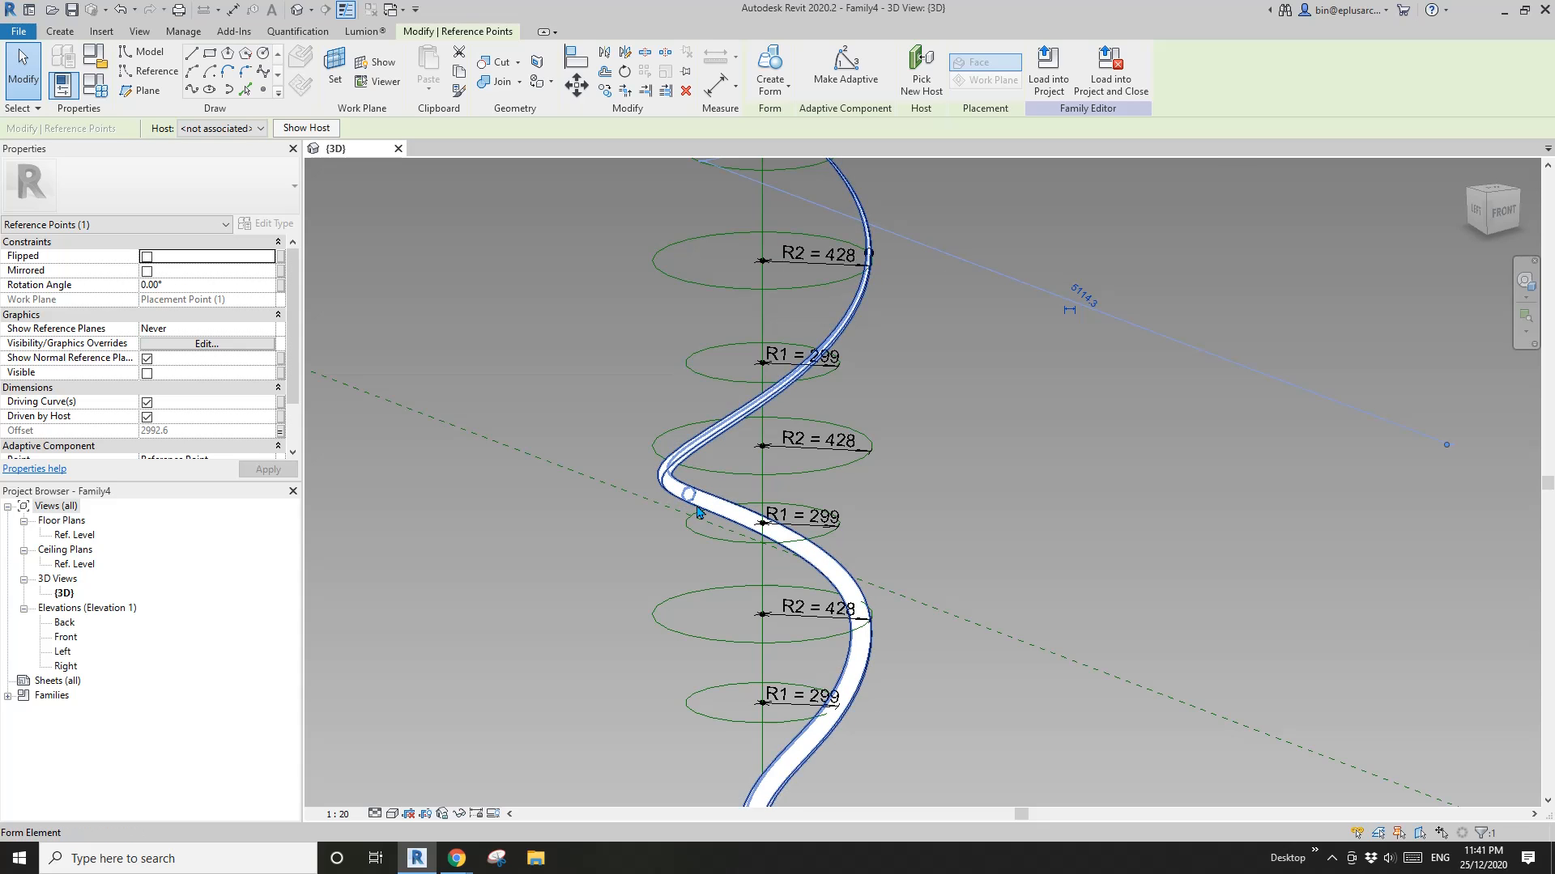
pyautogui.scroll(-3, 694, 502)
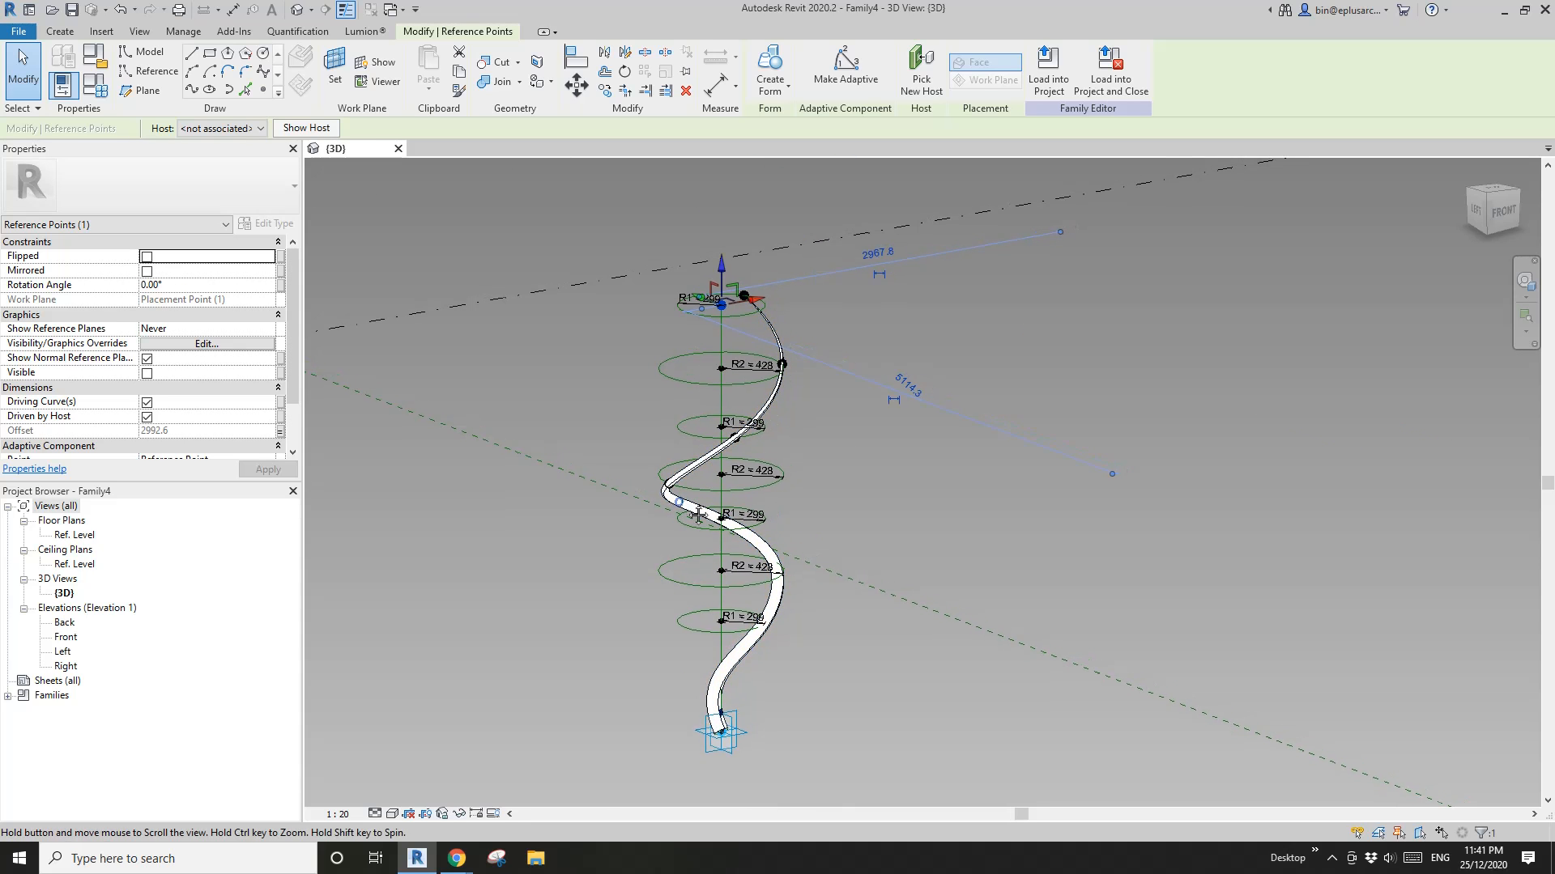
pyautogui.press('Escape')
pyautogui.keyDown('shift'); pyautogui.moveTo(698, 515); pyautogui.dragTo(759, 508, button='middle'); pyautogui.keyUp('shift')
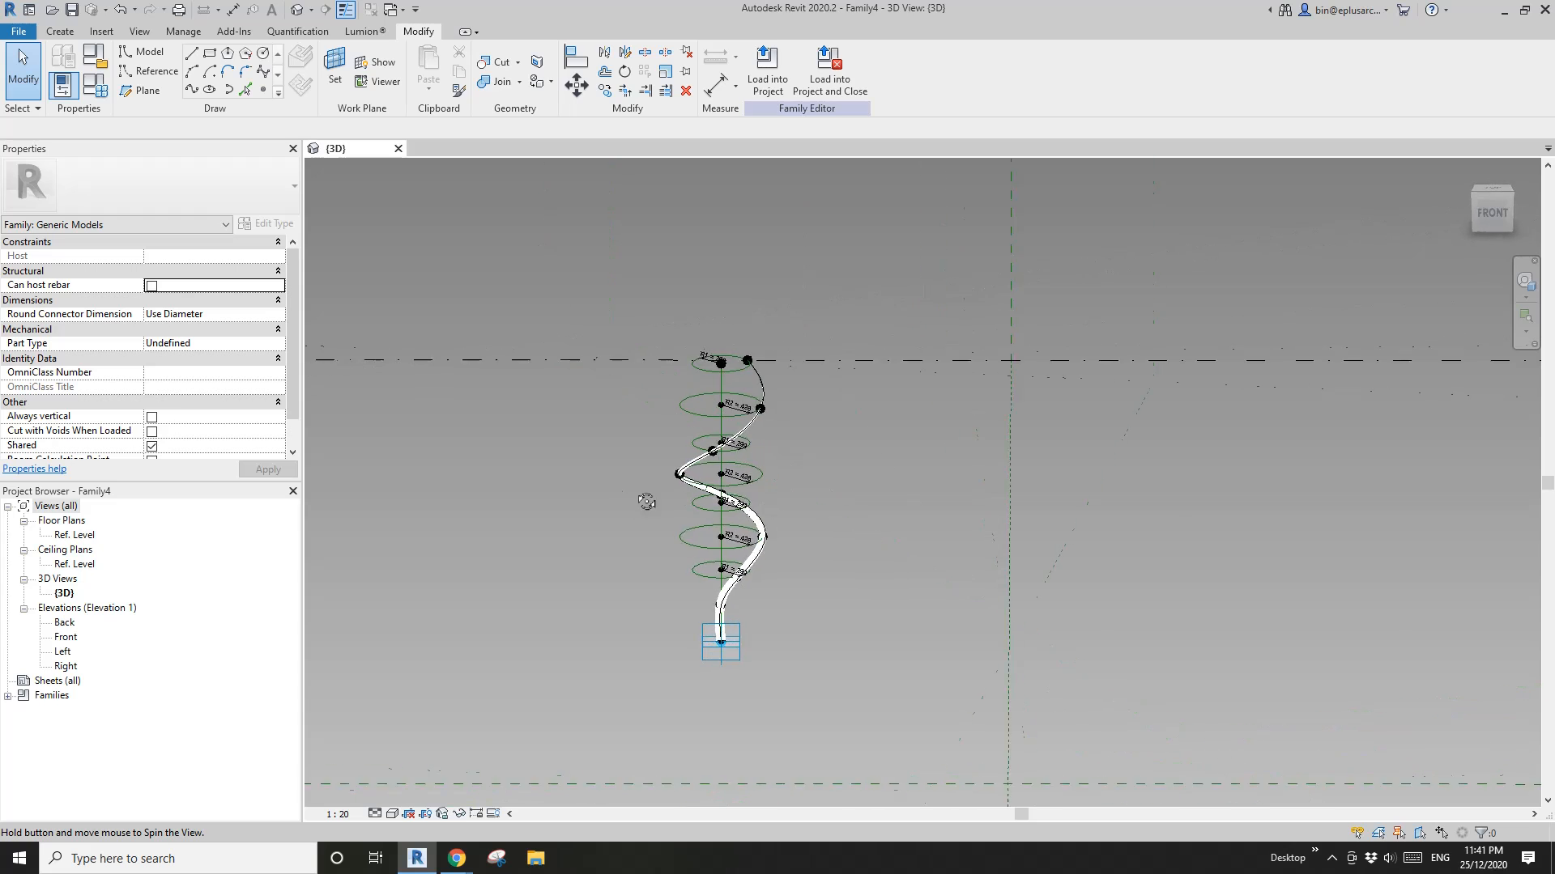
pyautogui.keyDown('shift'); pyautogui.moveTo(647, 502); pyautogui.dragTo(814, 553, button='middle'); pyautogui.keyUp('shift')
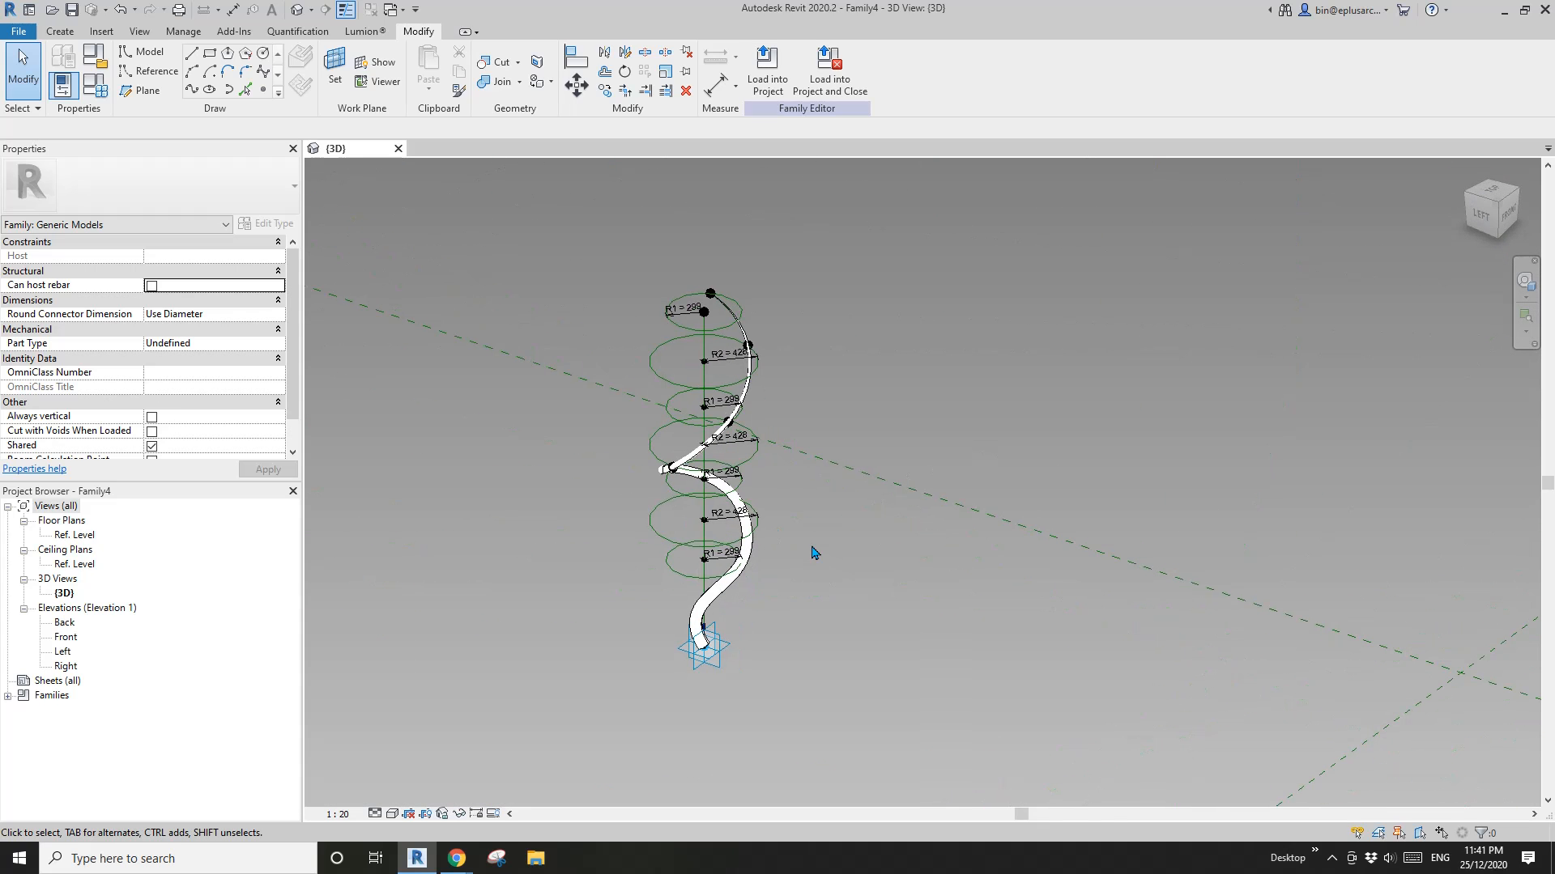
pyautogui.moveTo(626, 458); pyautogui.dragTo(656, 471, button='middle')
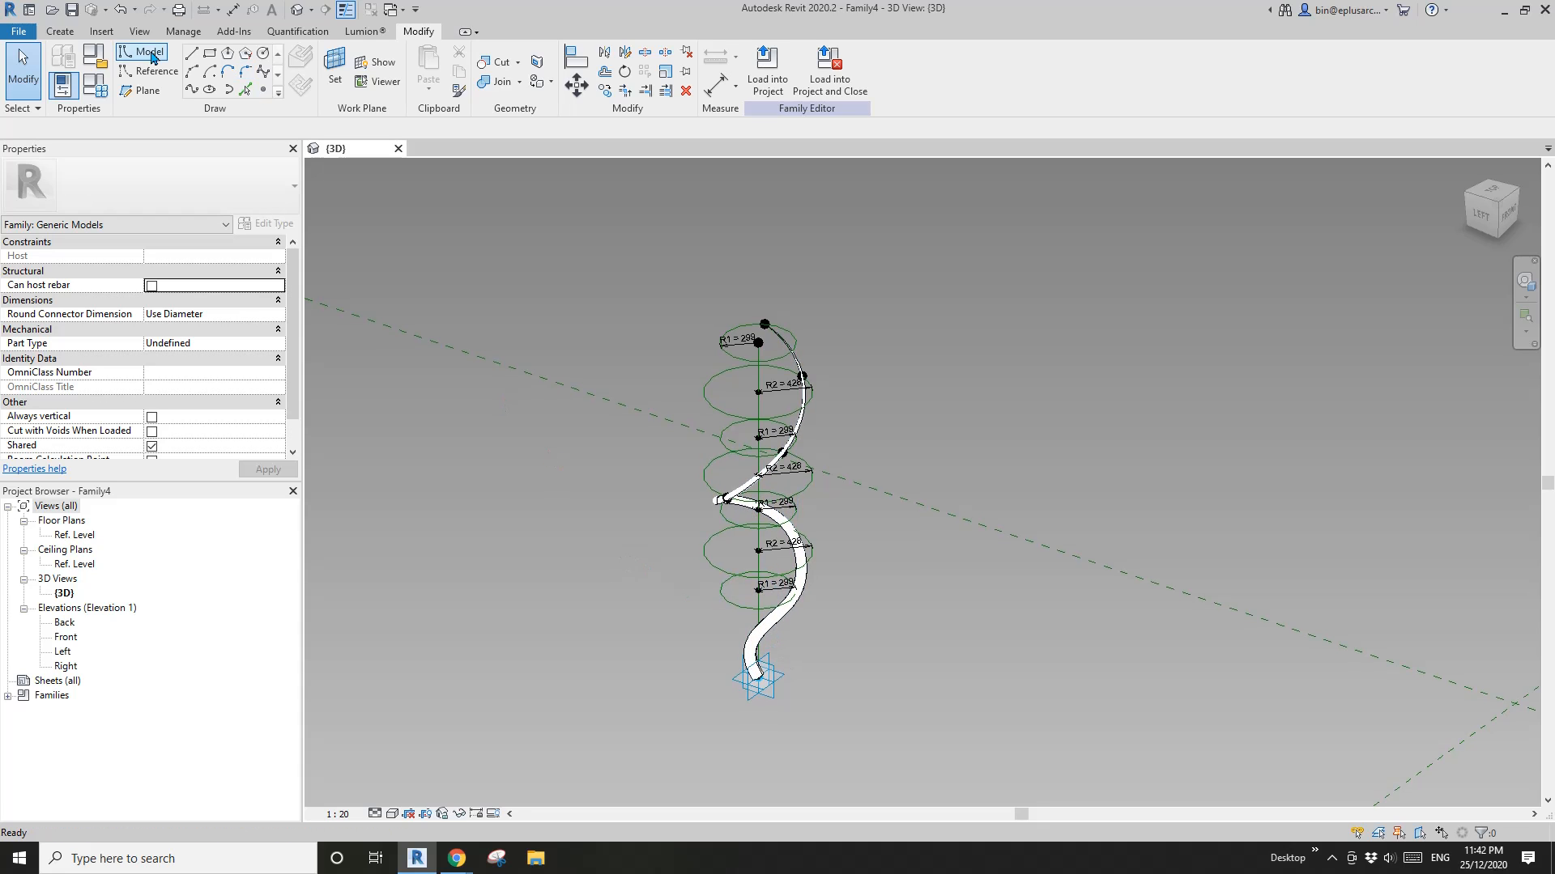
# Step: Create a new conceptual mass family from the Metric Mass.rft template
pyautogui.click(20, 32)
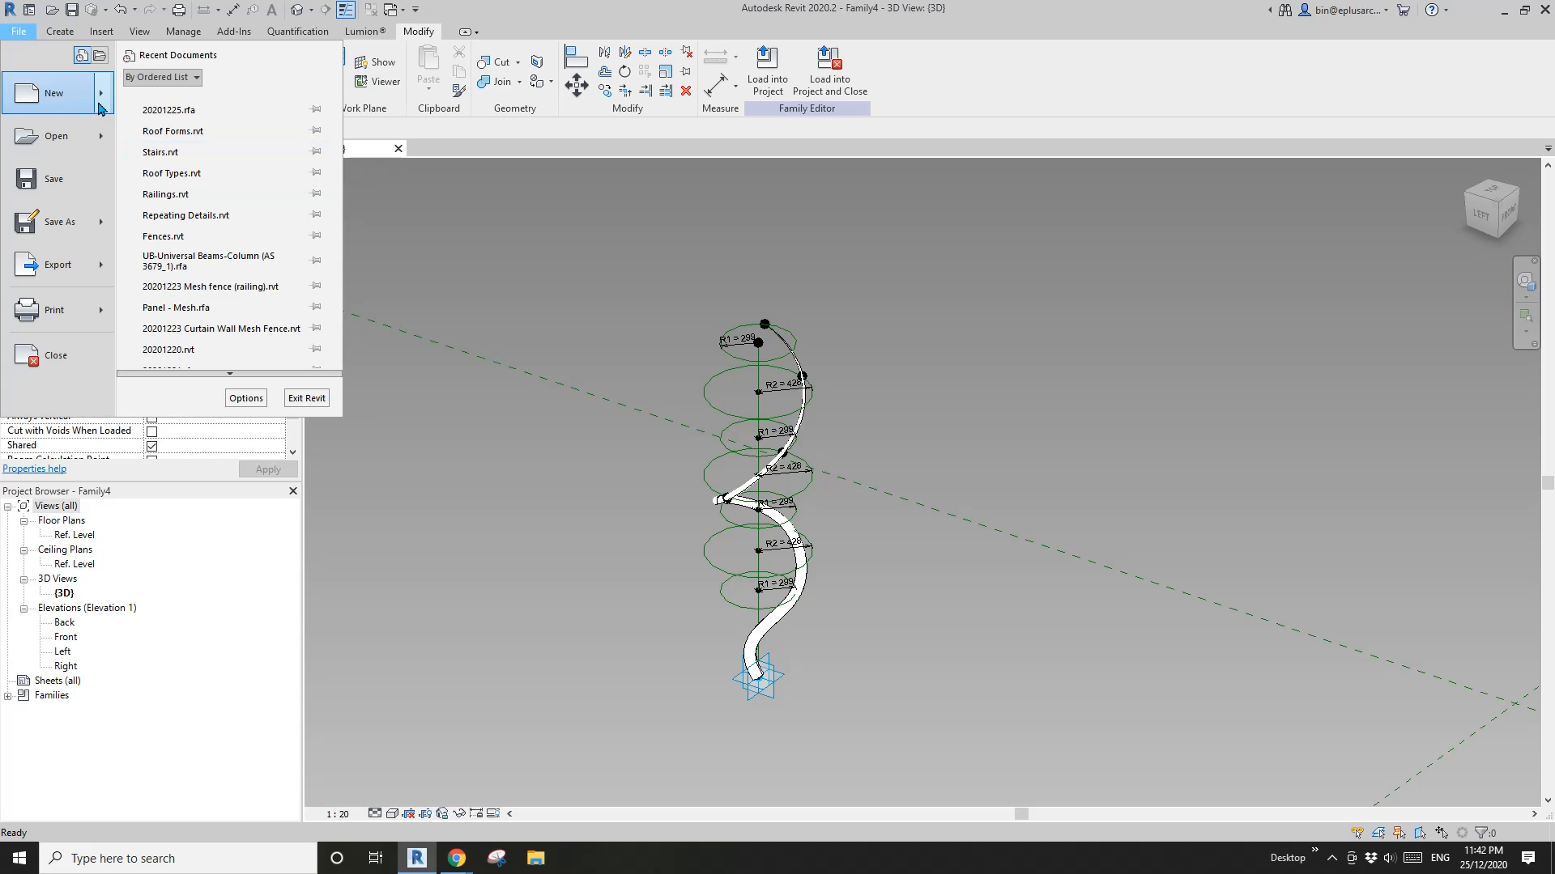
pyautogui.moveTo(100, 104)
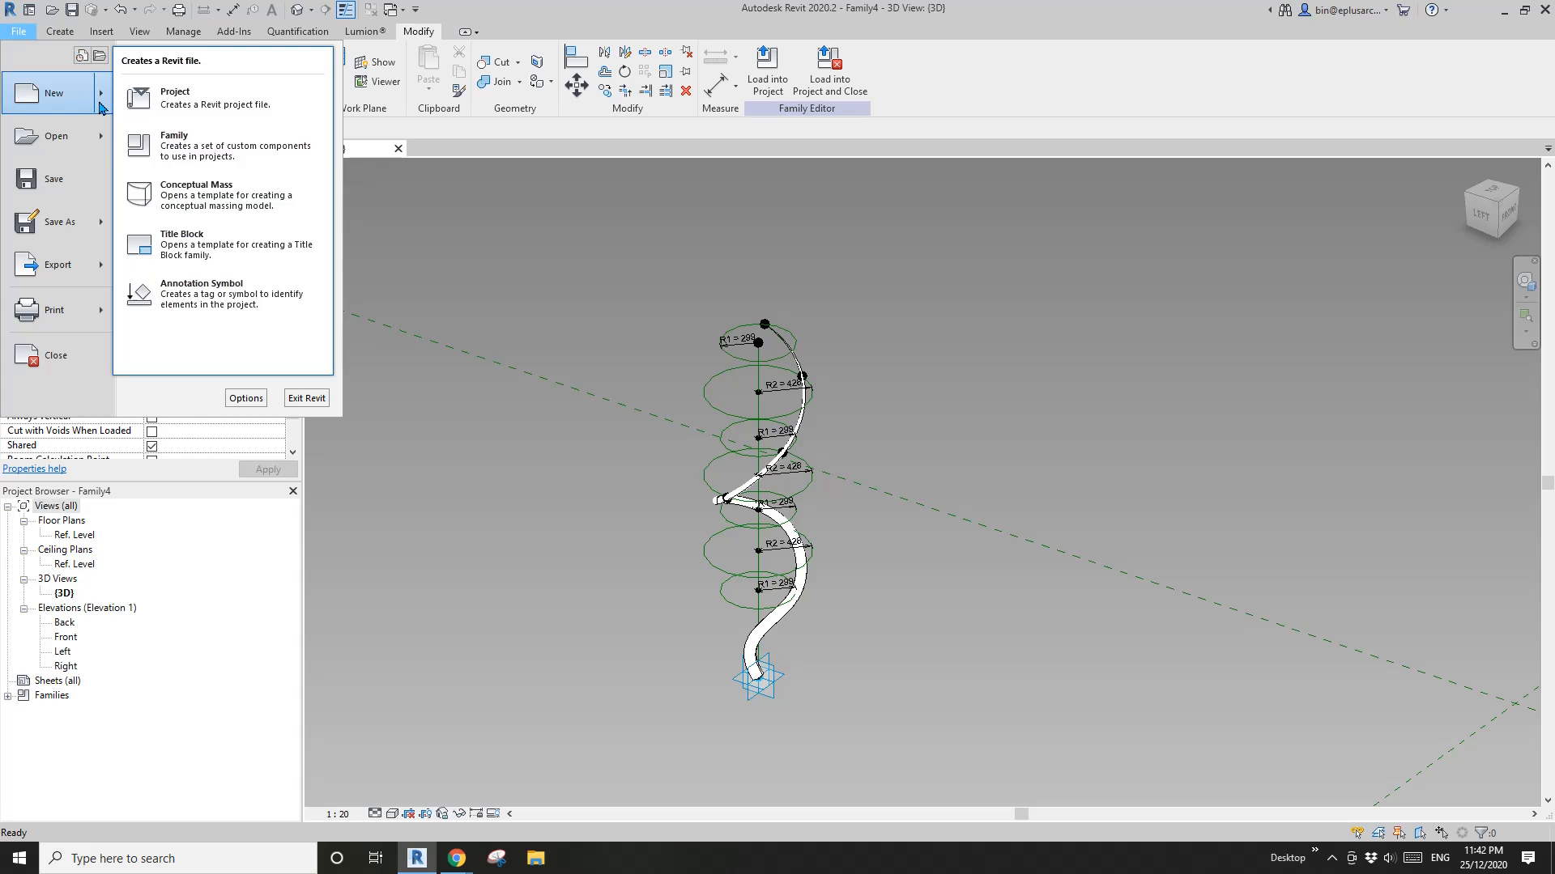
pyautogui.click(210, 195)
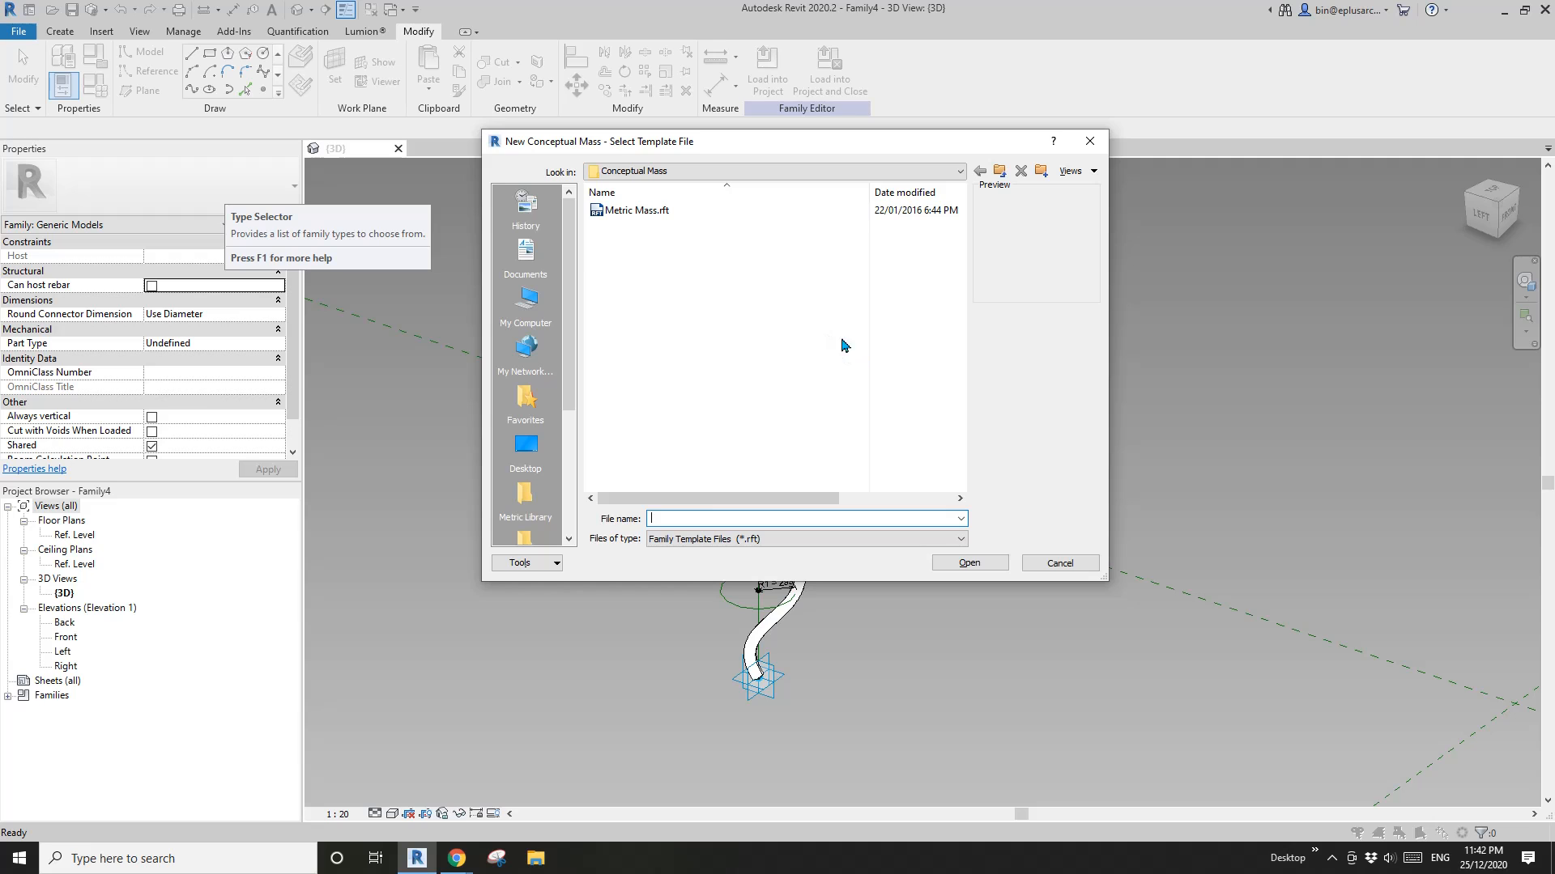
pyautogui.doubleClick(636, 211)
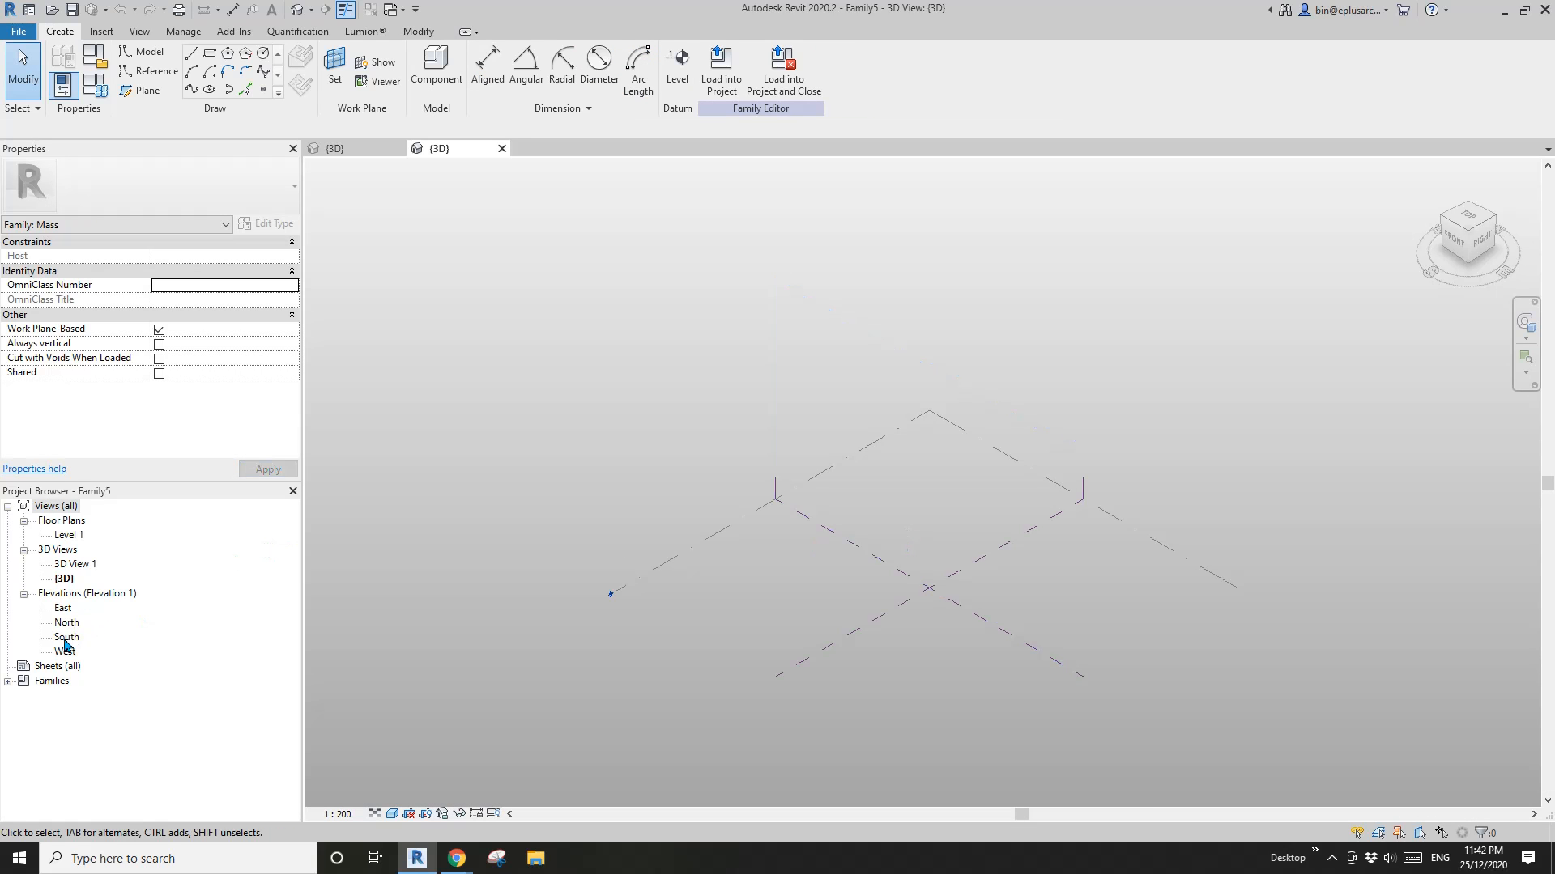
# Step: Draw a short vertical reference line on the upper part of the Center (Left/Right) reference plane in the South elevation
pyautogui.doubleClick(66, 639)
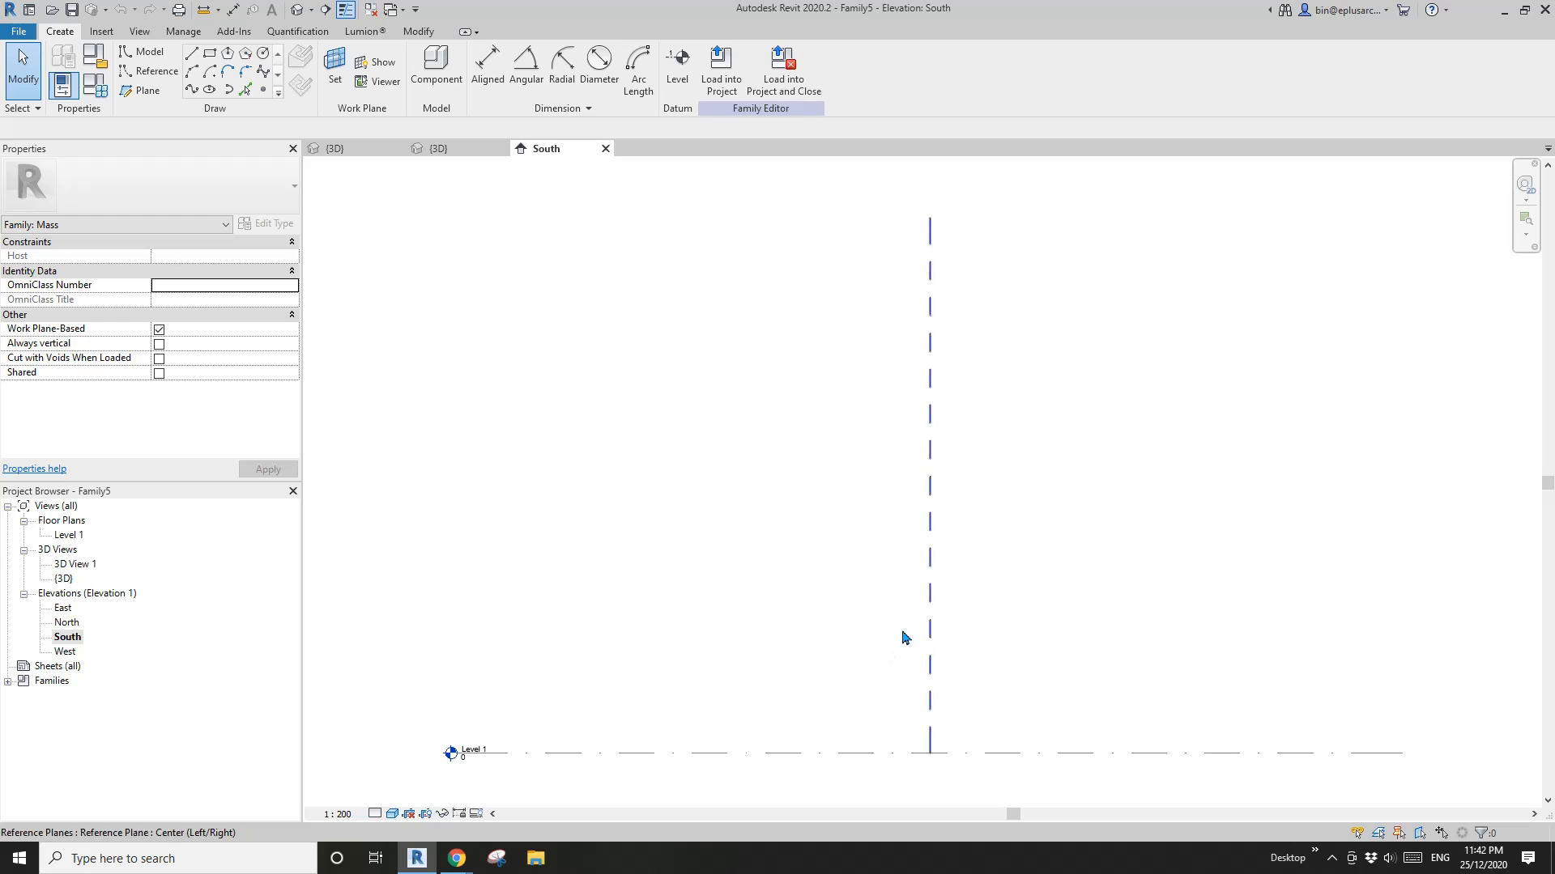
pyautogui.moveTo(904, 638); pyautogui.dragTo(774, 617, button='middle')
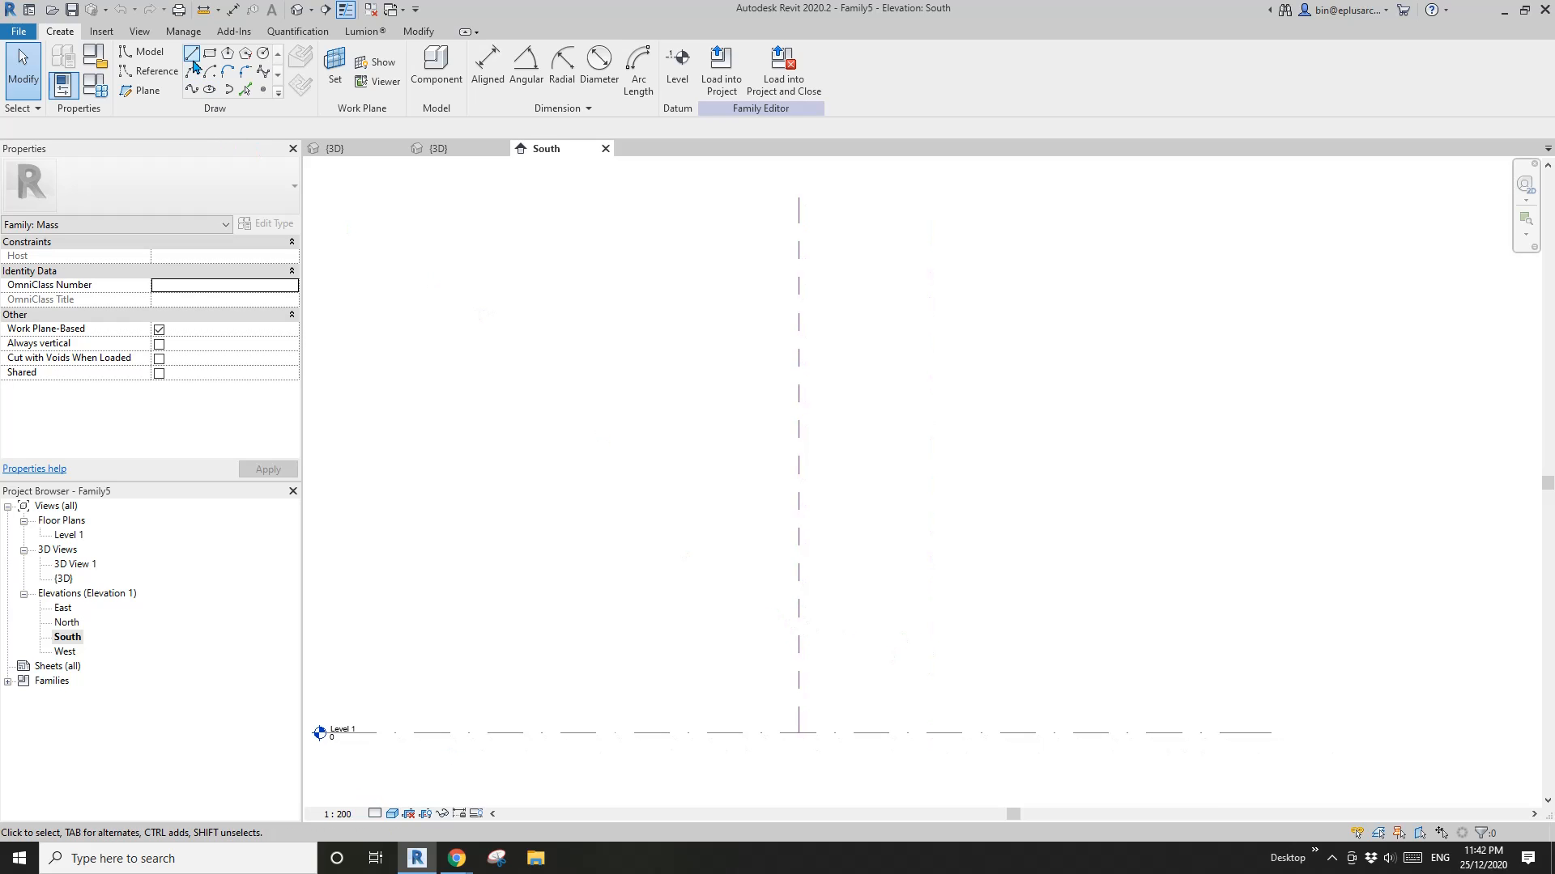
pyautogui.click(157, 72)
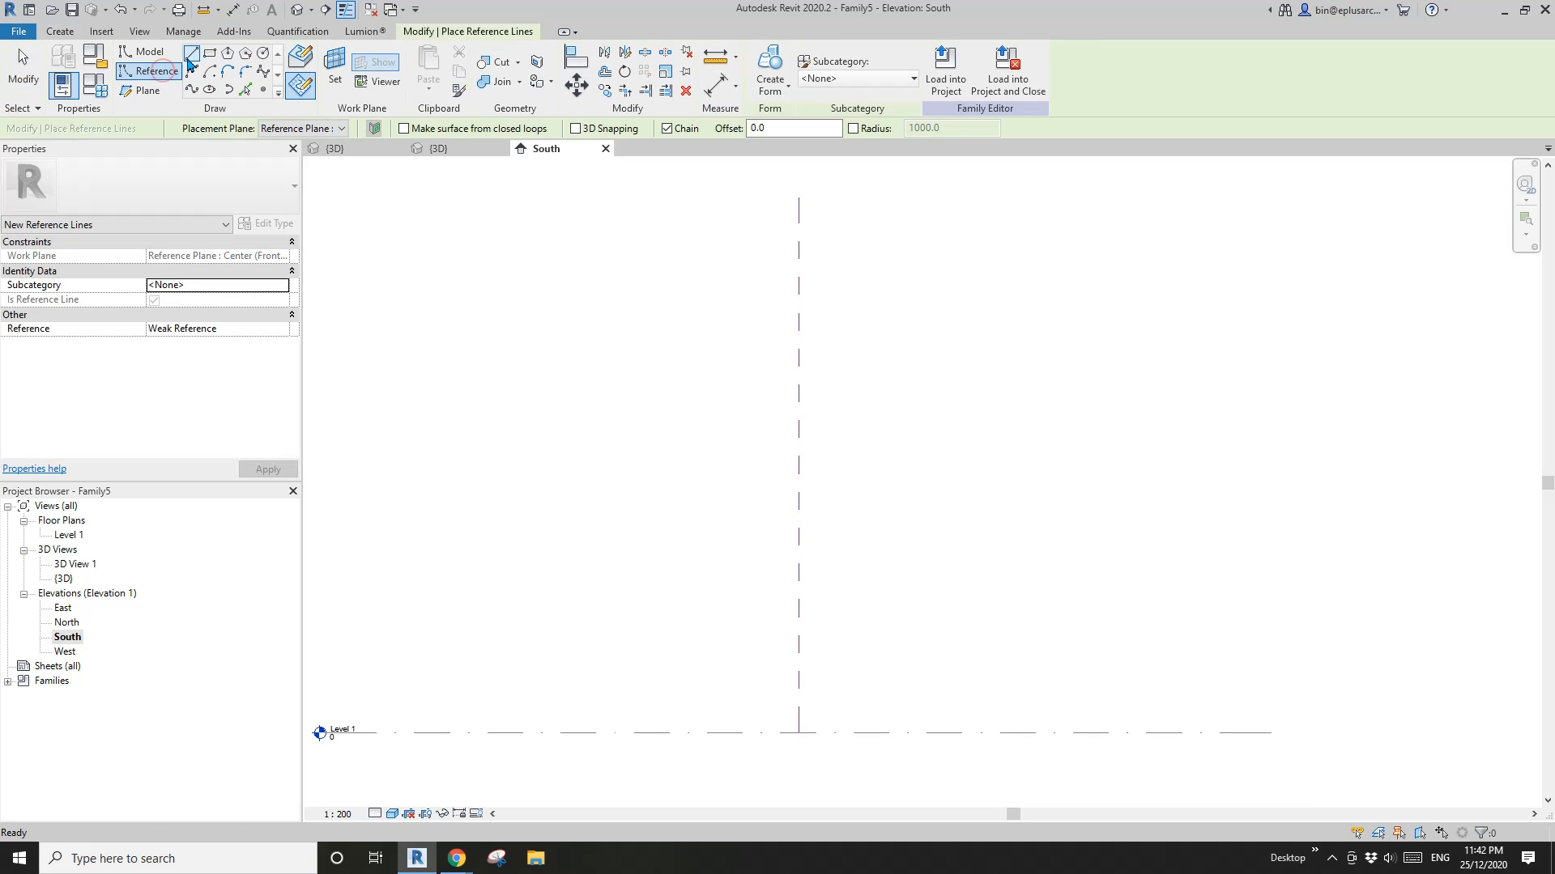
pyautogui.click(799, 383)
pyautogui.click(800, 308)
pyautogui.press('Escape')
pyautogui.press('Escape')
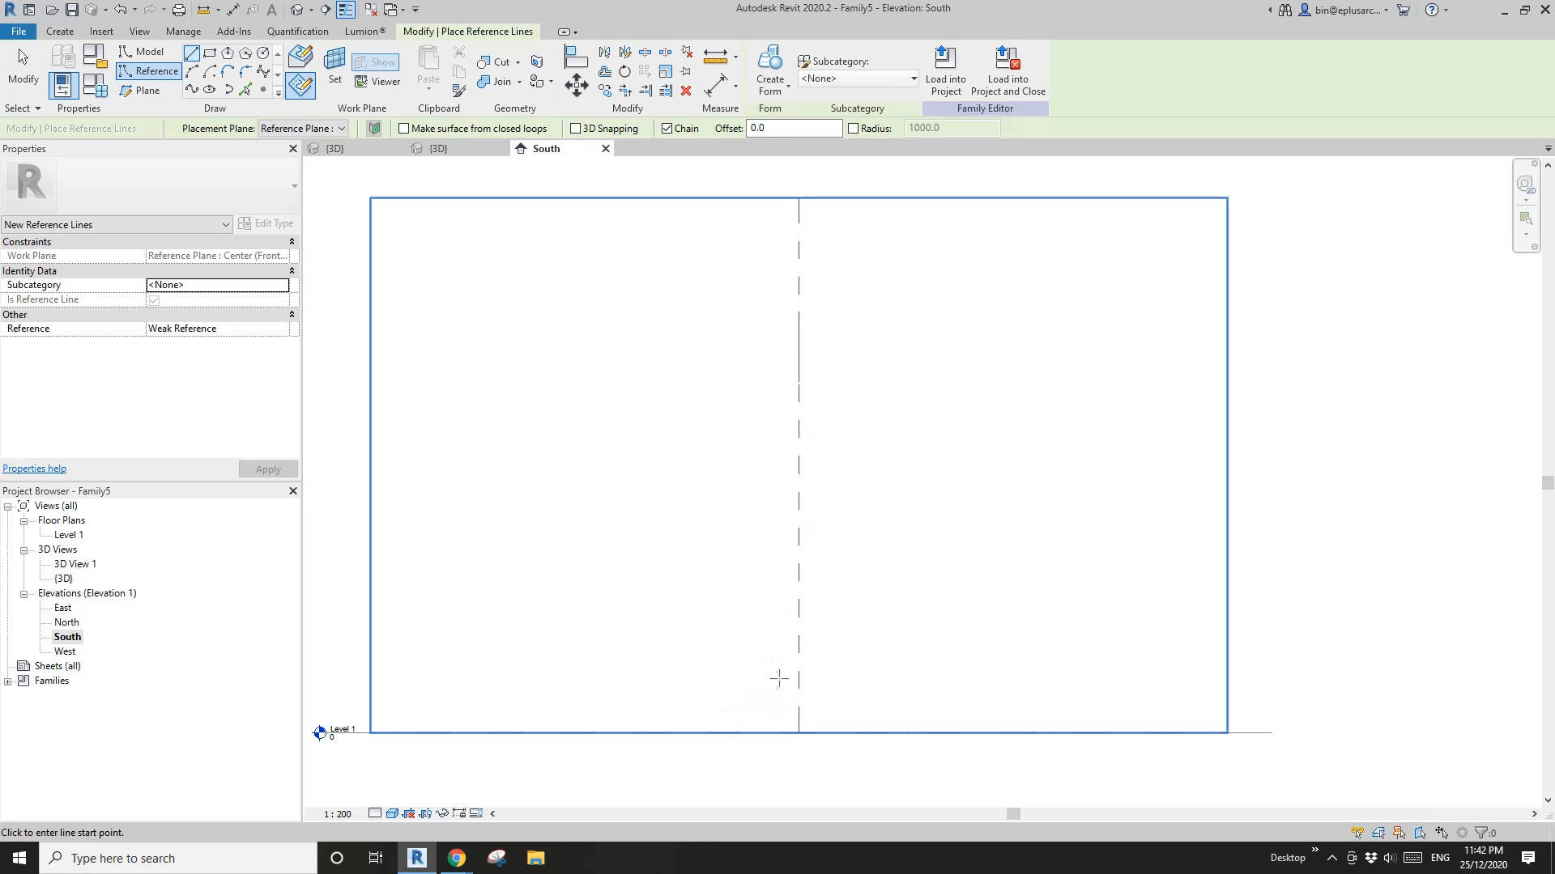
# Step: Draw a slightly curved arc reference line about 20174 long, from the Center (Left/Right) plane down to Level 1 just beside it
pyautogui.click(191, 71)
pyautogui.moveTo(830, 548); pyautogui.dragTo(824, 506, button='middle')
pyautogui.scroll(1, 816, 503)
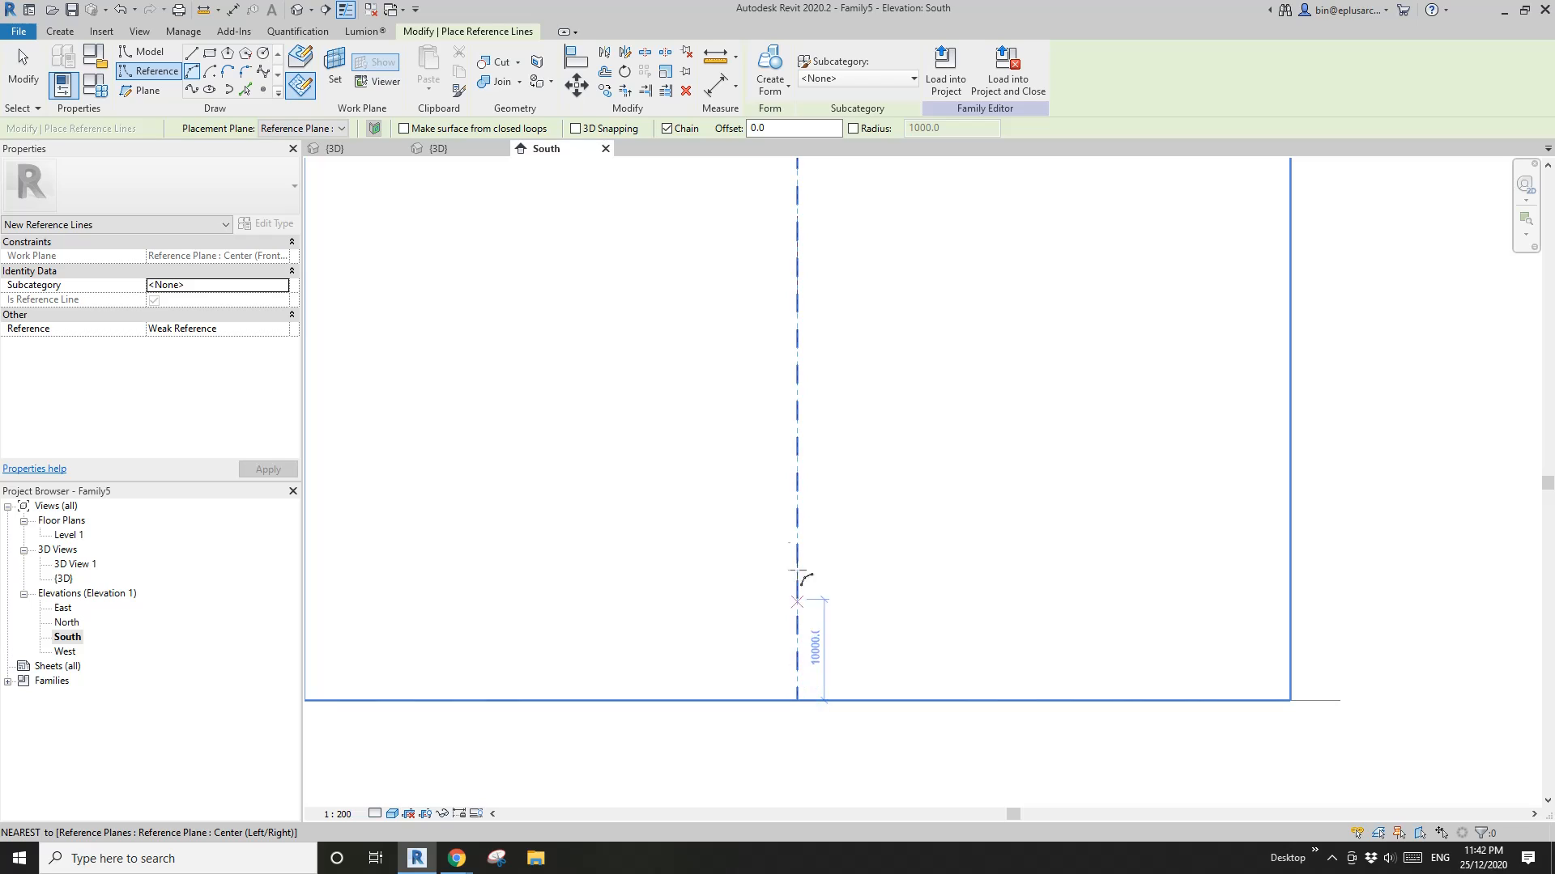
pyautogui.click(797, 702)
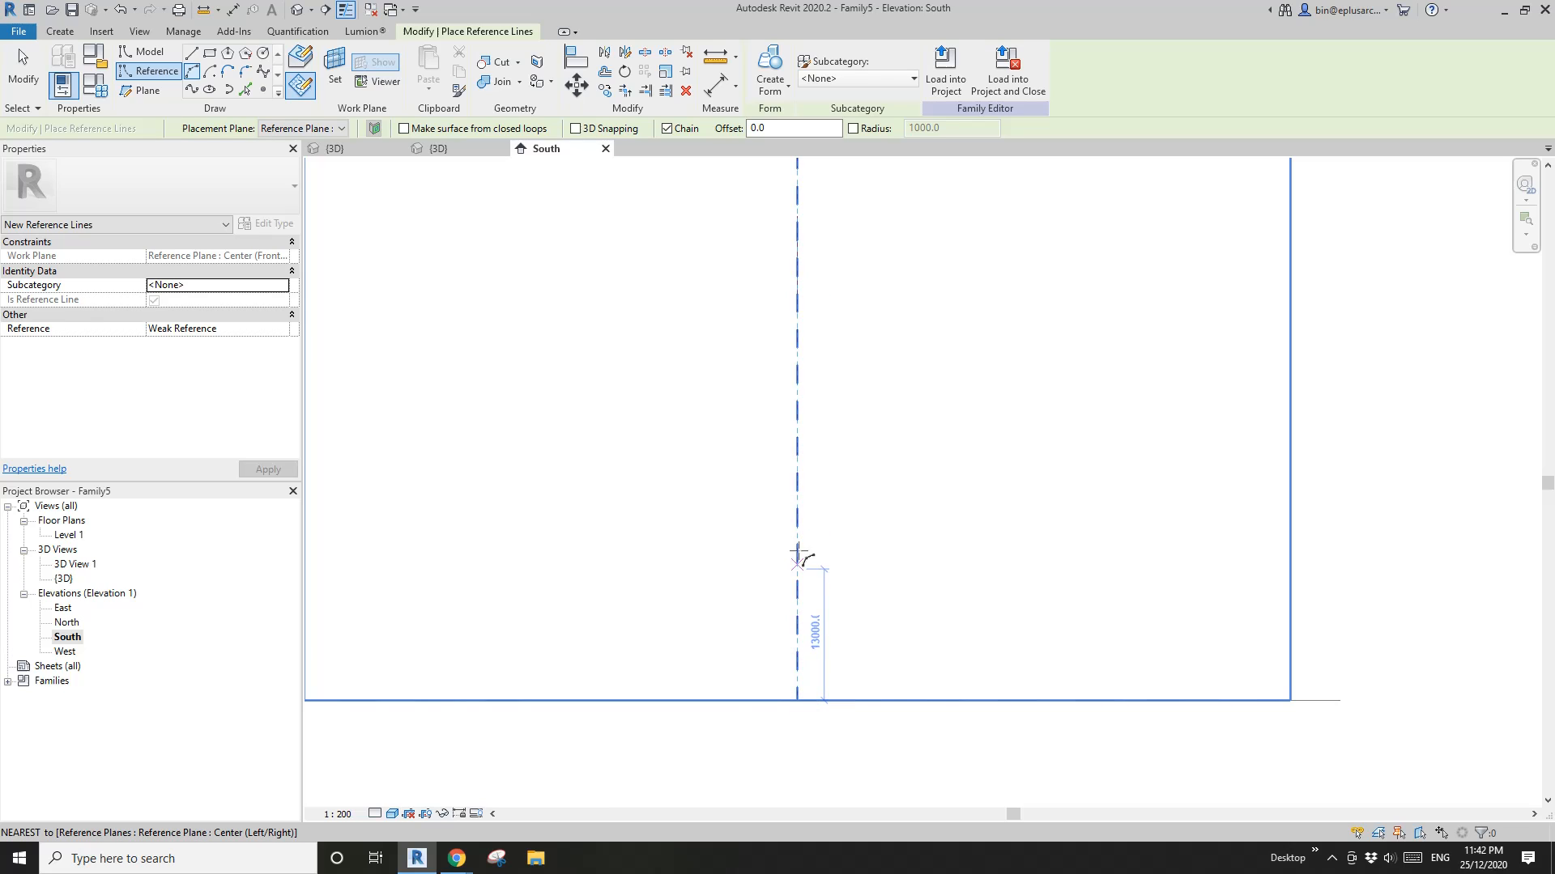
pyautogui.click(797, 500)
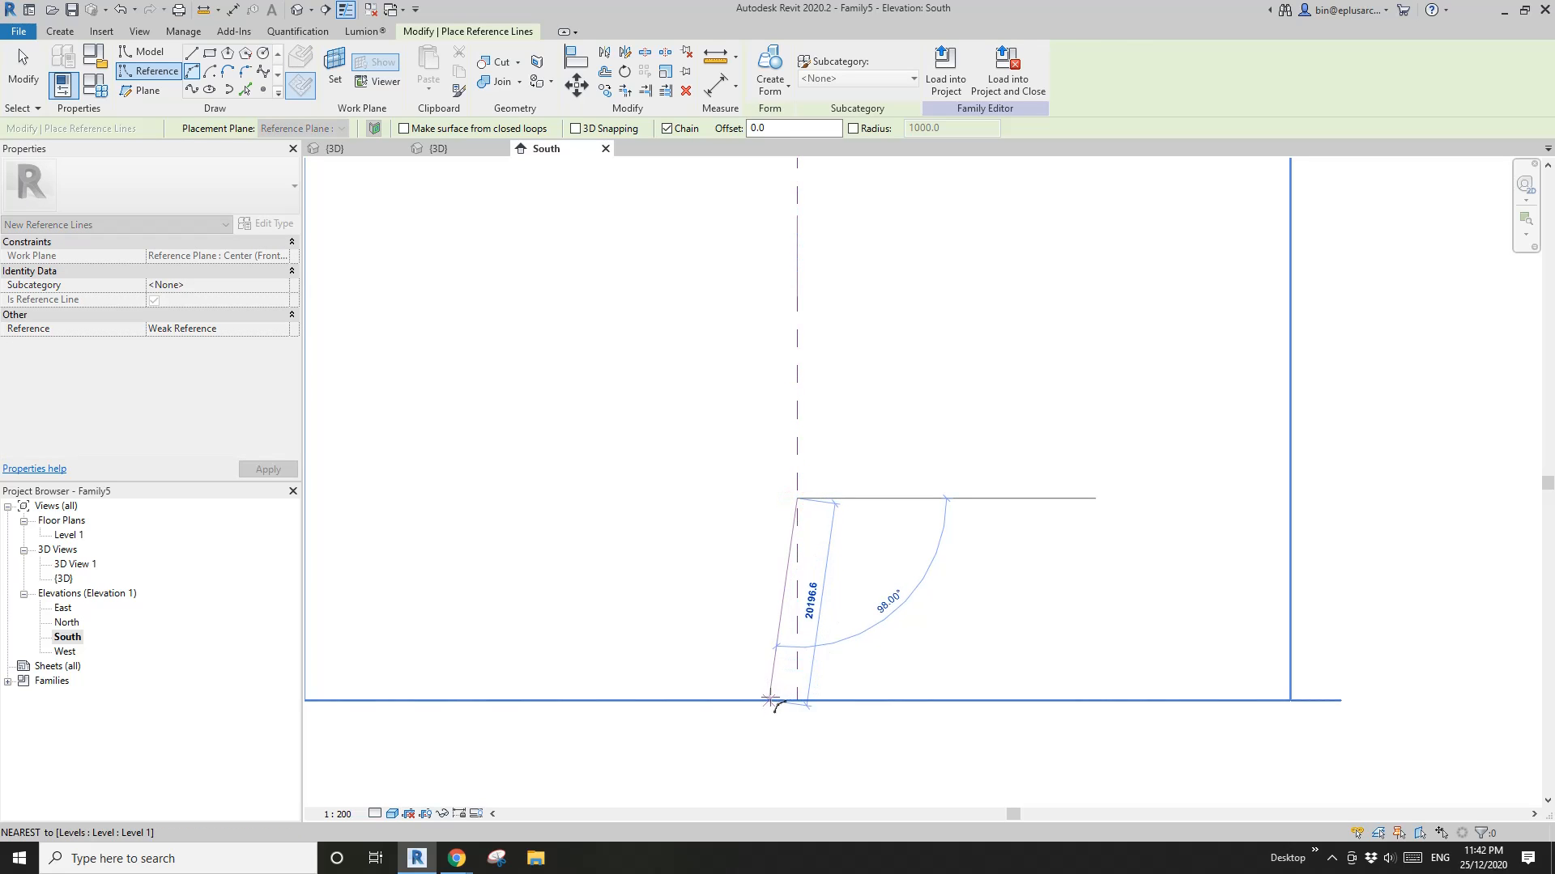
pyautogui.scroll(2, 770, 701)
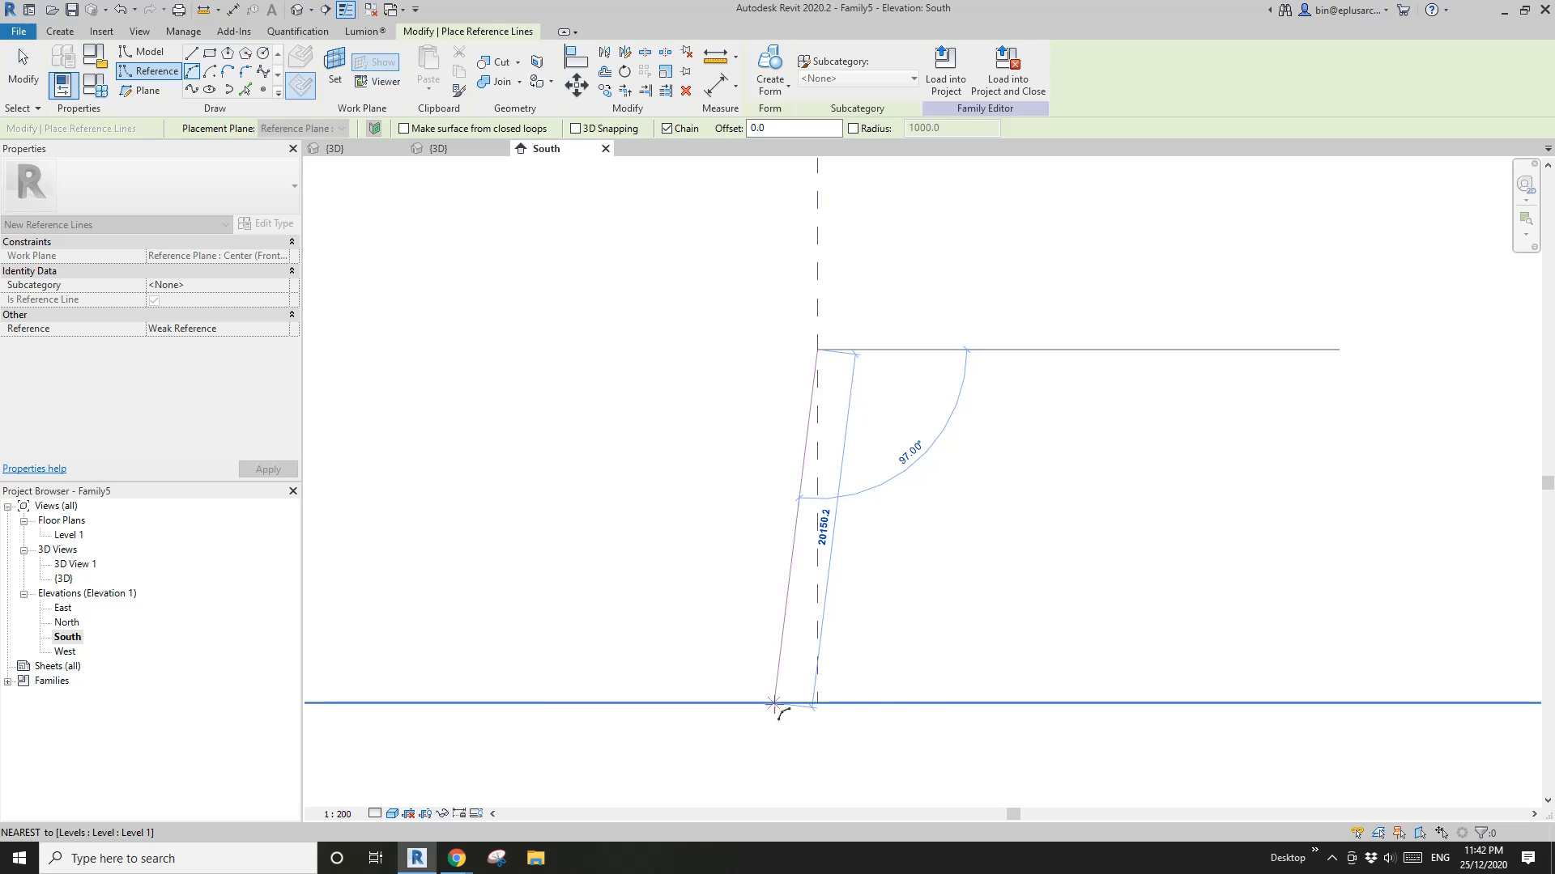
pyautogui.click(774, 704)
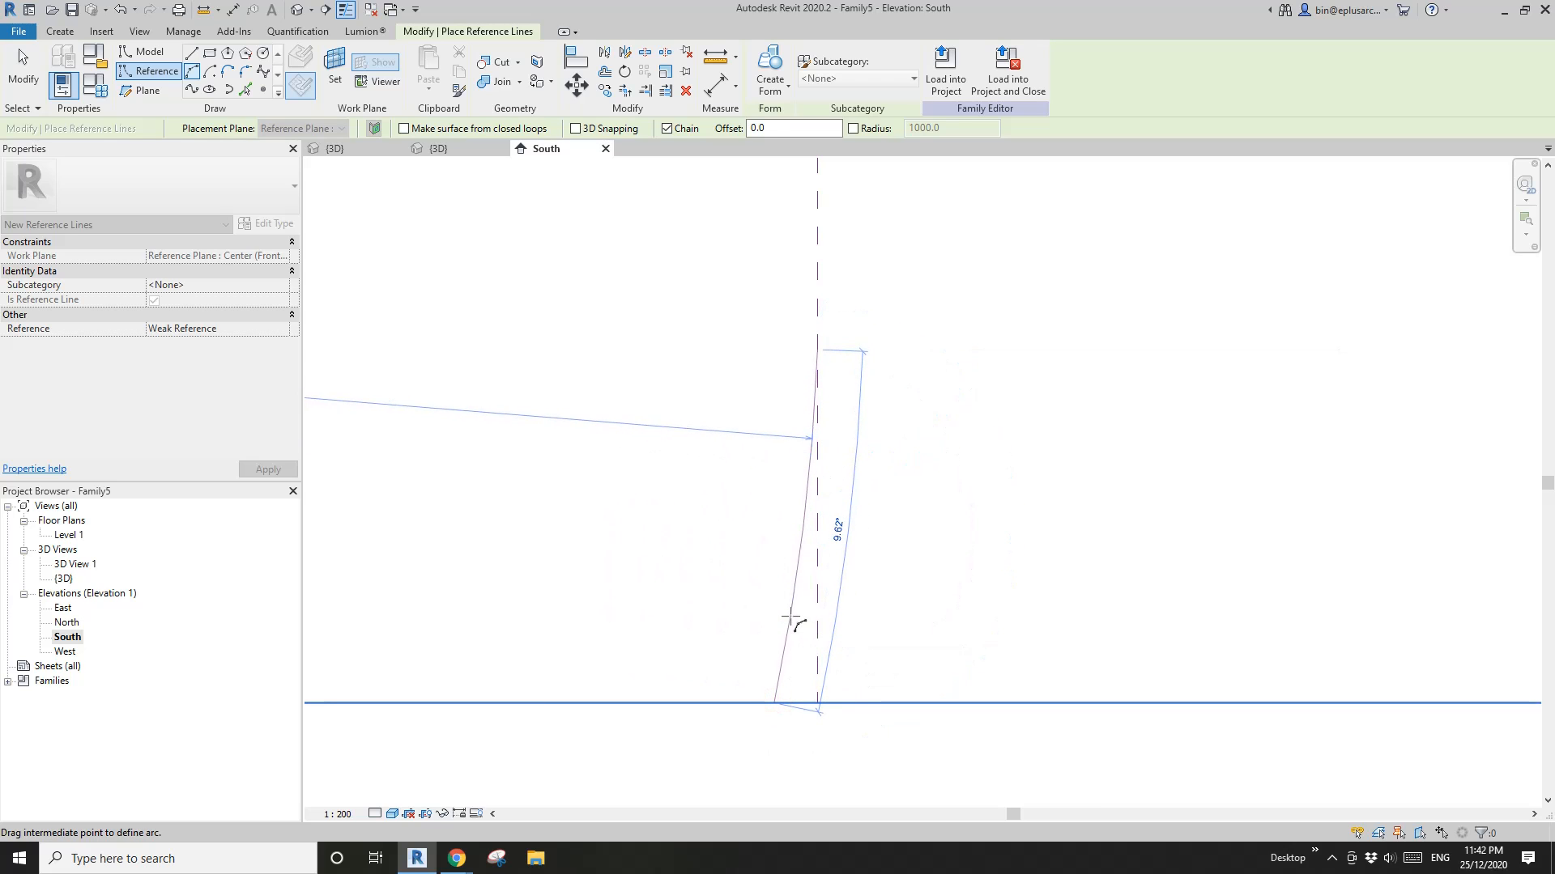
pyautogui.click(791, 618)
pyautogui.press('Escape')
pyautogui.press('Escape')
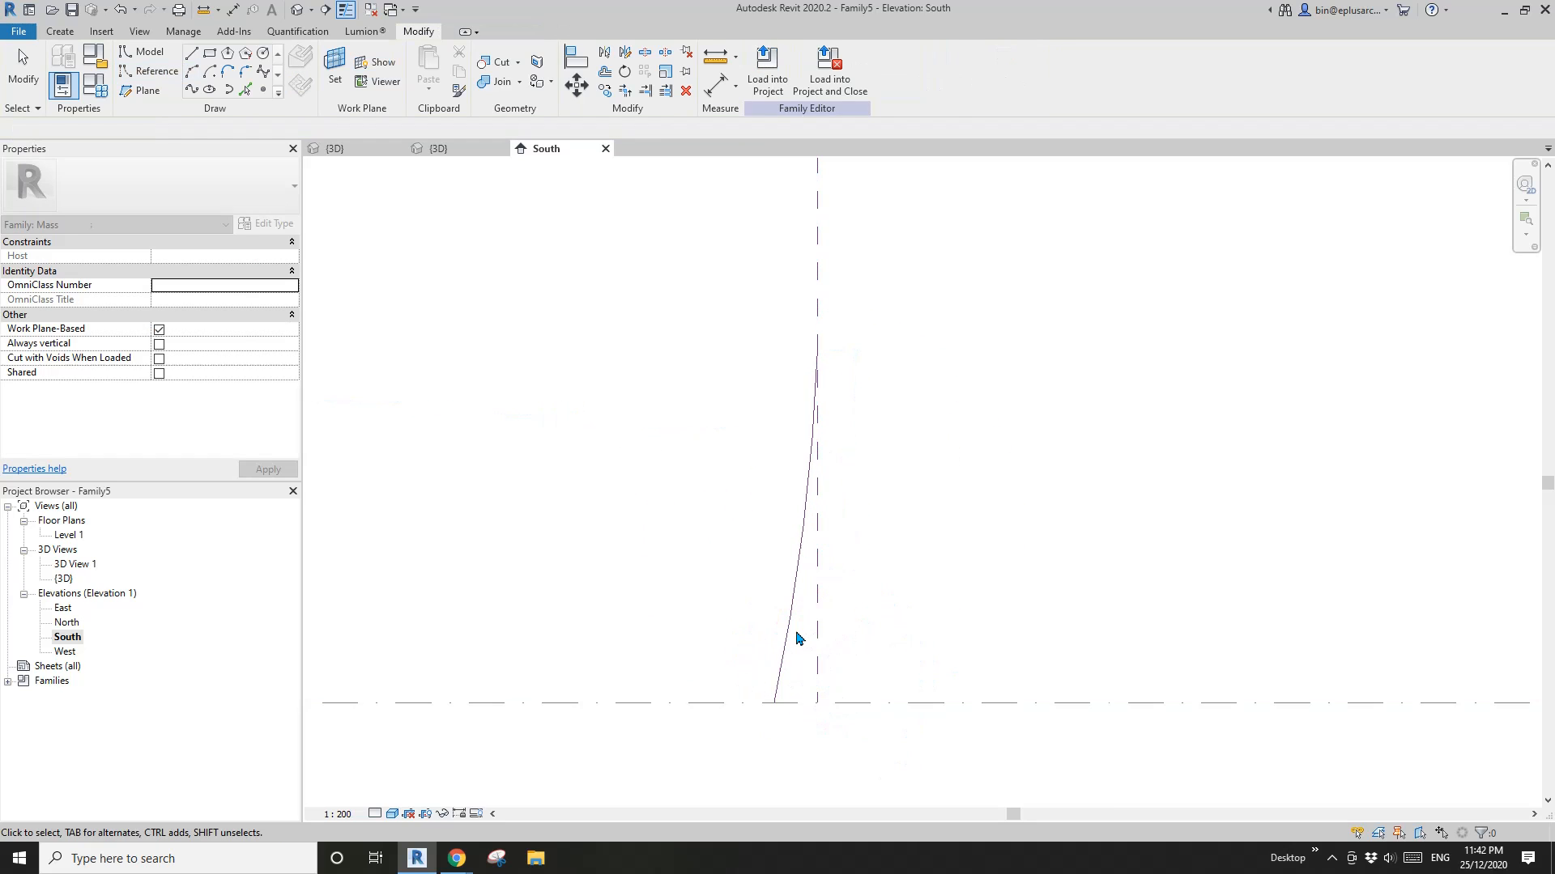
# Step: Create a revolved solid form from the arc reference line and the short vertical reference line as its axis
pyautogui.click(790, 632)
pyautogui.scroll(-2, 794, 631)
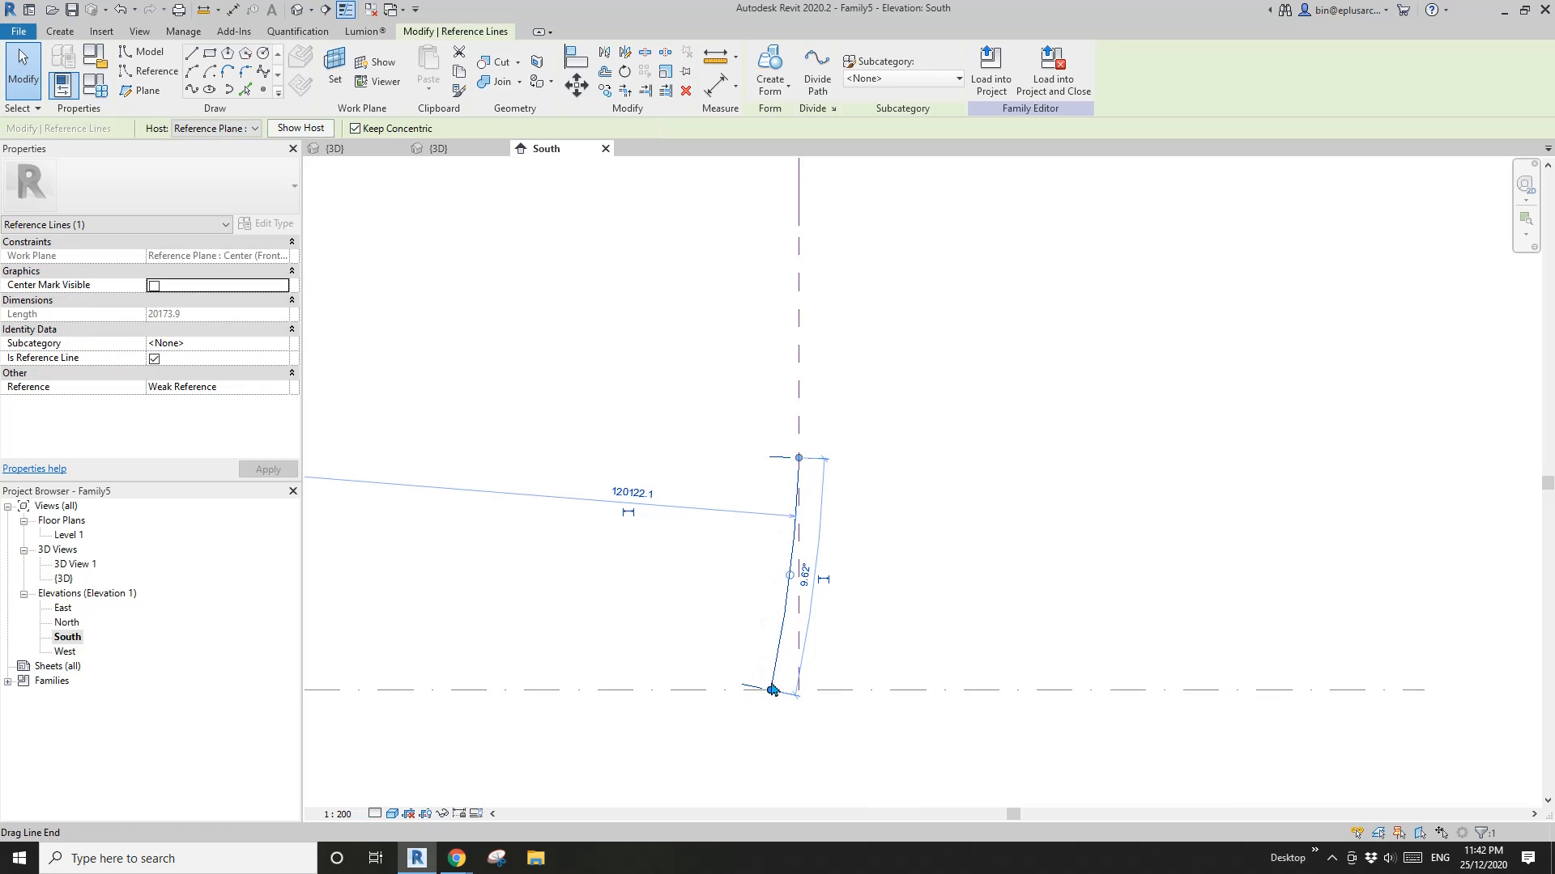
pyautogui.moveTo(770, 556); pyautogui.dragTo(753, 558, button='middle')
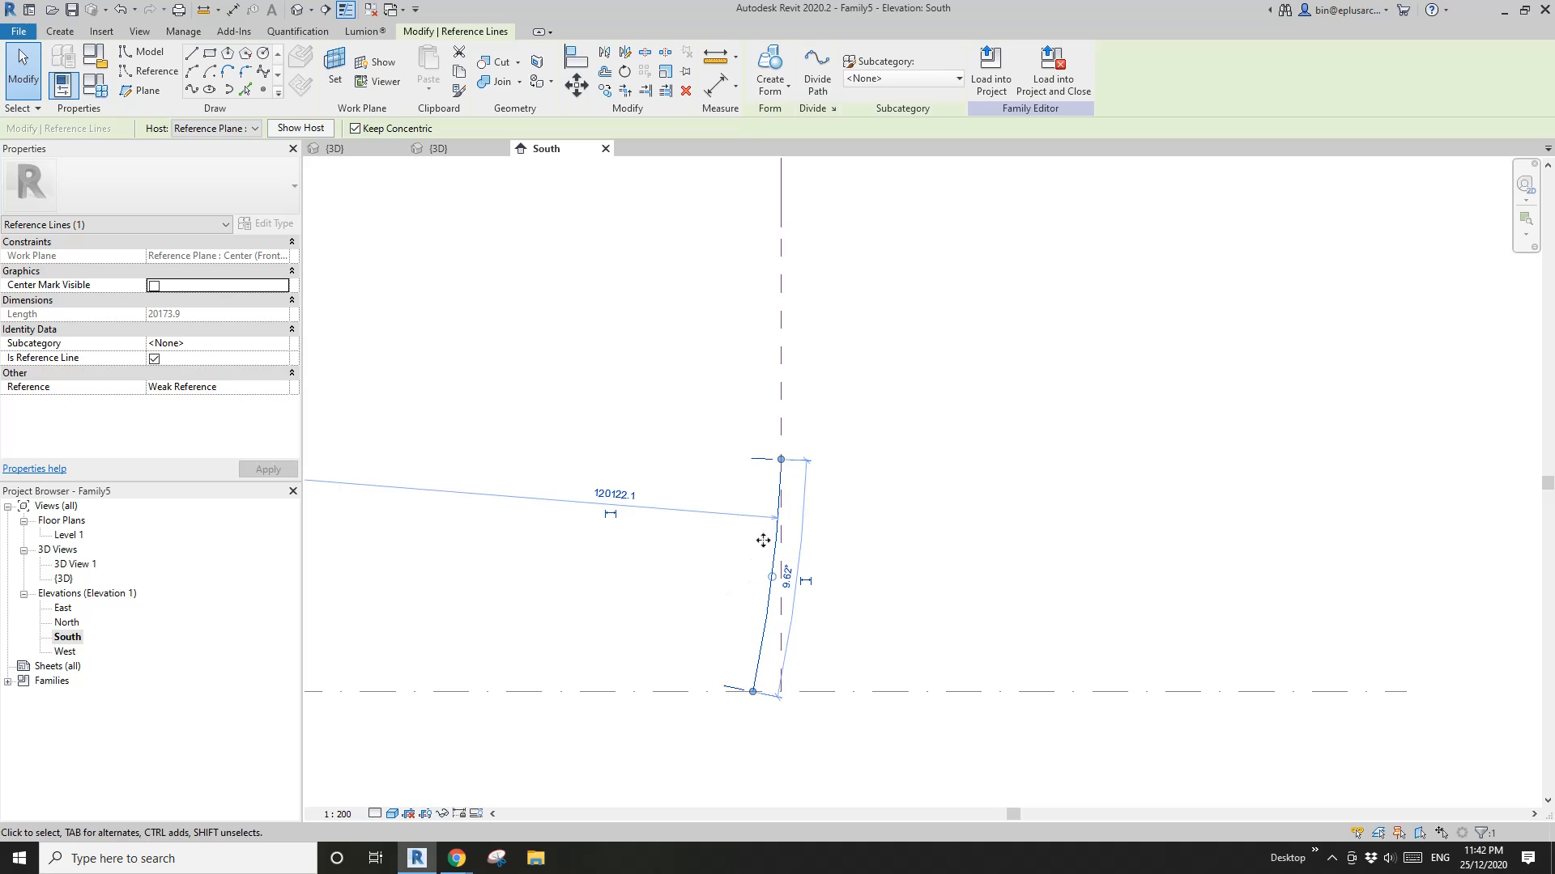
pyautogui.moveTo(877, 539); pyautogui.dragTo(868, 548, button='middle')
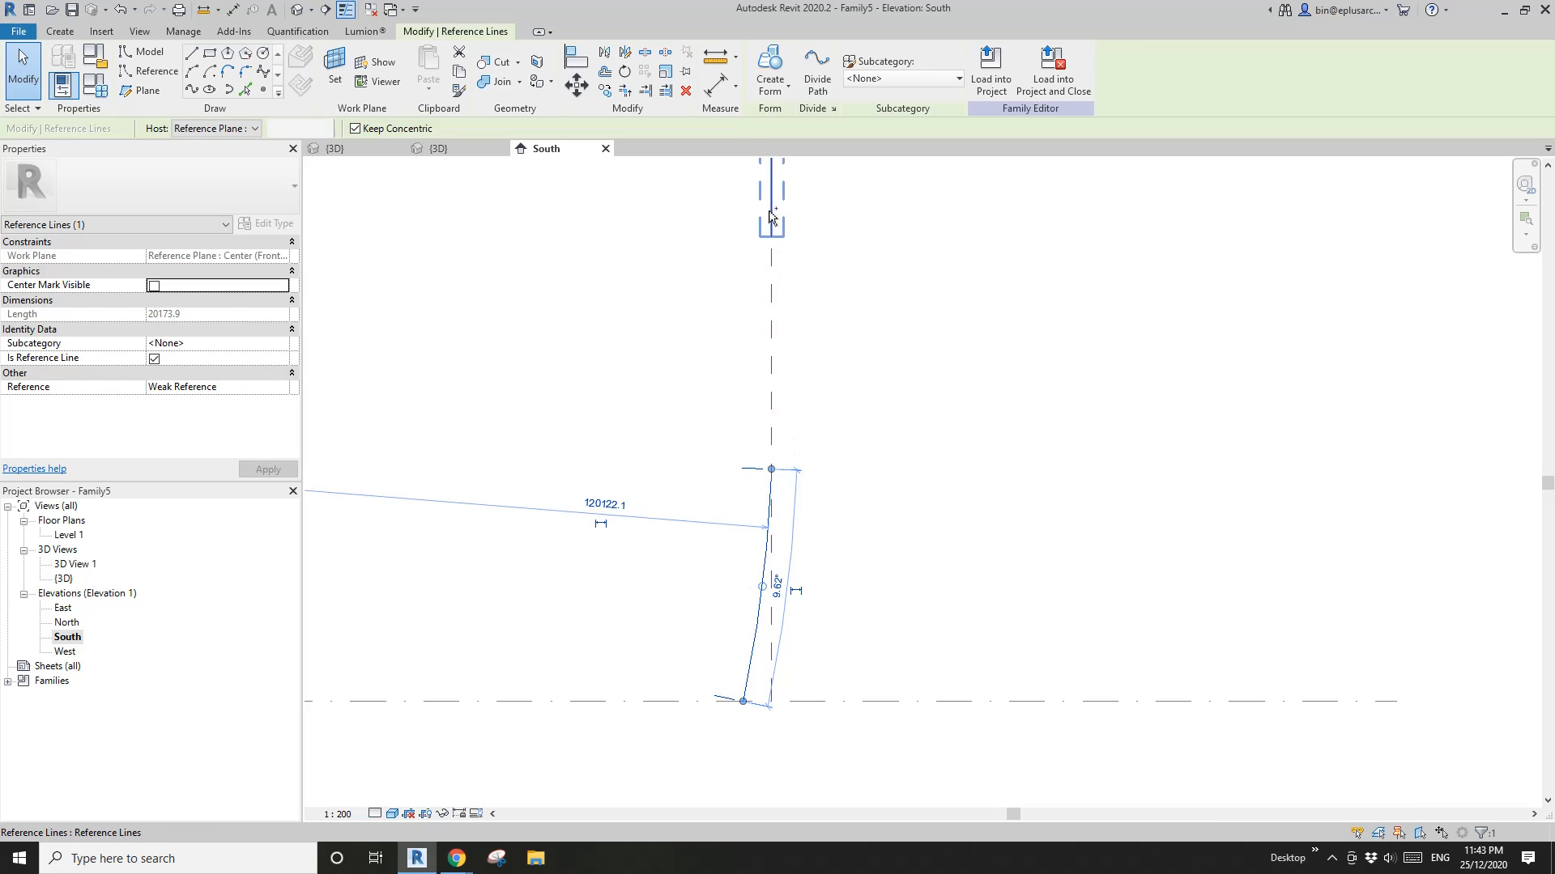
pyautogui.keyDown('ctrl'); pyautogui.click(780, 233); pyautogui.keyUp('ctrl')
pyautogui.scroll(-2, 843, 445)
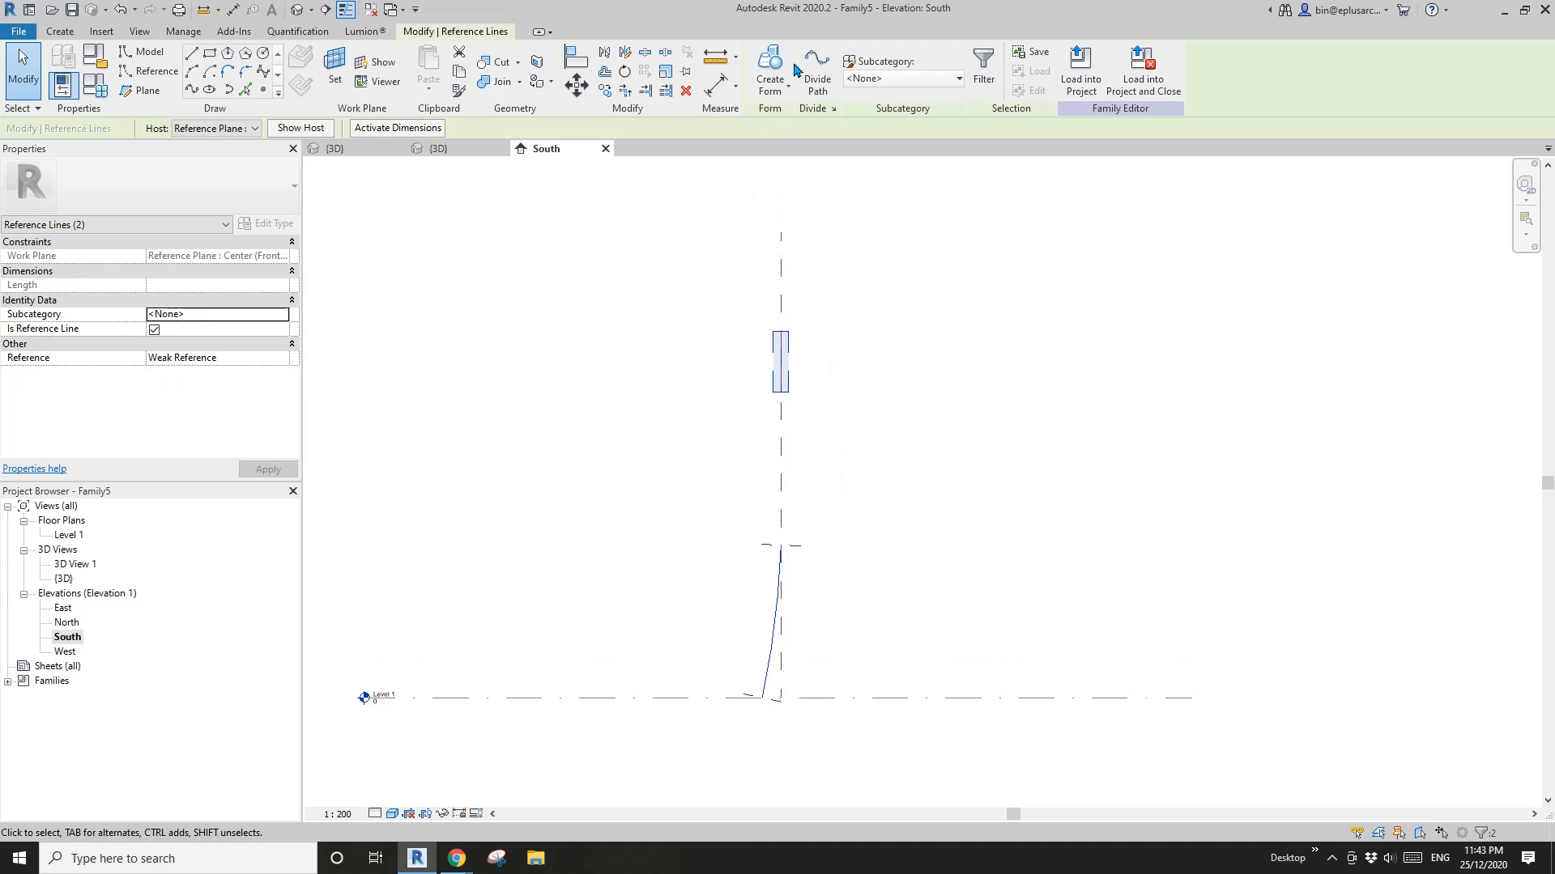
pyautogui.click(769, 65)
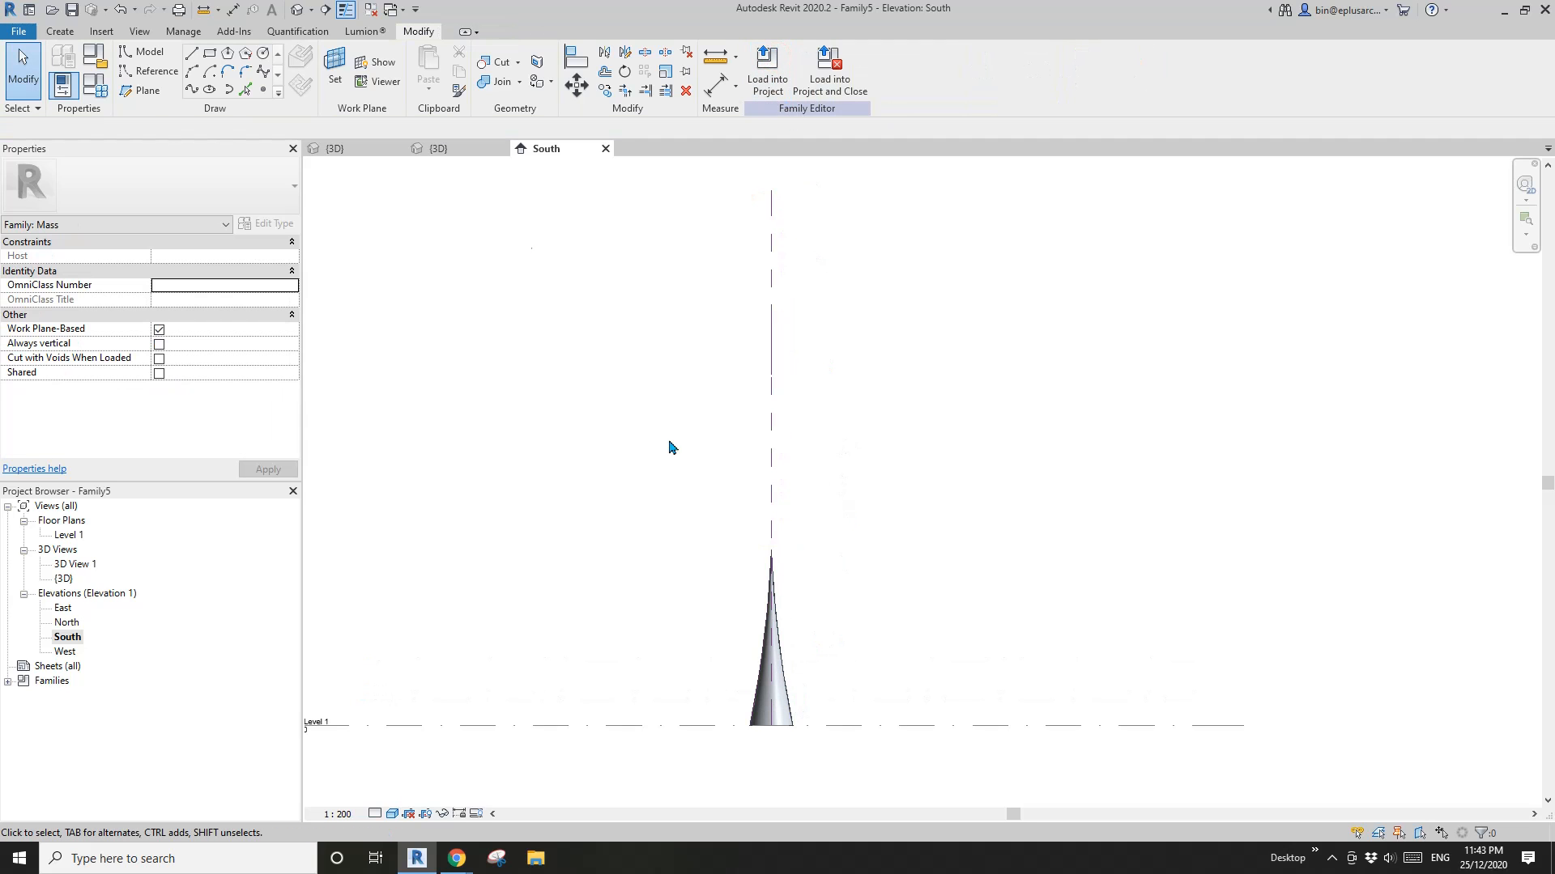
# Step: Divide the surface of the revolved cone form in the 3D view
pyautogui.click(326, 11)
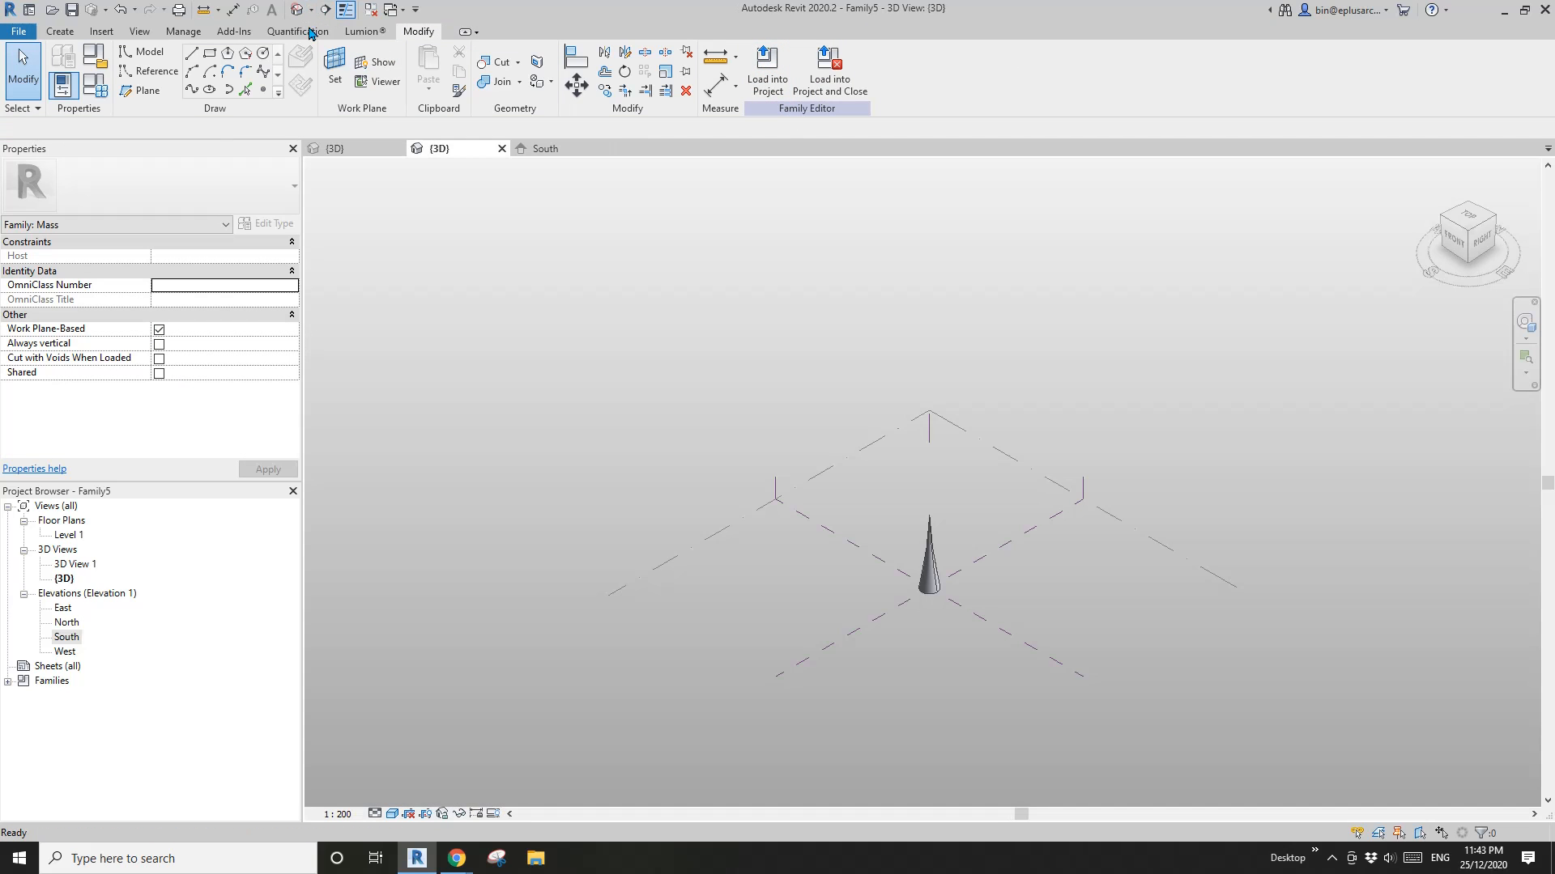
pyautogui.click(911, 573)
pyautogui.keyDown('shift'); pyautogui.moveTo(912, 573); pyautogui.dragTo(871, 658, button='middle'); pyautogui.keyUp('shift')
pyautogui.click(971, 575)
pyautogui.scroll(2, 926, 607)
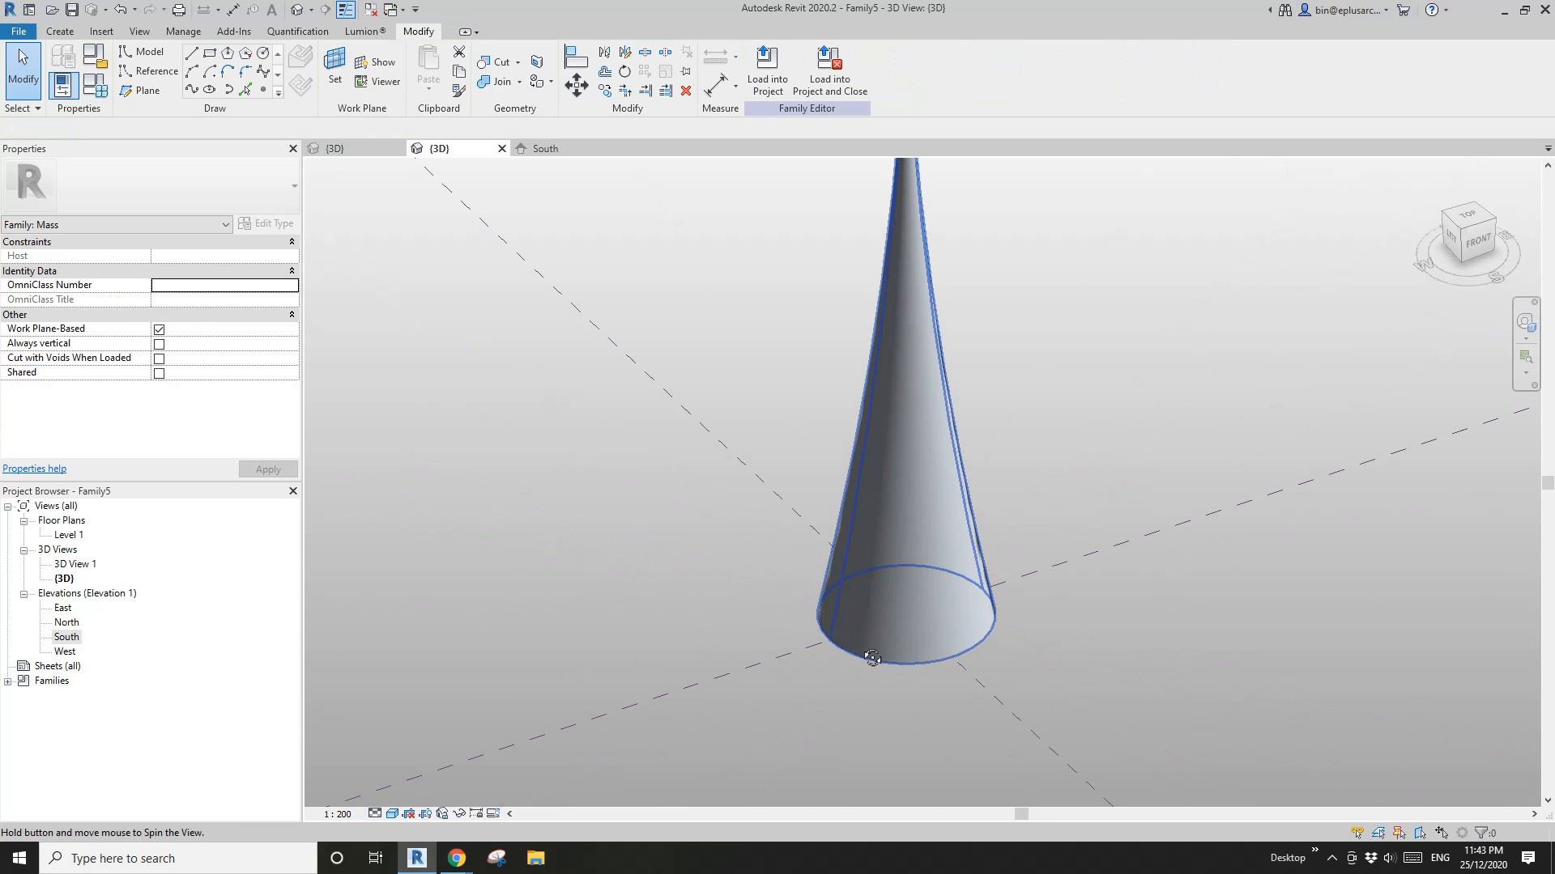
pyautogui.click(939, 604)
pyautogui.moveTo(939, 604); pyautogui.dragTo(761, 651, button='middle')
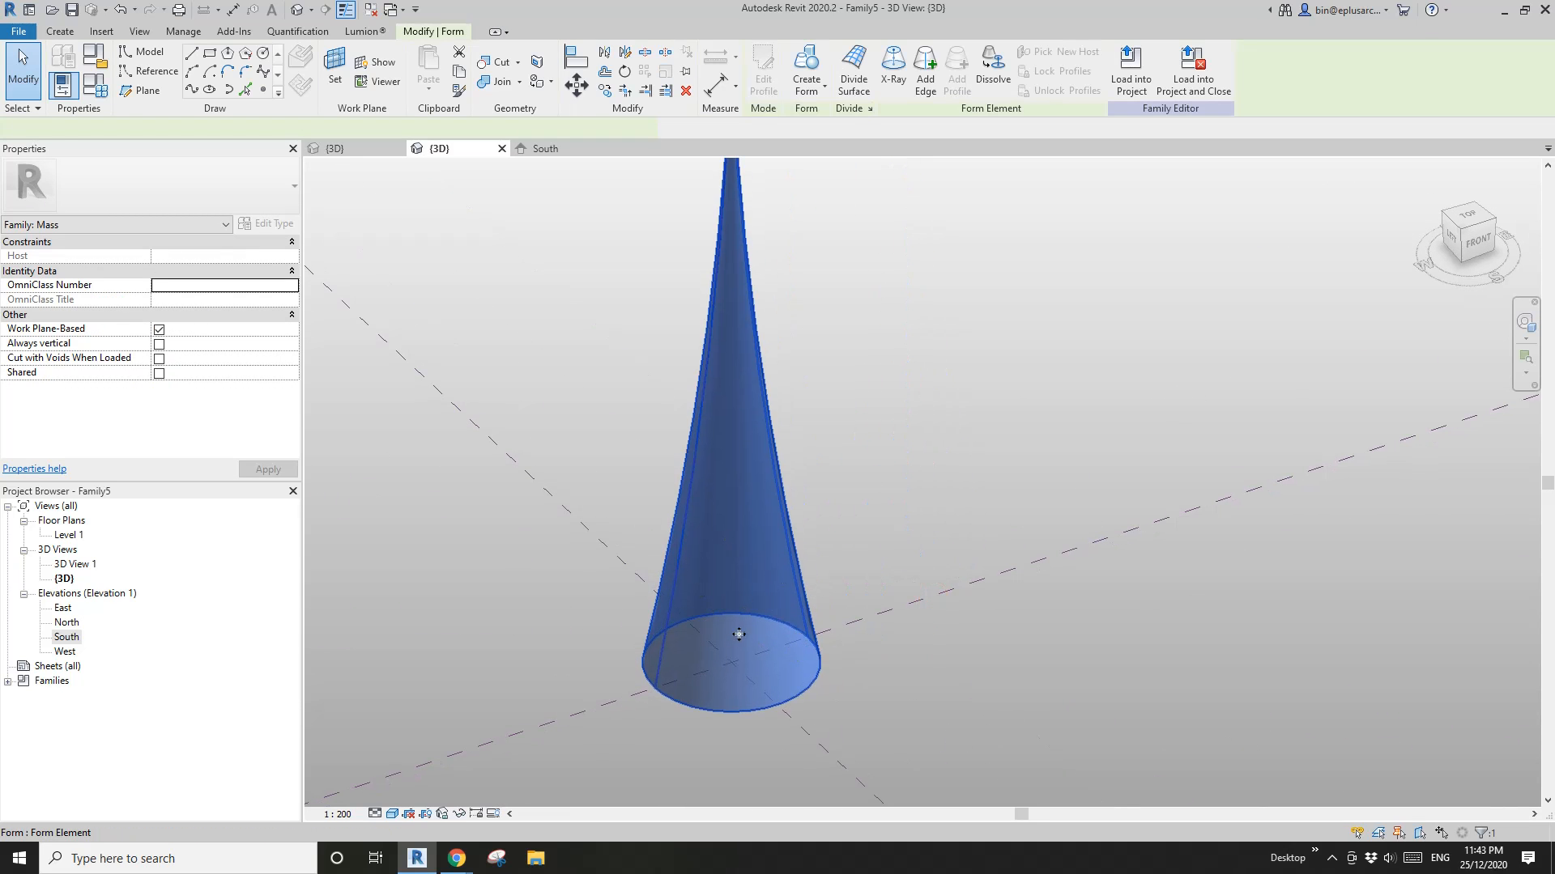
pyautogui.click(846, 80)
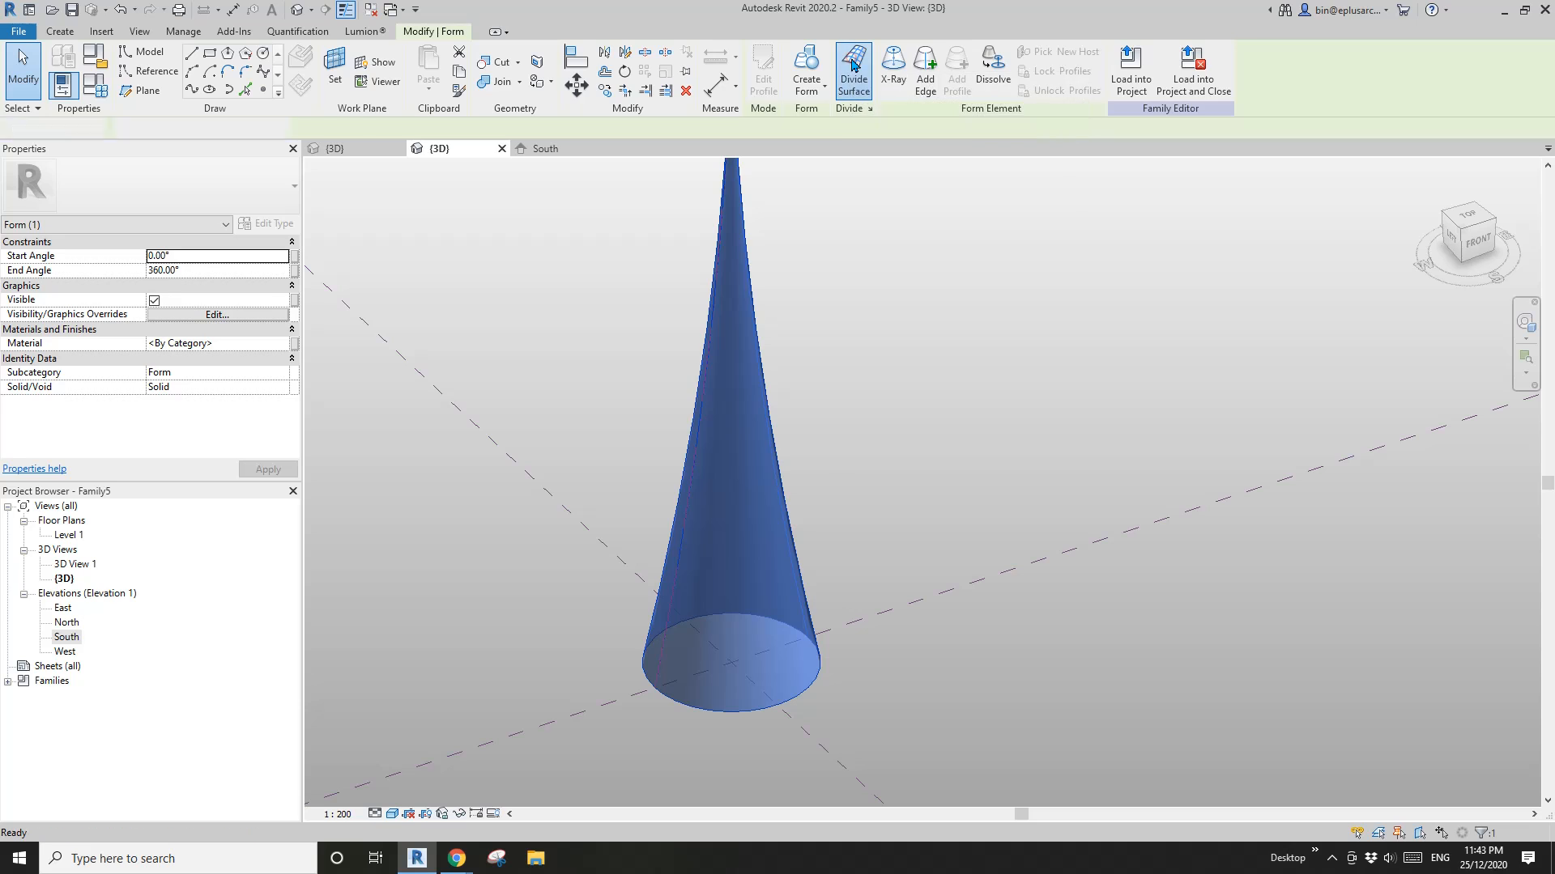
pyautogui.scroll(-2, 875, 423)
pyautogui.keyDown('shift'); pyautogui.moveTo(878, 427); pyautogui.dragTo(914, 449, button='middle'); pyautogui.keyUp('shift')
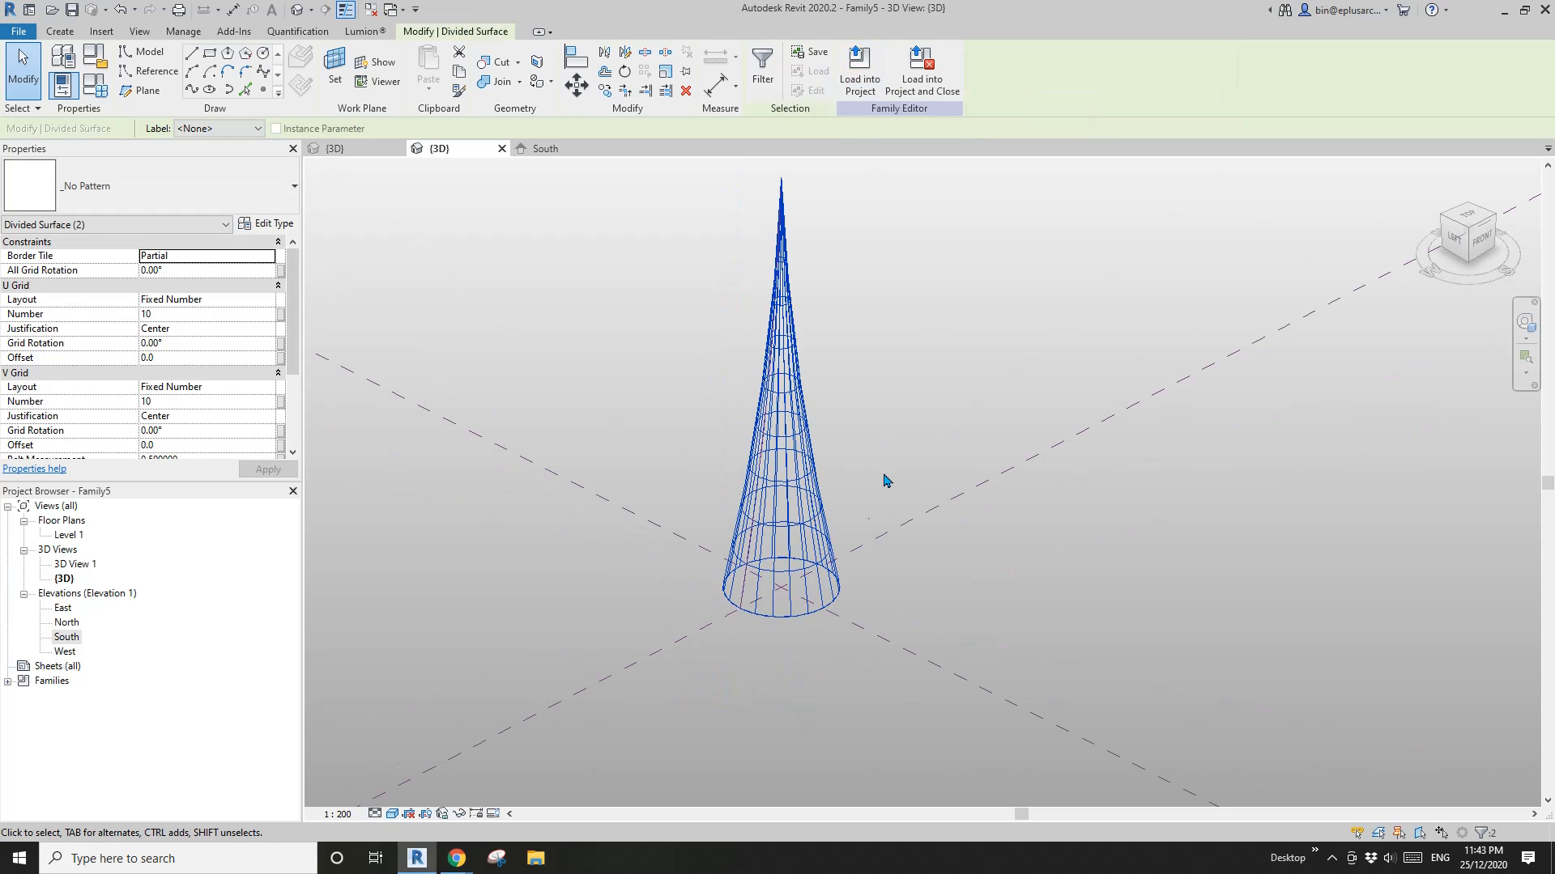
# Step: Set the U grid number to 20 on the front half of the cone's divided surface
pyautogui.click(884, 476)
pyautogui.click(801, 576)
pyautogui.scroll(2, 801, 576)
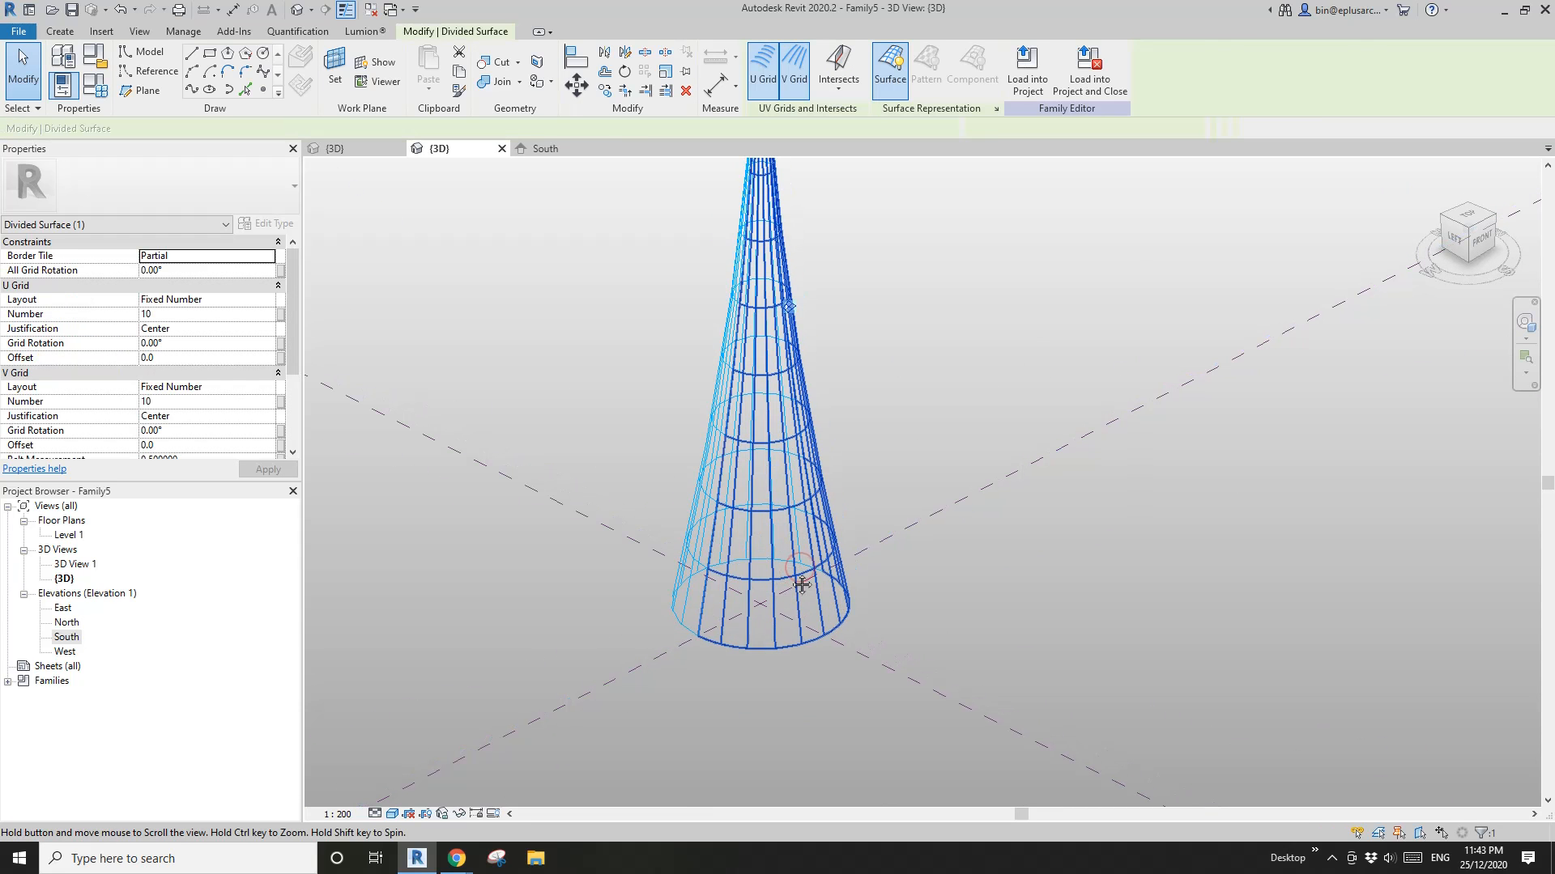
pyautogui.click(187, 316)
pyautogui.write('2')
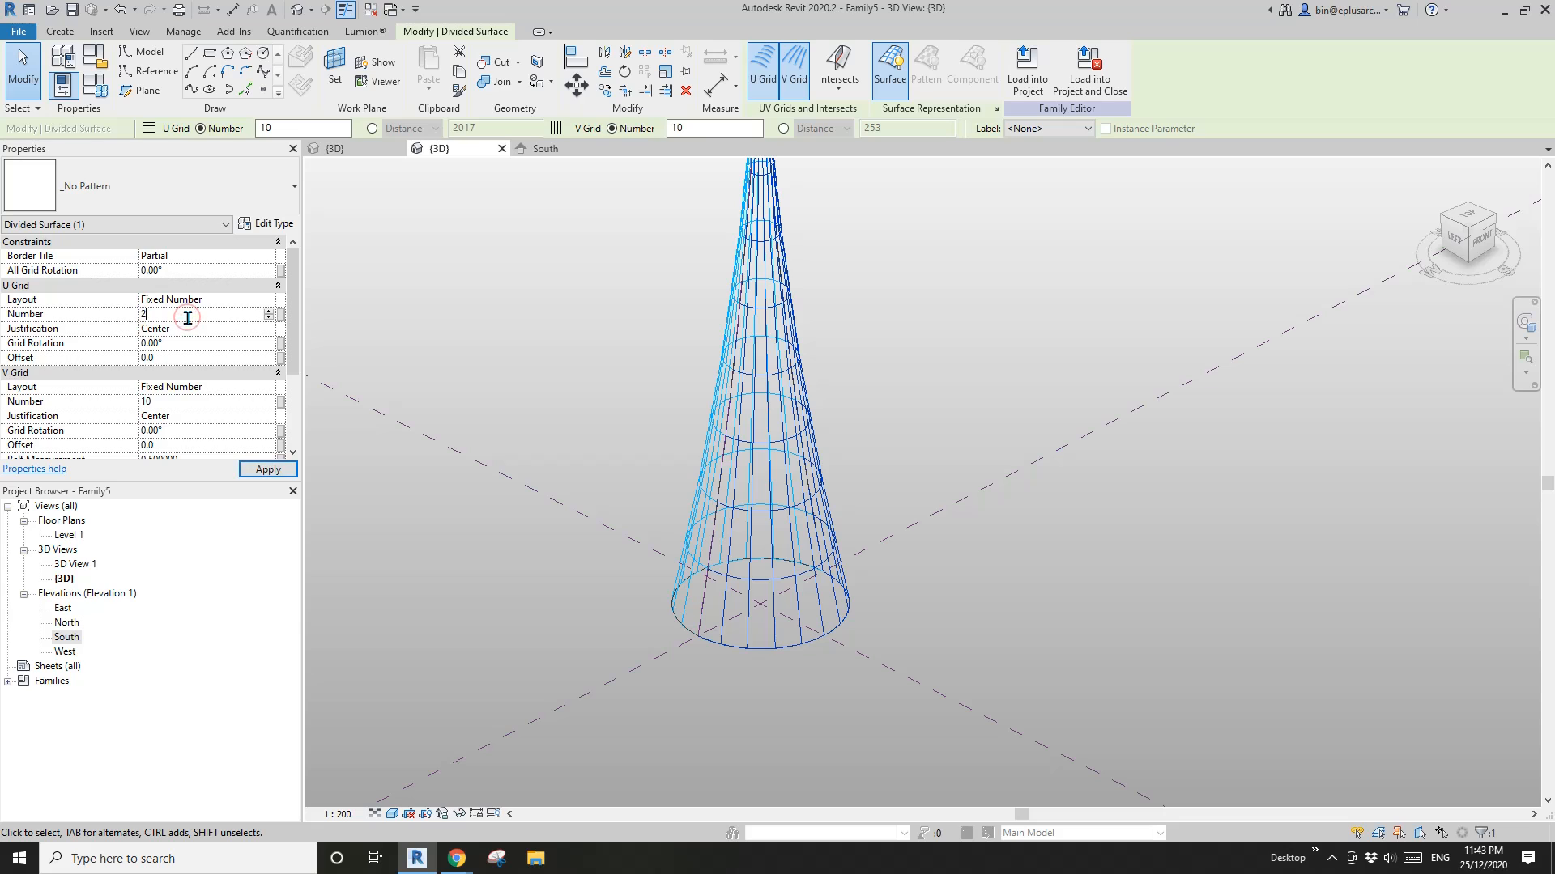
pyautogui.write('0')
pyautogui.keyDown('shift'); pyautogui.moveTo(625, 350); pyautogui.dragTo(837, 388, button='middle'); pyautogui.keyUp('shift')
pyautogui.click(687, 557)
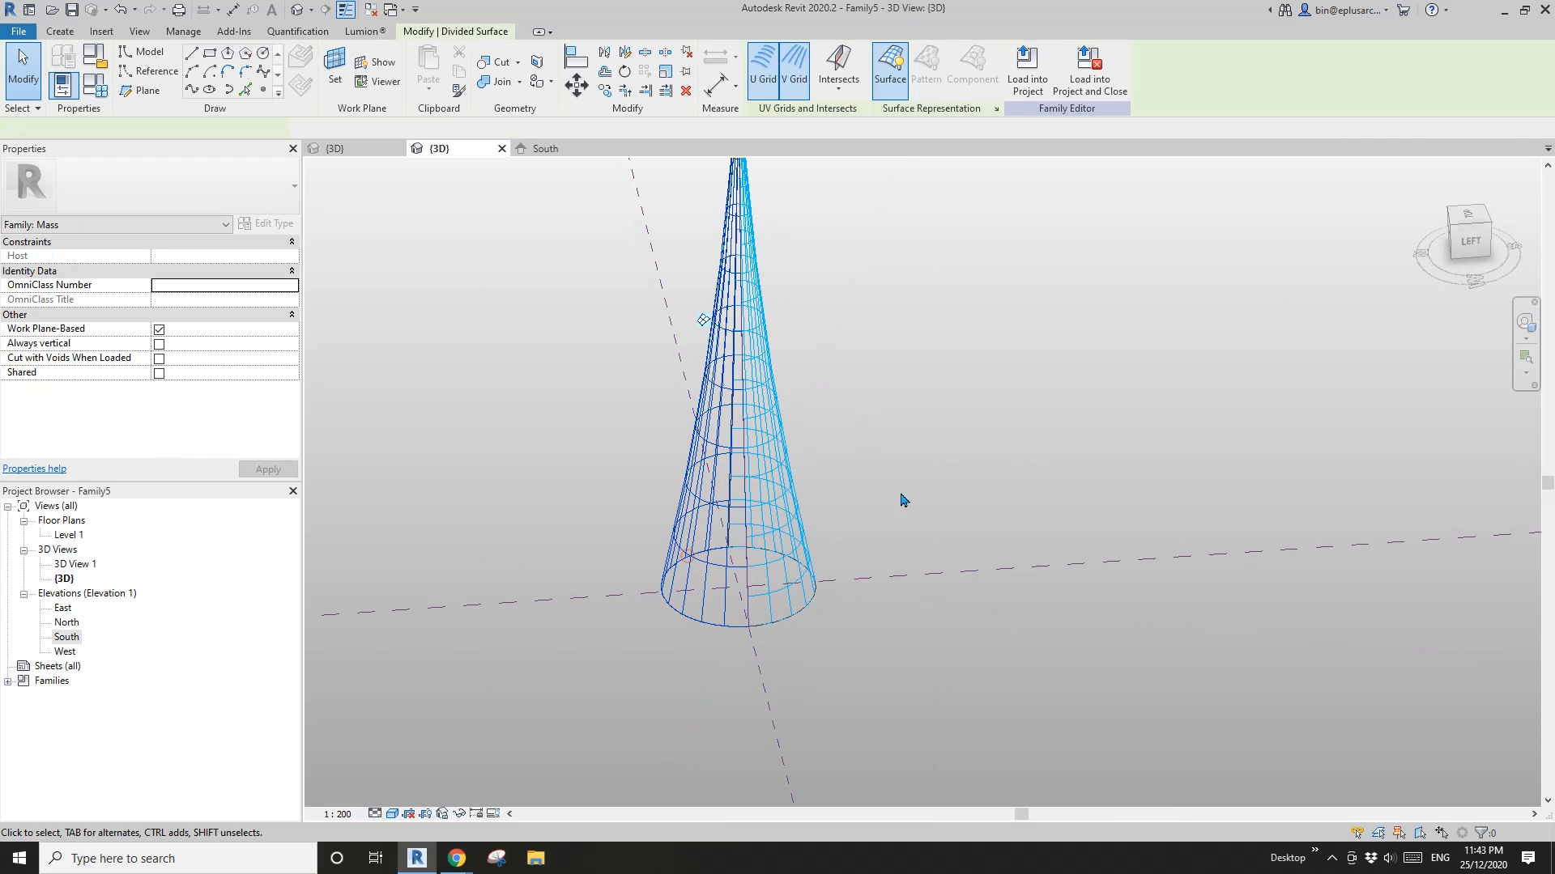
pyautogui.keyDown('shift'); pyautogui.moveTo(904, 500); pyautogui.dragTo(623, 518, button='middle'); pyautogui.keyUp('shift')
# Step: Turn on node display in the surface representation of the cone's front divided surface
pyautogui.click(731, 605)
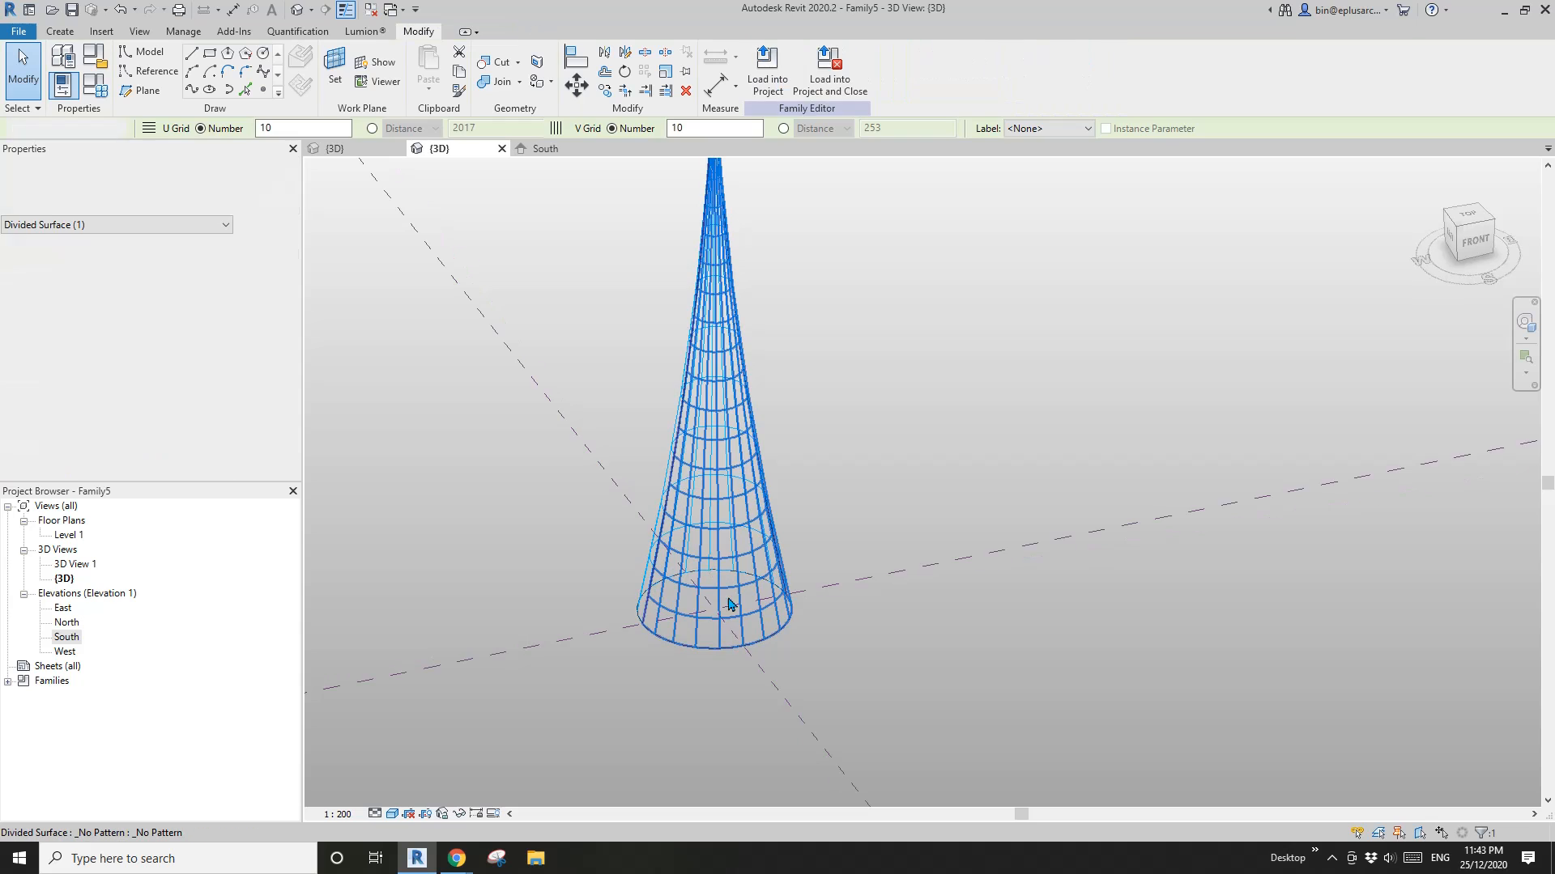
pyautogui.keyDown('shift'); pyautogui.moveTo(729, 605); pyautogui.dragTo(864, 424, button='middle'); pyautogui.keyUp('shift')
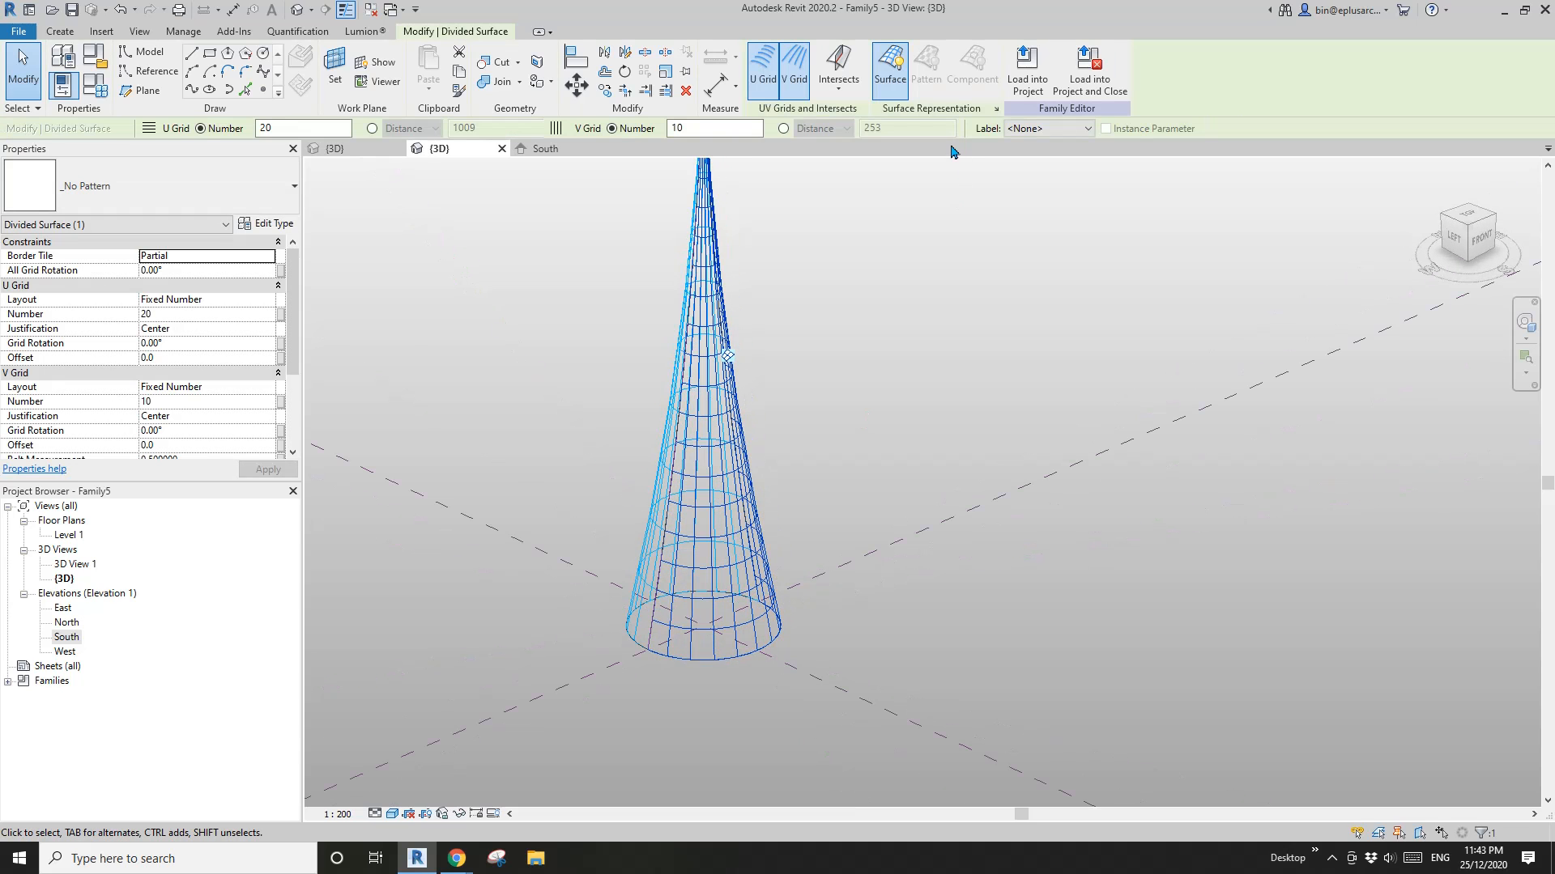
pyautogui.click(997, 108)
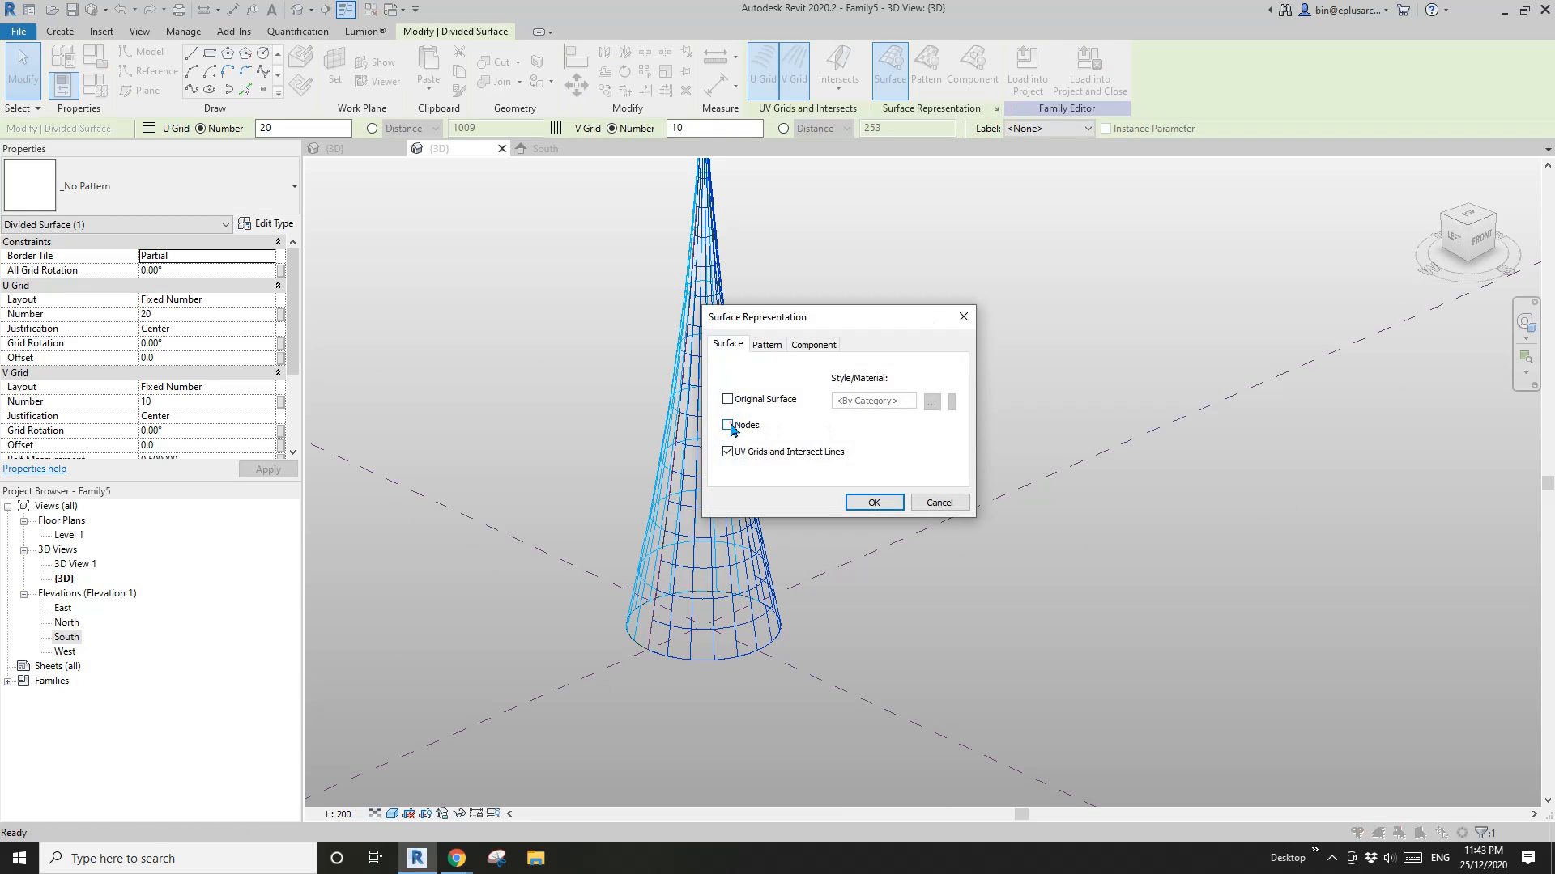
pyautogui.click(875, 503)
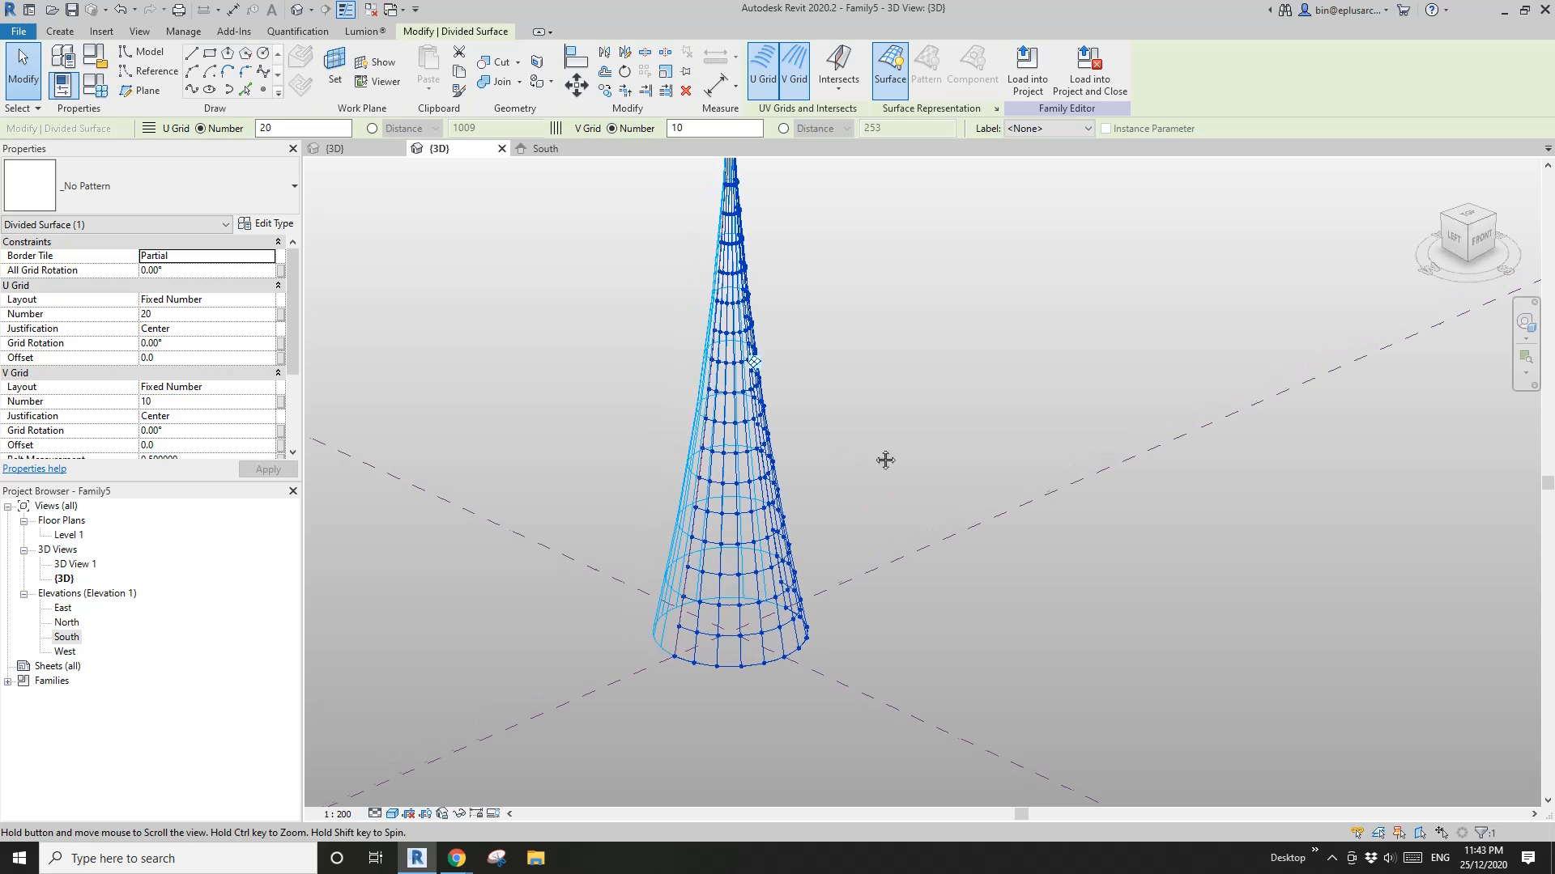
# Step: Load the winding adaptive family into the mass, closing its file, and place one instance on a node near the cone's base
pyautogui.click(371, 149)
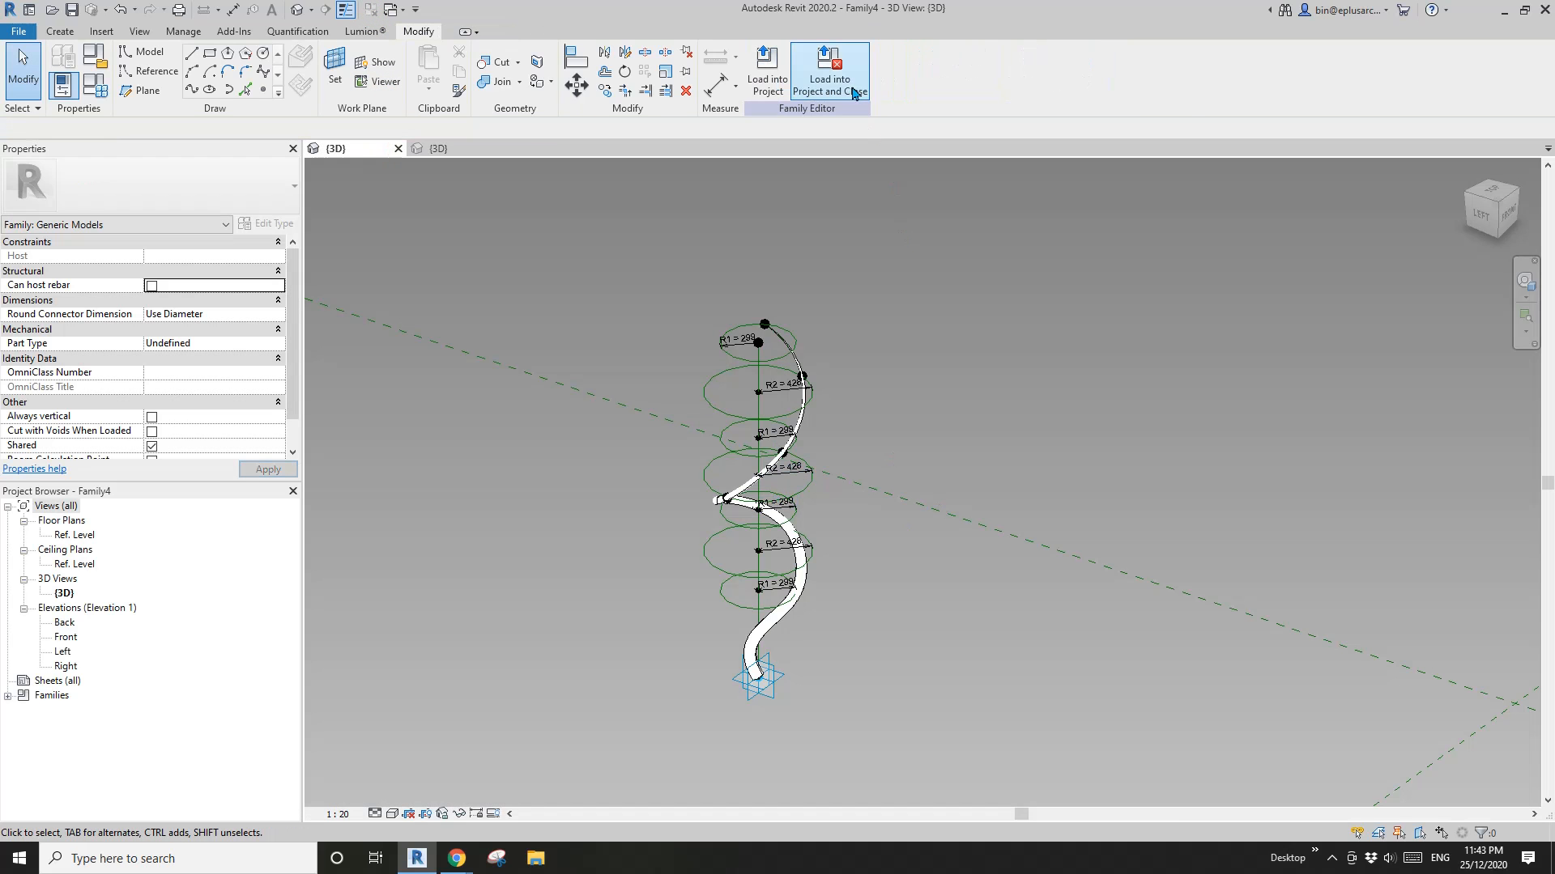
pyautogui.click(854, 93)
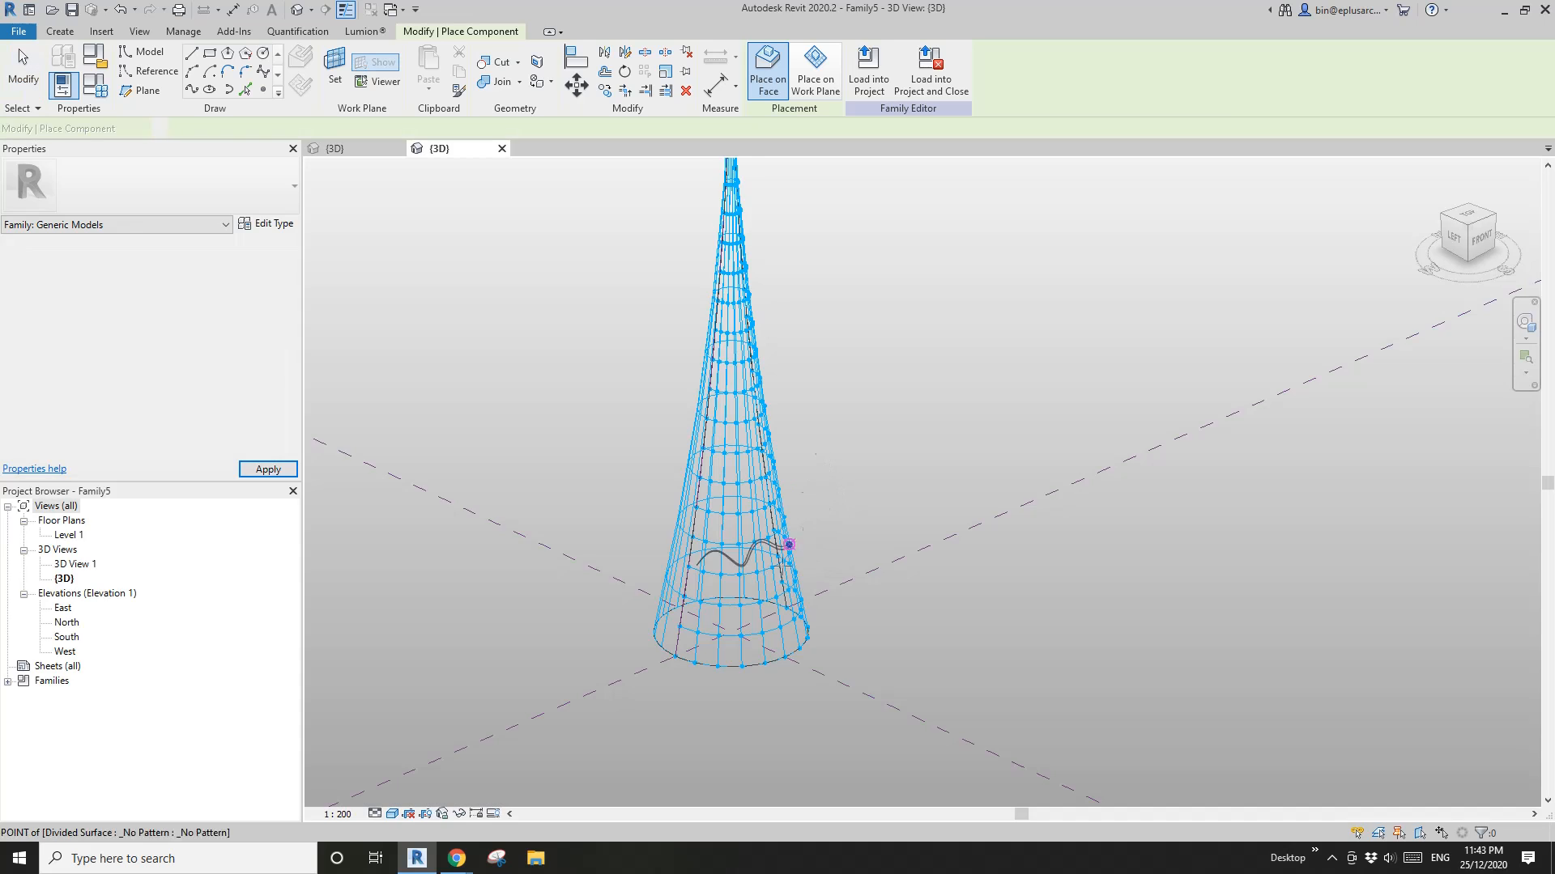
pyautogui.scroll(5, 778, 567)
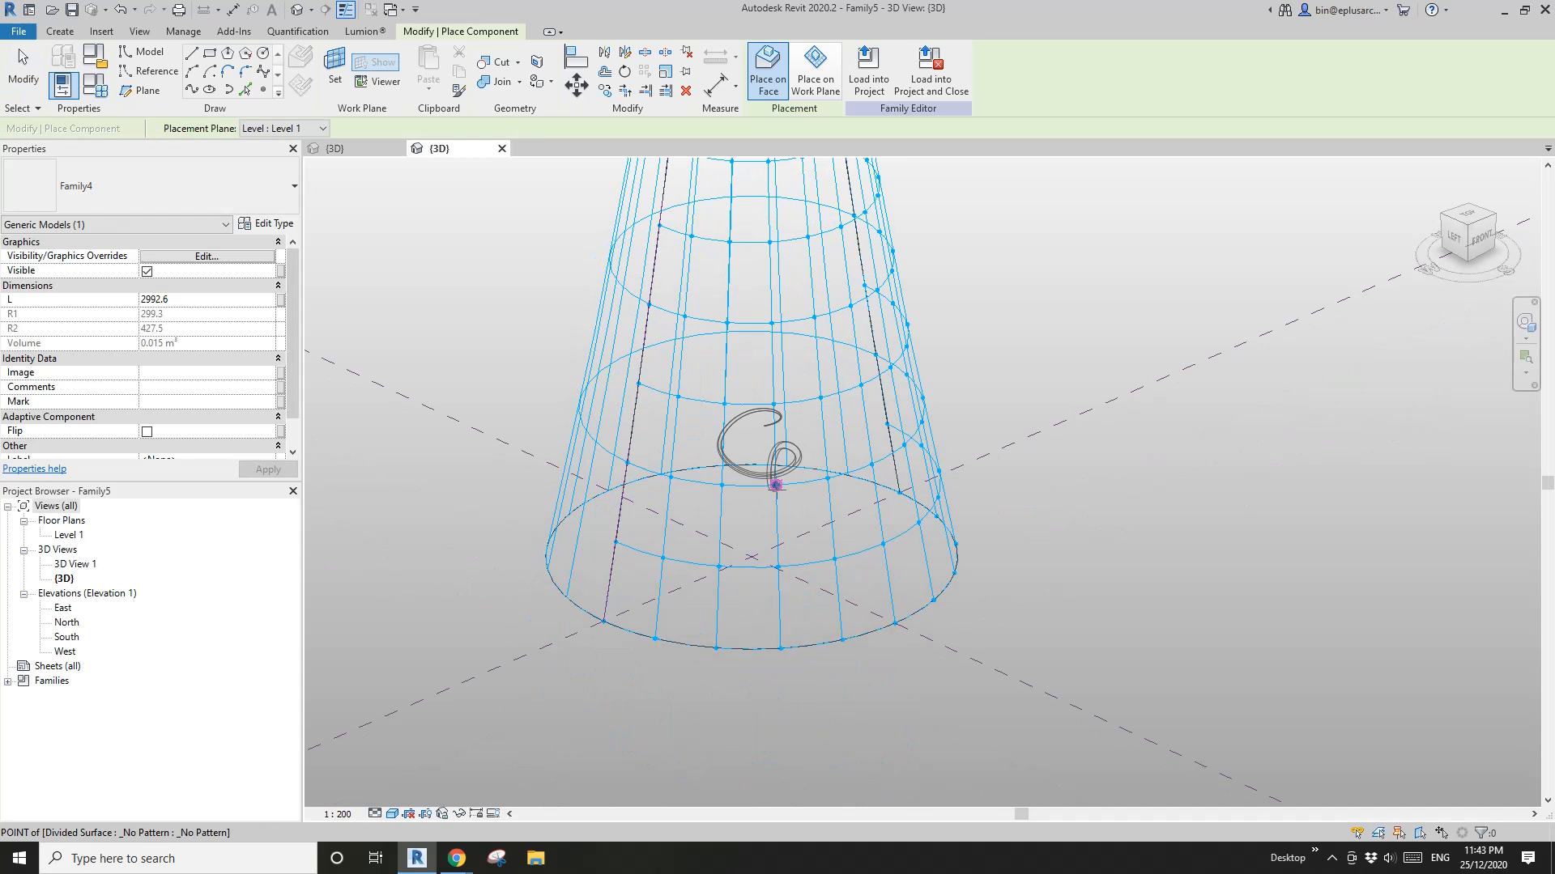
pyautogui.click(775, 485)
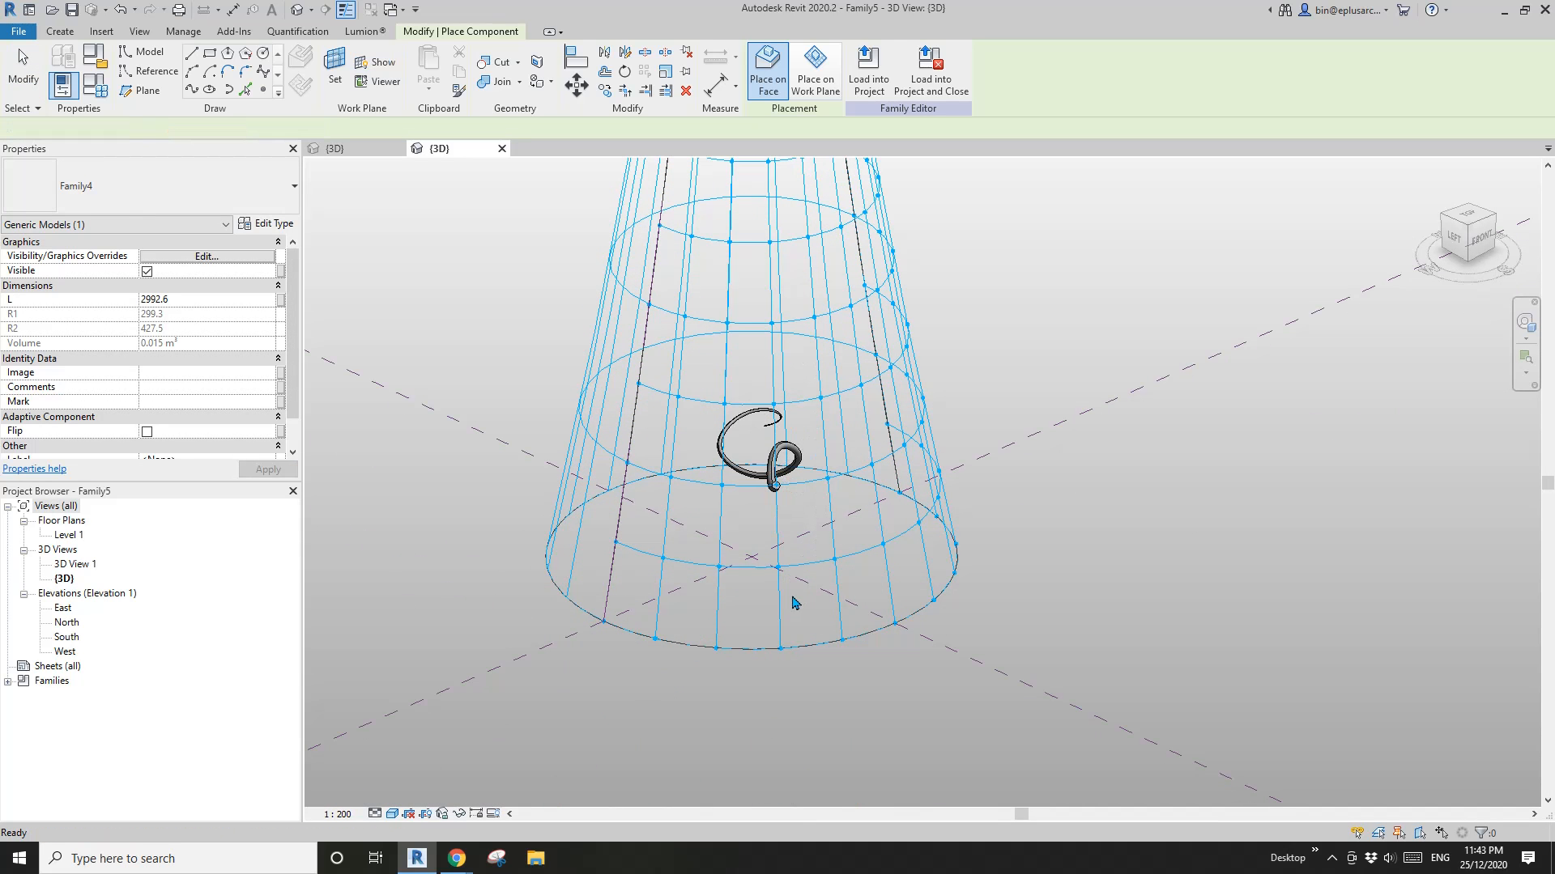
pyautogui.scroll(-3, 793, 601)
pyautogui.keyDown('shift'); pyautogui.moveTo(794, 602); pyautogui.dragTo(804, 533, button='middle'); pyautogui.keyUp('shift')
pyautogui.press('Escape')
# Step: Flip the placed winding component so it points outward from the cone
pyautogui.scroll(1, 804, 526)
pyautogui.click(807, 527)
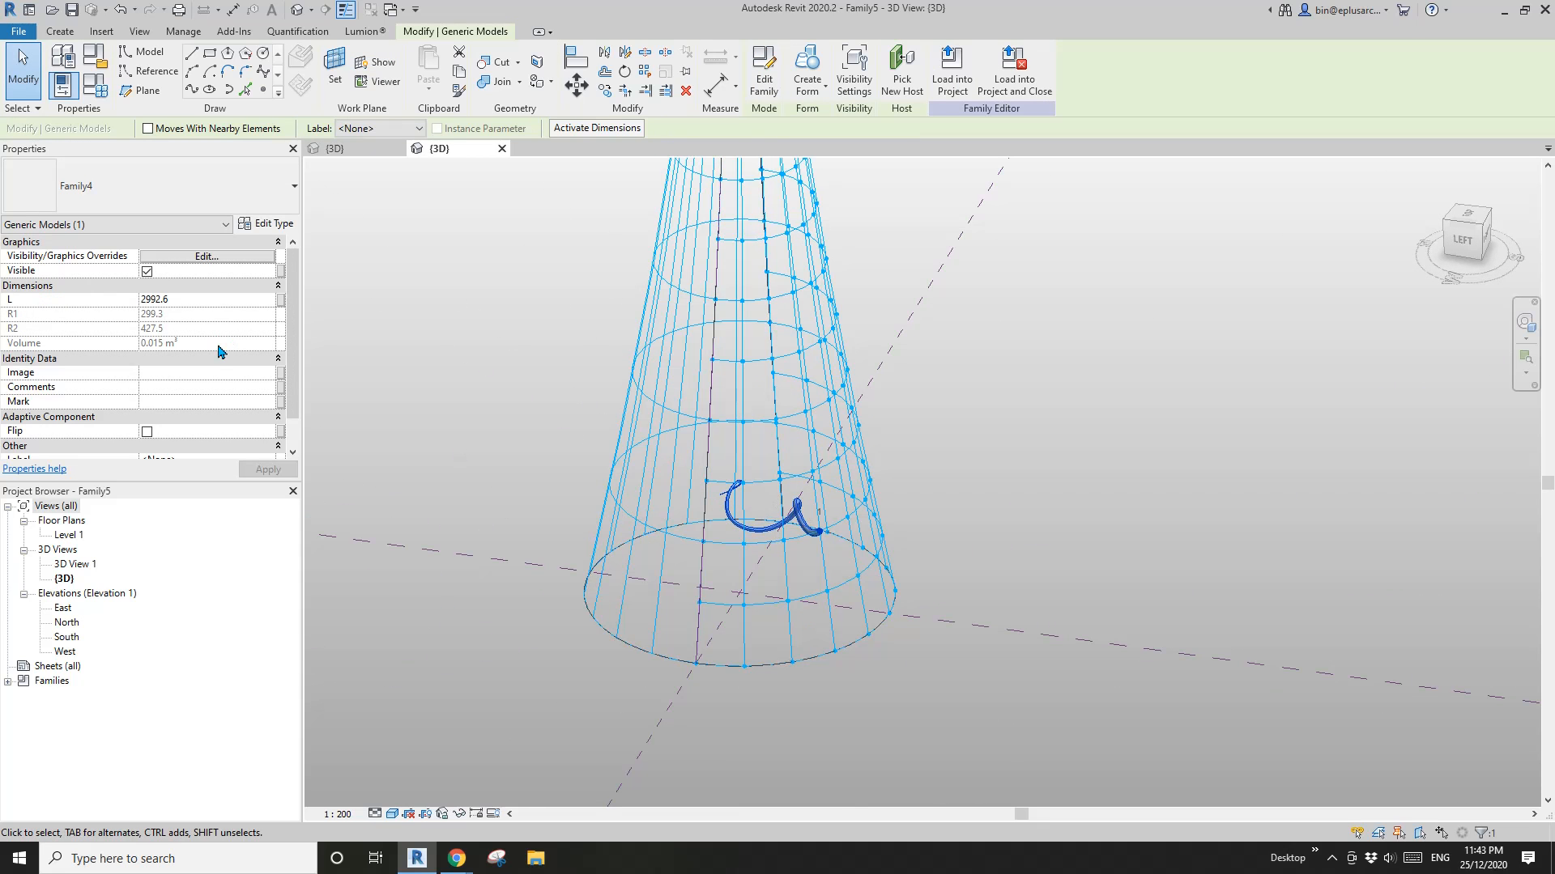
pyautogui.scroll(-1, 195, 376)
pyautogui.click(146, 402)
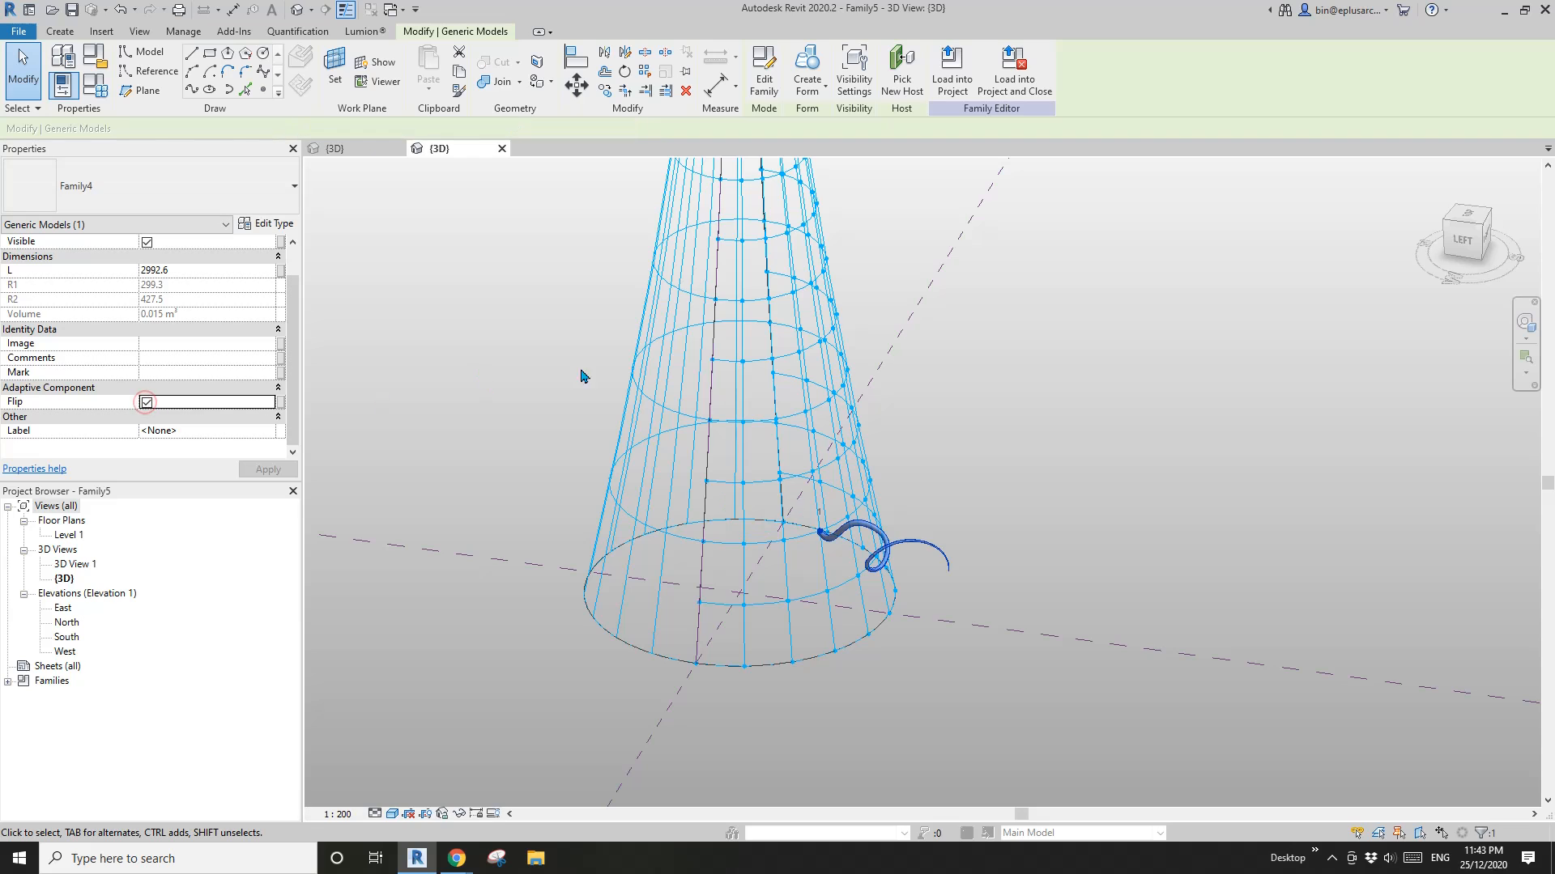
pyautogui.click(1042, 462)
pyautogui.scroll(-1, 1043, 462)
pyautogui.keyDown('shift'); pyautogui.moveTo(1042, 462); pyautogui.dragTo(763, 294, button='middle'); pyautogui.keyUp('shift')
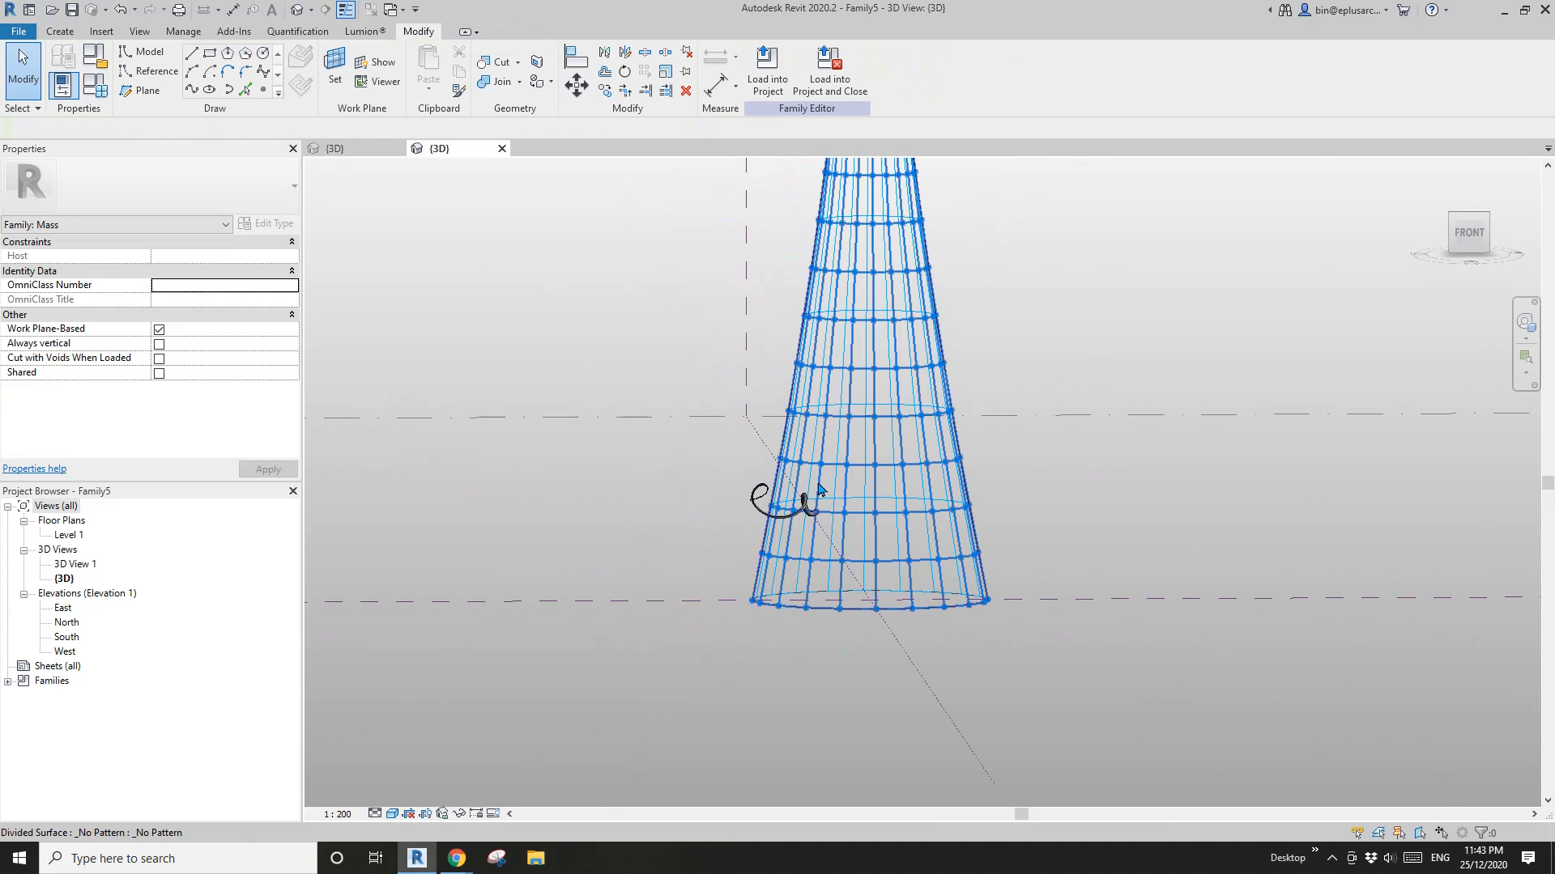
# Step: Repeat the winding component across all nodes of the divided surface
pyautogui.click(807, 515)
pyautogui.keyDown('shift'); pyautogui.moveTo(807, 516); pyautogui.dragTo(1111, 503, button='middle'); pyautogui.keyUp('shift')
pyautogui.keyDown('shift'); pyautogui.moveTo(981, 488); pyautogui.dragTo(958, 518, button='middle'); pyautogui.keyUp('shift')
pyautogui.click(654, 91)
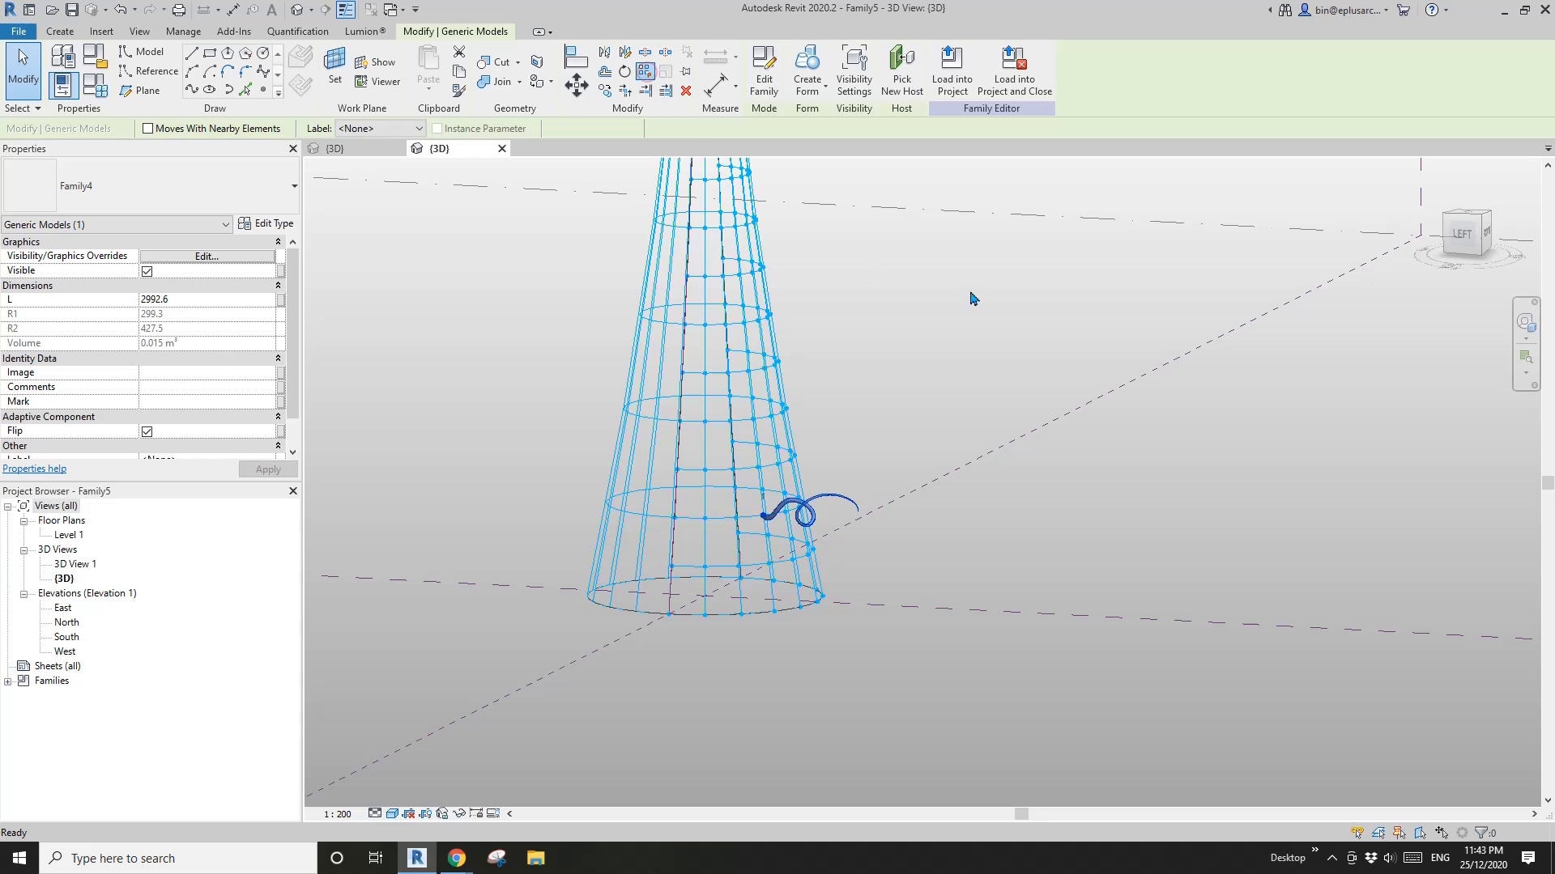
pyautogui.scroll(-2, 961, 329)
pyautogui.moveTo(962, 332); pyautogui.dragTo(964, 445, button='middle')
pyautogui.scroll(-2, 984, 407)
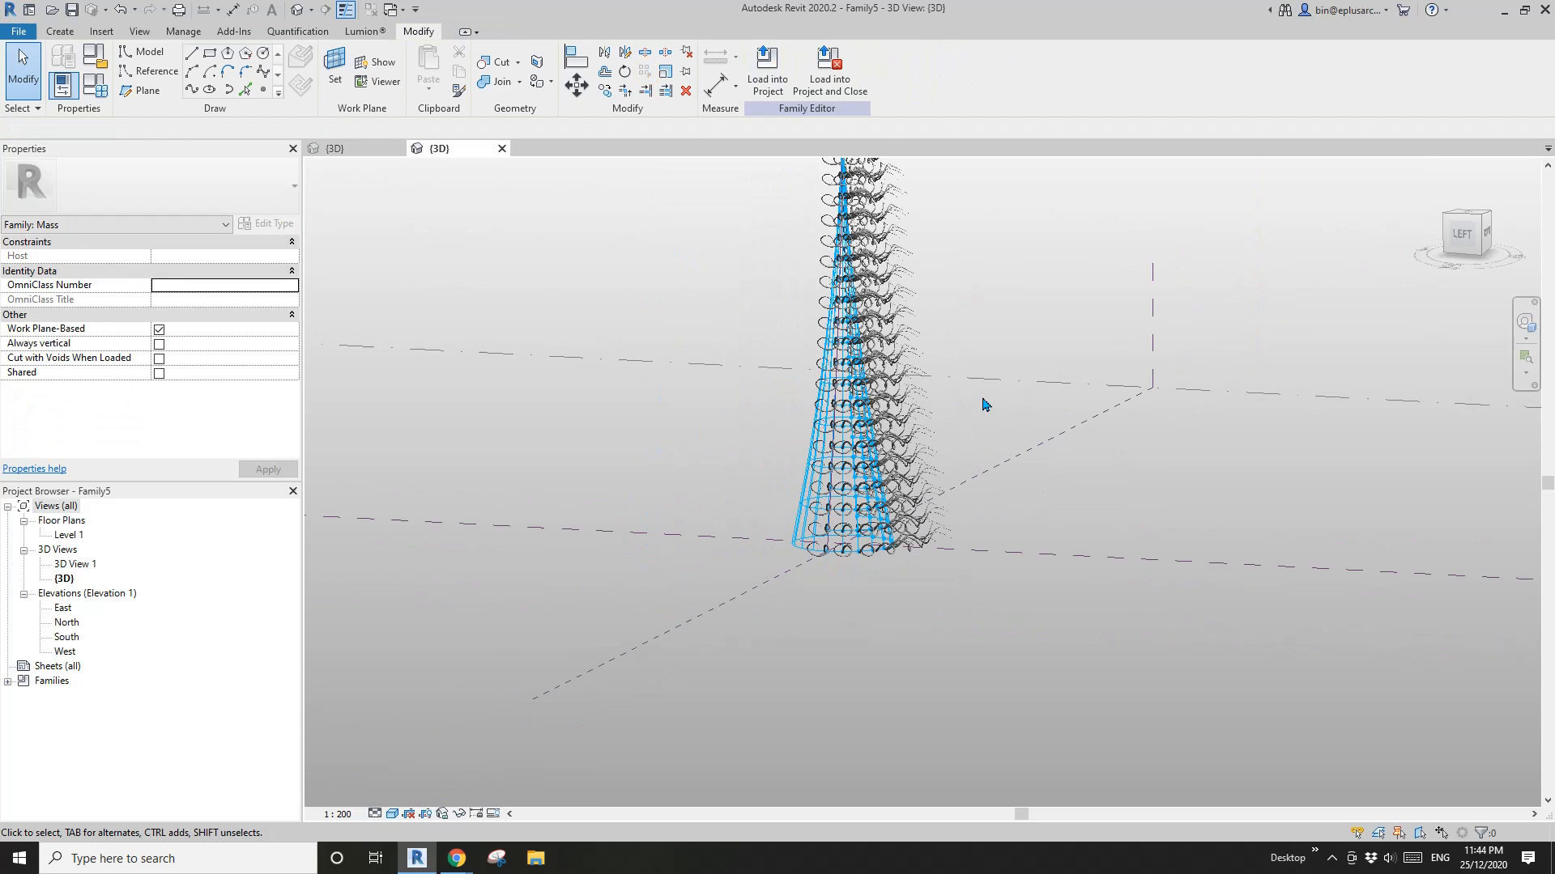
pyautogui.keyDown('shift'); pyautogui.moveTo(880, 394); pyautogui.dragTo(689, 377, button='middle'); pyautogui.keyUp('shift')
pyautogui.moveTo(646, 428); pyautogui.dragTo(727, 432, button='middle')
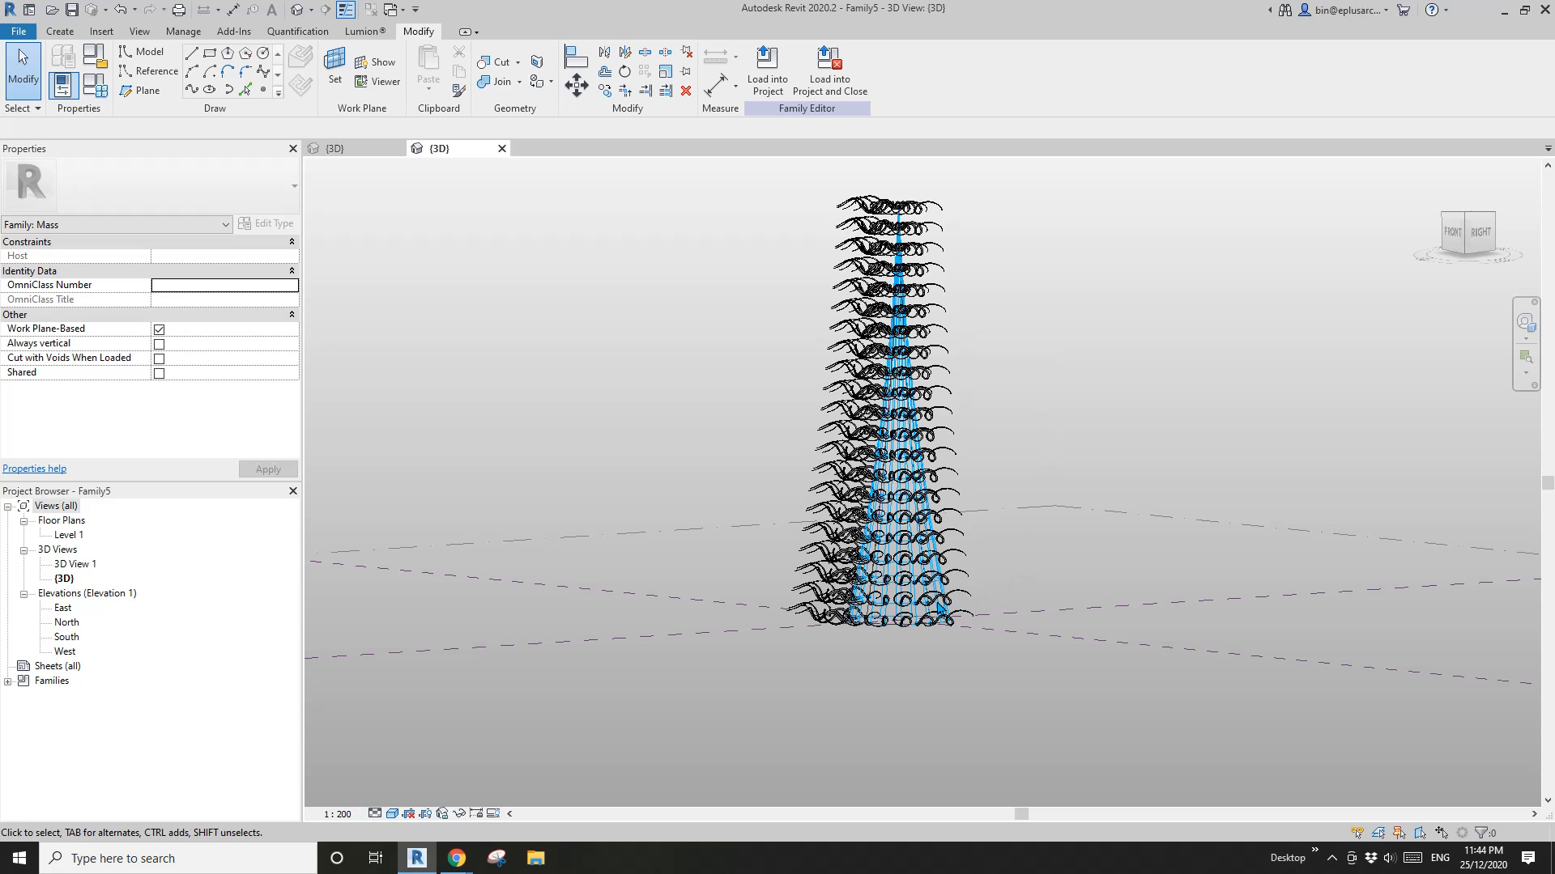
pyautogui.scroll(1, 938, 607)
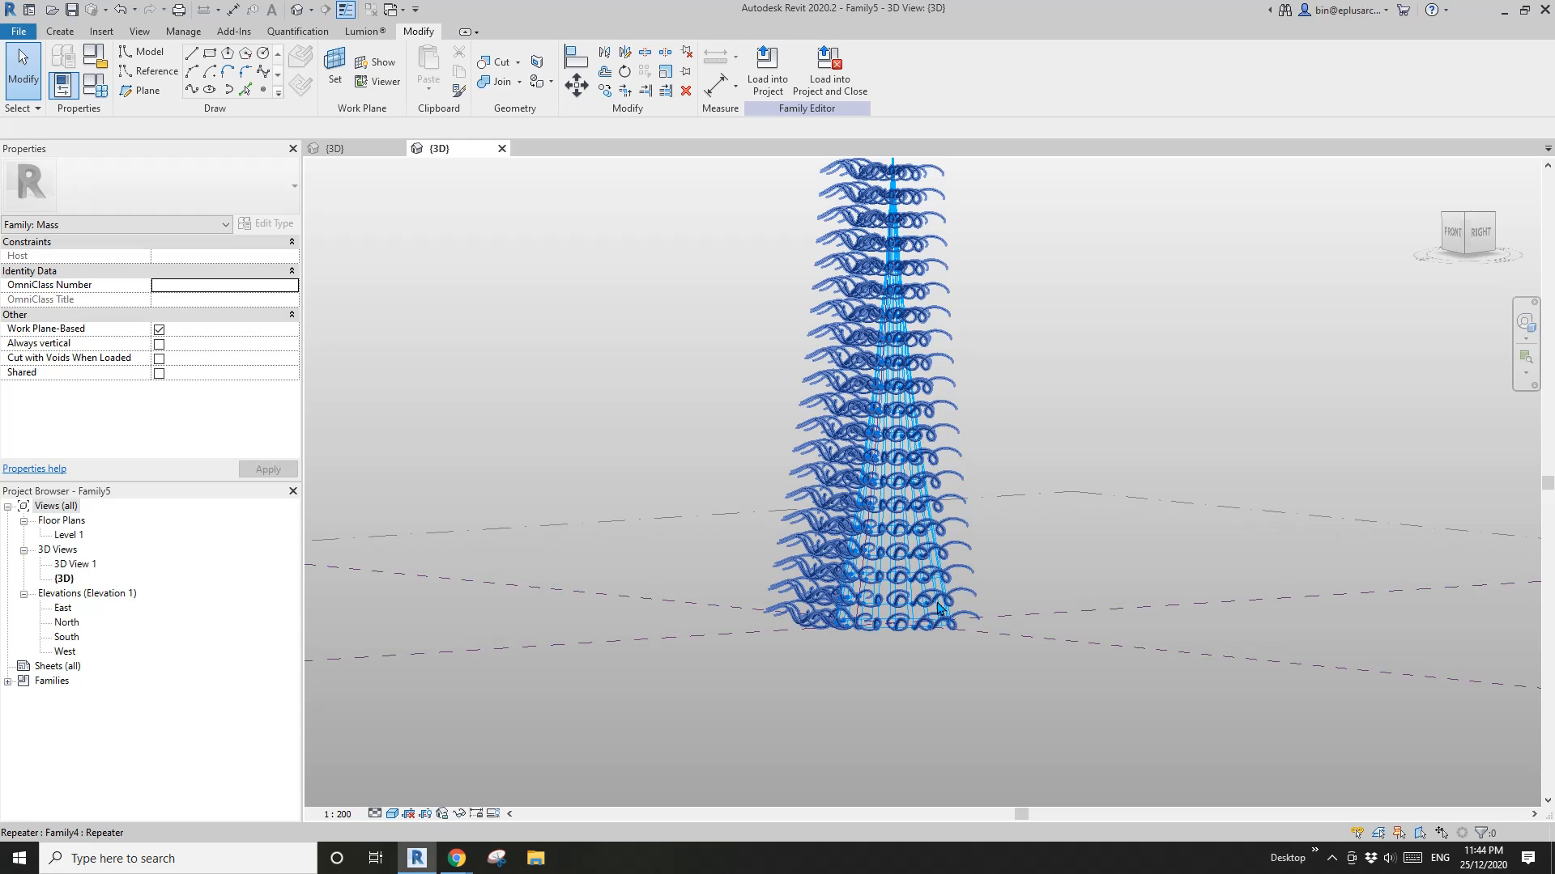
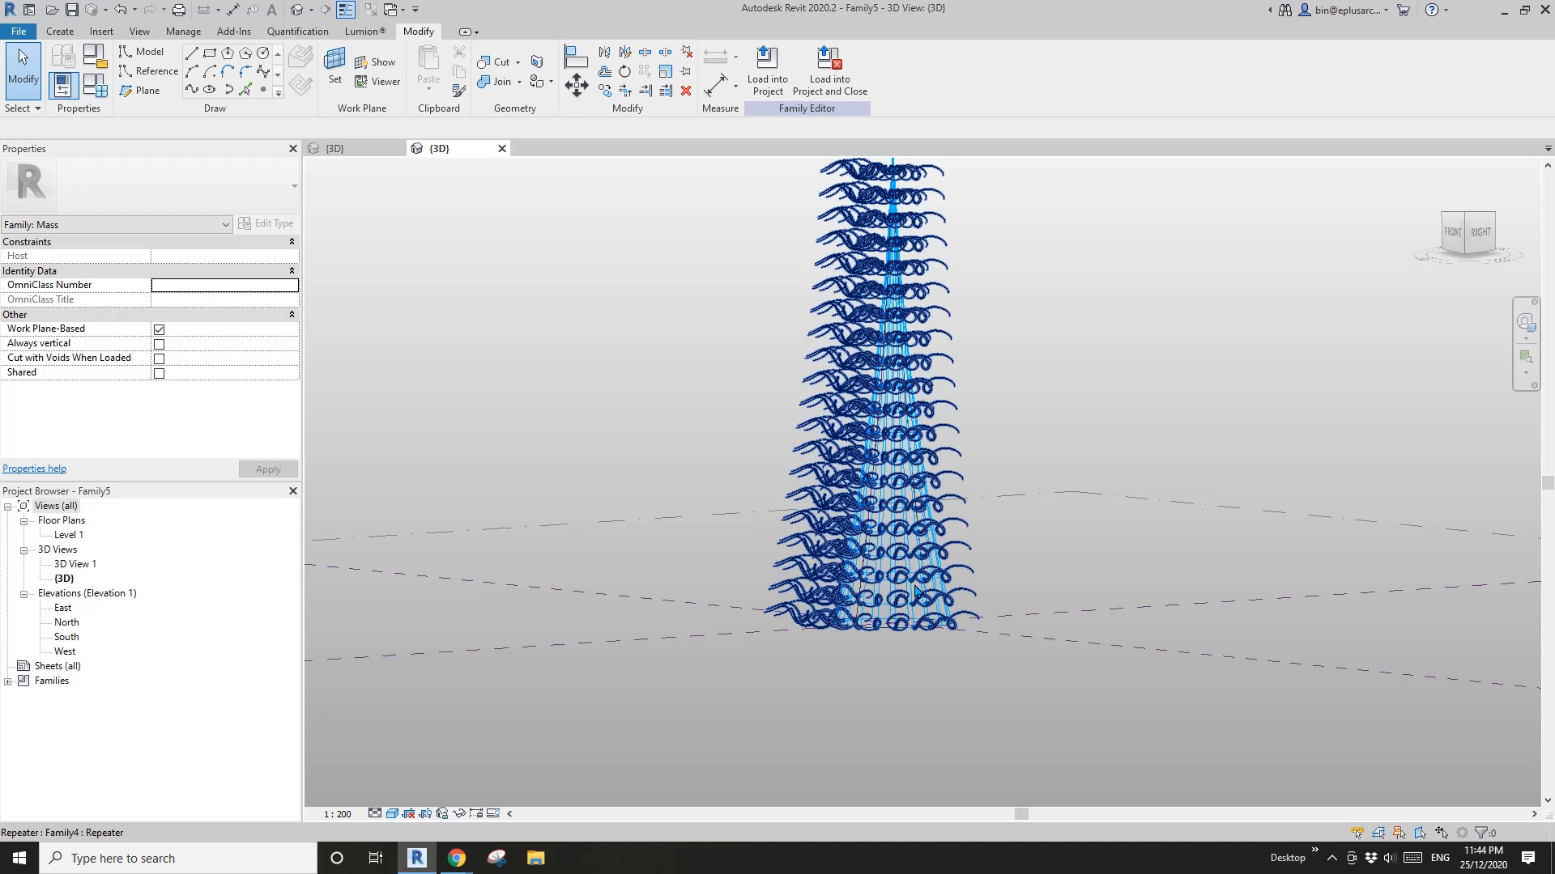
# Step: Set the number of both the U grid and V grid on the cone's front divided surface to 5
pyautogui.scroll(2, 915, 591)
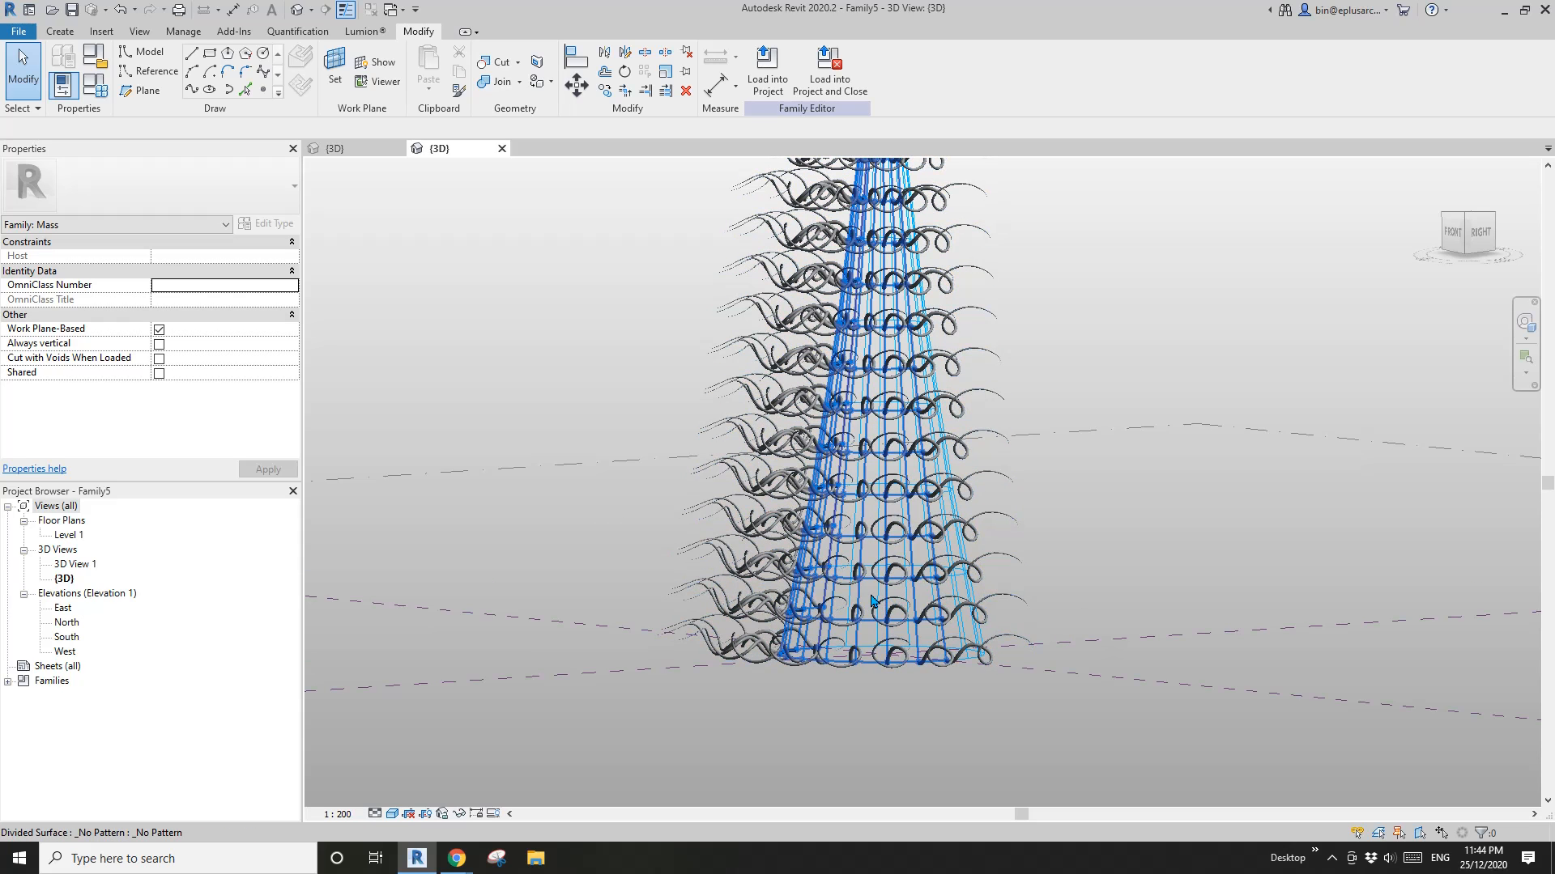
pyautogui.click(872, 601)
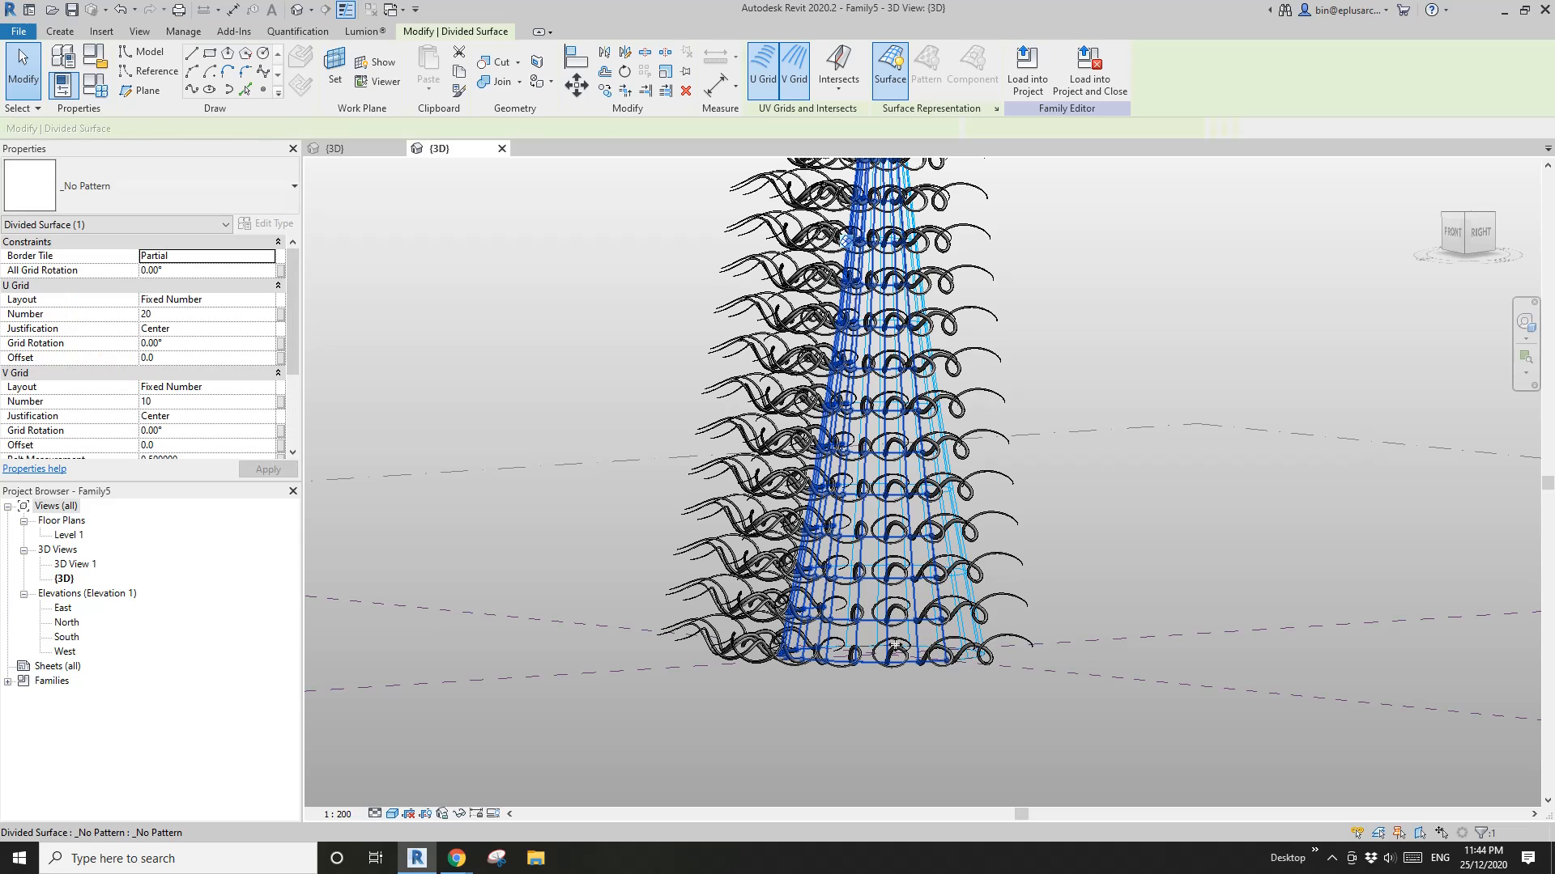
pyautogui.click(227, 318)
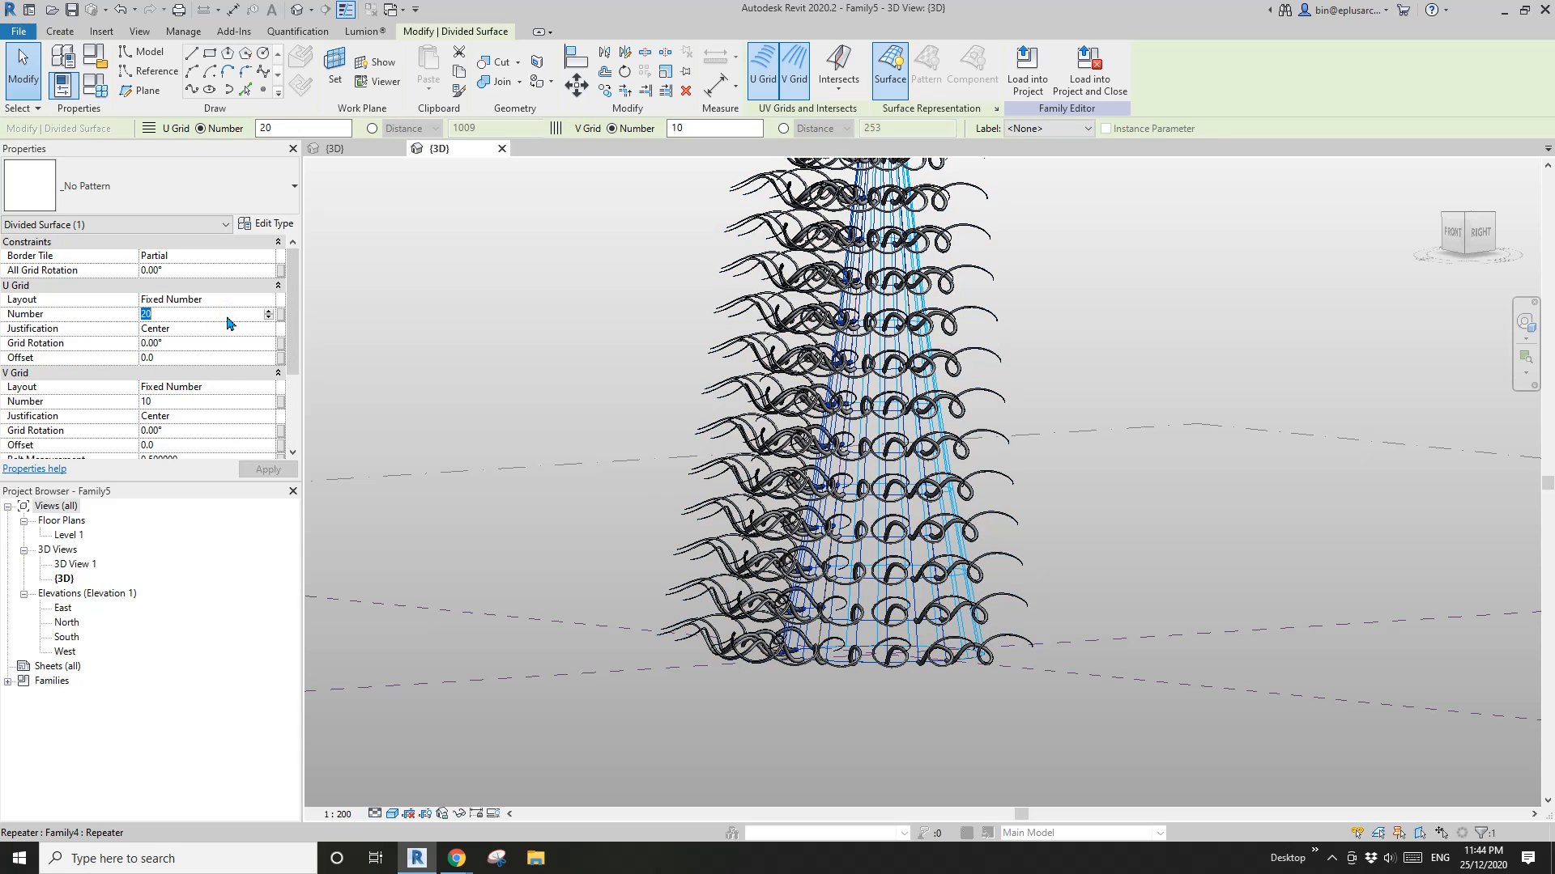
pyautogui.click(213, 402)
pyautogui.write('5')
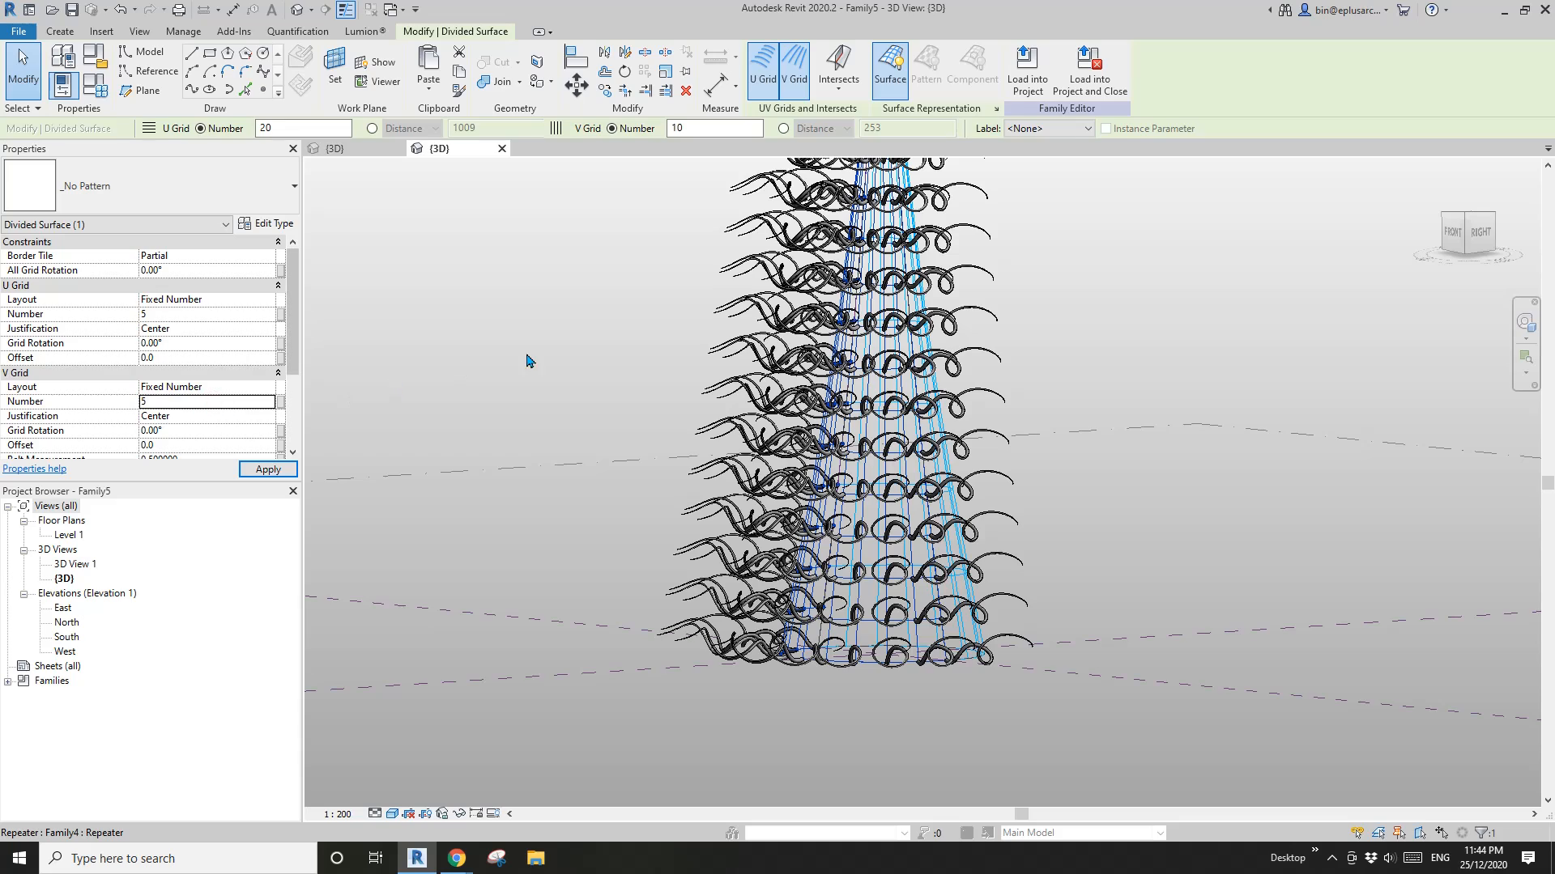
pyautogui.press('Escape')
pyautogui.scroll(-2, 949, 496)
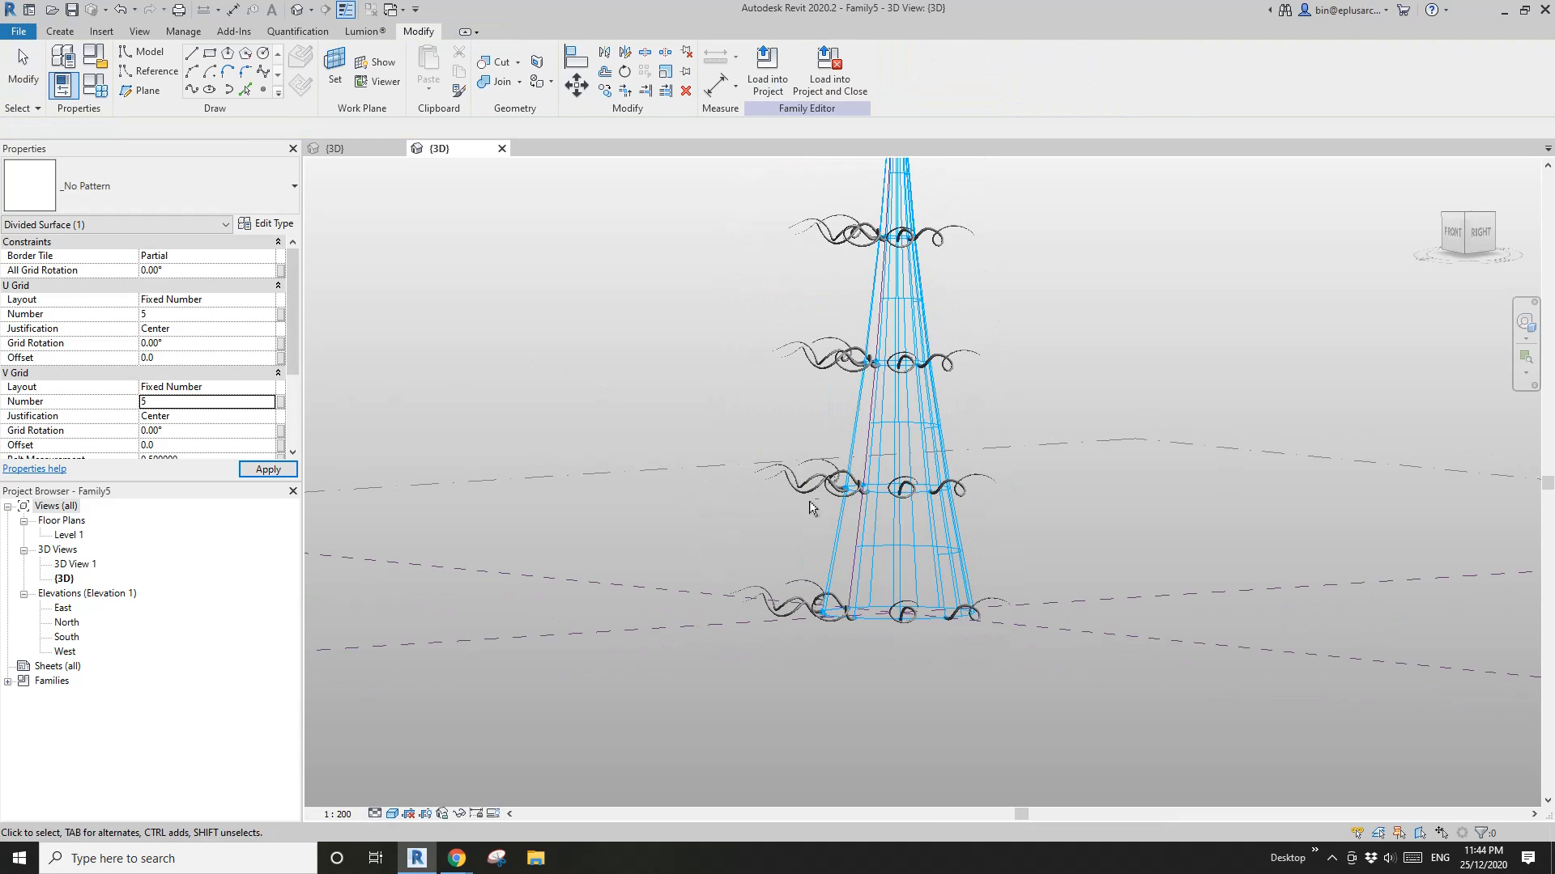
# Step: Set the length L of the repeated winding components on the cone to 4000
pyautogui.keyDown('shift'); pyautogui.moveTo(816, 495); pyautogui.dragTo(945, 559, button='middle'); pyautogui.keyUp('shift')
pyautogui.scroll(3, 916, 525)
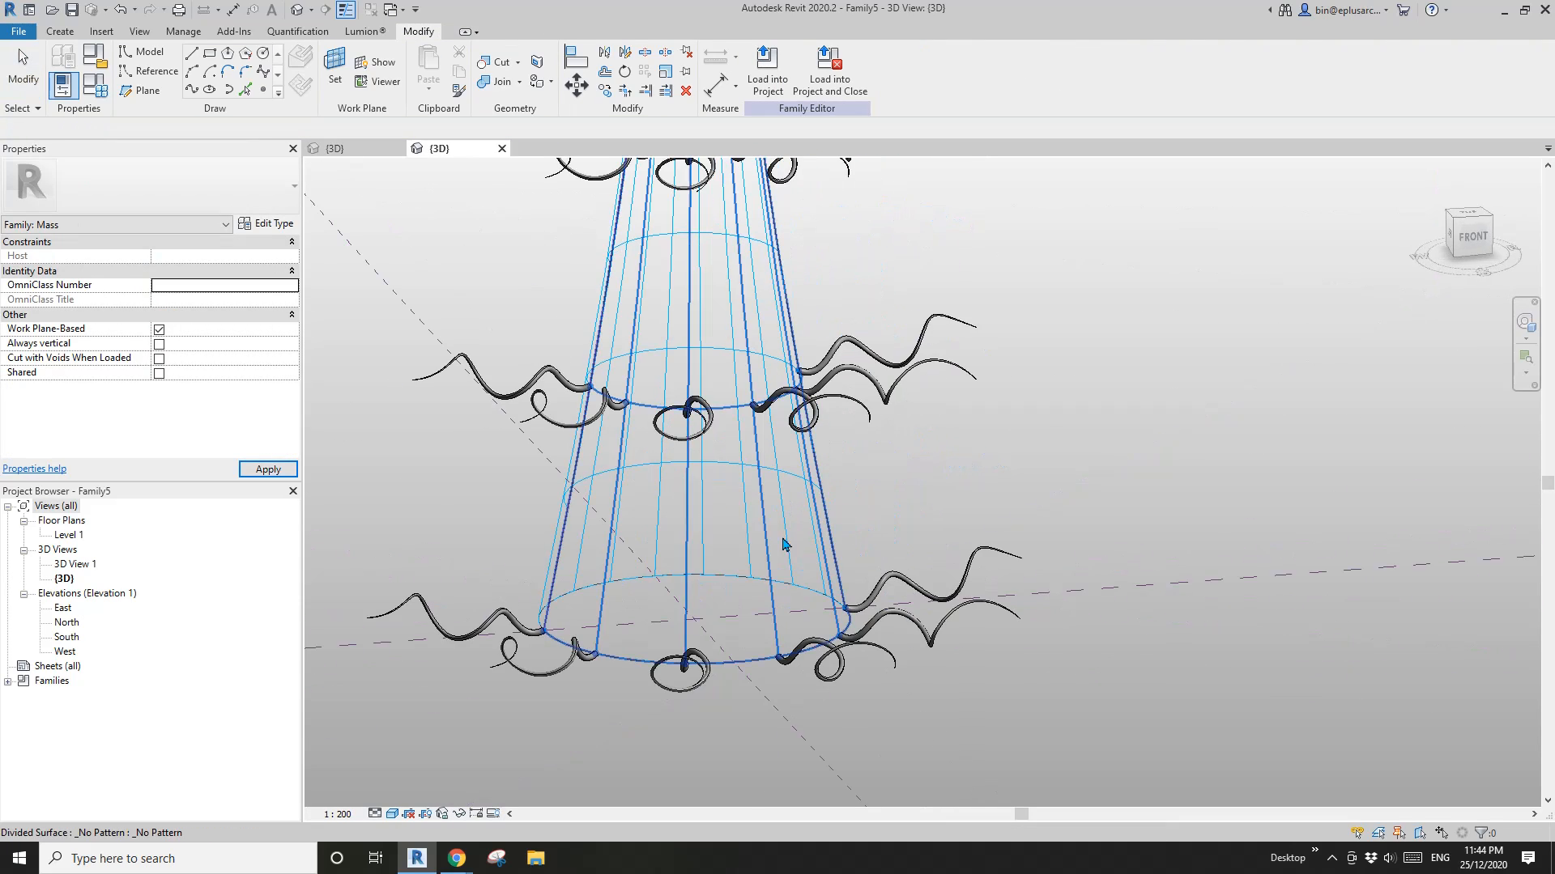
pyautogui.keyDown('shift'); pyautogui.moveTo(783, 544); pyautogui.dragTo(806, 476, button='middle'); pyautogui.keyUp('shift')
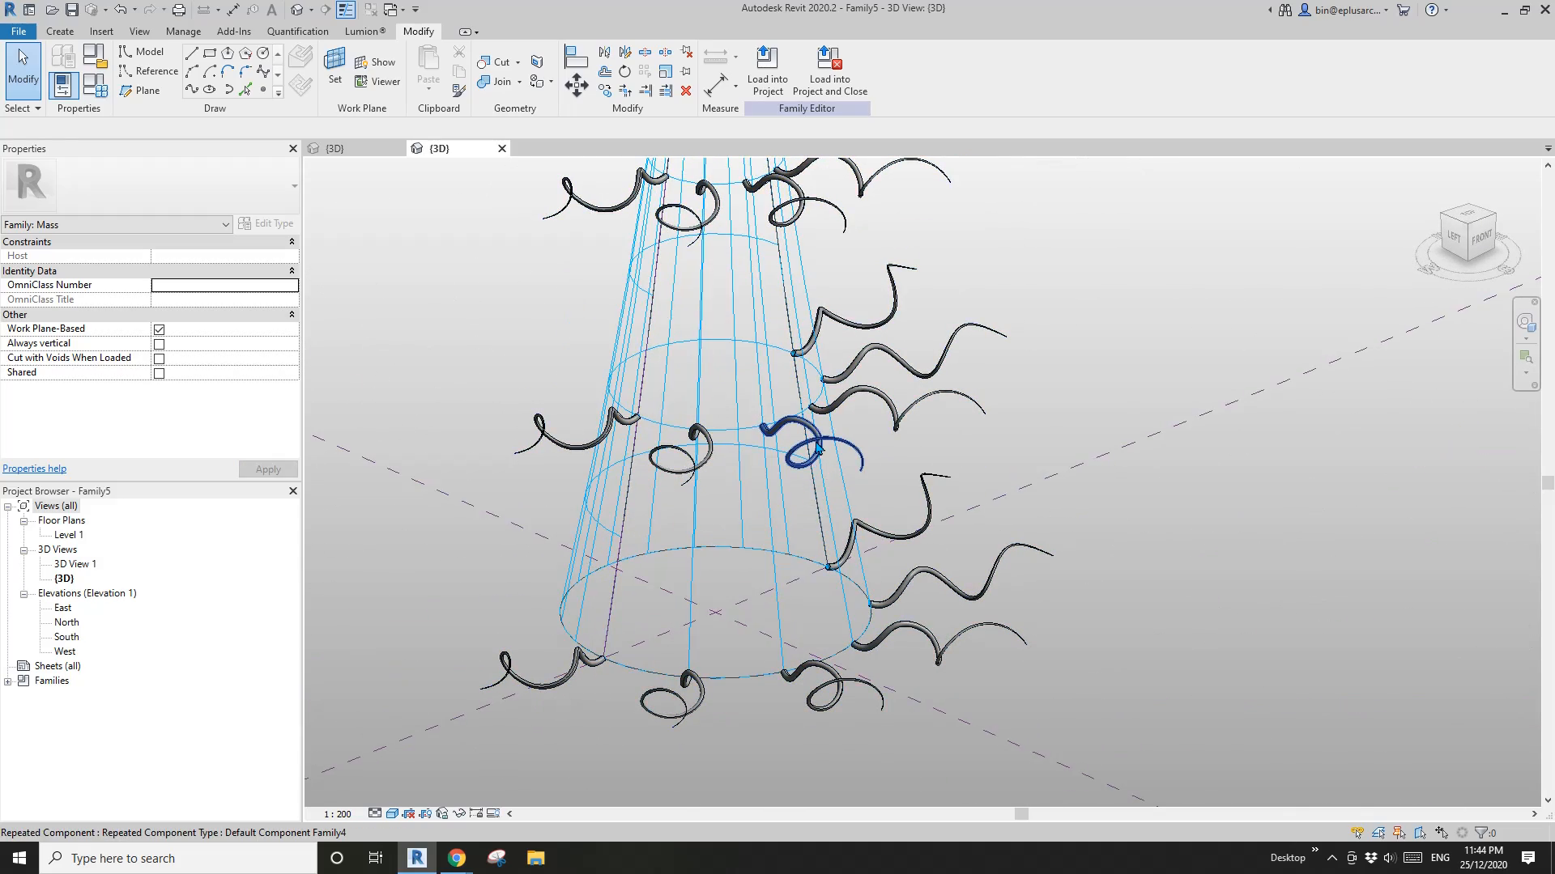
pyautogui.click(811, 449)
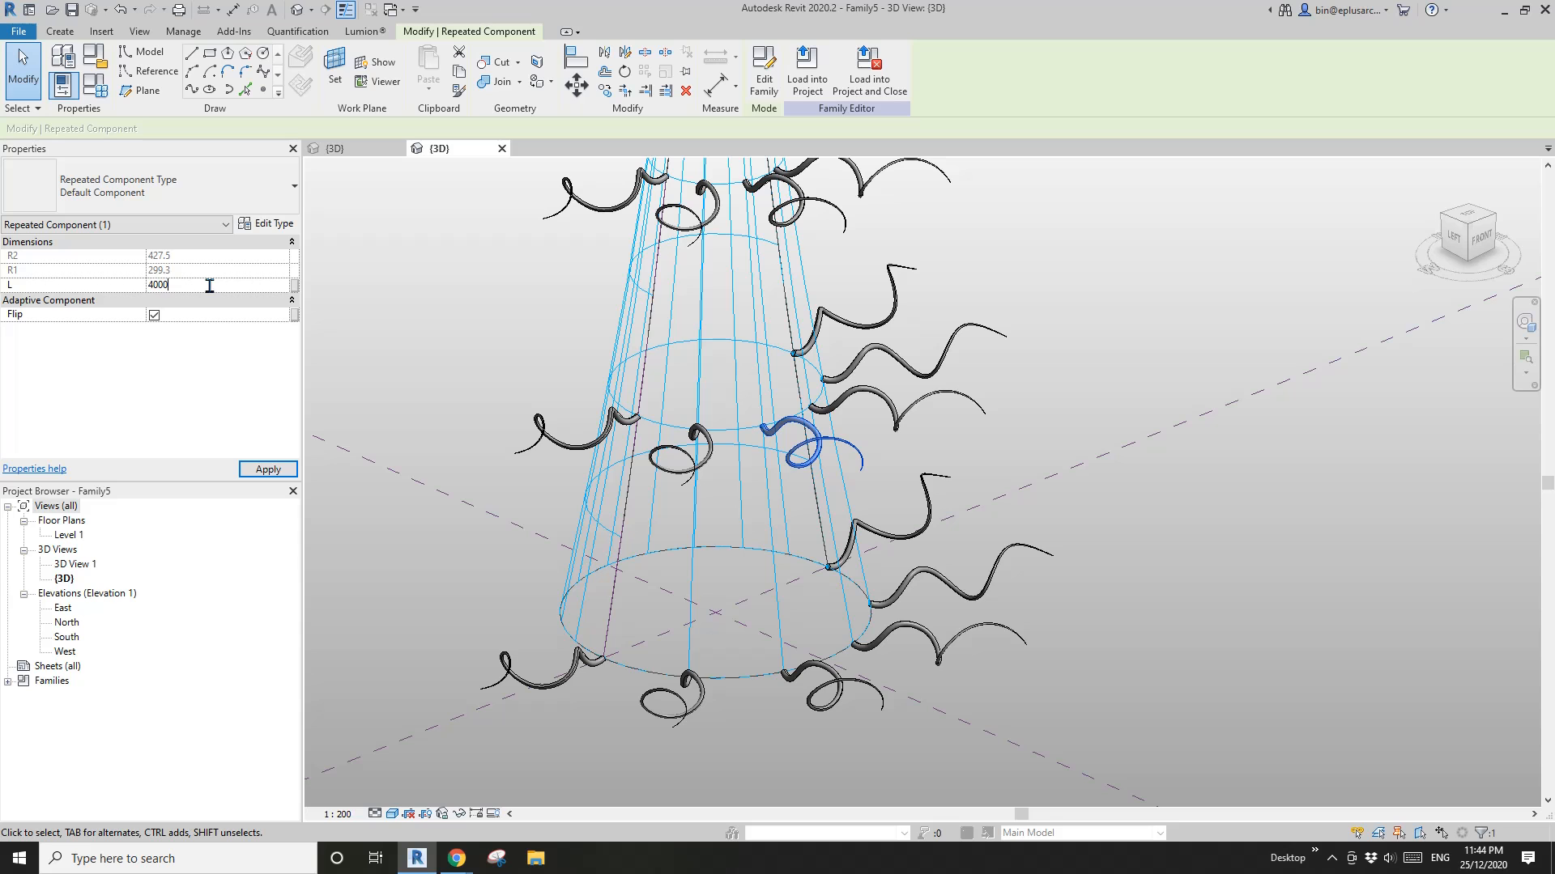
pyautogui.press('Return')
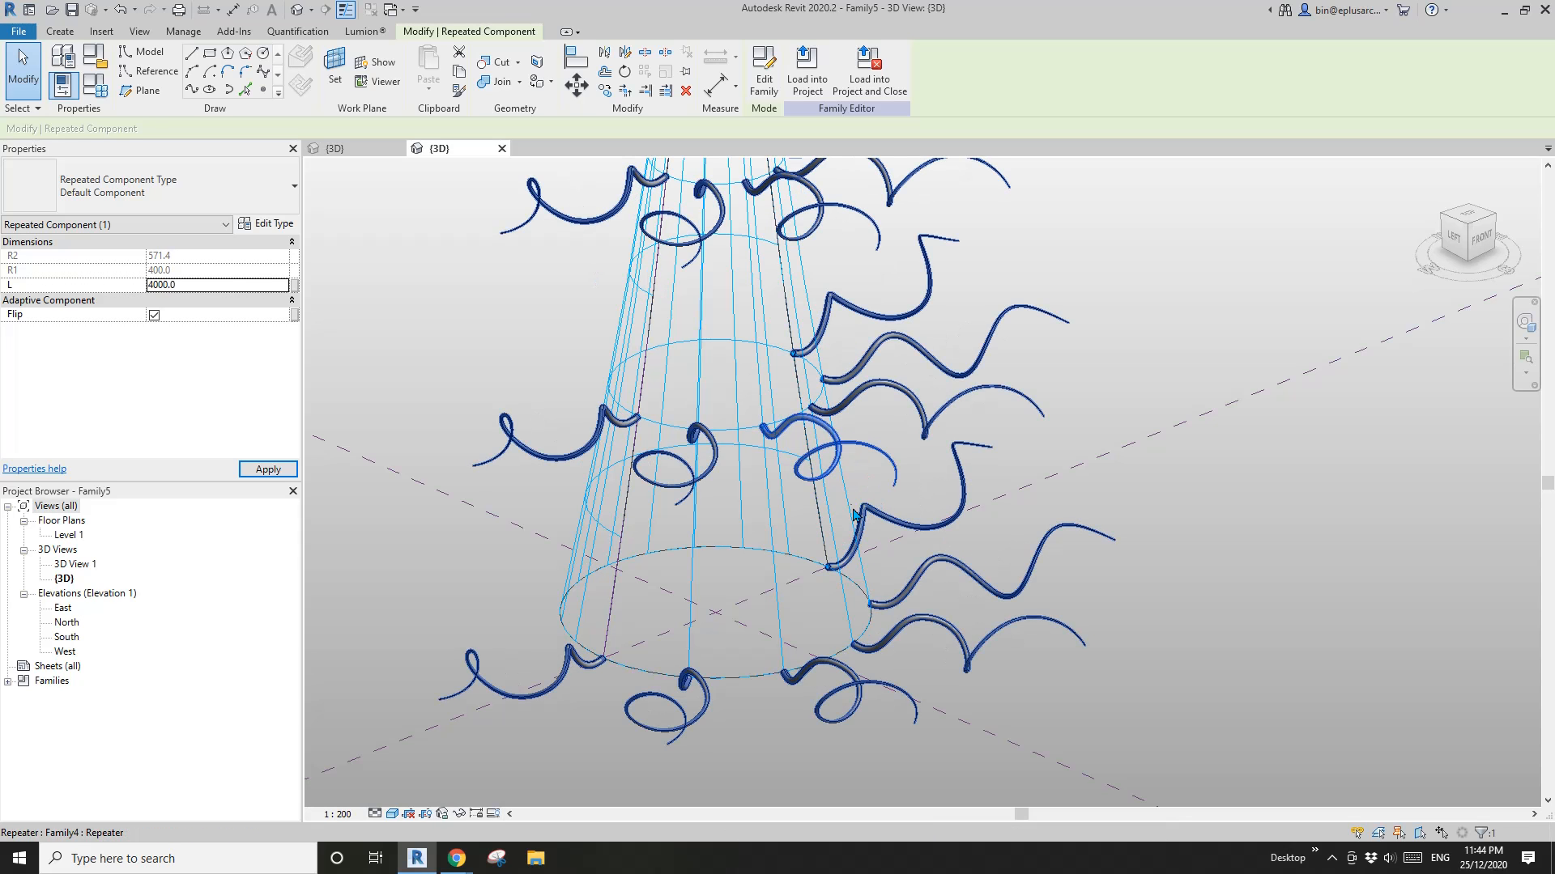
# Step: Remove the repeater so that the winding components on the cone become individual generic models
pyautogui.click(894, 392)
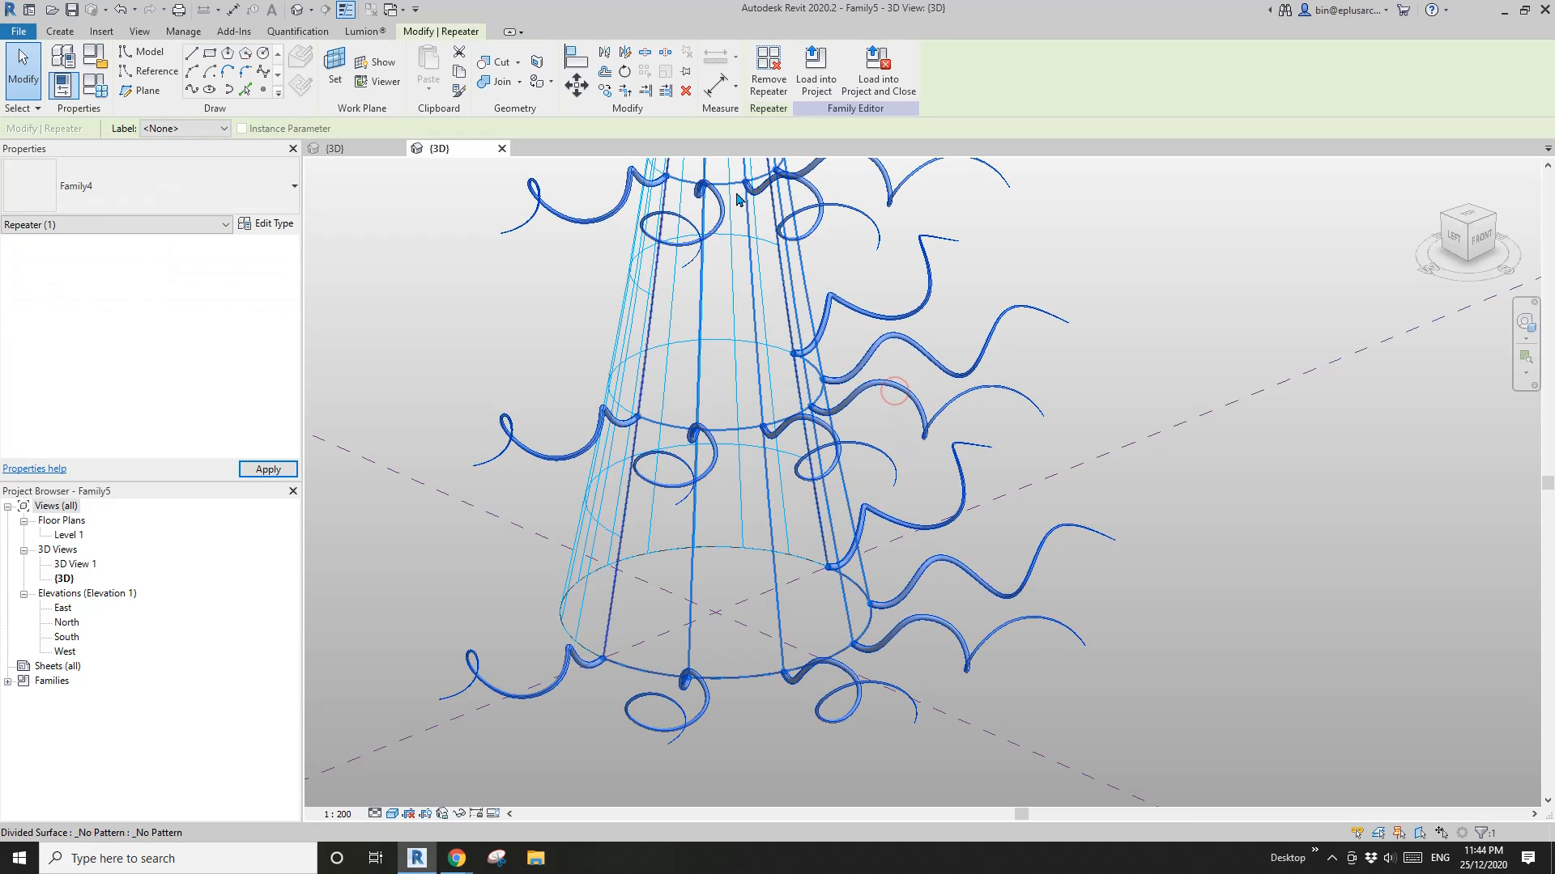
pyautogui.click(771, 83)
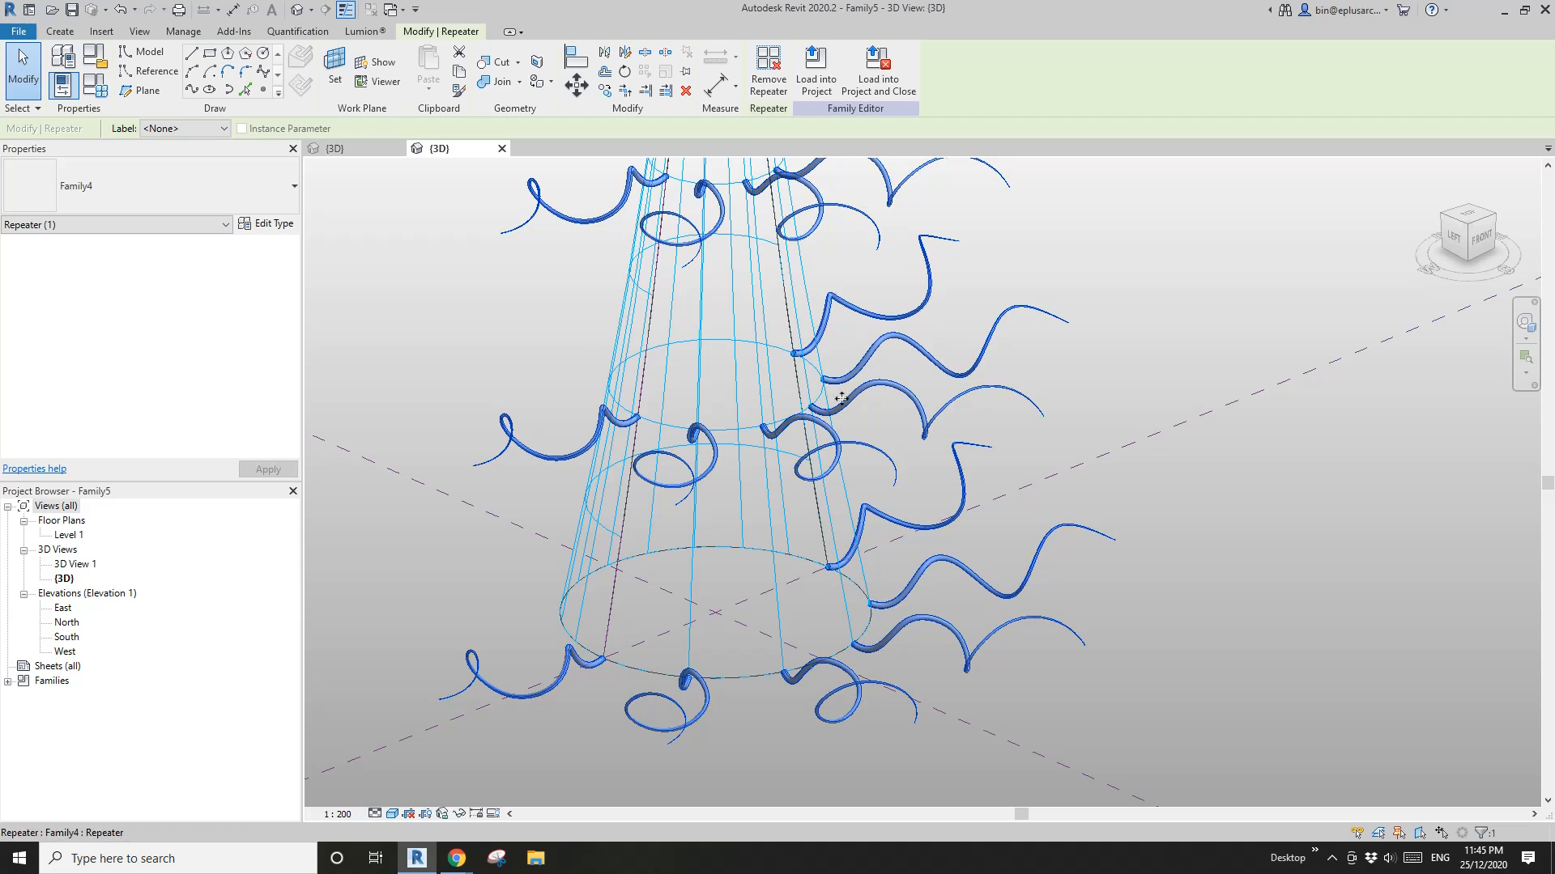
pyautogui.click(768, 73)
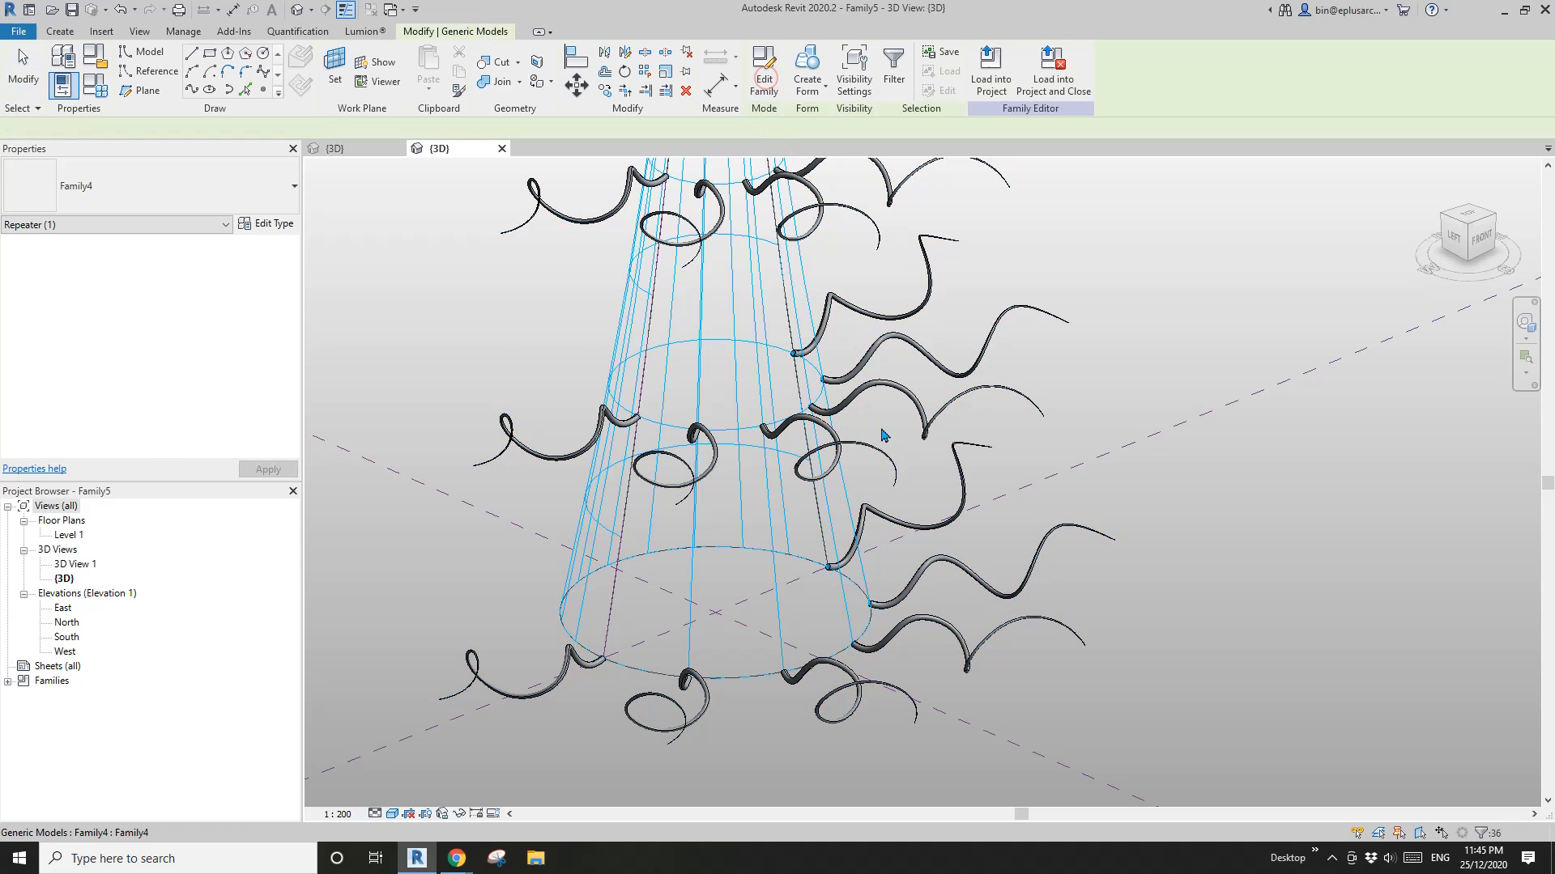
# Step: Set the length L of a single winding component on the second ring from the base to 5000
pyautogui.click(842, 460)
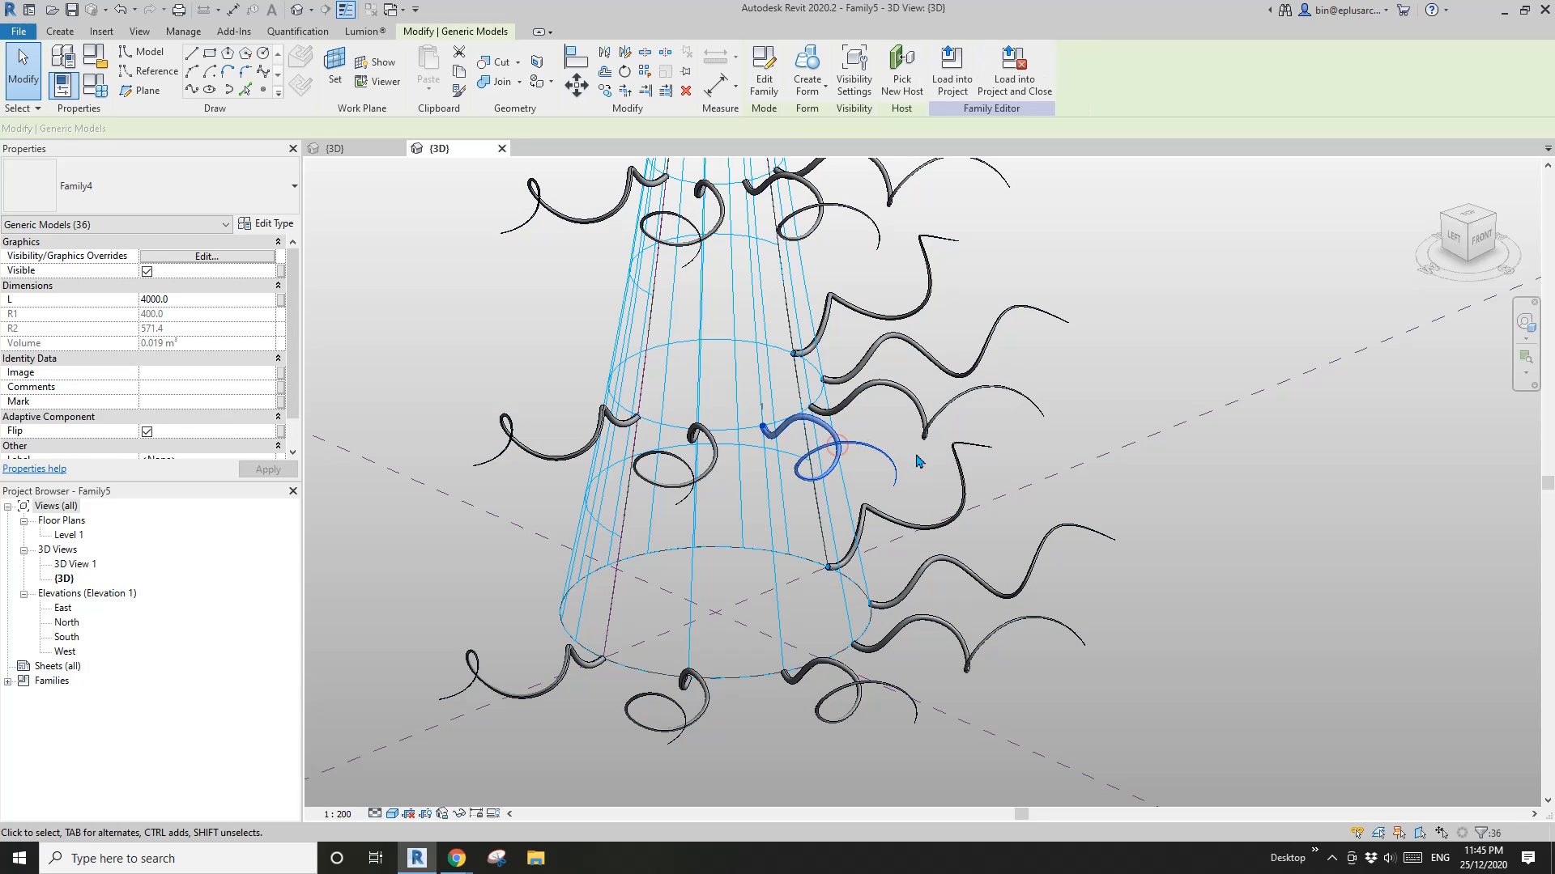
pyautogui.click(208, 306)
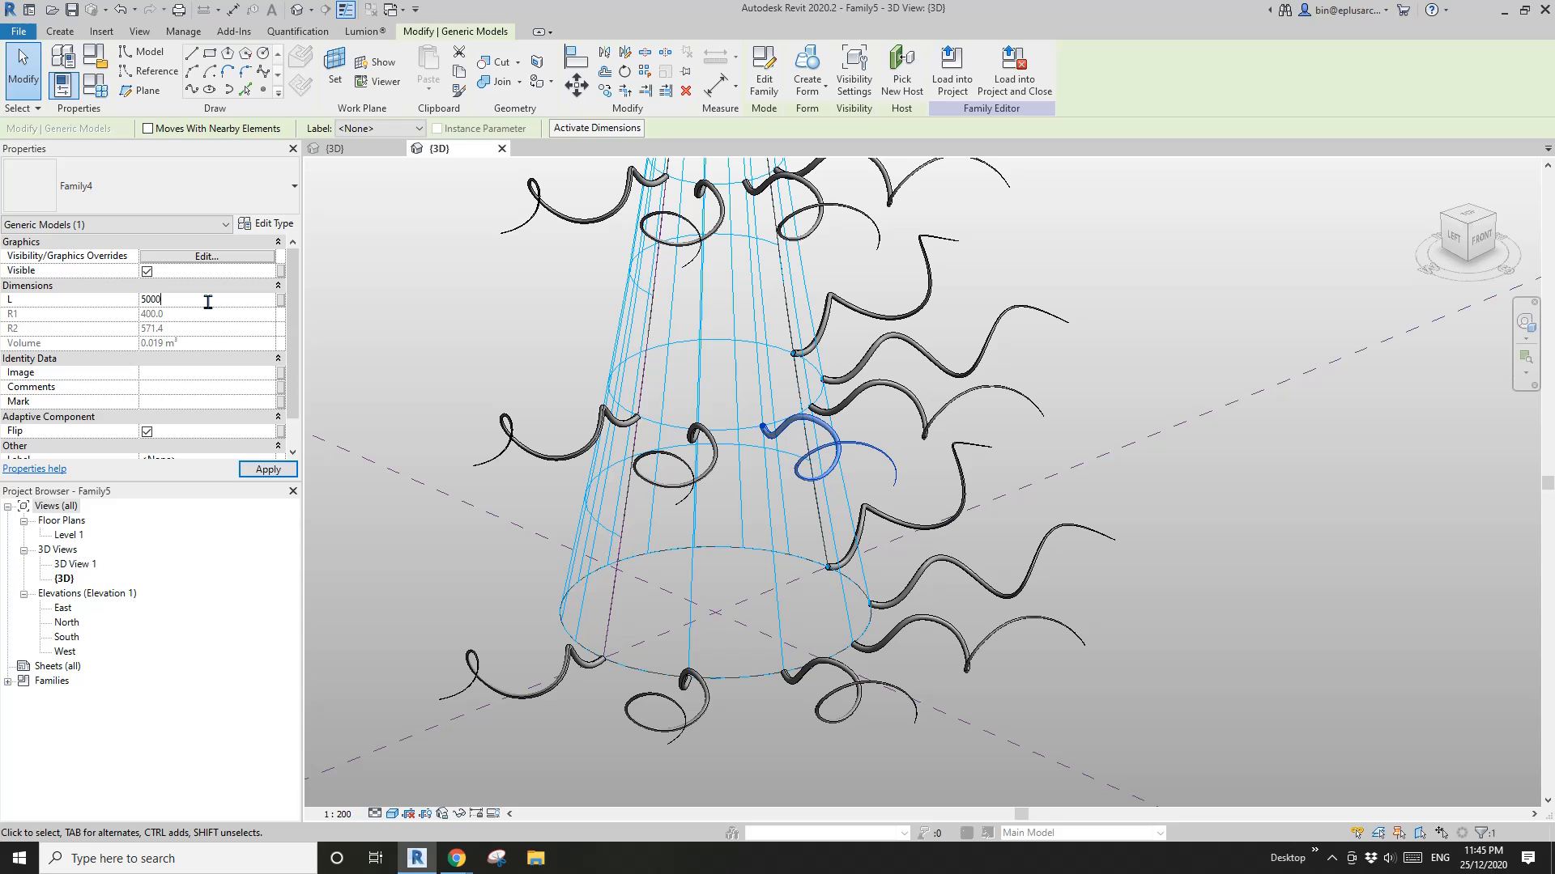
pyautogui.write('5000')
pyautogui.press('Return')
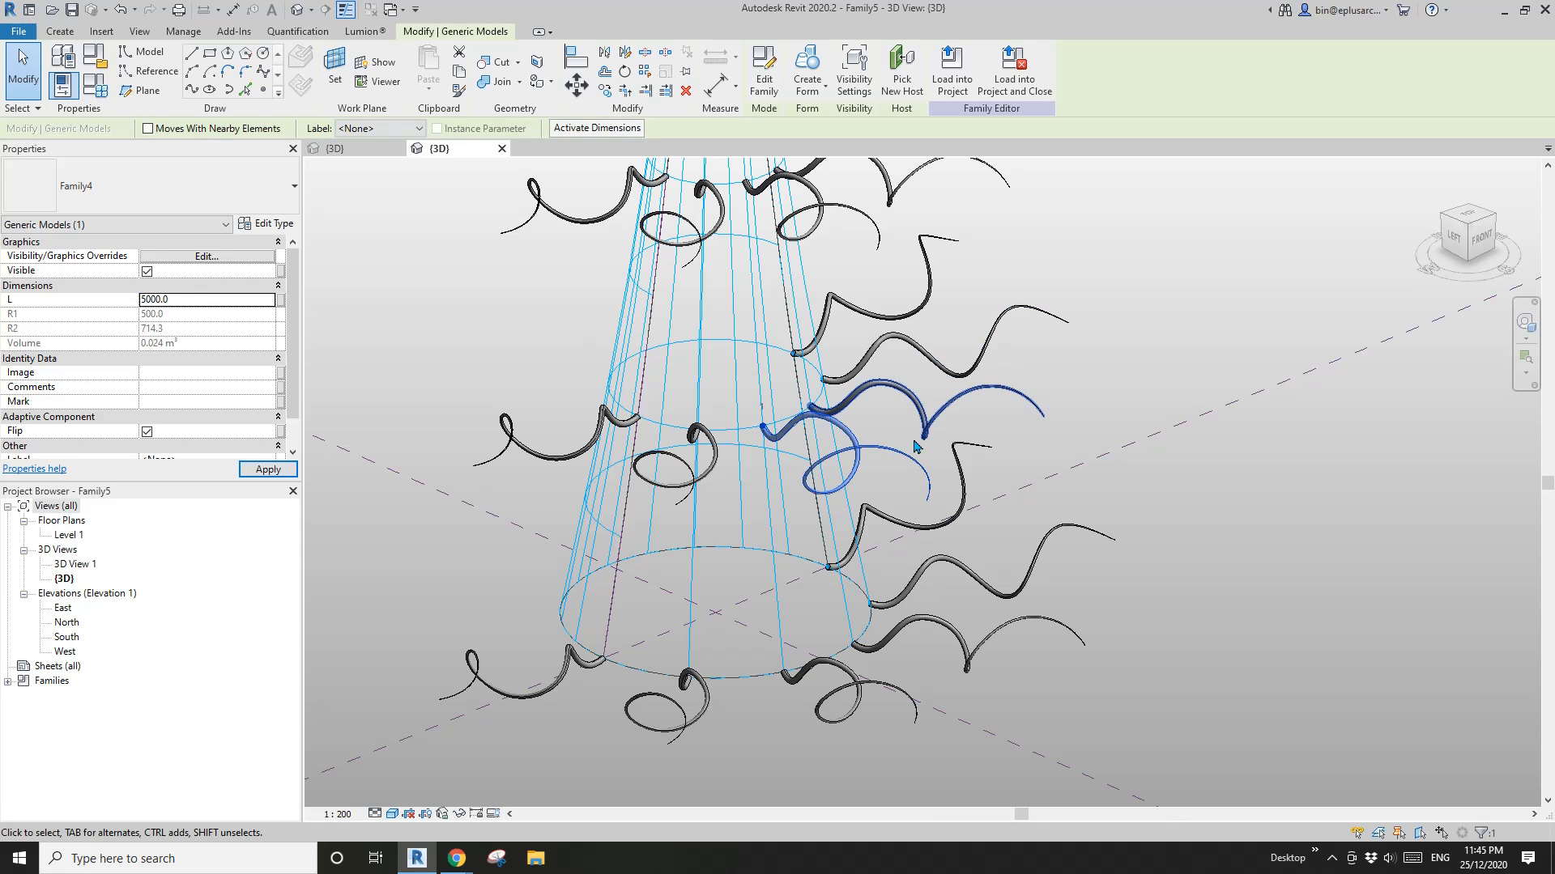
# Step: Open the selected winding component's family for editing
pyautogui.moveTo(901, 355); pyautogui.dragTo(894, 361, button='middle')
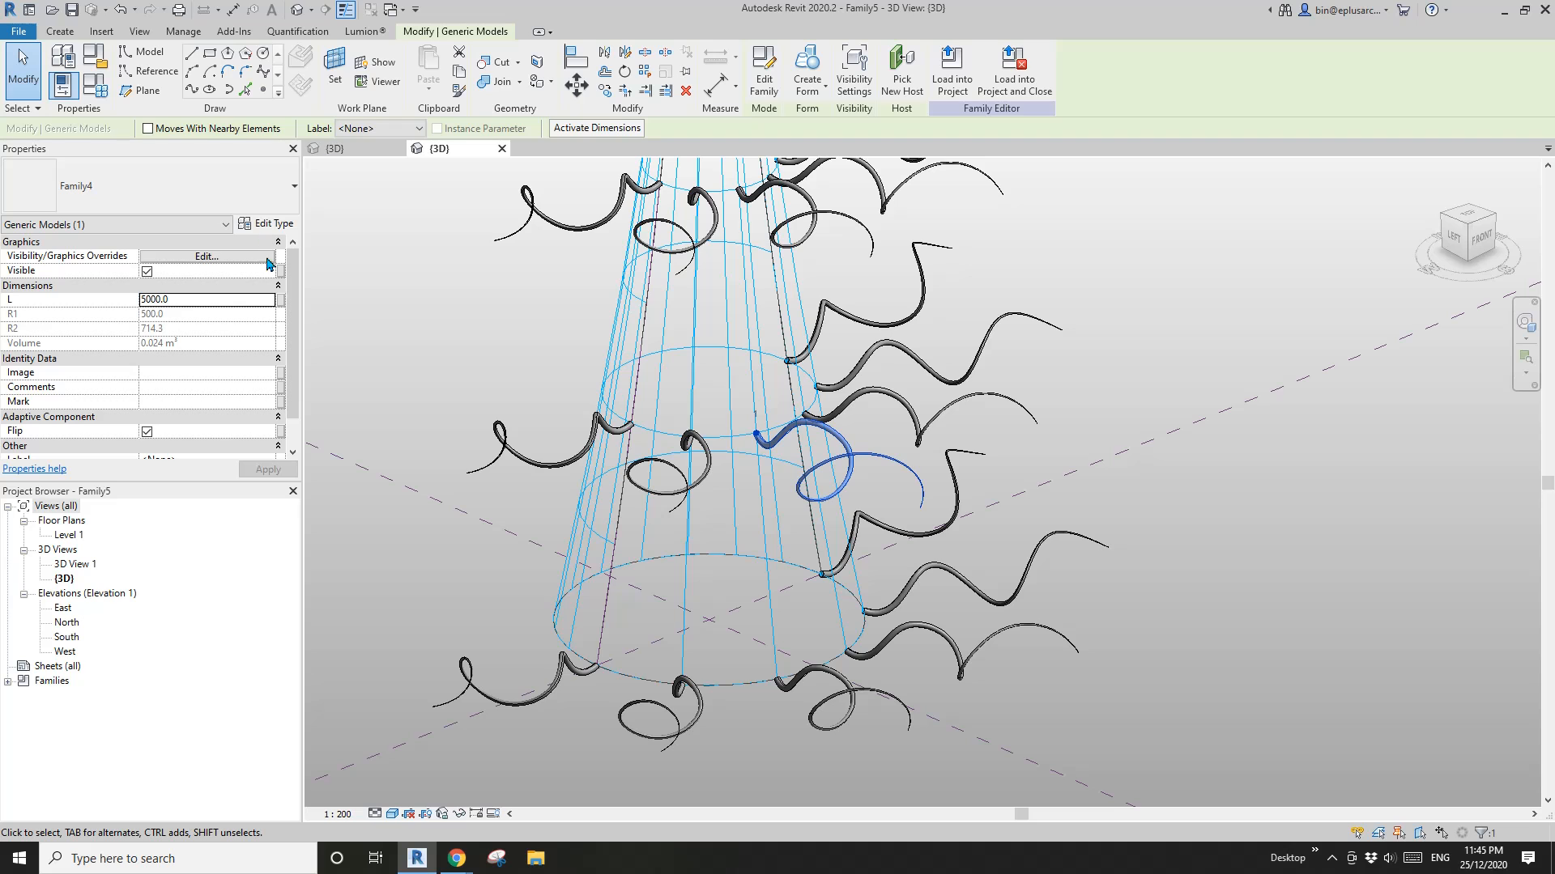
pyautogui.moveTo(775, 388); pyautogui.dragTo(776, 388, button='middle')
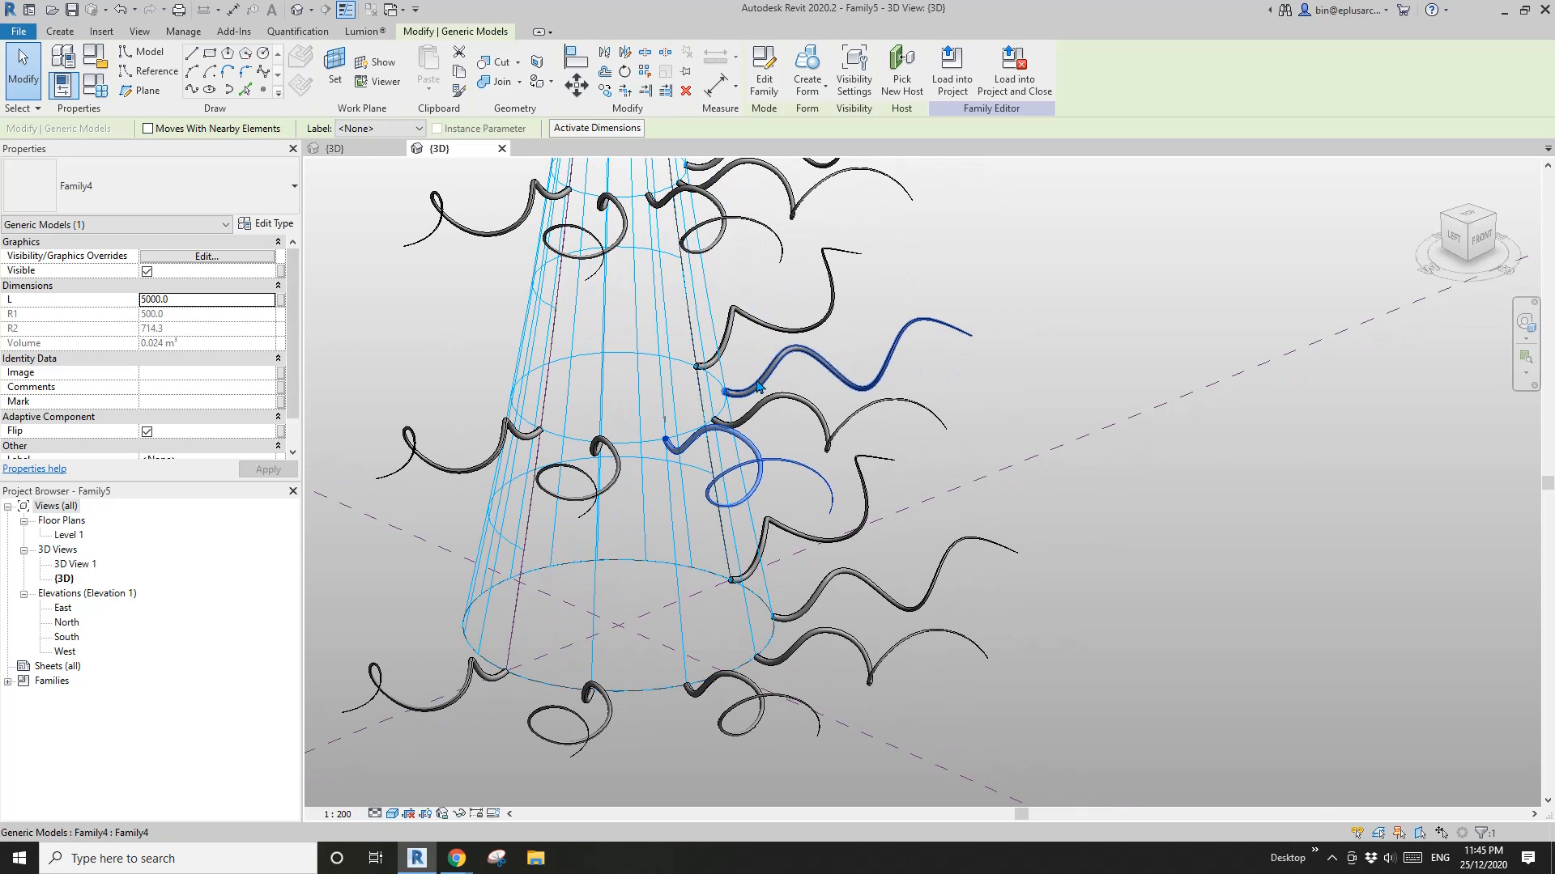
pyautogui.moveTo(787, 497); pyautogui.dragTo(776, 503, button='middle')
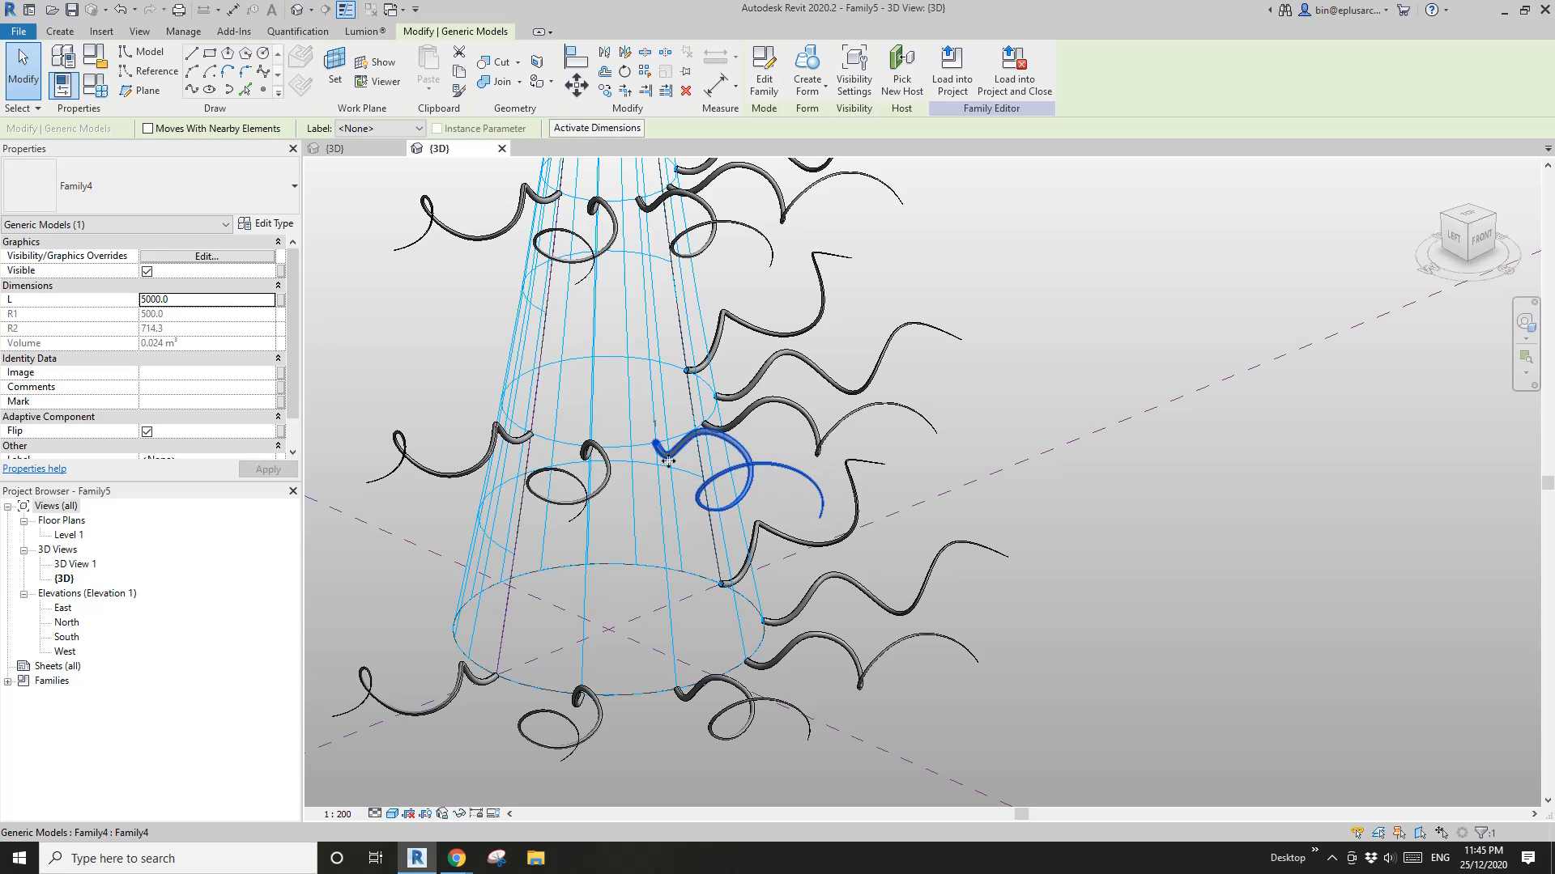
pyautogui.moveTo(763, 477); pyautogui.dragTo(789, 480, button='middle')
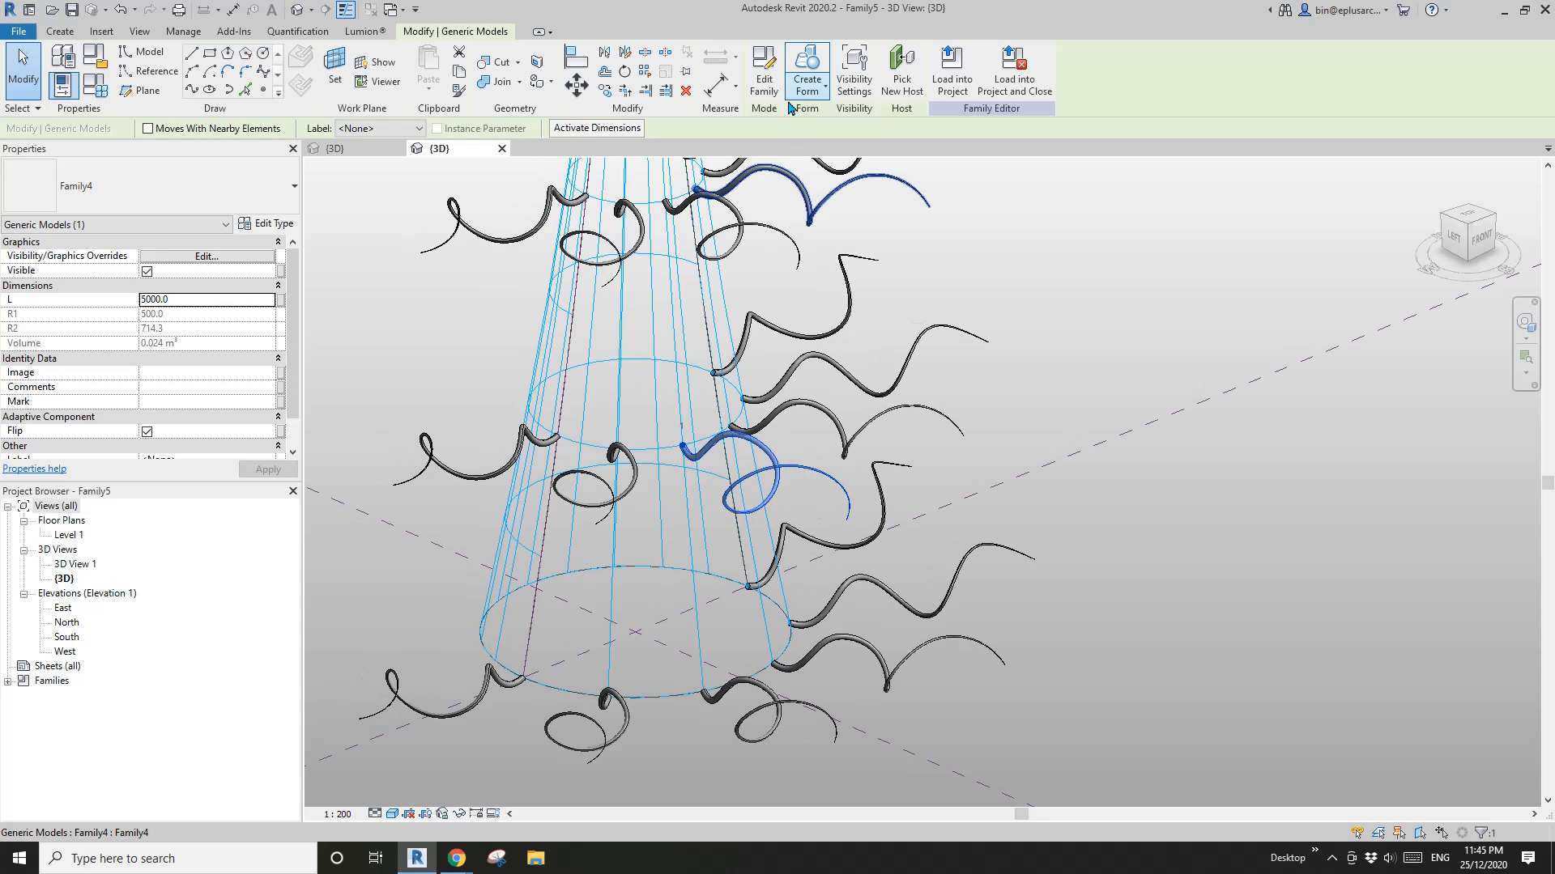
pyautogui.click(767, 73)
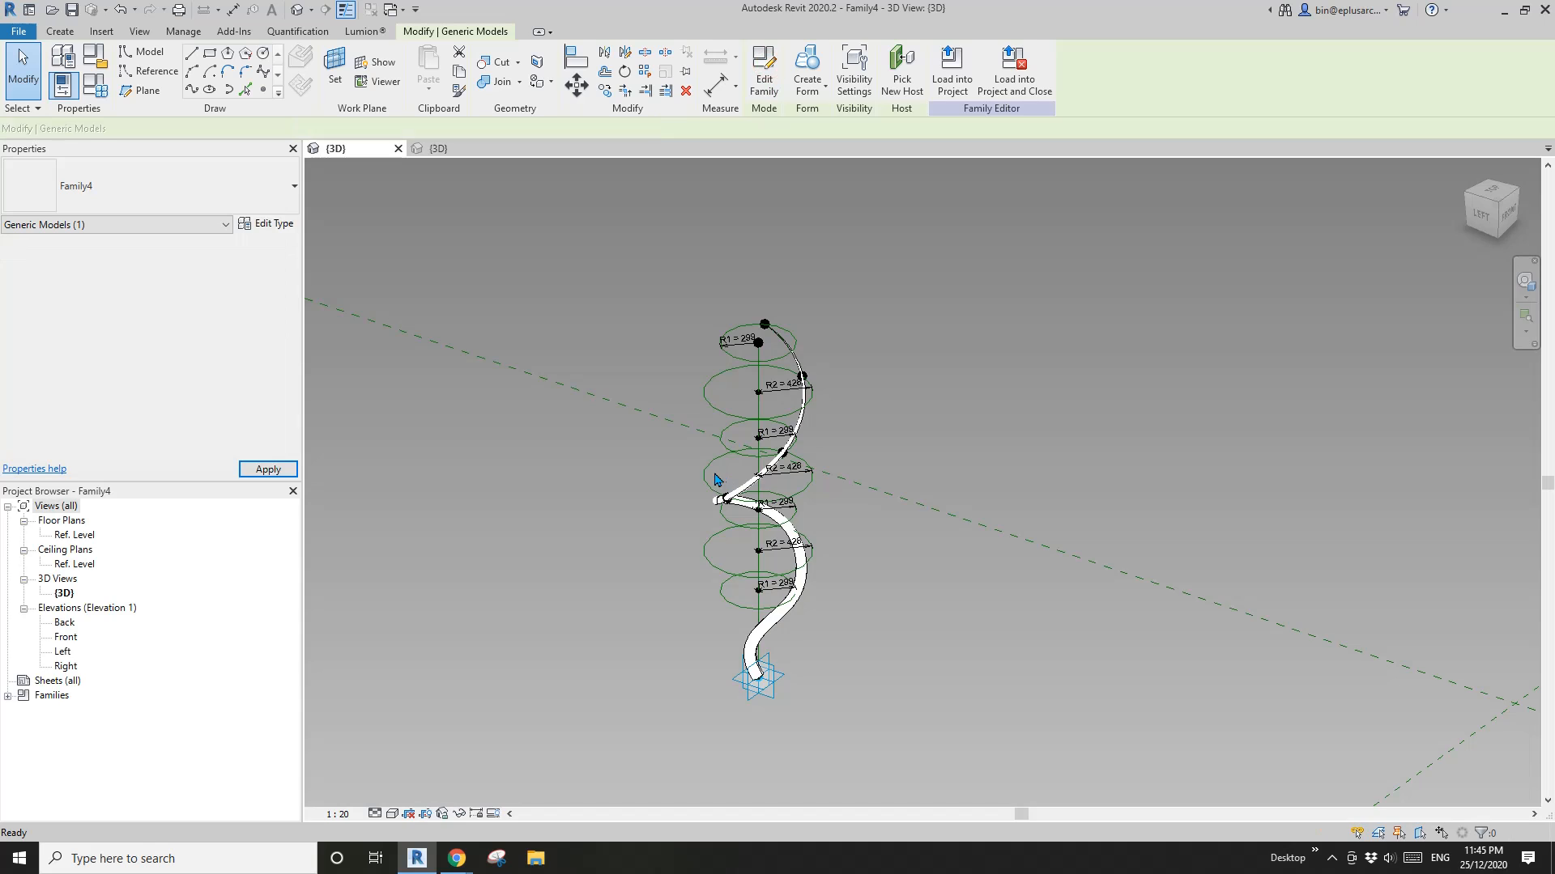
# Step: Temporarily hide the solid winding form in the family to expose its reference circles, points and curve
pyautogui.click(783, 612)
pyautogui.keyDown('shift'); pyautogui.moveTo(789, 617); pyautogui.dragTo(949, 624, button='middle'); pyautogui.keyUp('shift')
pyautogui.click(949, 624)
pyautogui.scroll(4, 746, 668)
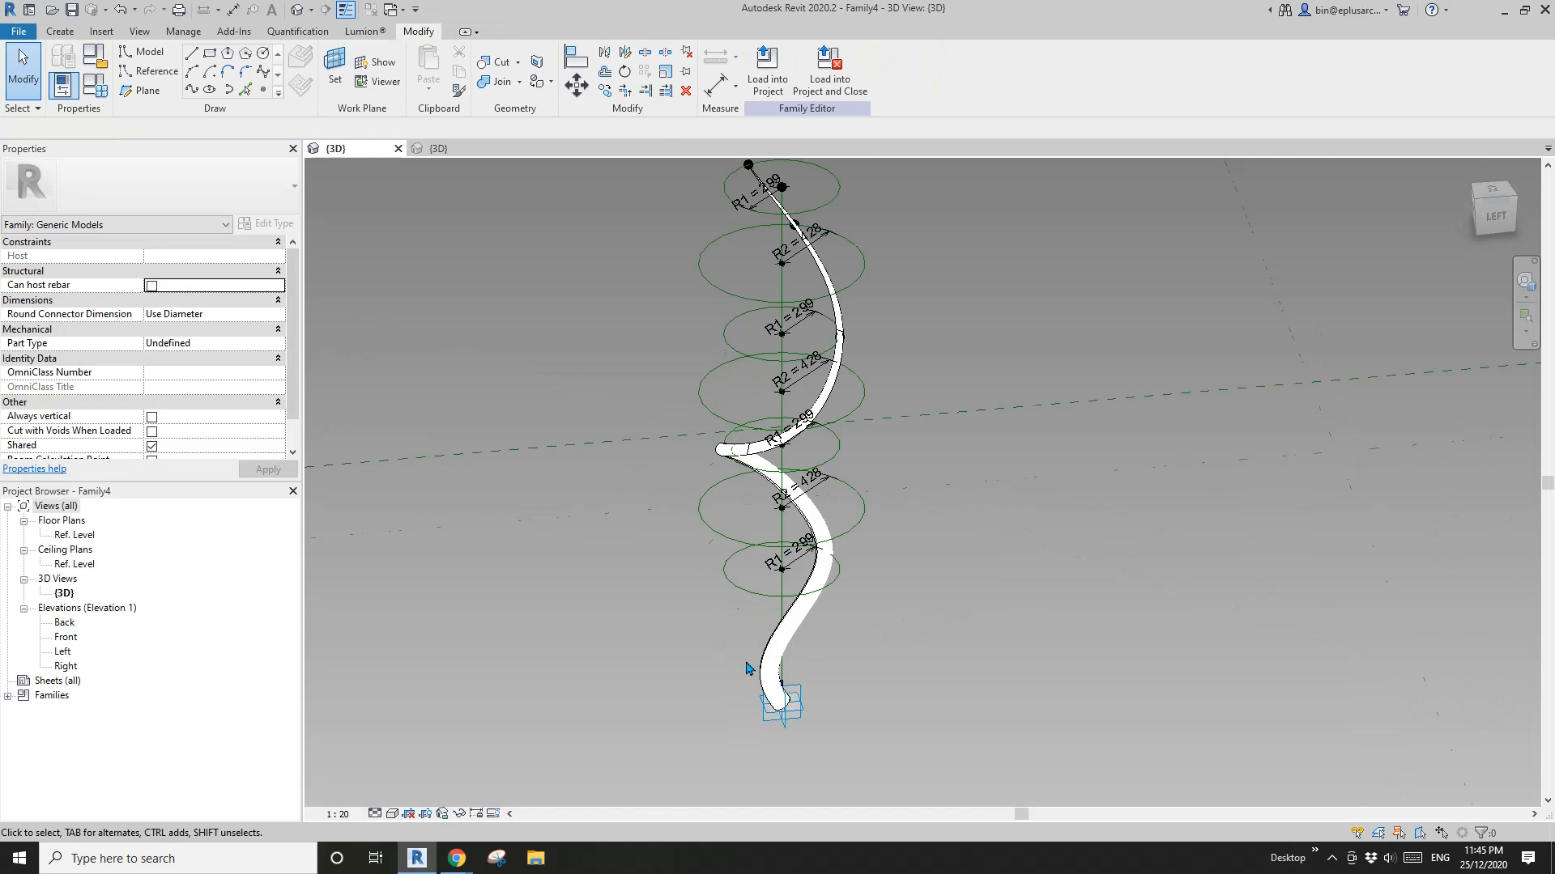
pyautogui.keyDown('shift'); pyautogui.moveTo(789, 698); pyautogui.dragTo(735, 651, button='middle'); pyautogui.keyUp('shift')
pyautogui.click(849, 623)
pyautogui.moveTo(849, 622); pyautogui.dragTo(691, 544, button='middle')
pyautogui.press('h')
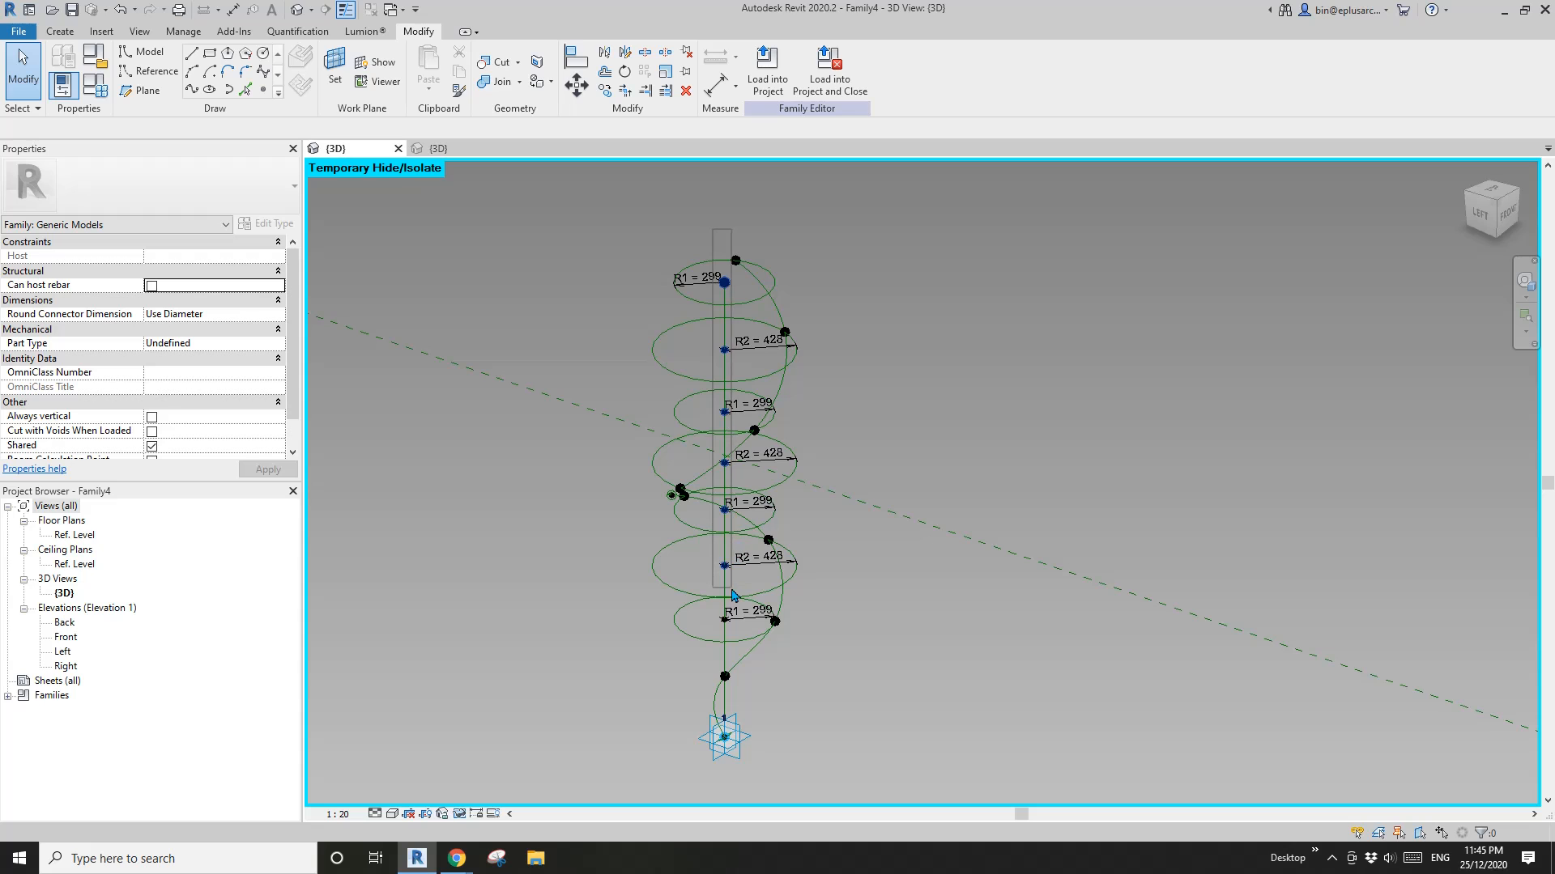
# Step: Associate the rotation angle of the eight circle-center reference points along the vertical line with a new instance parameter named A
pyautogui.scroll(3, 694, 312)
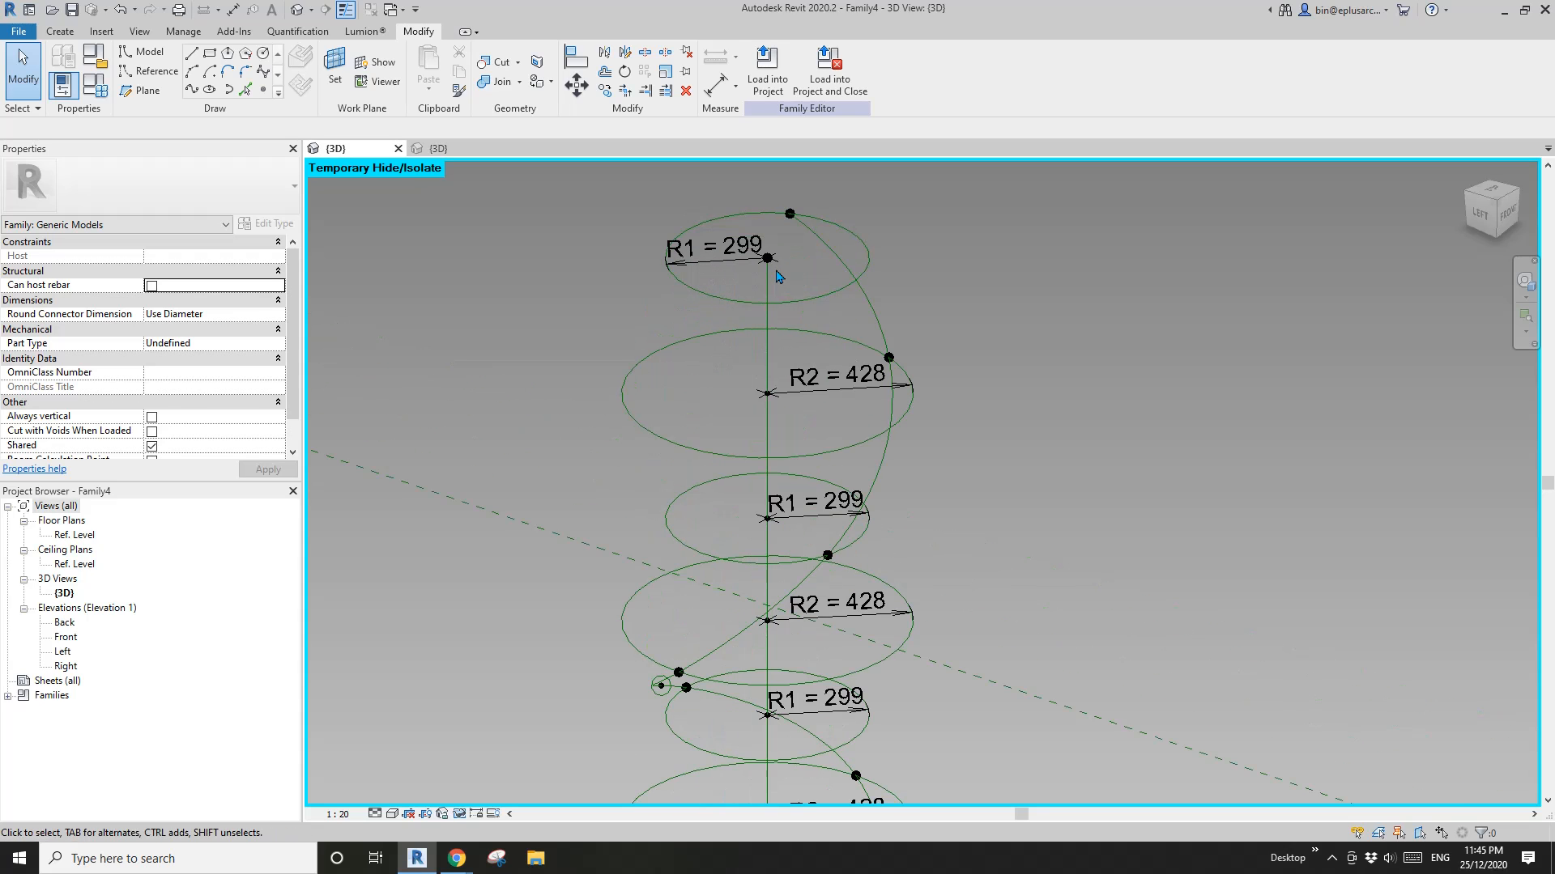
pyautogui.click(767, 260)
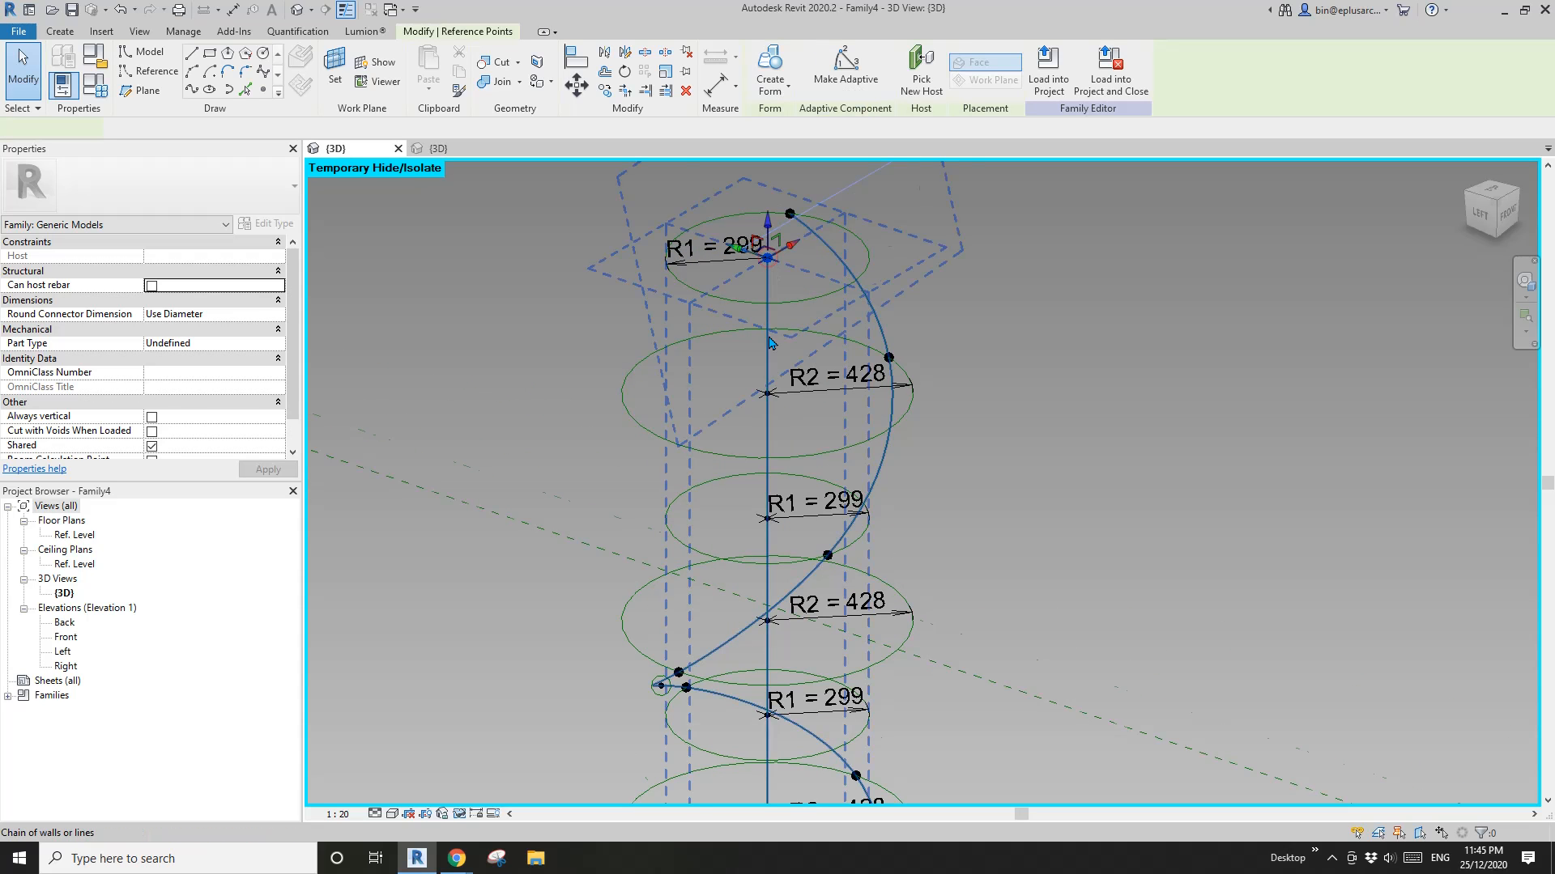
pyautogui.scroll(-2, 723, 280)
pyautogui.moveTo(713, 267); pyautogui.dragTo(742, 665)
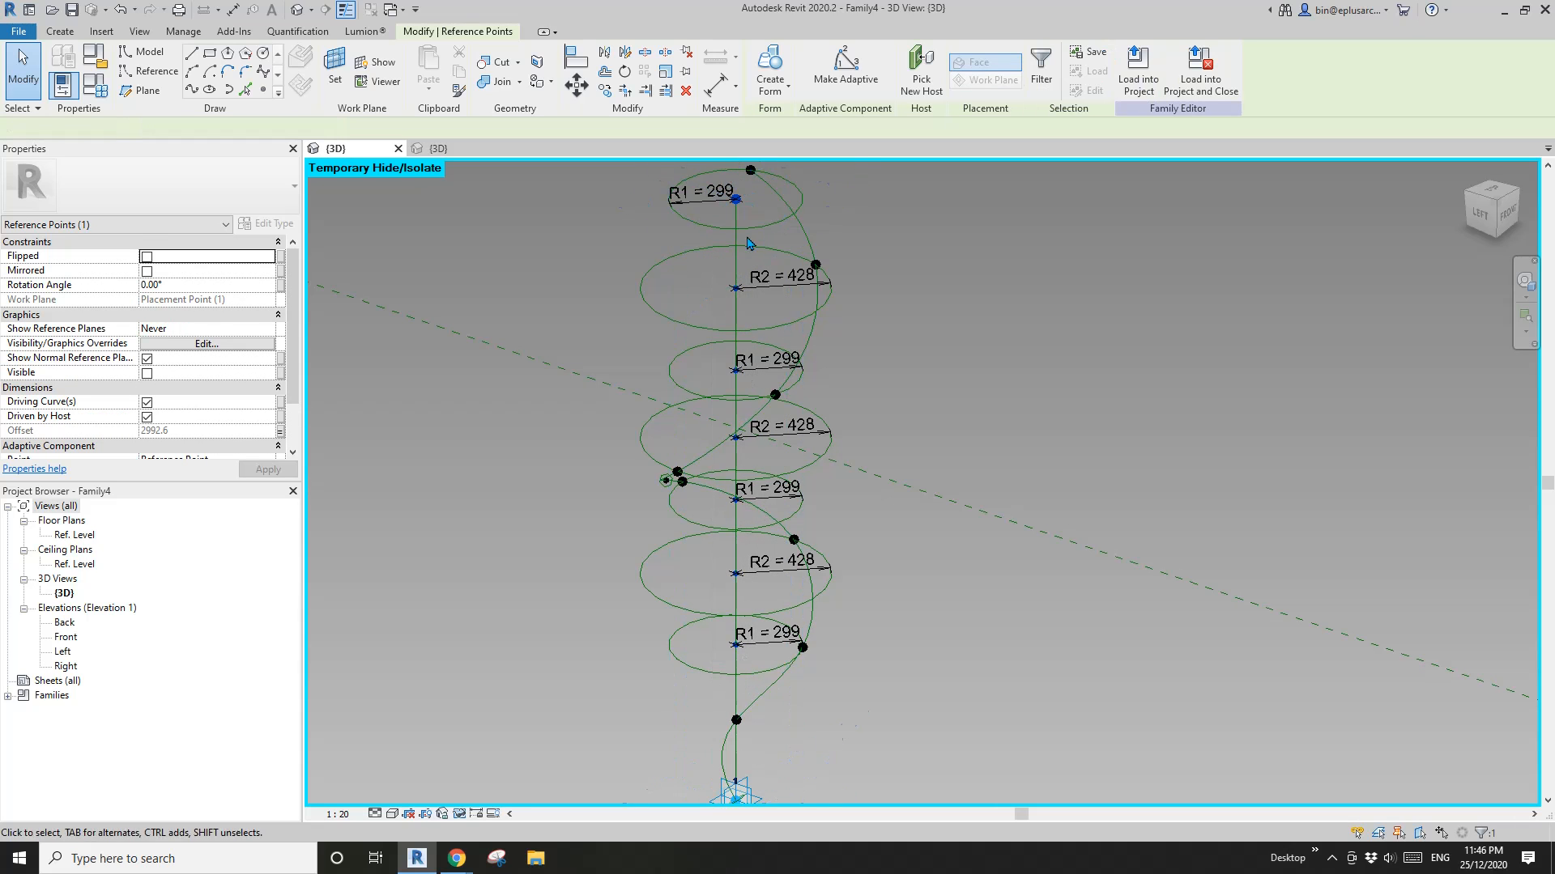
pyautogui.scroll(5, 733, 616)
pyautogui.scroll(5, 732, 611)
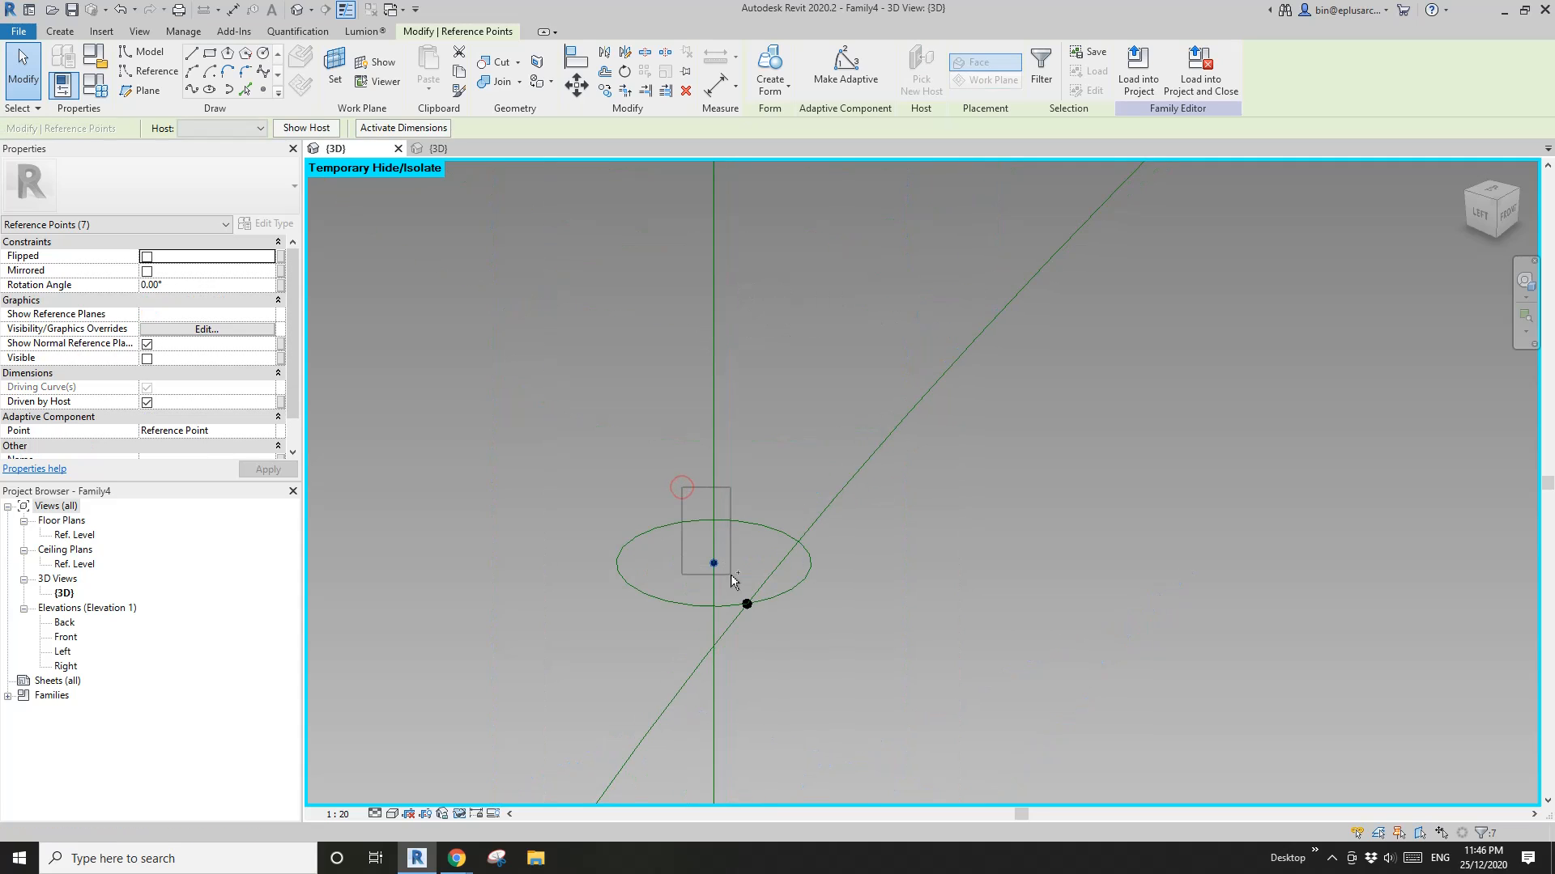
pyautogui.keyDown('ctrl'); pyautogui.click(731, 580); pyautogui.keyUp('ctrl')
pyautogui.scroll(-8, 731, 583)
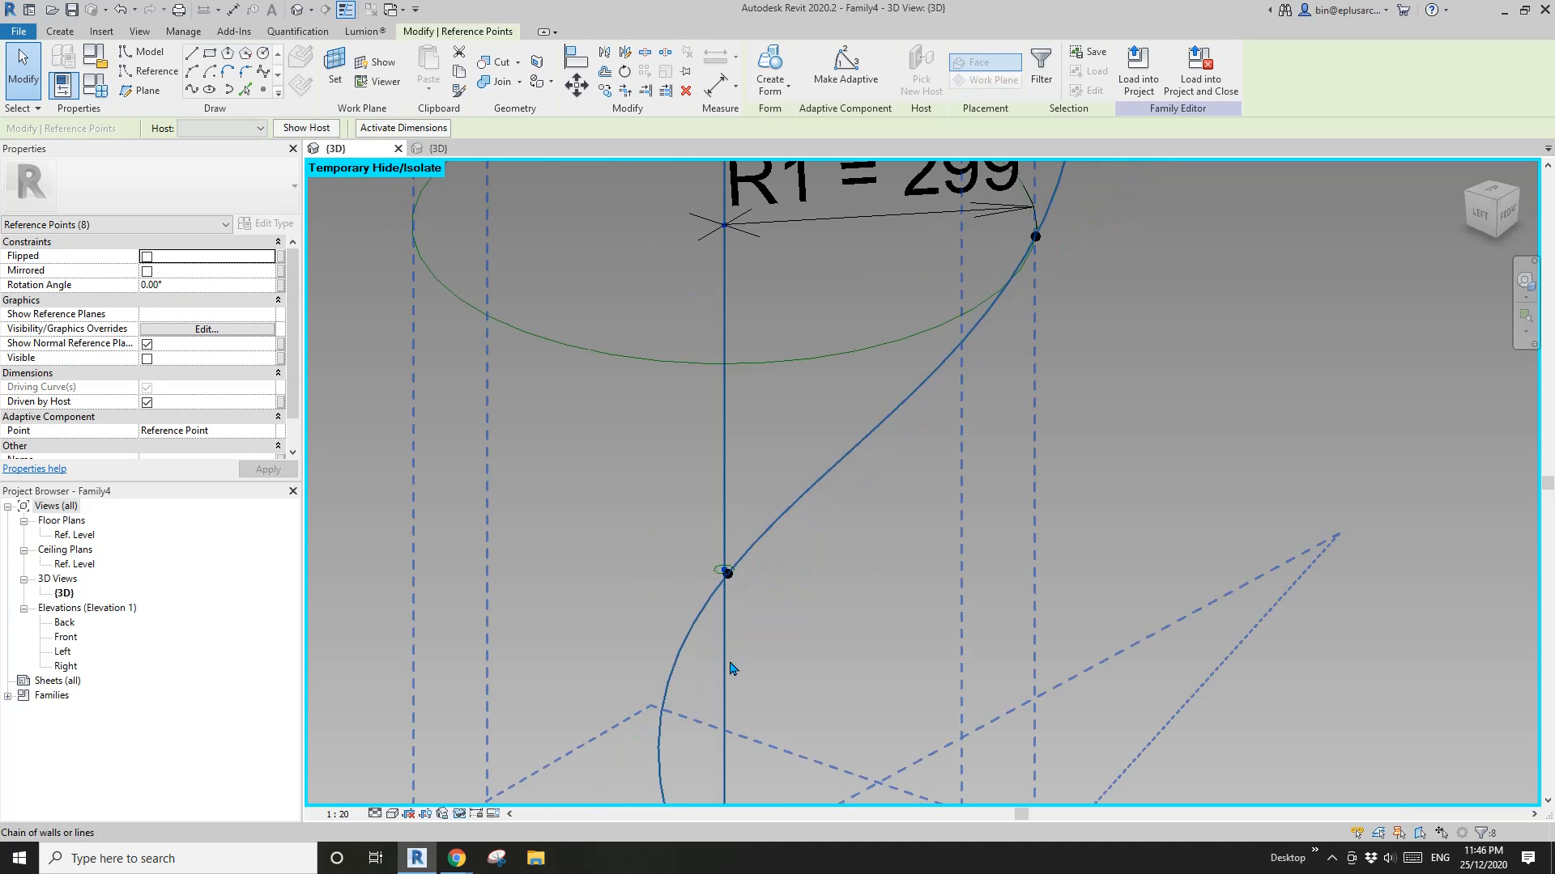
pyautogui.scroll(-3, 733, 669)
pyautogui.moveTo(750, 679); pyautogui.dragTo(729, 421, button='middle')
pyautogui.scroll(4, 709, 598)
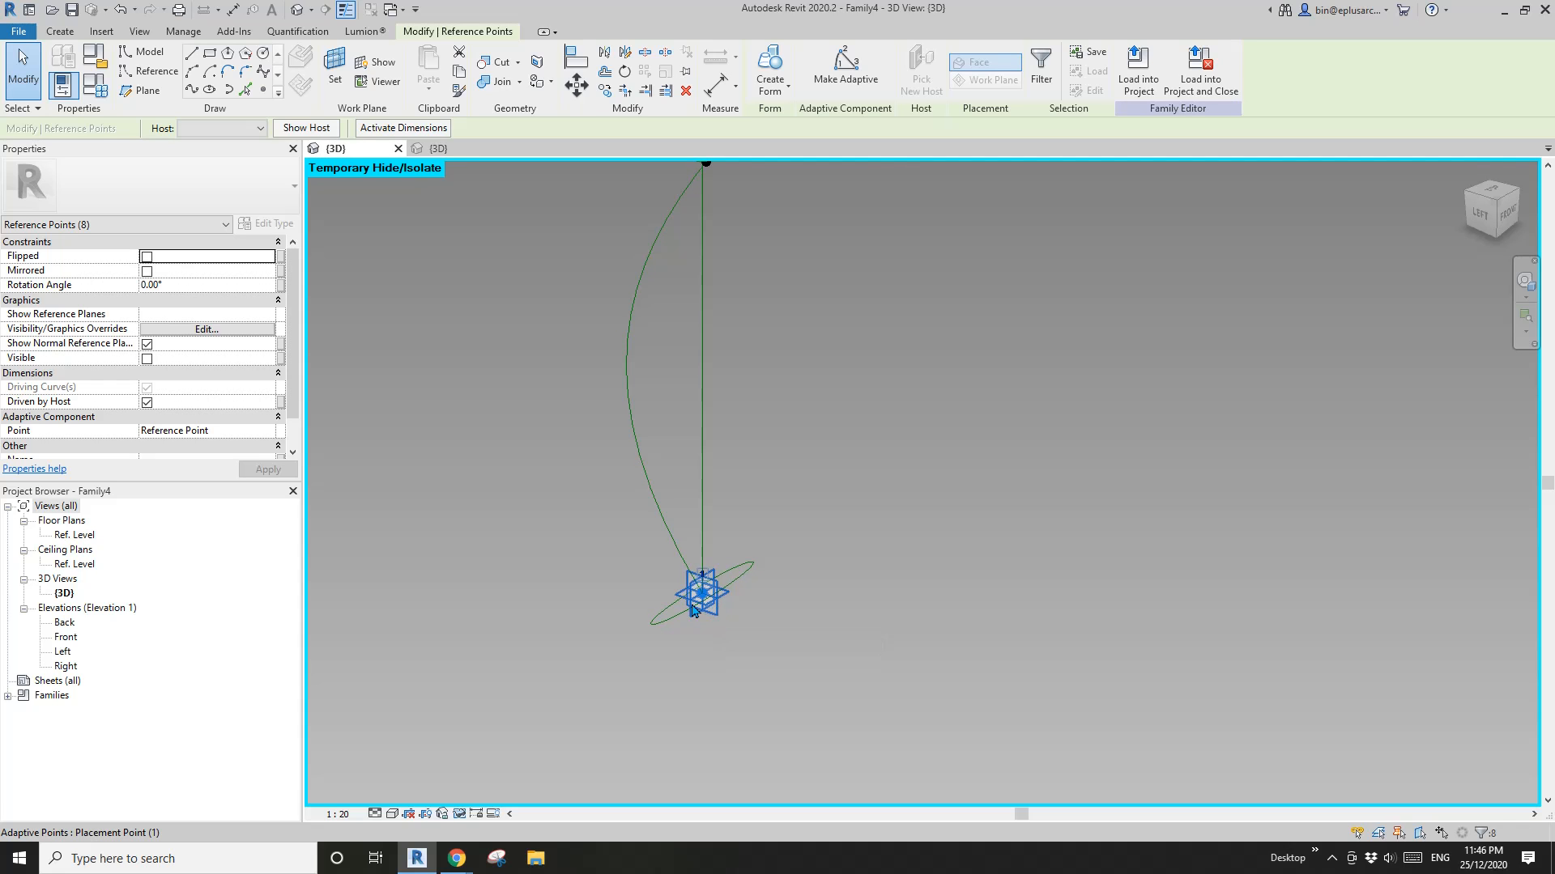
pyautogui.scroll(-4, 718, 609)
pyautogui.moveTo(771, 519); pyautogui.dragTo(767, 625, button='middle')
pyautogui.scroll(-2, 761, 583)
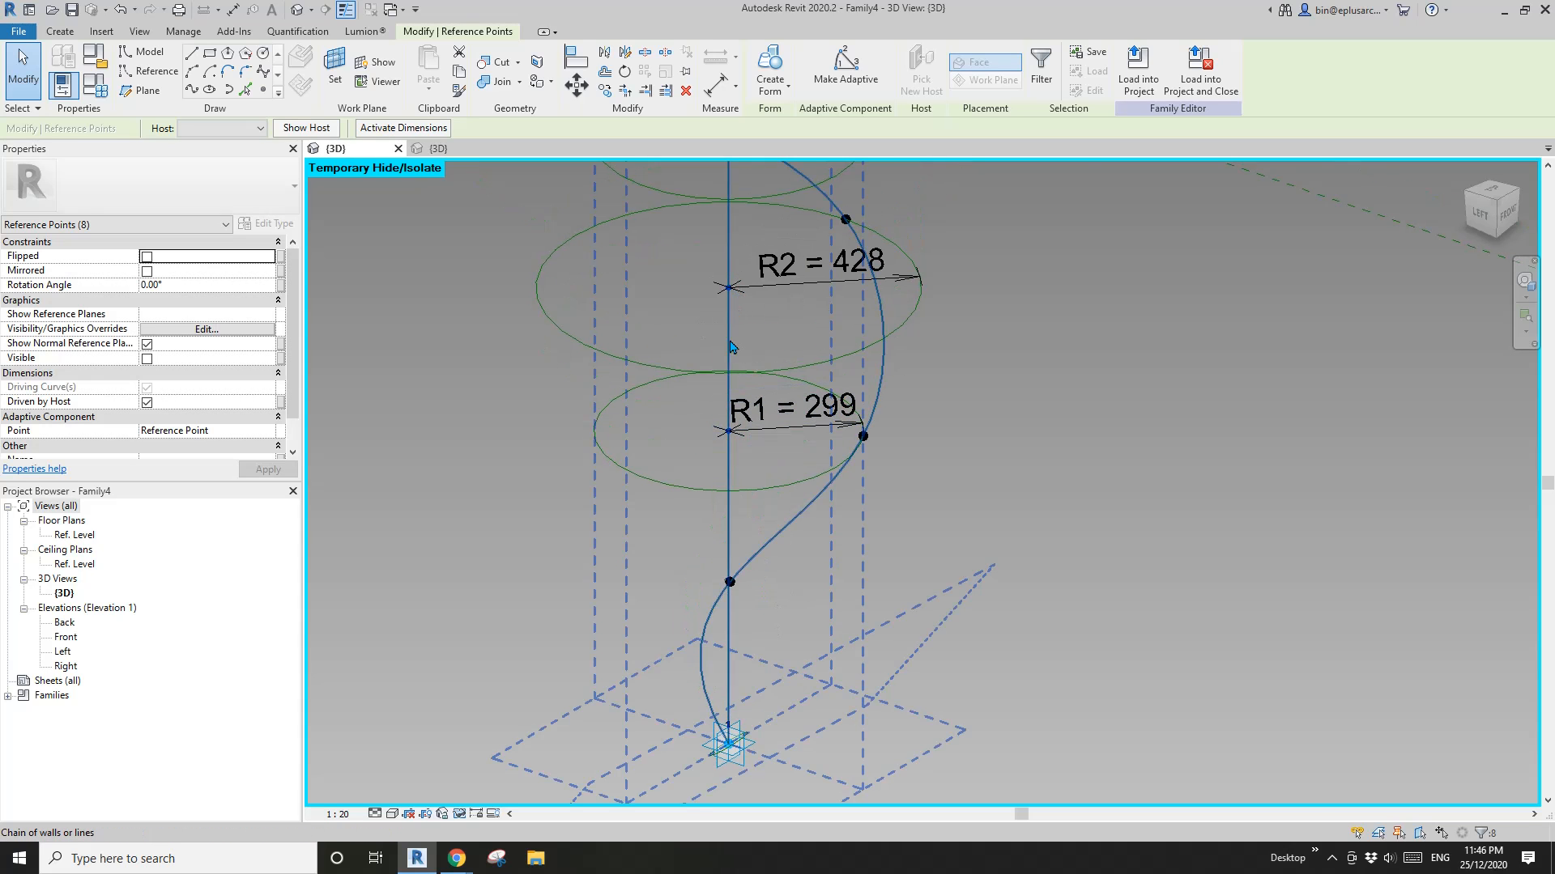
pyautogui.scroll(-3, 732, 346)
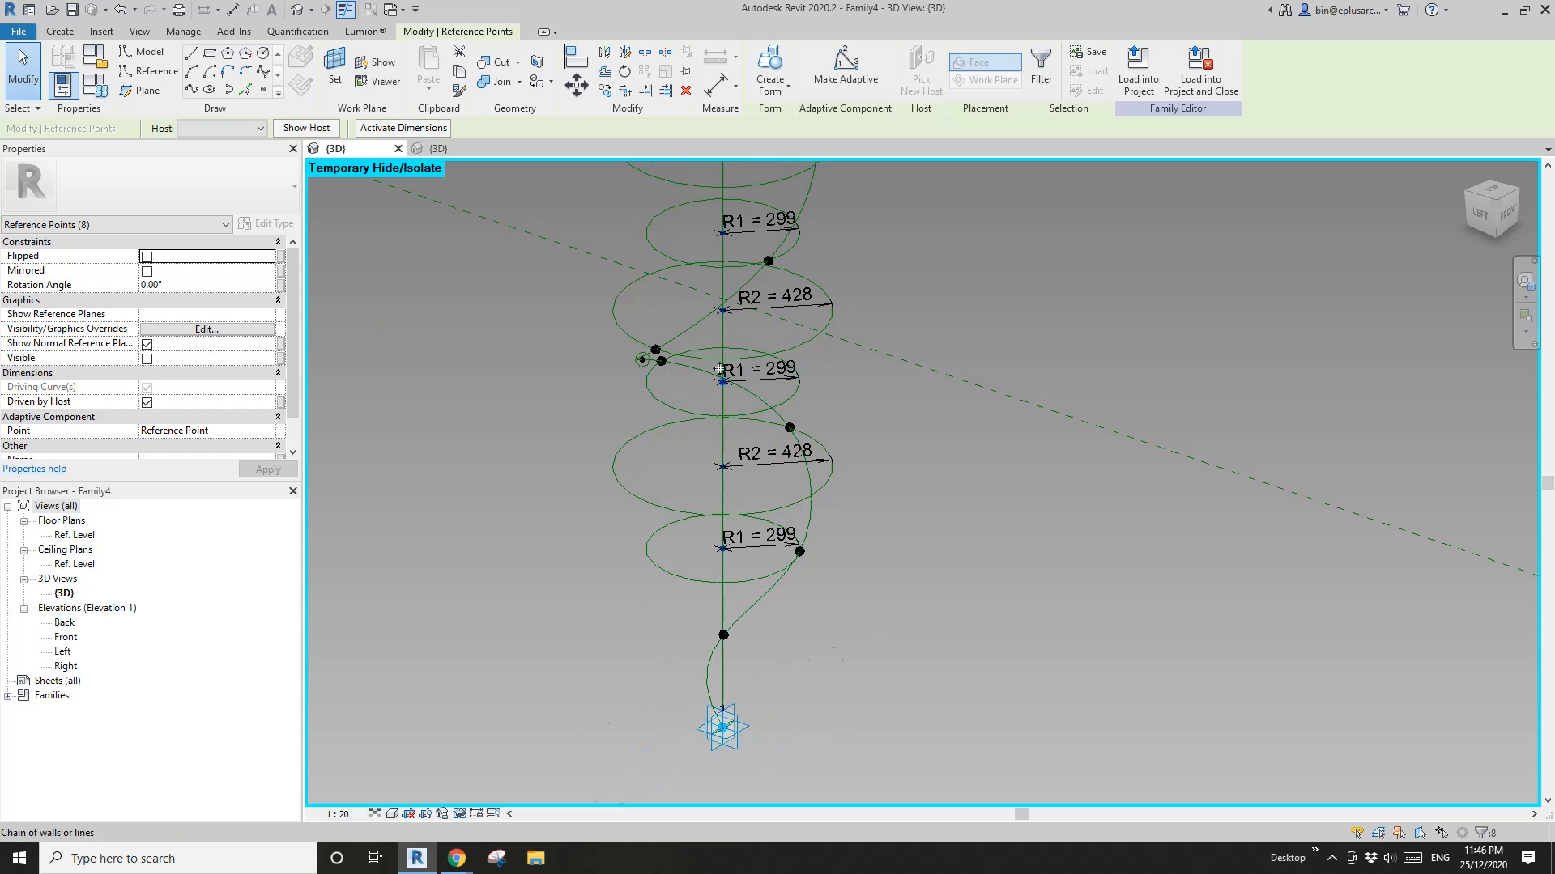
pyautogui.click(282, 285)
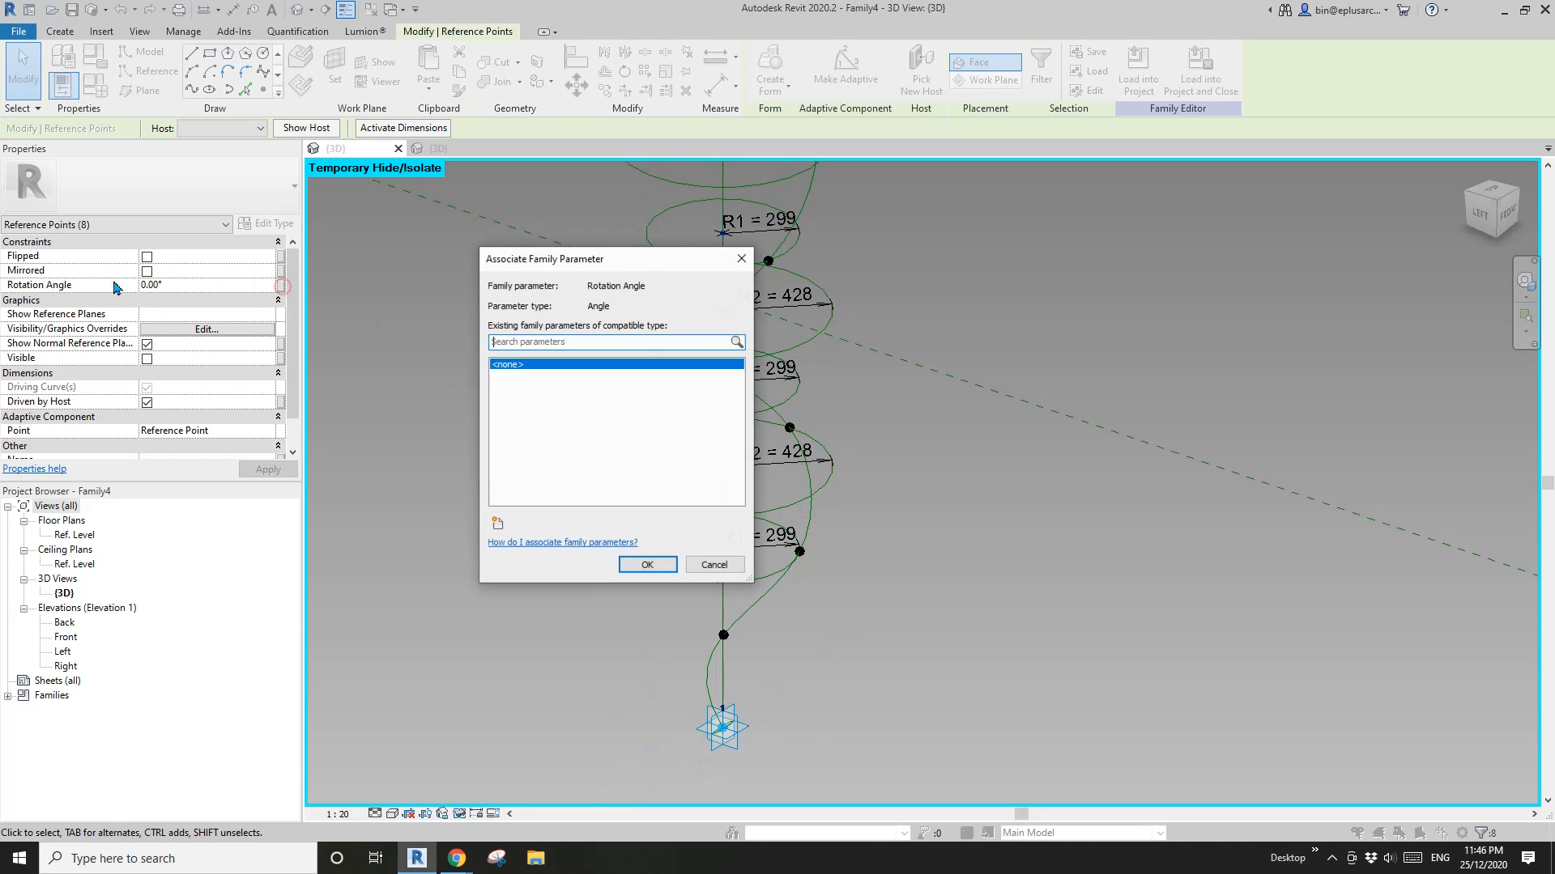
pyautogui.click(498, 525)
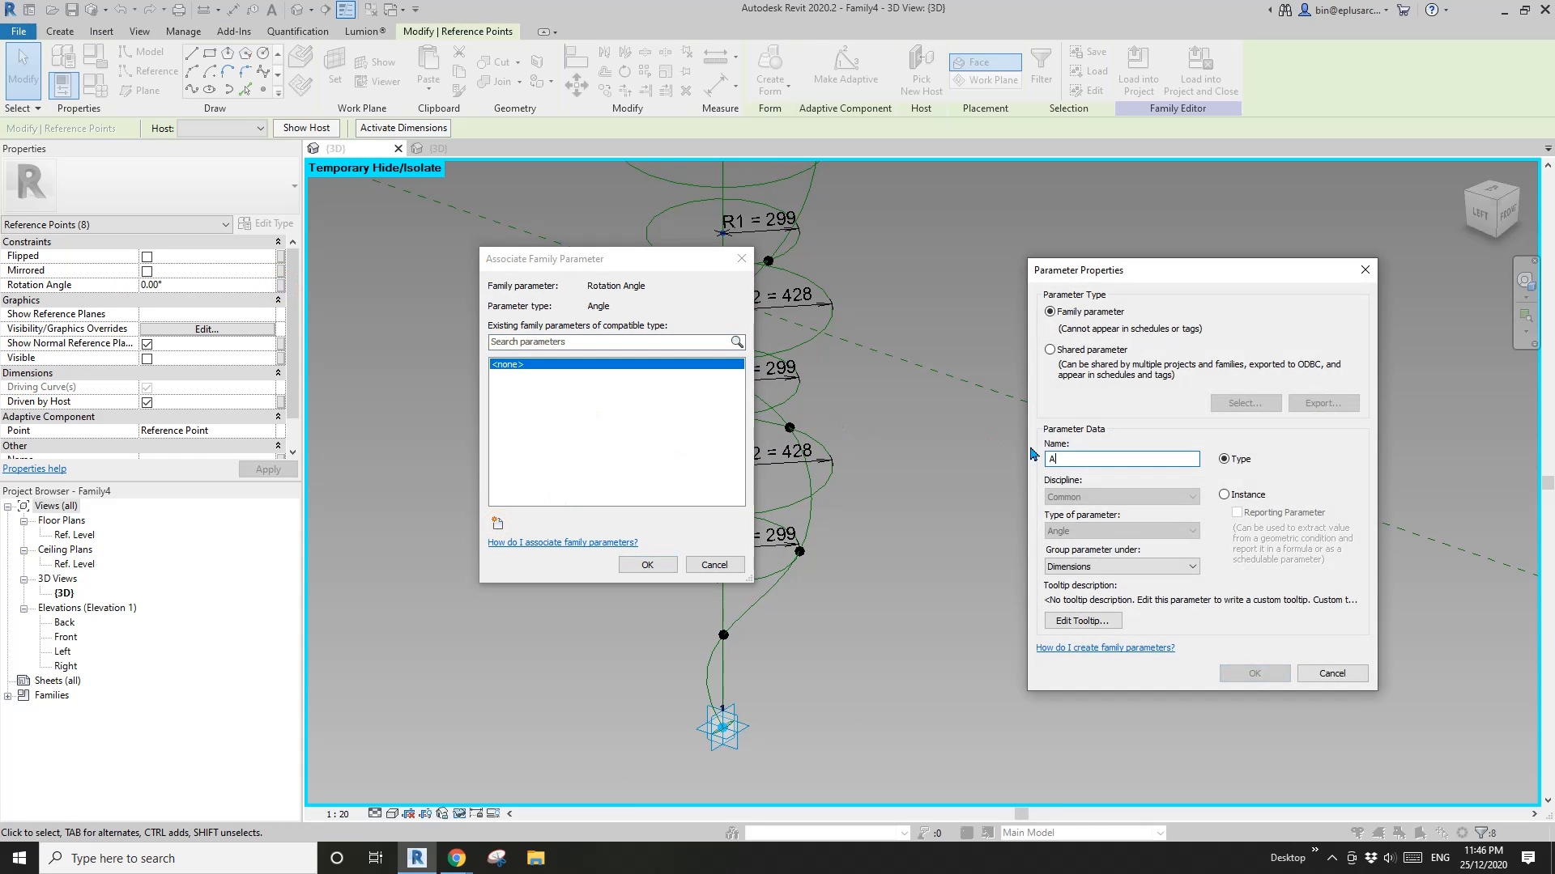
pyautogui.click(1254, 671)
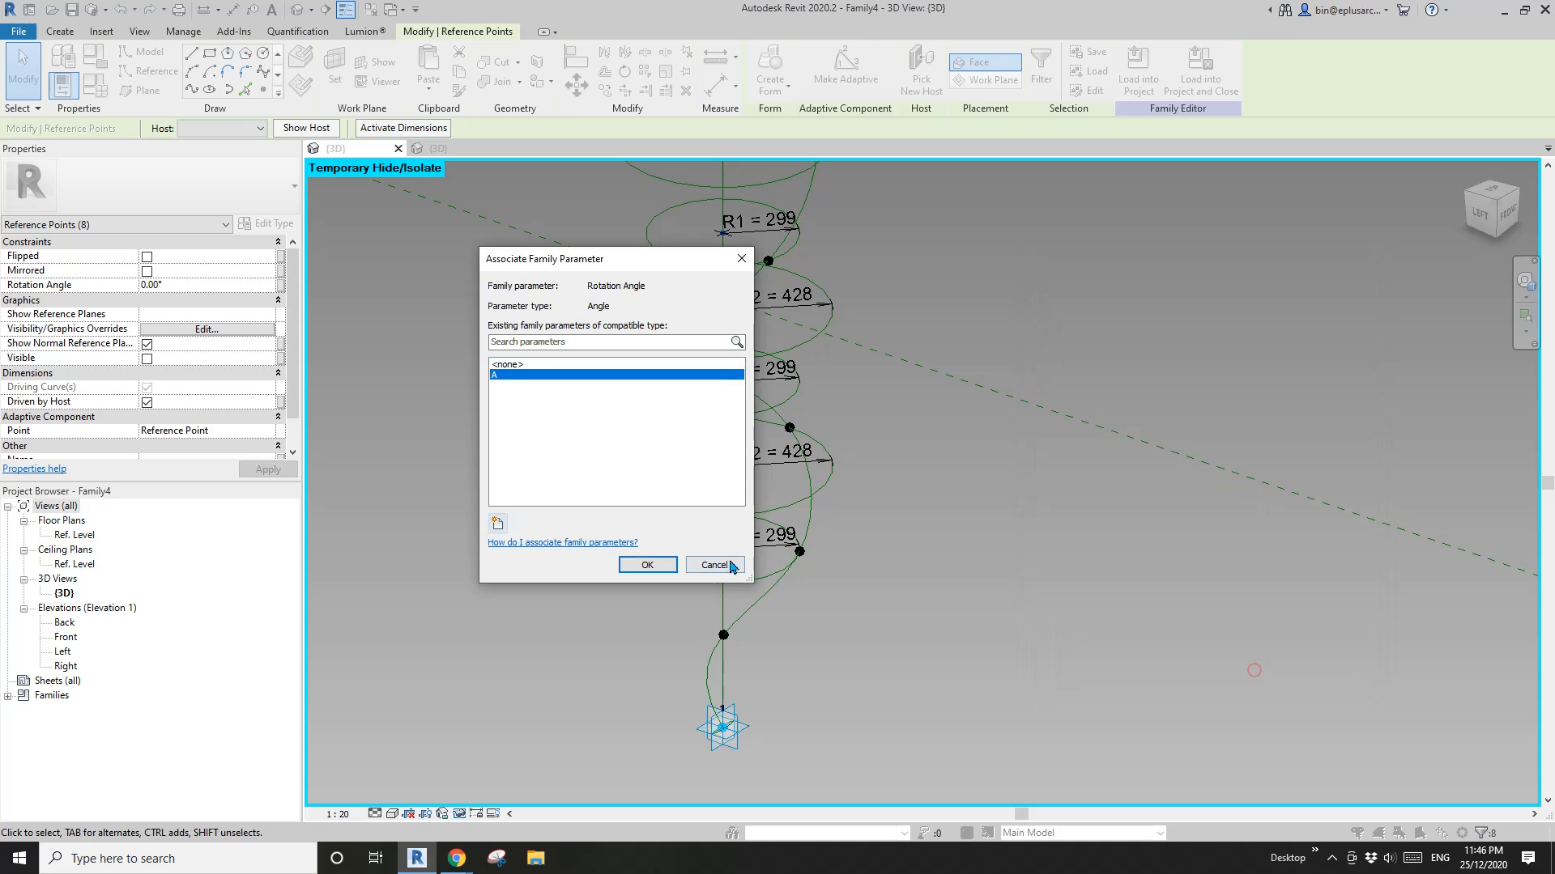
pyautogui.click(647, 564)
# Step: Flex the rotation parameter A in the family types, applying 90° first and 180° as the final value
pyautogui.scroll(-3, 903, 427)
pyautogui.scroll(-1, 944, 516)
pyautogui.keyDown('shift'); pyautogui.moveTo(944, 518); pyautogui.dragTo(1138, 531, button='middle'); pyautogui.keyUp('shift')
pyautogui.scroll(1, 982, 549)
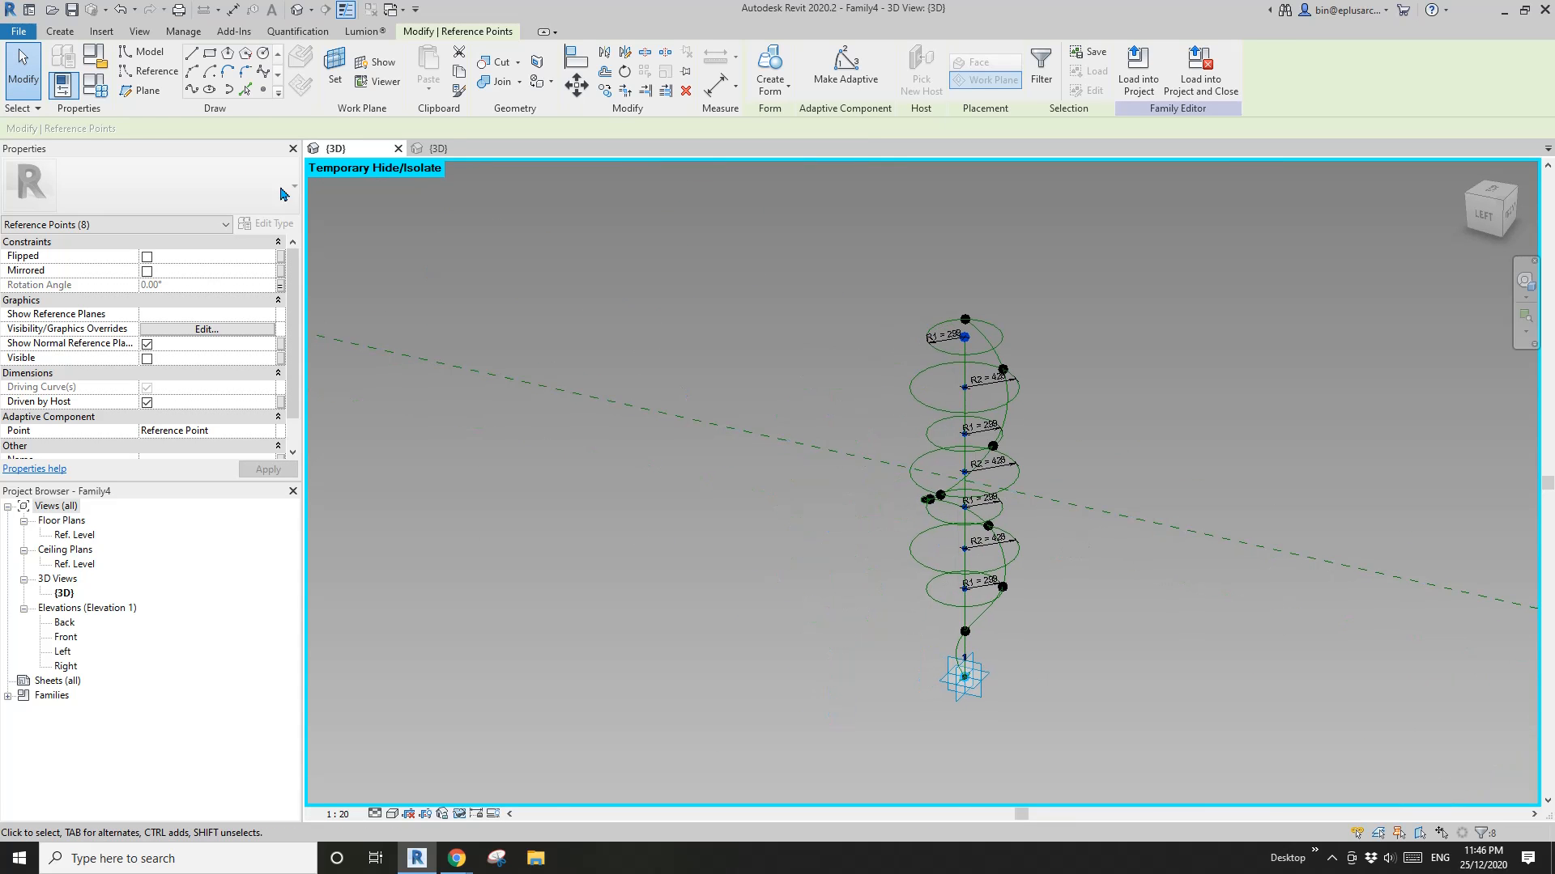
pyautogui.click(98, 89)
pyautogui.moveTo(1105, 167); pyautogui.dragTo(420, 161)
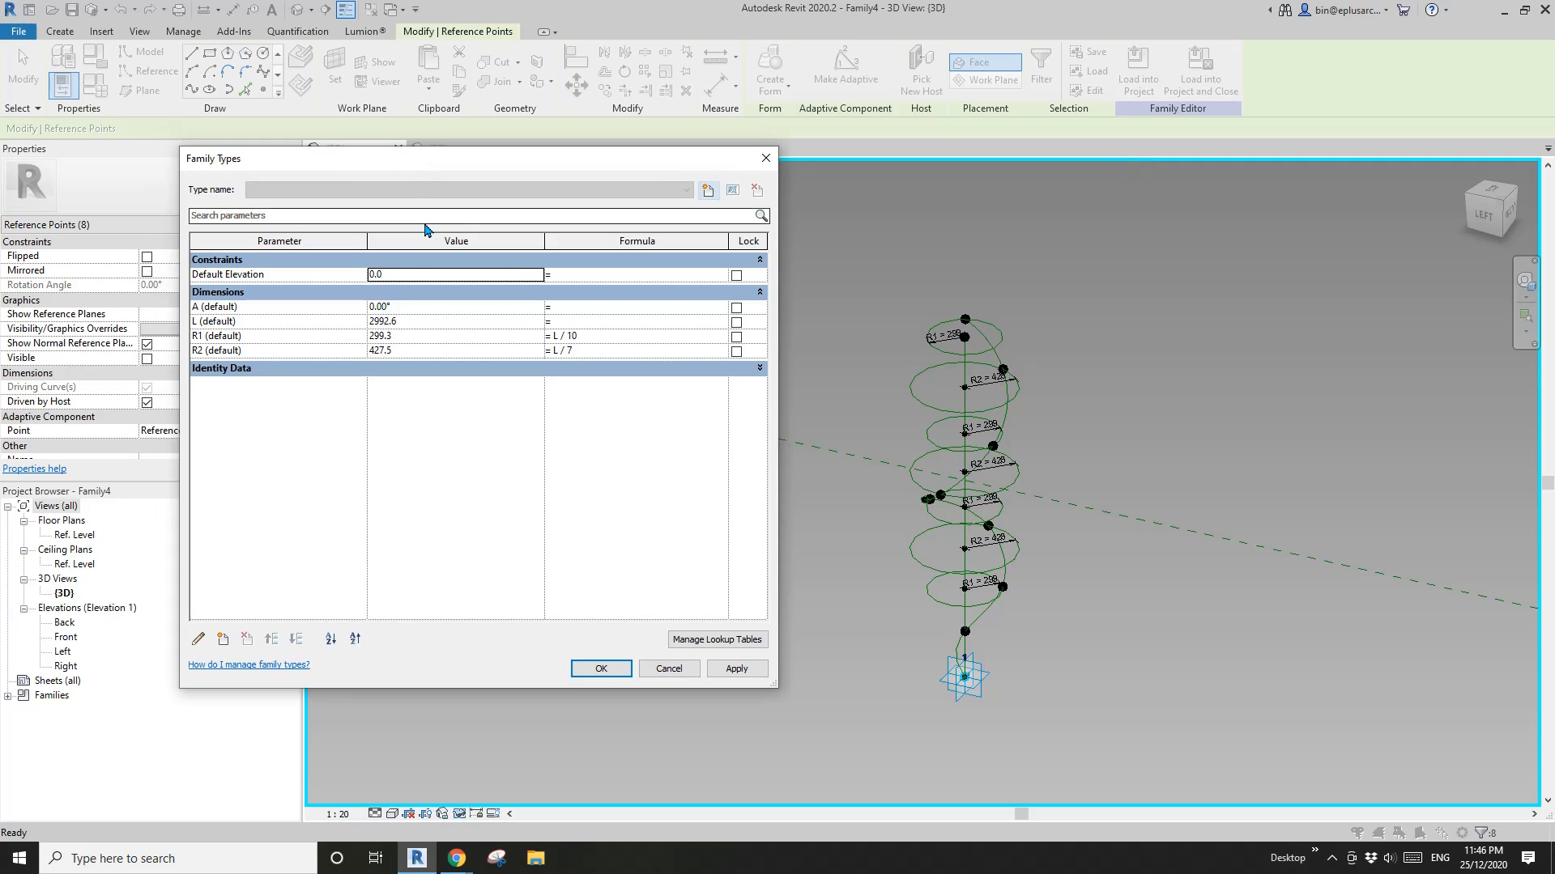
pyautogui.click(444, 307)
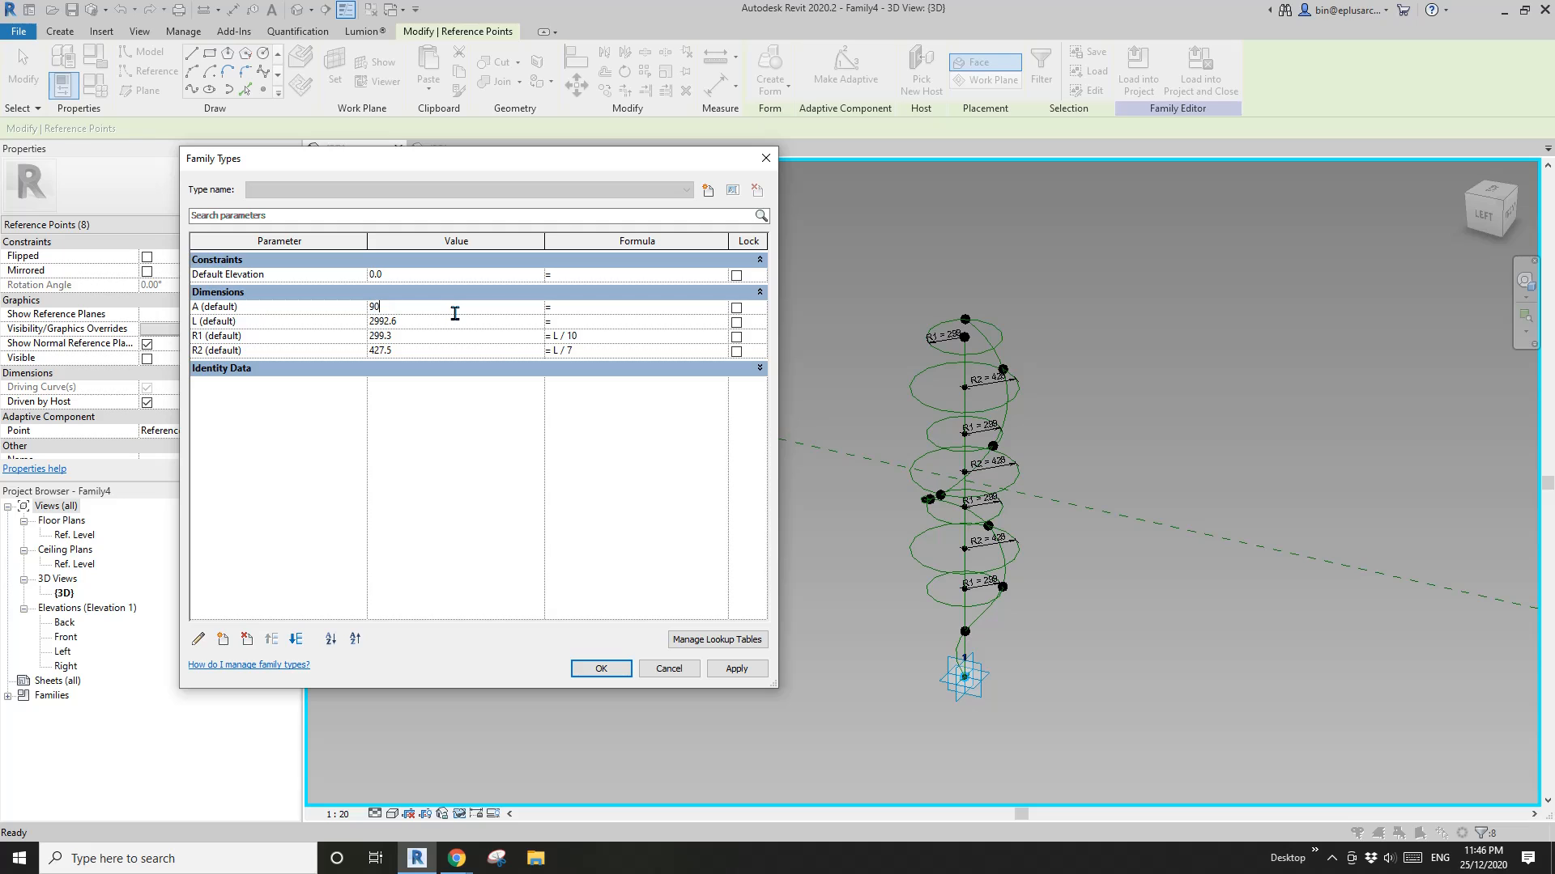
pyautogui.click(736, 675)
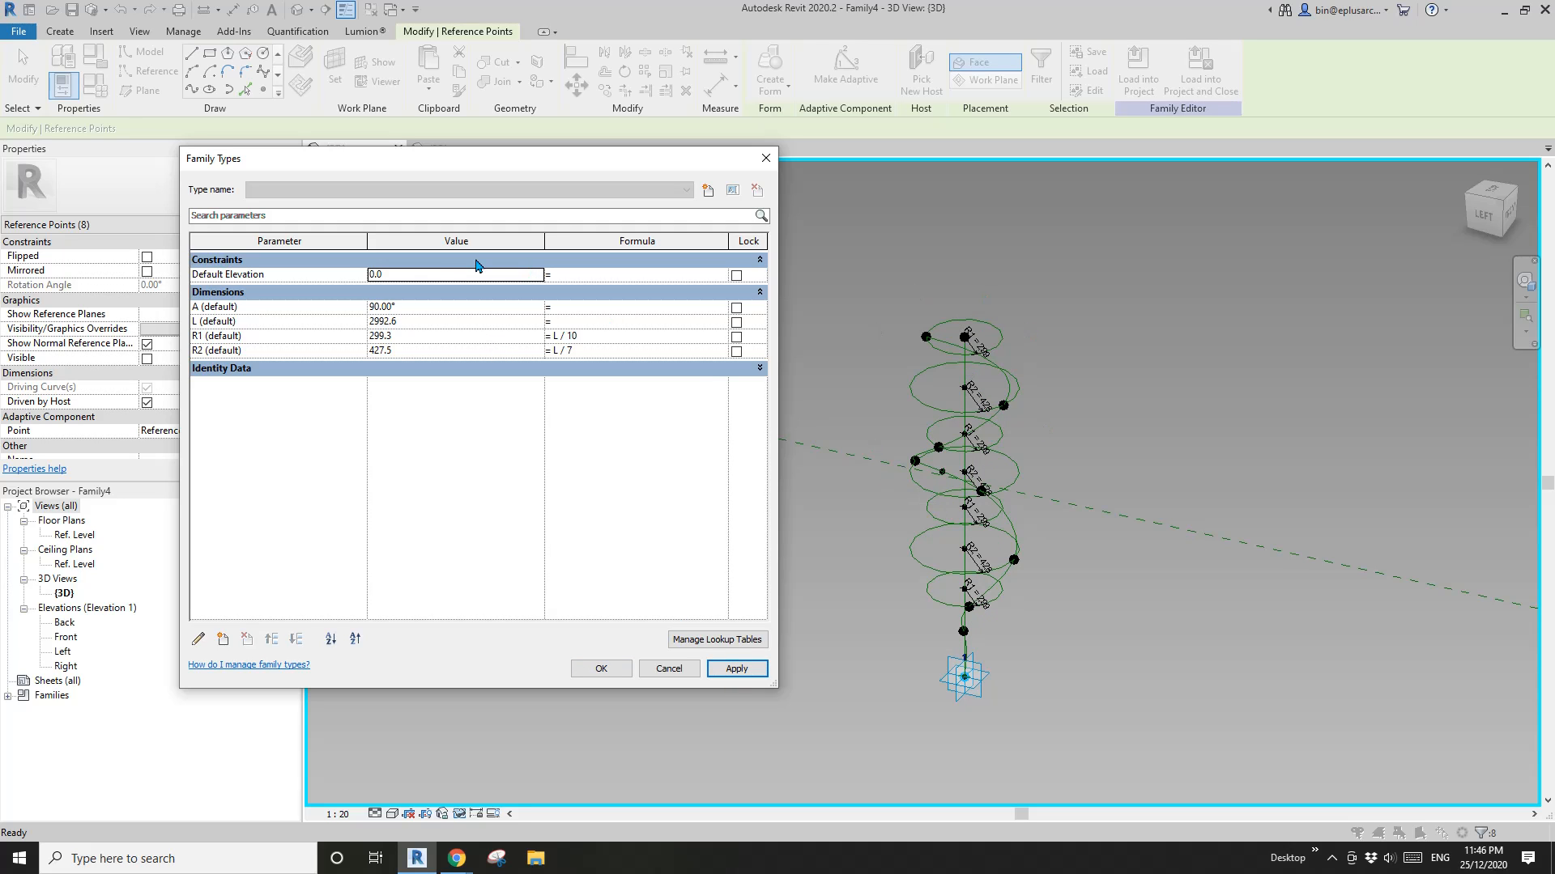
pyautogui.click(438, 278)
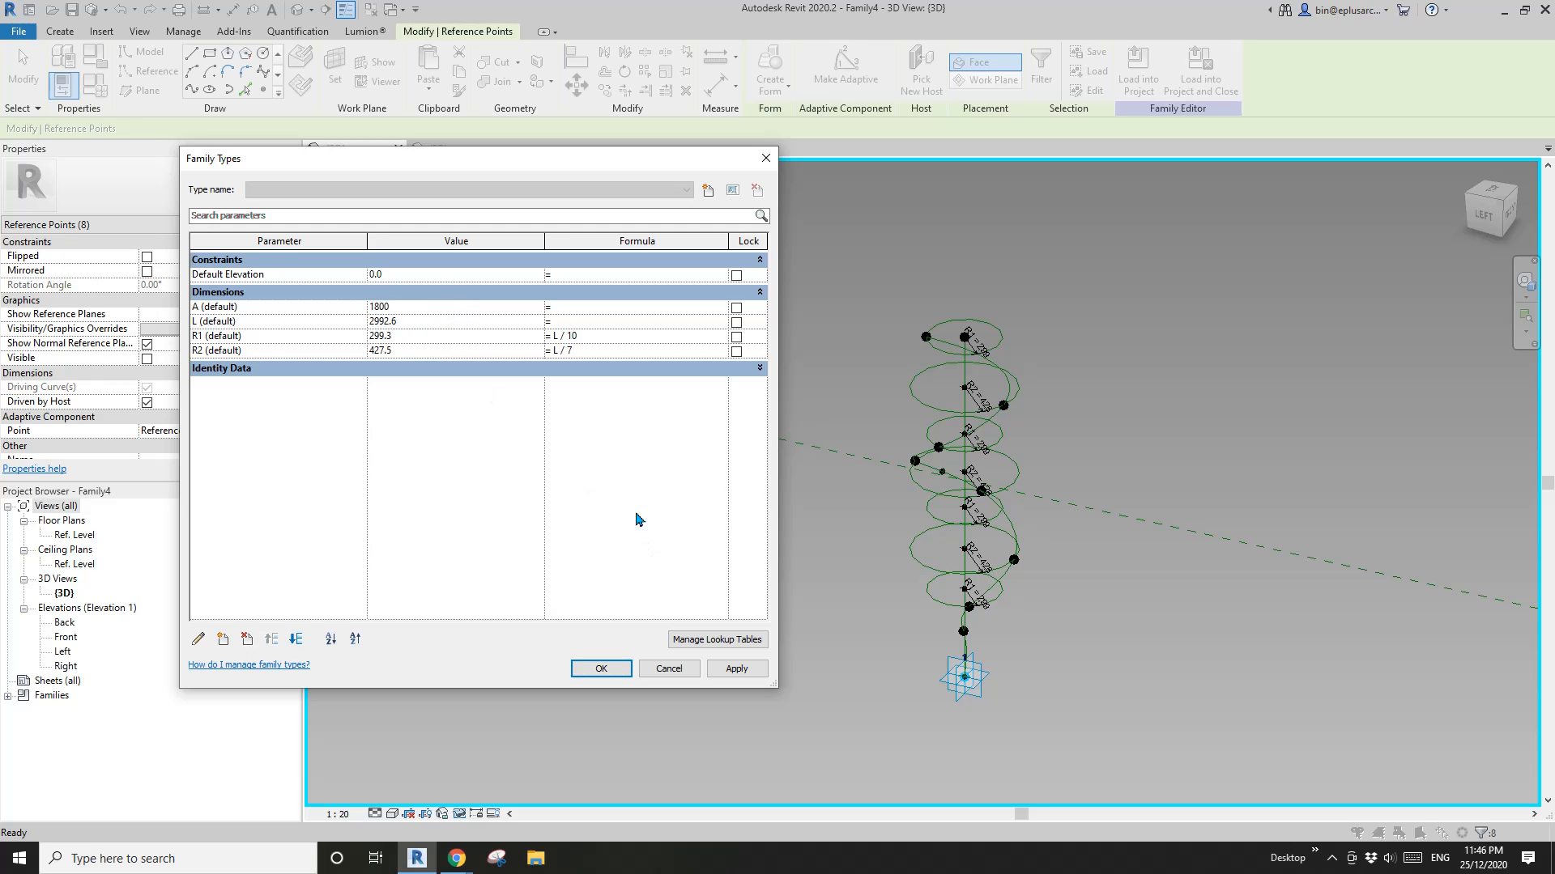
pyautogui.click(737, 668)
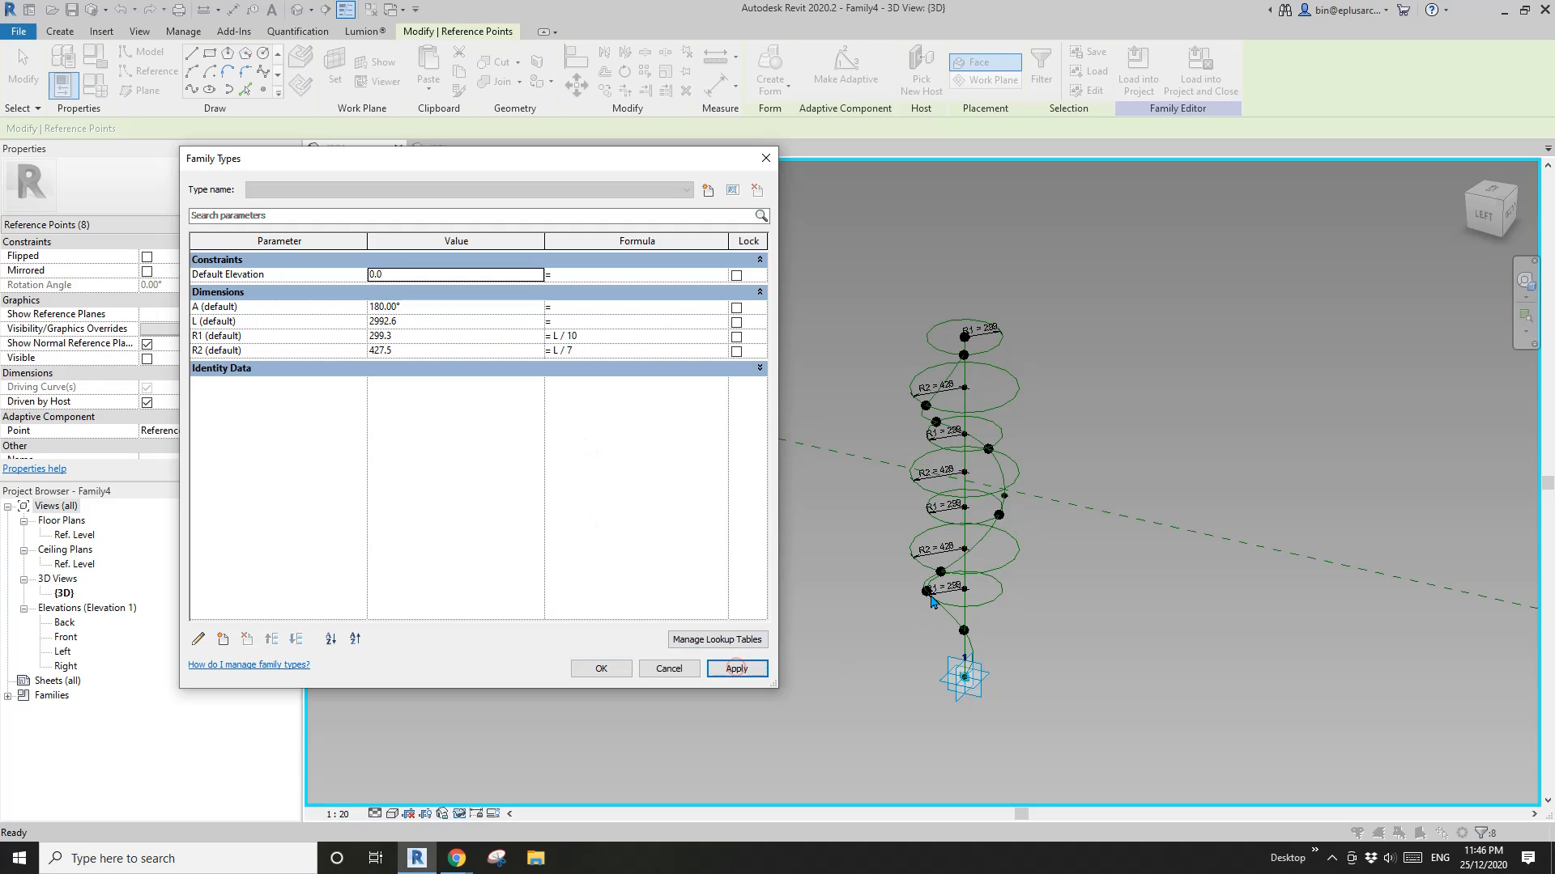
pyautogui.click(601, 669)
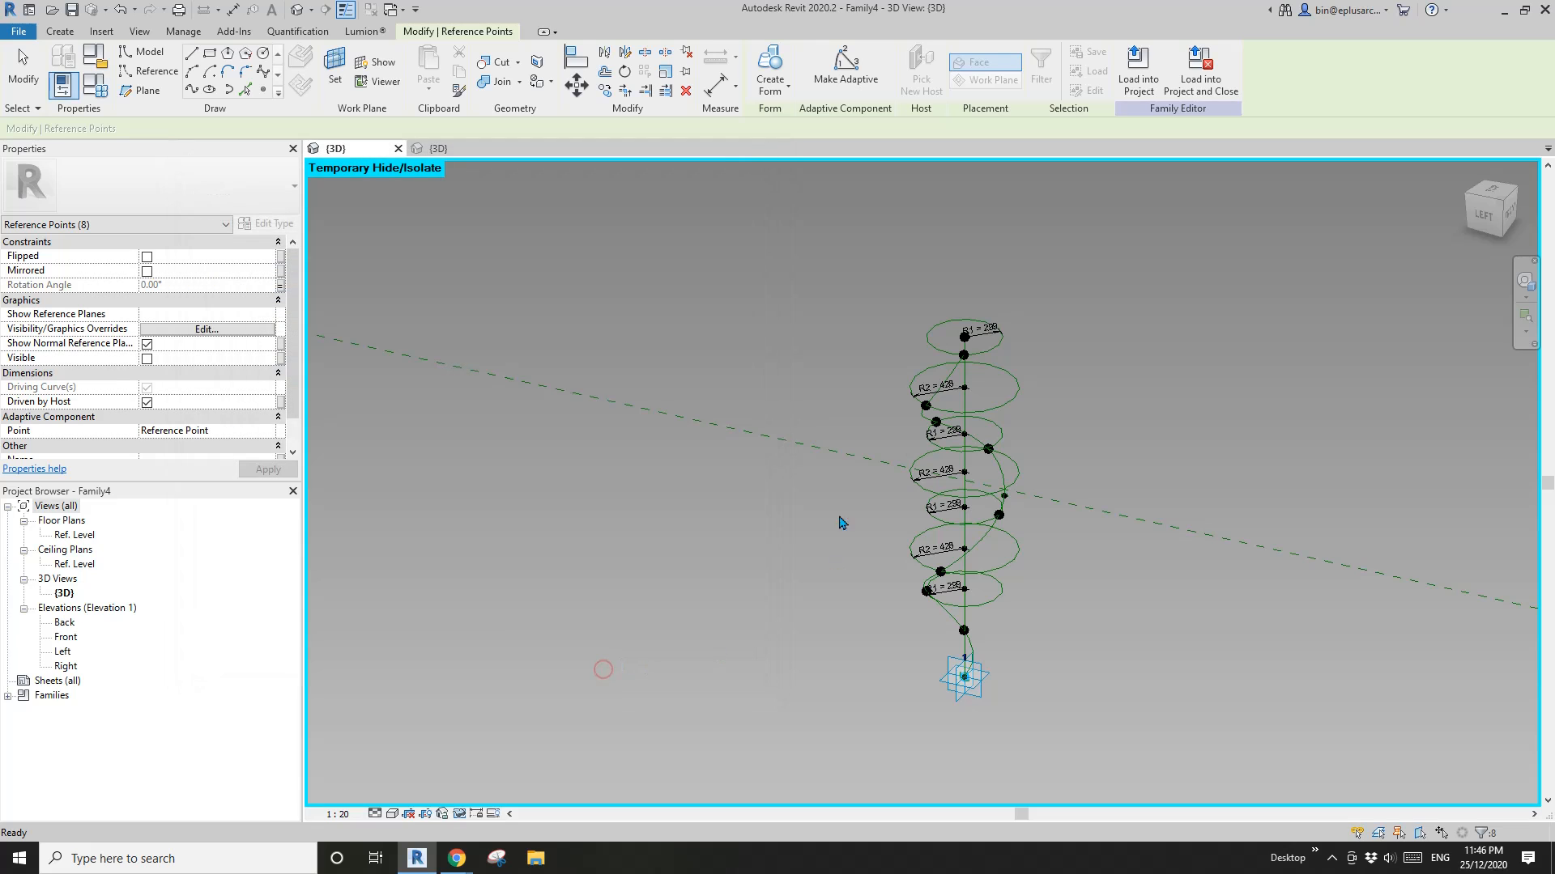
# Step: Load the winding family into the cone mass and close it without saving, overwriting the existing version but not its parameter values
pyautogui.click(805, 521)
pyautogui.moveTo(869, 537); pyautogui.dragTo(791, 527, button='middle')
pyautogui.click(829, 69)
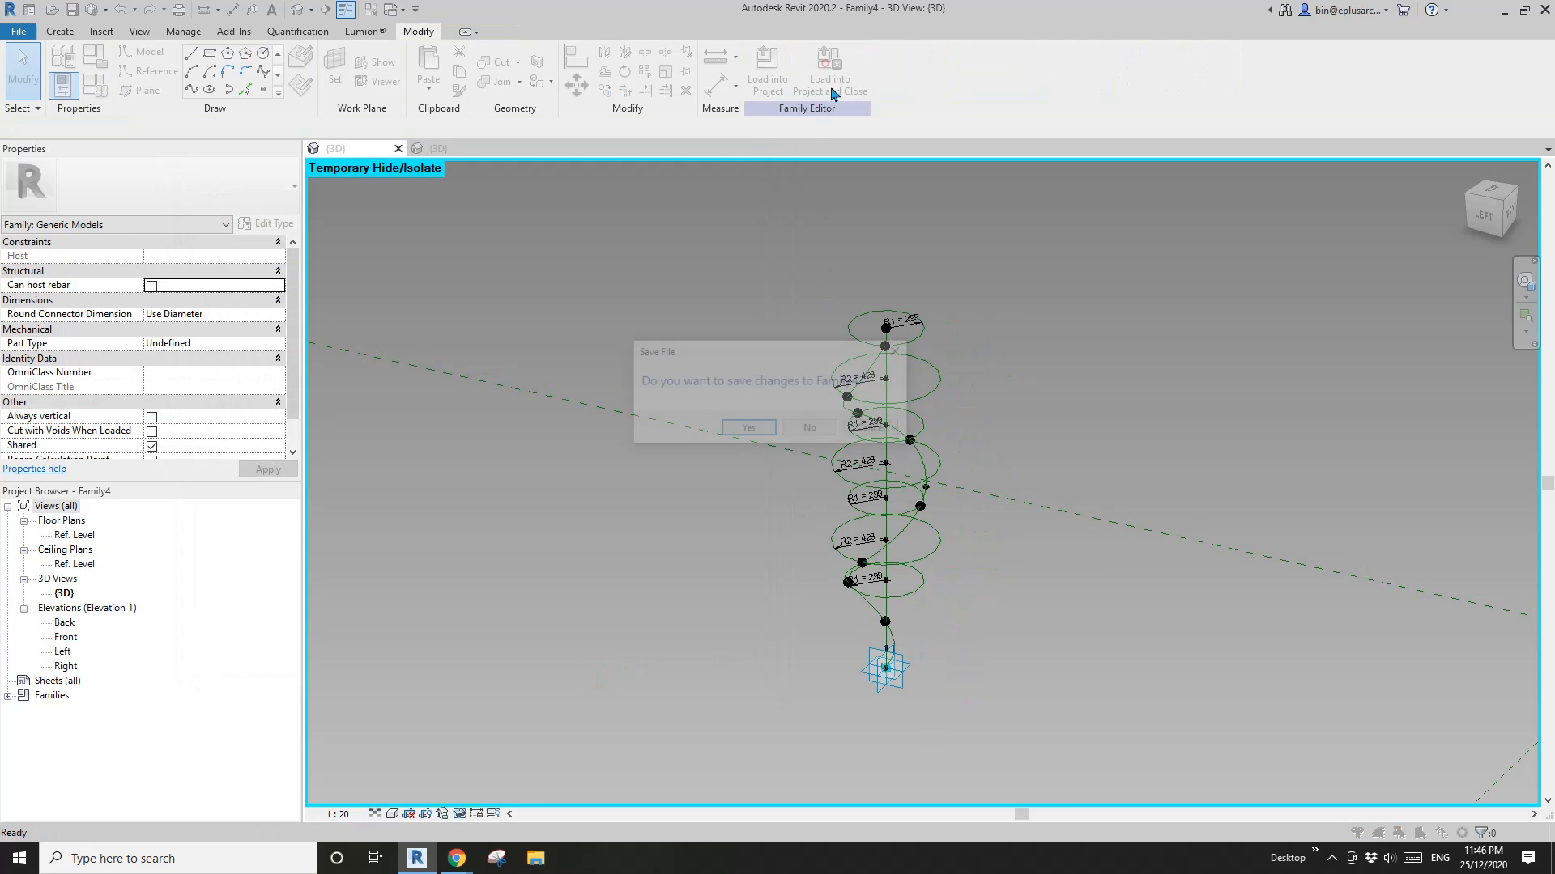
pyautogui.click(826, 425)
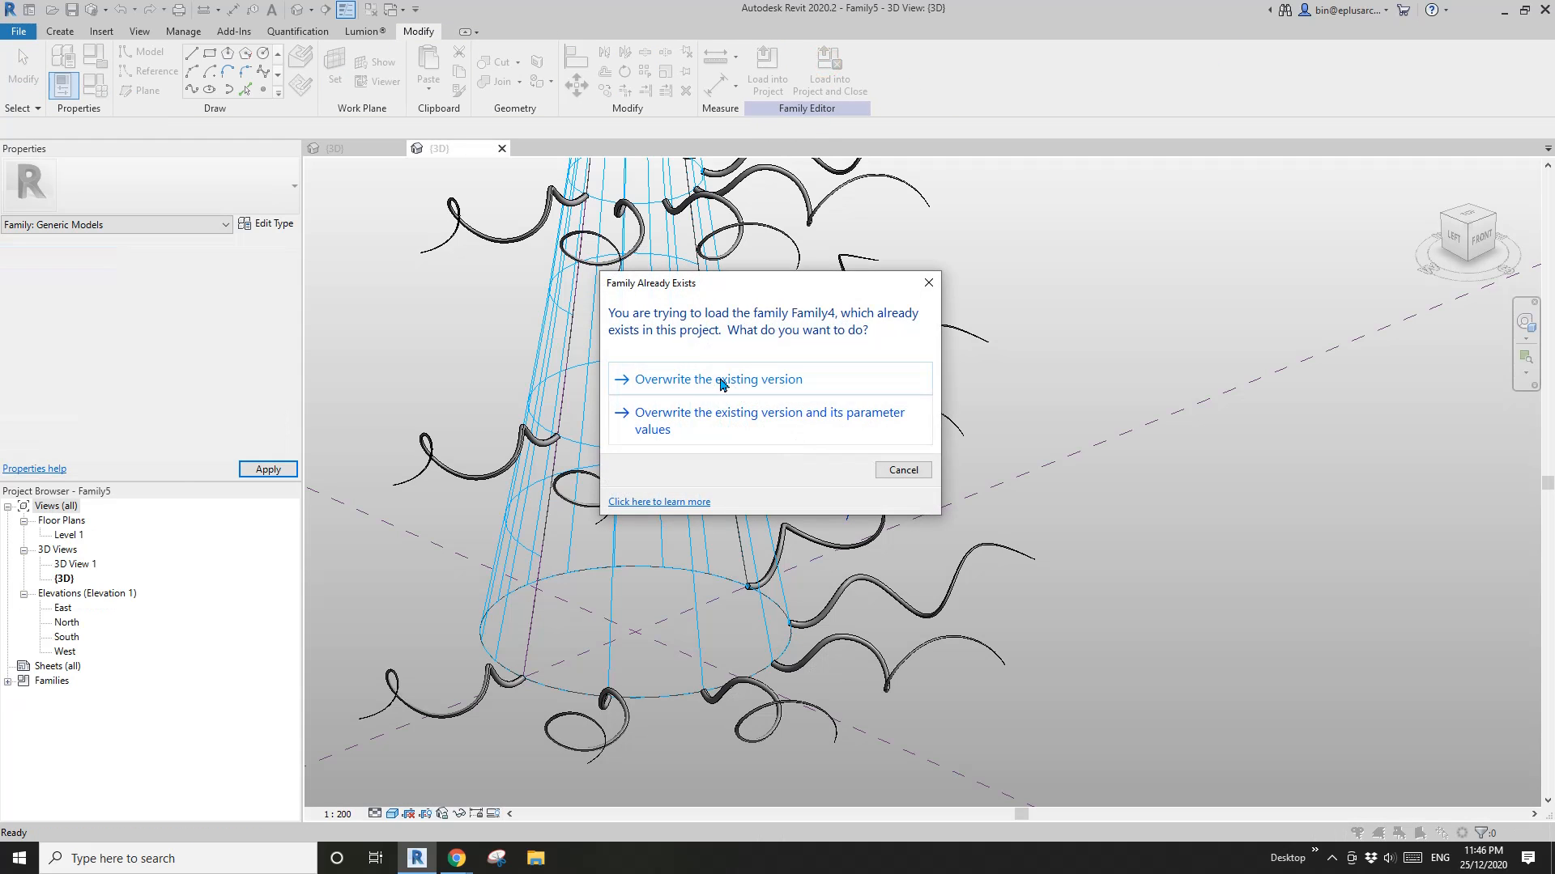
pyautogui.click(753, 379)
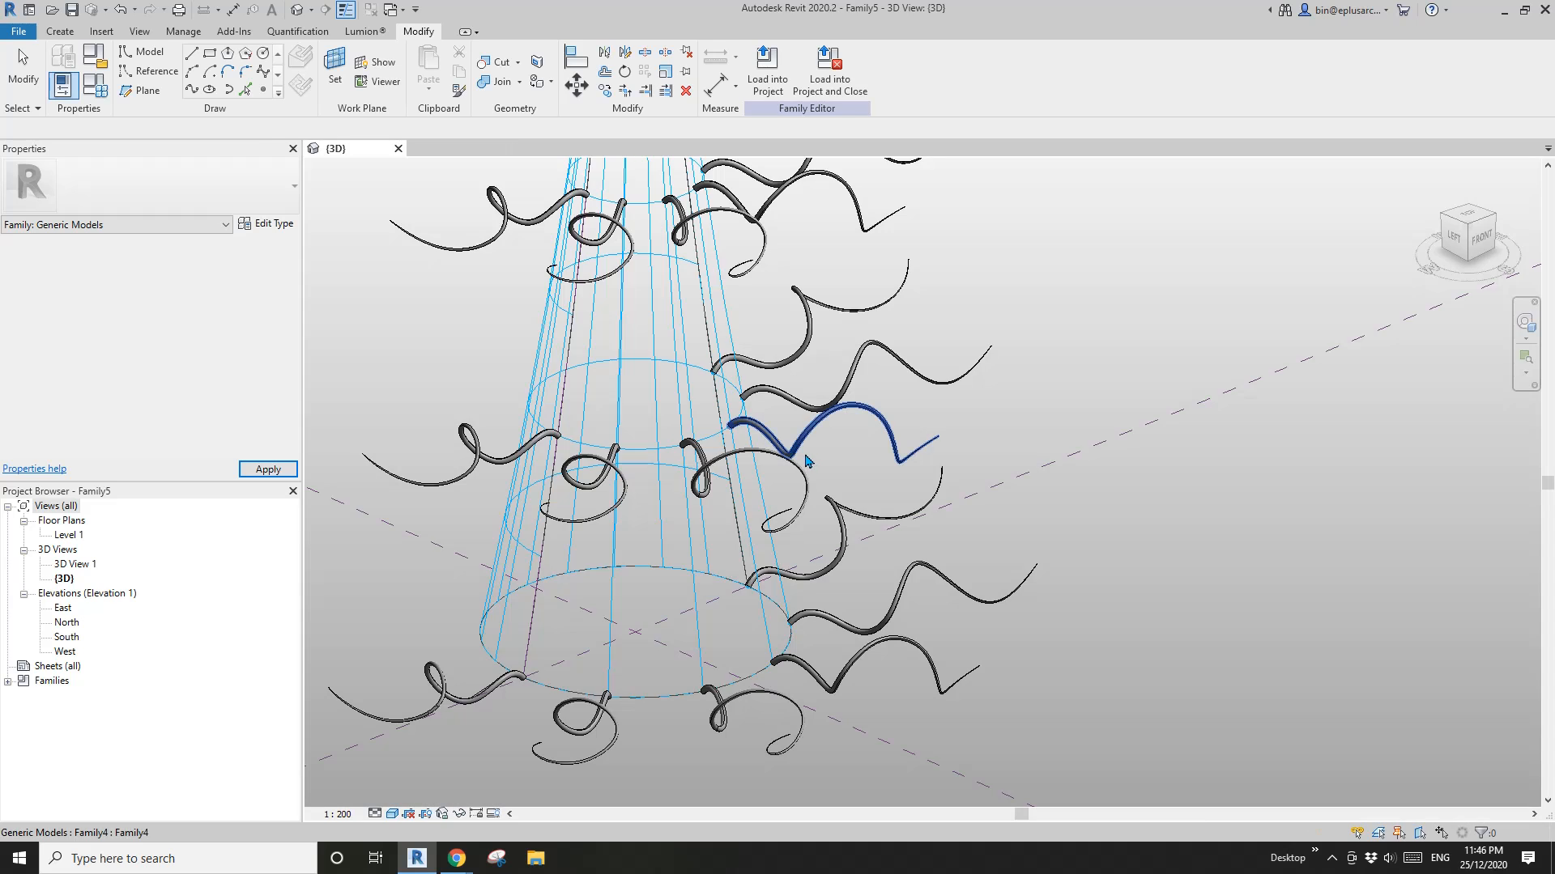
# Step: Set the length L of the small looping component at the front of the second ring from the base to 6000
pyautogui.click(737, 466)
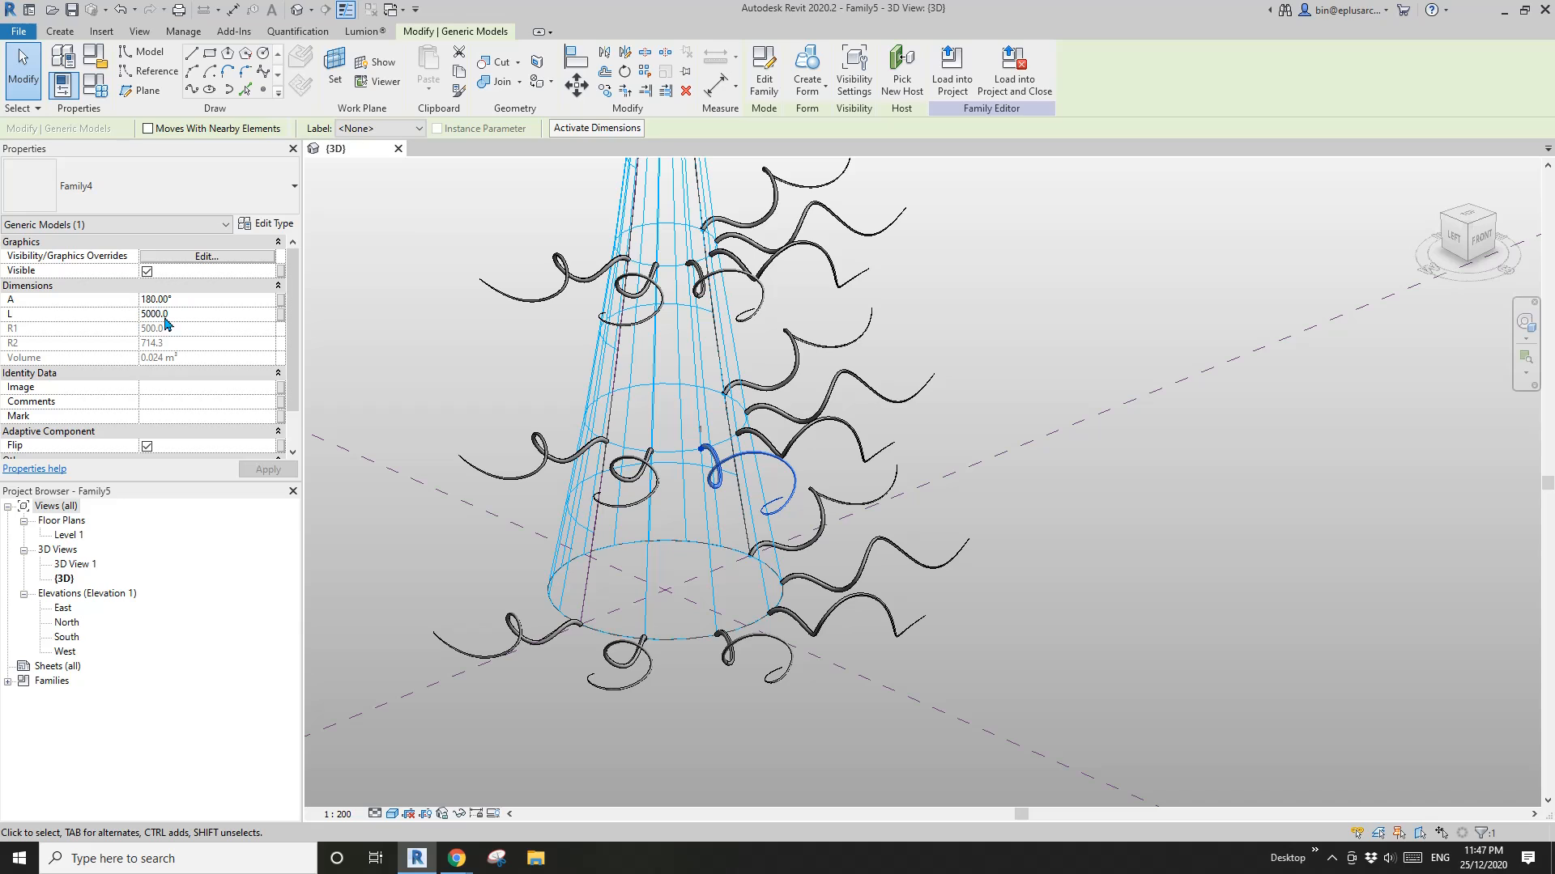
pyautogui.click(640, 481)
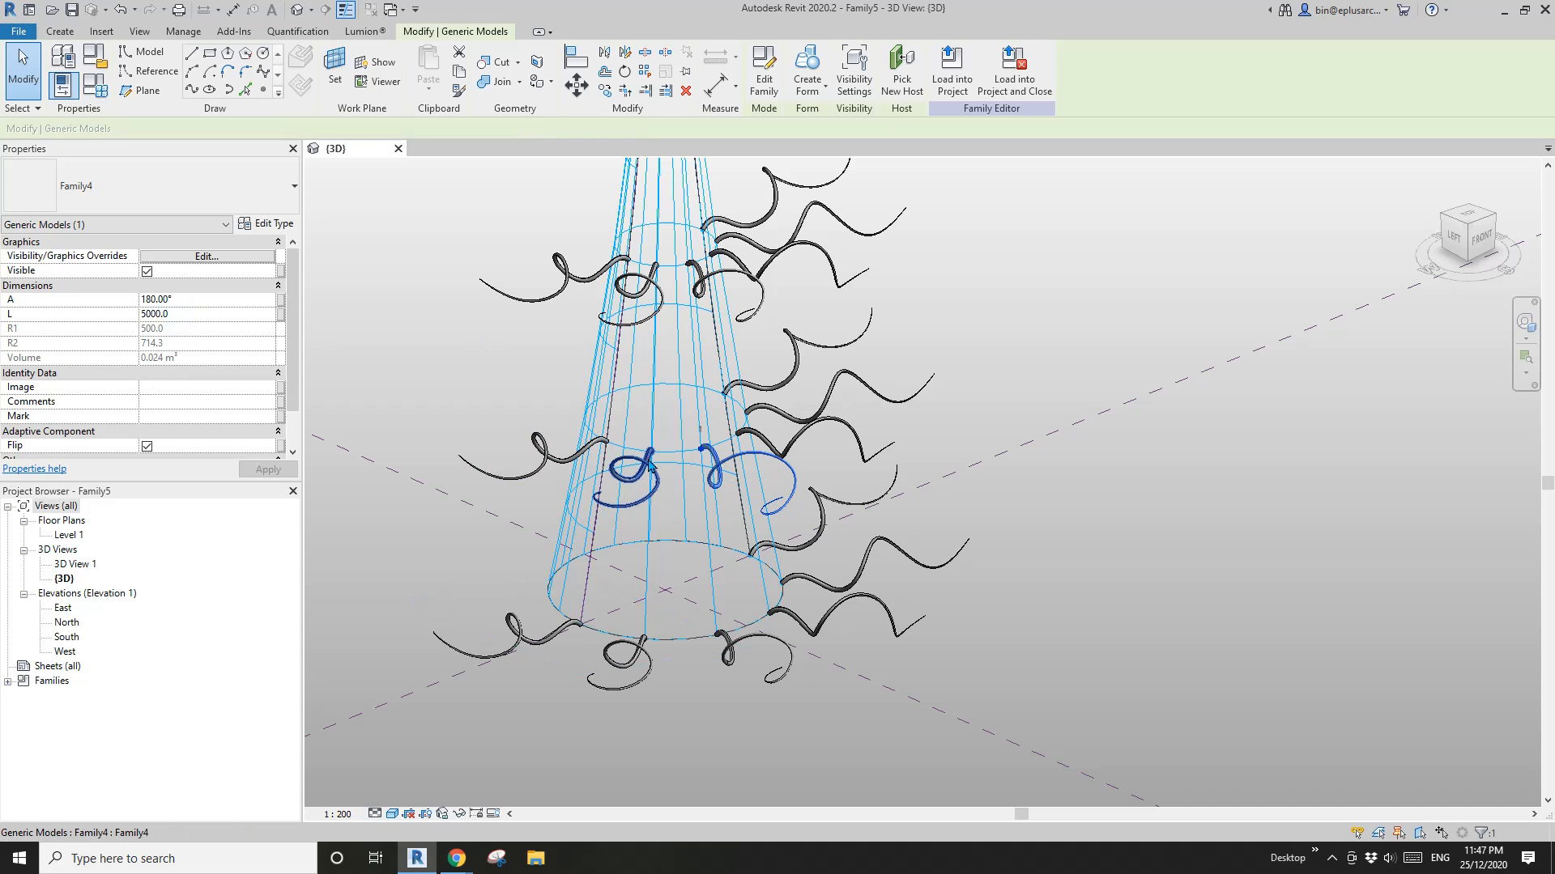
pyautogui.click(212, 314)
pyautogui.write('6')
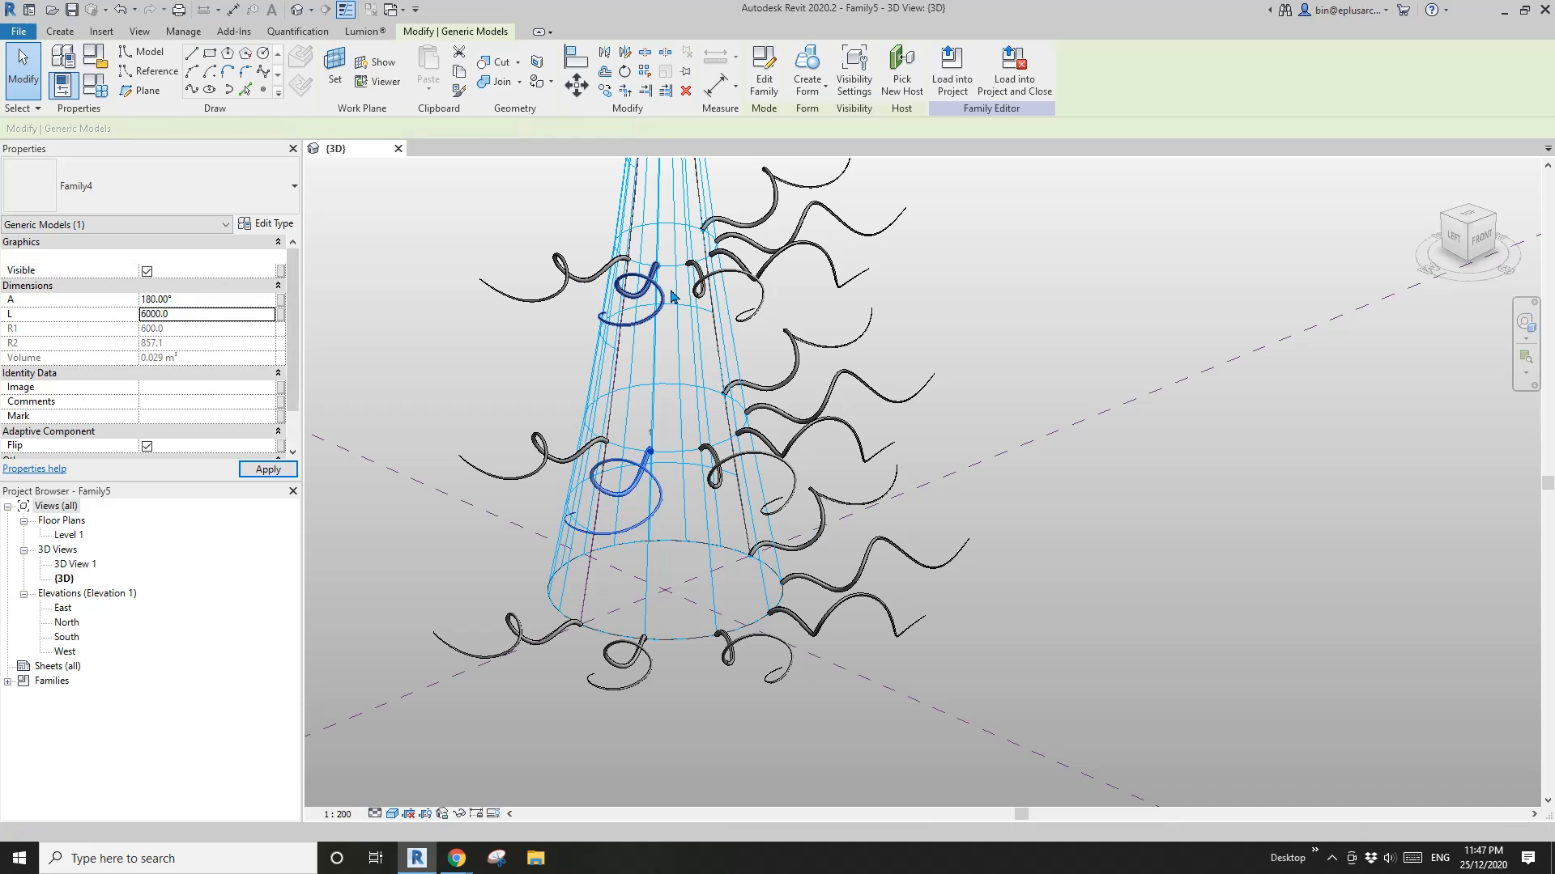
# Step: Set the rotation angle A of the same second-ring component to 45° and deselect it
pyautogui.click(199, 300)
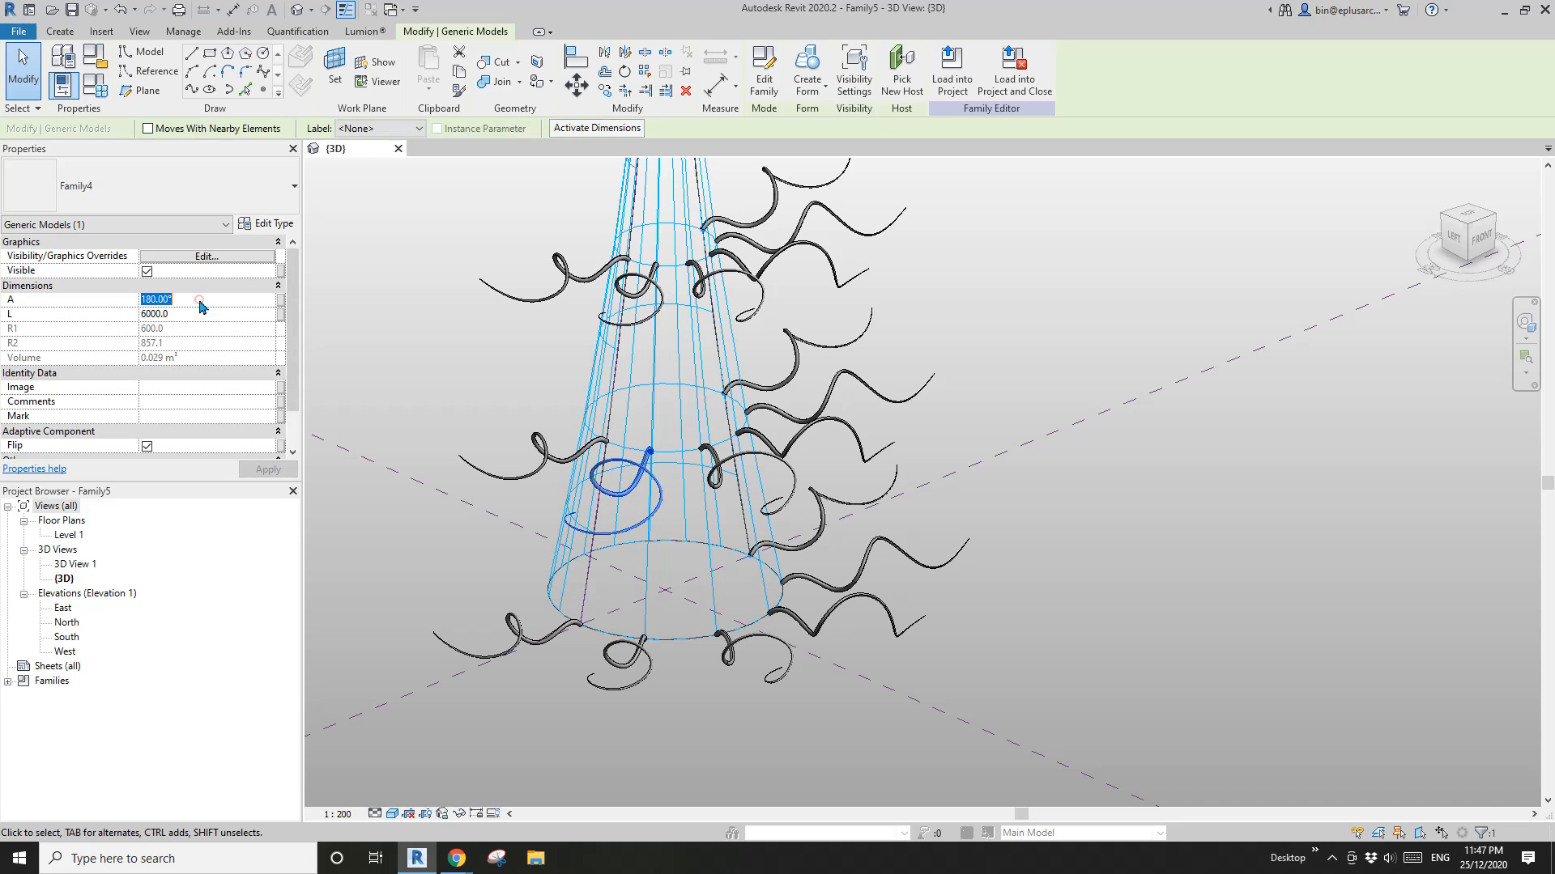
pyautogui.write('90')
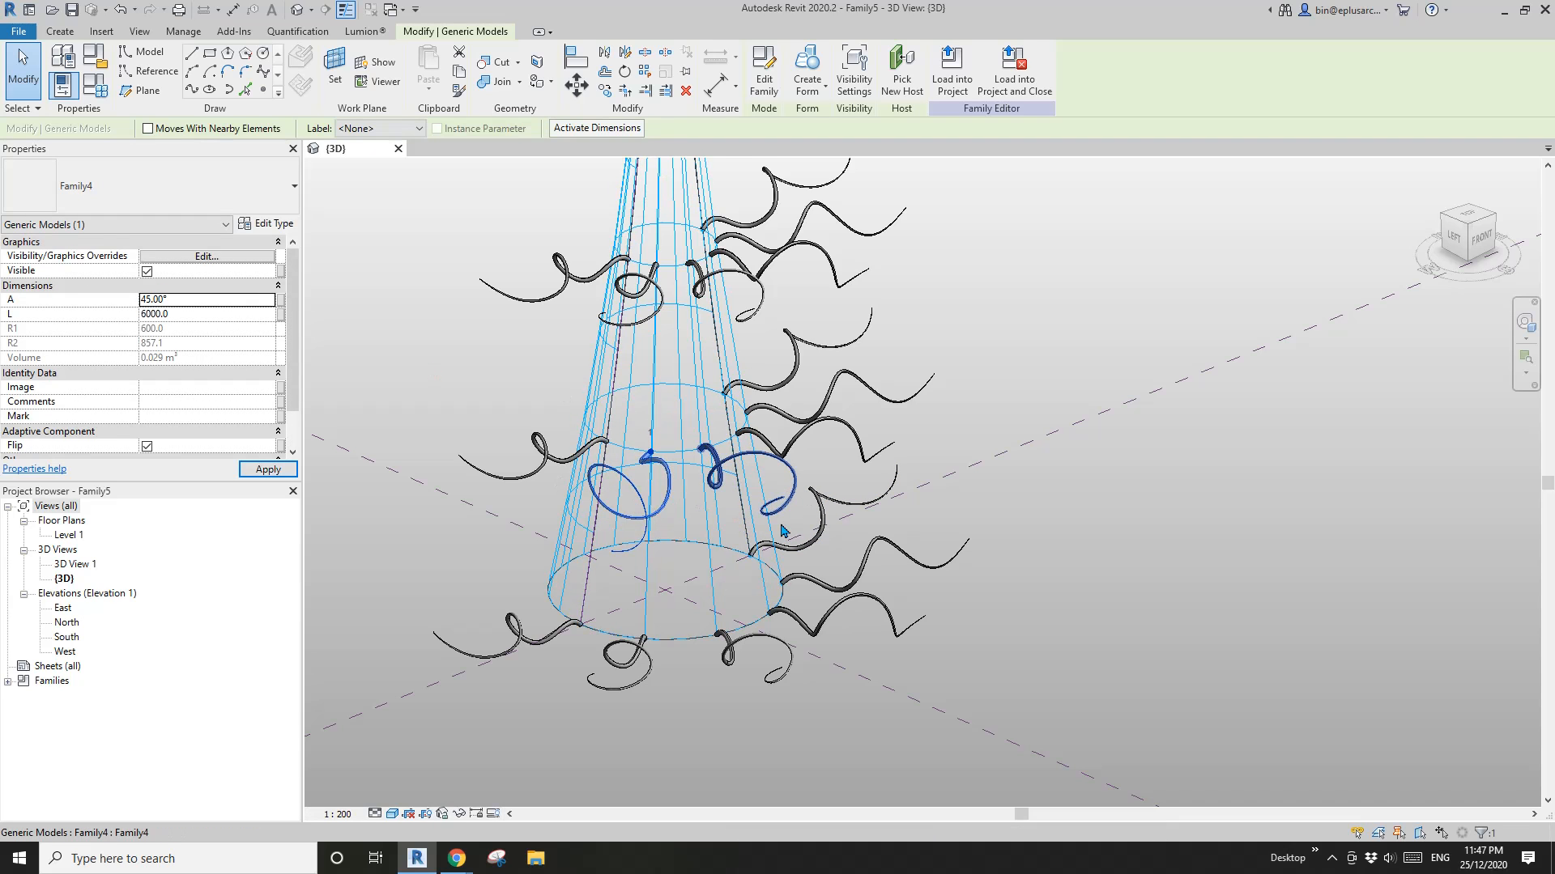
pyautogui.scroll(-2, 781, 528)
pyautogui.moveTo(780, 528); pyautogui.dragTo(785, 555, button='middle')
pyautogui.click(862, 442)
pyautogui.moveTo(871, 441); pyautogui.dragTo(731, 510, button='middle')
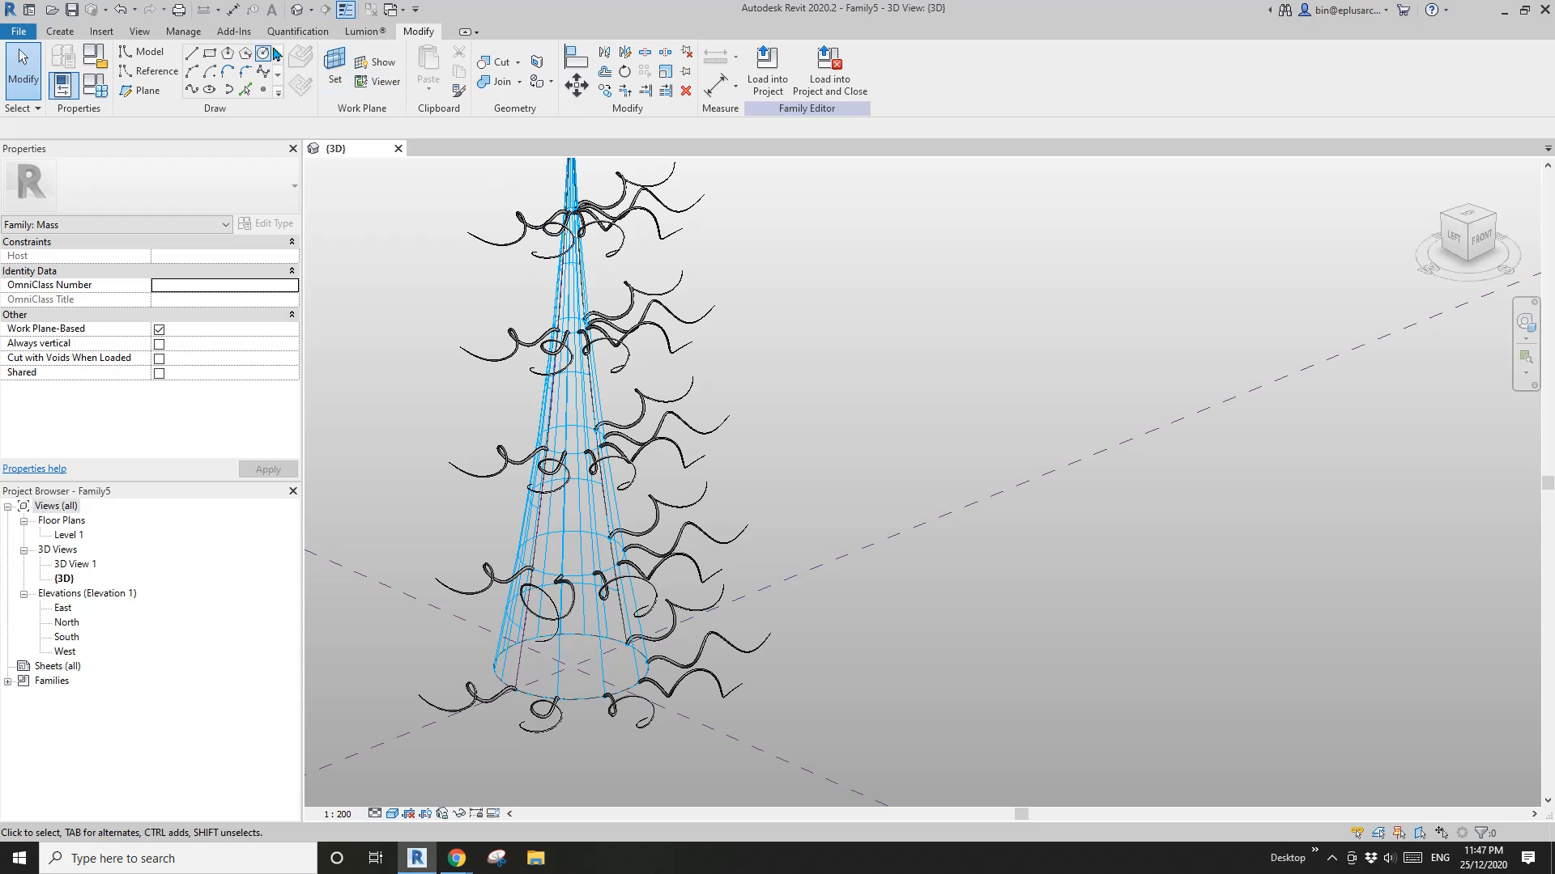
# Step: Switch to Dynamo from Revit and create a new graph
pyautogui.click(183, 31)
pyautogui.click(1011, 74)
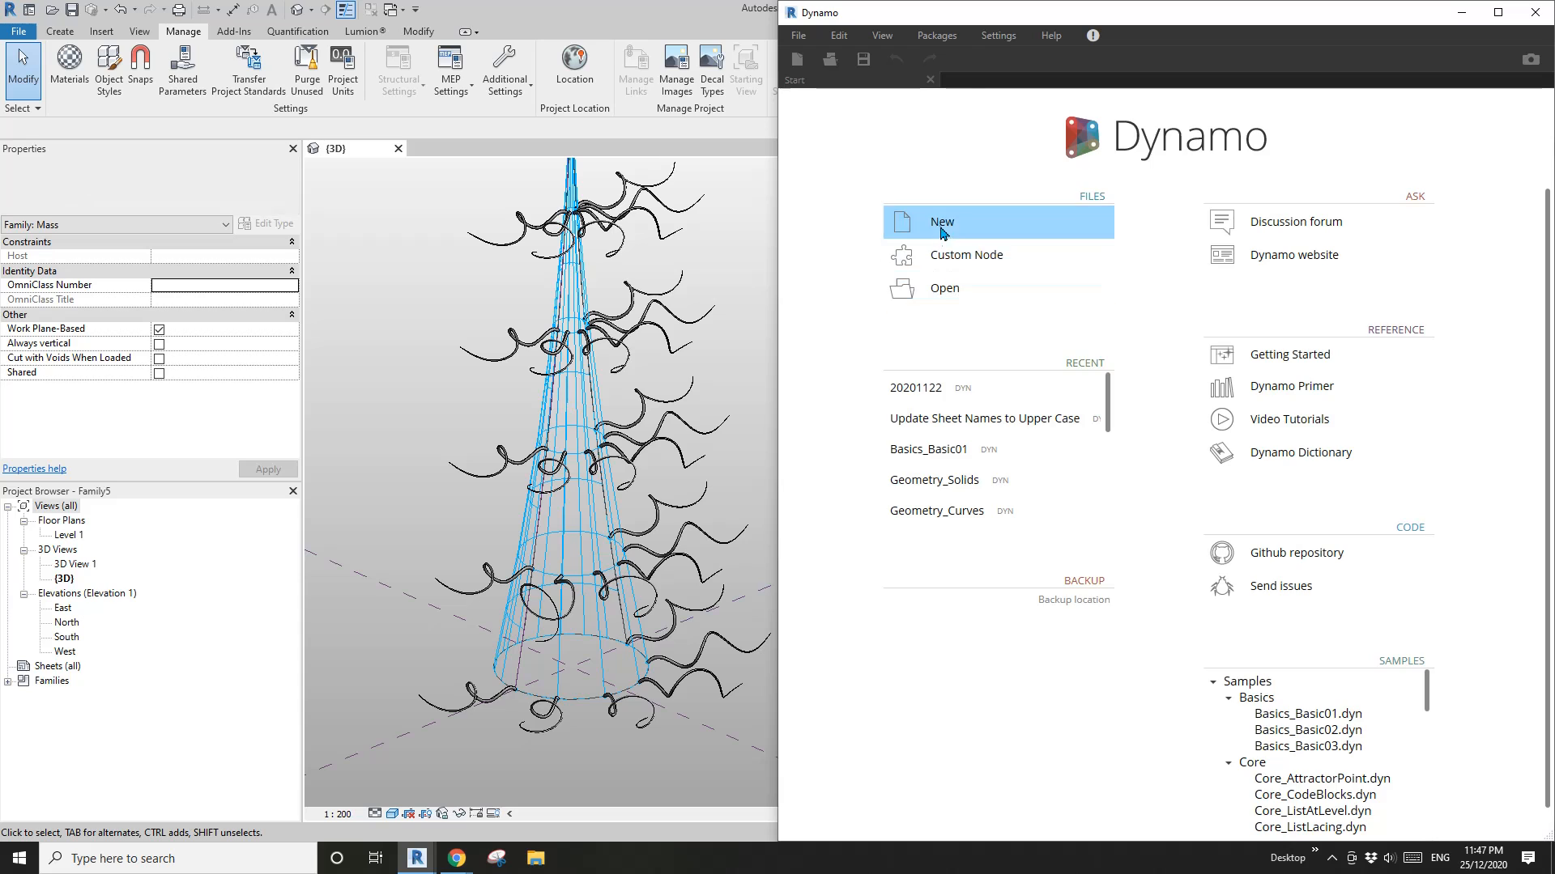
pyautogui.click(942, 226)
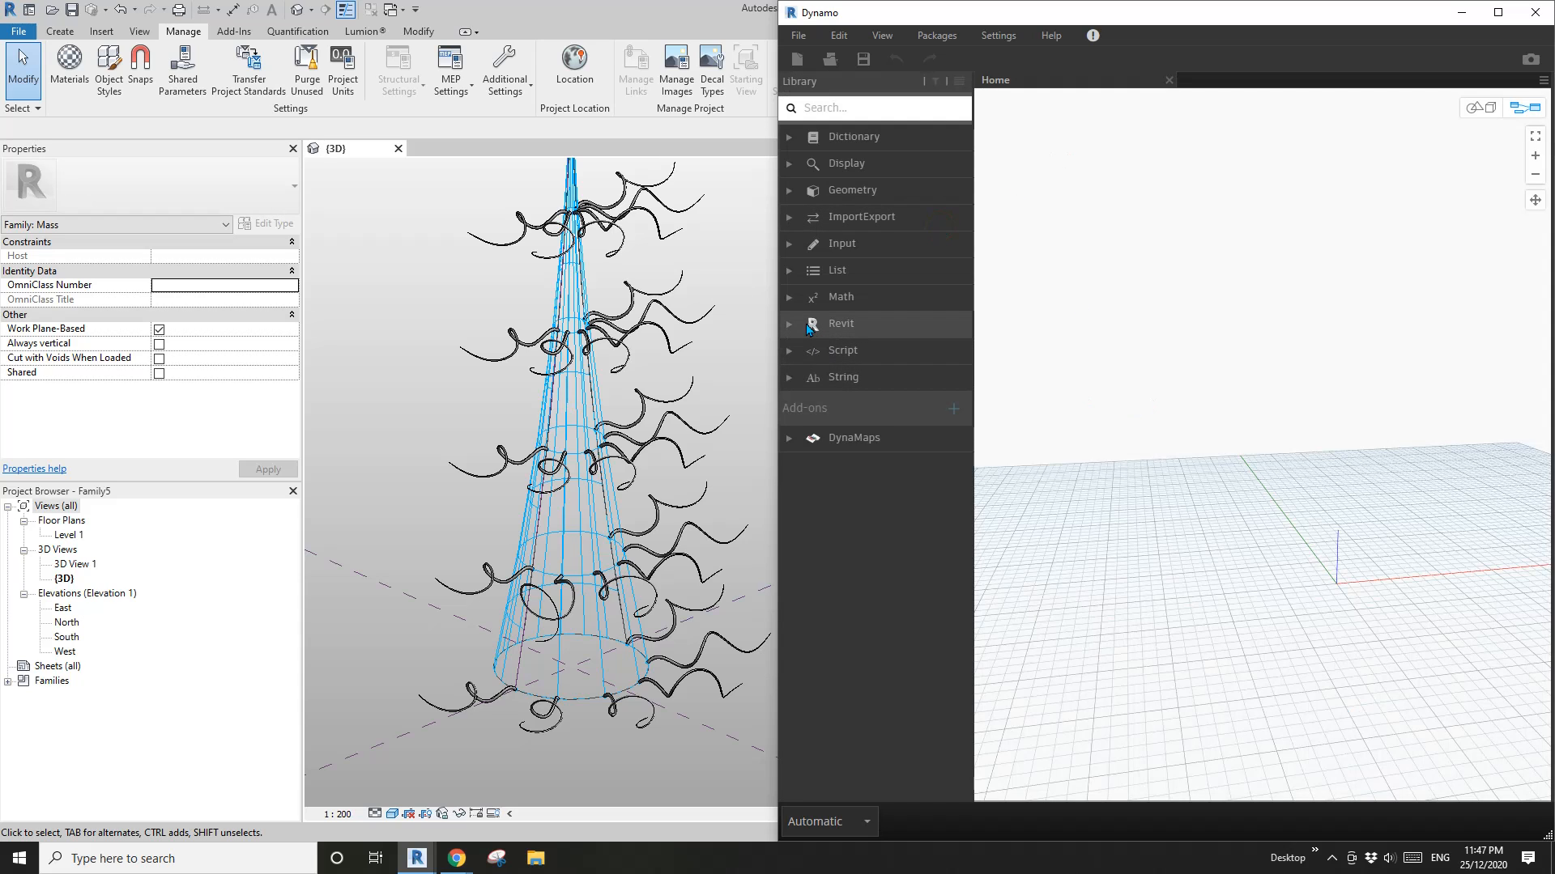
# Step: Place a Family Types node on the canvas and set the graph's execution mode to Manual
pyautogui.click(790, 325)
pyautogui.click(803, 505)
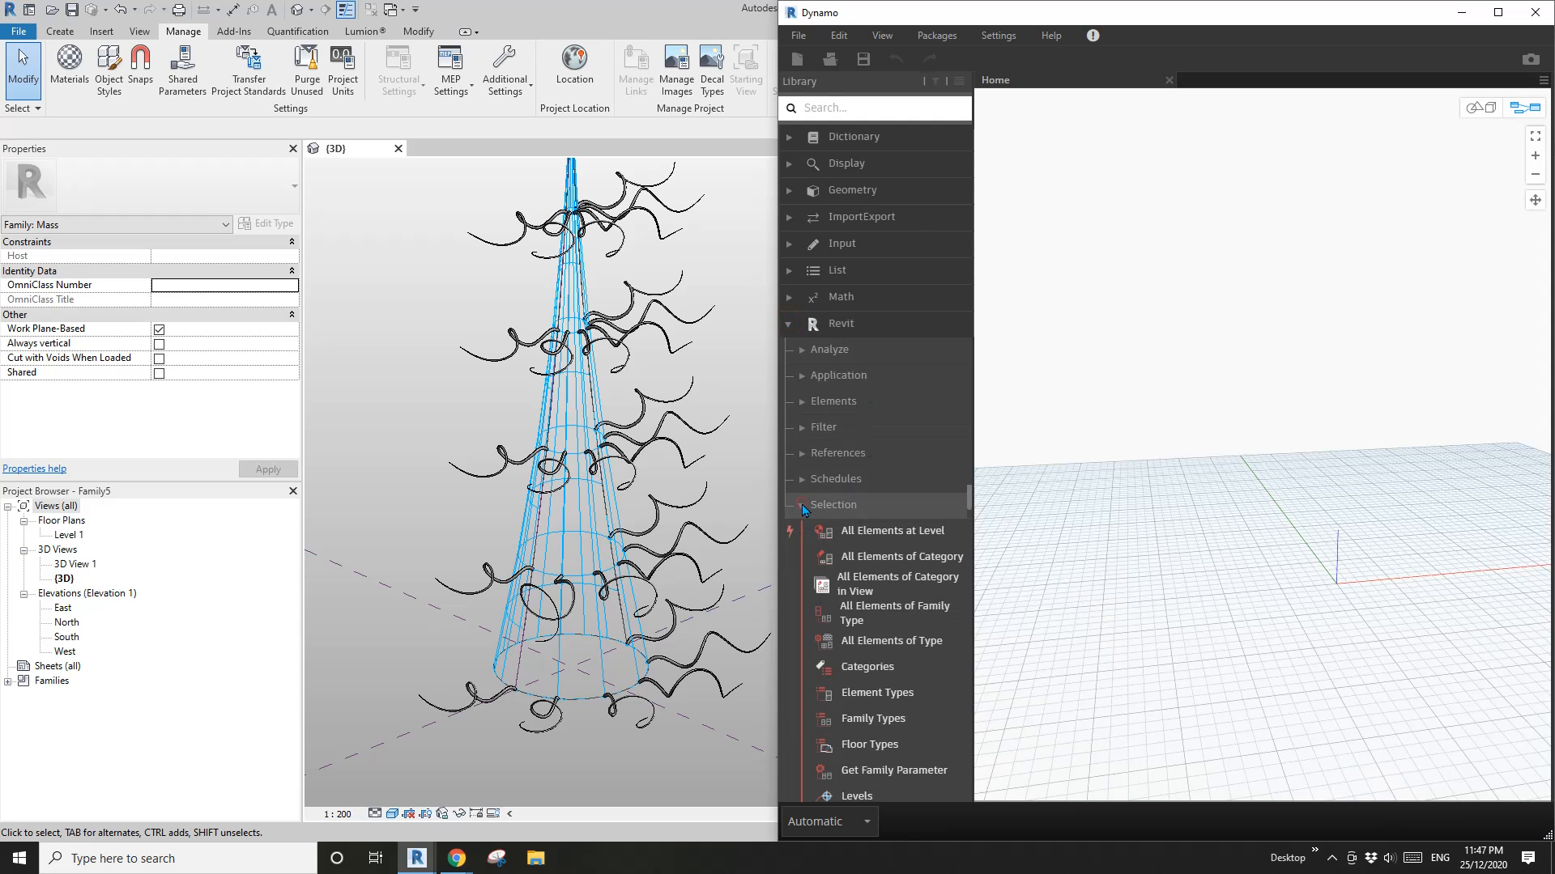
pyautogui.scroll(-2, 812, 510)
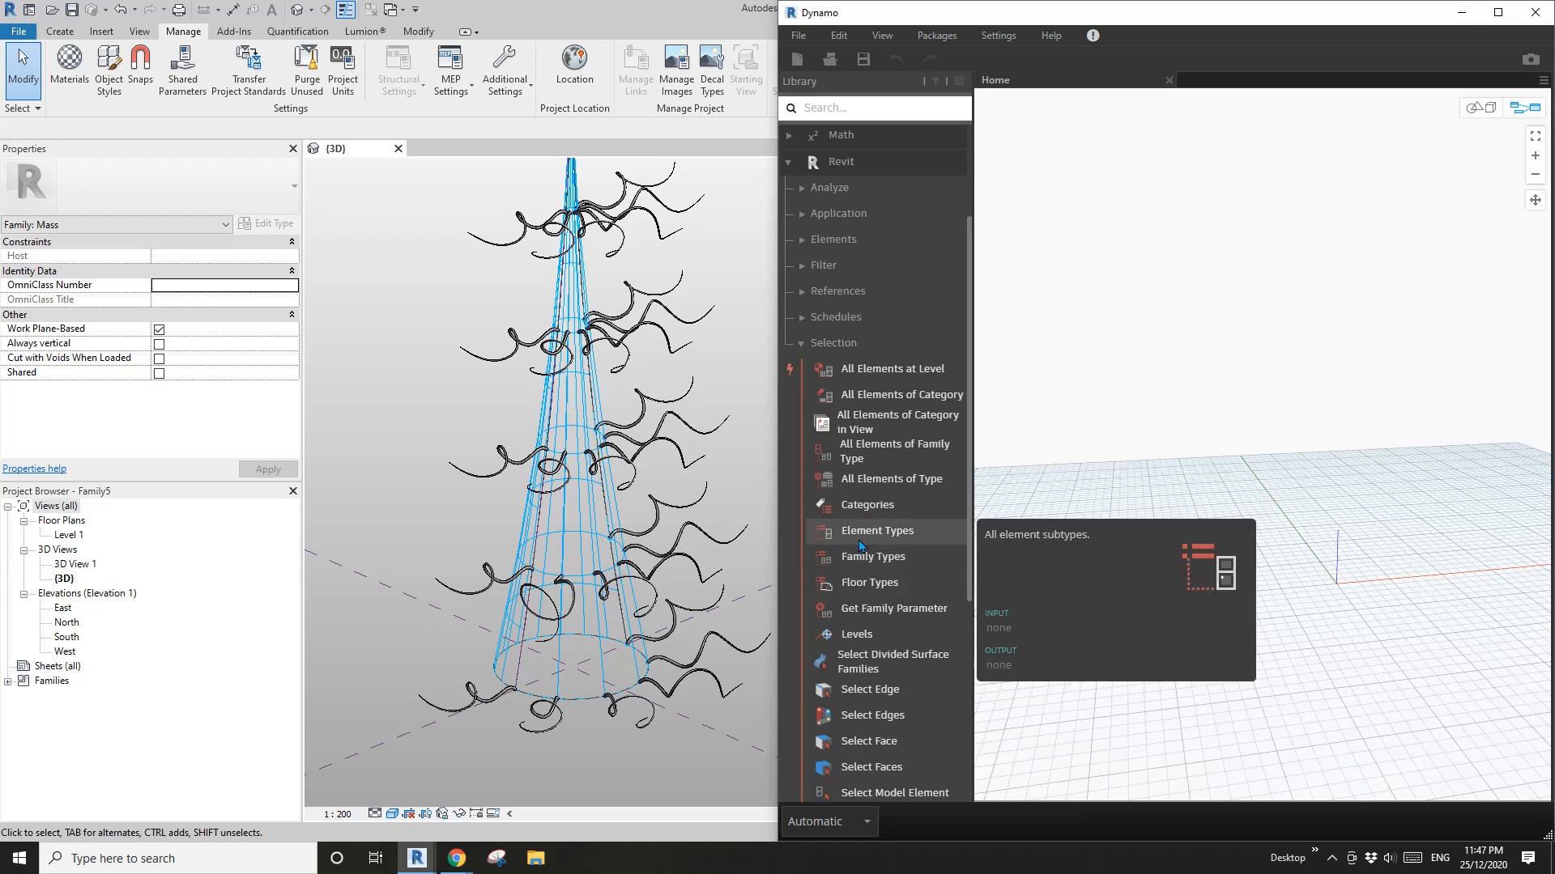
pyautogui.click(866, 557)
pyautogui.moveTo(1277, 415); pyautogui.dragTo(1140, 340)
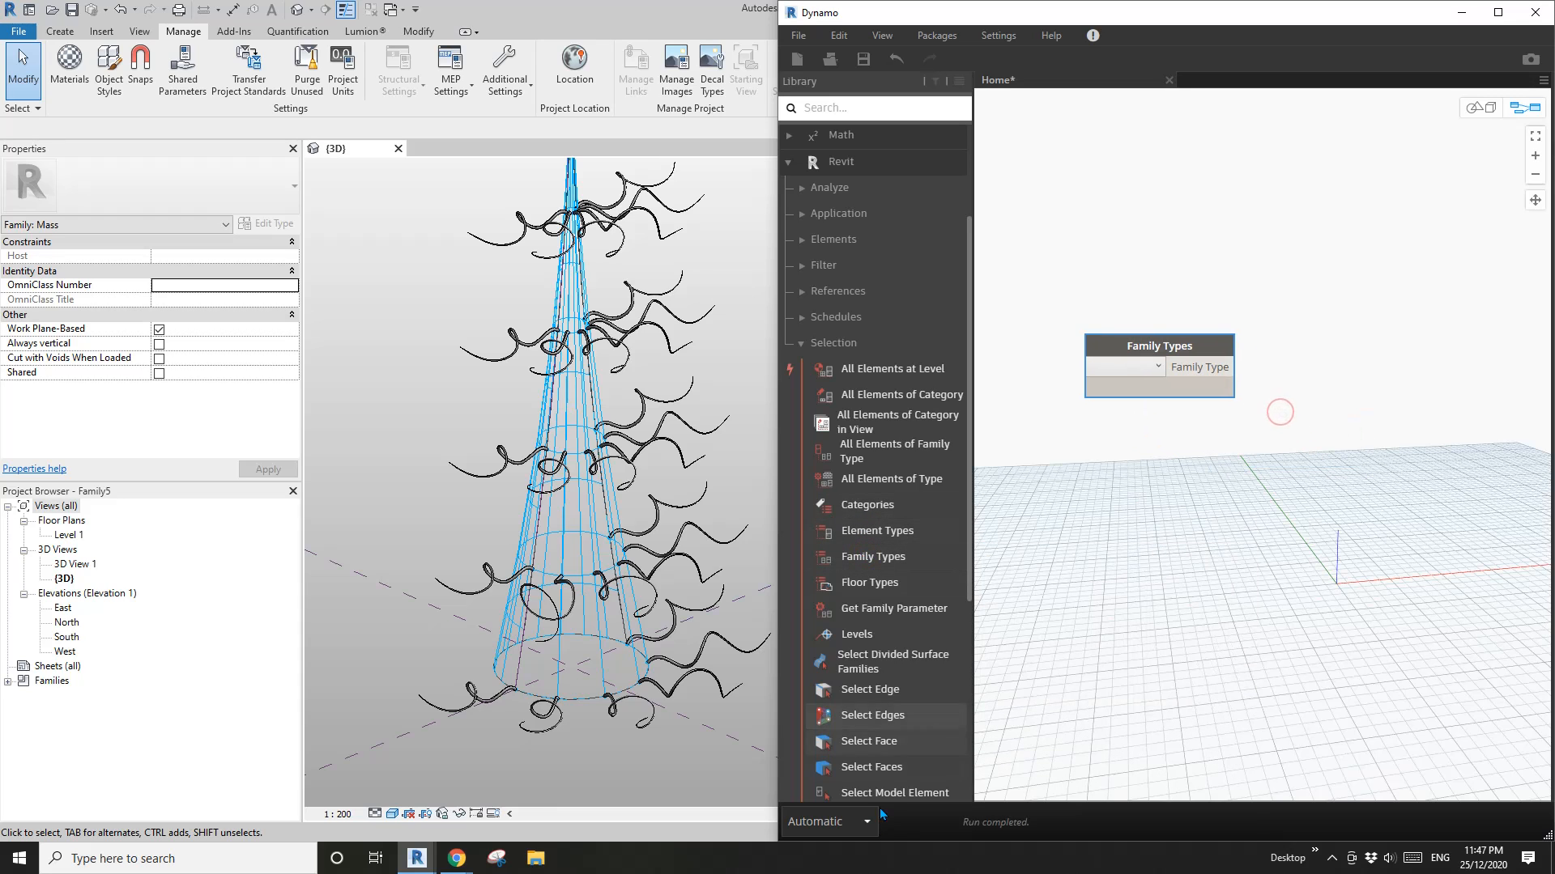
pyautogui.click(859, 829)
pyautogui.click(812, 745)
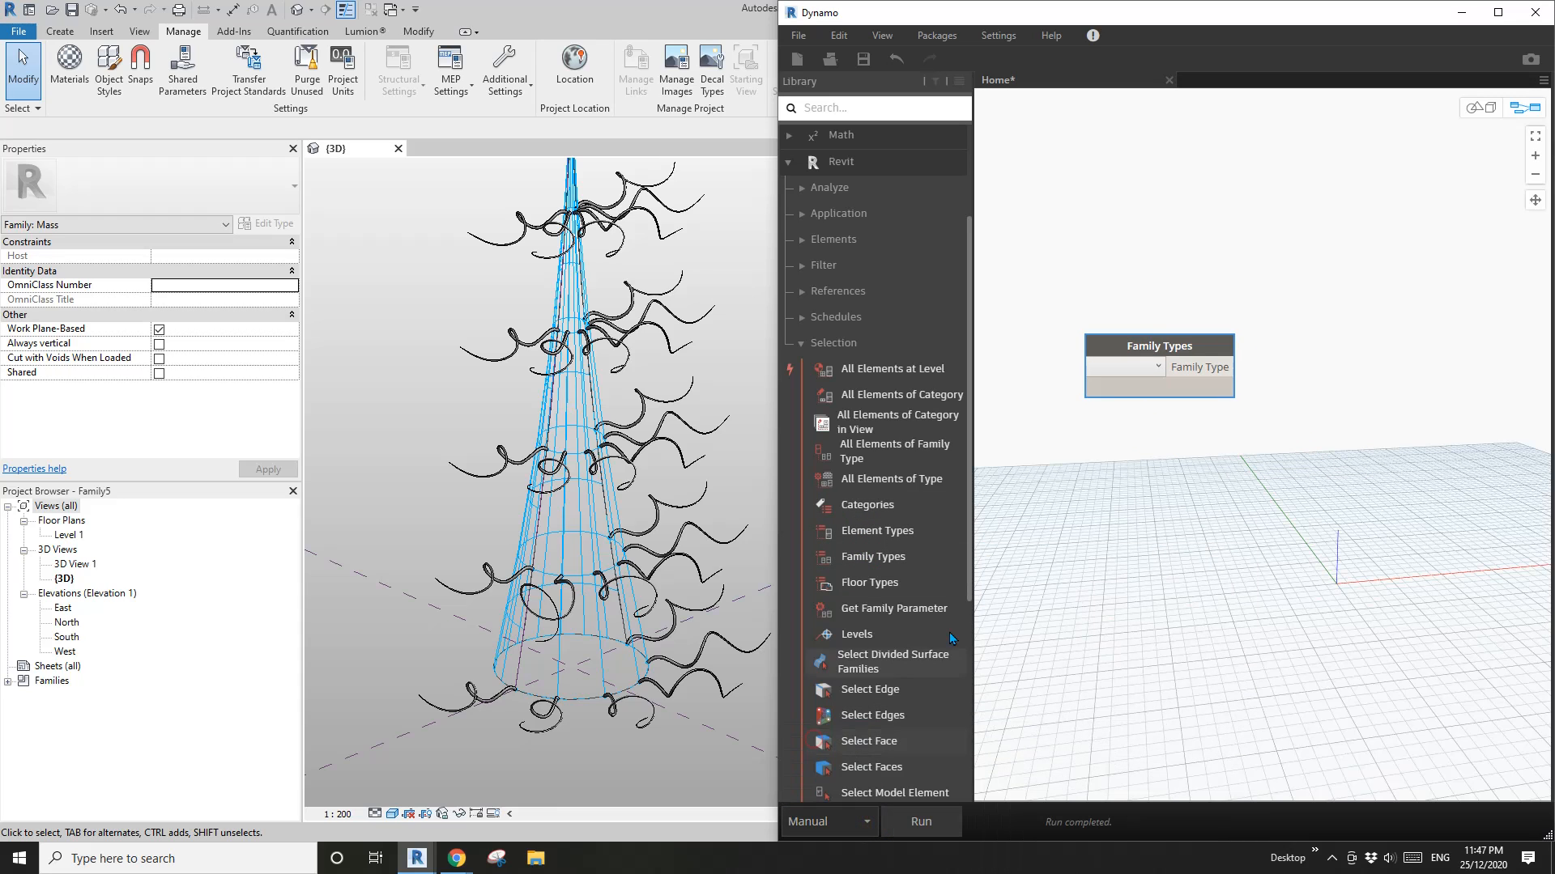
# Step: Choose Family4:Family4 in the Family Types node and move the node aside to make room
pyautogui.click(1159, 368)
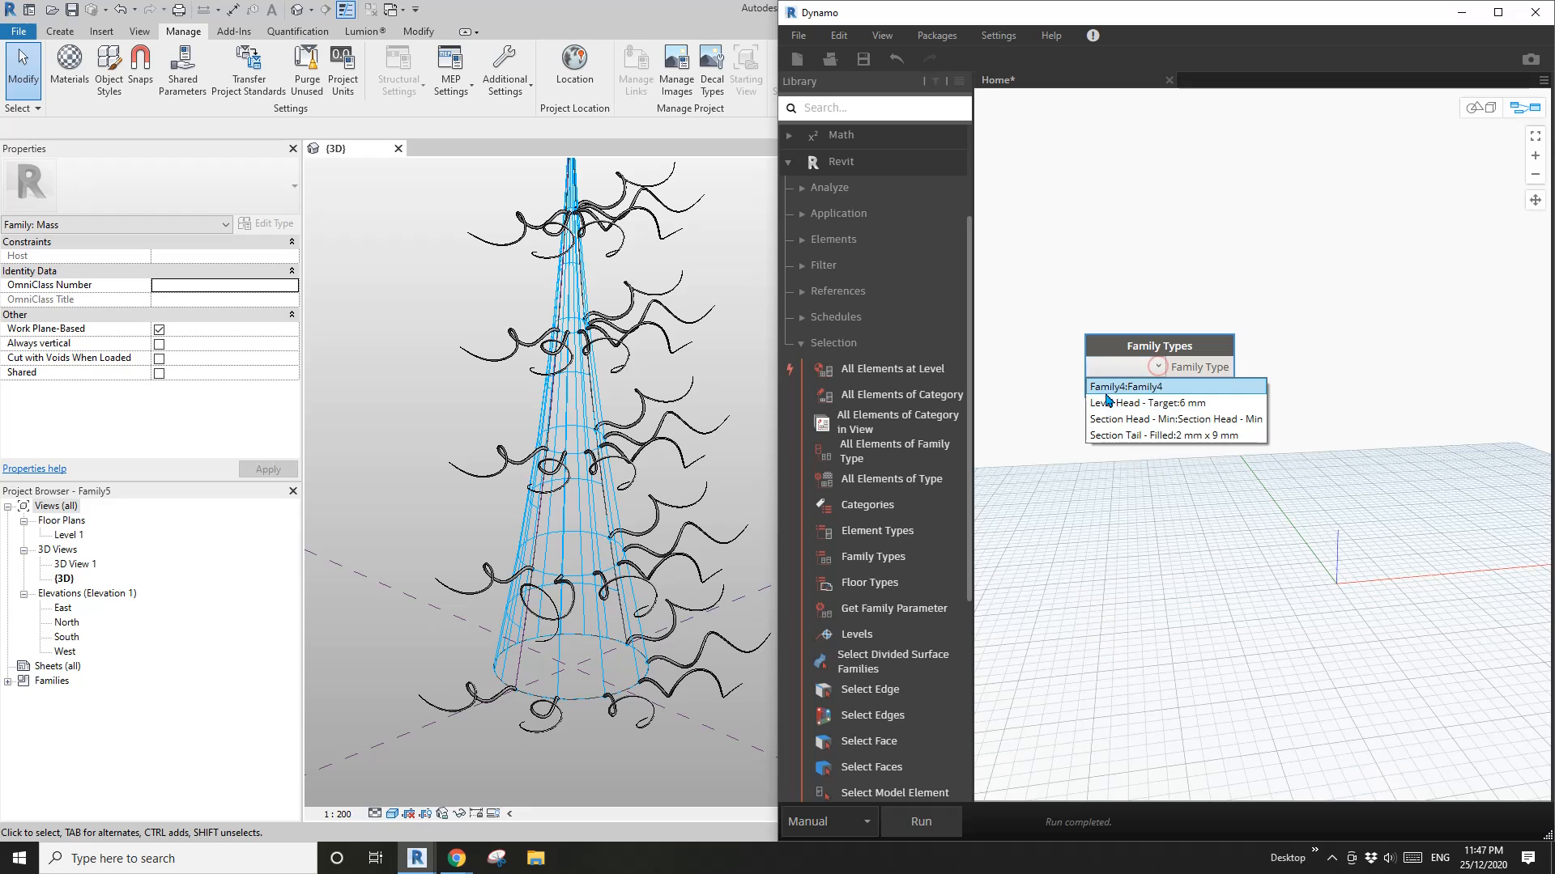
pyautogui.click(1131, 387)
pyautogui.moveTo(1142, 349); pyautogui.dragTo(1093, 321)
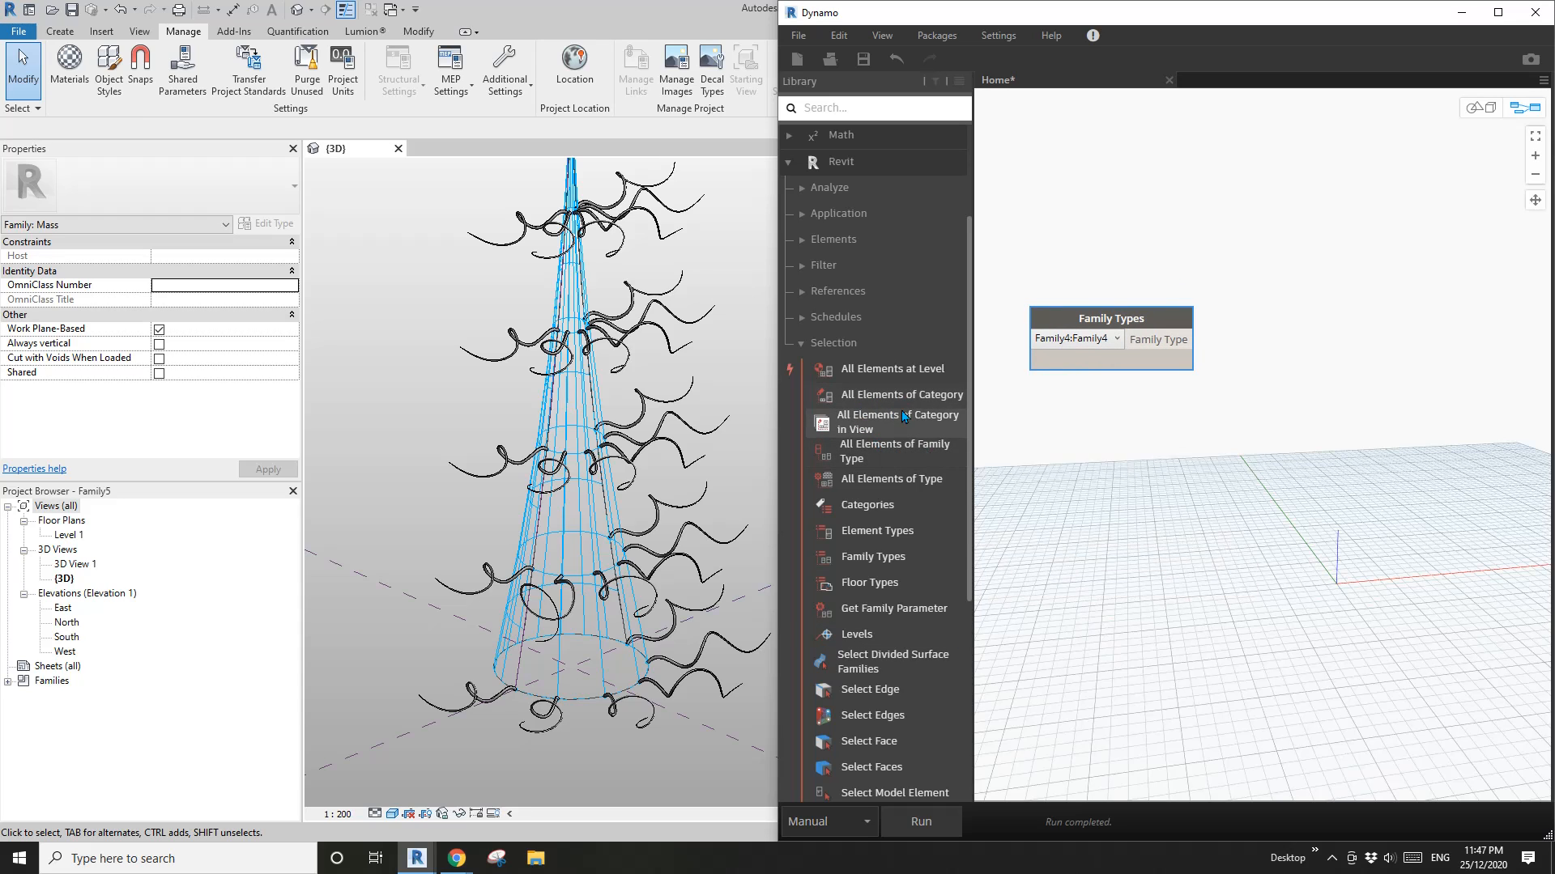
# Step: Place an All Elements of Family Type node and feed it the Family Type output
pyautogui.click(897, 447)
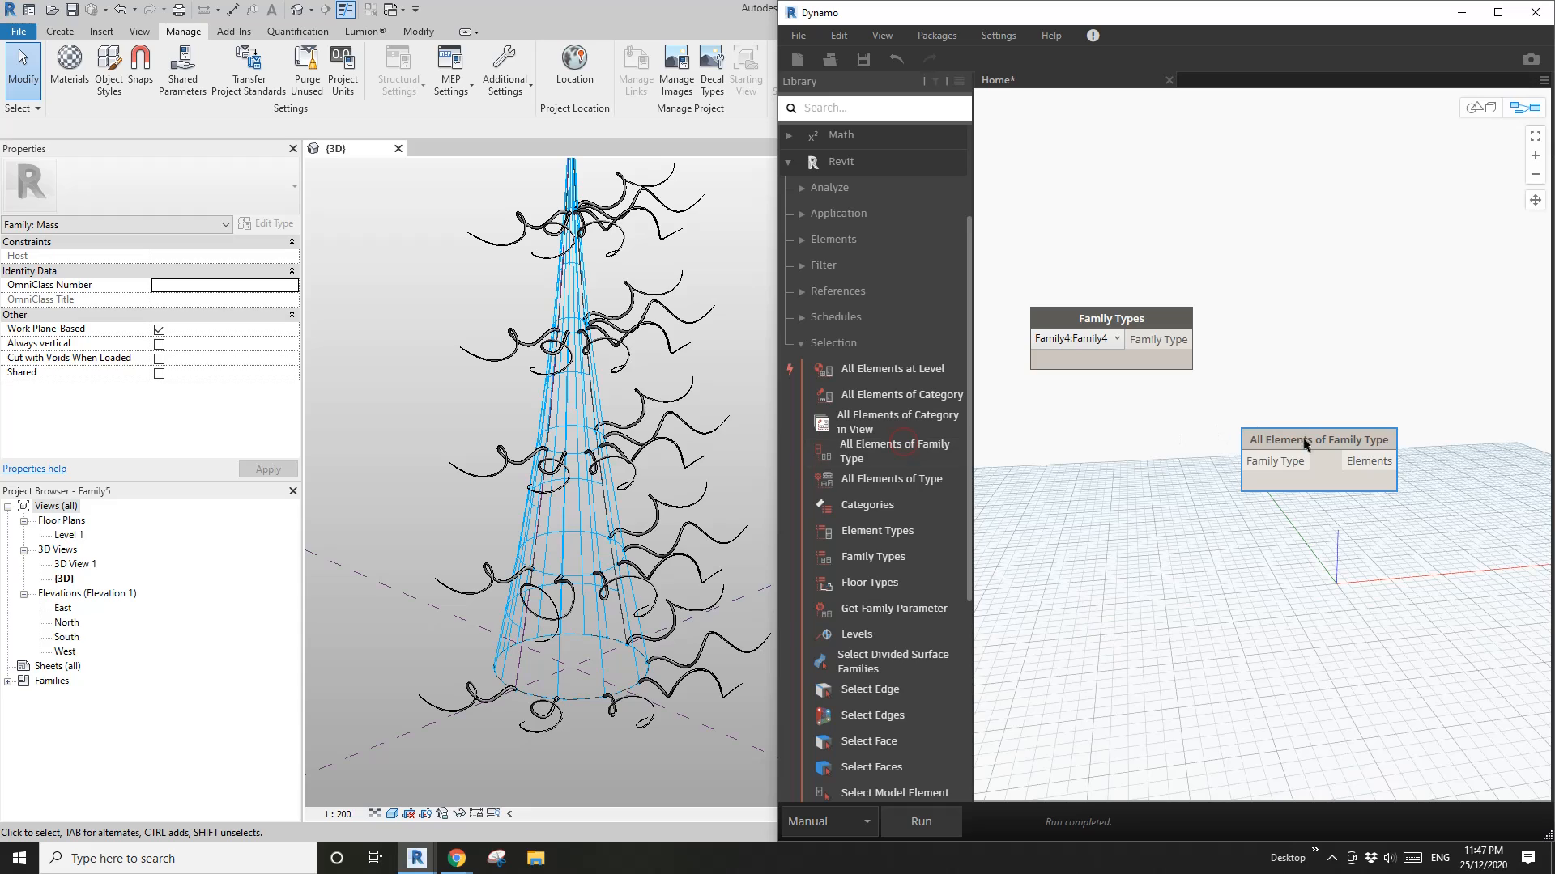
pyautogui.moveTo(1304, 444); pyautogui.dragTo(1299, 327)
pyautogui.click(1176, 341)
pyautogui.click(1267, 348)
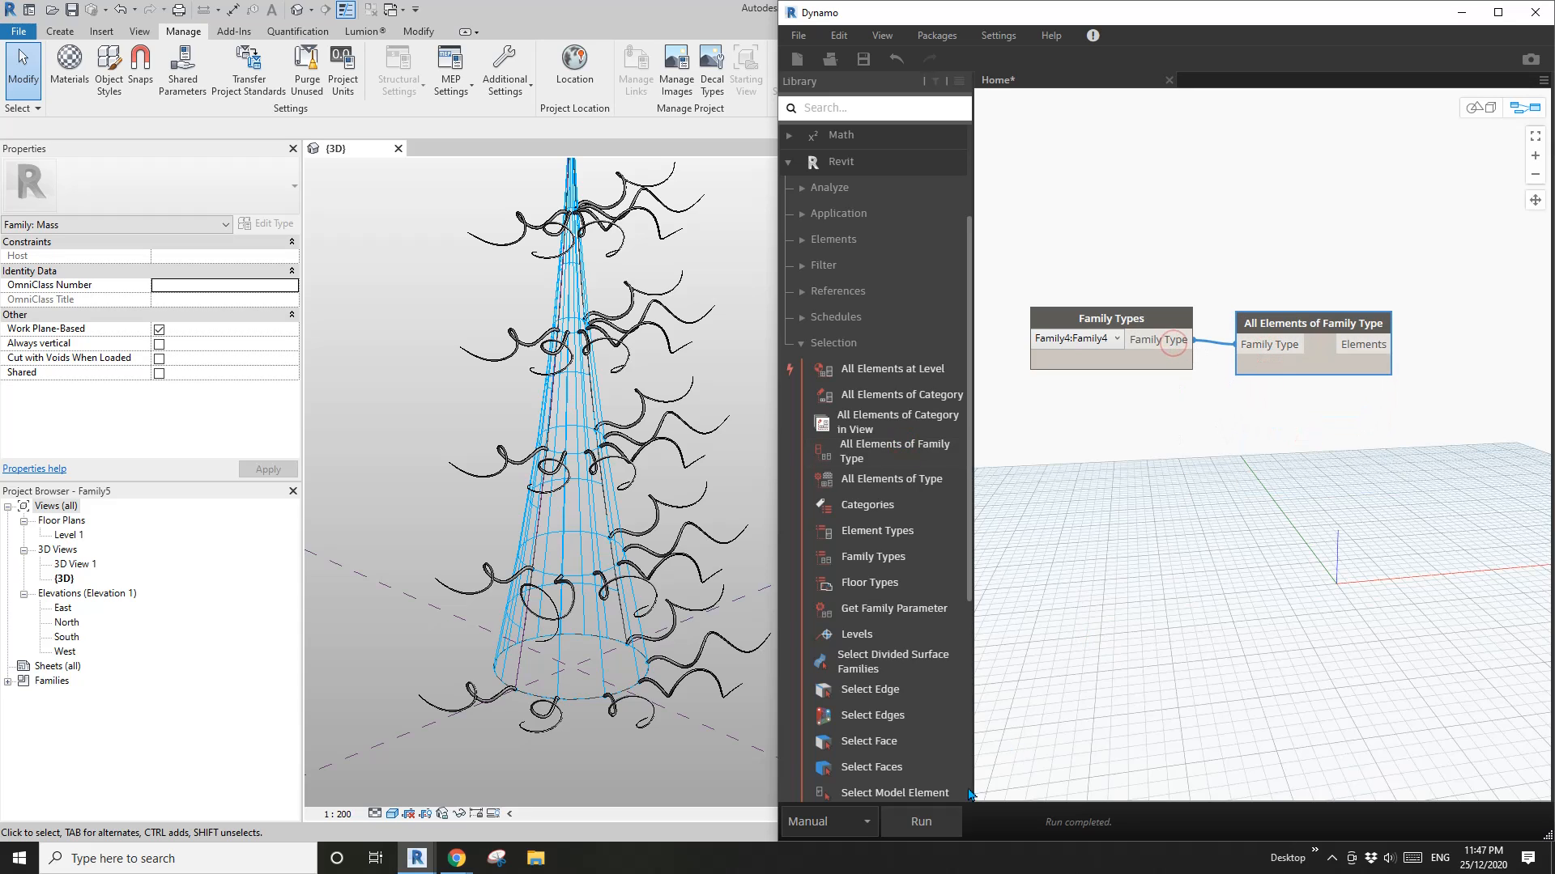
# Step: Run the graph, pin the preview of the collected elements, and space the two nodes farther apart
pyautogui.click(946, 820)
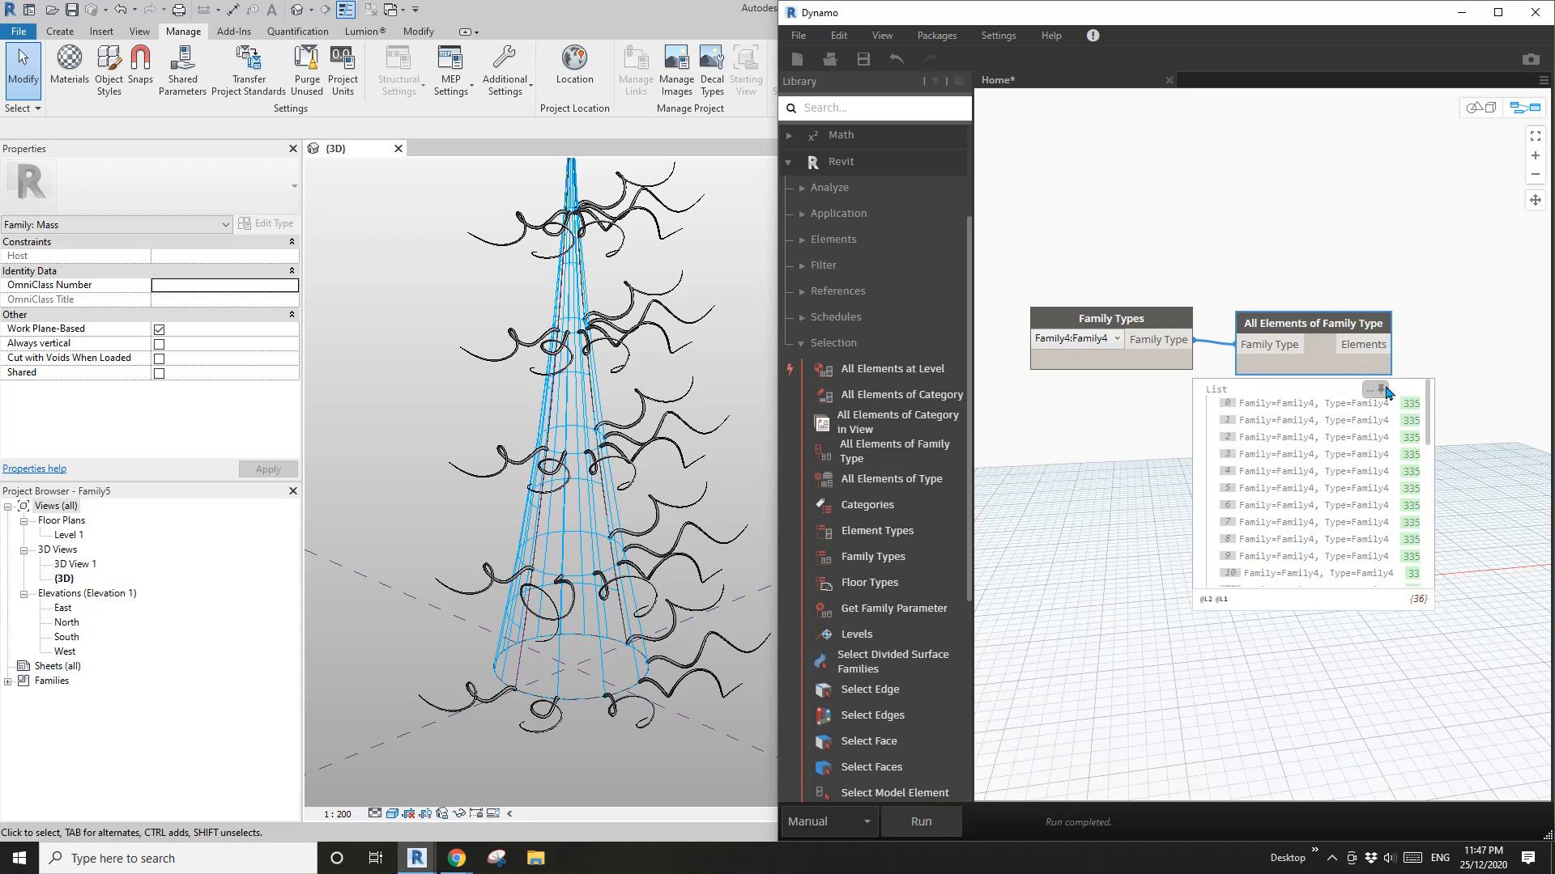
pyautogui.click(1383, 390)
pyautogui.moveTo(1296, 323); pyautogui.dragTo(1321, 309)
pyautogui.moveTo(1143, 318); pyautogui.dragTo(1125, 301)
pyautogui.moveTo(1291, 317); pyautogui.dragTo(1304, 305)
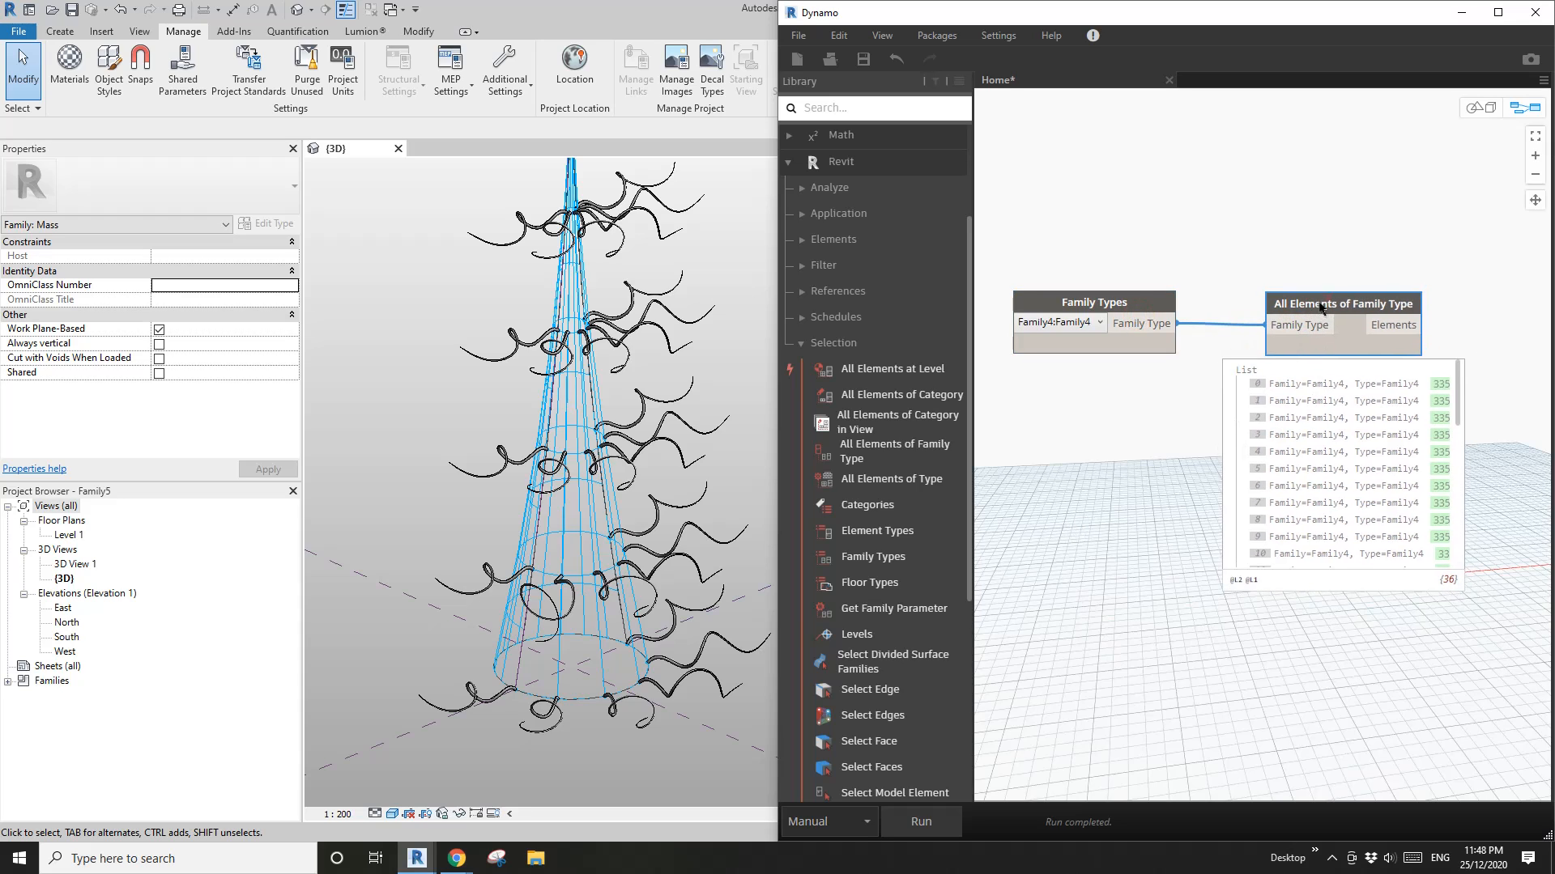
# Step: Place an Element.SetParameterByName node beyond the All Elements of Family Type node
pyautogui.rightClick(1244, 216)
pyautogui.write('SET')
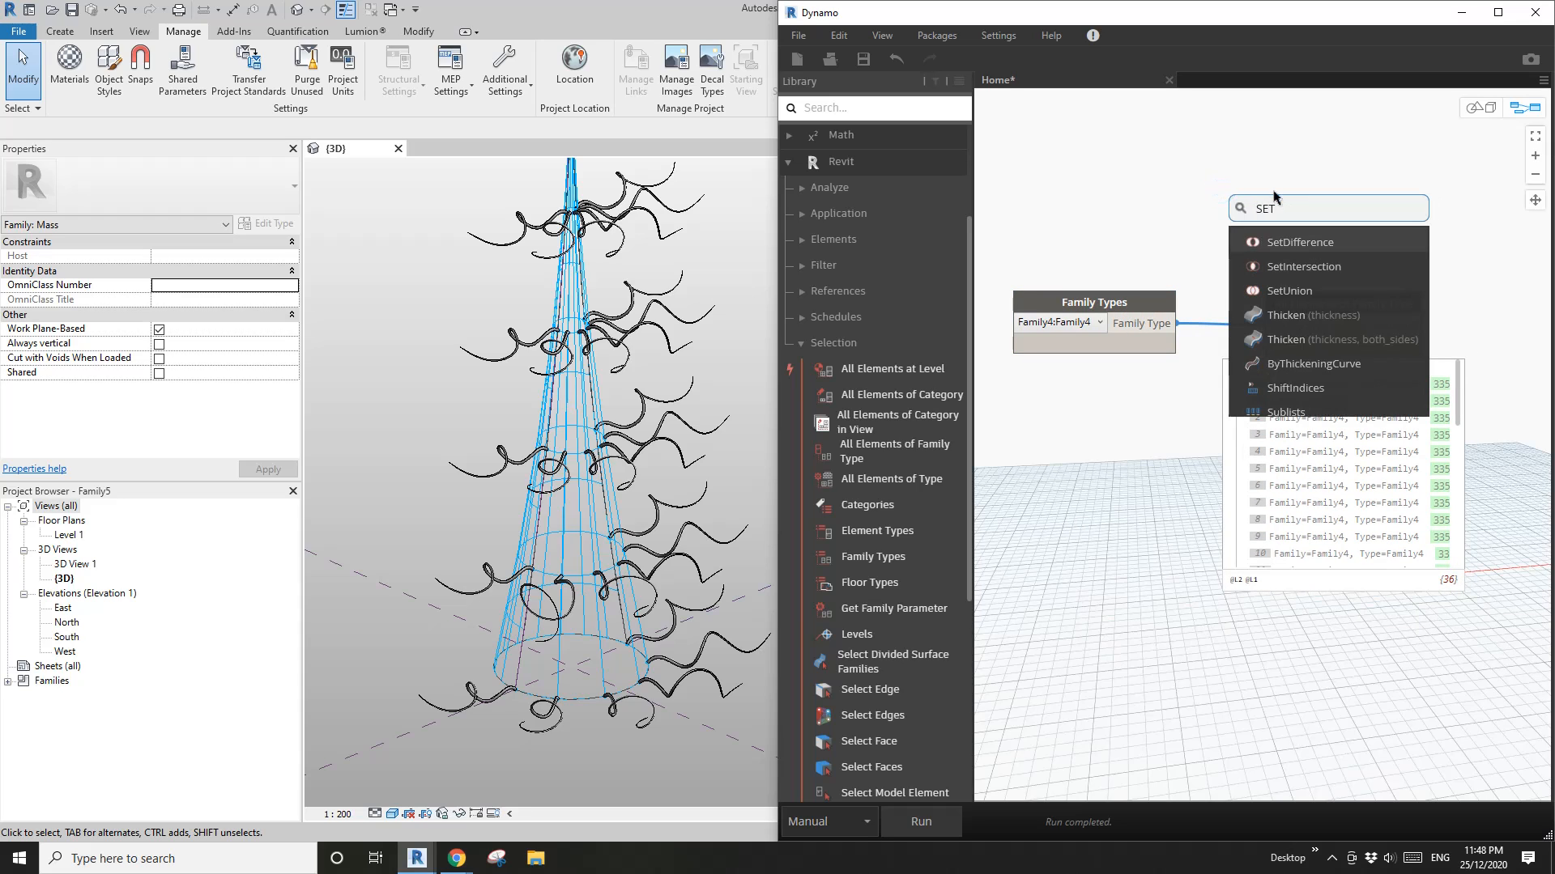
pyautogui.write('PARA')
pyautogui.click(1295, 243)
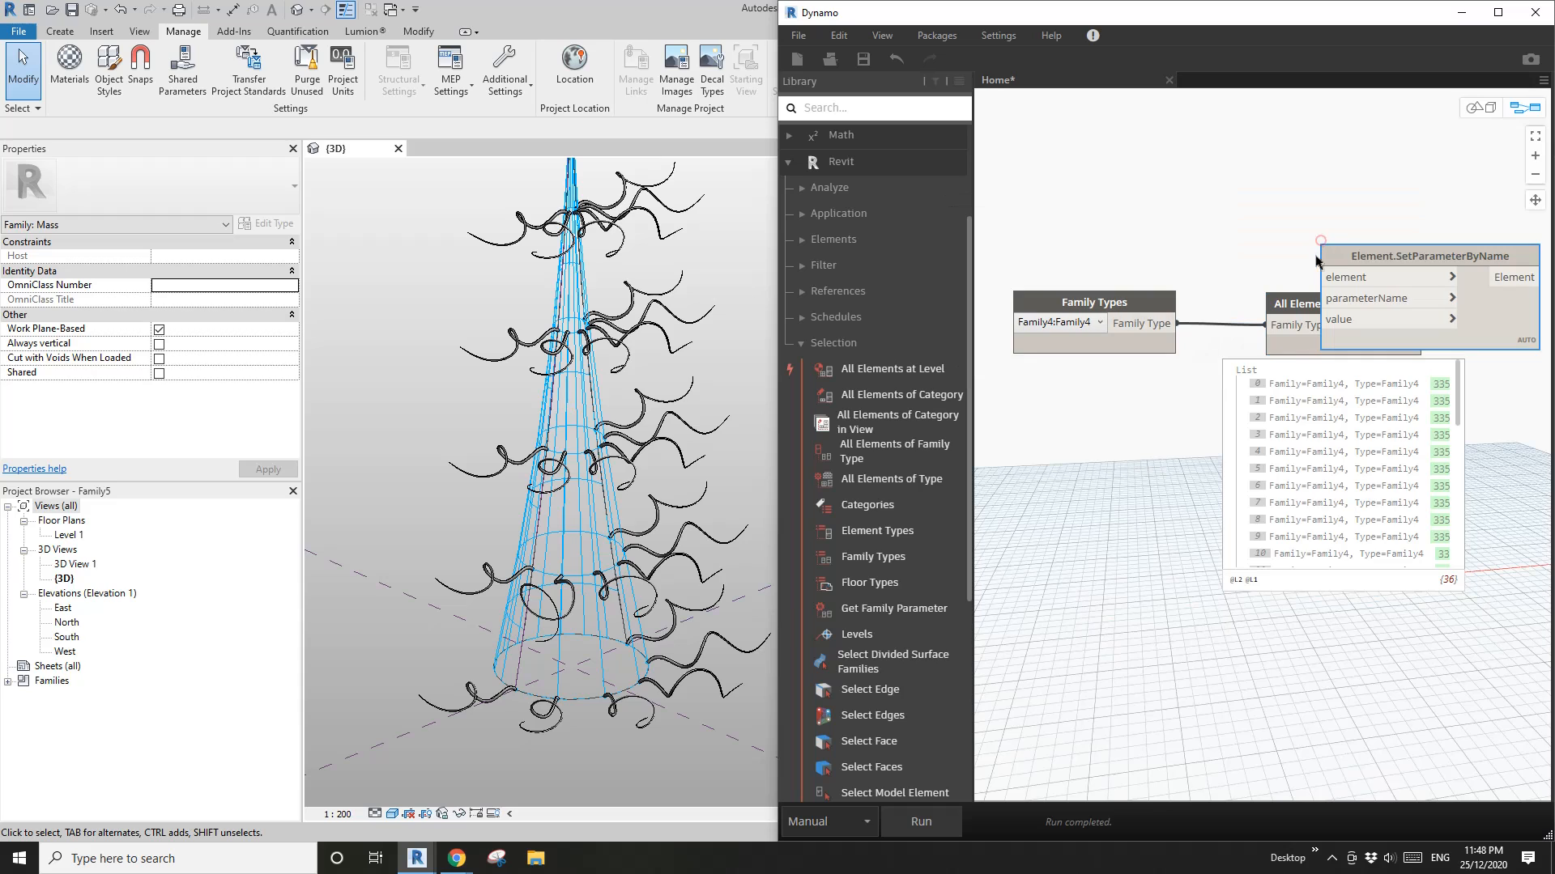
pyautogui.moveTo(1257, 254); pyautogui.dragTo(1430, 260)
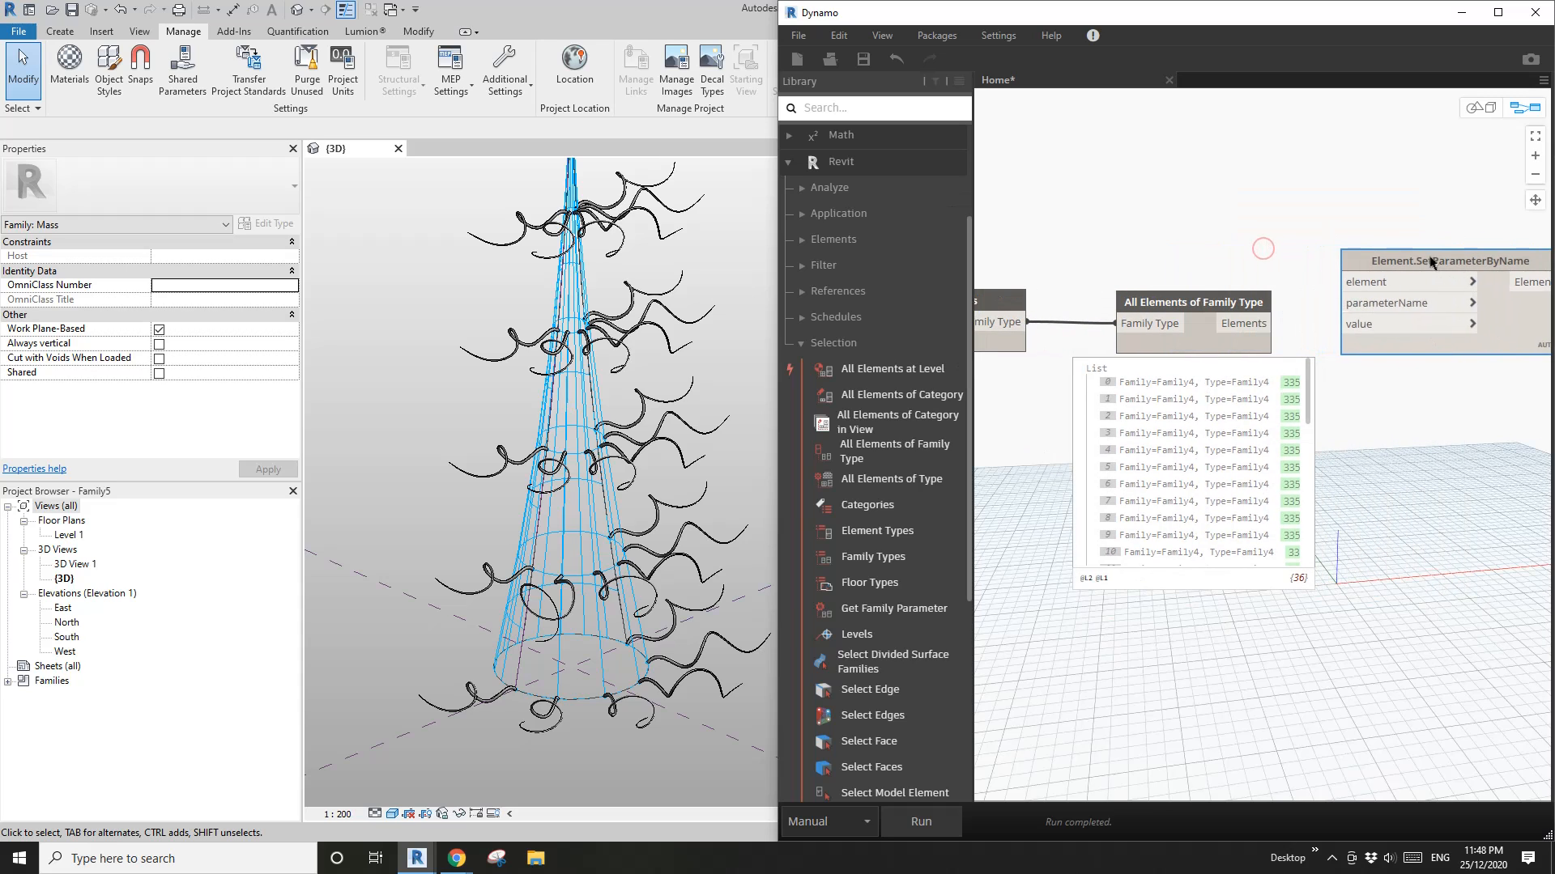
# Step: Connect the Elements output to the element input of the Element.SetParameterByName node
pyautogui.moveTo(1429, 419); pyautogui.dragTo(1388, 437, button='middle')
pyautogui.scroll(3, 1370, 436)
pyautogui.moveTo(1368, 227); pyautogui.dragTo(1428, 274)
pyautogui.click(1172, 307)
pyautogui.click(1360, 283)
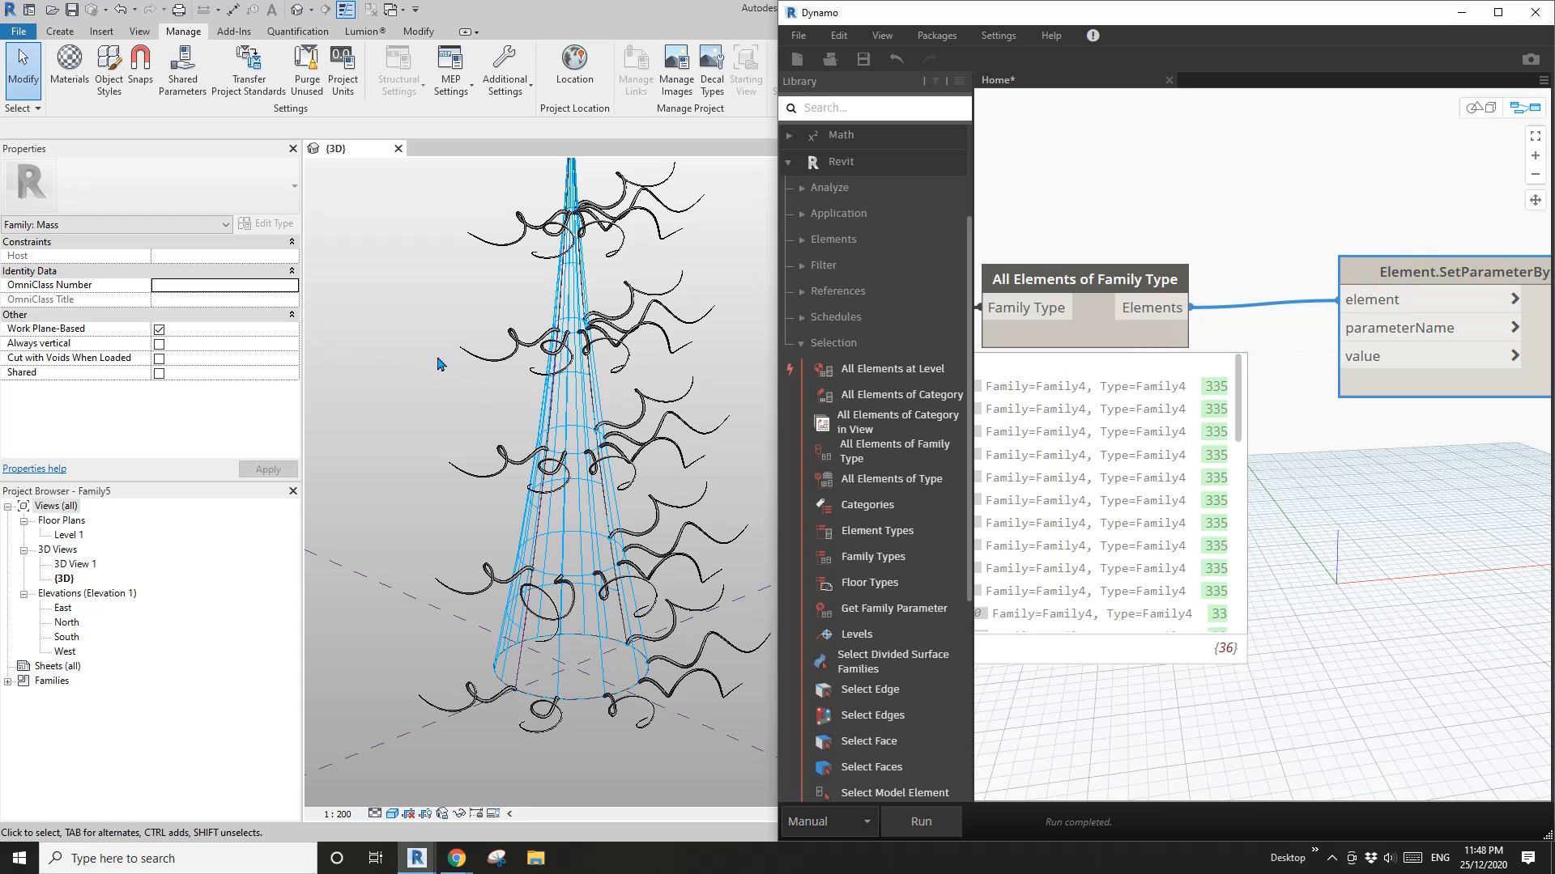
# Step: Check a winding component's parameter names in Revit and add a Dynamo code block containing "L"; below the element list
pyautogui.click(486, 356)
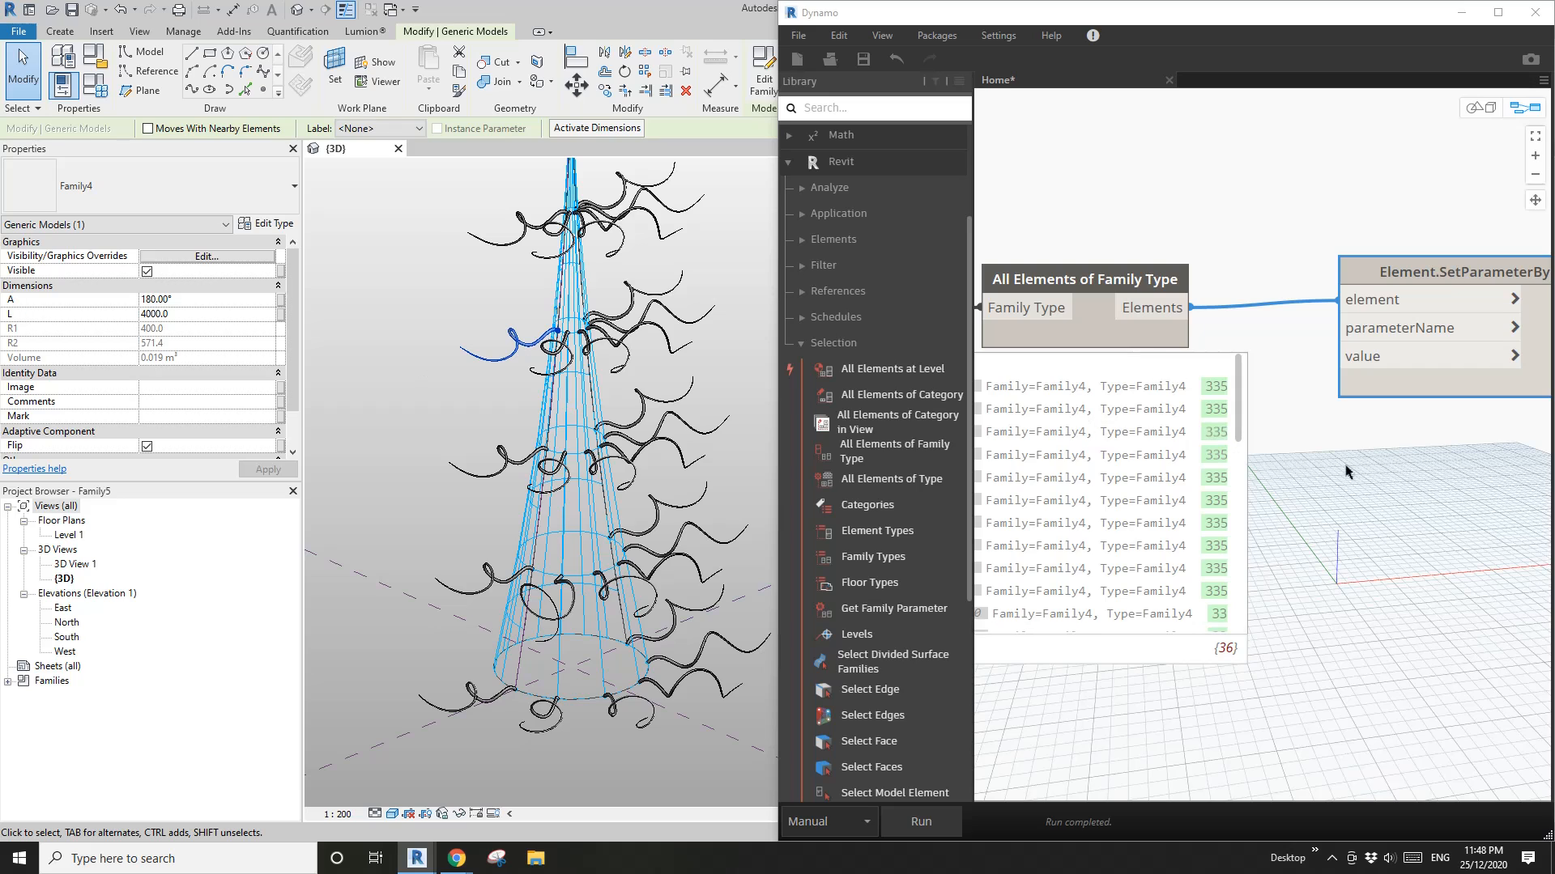
pyautogui.scroll(-3, 1347, 275)
pyautogui.doubleClick(1208, 551)
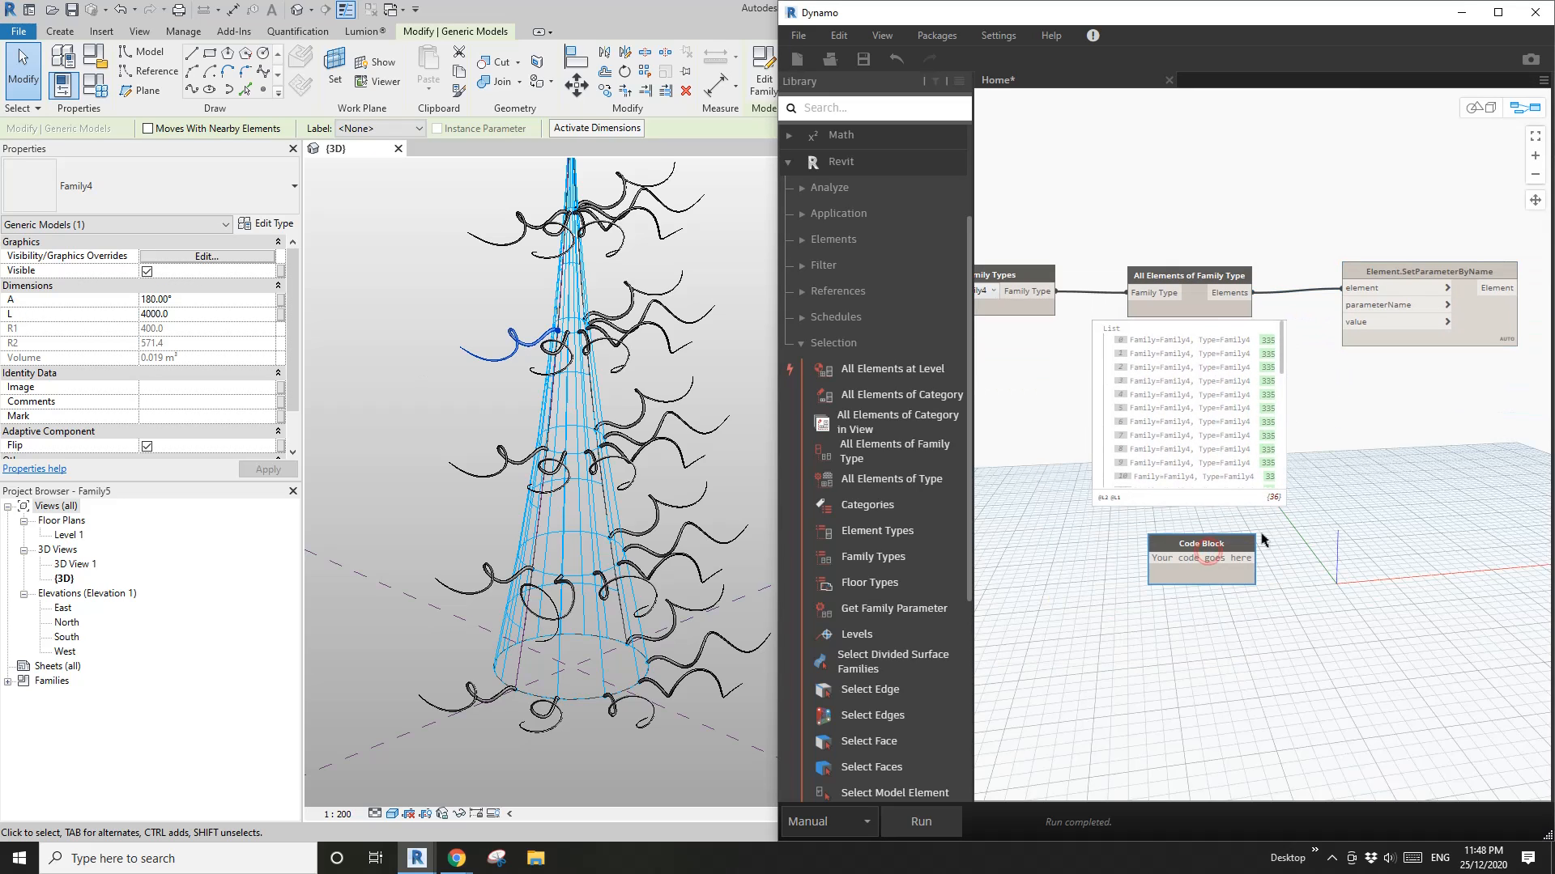
pyautogui.write('"L";')
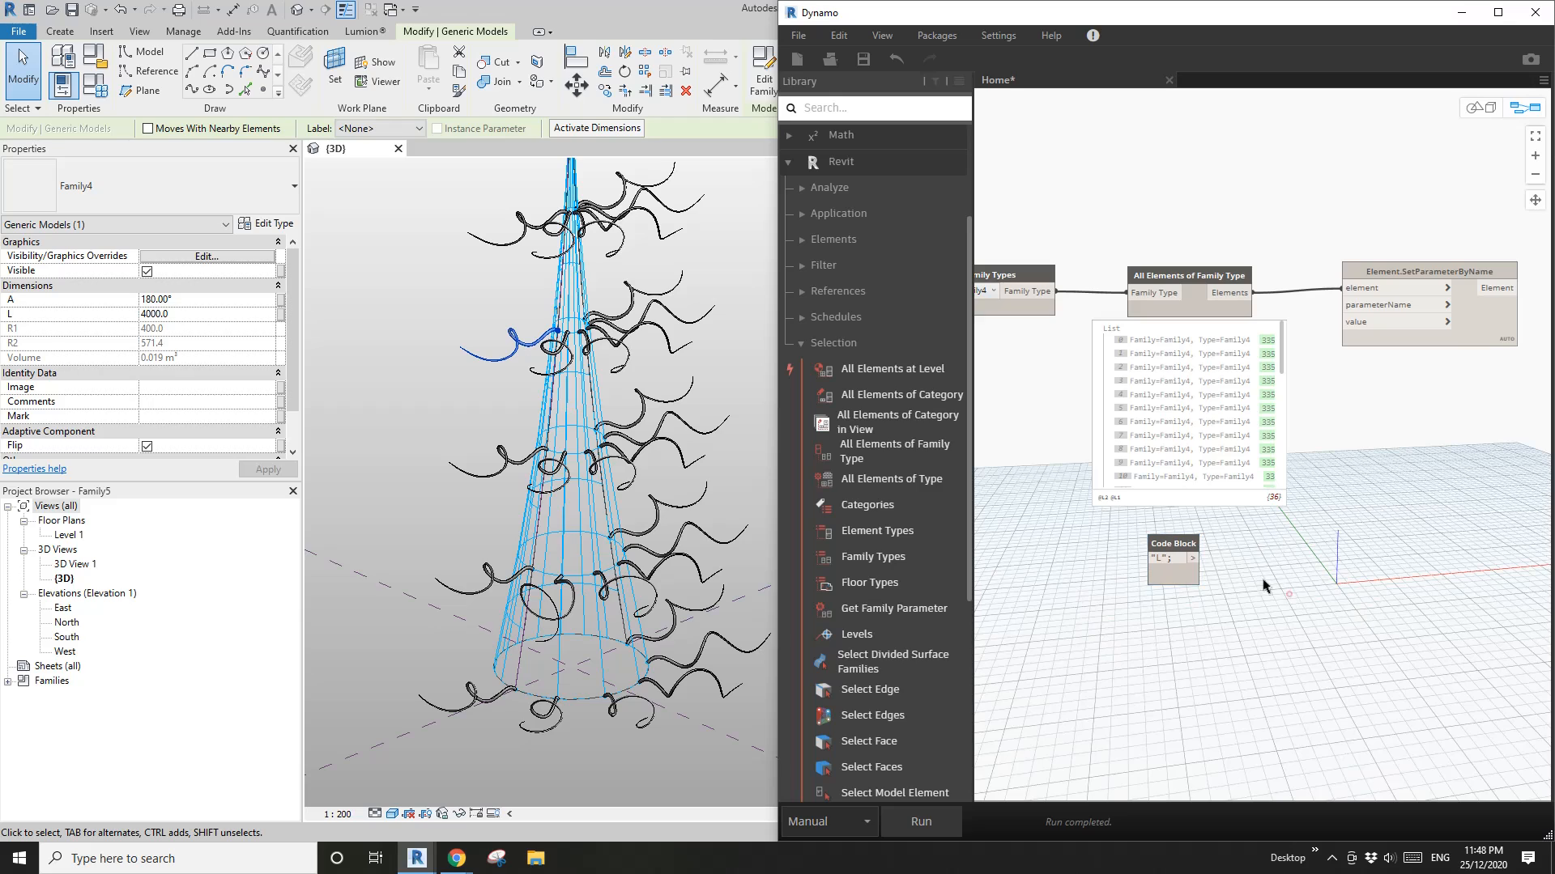
# Step: Add "A"; as a second line of the "L"; code block and shift the block slightly aside
pyautogui.moveTo(1179, 545); pyautogui.dragTo(1228, 532)
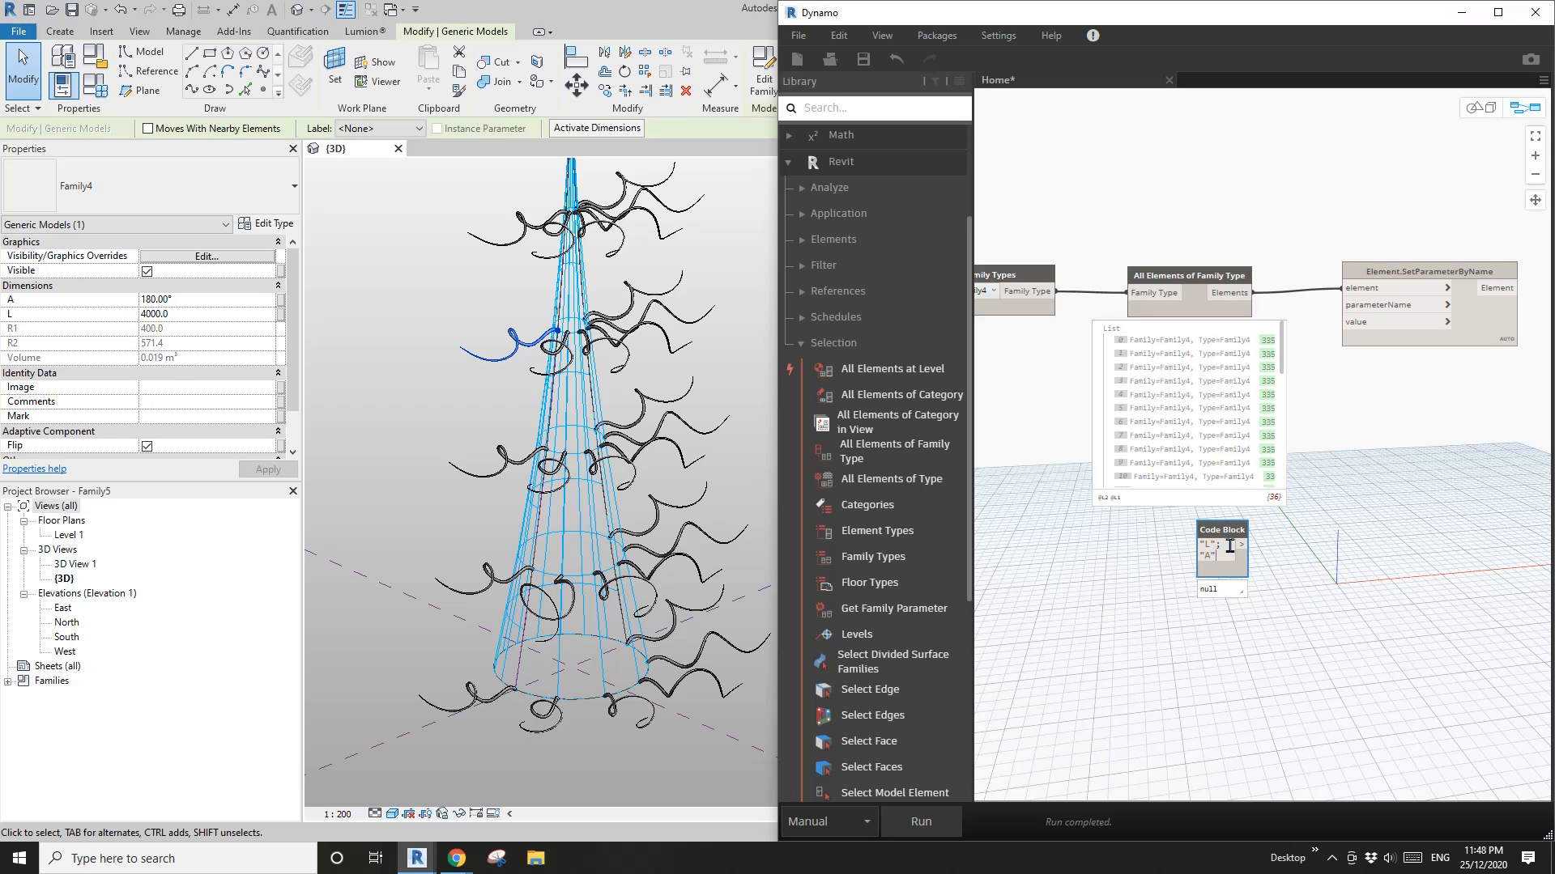
pyautogui.moveTo(1222, 531); pyautogui.dragTo(1223, 550)
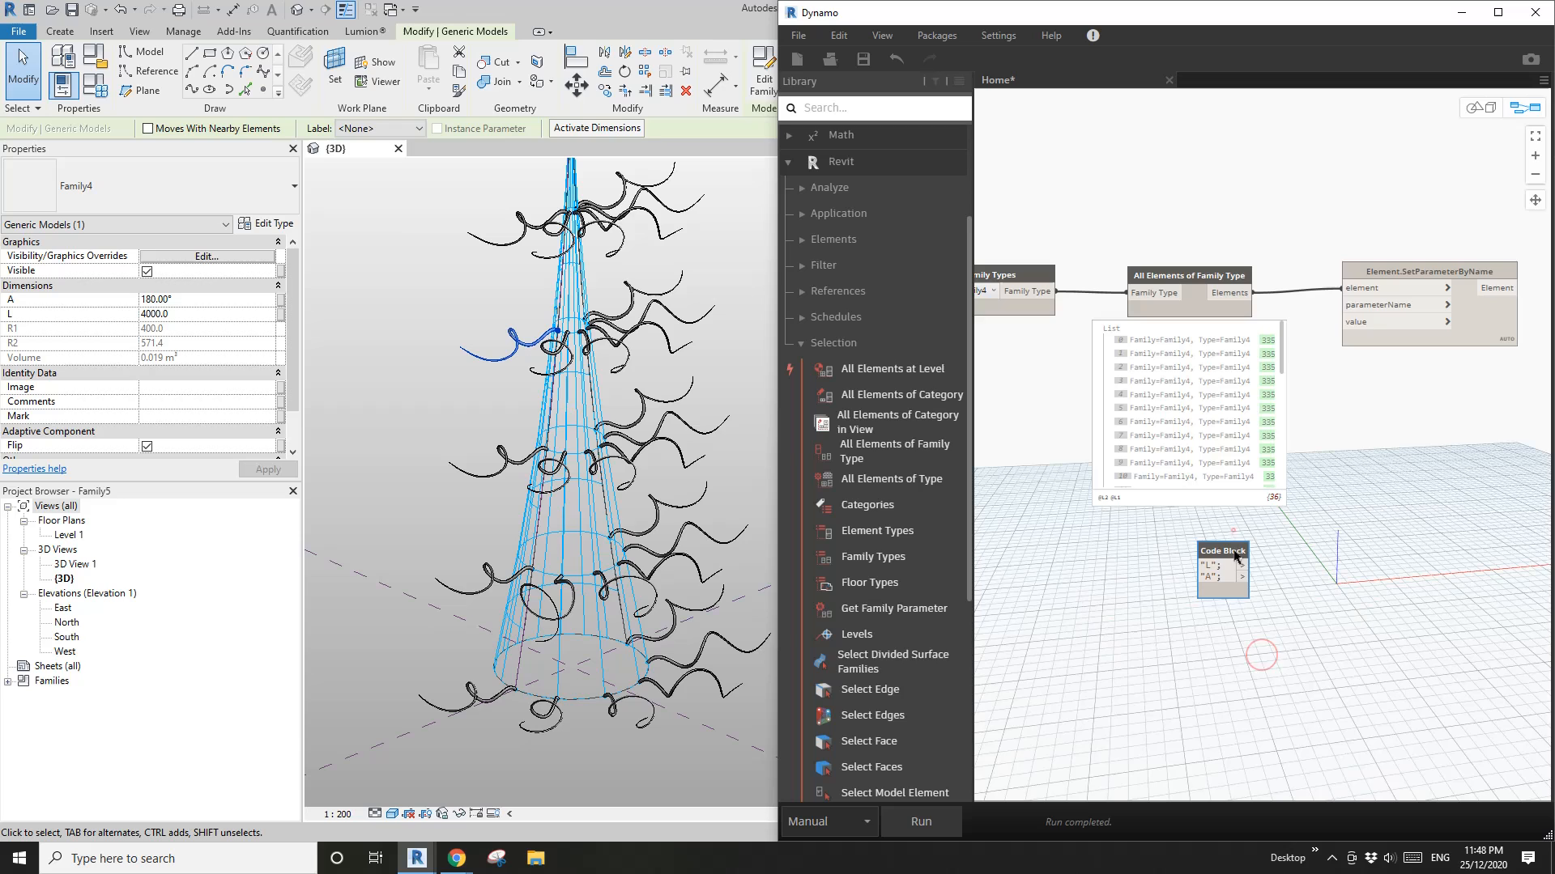
# Step: Duplicate the Element.SetParameterByName node and place the copy below the original
pyautogui.doubleClick(1418, 270)
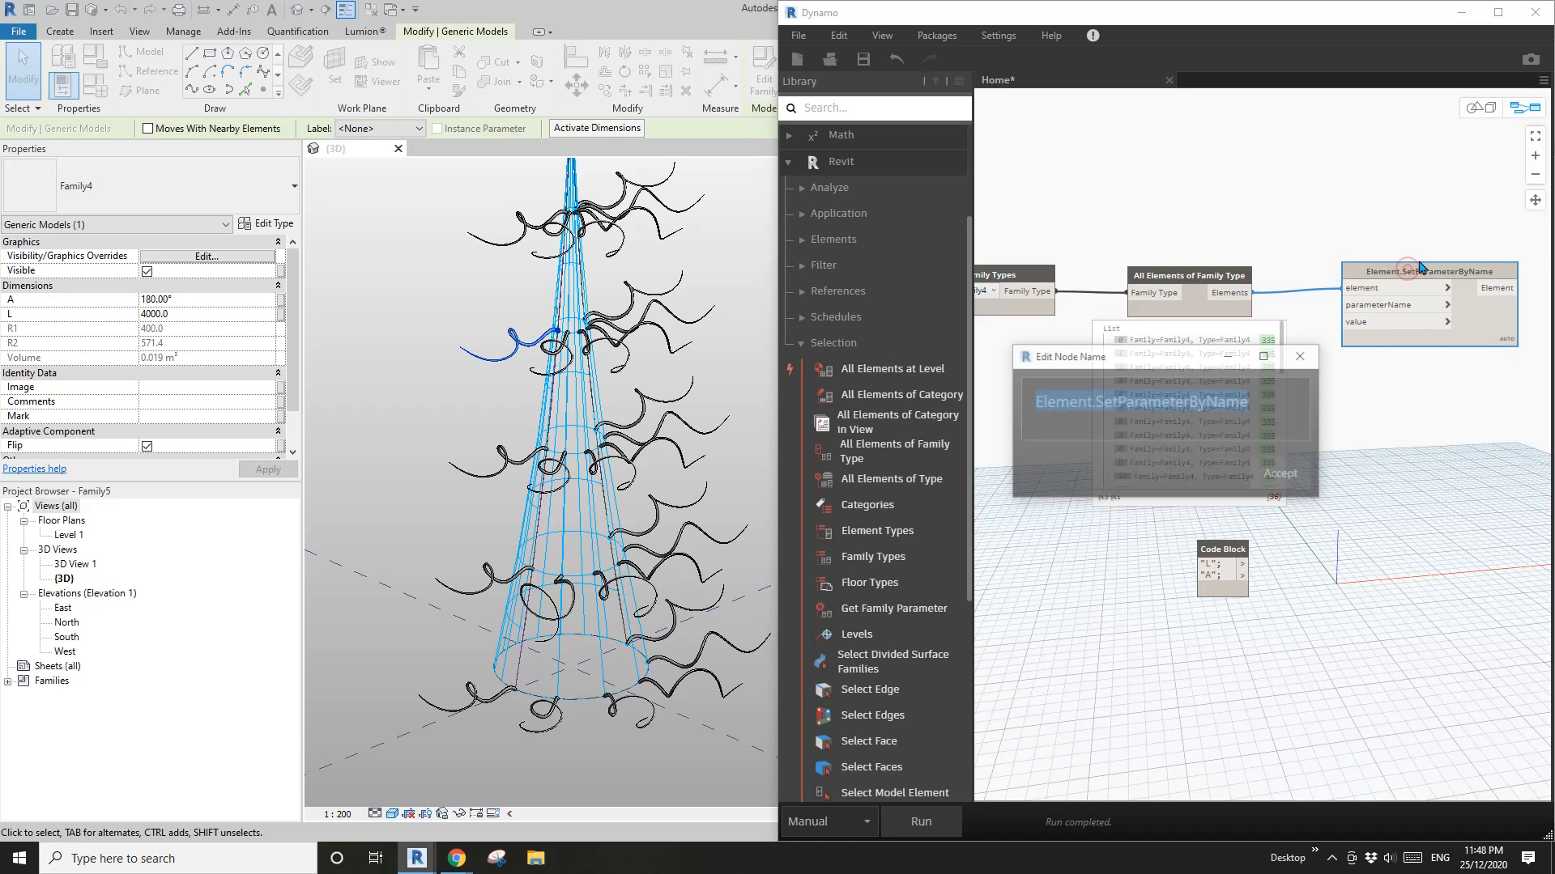
pyautogui.click(1304, 356)
pyautogui.moveTo(1420, 273); pyautogui.dragTo(1431, 257)
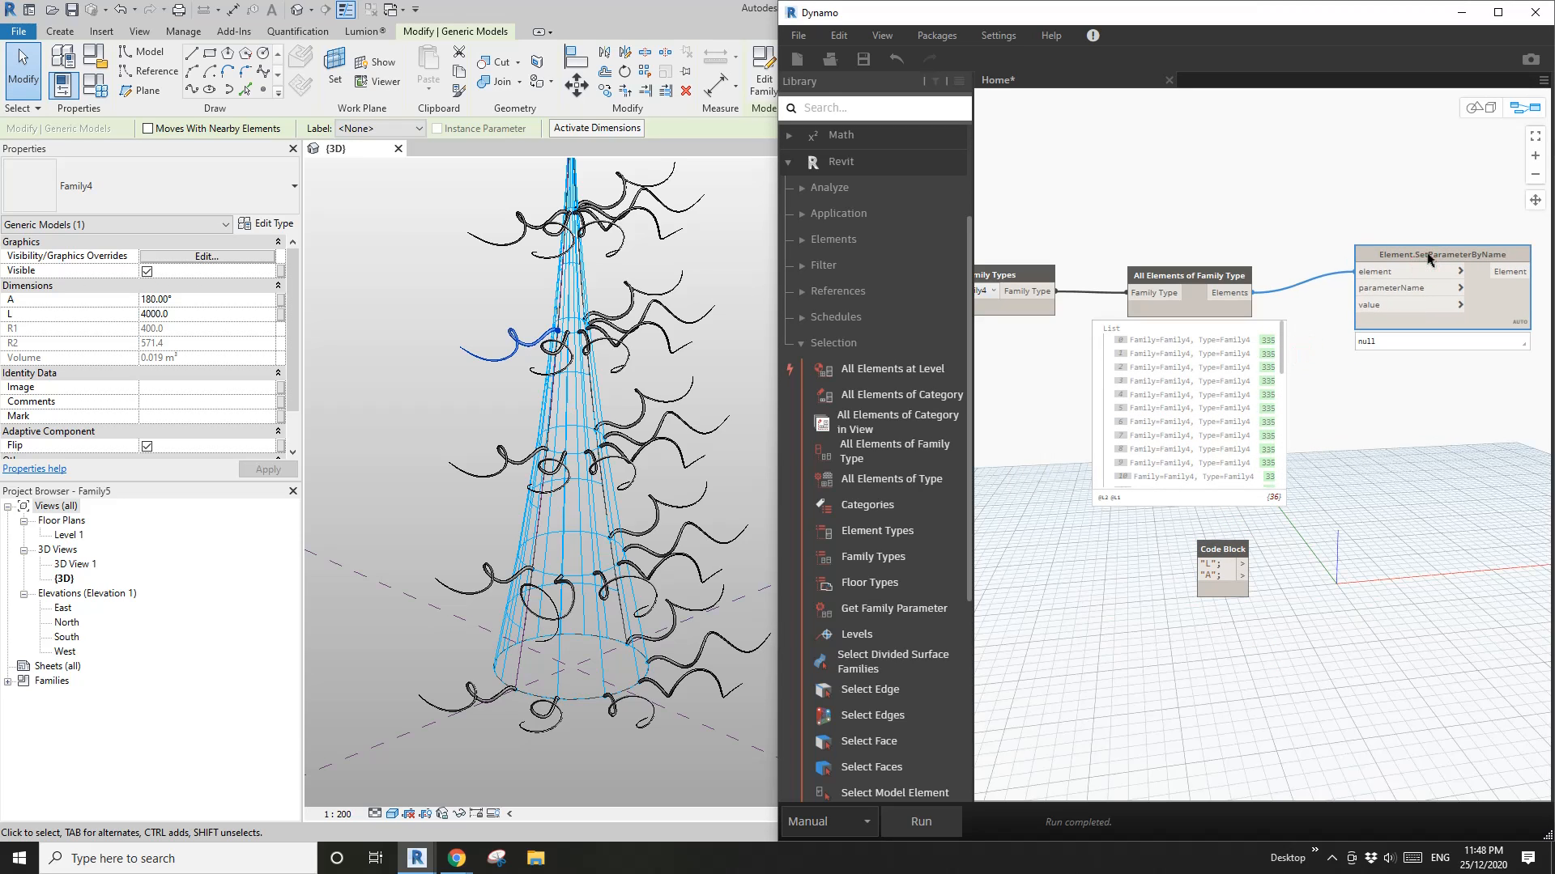
pyautogui.hotkey('ctrl', 'c')
pyautogui.hotkey('ctrl', 'v')
pyautogui.moveTo(1345, 460); pyautogui.dragTo(1451, 370)
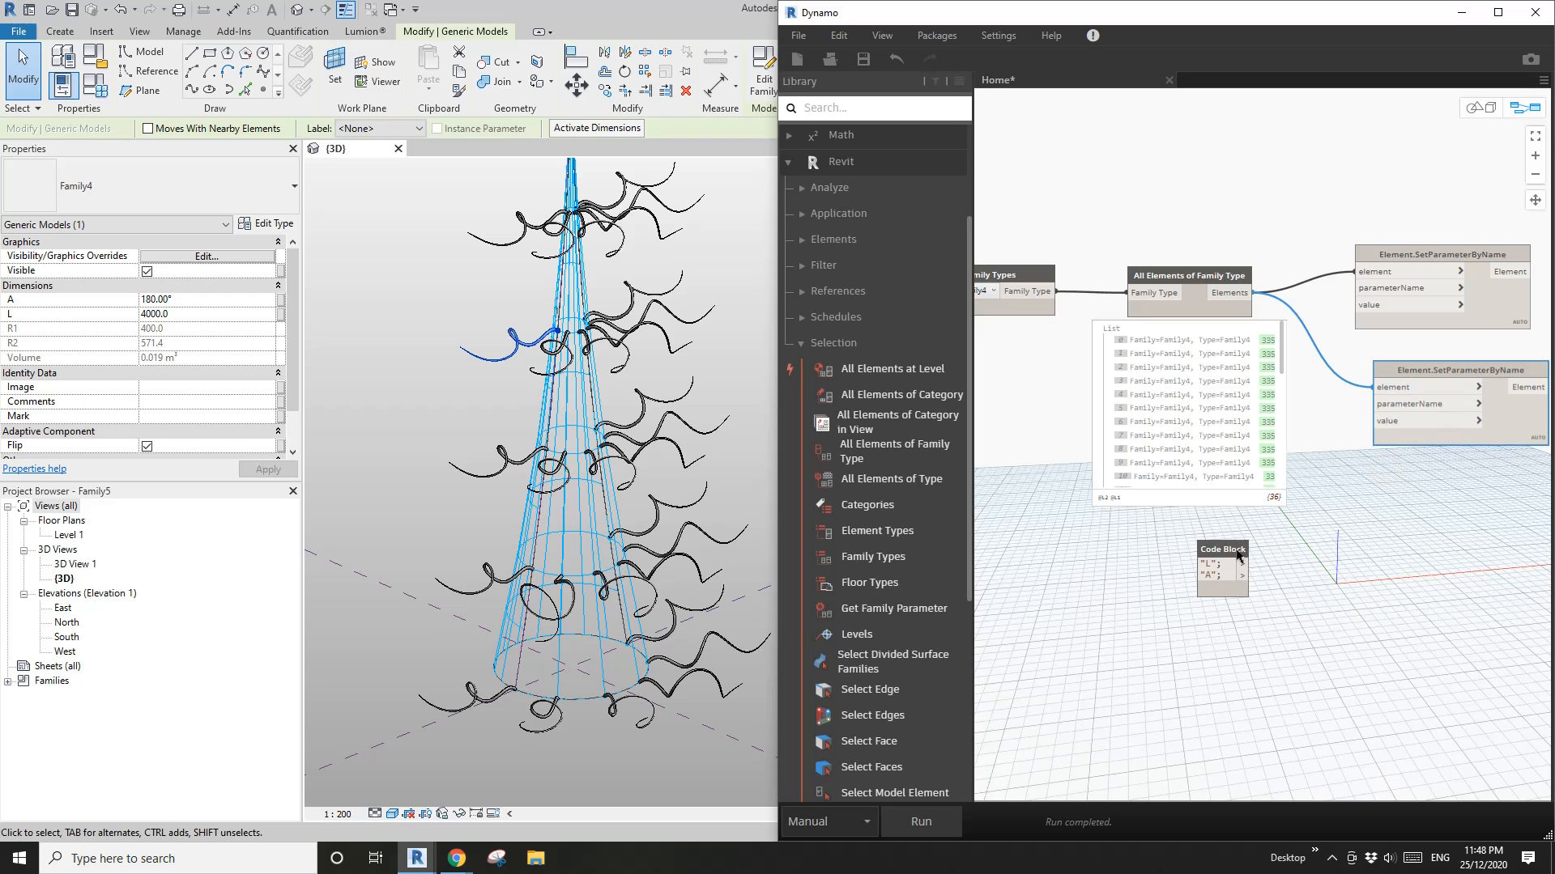
# Step: Move the "L"/"A" code block beside the two Element.SetParameterByName nodes and arrange the nodes in a column
pyautogui.moveTo(1237, 556); pyautogui.dragTo(1335, 467)
pyautogui.click(1421, 255)
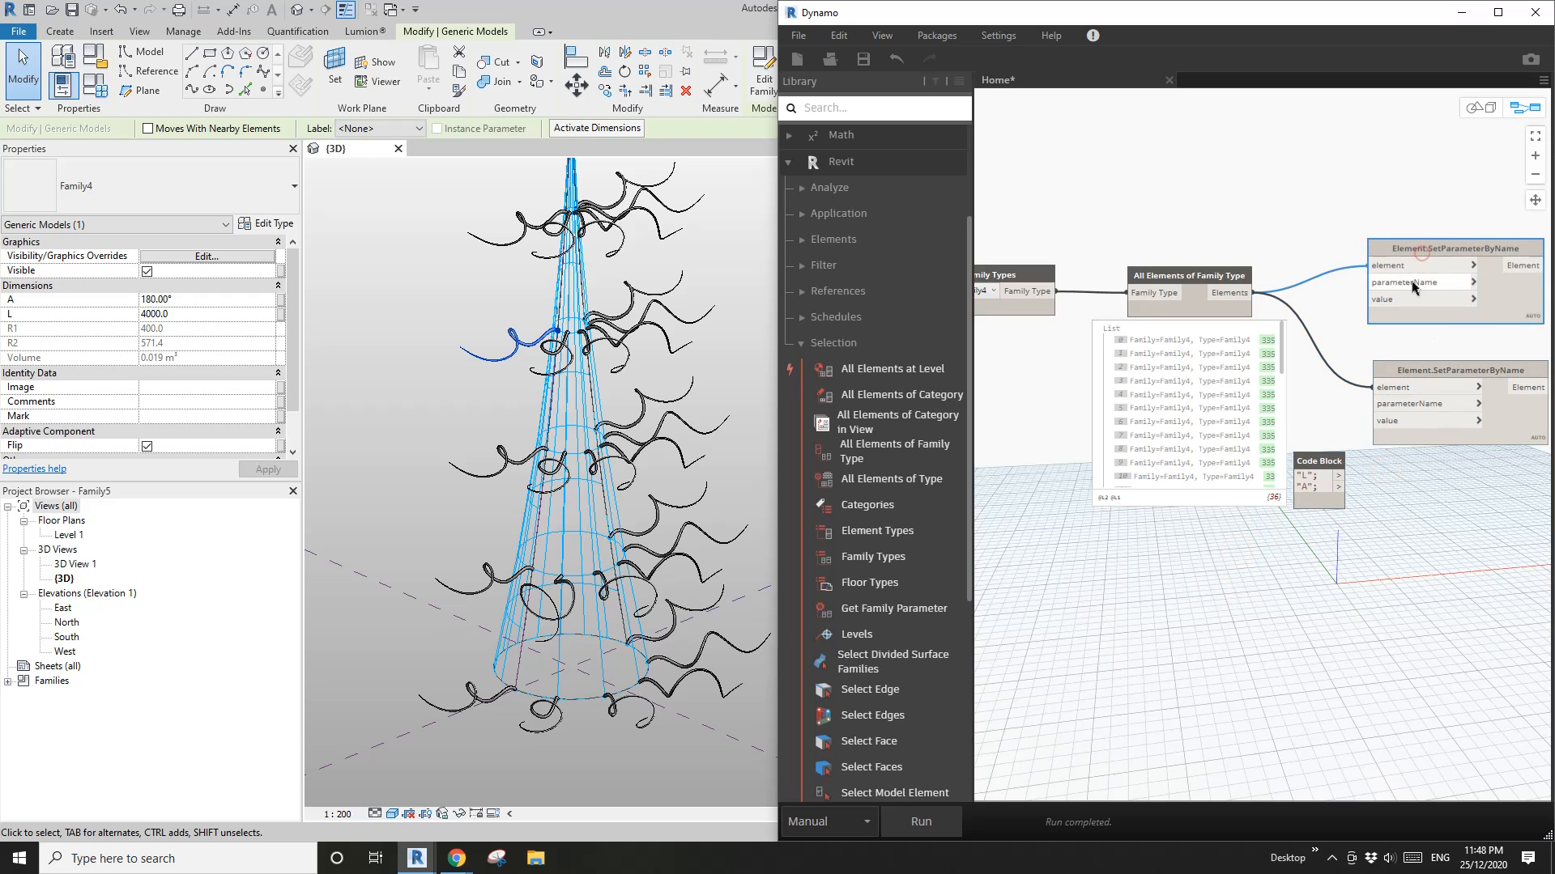
pyautogui.scroll(3, 1114, 478)
pyautogui.moveTo(1184, 456); pyautogui.dragTo(1189, 455, button='middle')
pyautogui.moveTo(1275, 414); pyautogui.dragTo(1296, 399)
pyautogui.moveTo(1278, 250); pyautogui.dragTo(1316, 238)
pyautogui.moveTo(1152, 525); pyautogui.dragTo(1172, 452)
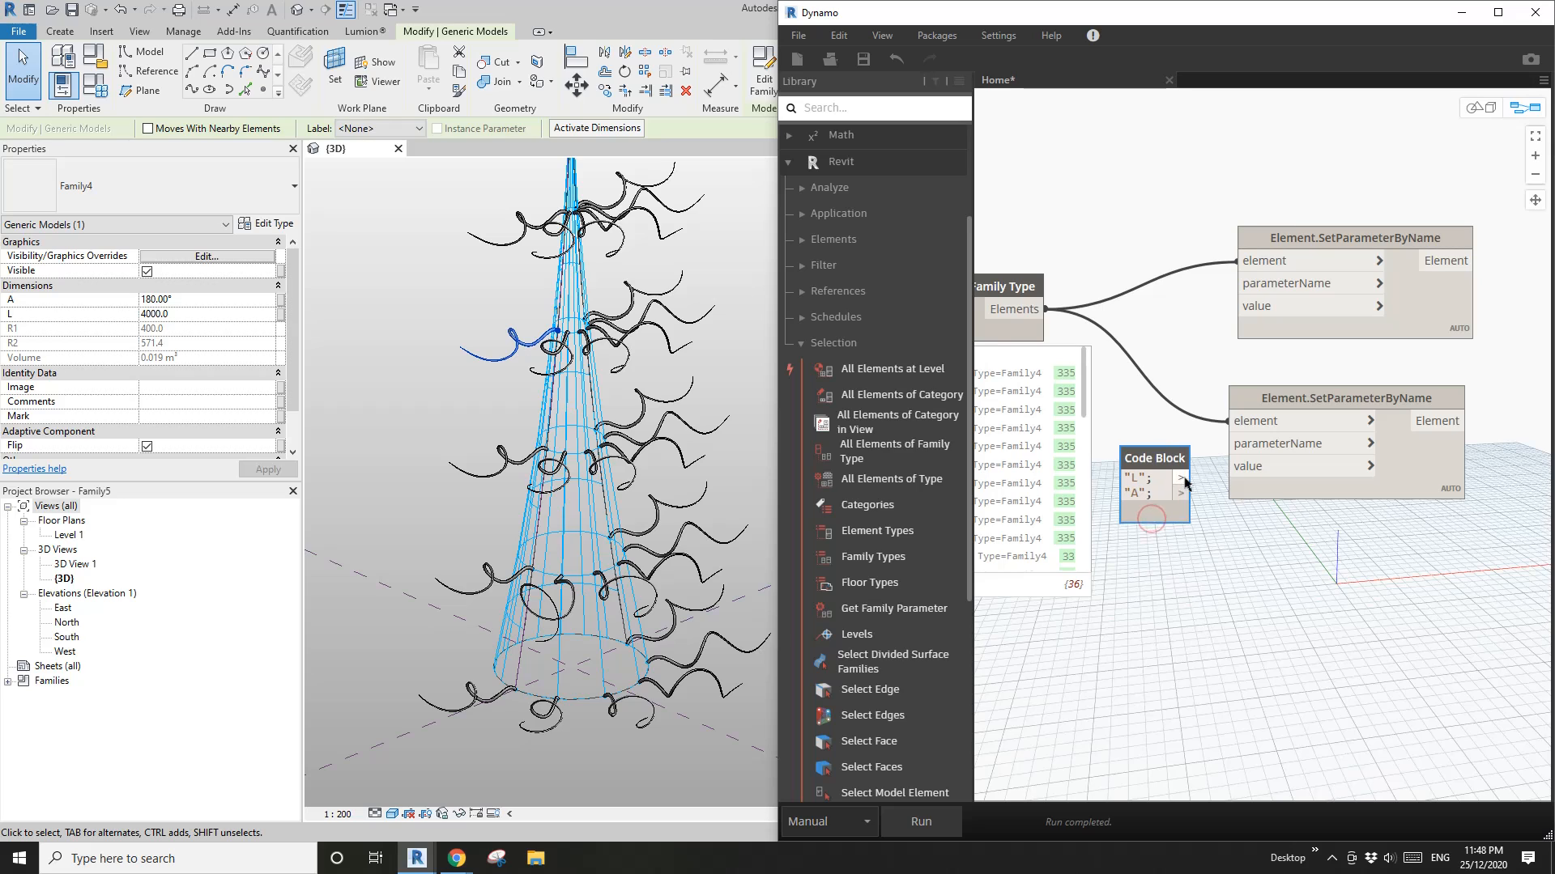
# Step: Connect "L" to the upper node's parameterName and "A" to the lower node's parameterName, spacing the nodes farther apart
pyautogui.click(1234, 283)
pyautogui.click(1181, 492)
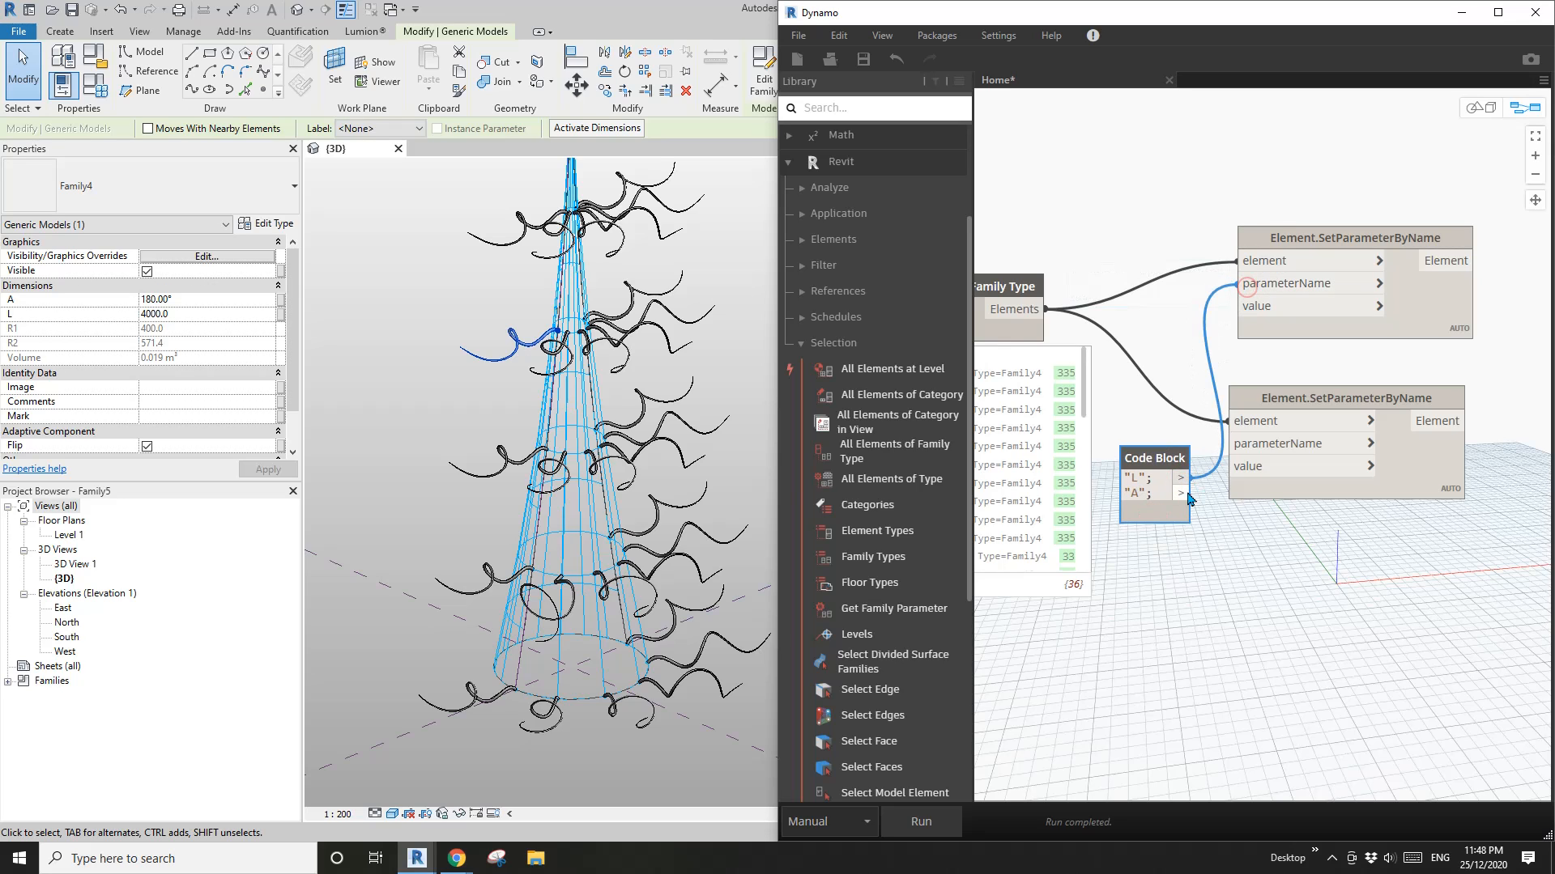
pyautogui.click(1259, 446)
pyautogui.moveTo(1175, 459); pyautogui.dragTo(1150, 448)
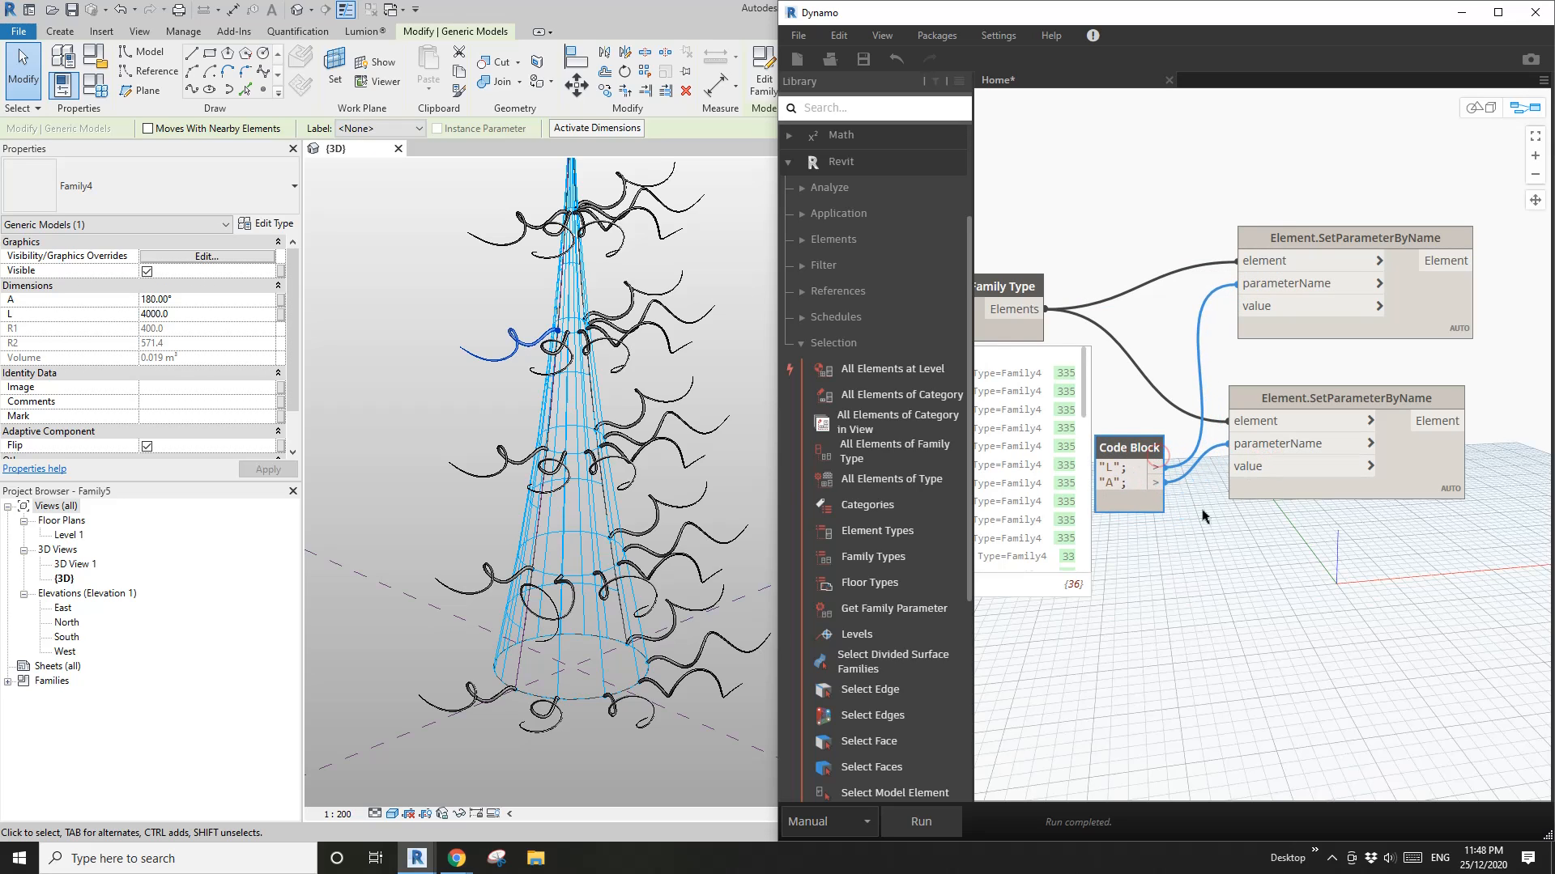
pyautogui.moveTo(1186, 519); pyautogui.dragTo(1173, 520, button='middle')
pyautogui.moveTo(1287, 238); pyautogui.dragTo(1314, 221)
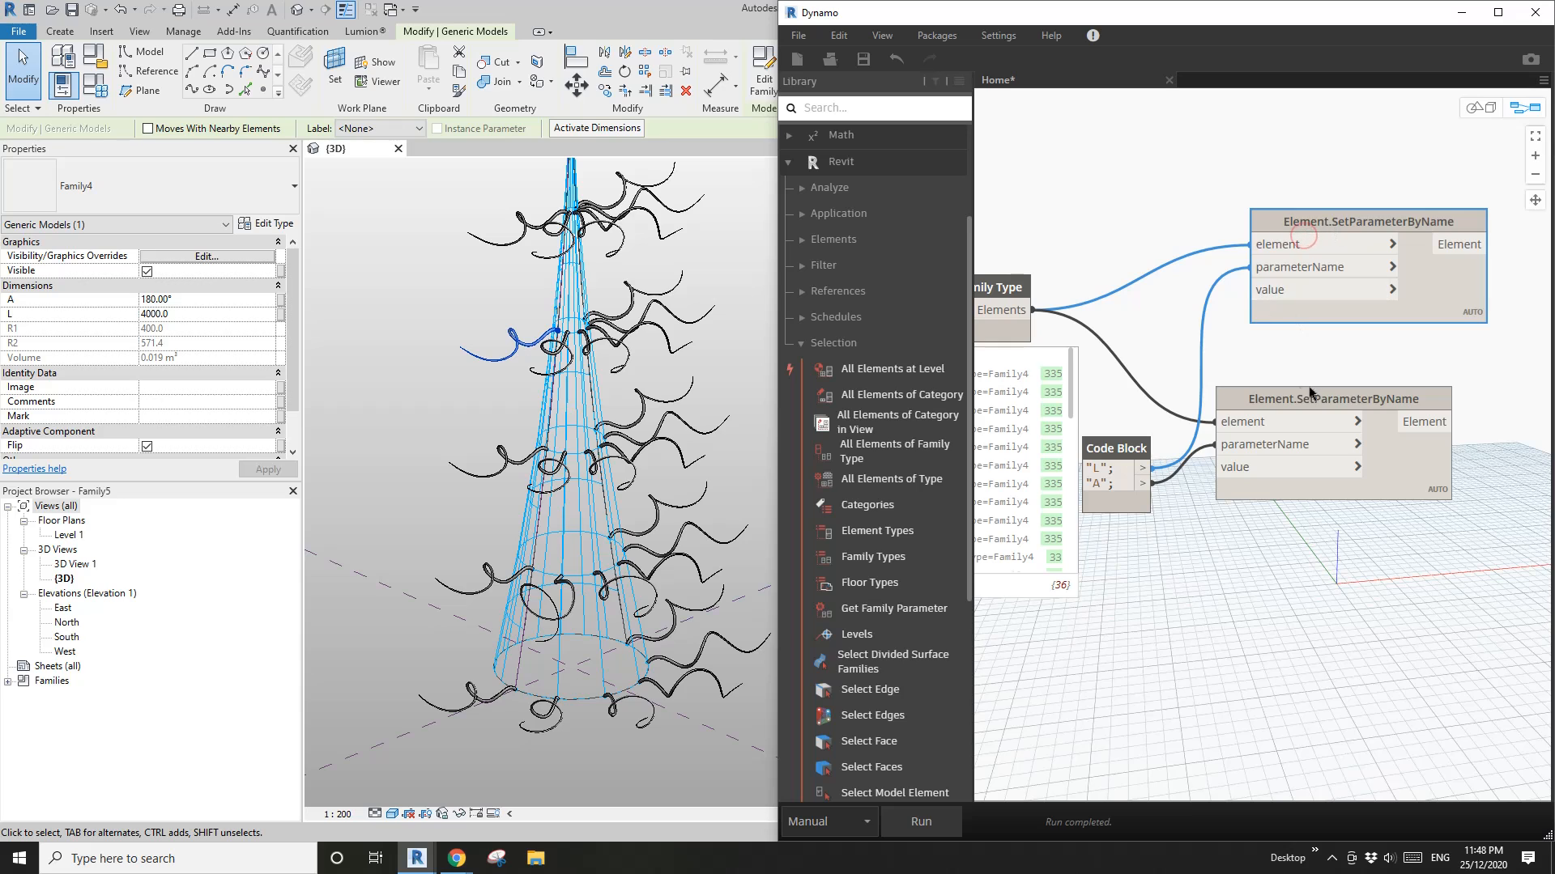
pyautogui.moveTo(1309, 404); pyautogui.dragTo(1343, 419)
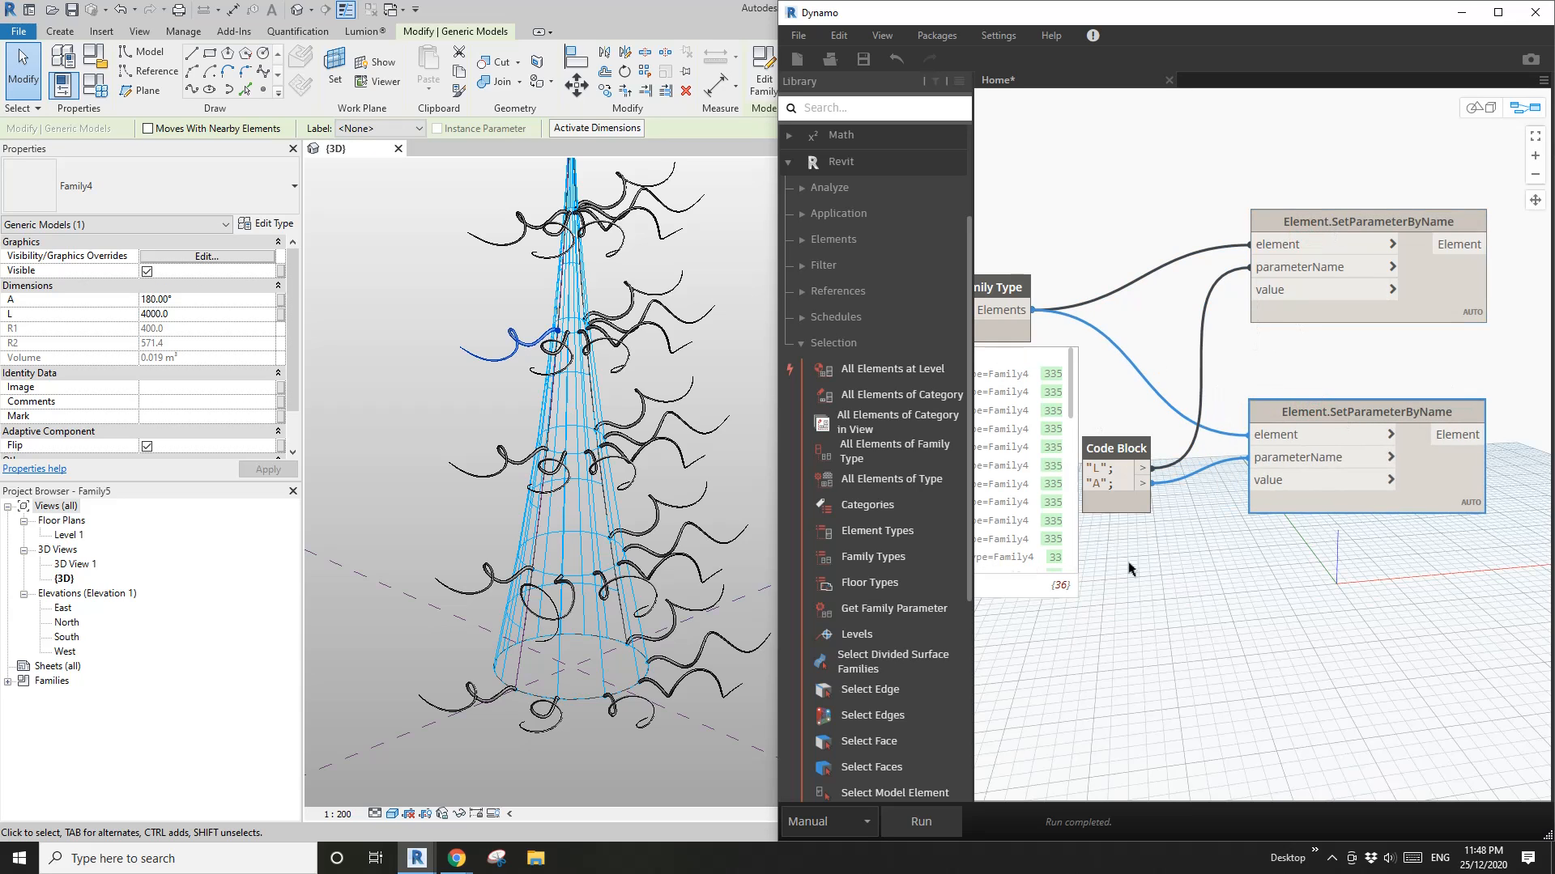
# Step: Create a code block with the range 3000..6000..100; below the element list and run the graph
pyautogui.moveTo(1132, 564); pyautogui.dragTo(1225, 544, button='middle')
pyautogui.moveTo(1247, 468); pyautogui.dragTo(1253, 468, button='middle')
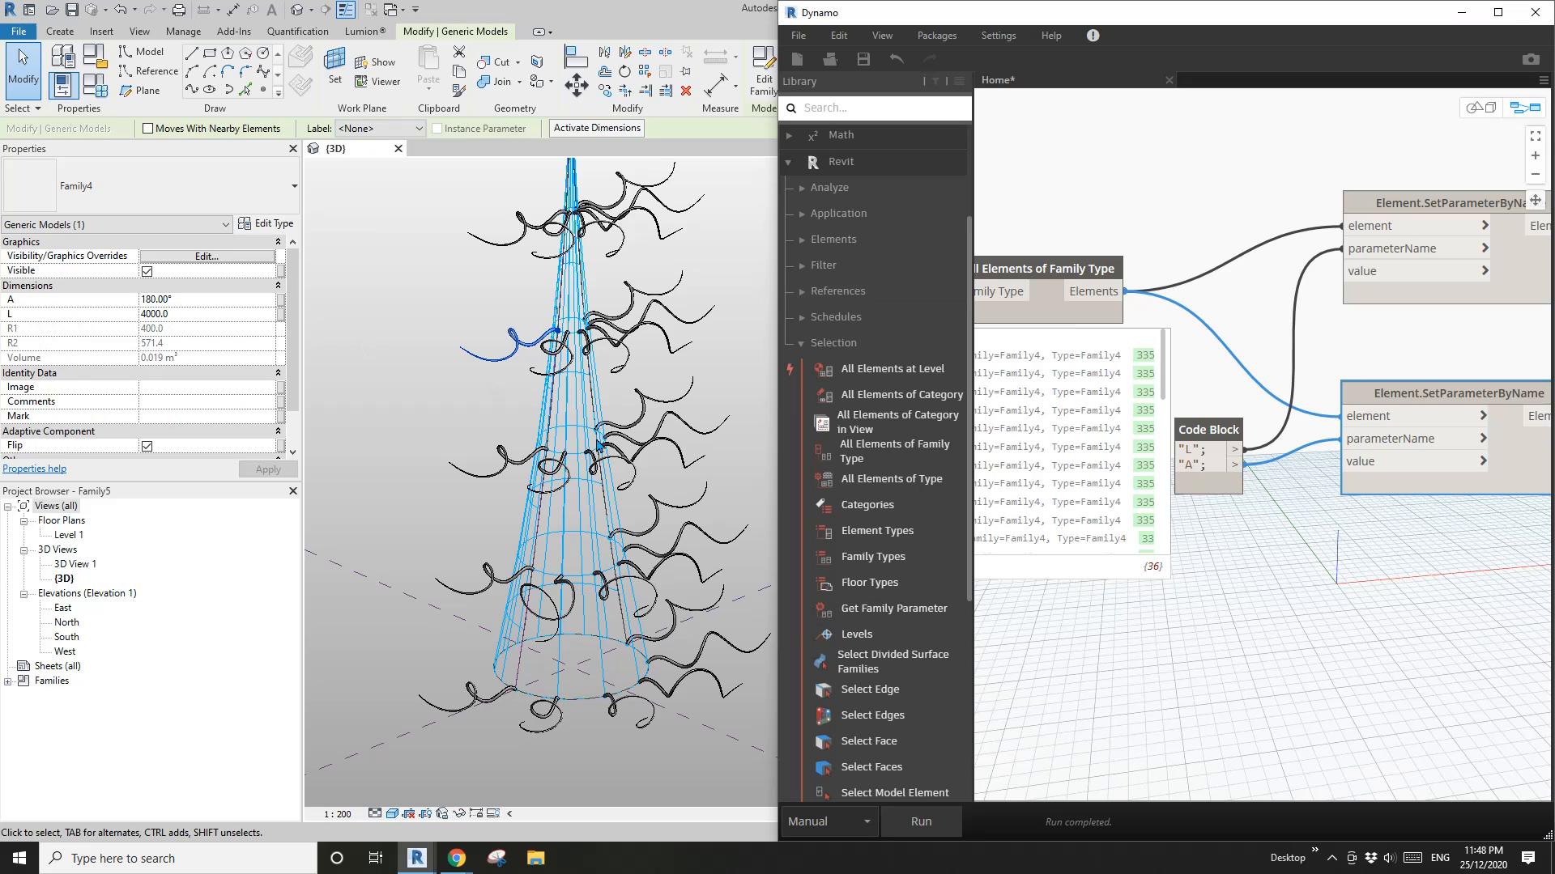
pyautogui.scroll(-1, 1091, 636)
pyautogui.moveTo(1092, 648); pyautogui.dragTo(1167, 602, button='middle')
pyautogui.click(1117, 586)
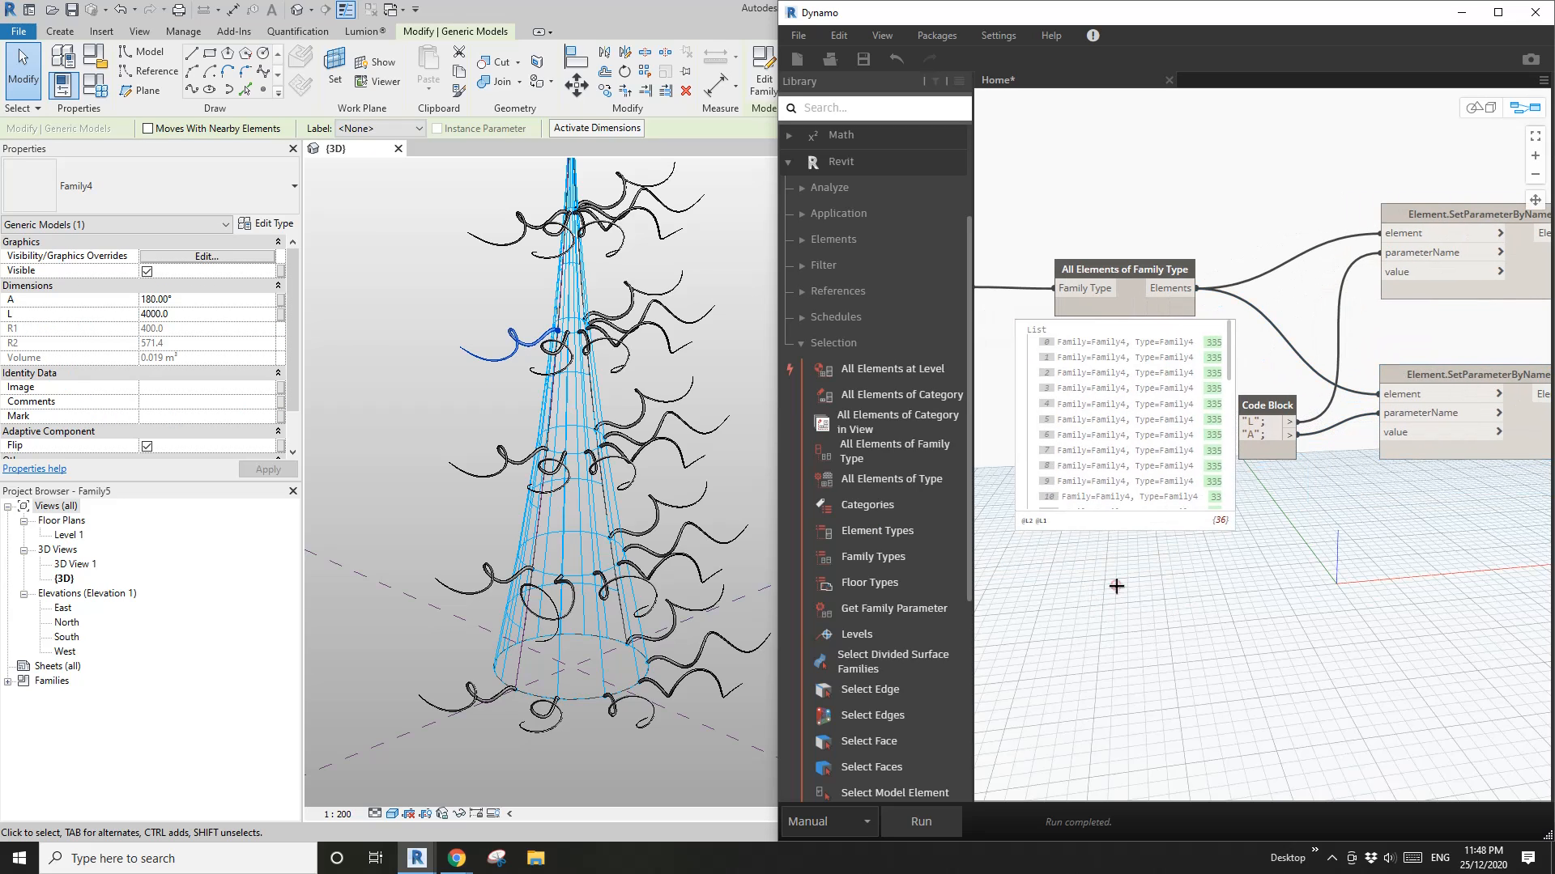
pyautogui.doubleClick(1117, 586)
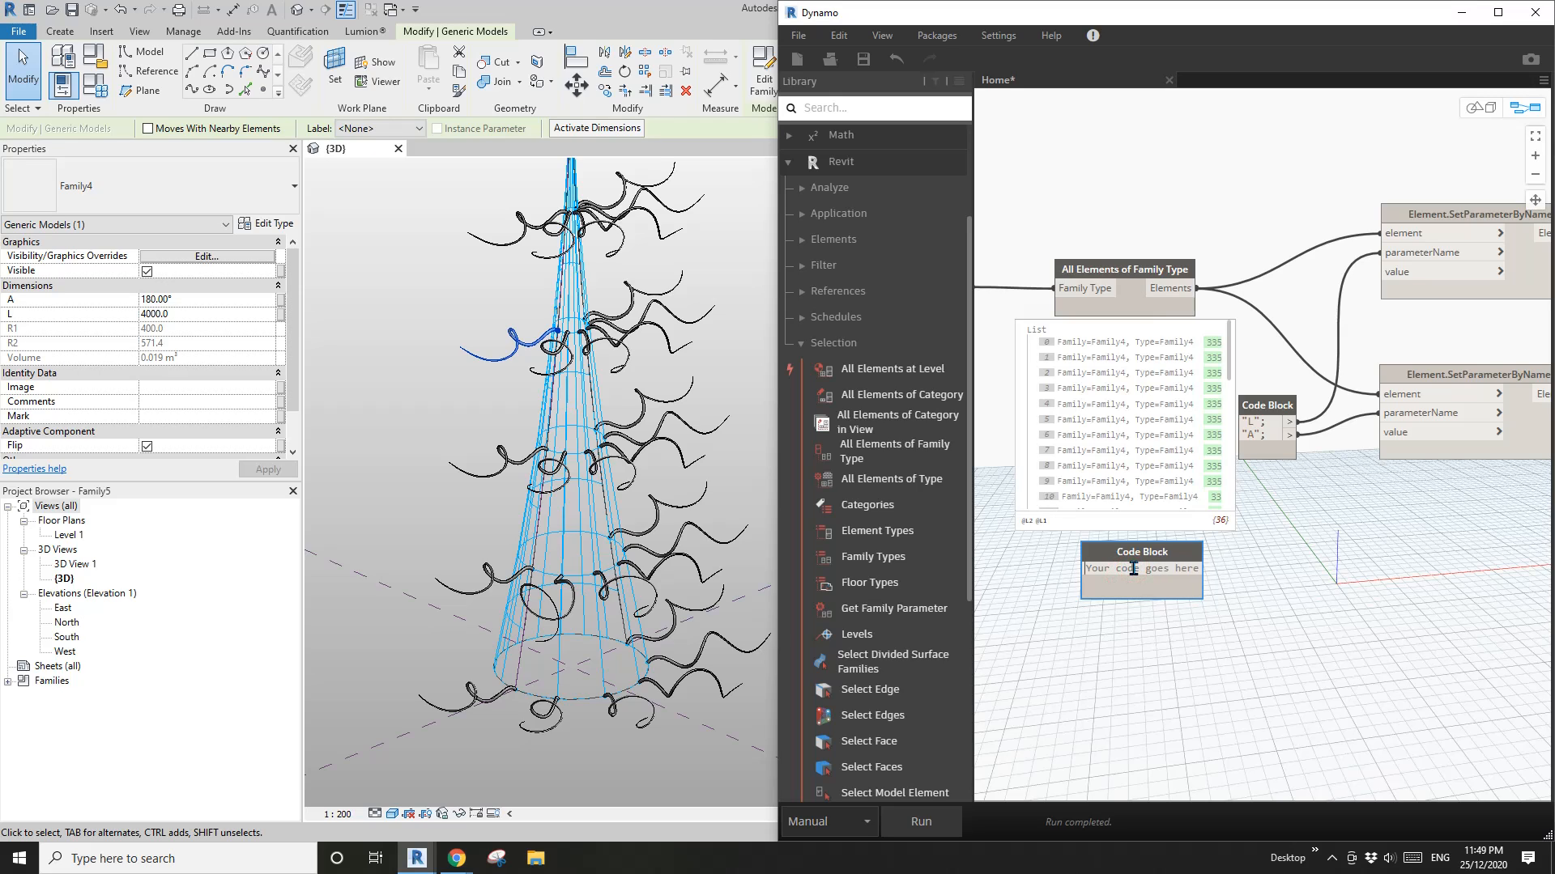
pyautogui.write('3000')
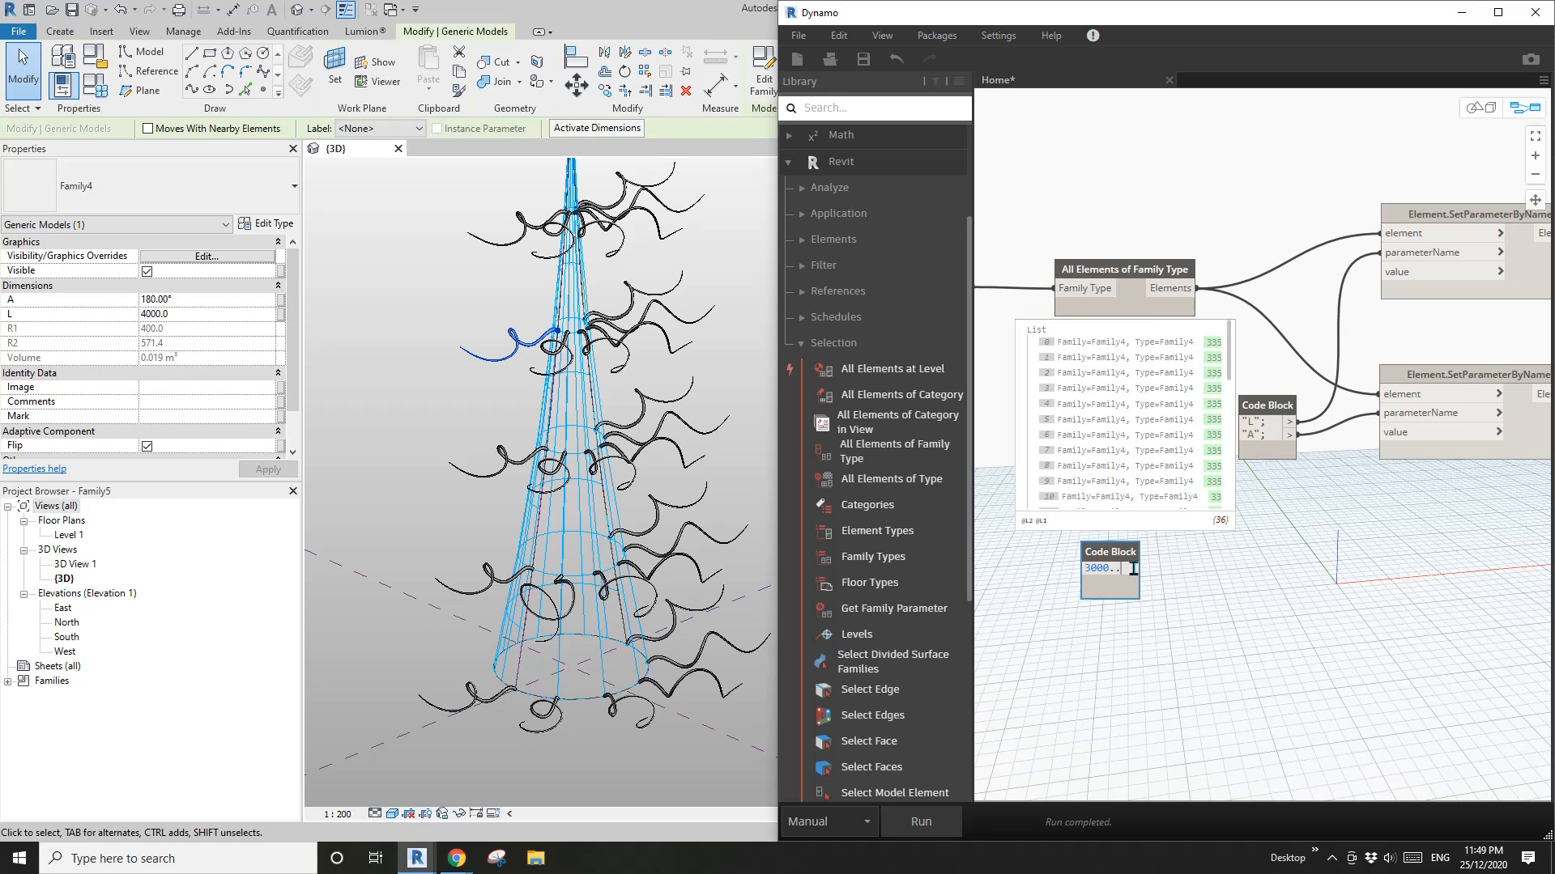
pyautogui.write('..6000..10')
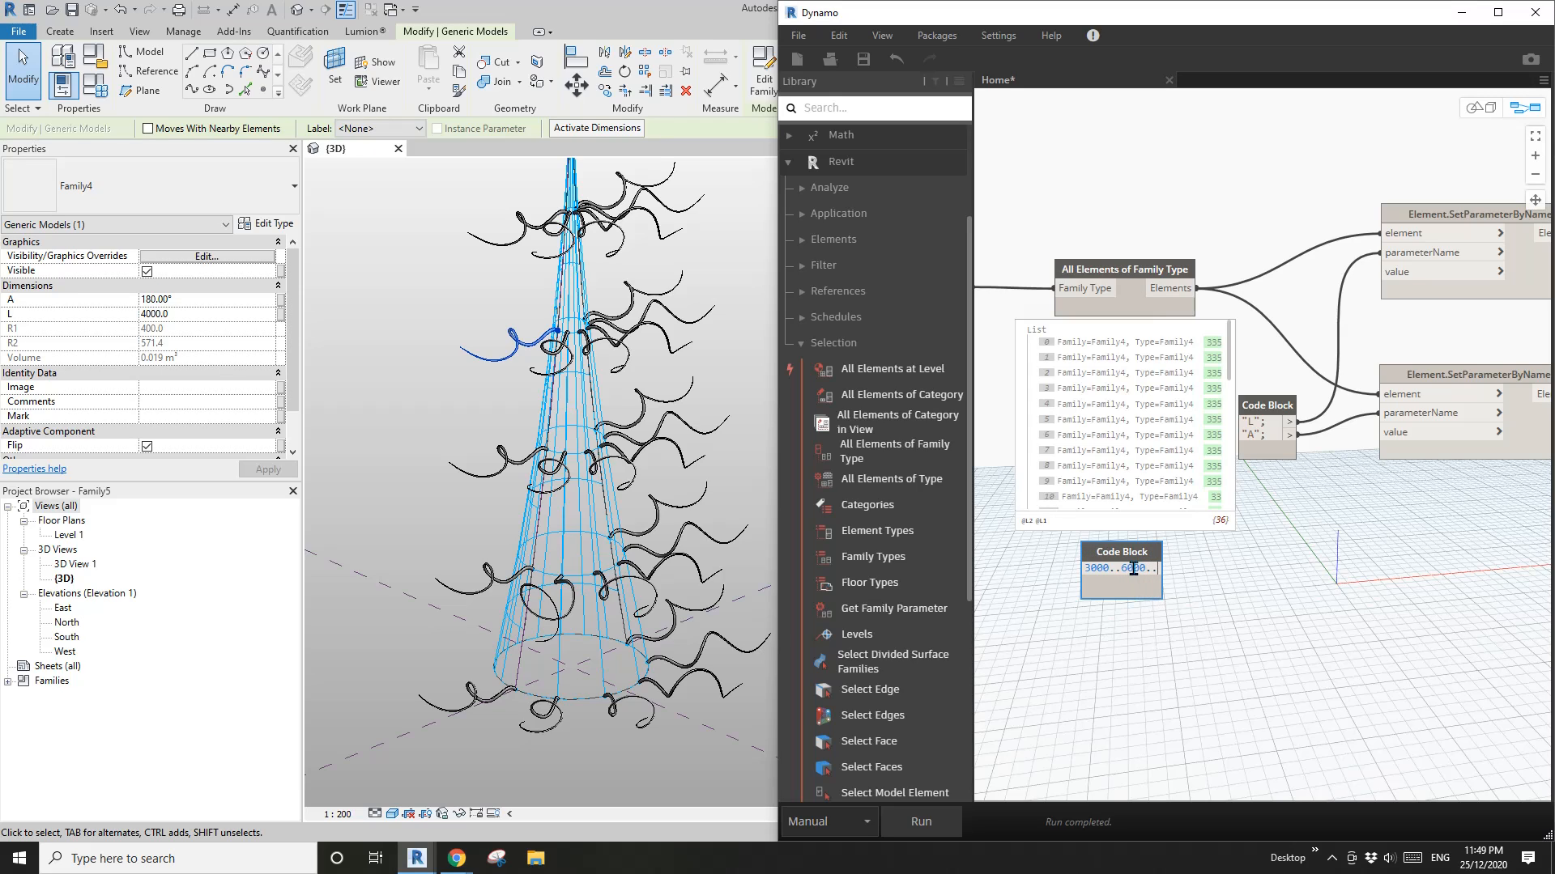
pyautogui.write('0')
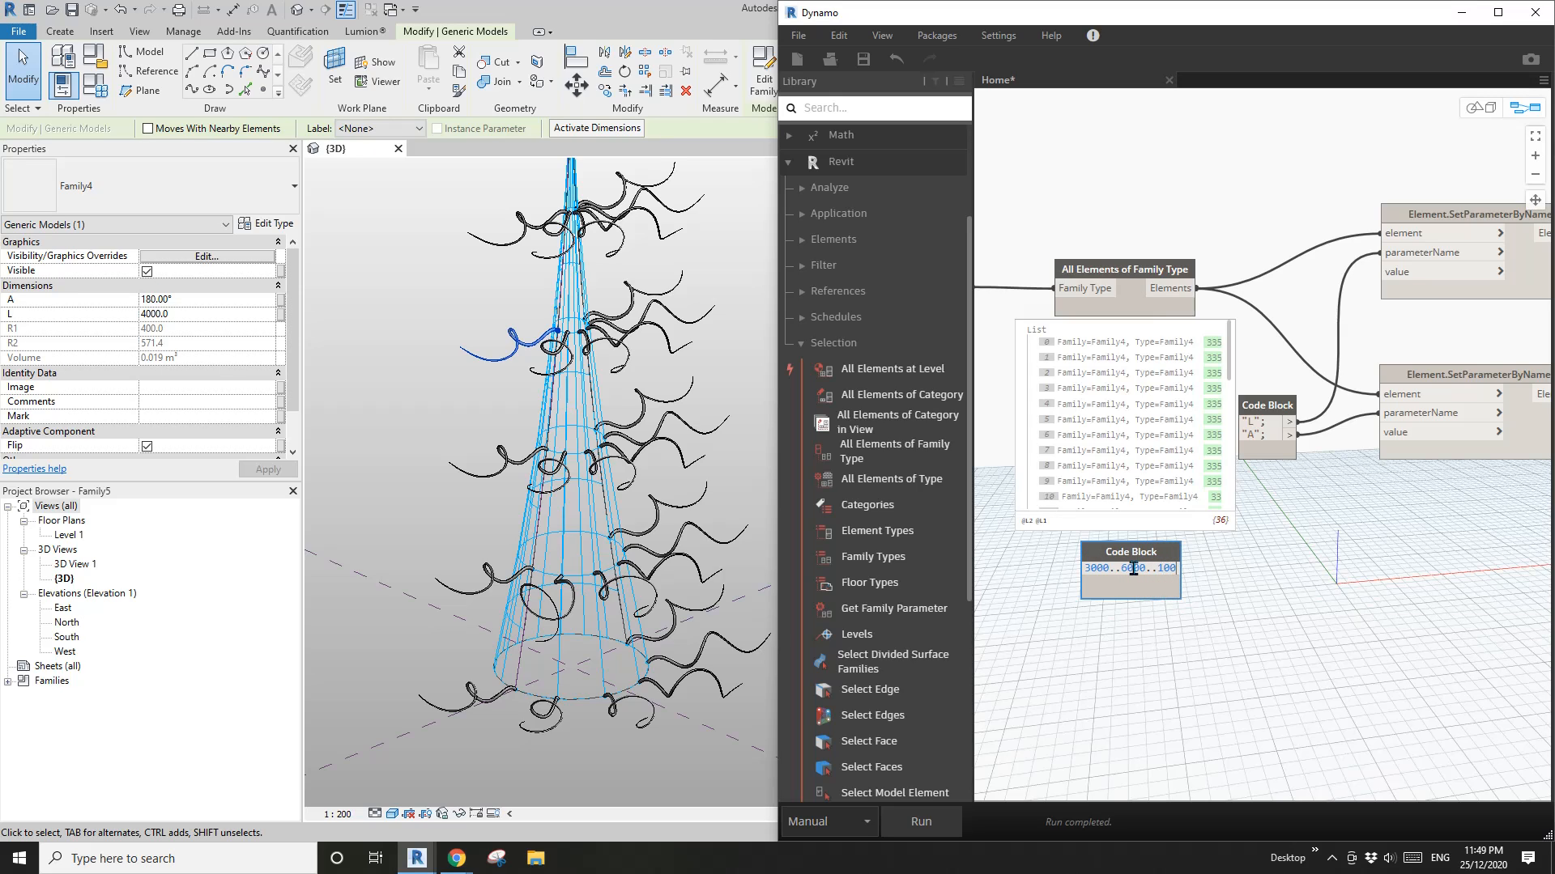
pyautogui.click(1206, 648)
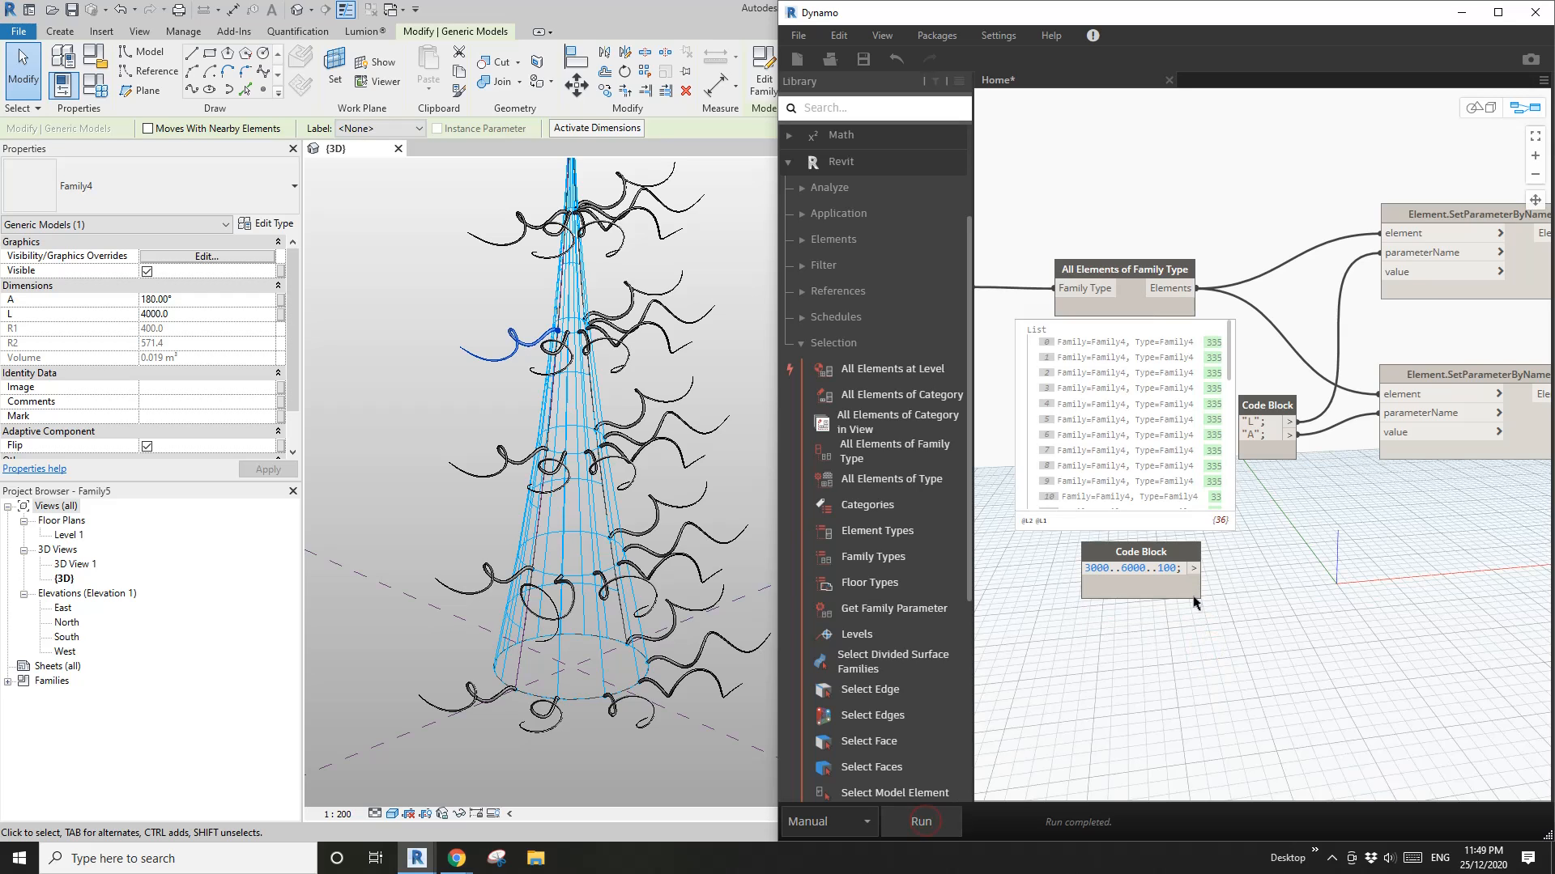
# Step: Check the range list's length against the cone's divided surface in Revit, and move the range code block slightly lower
pyautogui.moveTo(1190, 596)
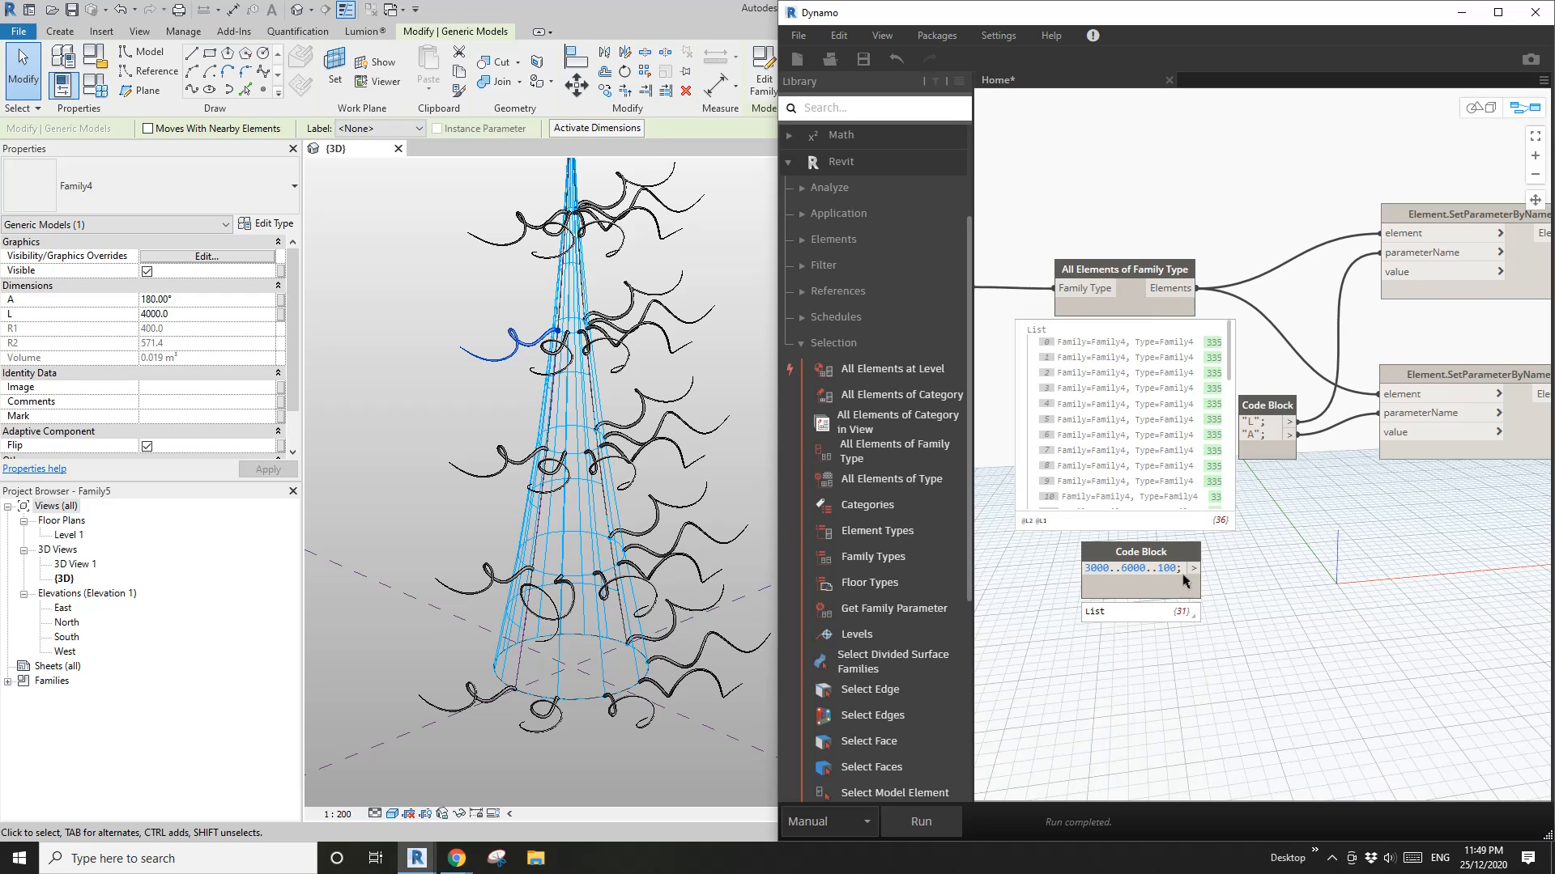
pyautogui.moveTo(1184, 579)
pyautogui.mouseDown()
pyautogui.moveTo(1170, 606)
pyautogui.moveTo(1179, 583)
pyautogui.mouseUp()
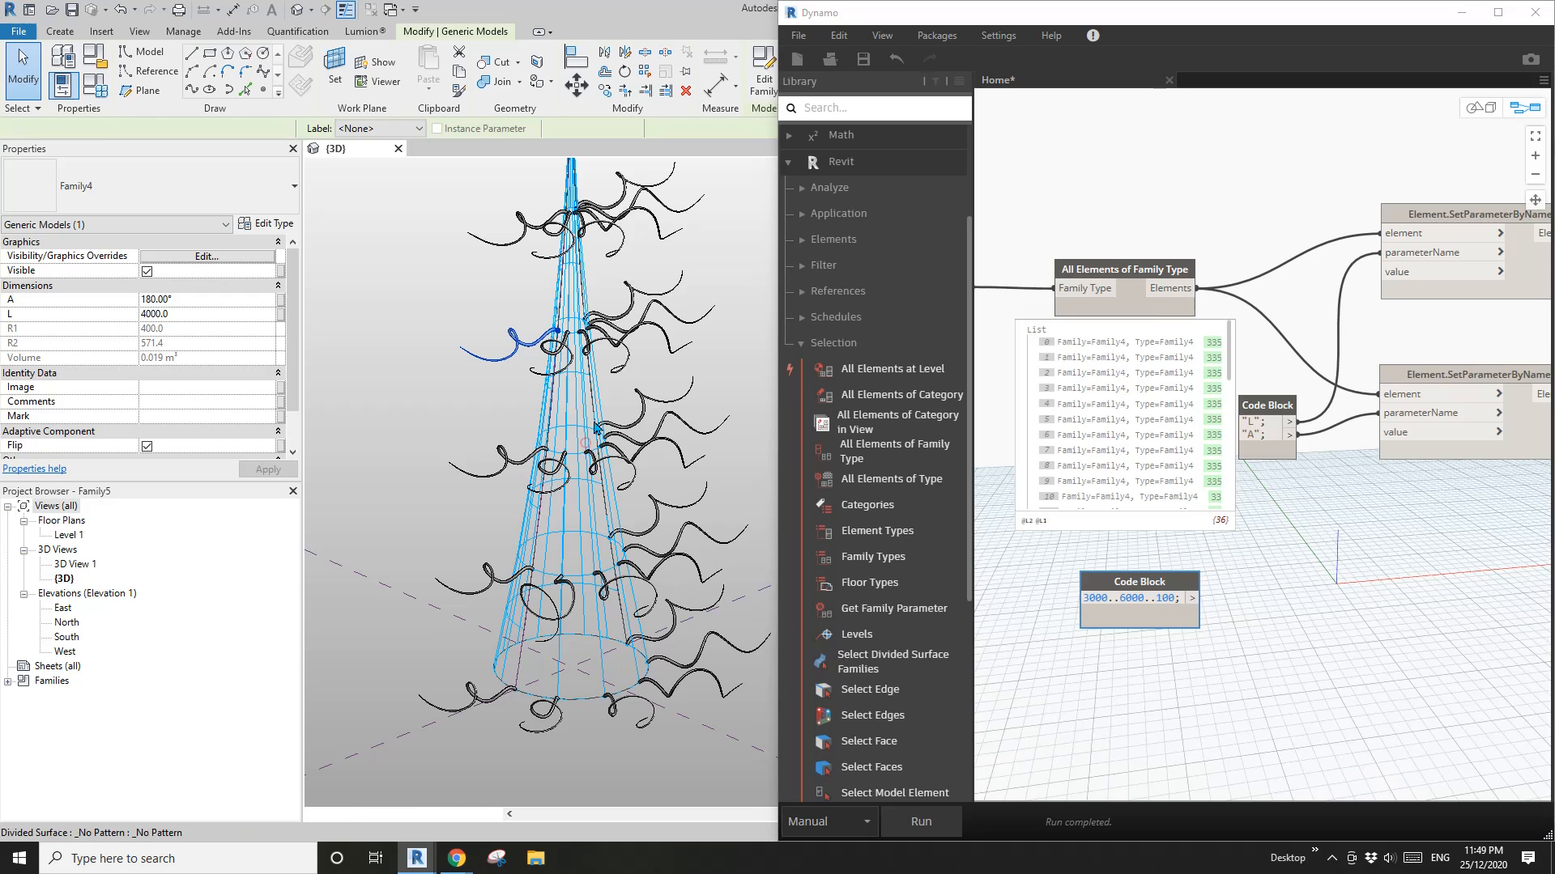
pyautogui.click(600, 511)
pyautogui.moveTo(601, 511); pyautogui.dragTo(538, 521, button='middle')
pyautogui.moveTo(1166, 617); pyautogui.dragTo(1175, 612)
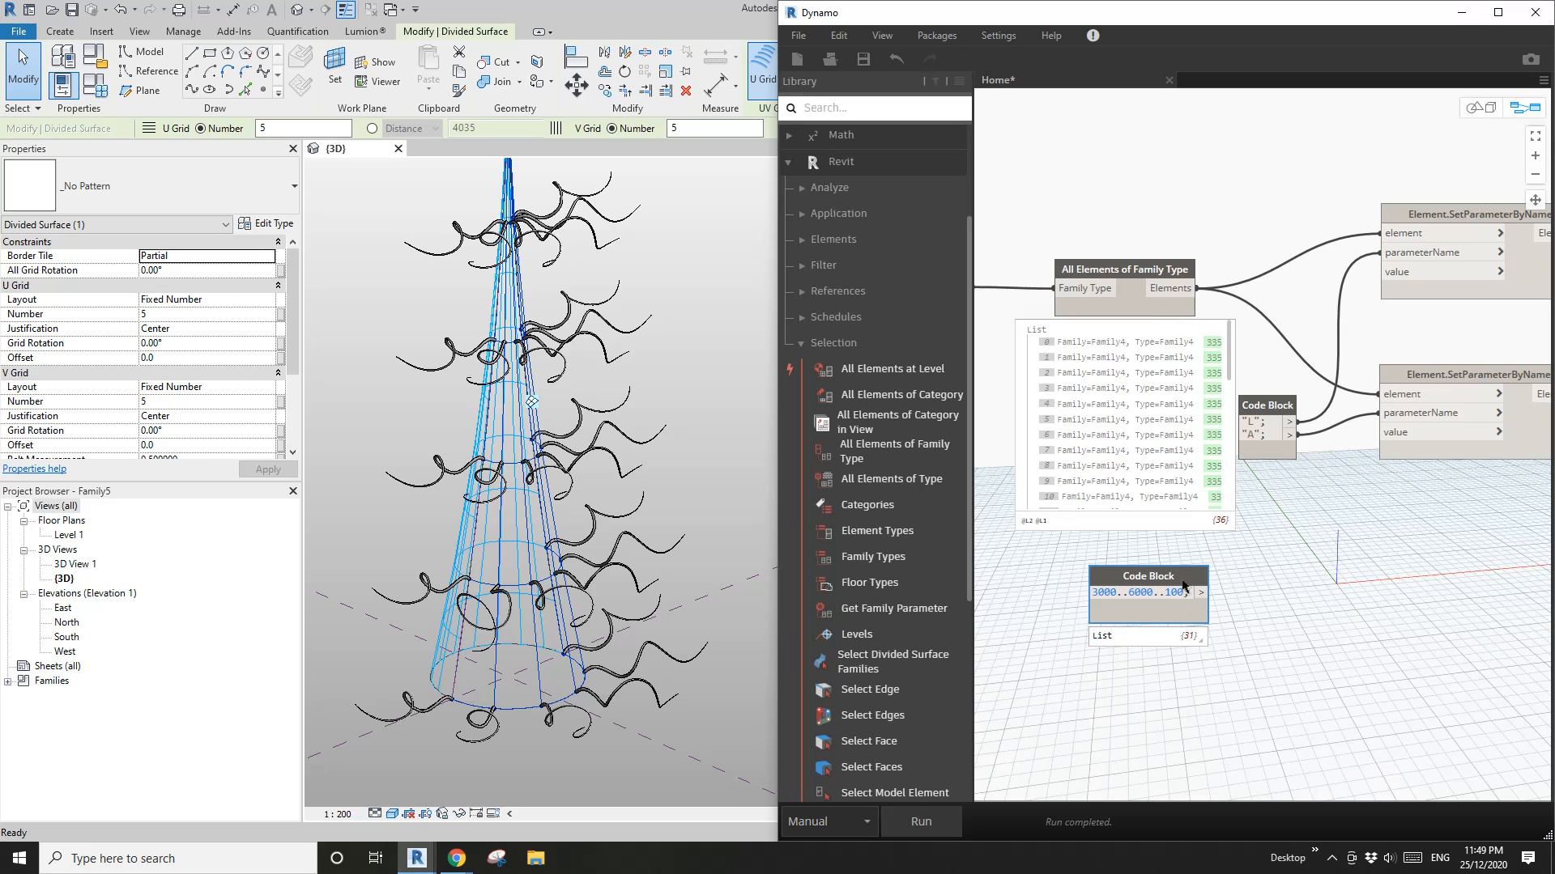
pyautogui.moveTo(1183, 573); pyautogui.dragTo(1185, 584)
# Step: Place a List.Cycle node beside the range code block and connect the range to its list input
pyautogui.rightClick(1251, 628)
pyautogui.click(1244, 614)
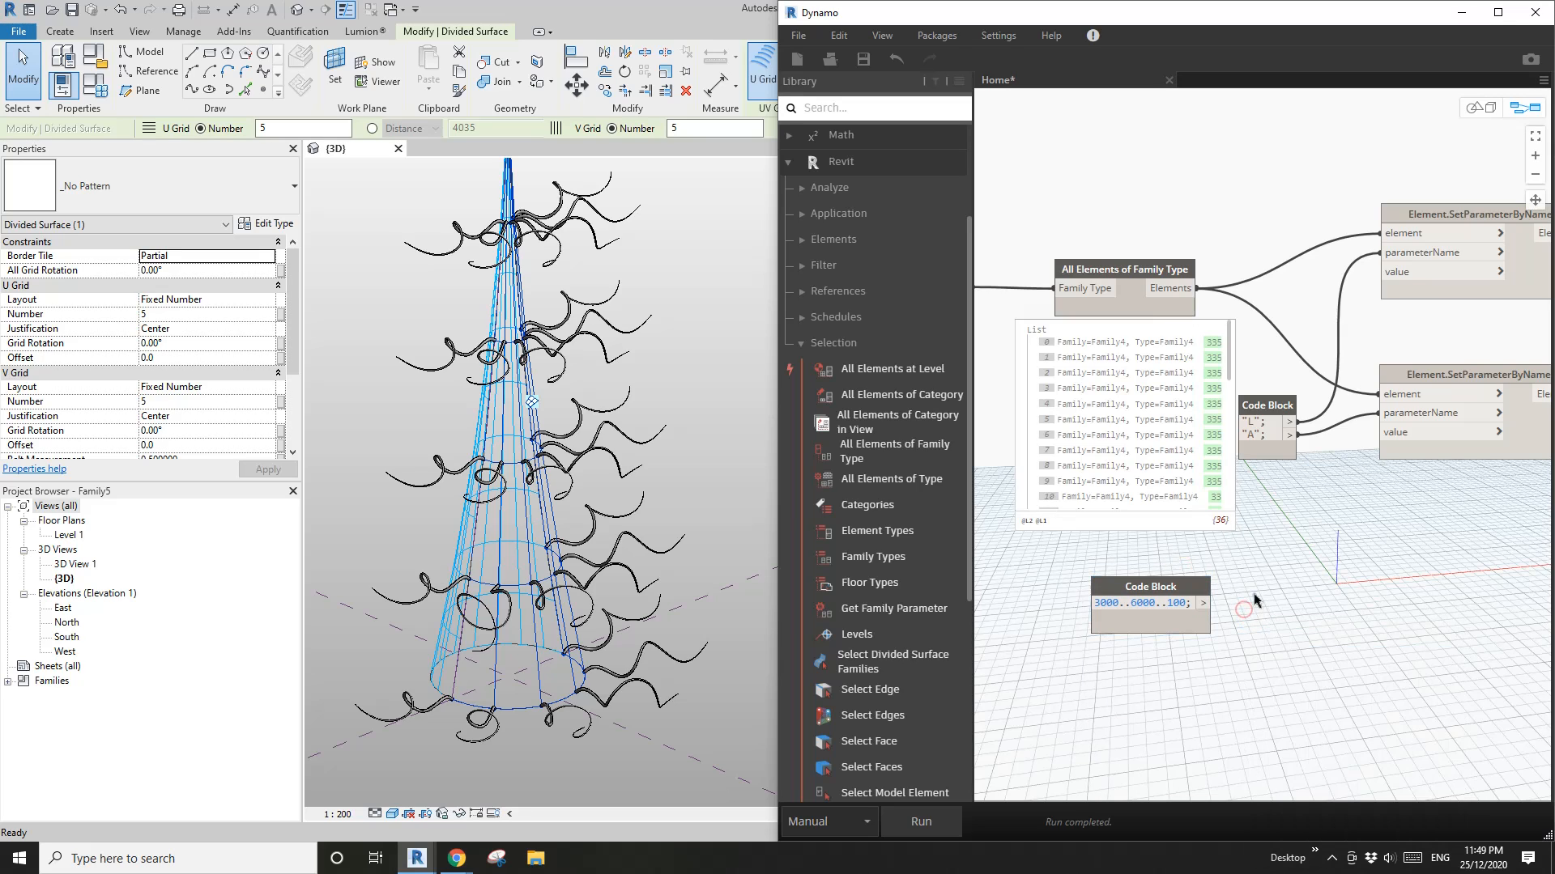
pyautogui.rightClick(1264, 608)
pyautogui.write('CYCL')
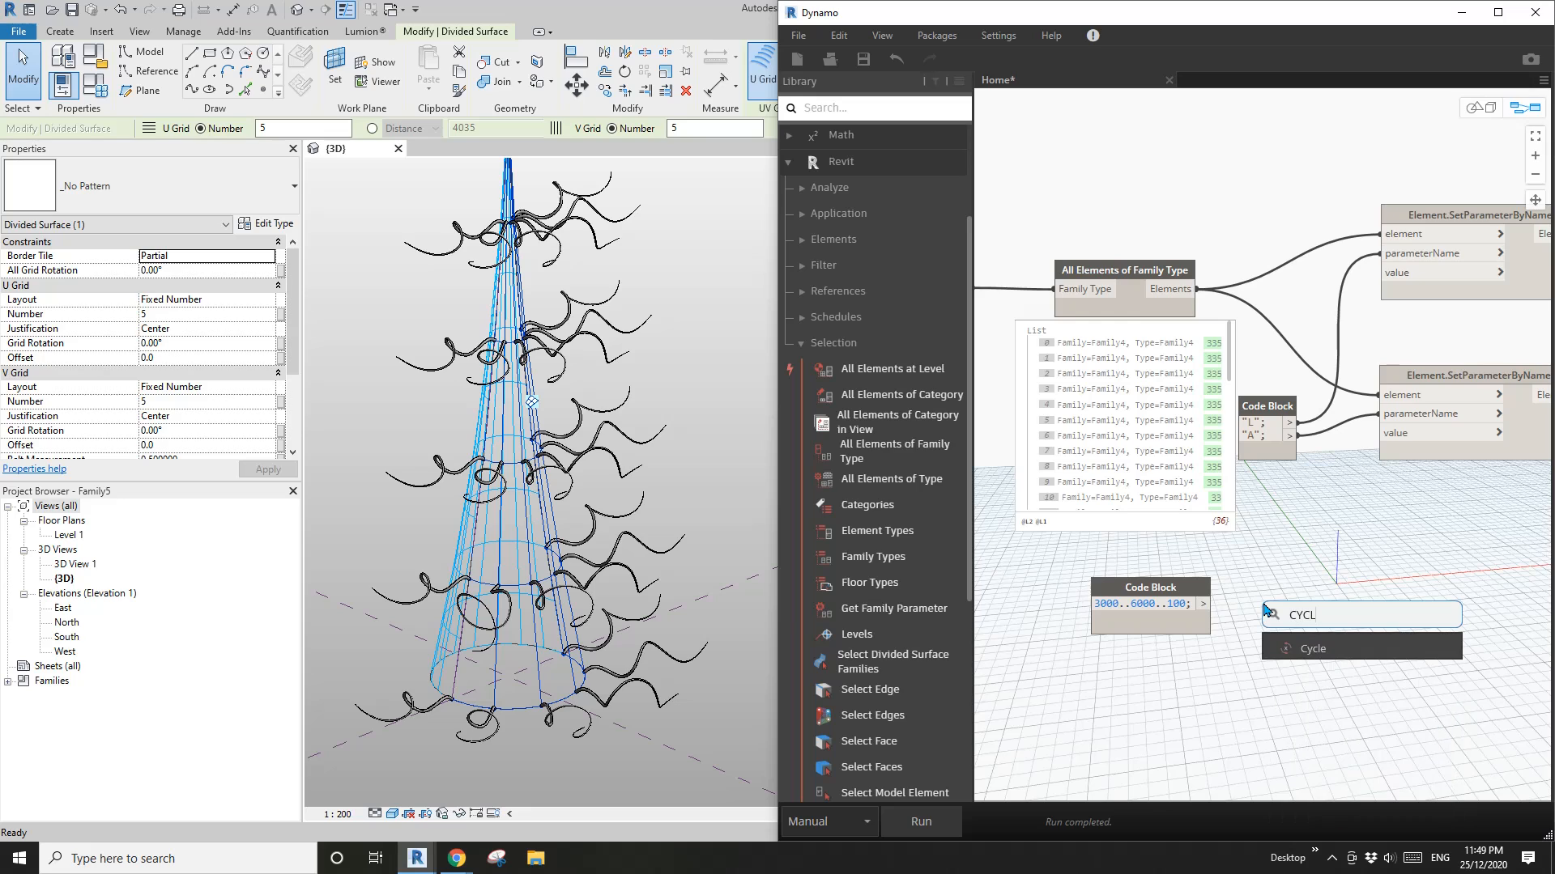
pyautogui.click(1323, 644)
pyautogui.moveTo(1353, 657); pyautogui.dragTo(1346, 580)
pyautogui.click(1311, 576)
pyautogui.click(1205, 605)
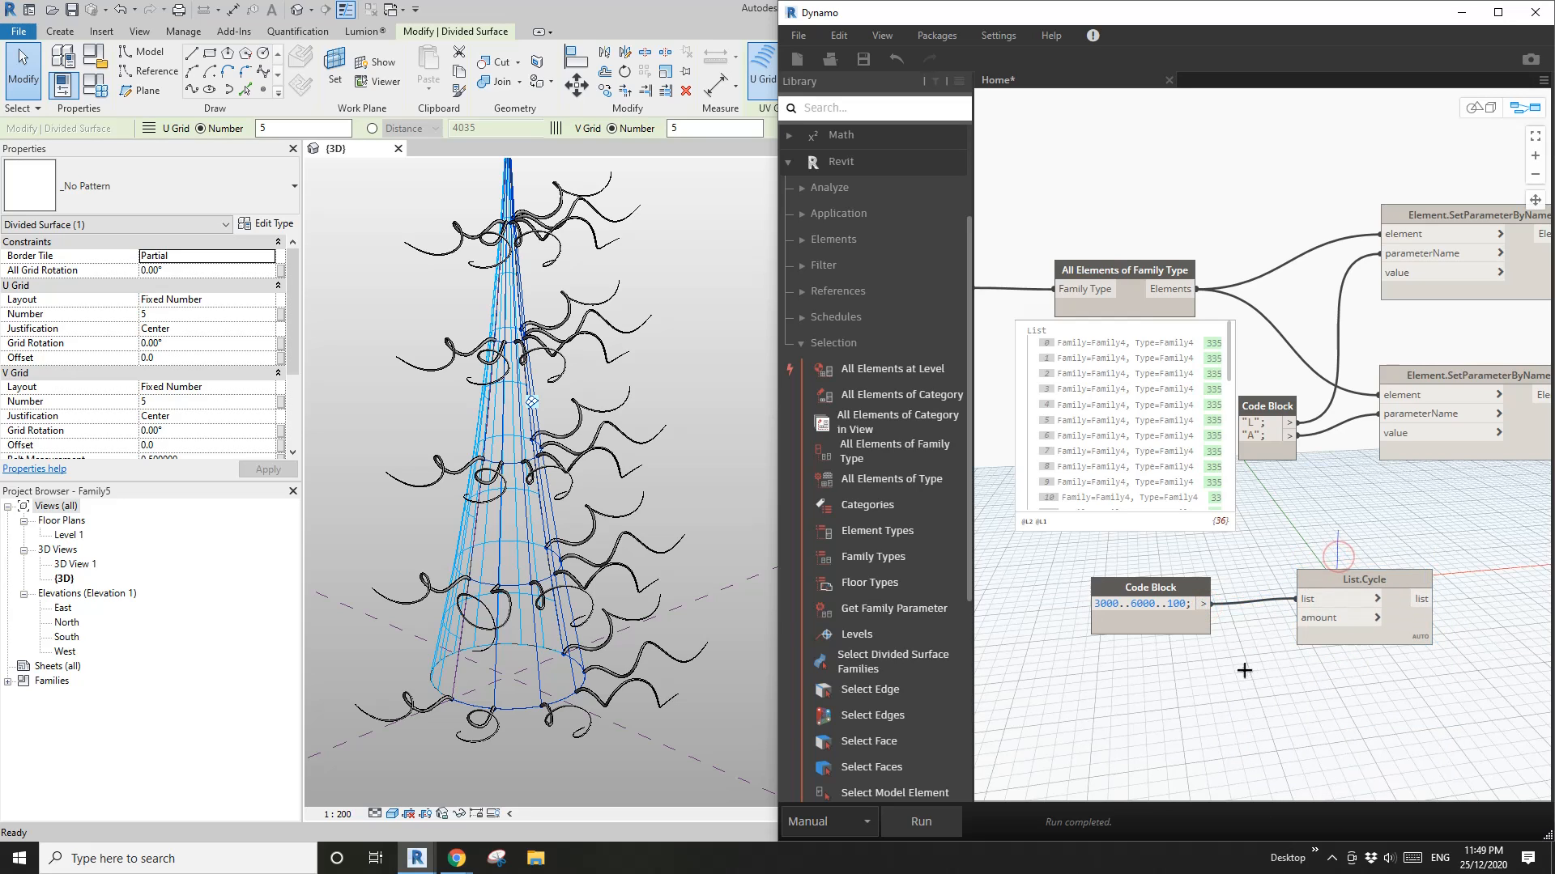
# Step: Add a code block containing 10; connect it to the amount input of List.Cycle, and run the graph to preview the list
pyautogui.doubleClick(1244, 670)
pyautogui.write('11')
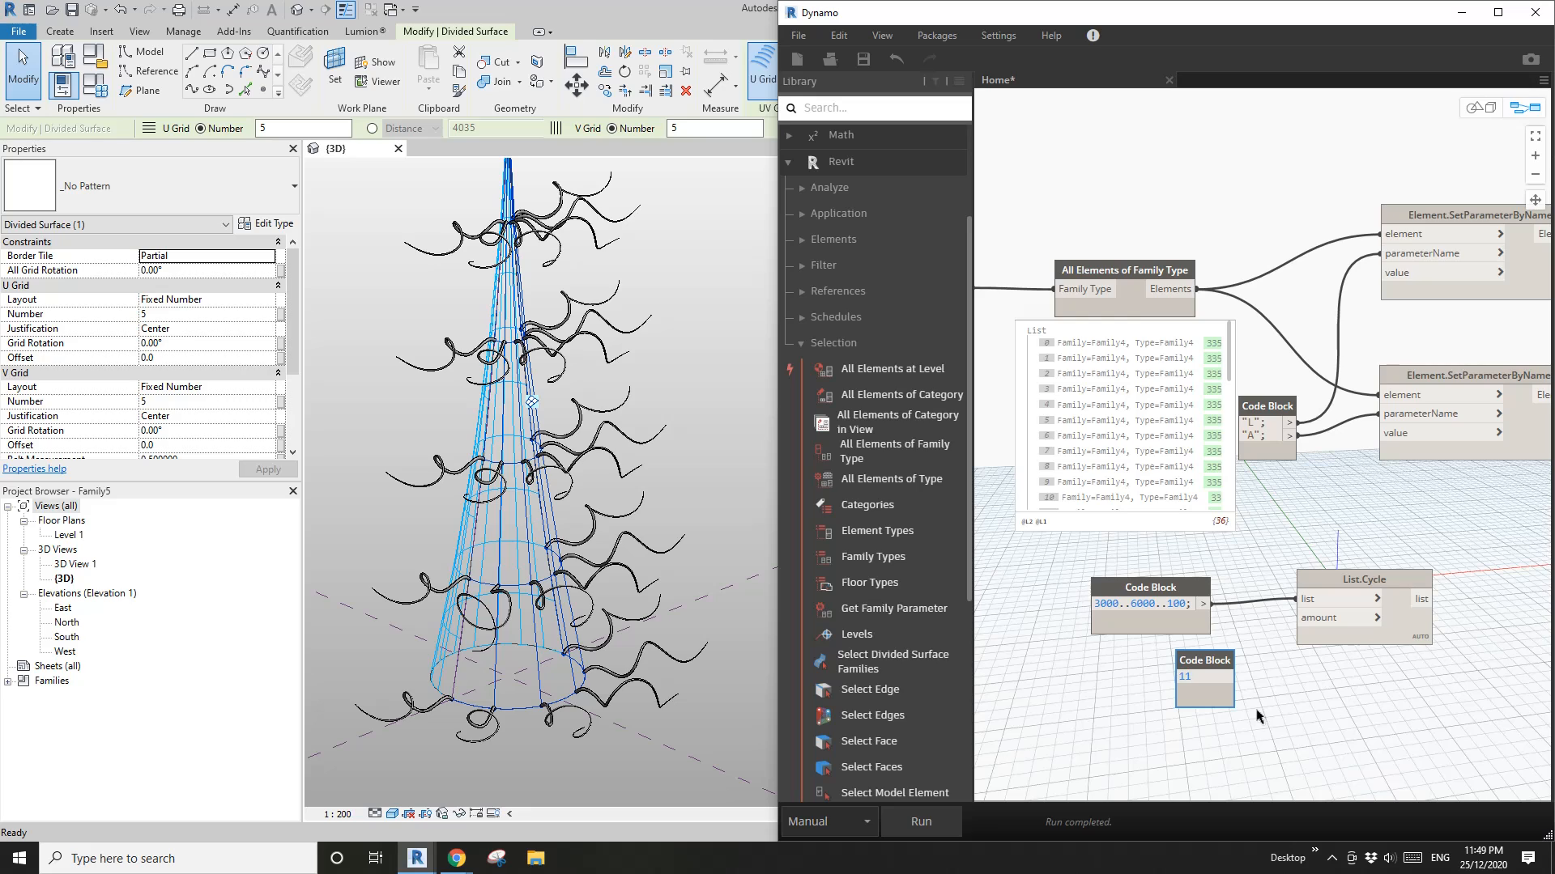
pyautogui.click(1247, 719)
pyautogui.click(1227, 677)
pyautogui.click(1314, 619)
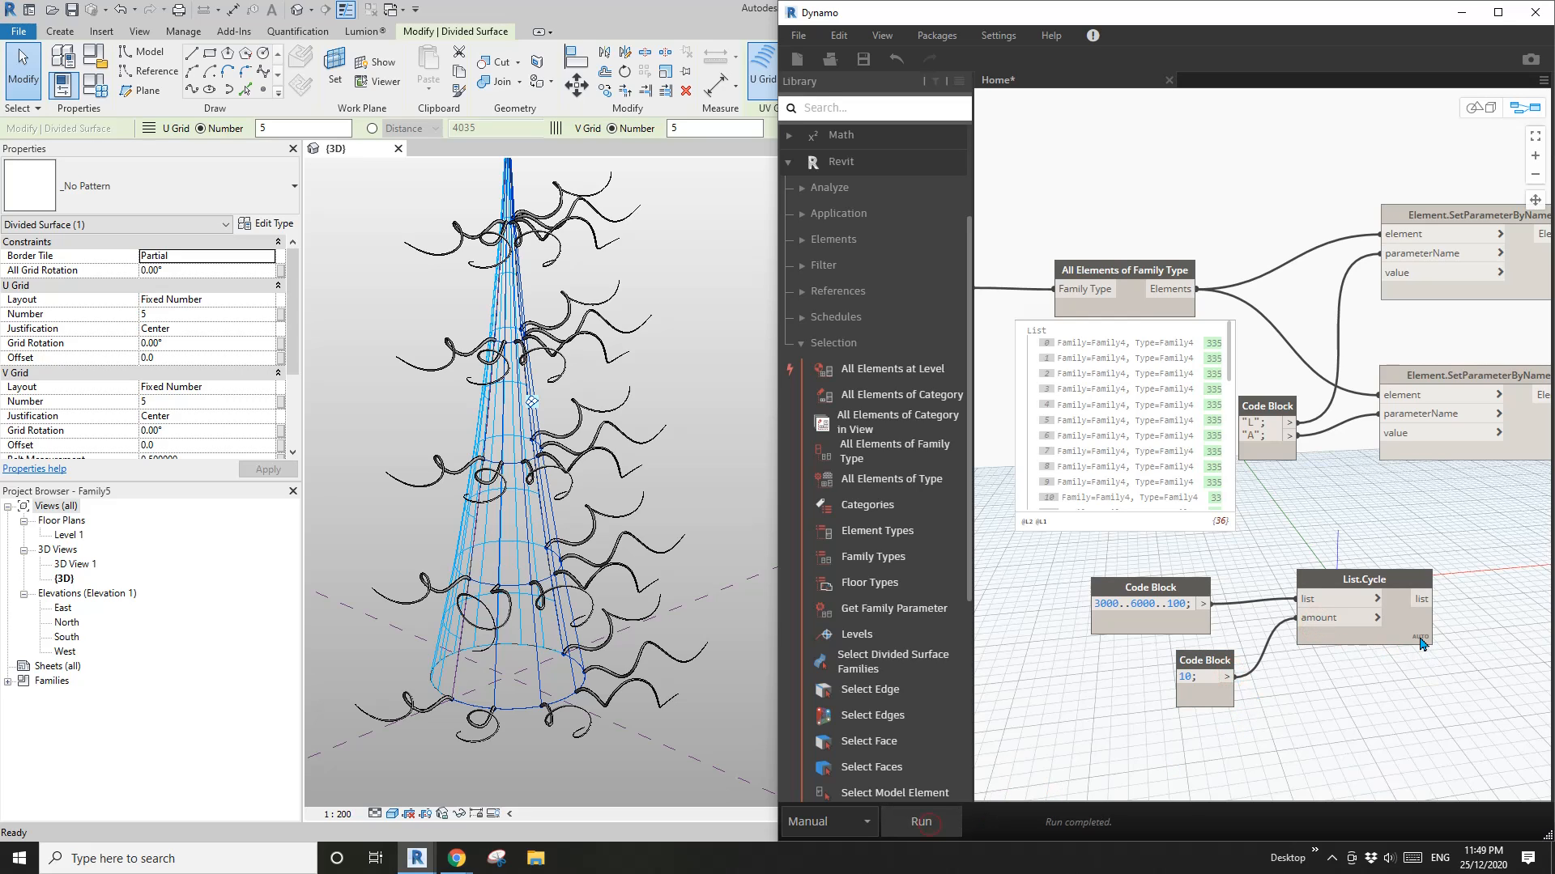
pyautogui.moveTo(1419, 664)
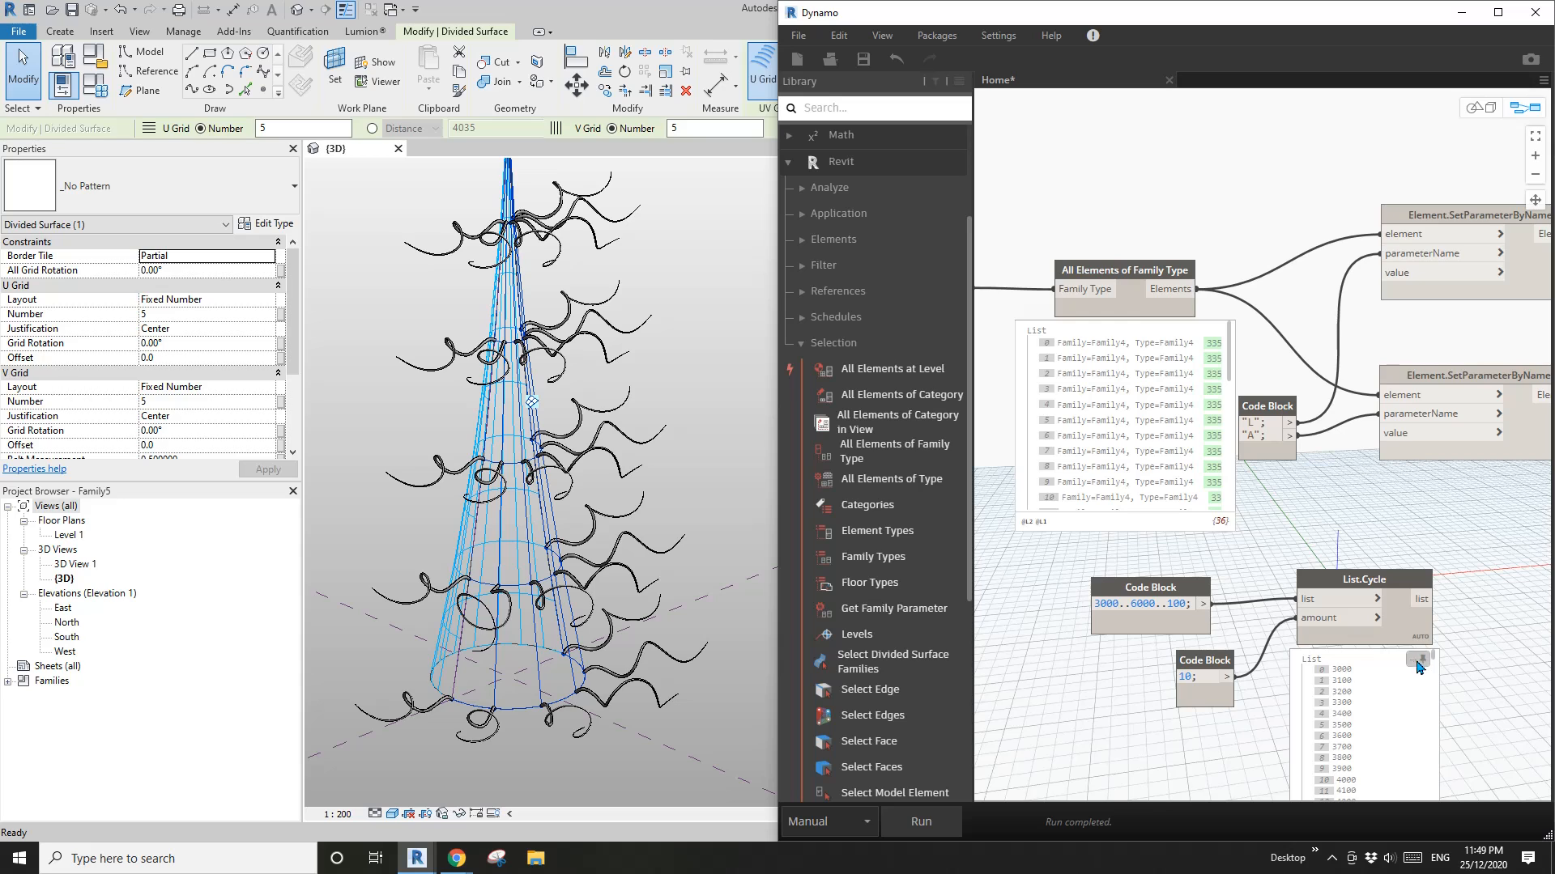
# Step: Place a List.Shuffle node beyond List.Cycle, connect the cycled list to its input, and run the graph
pyautogui.moveTo(1375, 580); pyautogui.dragTo(1336, 573)
pyautogui.rightClick(1381, 518)
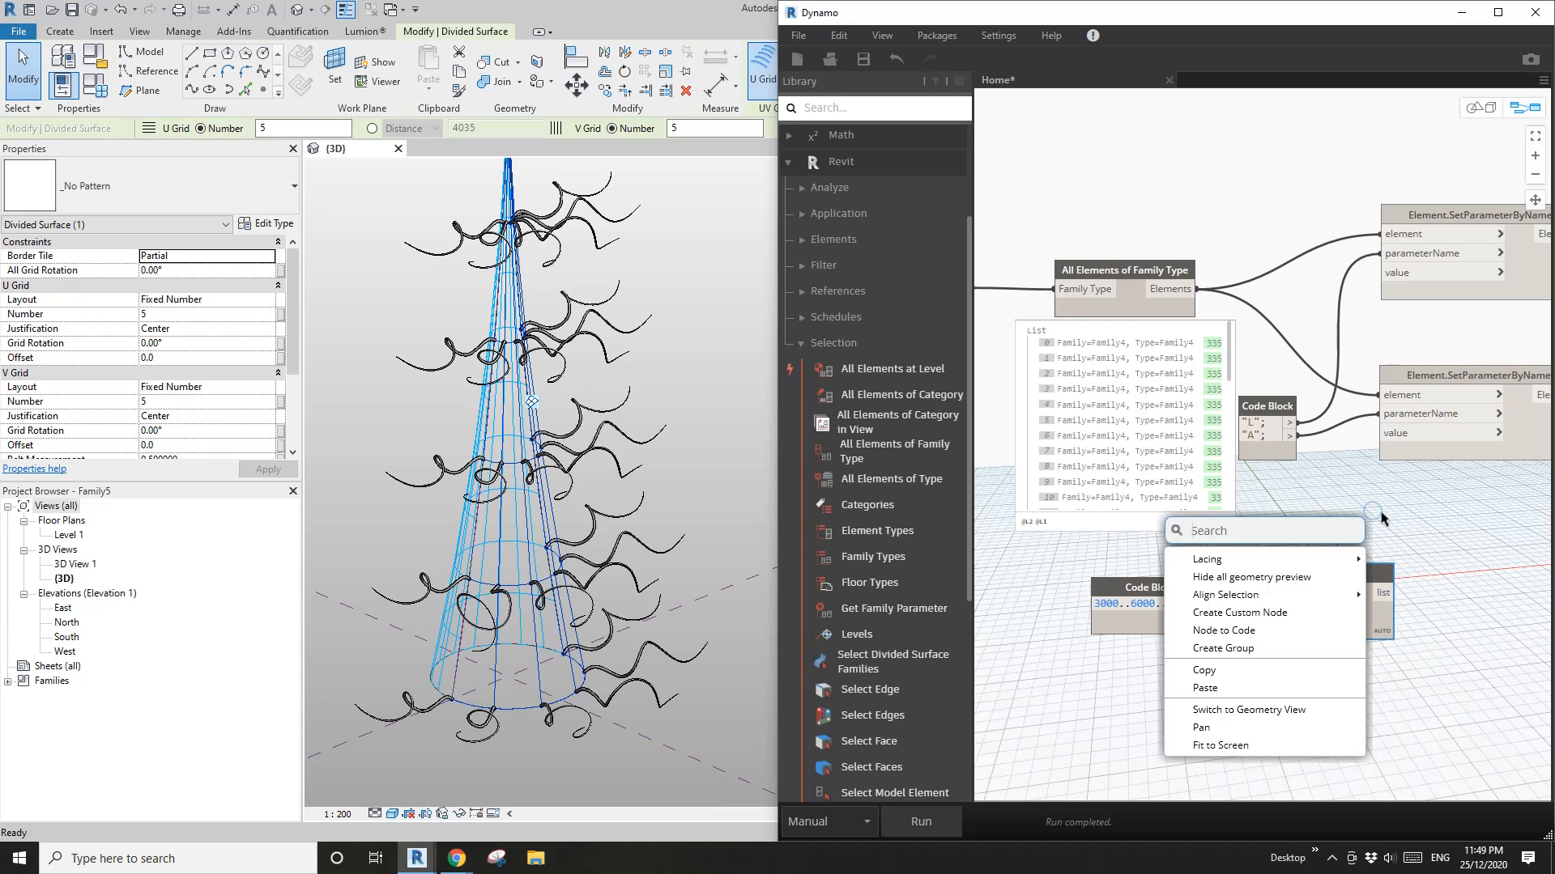
pyautogui.write('SHU')
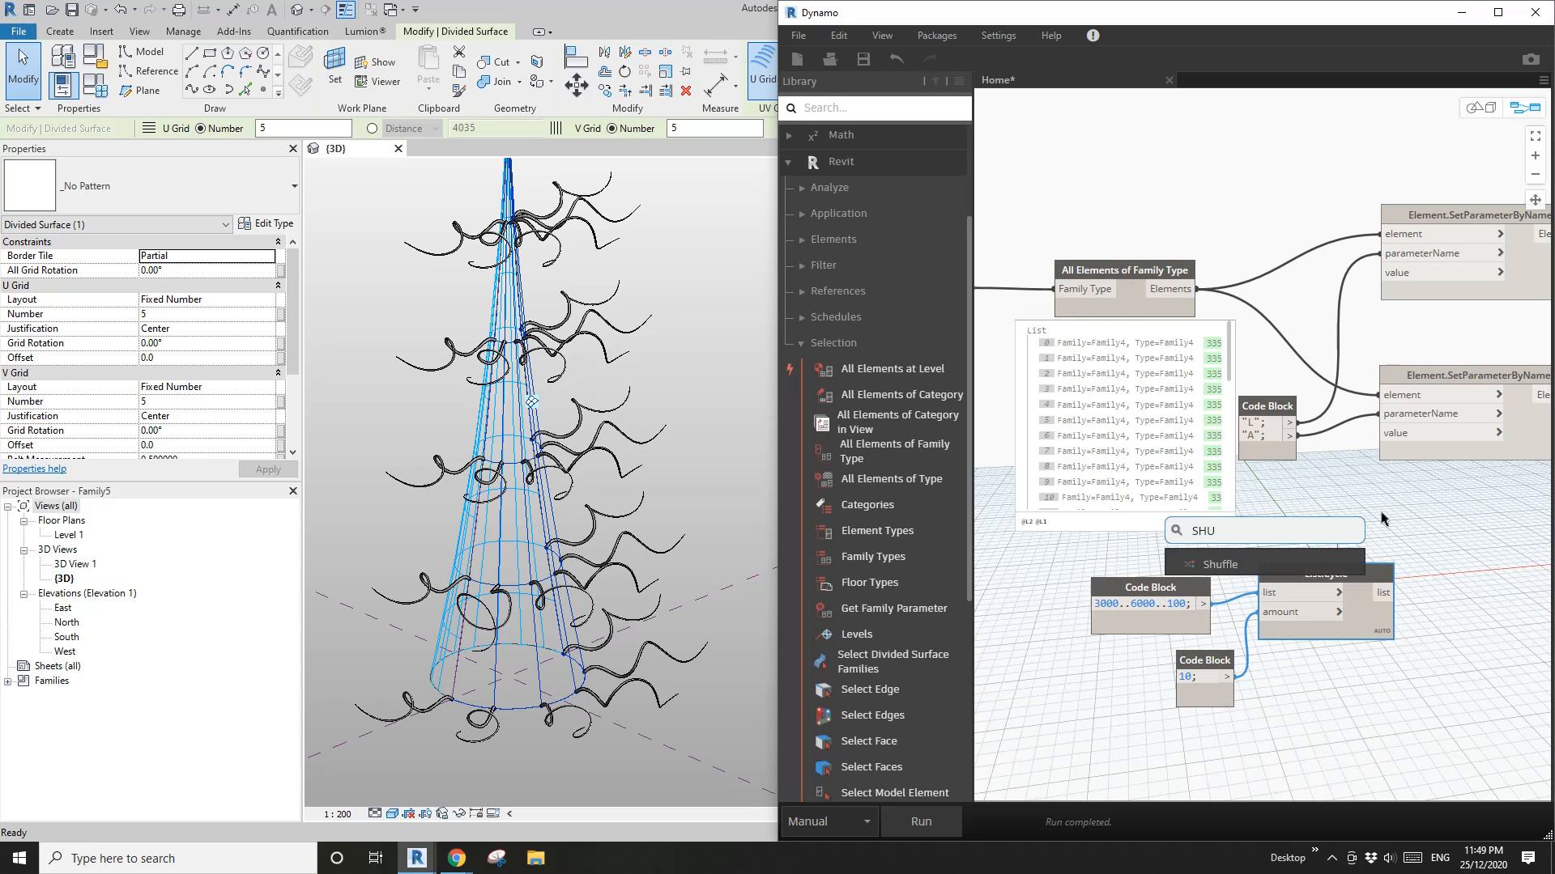
pyautogui.click(1236, 557)
pyautogui.moveTo(1423, 528); pyautogui.dragTo(1296, 507, button='middle')
pyautogui.moveTo(1202, 557); pyautogui.dragTo(1362, 533)
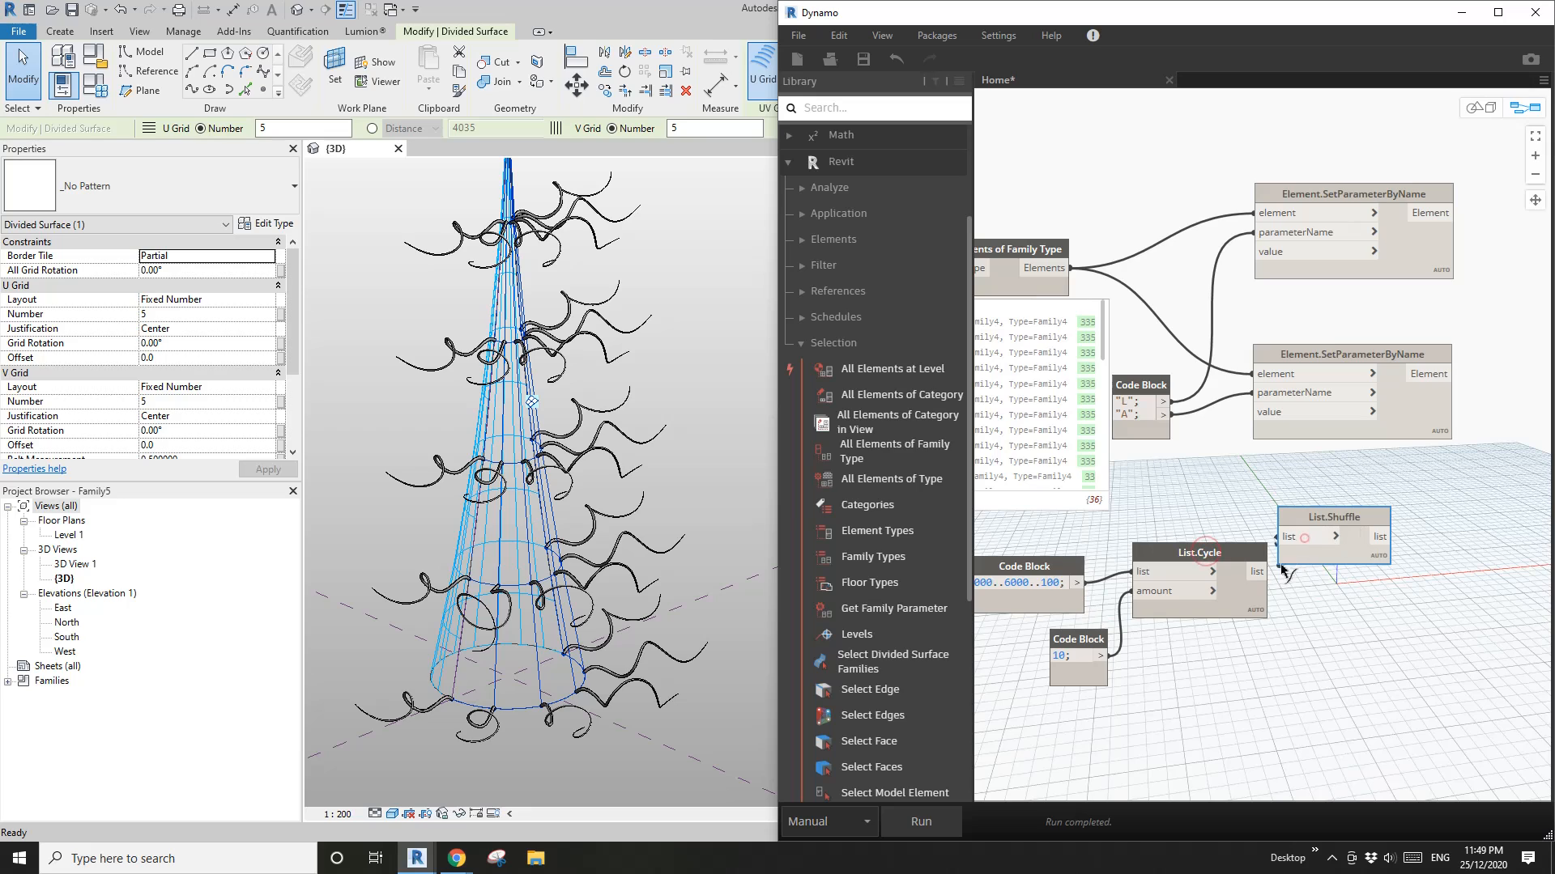
pyautogui.moveTo(1256, 572); pyautogui.dragTo(1360, 519)
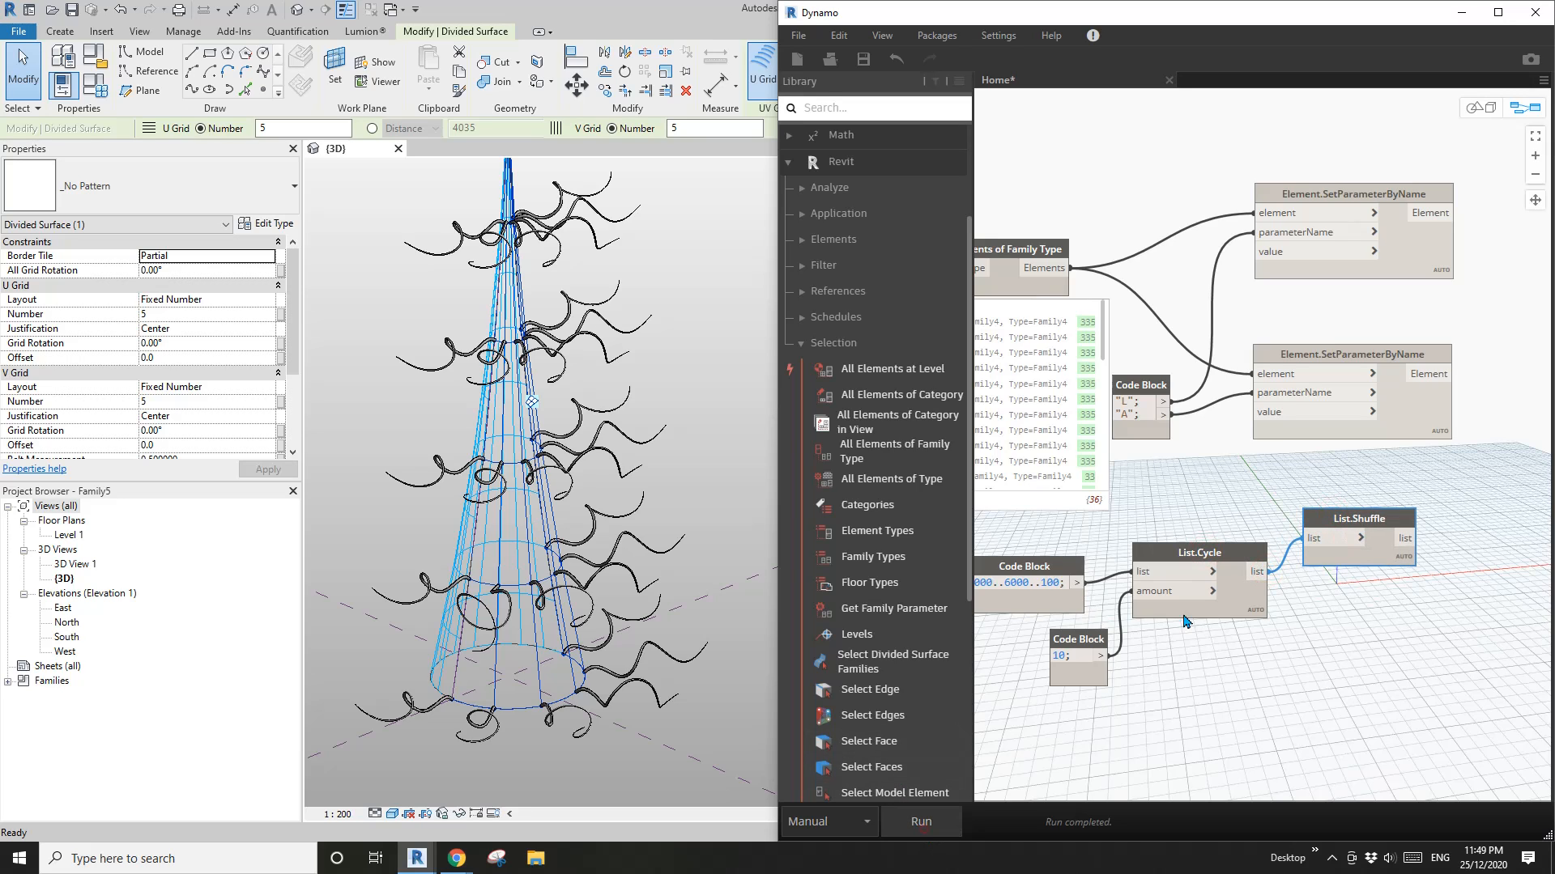
pyautogui.moveTo(1372, 565)
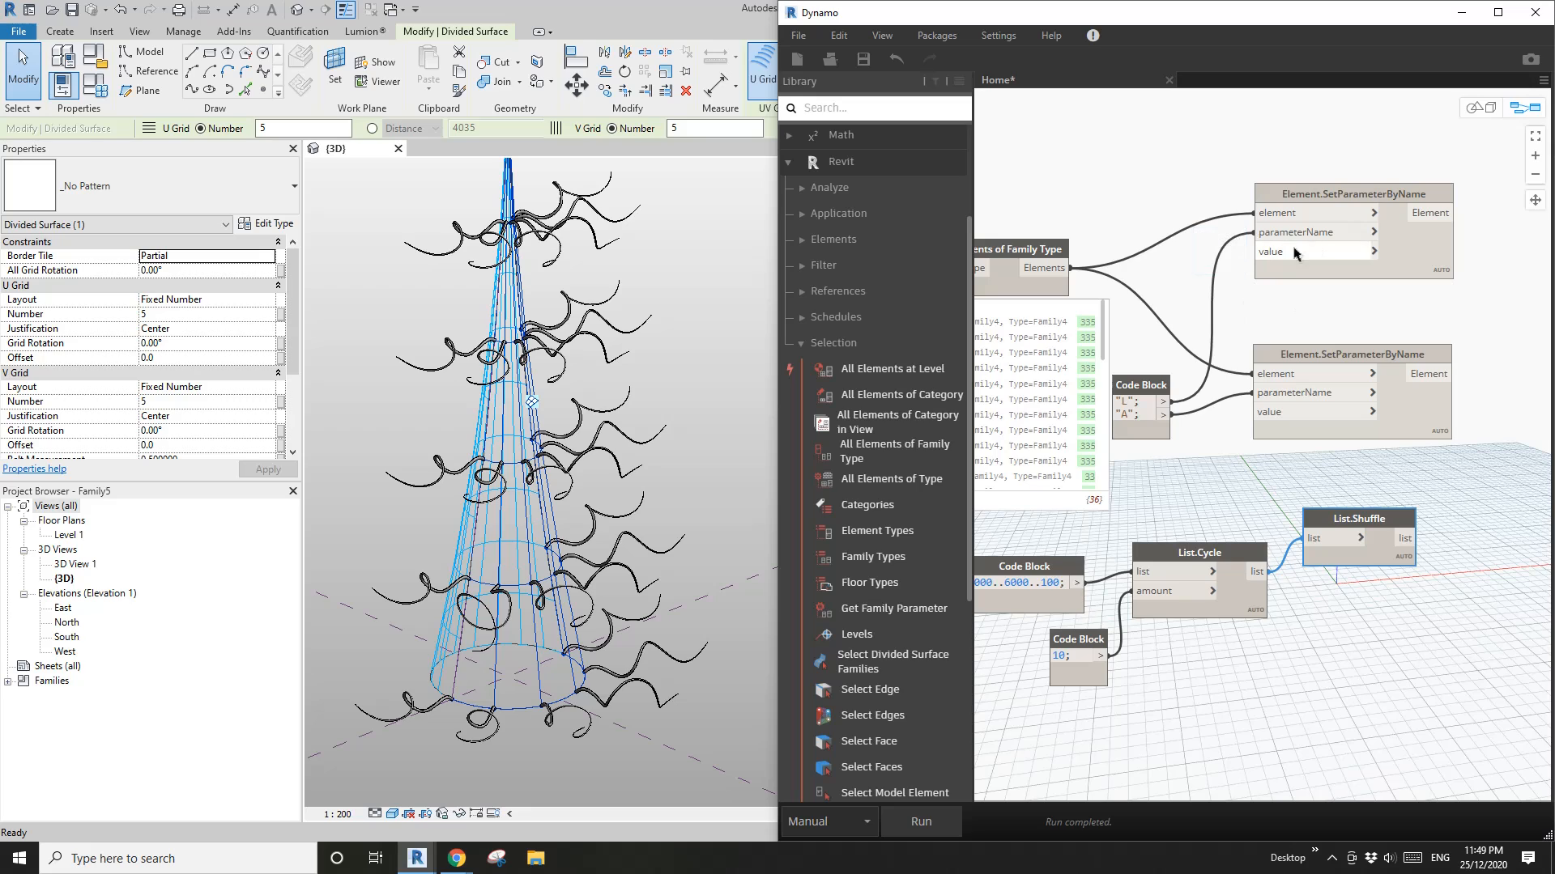
pyautogui.moveTo(1339, 516); pyautogui.dragTo(1338, 524)
pyautogui.moveTo(1228, 558); pyautogui.dragTo(1224, 548)
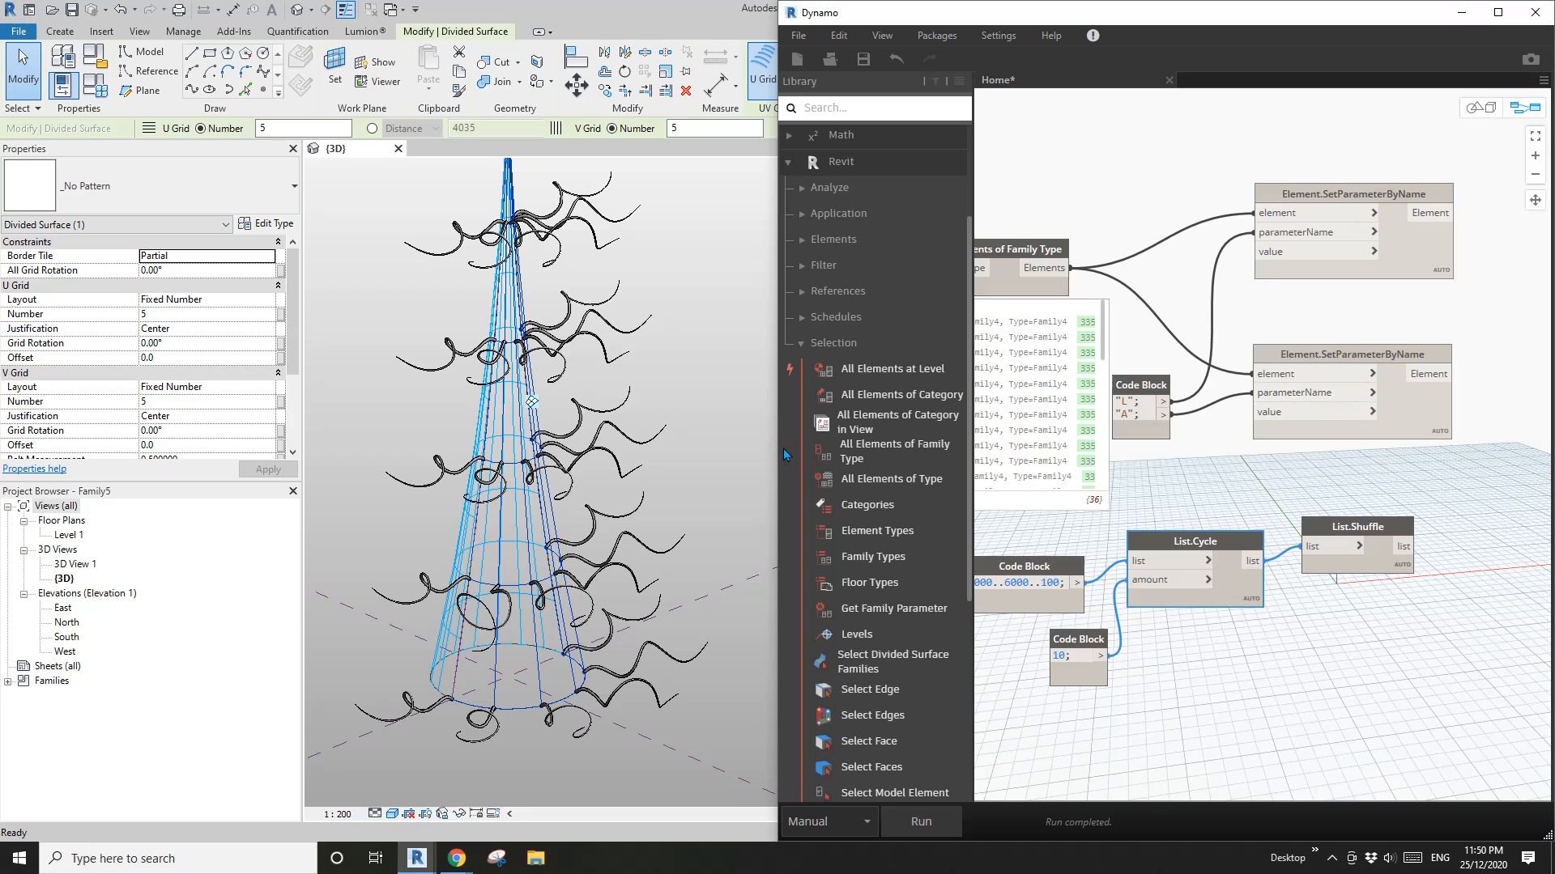
# Step: Check one component's parameters in Revit, and add a code block with the range 0..359..1 below the List.Cycle node in Dynamo
pyautogui.click(452, 354)
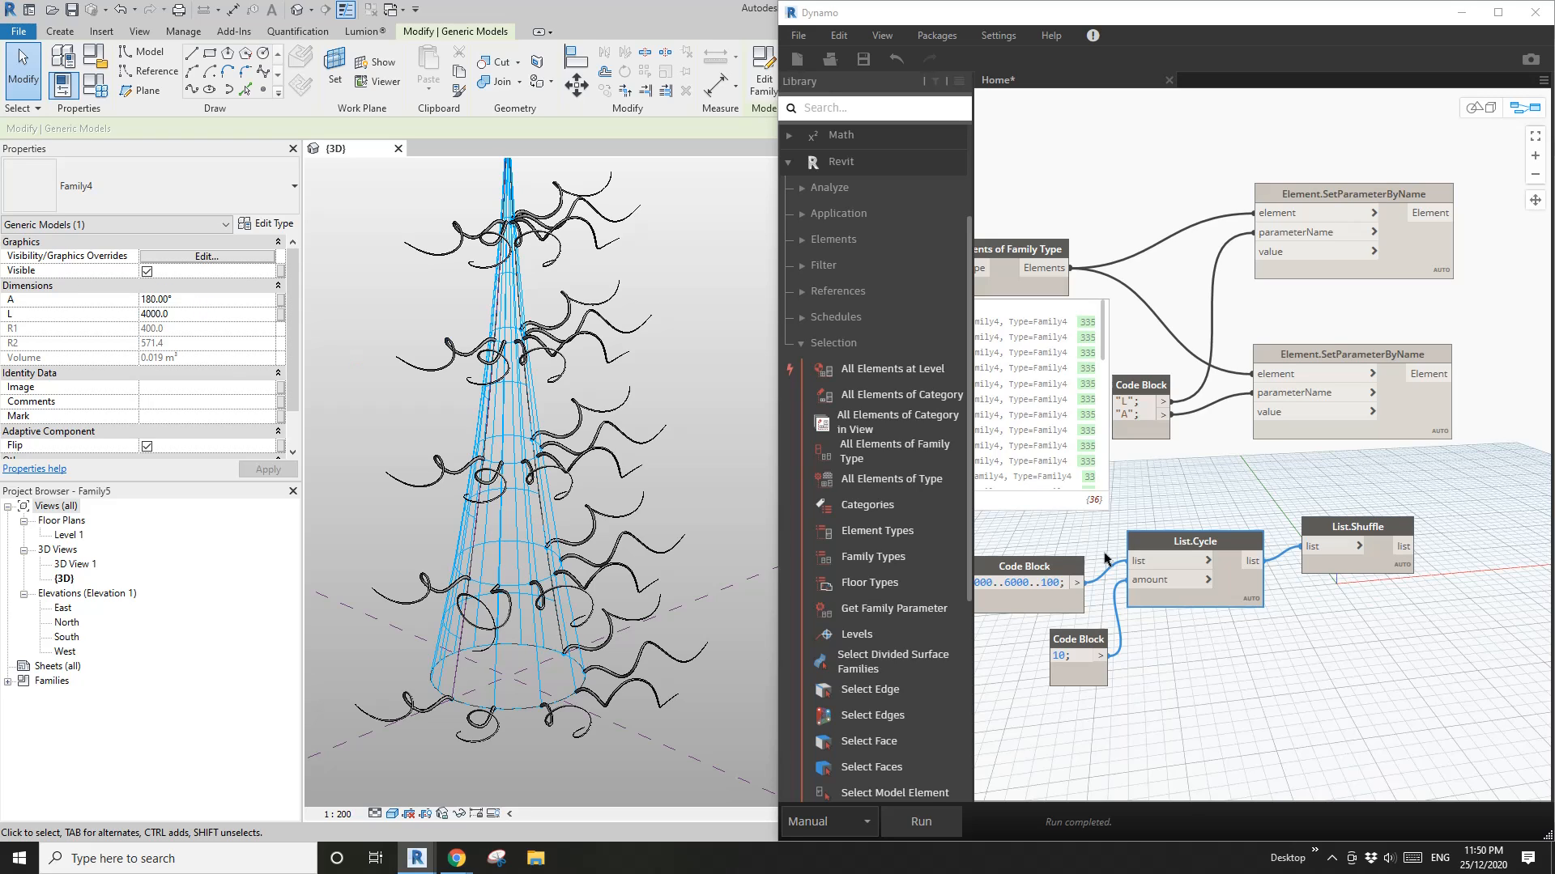
pyautogui.rightClick(1203, 665)
pyautogui.click(1198, 663)
pyautogui.doubleClick(1207, 698)
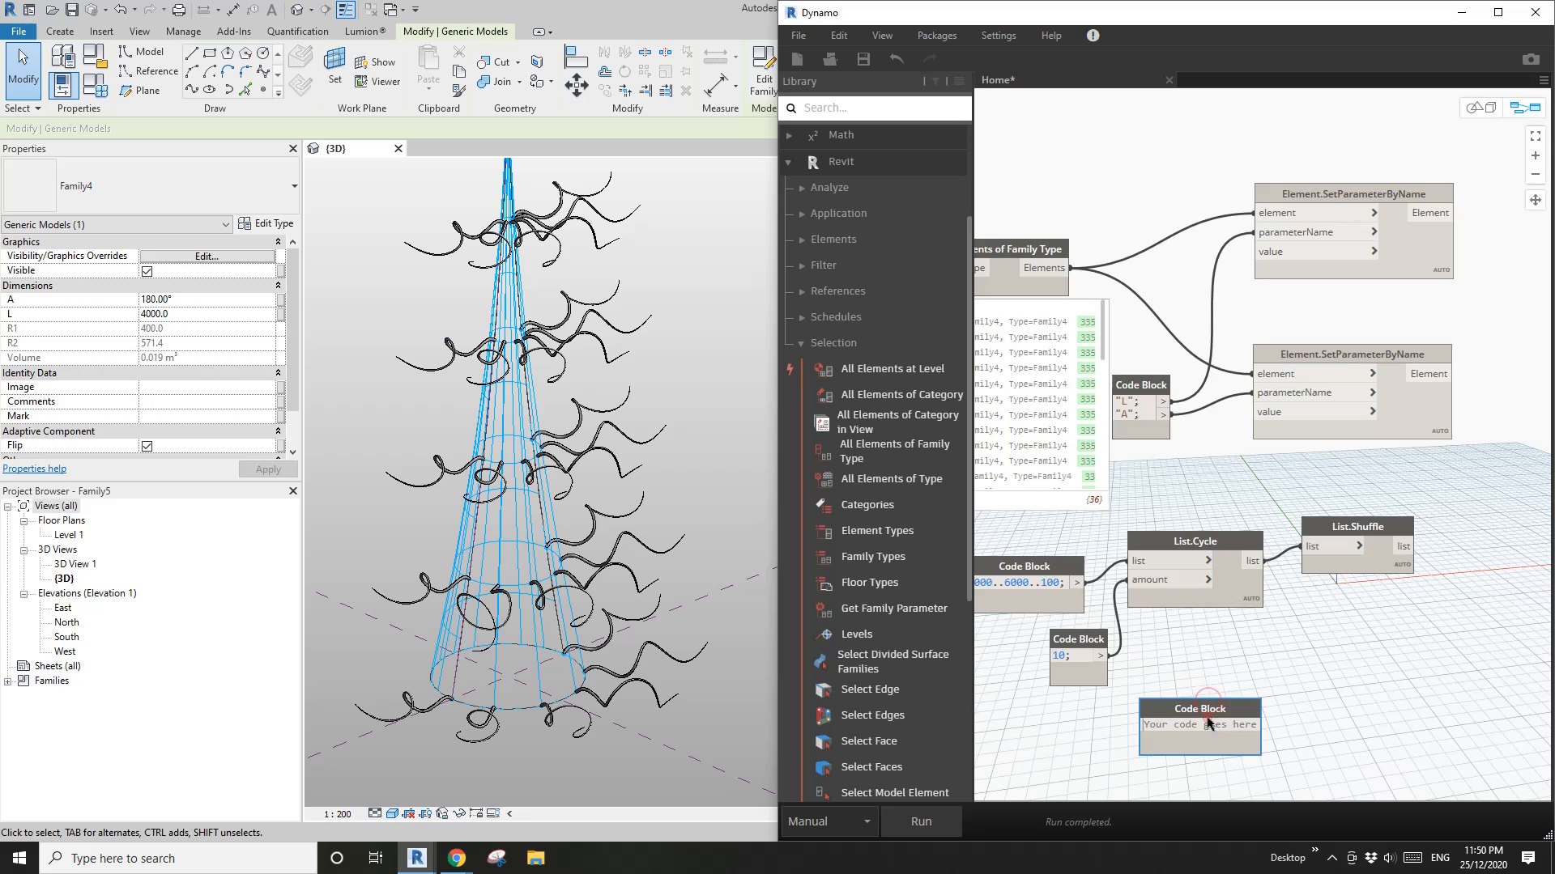
pyautogui.write('0.')
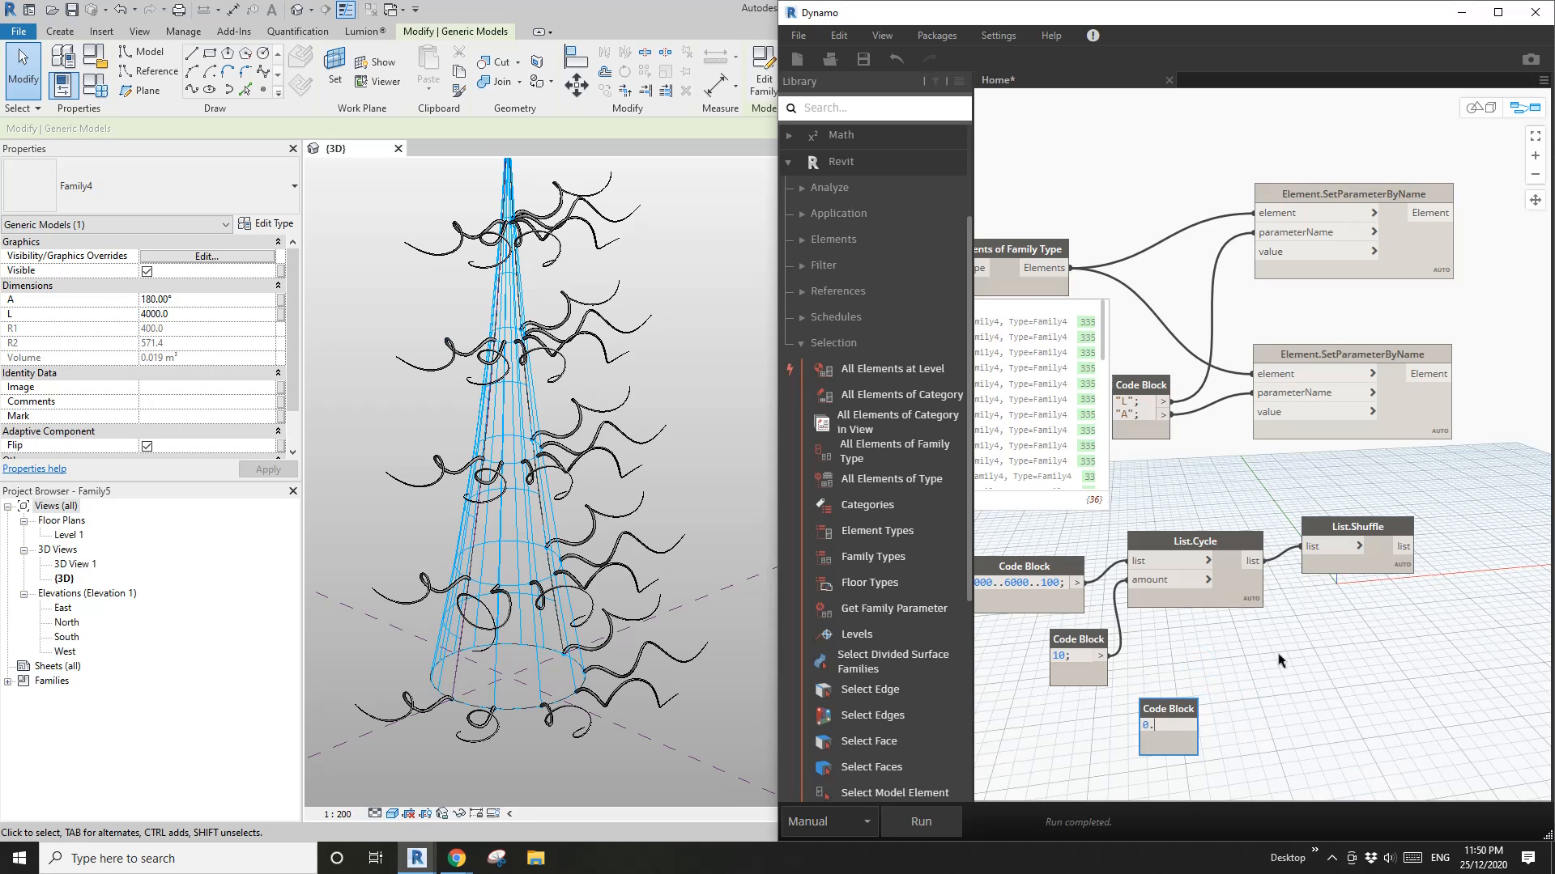
pyautogui.write('.359..1')
pyautogui.click(1272, 703)
pyautogui.moveTo(1208, 709); pyautogui.dragTo(1247, 667)
pyautogui.click(1295, 714)
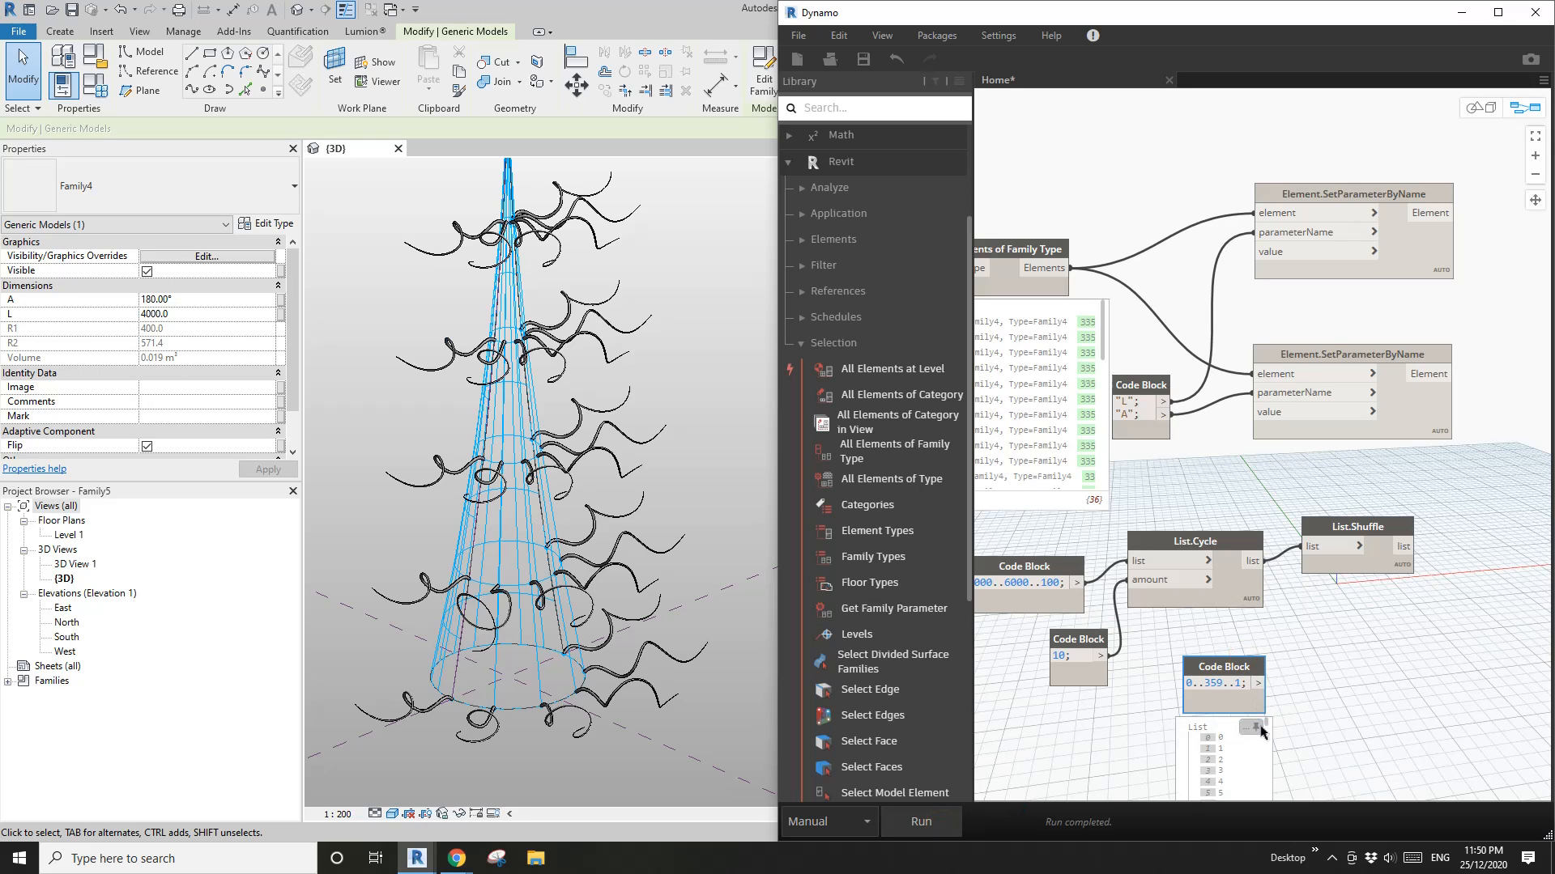
pyautogui.moveTo(1249, 671); pyautogui.dragTo(1251, 640)
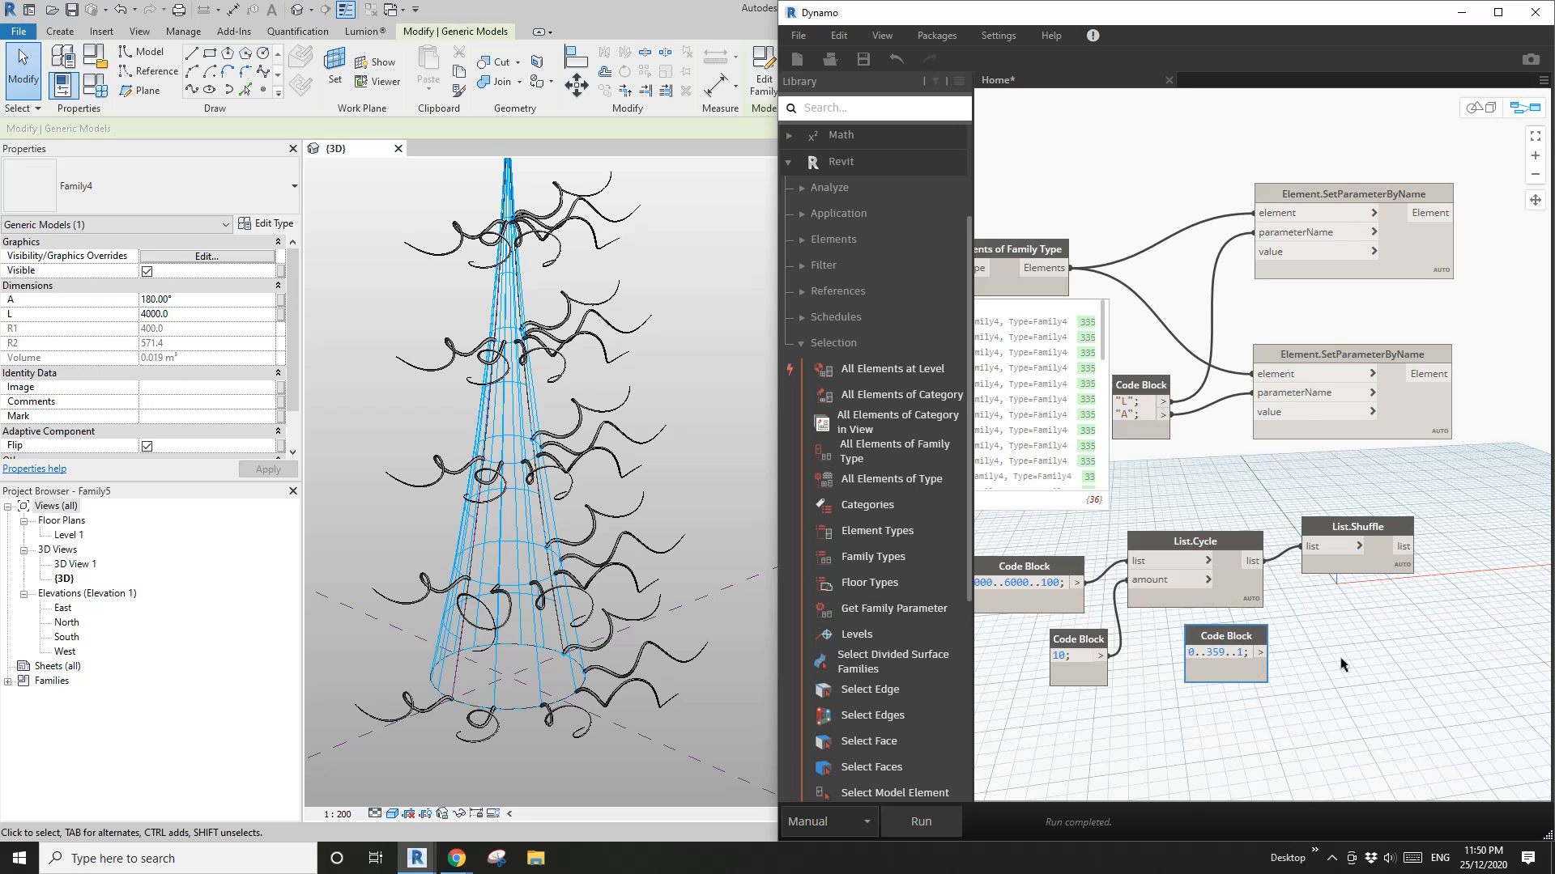
pyautogui.rightClick(1303, 665)
pyautogui.moveTo(1374, 458)
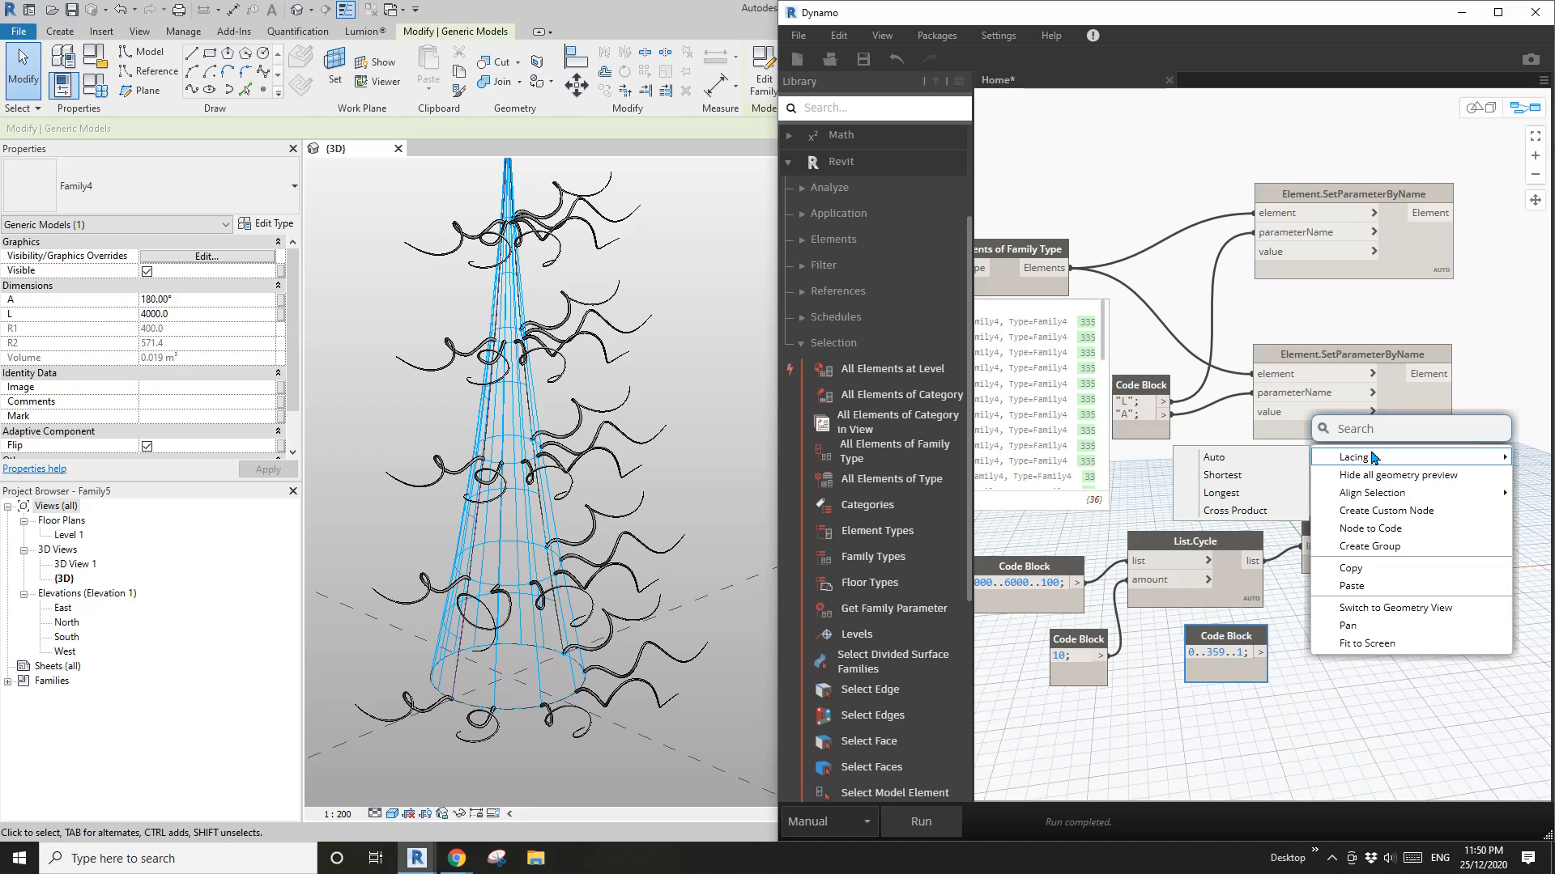
pyautogui.click(1364, 416)
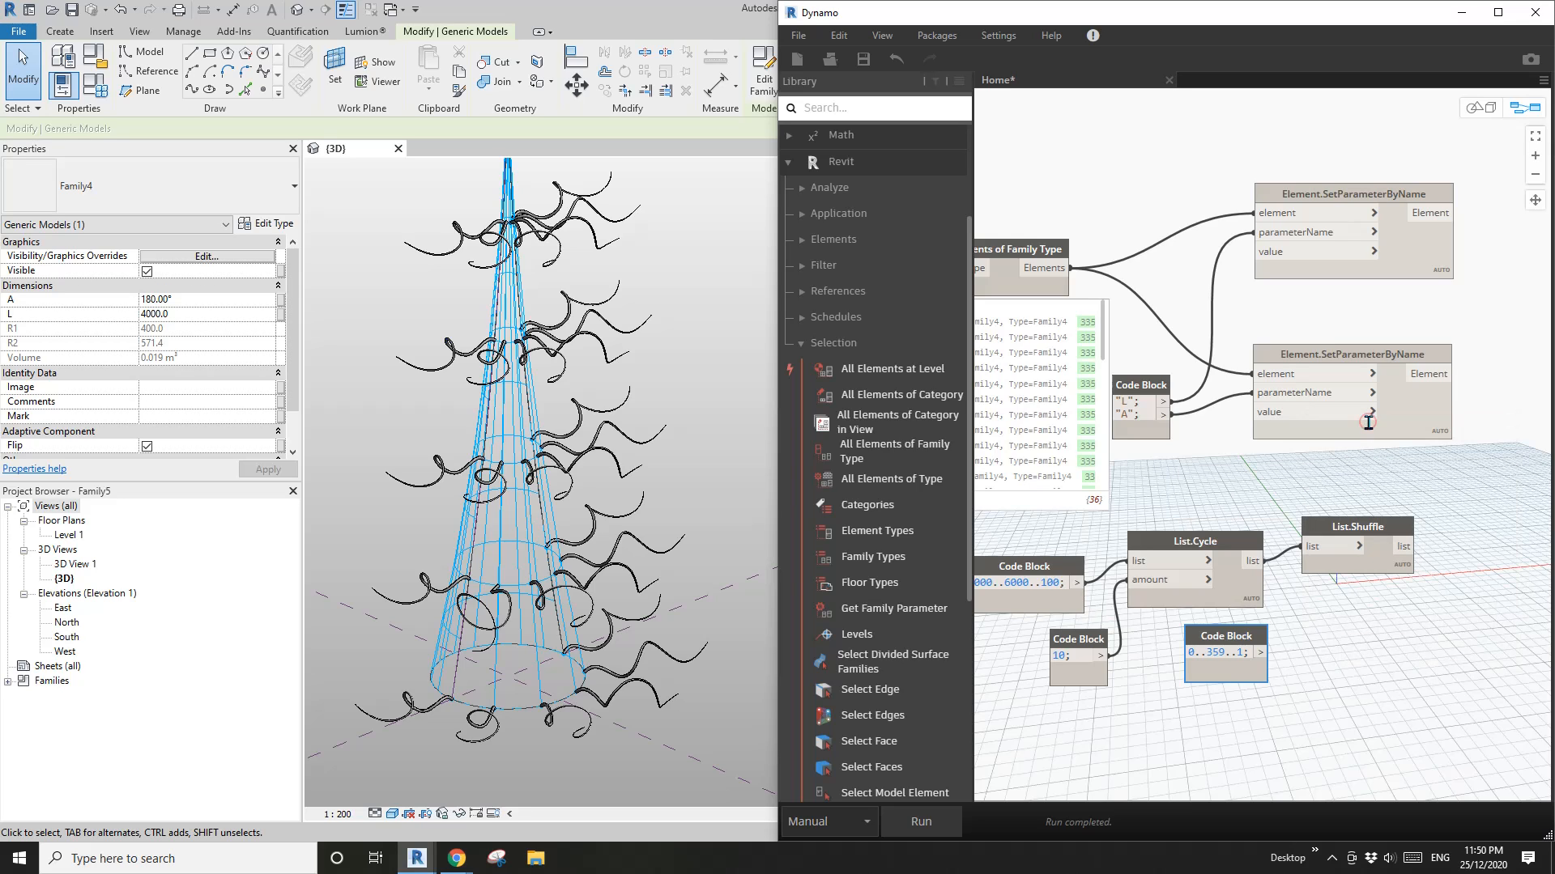
# Step: Place a second List.Shuffle node beside the 0..359..1 code block and connect the range to its list input
pyautogui.rightClick(1348, 656)
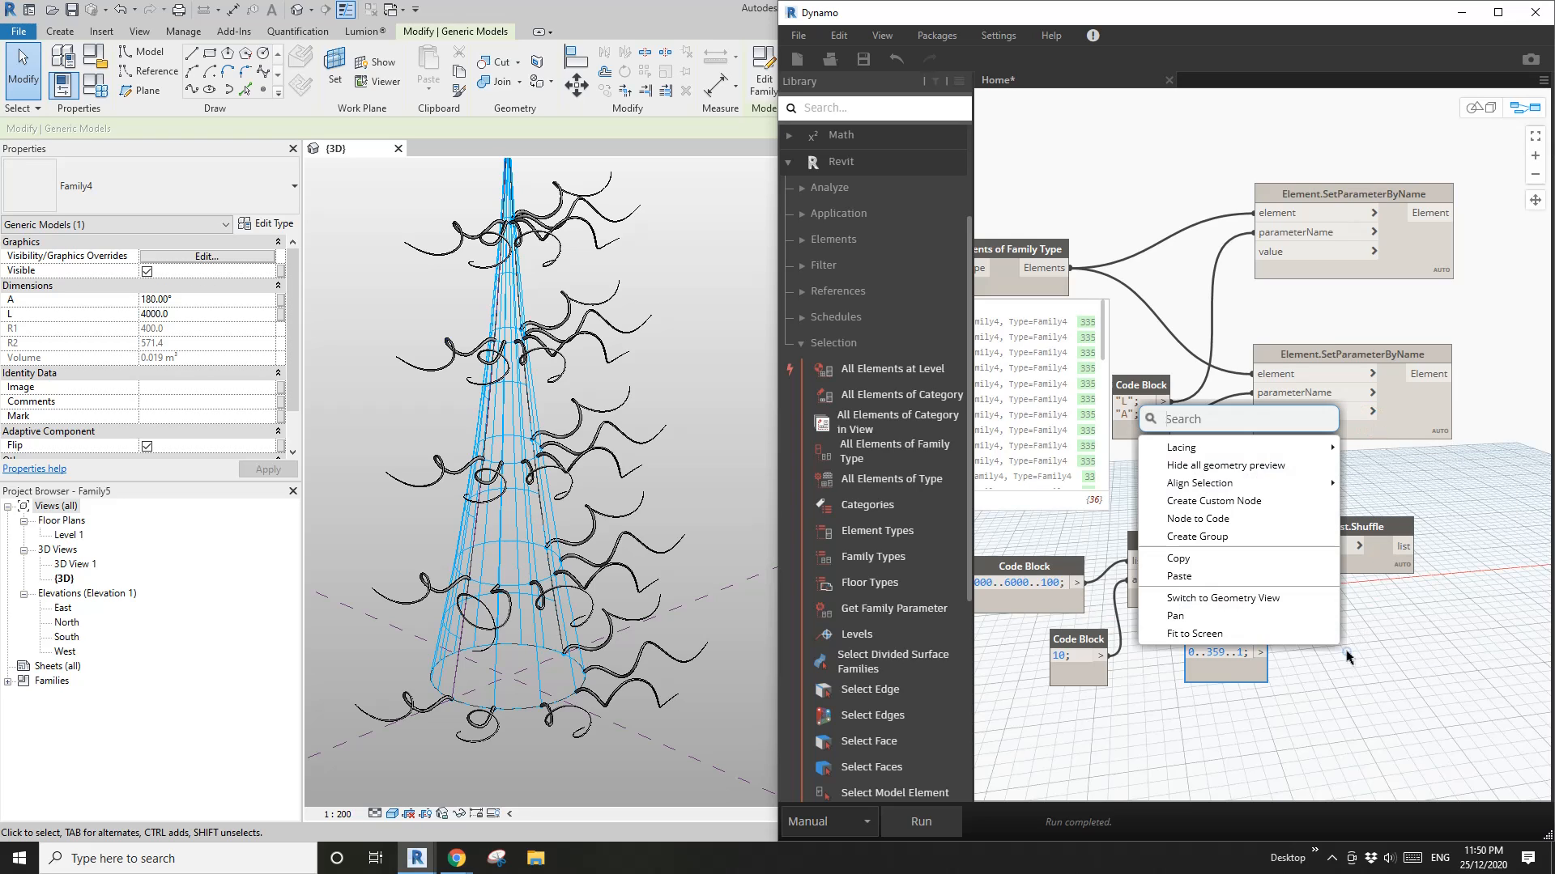
pyautogui.write('SHU')
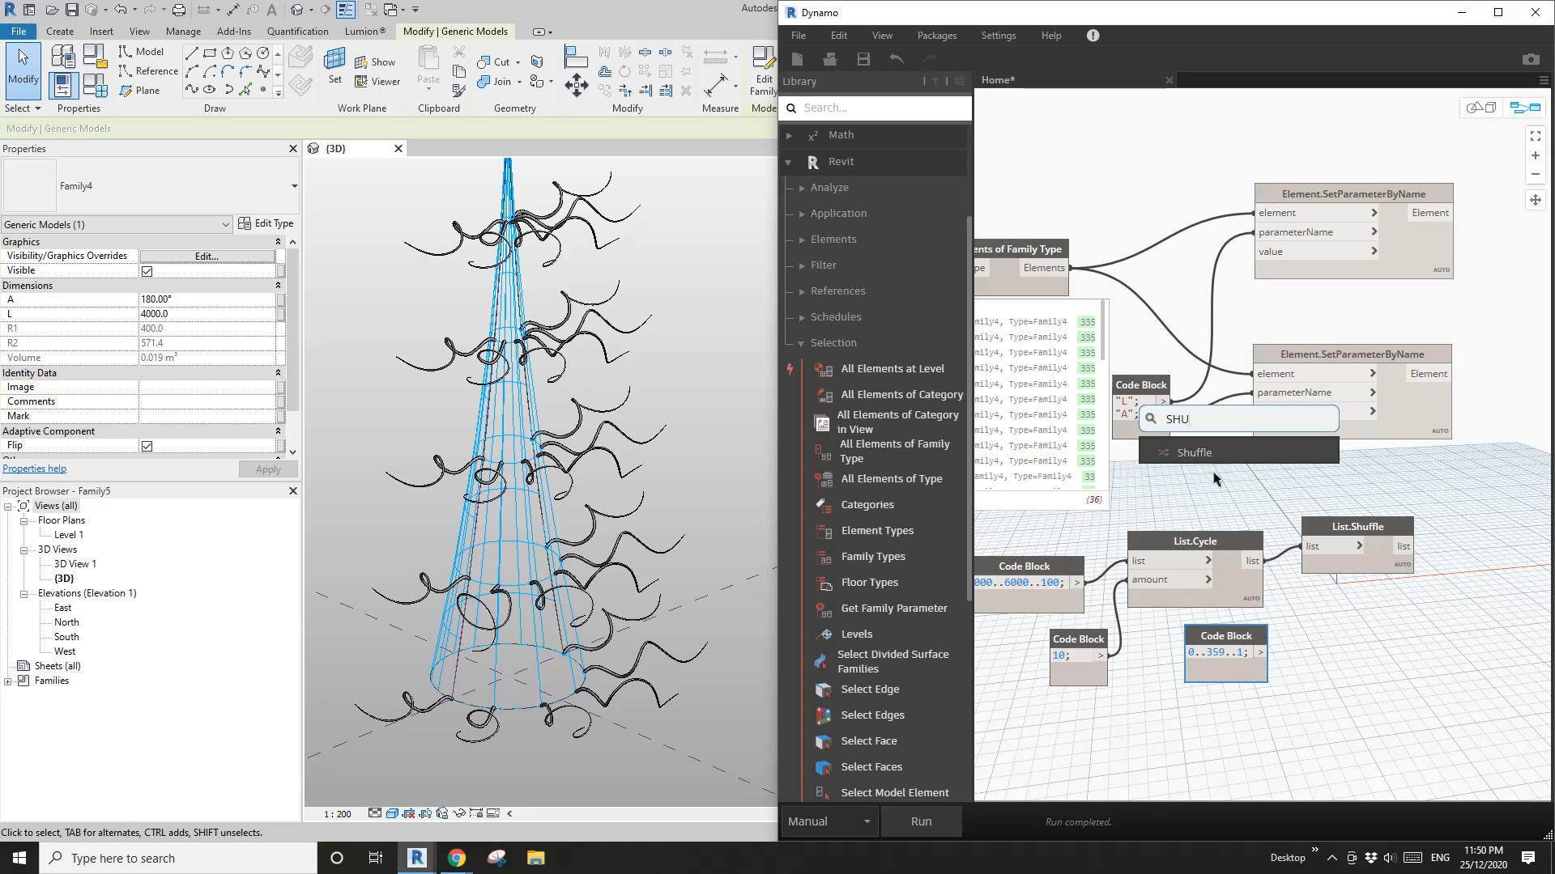
pyautogui.click(1200, 451)
pyautogui.moveTo(1261, 496); pyautogui.dragTo(1365, 623)
pyautogui.click(1261, 652)
pyautogui.click(1290, 653)
# Step: Connect the shuffled angles to the "A" SetParameterByName value and the shuffled lengths to the "L" one, and run the graph
pyautogui.click(1405, 653)
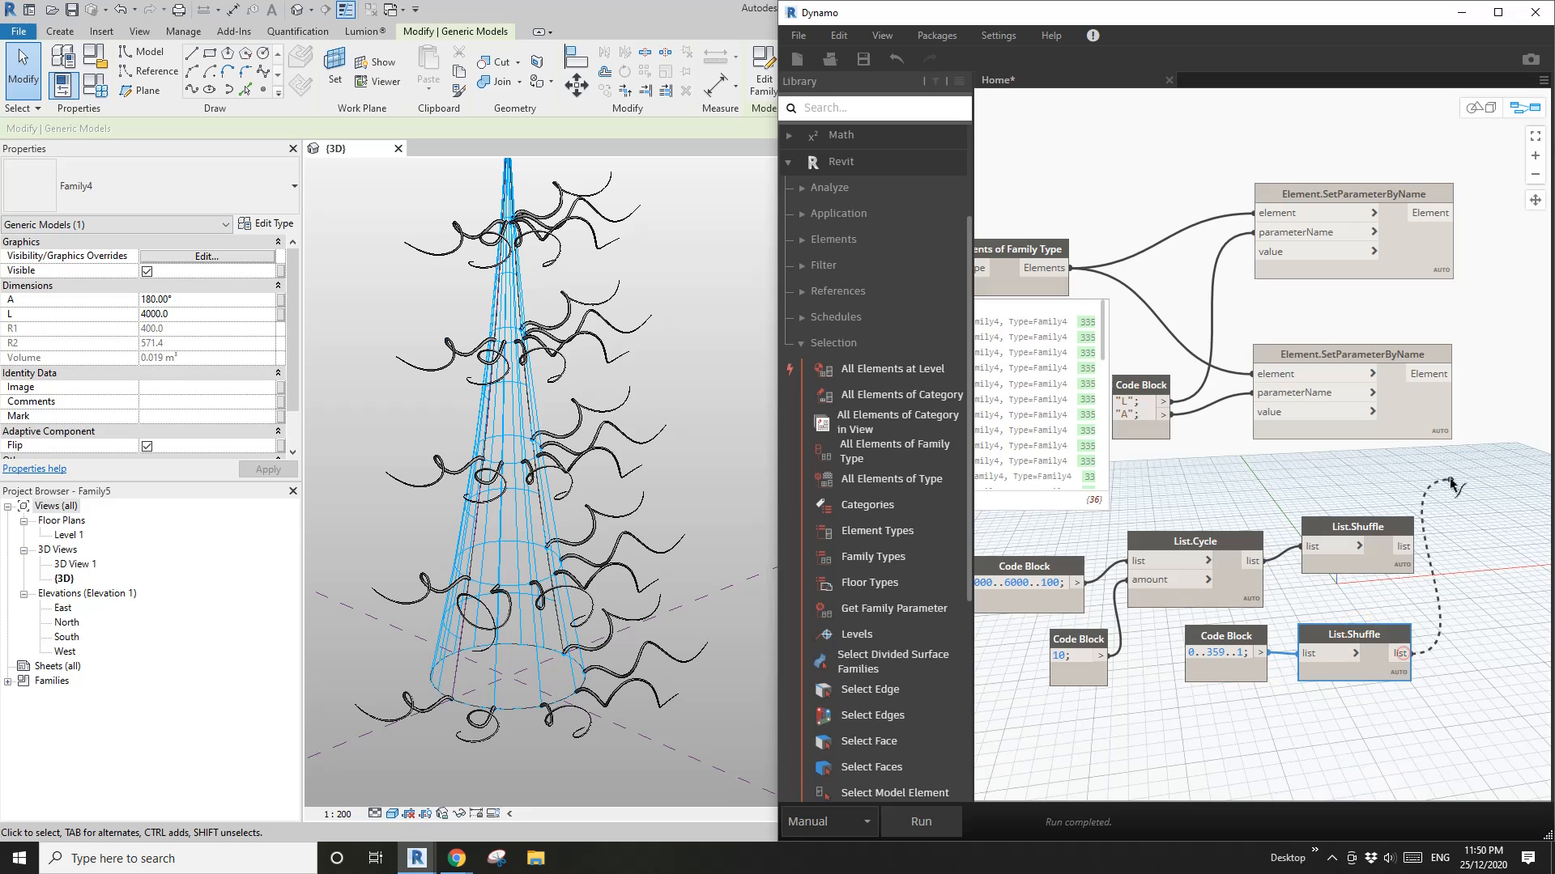
pyautogui.click(1257, 412)
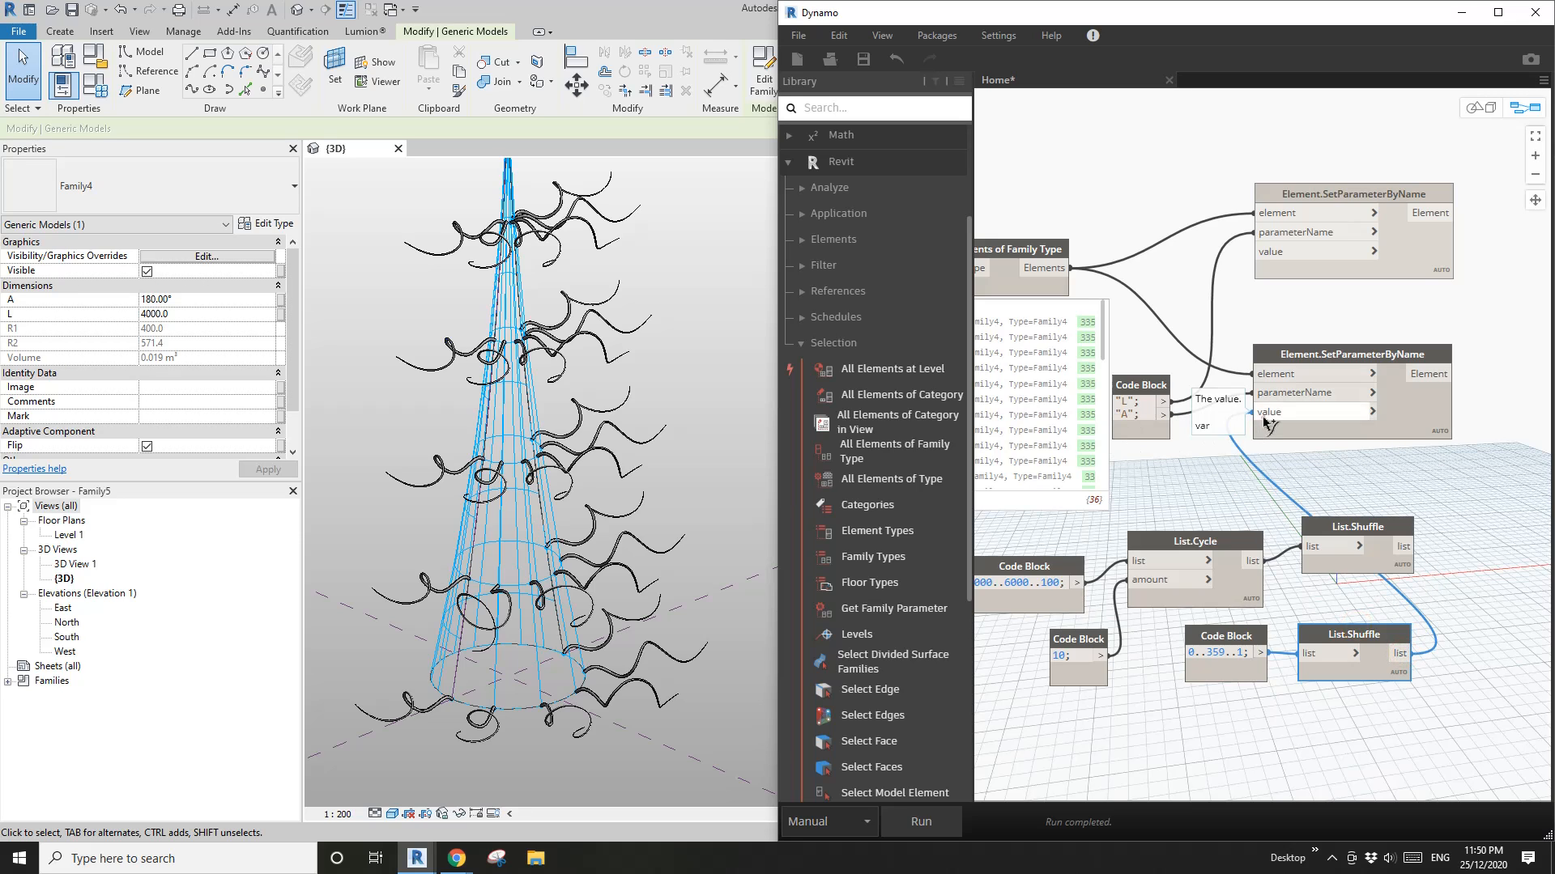
pyautogui.click(1406, 548)
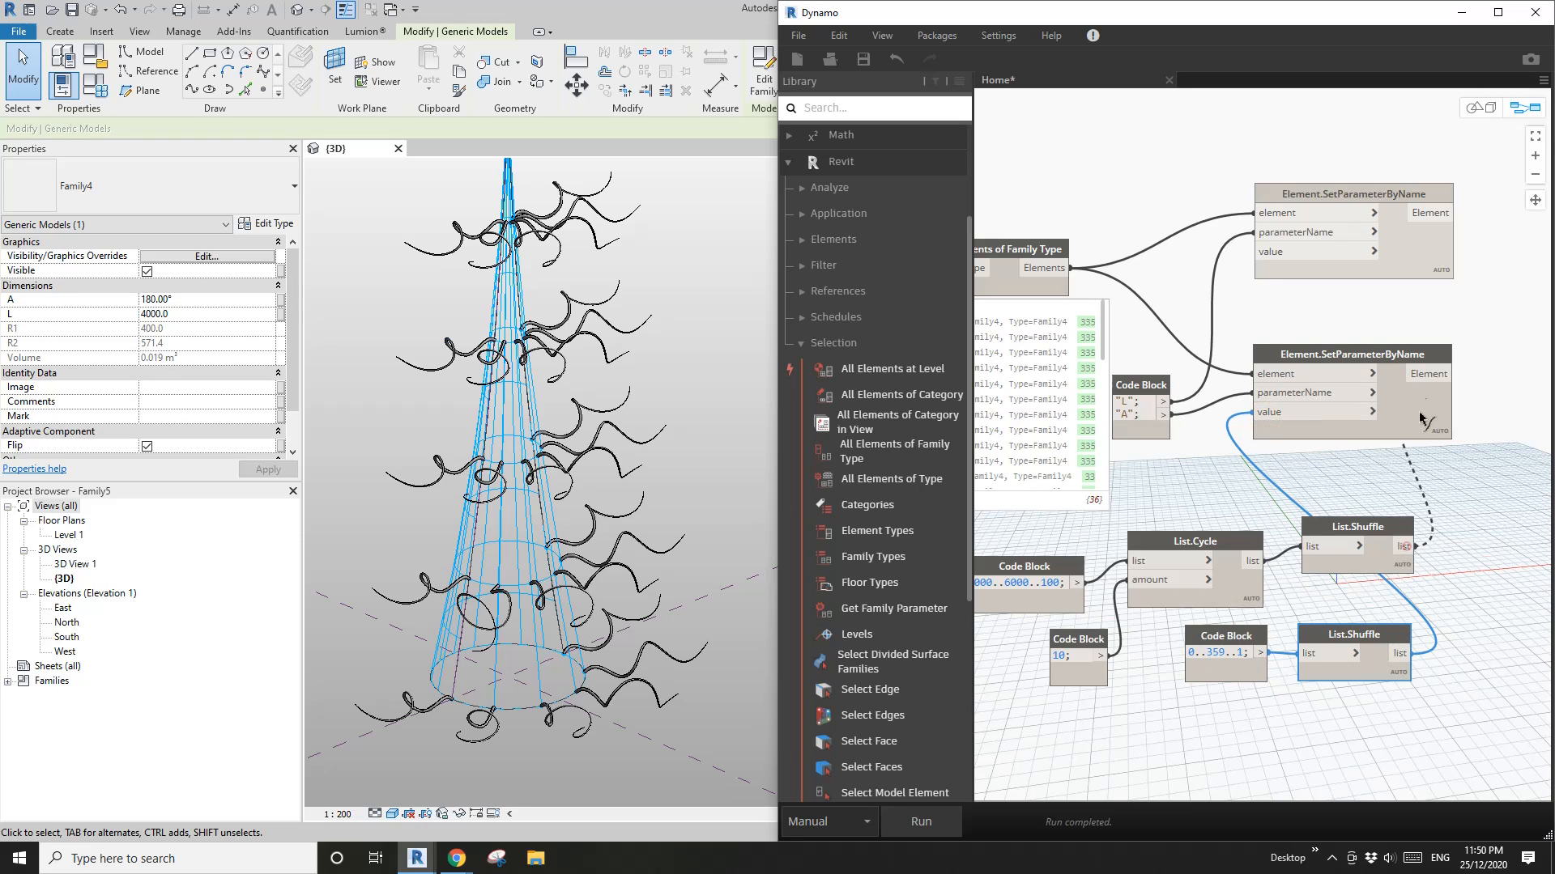
pyautogui.click(1260, 252)
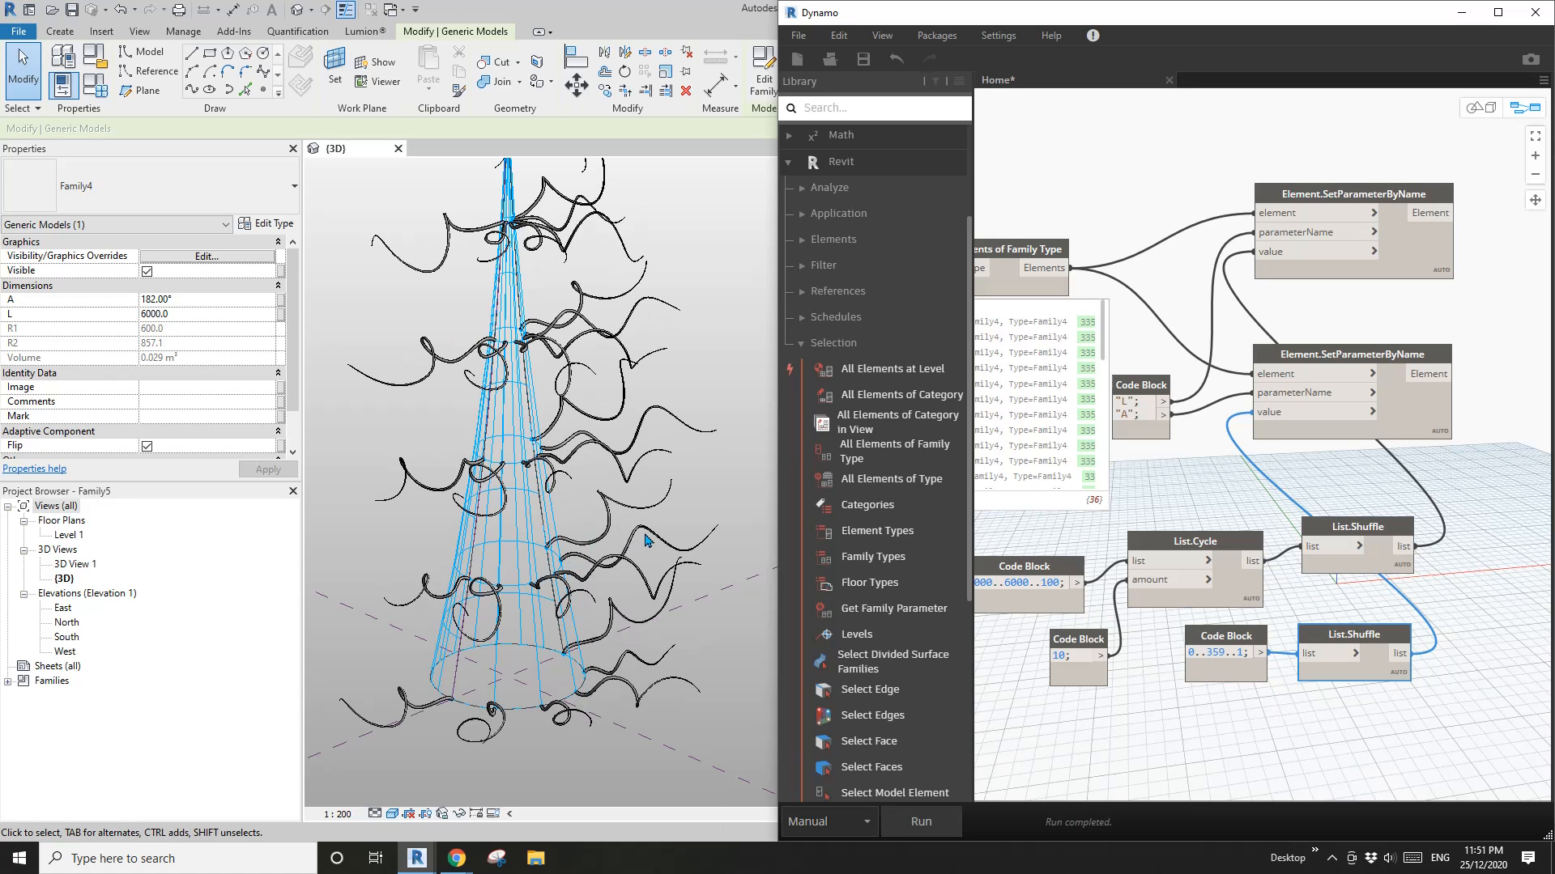
# Step: Set the cone's divided surface in Revit to a U grid number of 20 and a V grid number of 10
pyautogui.keyDown('shift'); pyautogui.moveTo(646, 541); pyautogui.dragTo(564, 439, button='middle'); pyautogui.keyUp('shift')
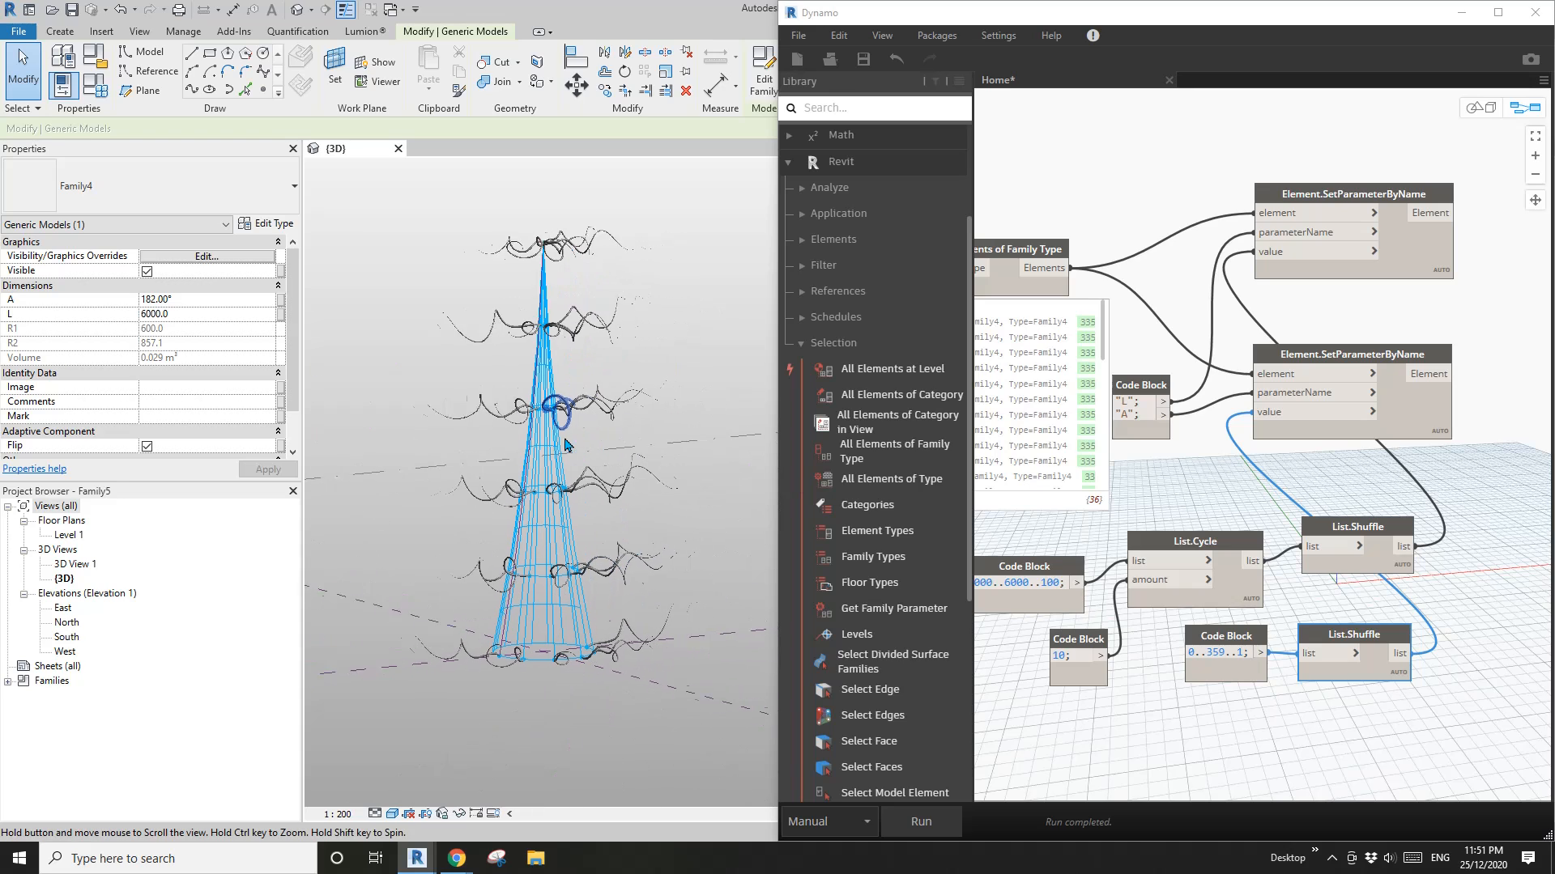
pyautogui.scroll(3, 558, 454)
pyautogui.click(540, 480)
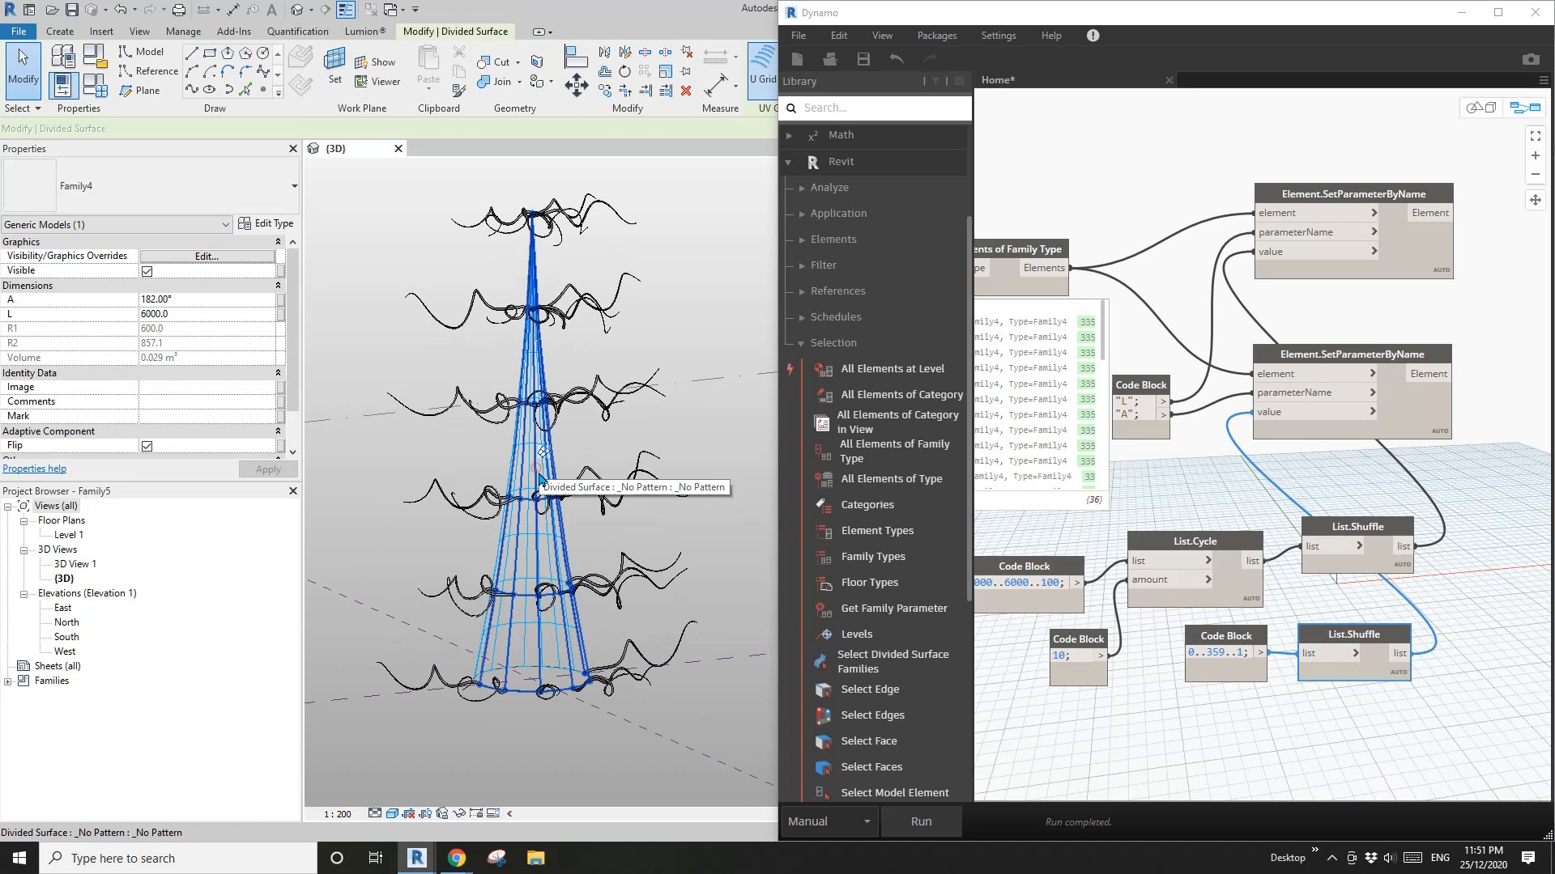
pyautogui.click(182, 315)
pyautogui.write('20')
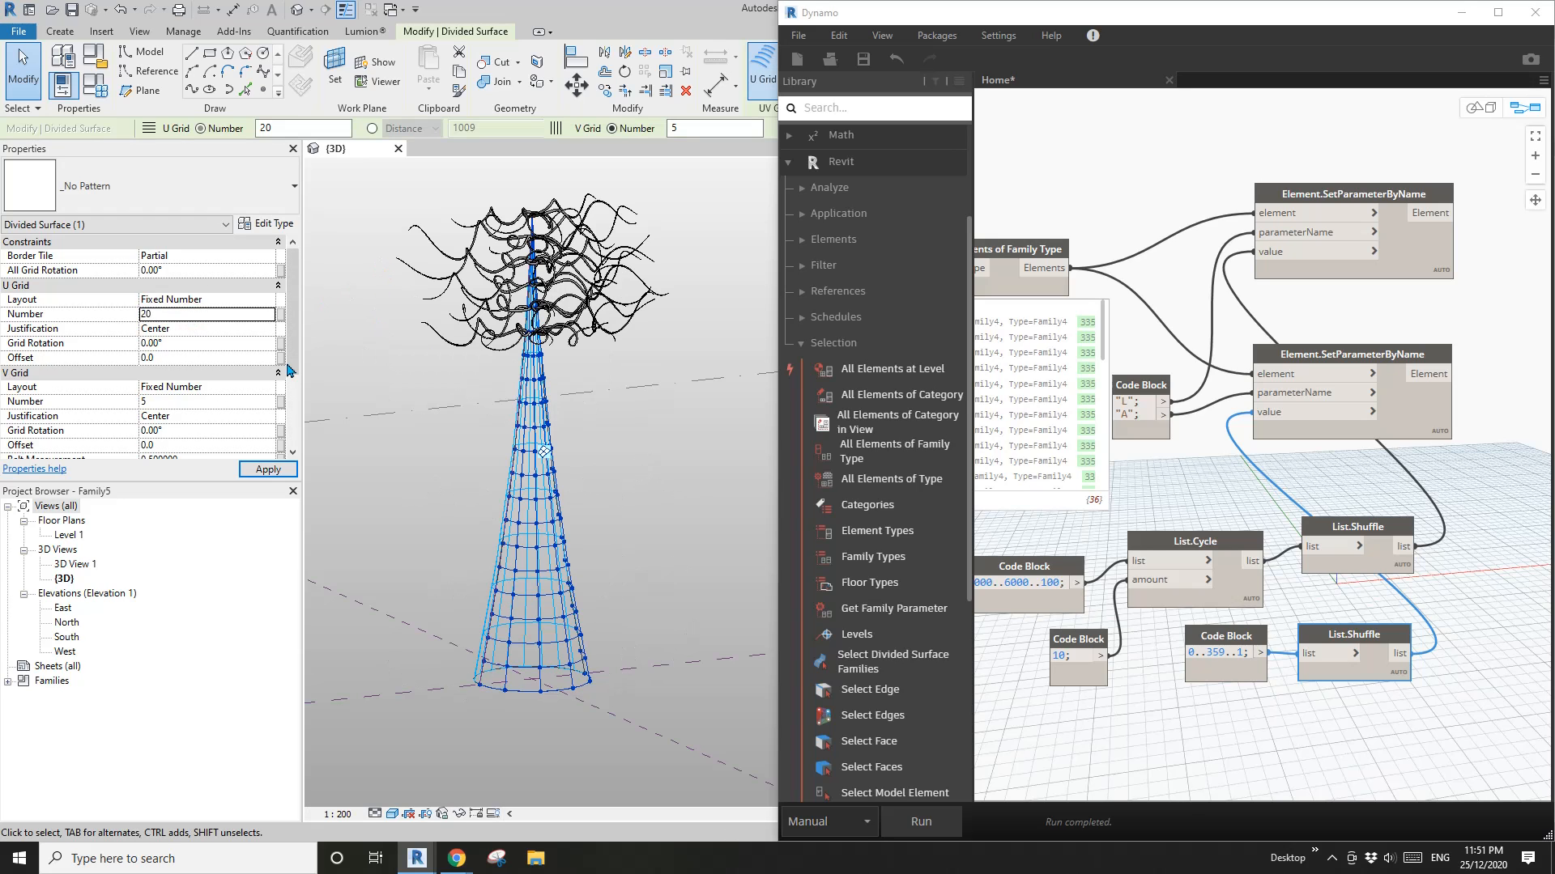
pyautogui.click(186, 403)
pyautogui.write('1')
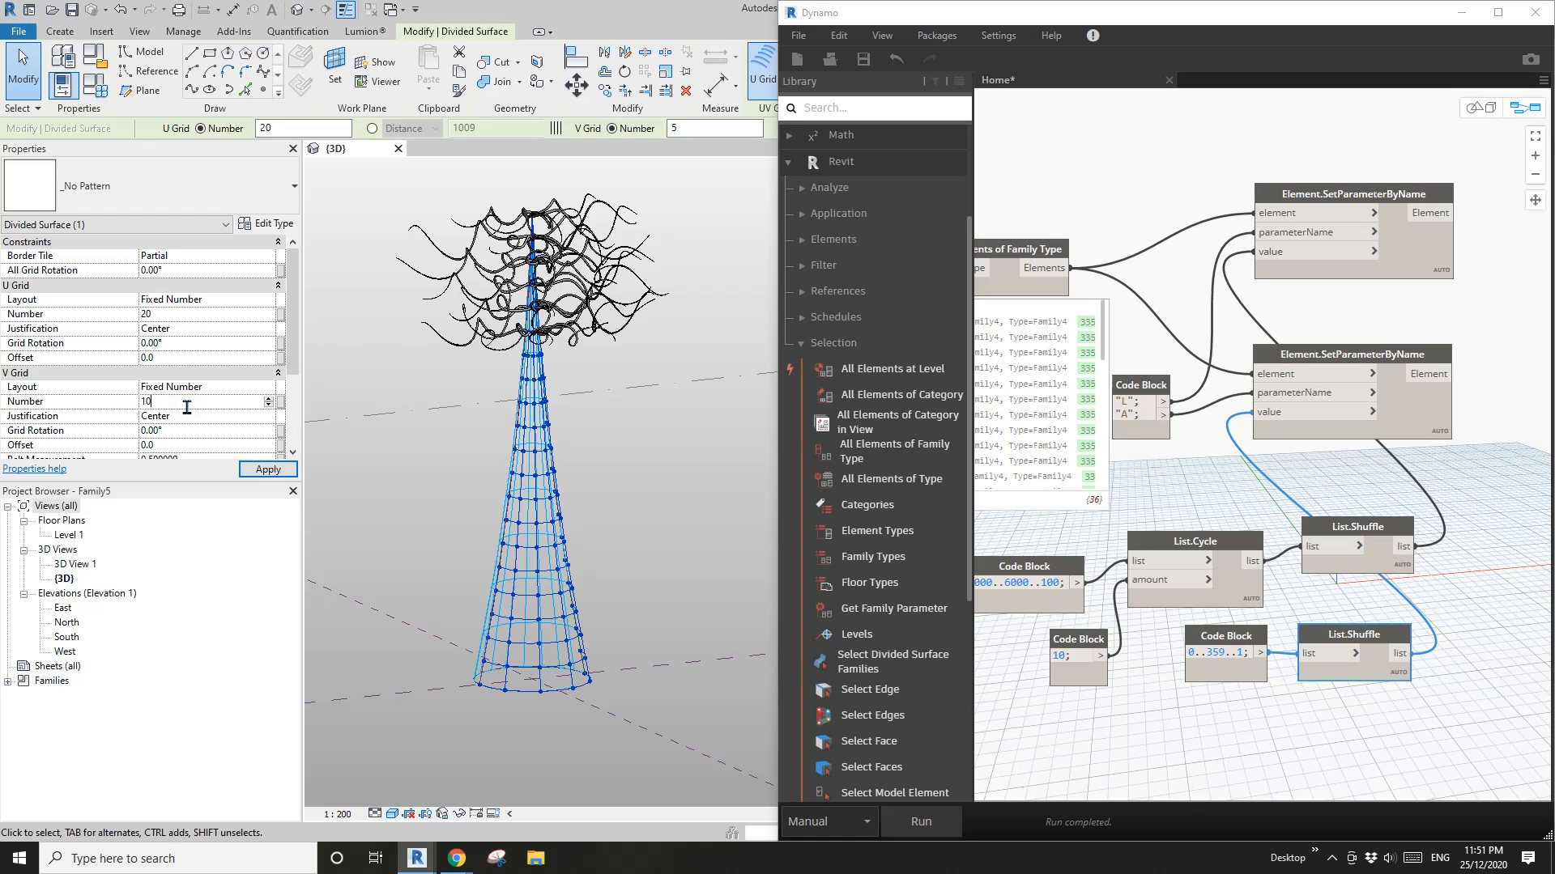
pyautogui.write('0')
pyautogui.keyDown('shift'); pyautogui.moveTo(435, 379); pyautogui.dragTo(494, 362, button='middle'); pyautogui.keyUp('shift')
pyautogui.scroll(1, 558, 298)
pyautogui.press('Escape')
pyautogui.scroll(-1, 526, 356)
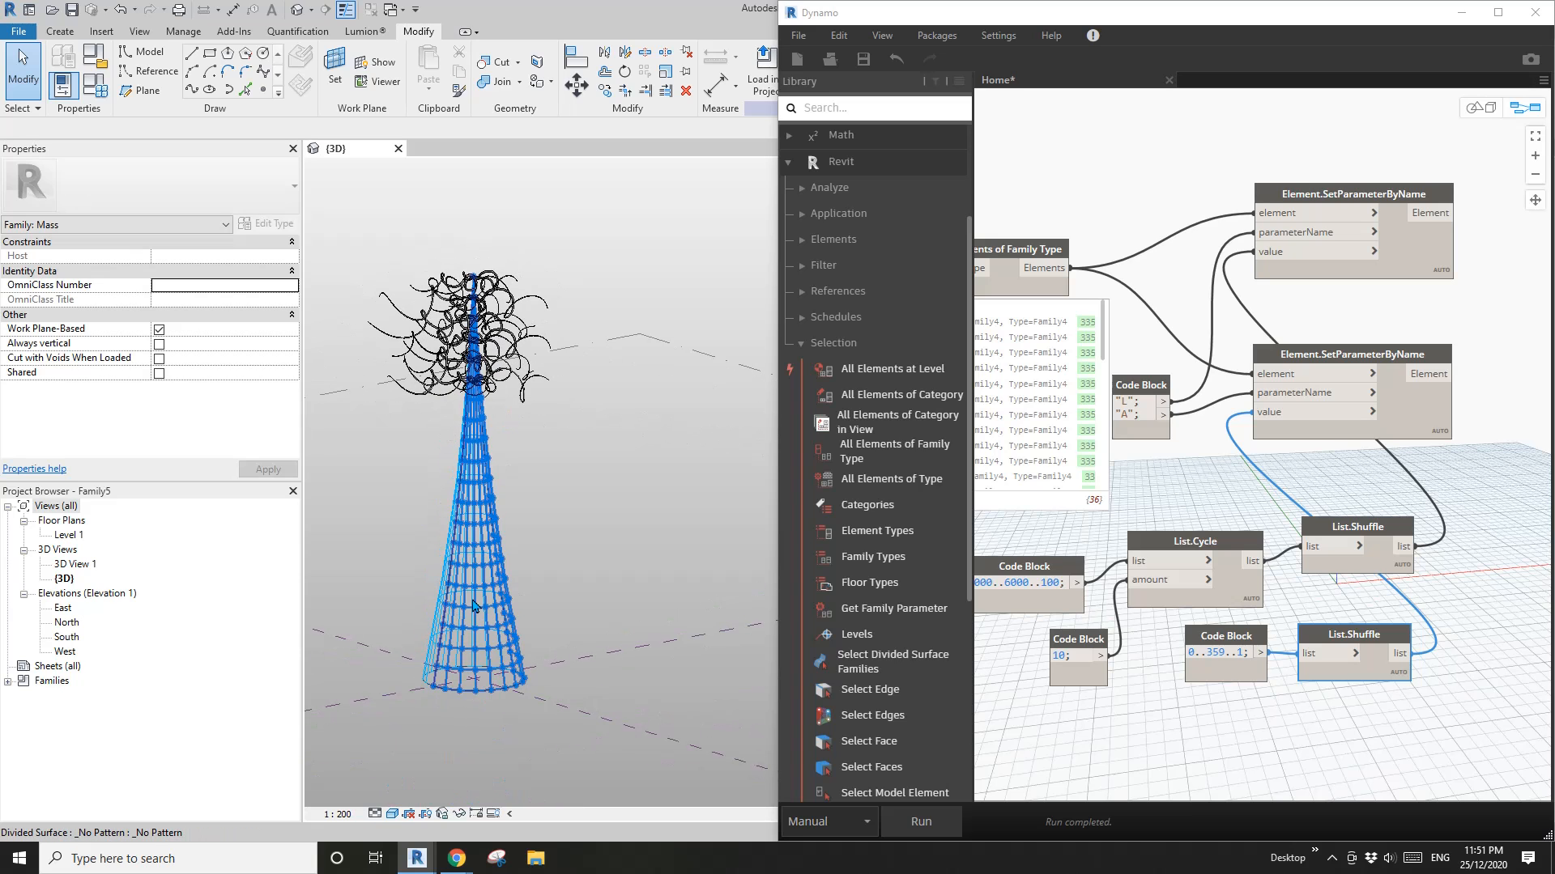
# Step: Delete the winding components around the cone's top, keeping only a single one on the divided surface
pyautogui.moveTo(496, 614); pyautogui.dragTo(545, 642, button='middle')
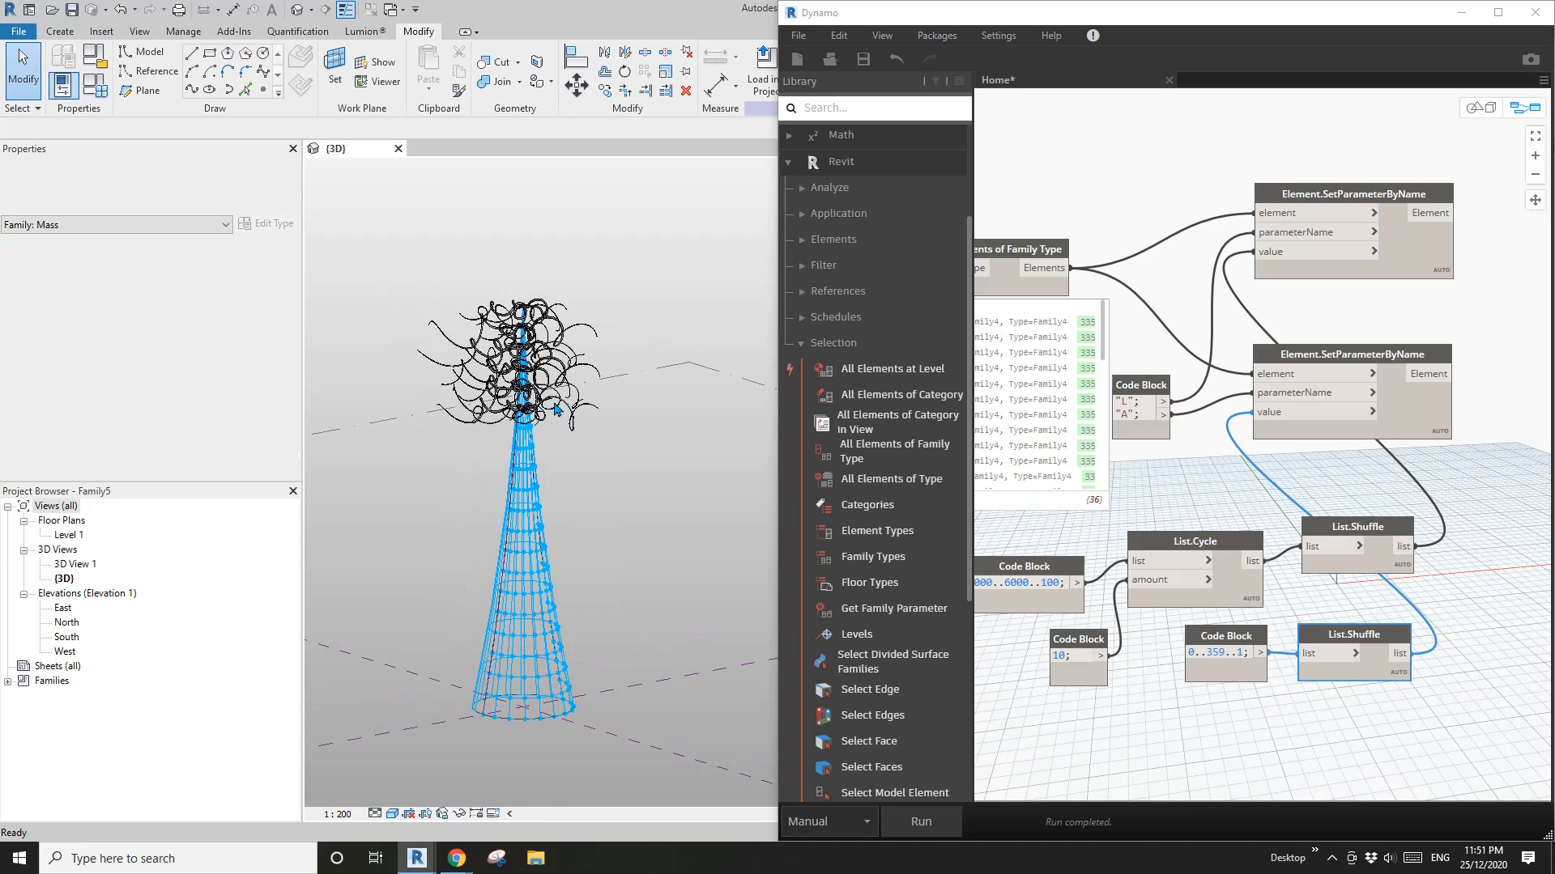
pyautogui.keyDown('shift'); pyautogui.moveTo(526, 389); pyautogui.dragTo(412, 272, button='middle'); pyautogui.keyUp('shift')
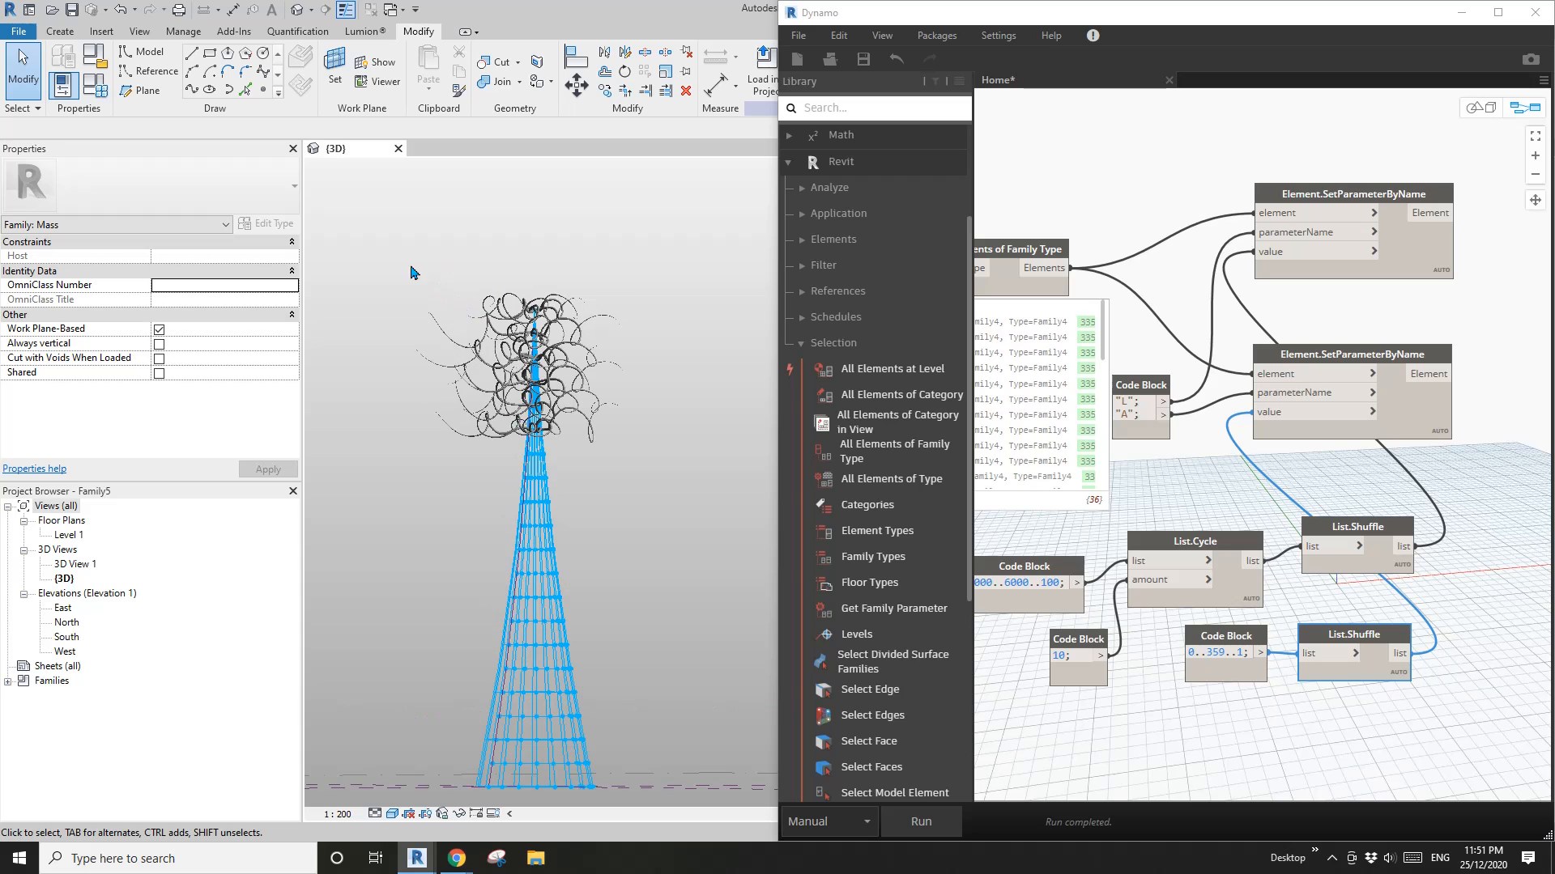
pyautogui.moveTo(375, 251); pyautogui.dragTo(678, 459)
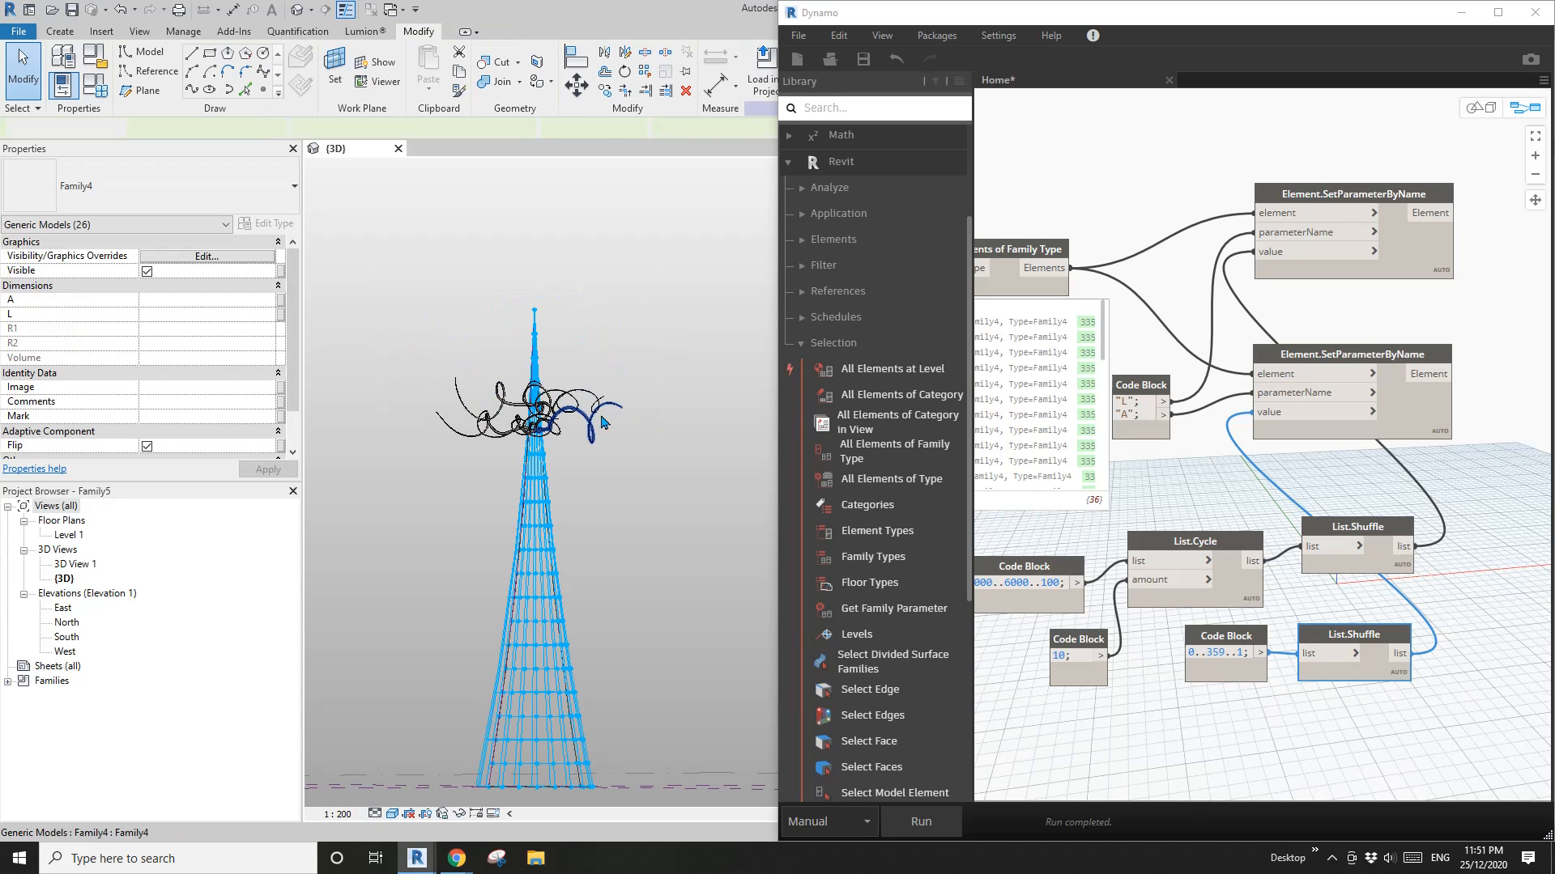
pyautogui.scroll(2, 522, 386)
pyautogui.click(491, 410)
pyautogui.press('Delete')
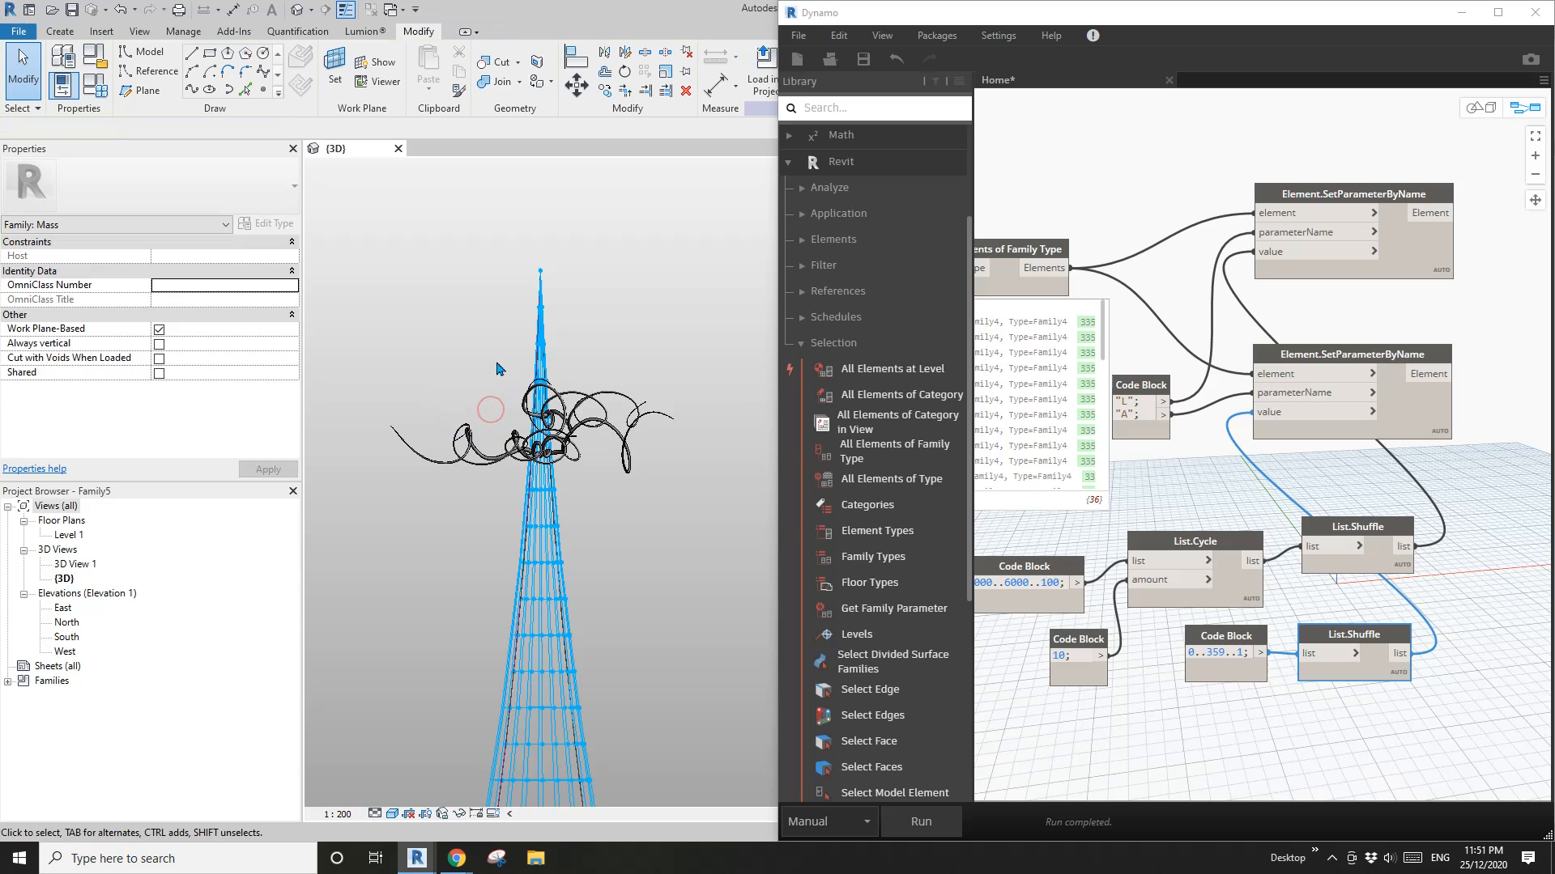
pyautogui.moveTo(467, 352); pyautogui.dragTo(739, 518)
pyautogui.press('Delete')
pyautogui.click(447, 465)
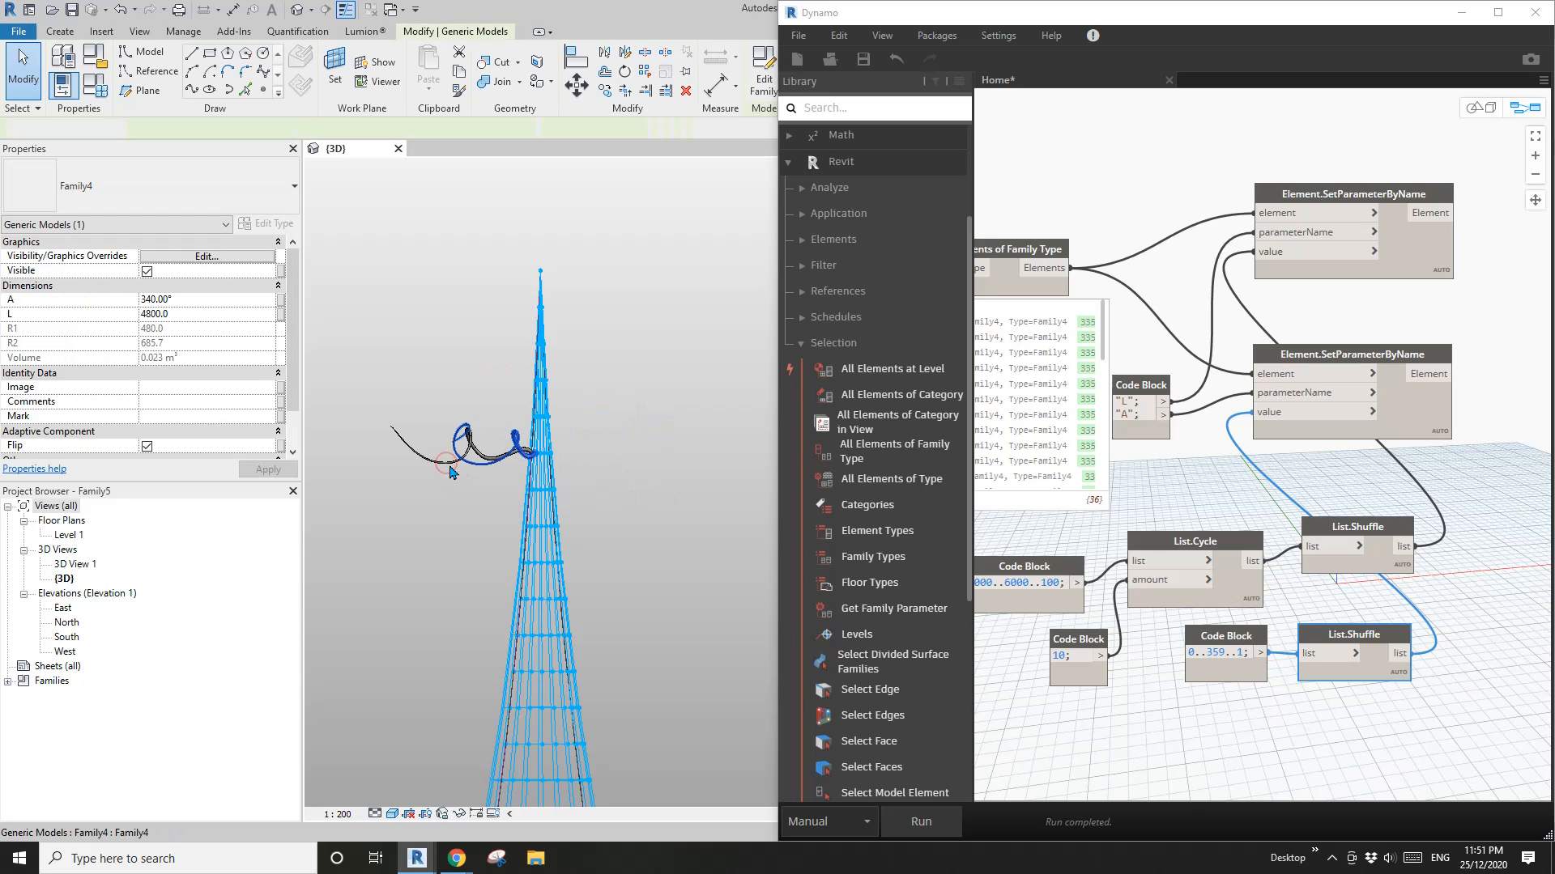
pyautogui.press('Delete')
# Step: Repeat the remaining component across the divided surface, and run the Dynamo graph to shuffle the new components' lengths and angles
pyautogui.click(486, 460)
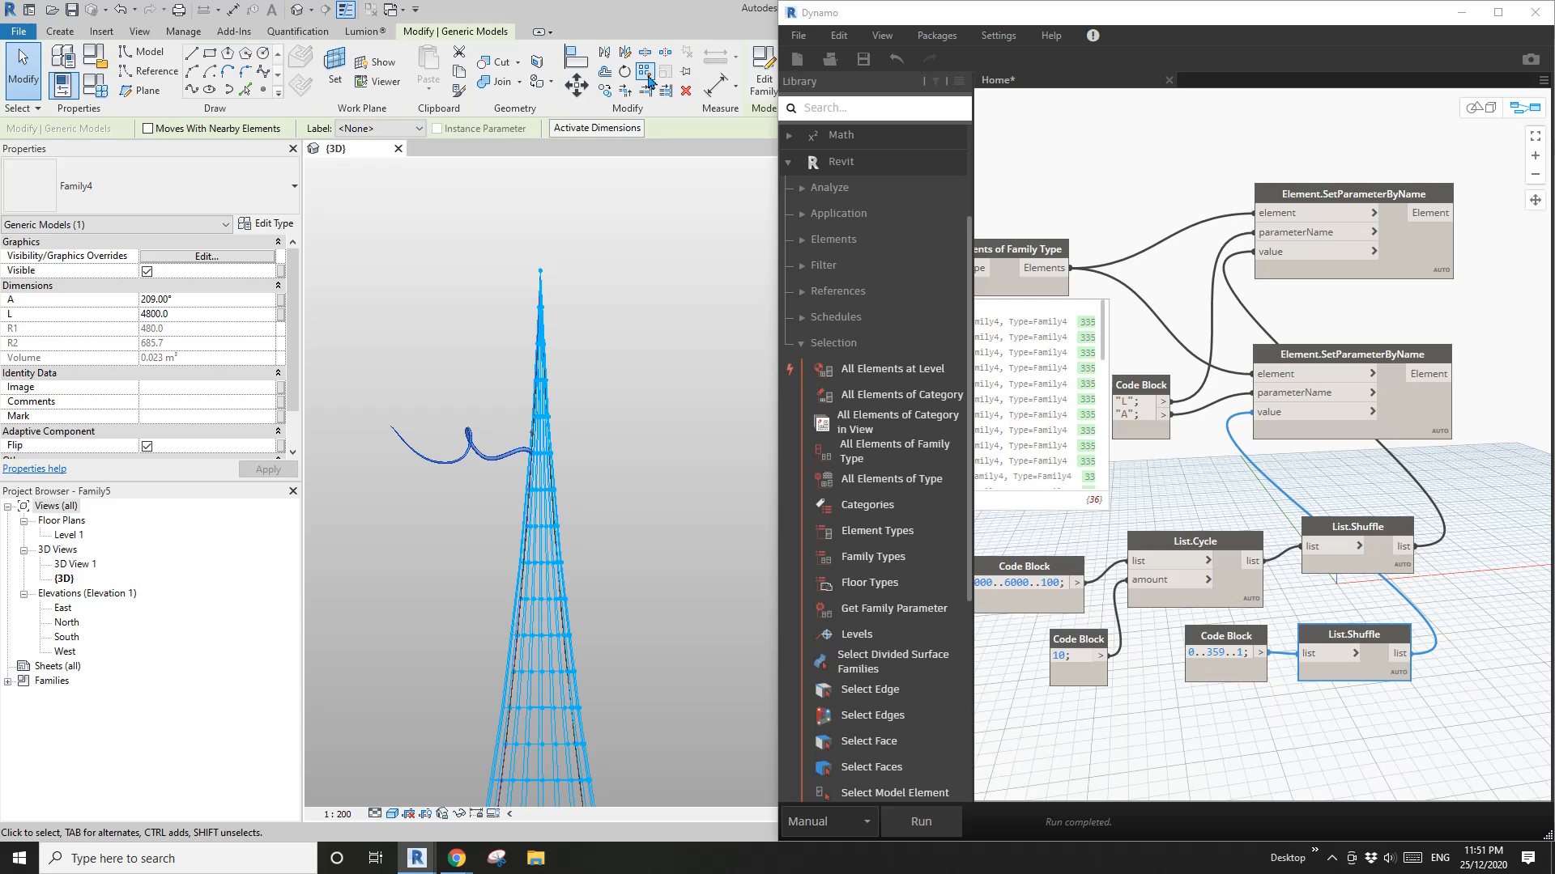
pyautogui.click(648, 75)
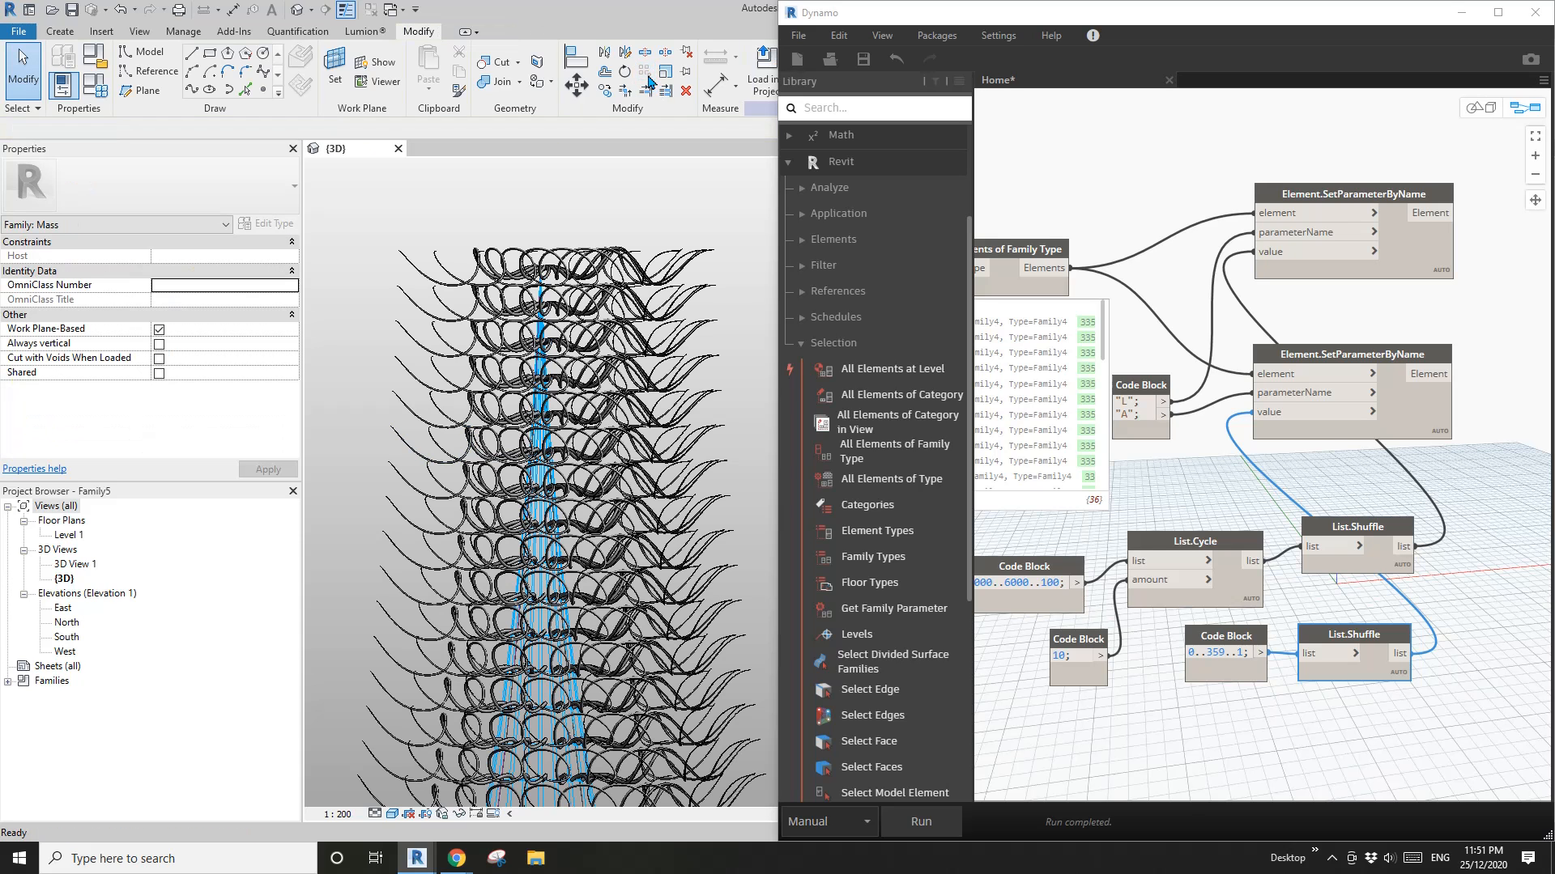
pyautogui.click(940, 825)
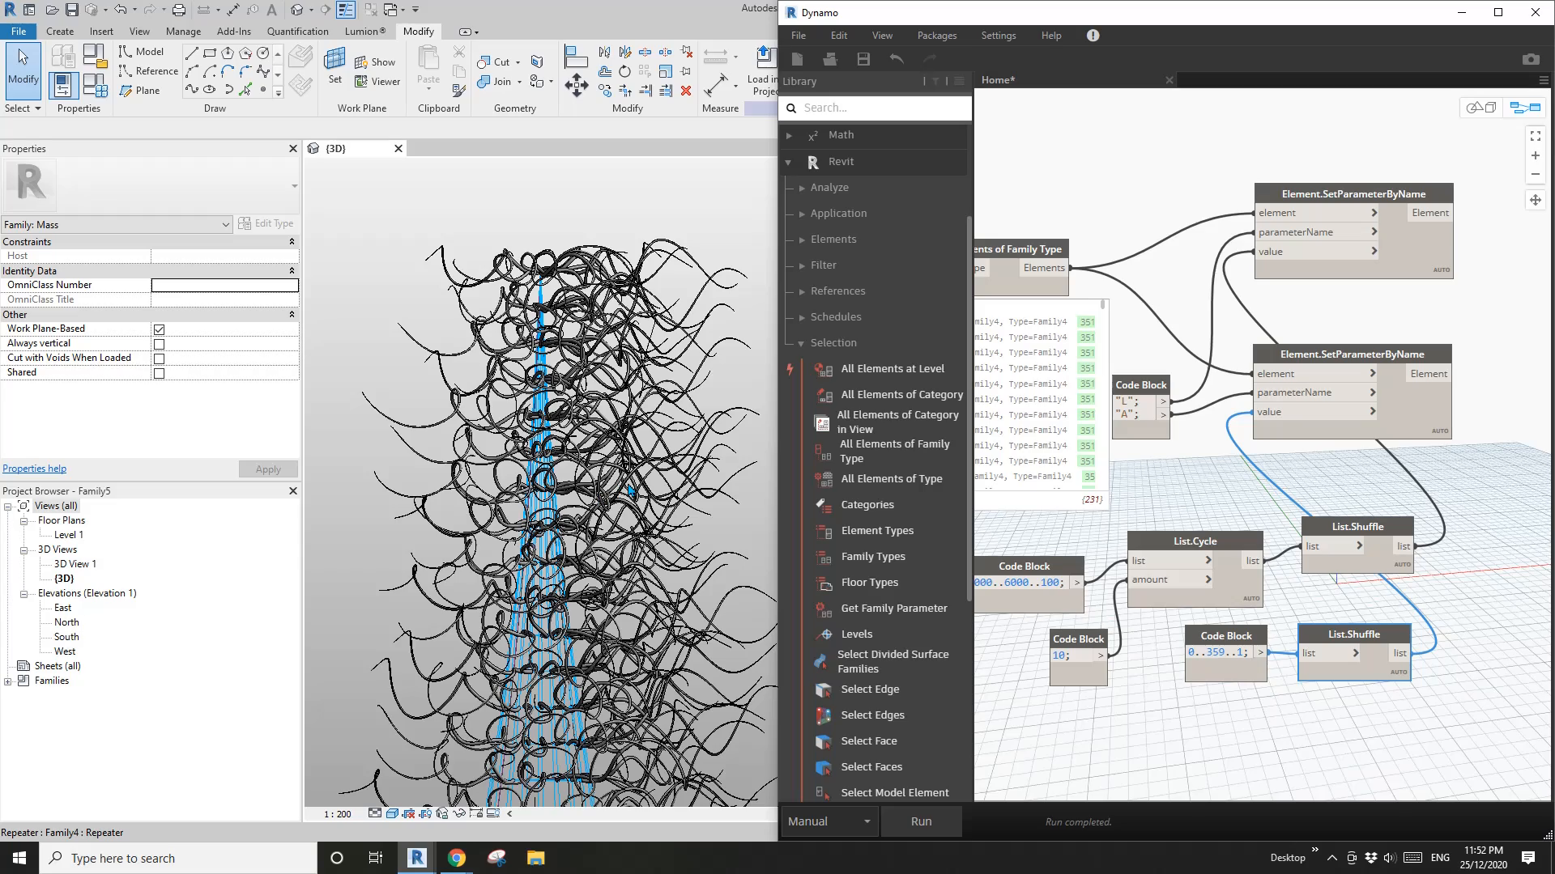
# Step: Examine the shuffled sculpture in the Revit 3D view from several angles, both as a whole and close up
pyautogui.scroll(-2, 654, 530)
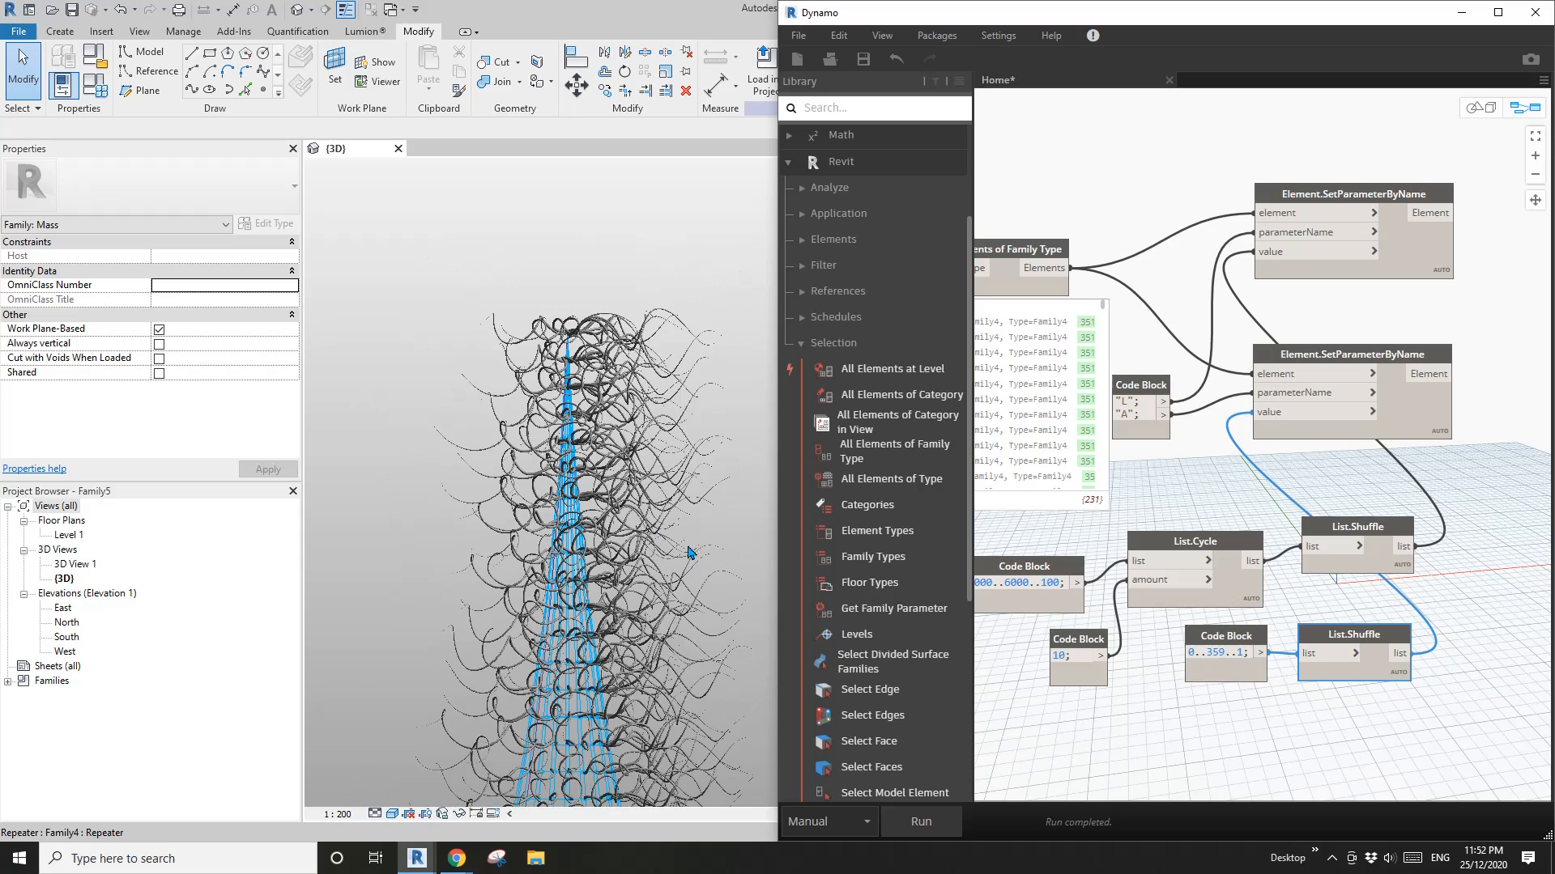
pyautogui.scroll(-2, 690, 551)
pyautogui.moveTo(723, 559); pyautogui.dragTo(667, 525, button='middle')
pyautogui.keyDown('shift'); pyautogui.moveTo(667, 524); pyautogui.dragTo(504, 583, button='middle'); pyautogui.keyUp('shift')
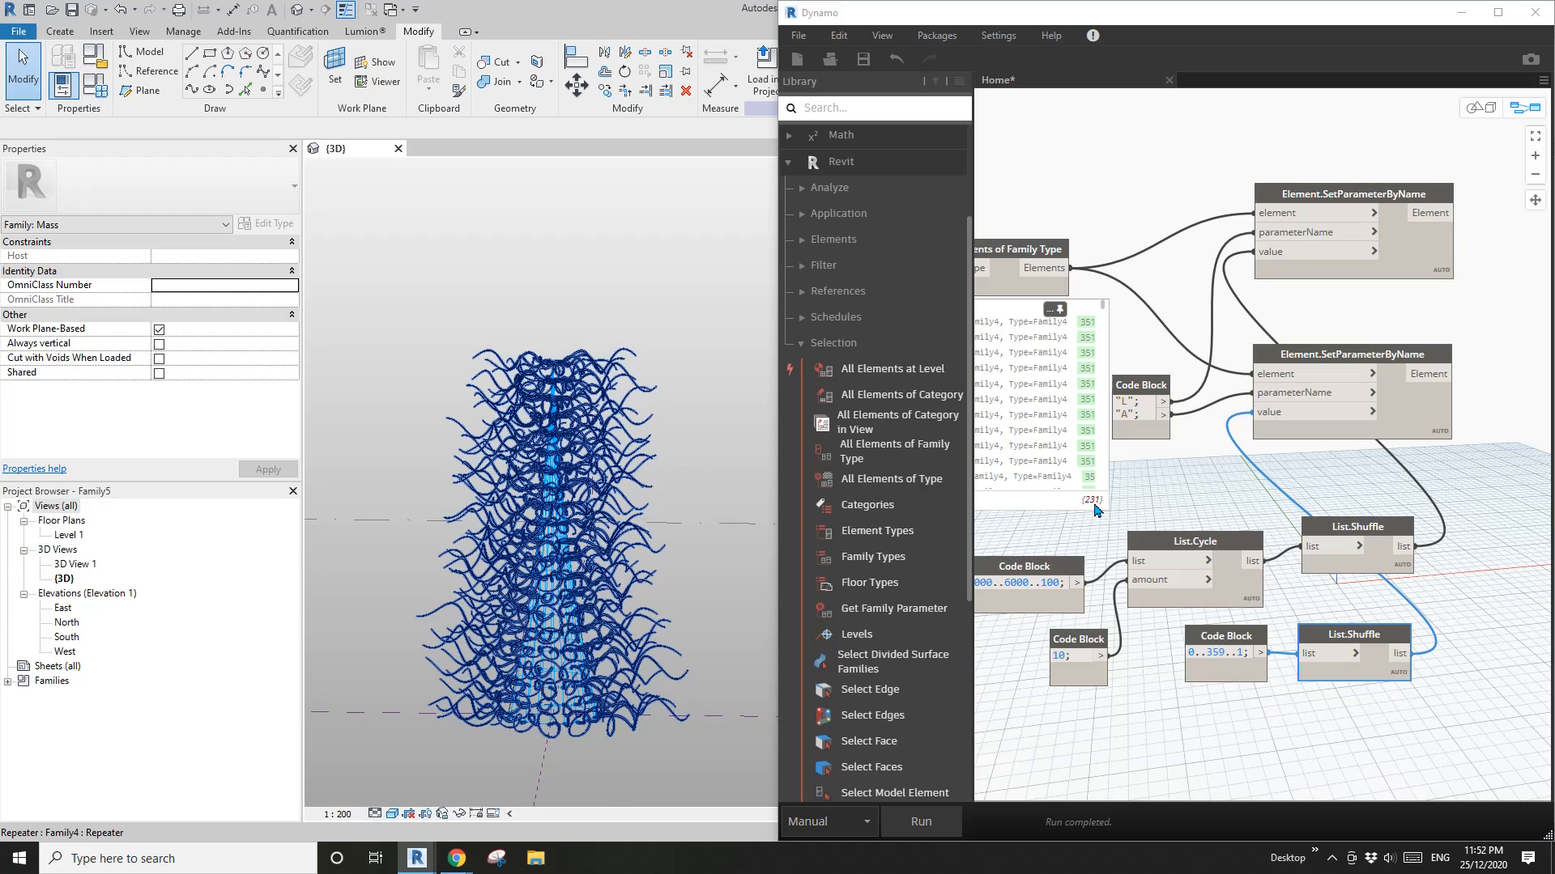
pyautogui.keyDown('shift'); pyautogui.moveTo(697, 597); pyautogui.dragTo(606, 664, button='middle'); pyautogui.keyUp('shift')
pyautogui.keyDown('shift'); pyautogui.moveTo(401, 662); pyautogui.dragTo(462, 668, button='middle'); pyautogui.keyUp('shift')
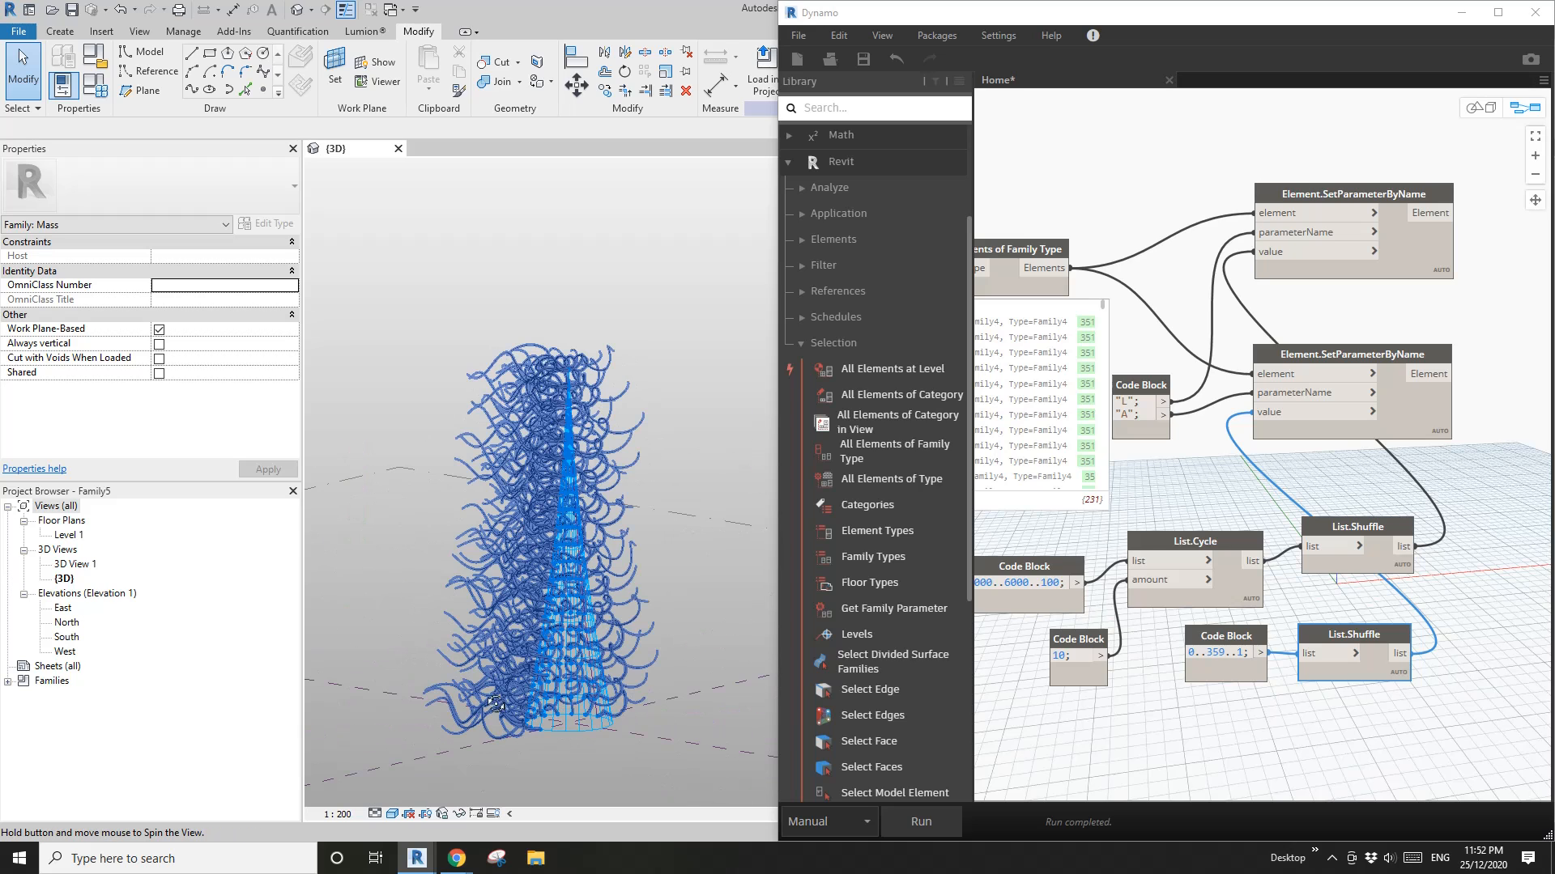
pyautogui.scroll(3, 505, 607)
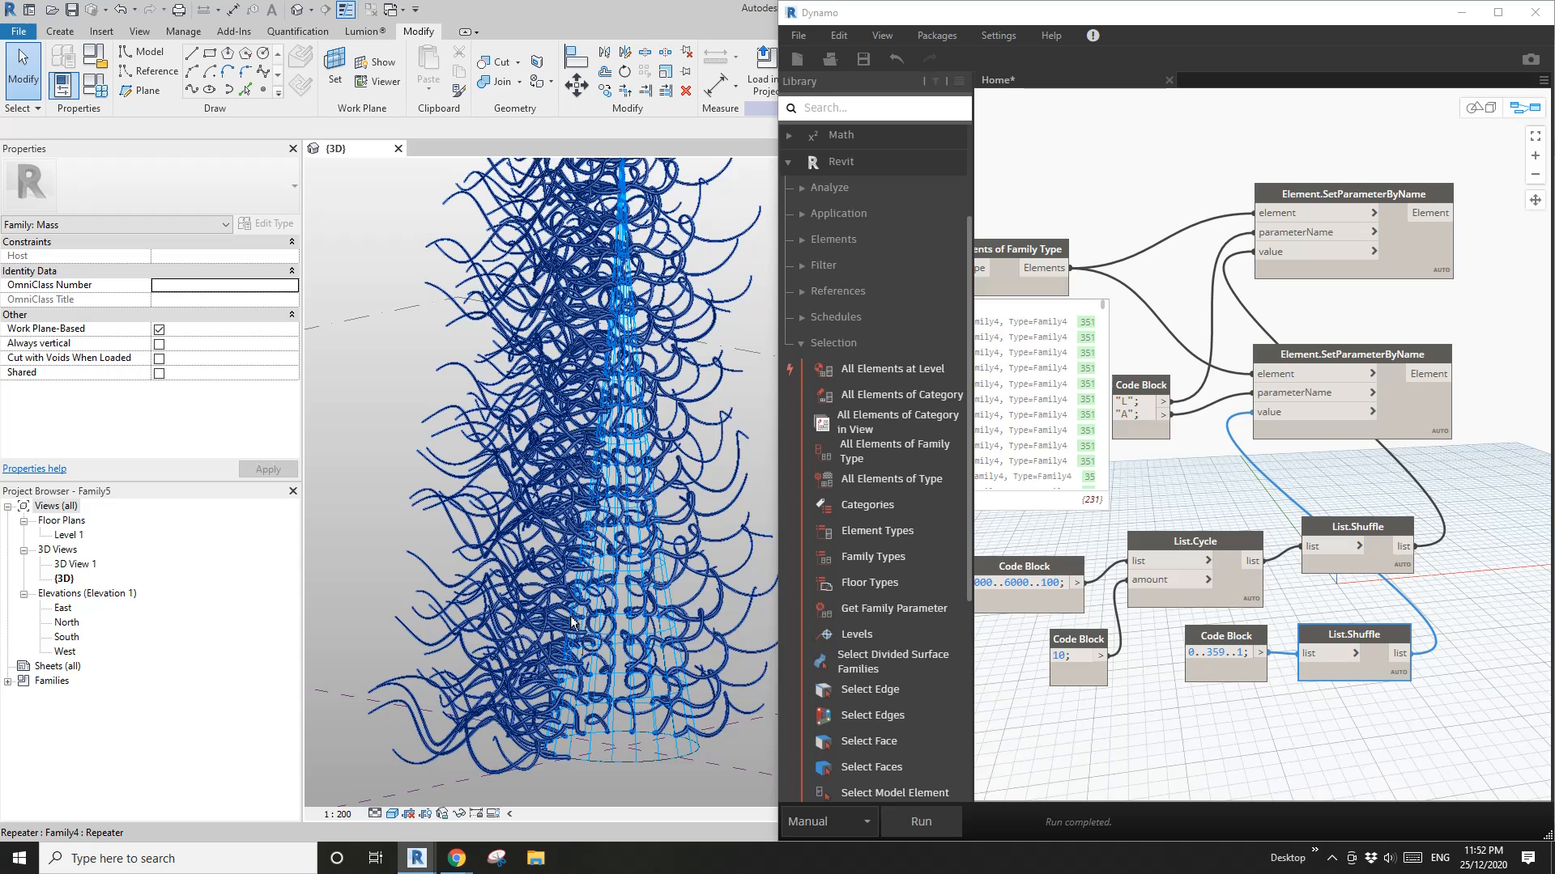
pyautogui.keyDown('shift'); pyautogui.moveTo(557, 615); pyautogui.dragTo(685, 529, button='middle'); pyautogui.keyUp('shift')
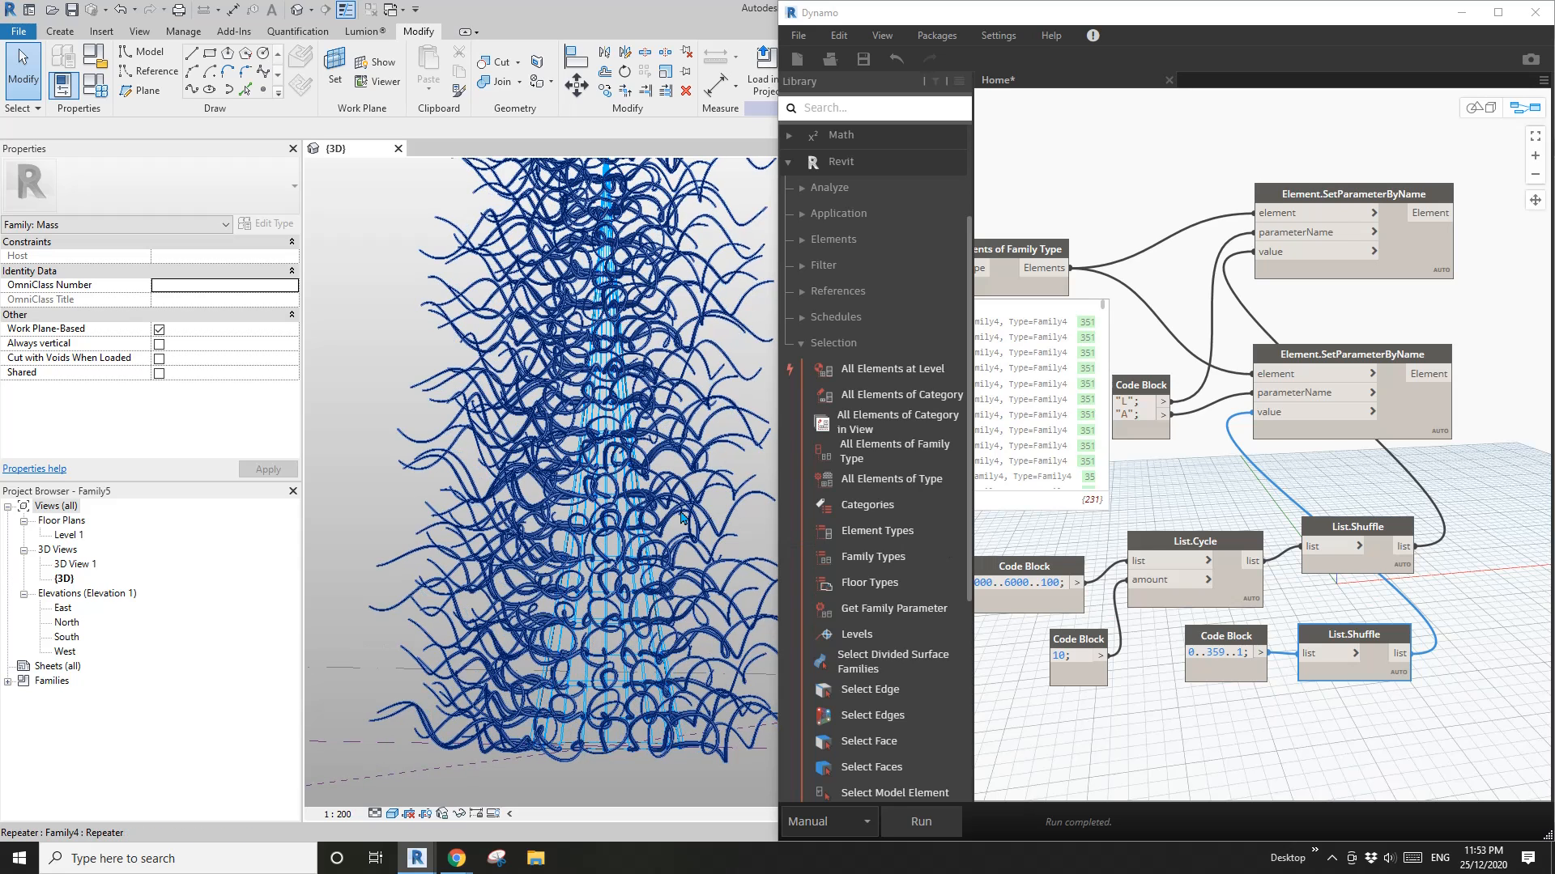
pyautogui.scroll(-1, 672, 508)
pyautogui.scroll(-2, 664, 500)
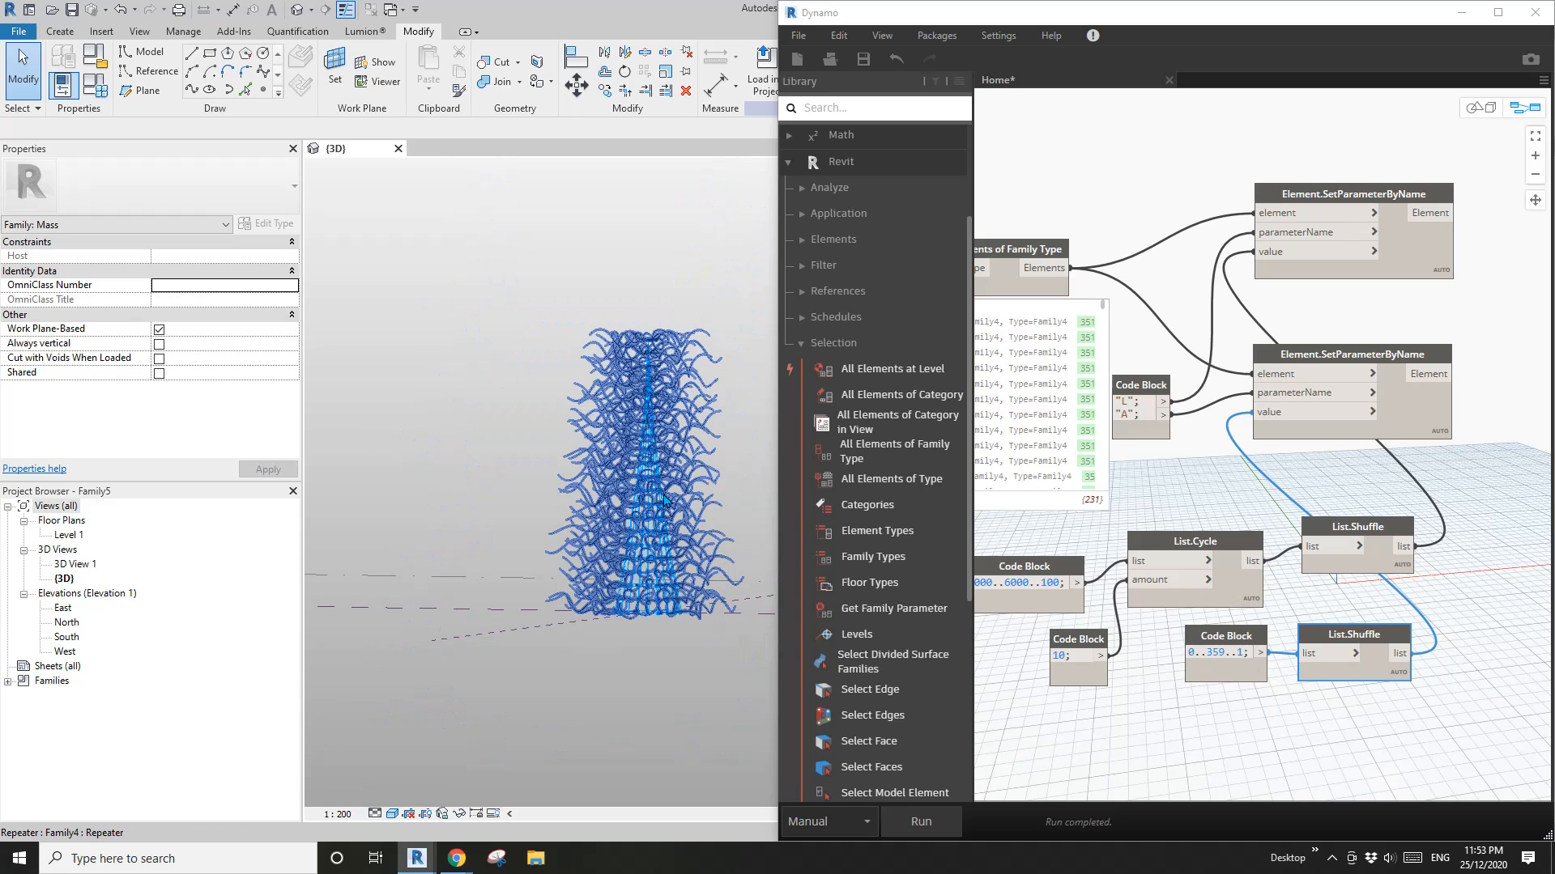
pyautogui.moveTo(756, 564)
pyautogui.keyDown('shift'); pyautogui.mouseDown(button='middle')
pyautogui.moveTo(798, 588)
pyautogui.moveTo(729, 574)
pyautogui.mouseUp(button='middle'); pyautogui.keyUp('shift')
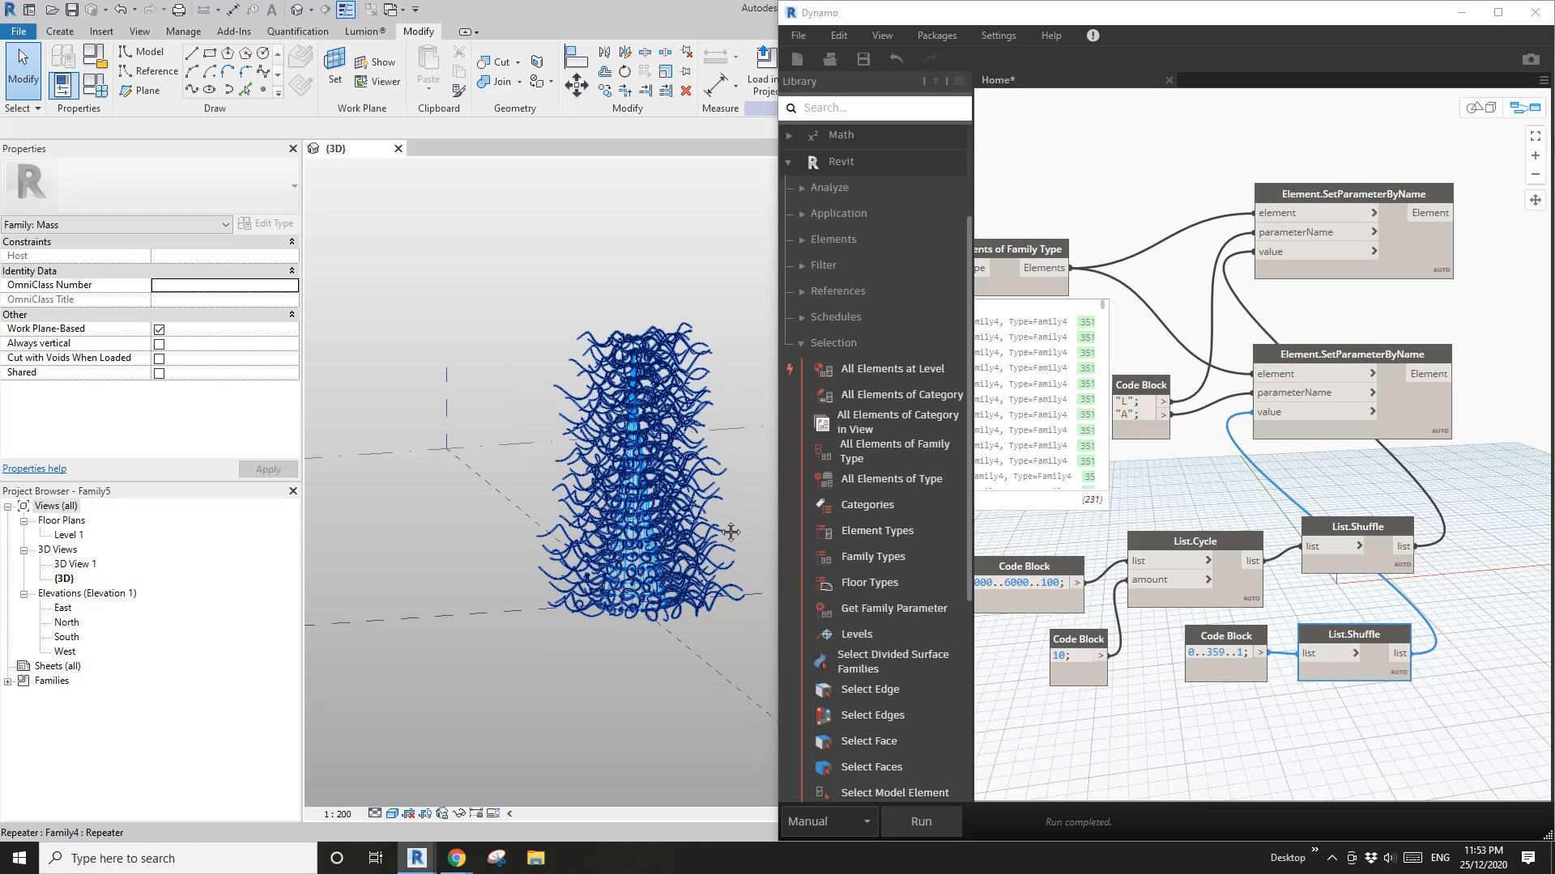
pyautogui.scroll(3, 727, 515)
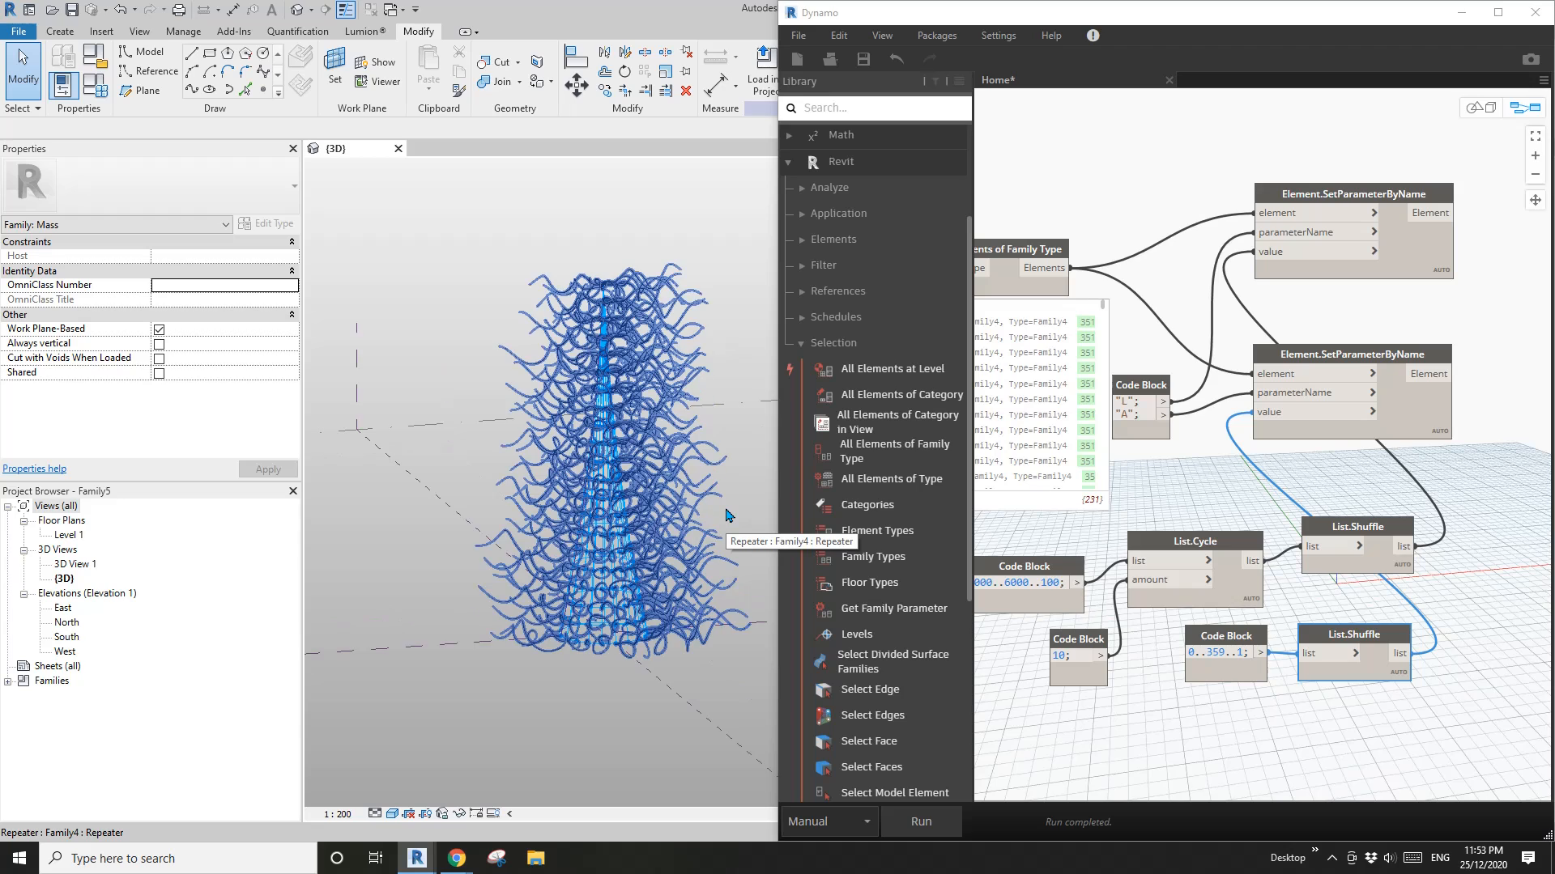
pyautogui.scroll(1, 728, 516)
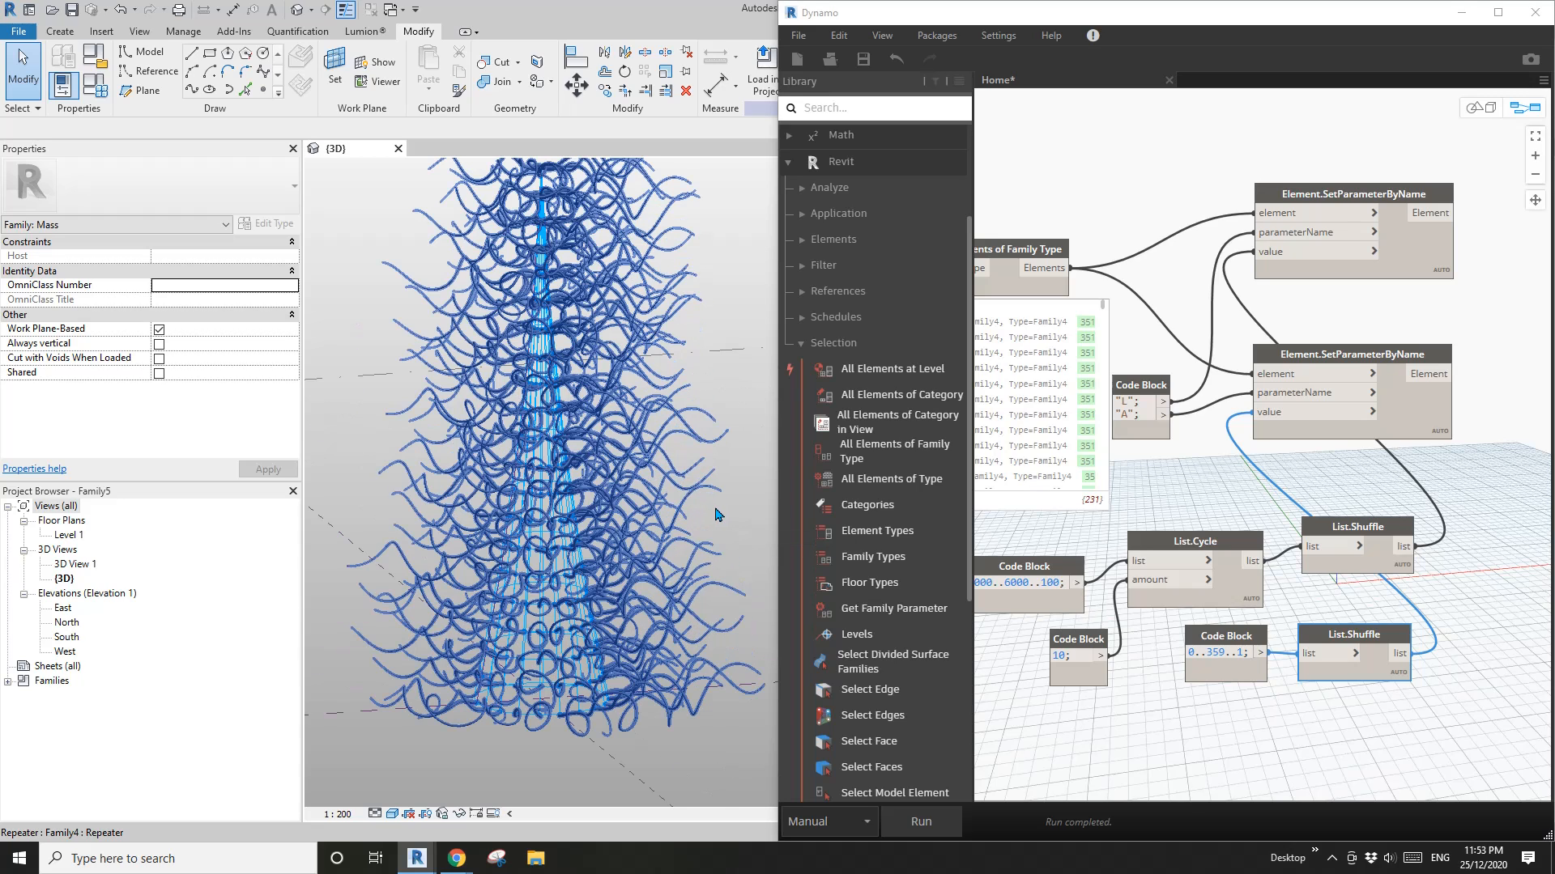
pyautogui.moveTo(680, 526); pyautogui.dragTo(696, 550, button='middle')
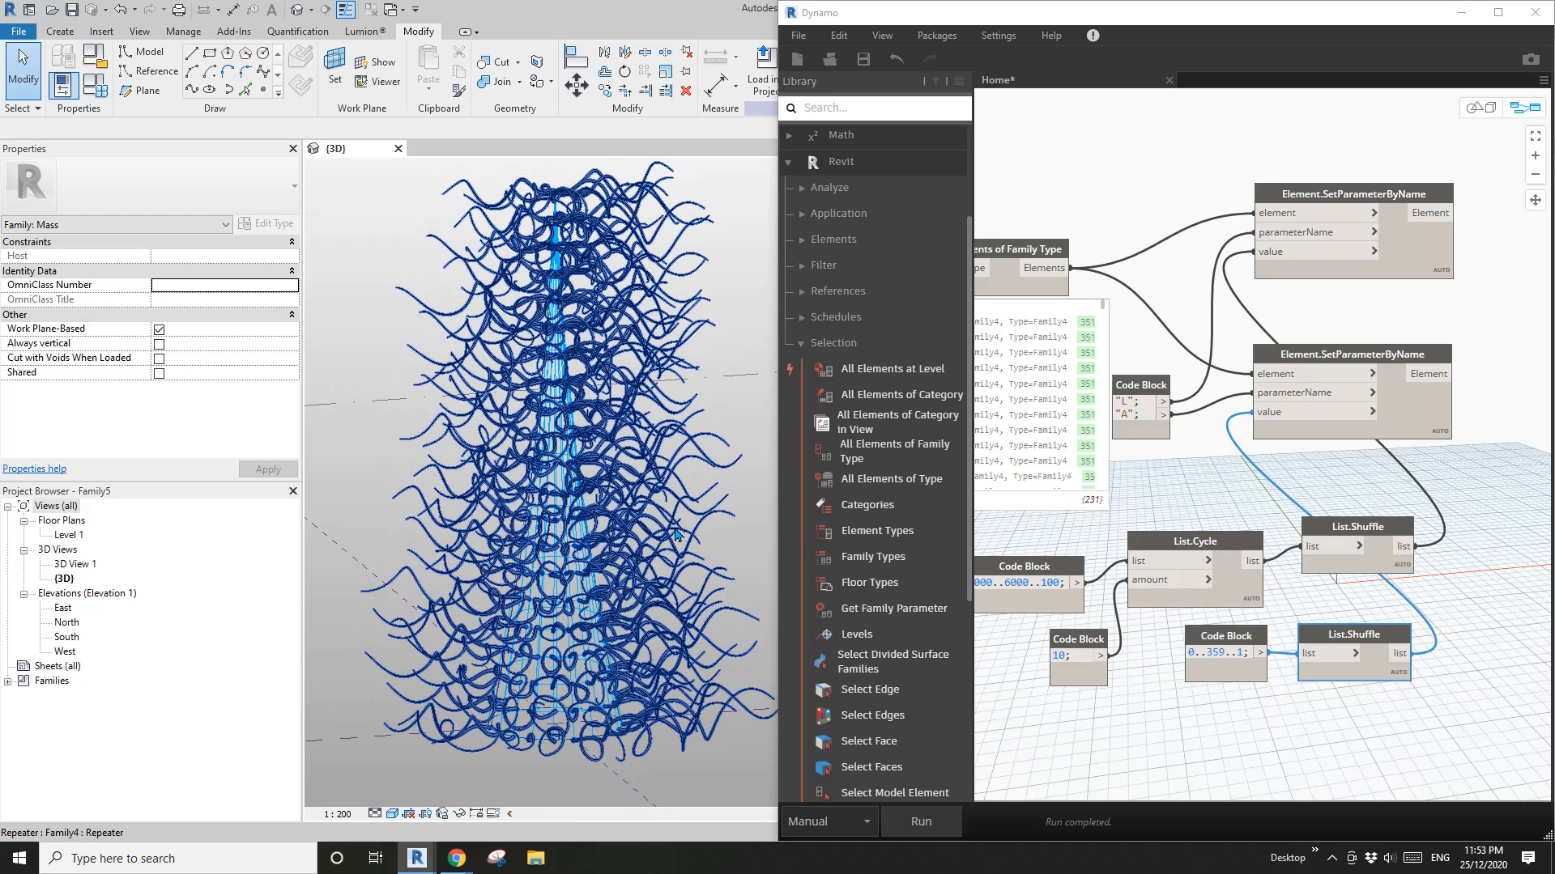
pyautogui.scroll(-1, 667, 540)
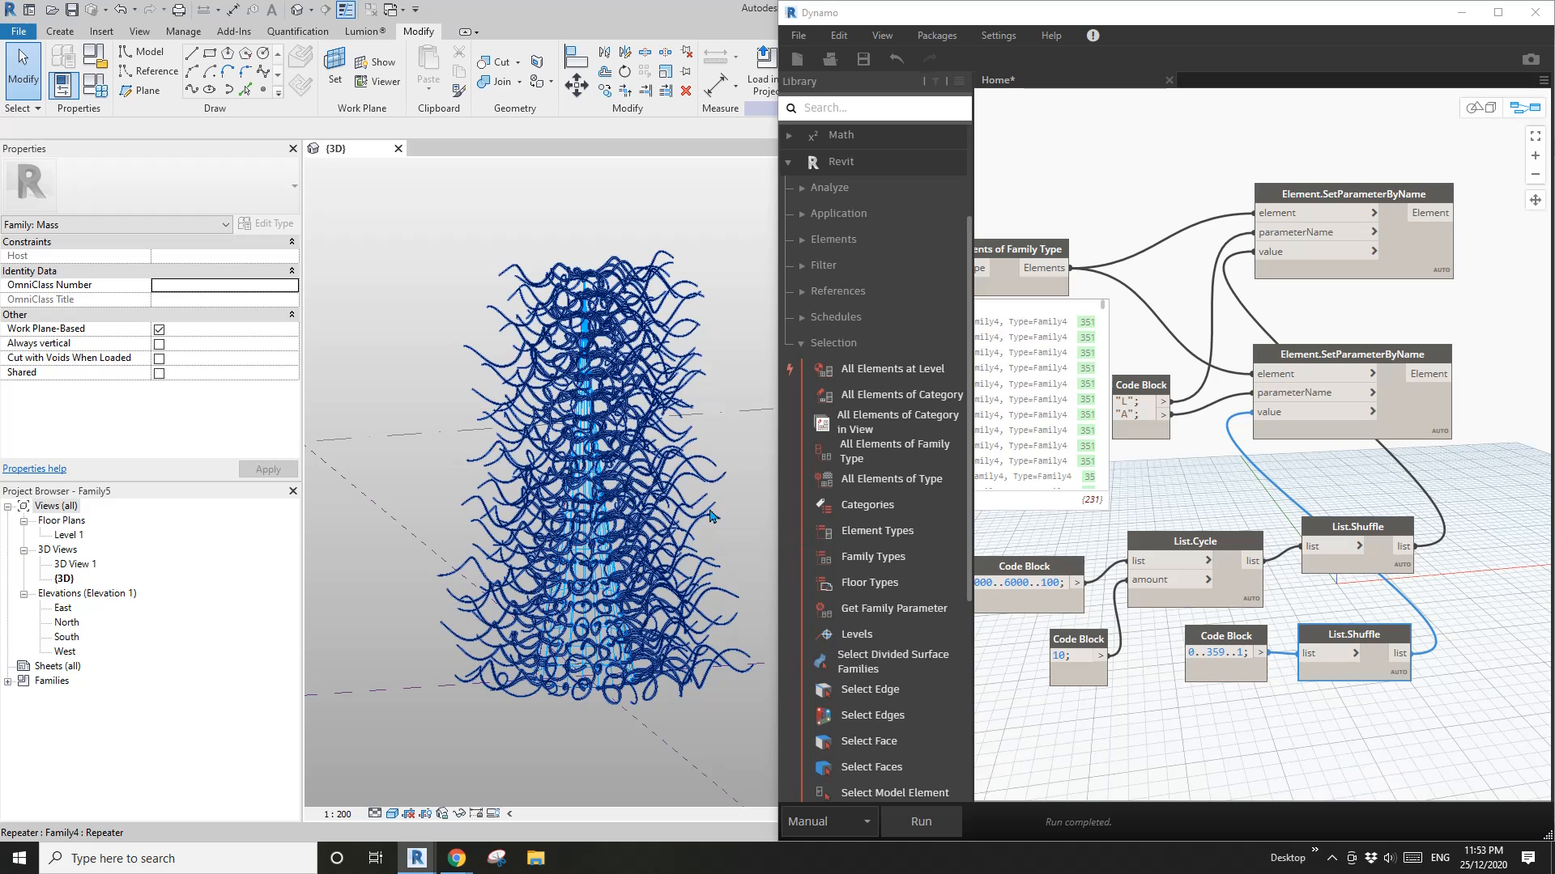
pyautogui.keyDown('shift'); pyautogui.moveTo(723, 475); pyautogui.dragTo(716, 481, button='middle'); pyautogui.keyUp('shift')
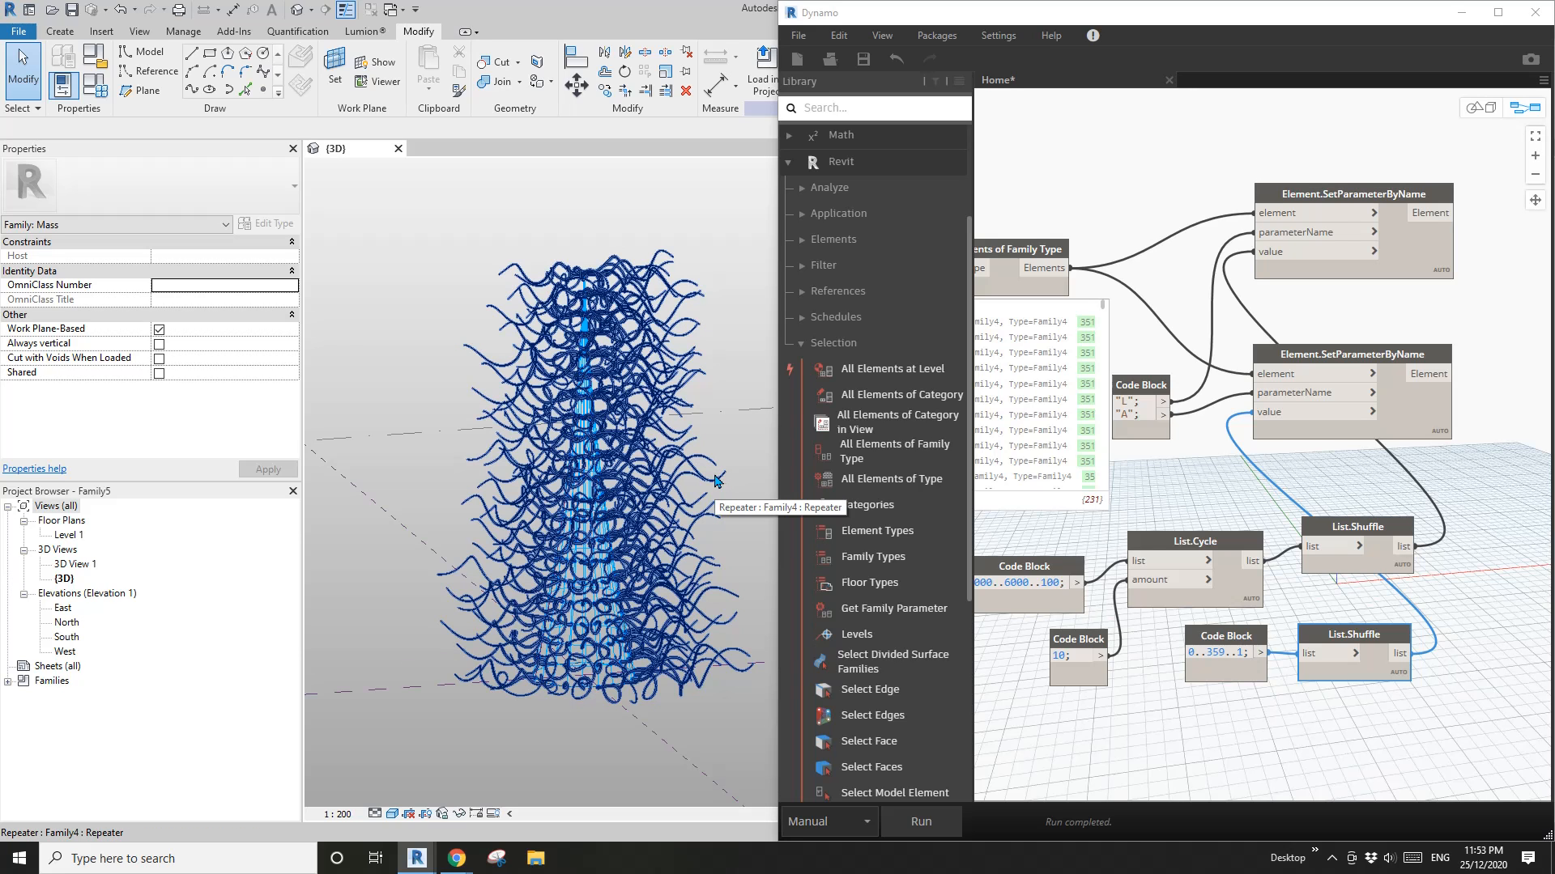
# Step: Narrow Dynamo's node library and unpin the output preview of the All Elements of Family Type node
pyautogui.moveTo(972, 208); pyautogui.dragTo(888, 208)
pyautogui.moveTo(1053, 319); pyautogui.dragTo(1158, 311, button='middle')
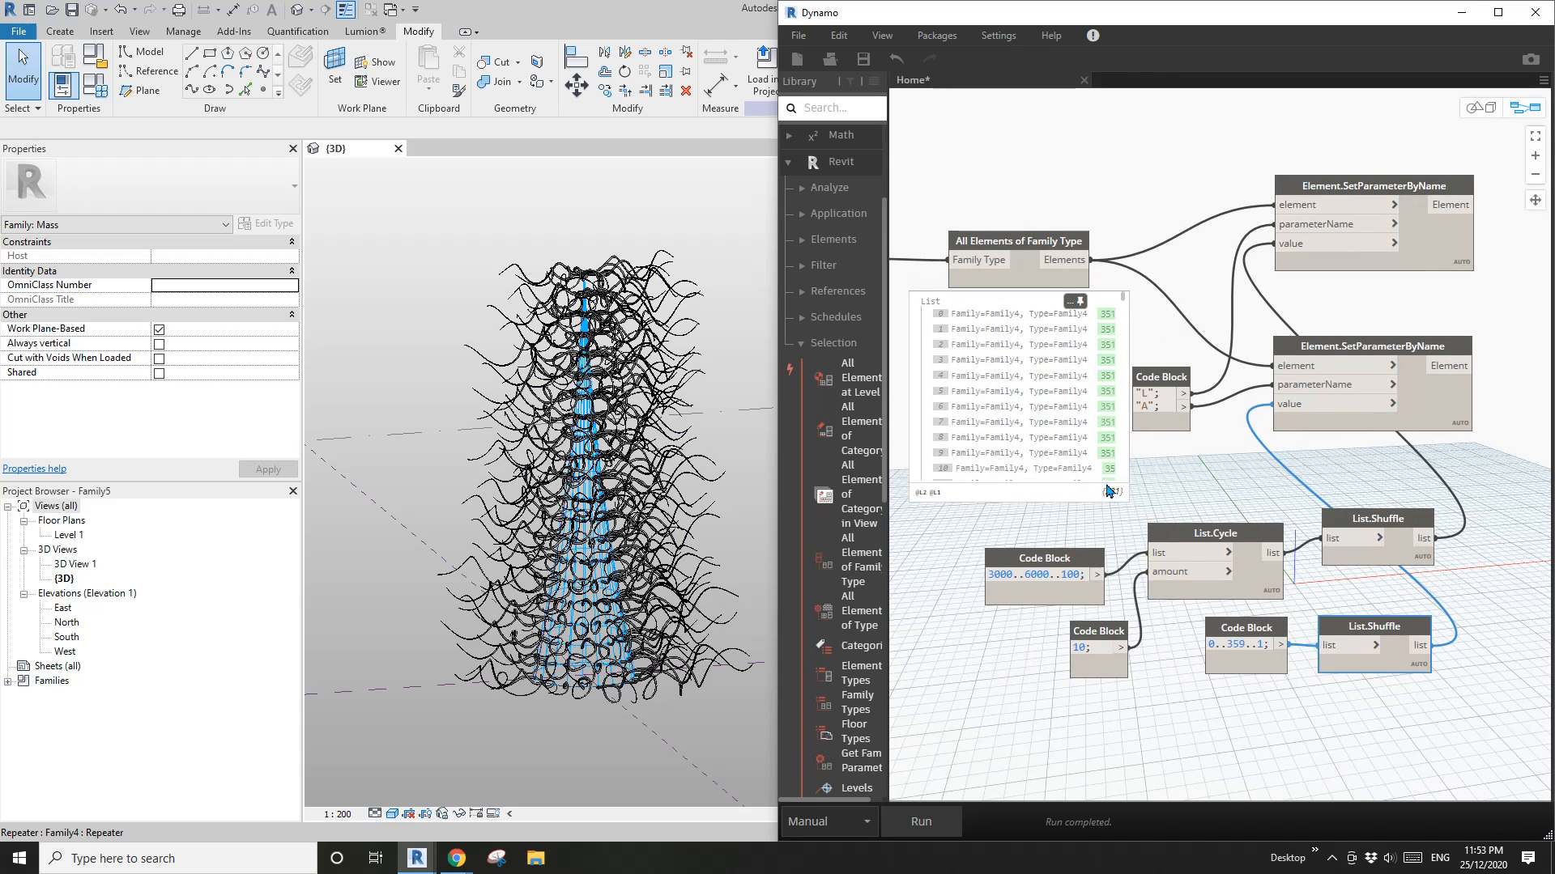
pyautogui.click(1079, 301)
# Step: Move the All Elements of Family Type node closer to the SetParameterByName nodes and place the Family Types node to its lower left
pyautogui.moveTo(1050, 366); pyautogui.dragTo(1109, 364, button='middle')
pyautogui.moveTo(1061, 264); pyautogui.dragTo(1140, 262)
pyautogui.moveTo(910, 236); pyautogui.dragTo(1102, 346)
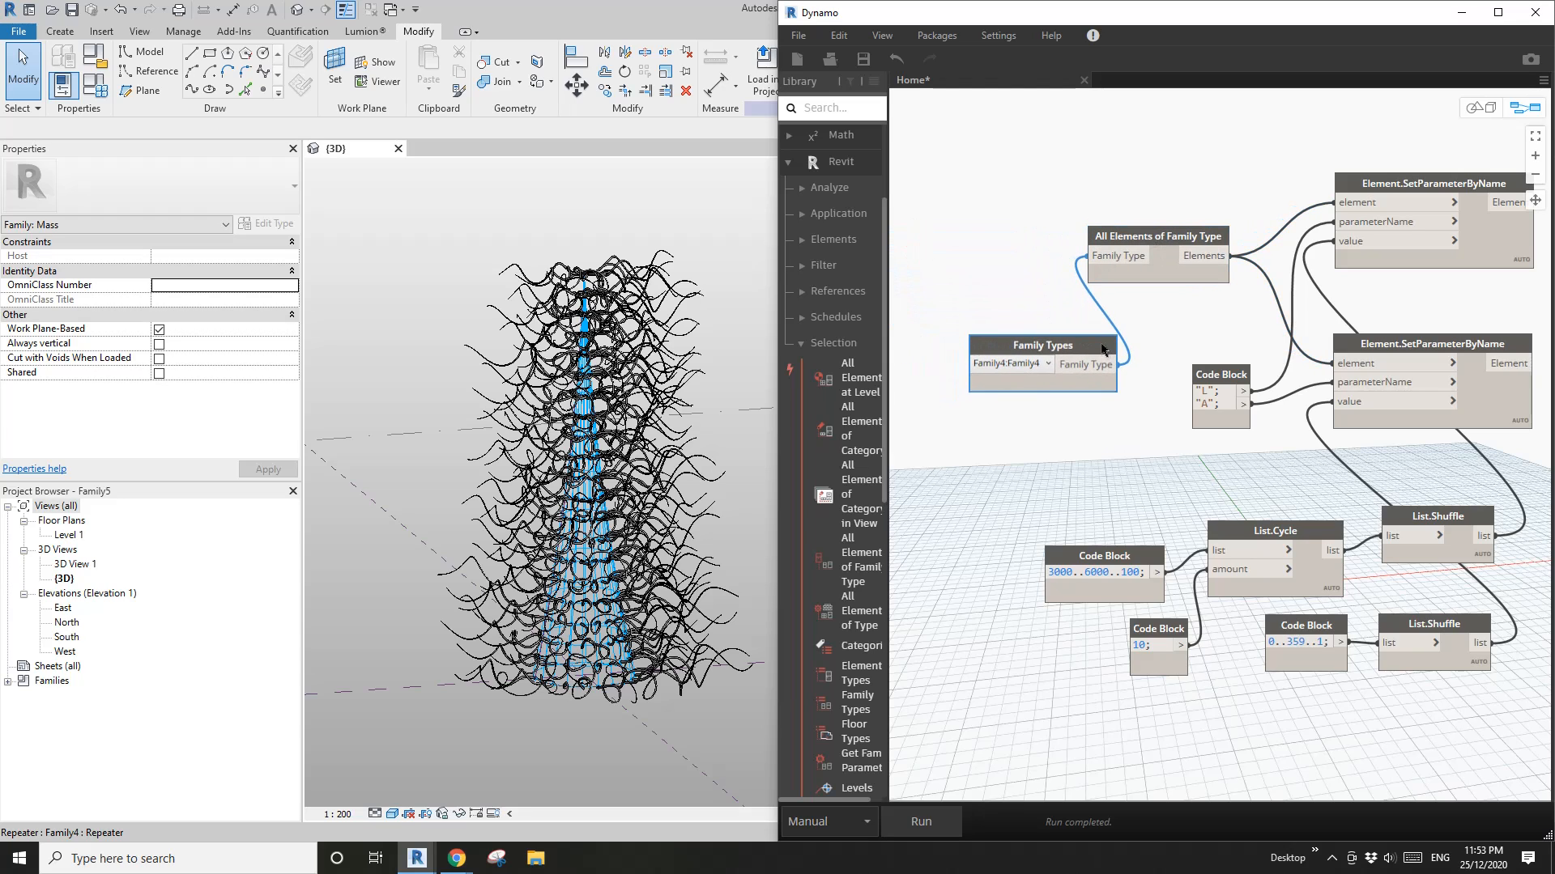
pyautogui.moveTo(1140, 339); pyautogui.dragTo(1099, 350, button='middle')
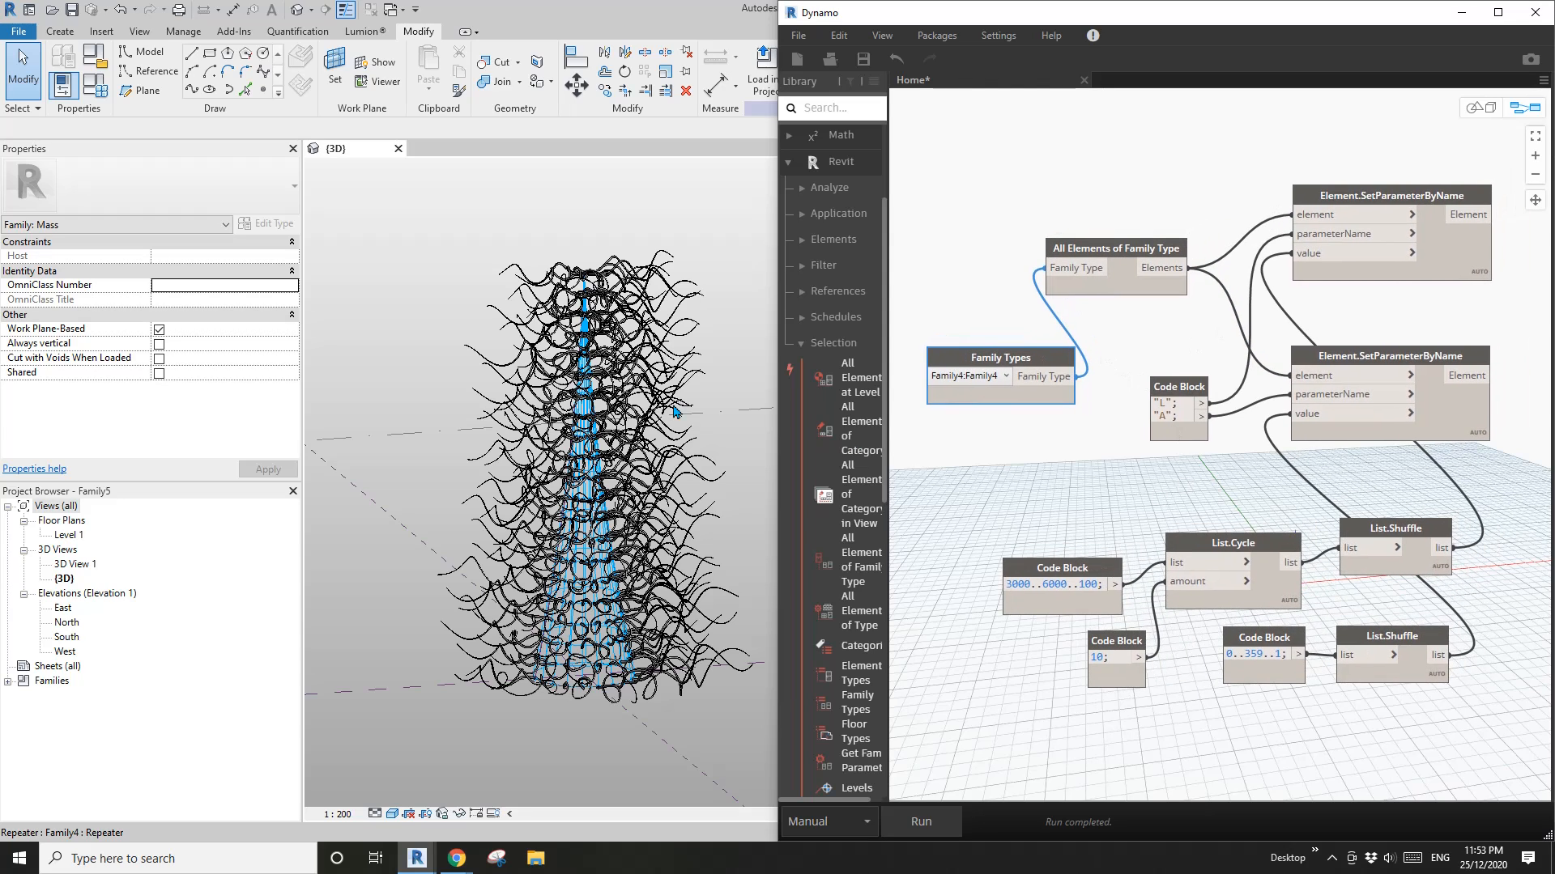